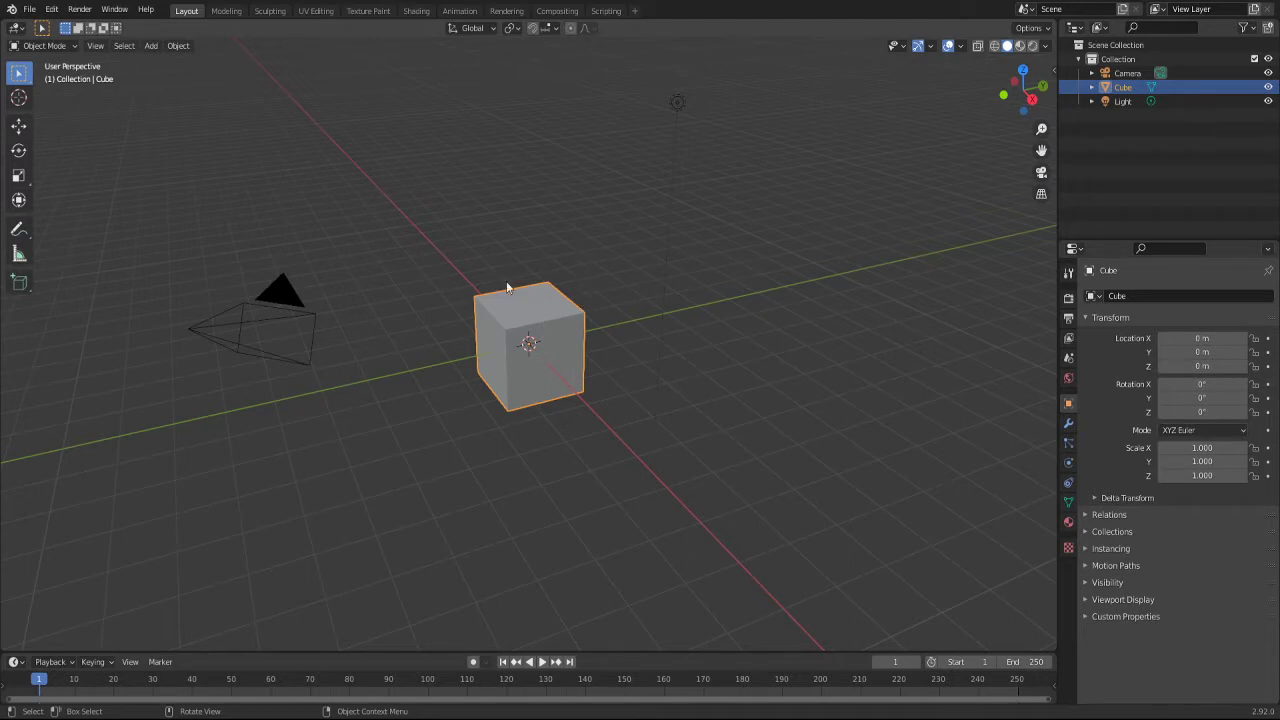
Step: Select the default cube and delete it
drag(384, 270, 614, 420)
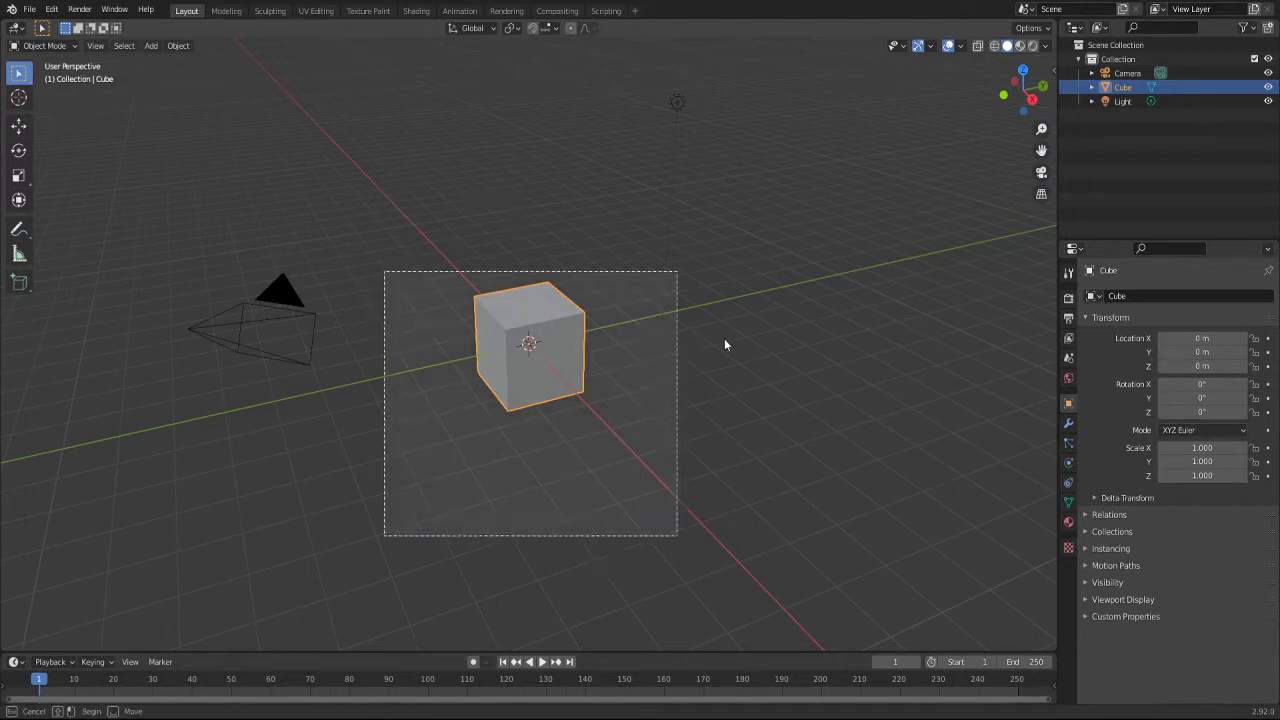
click(569, 166)
click(535, 324)
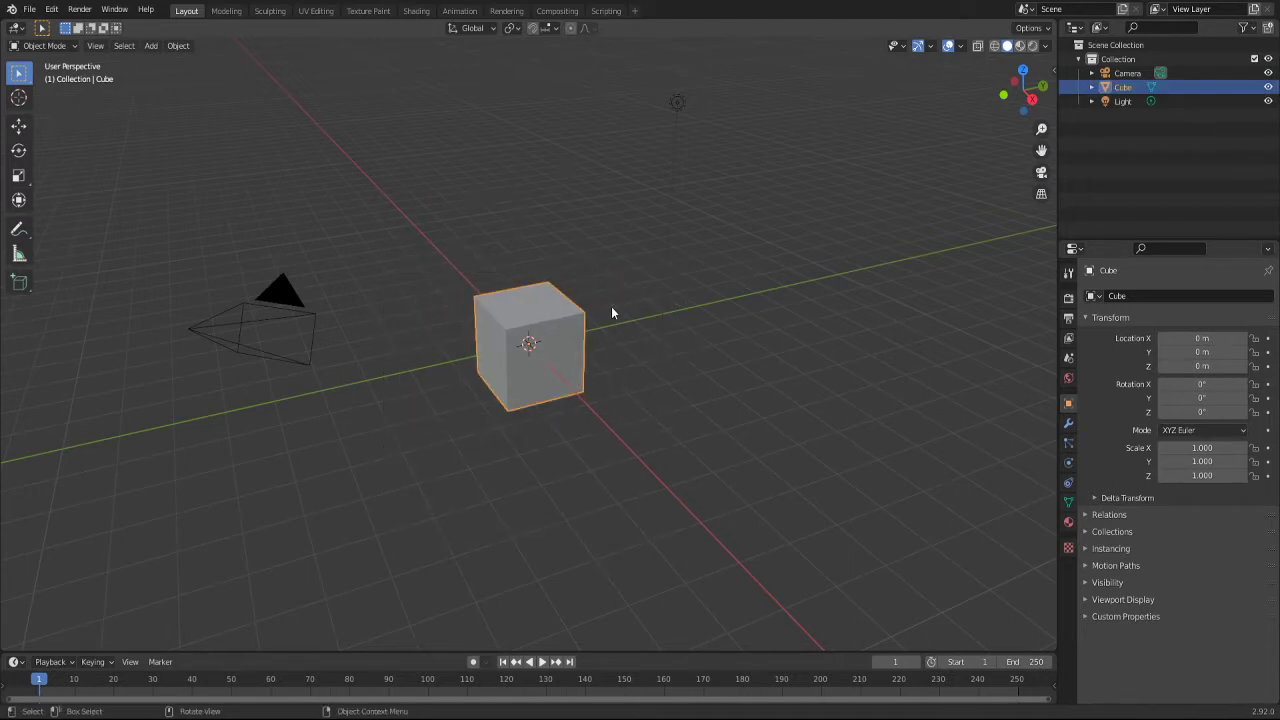
key(Delete)
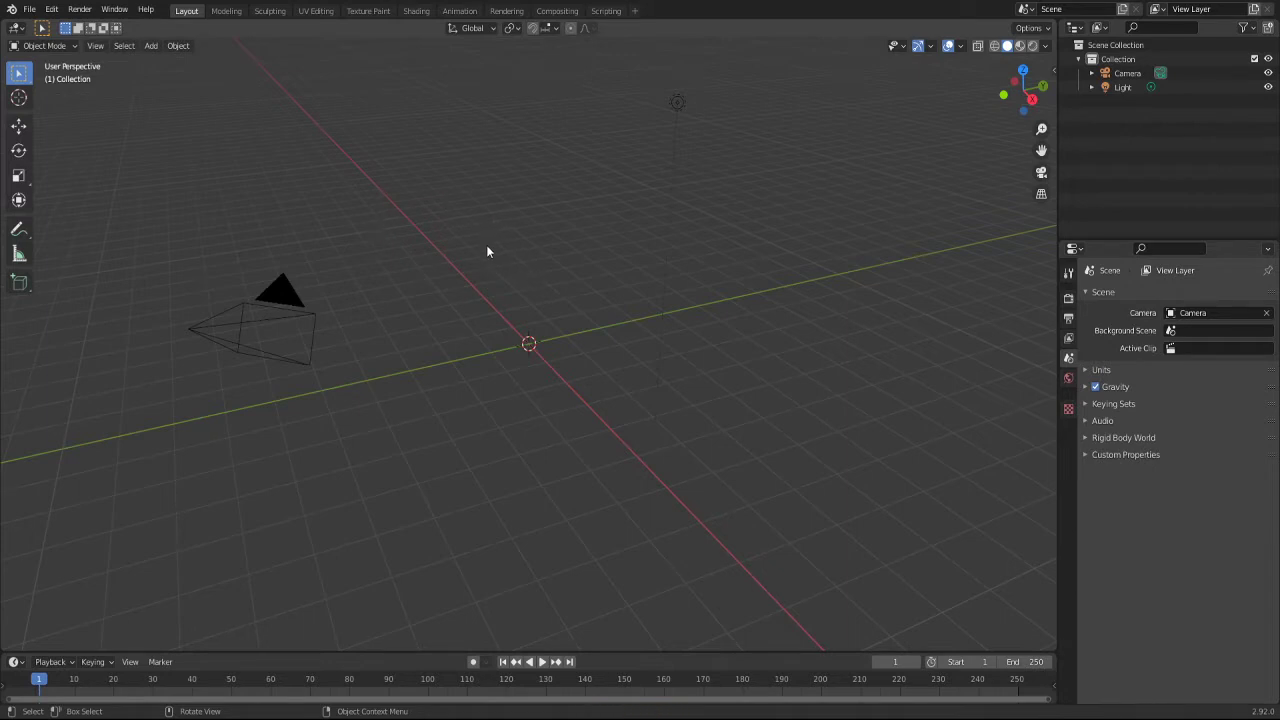
Step: Add the beer can, bottle and mug reference image to the scene
key(shift+a)
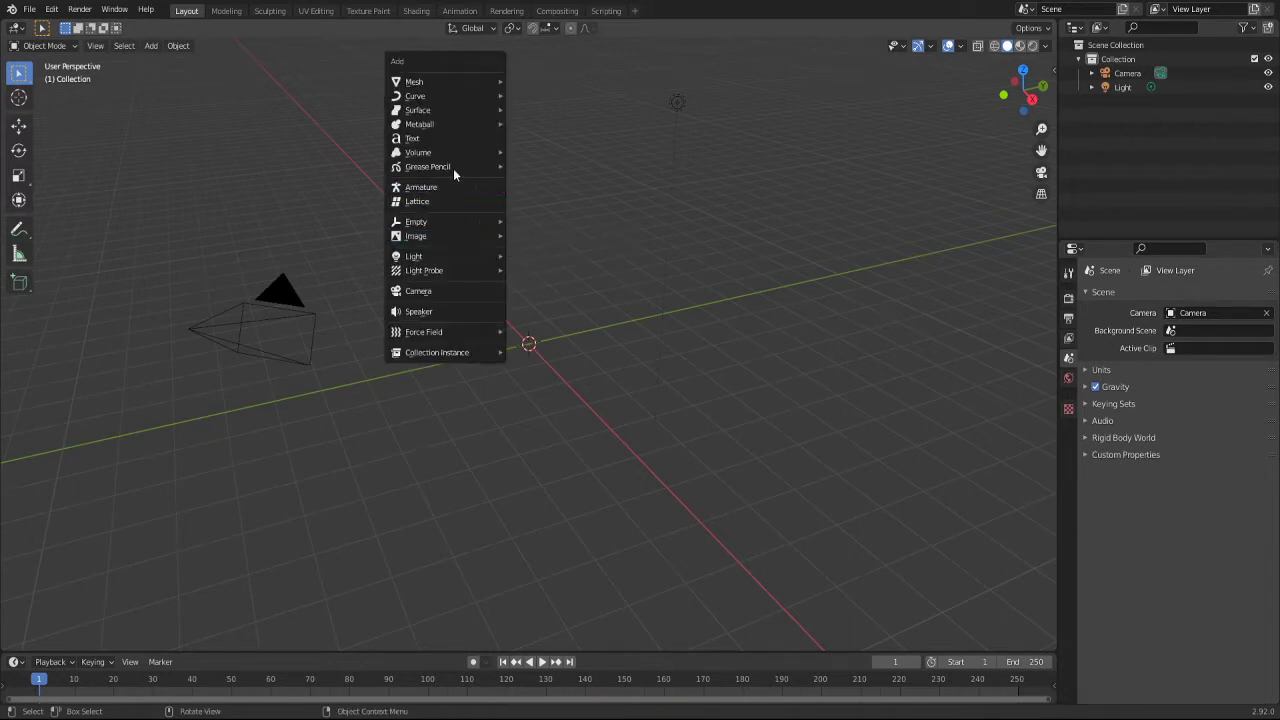
mouse_move(445, 236)
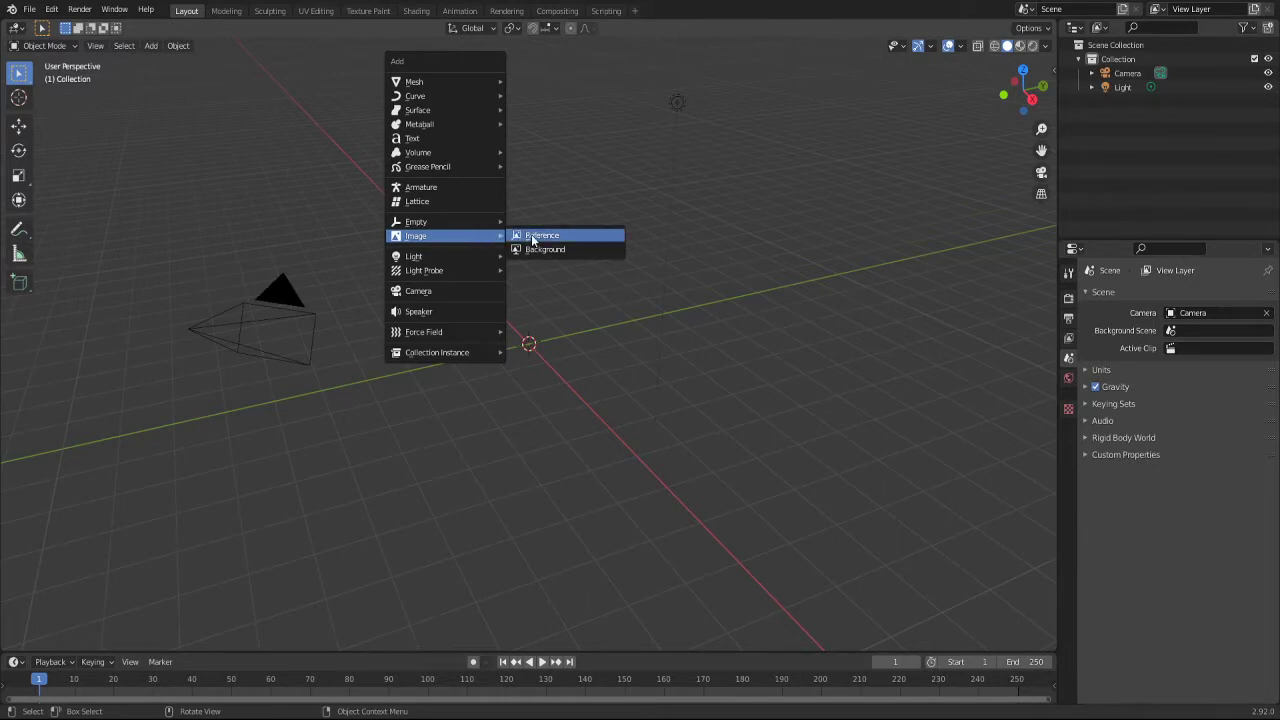
key(Escape)
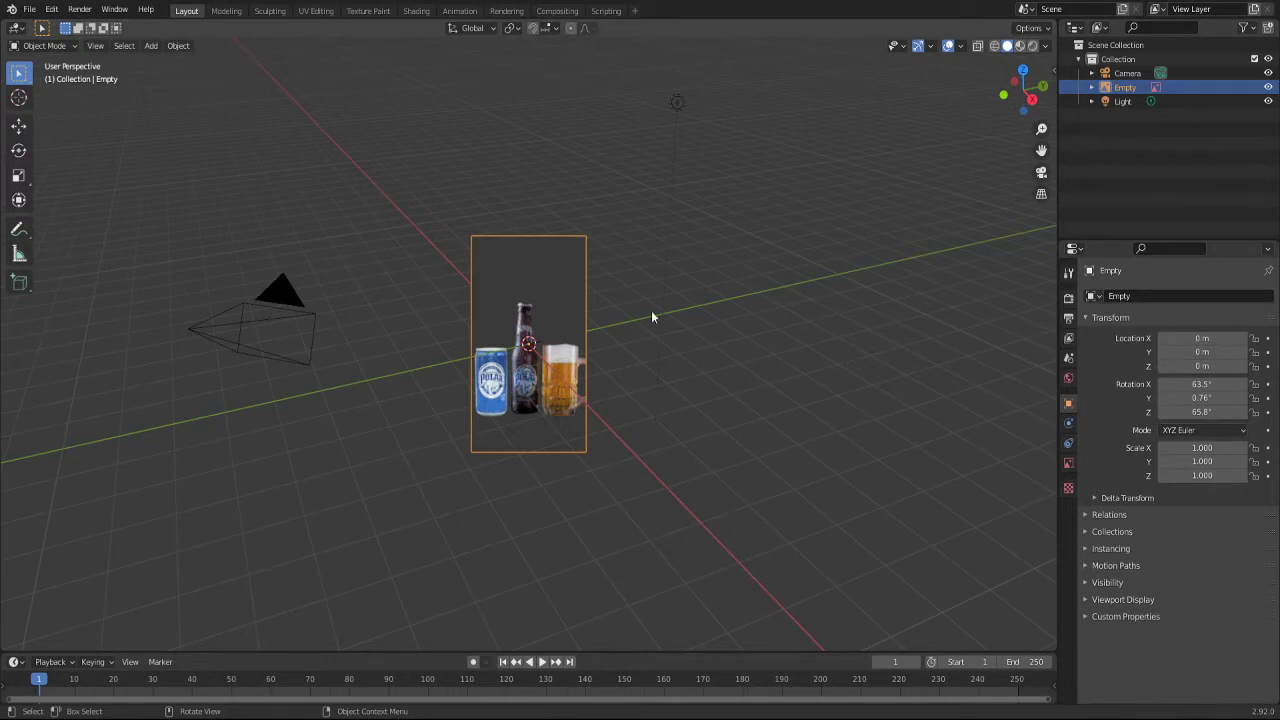
mouse_move(614, 472)
middle_down()
mouse_move(506, 471)
mouse_move(671, 449)
mouse_move(623, 483)
middle_up()
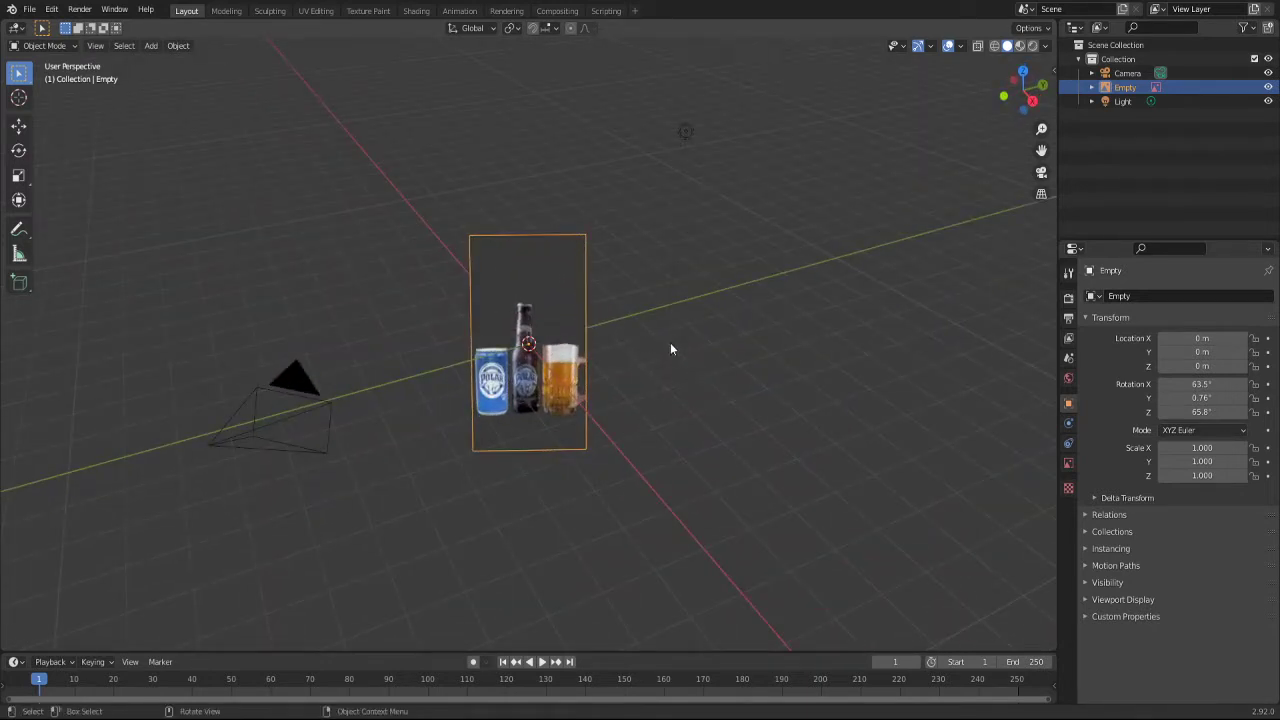
Step: In the sidebar, set the reference image's X, Y and Z rotation to 0°
click(1050, 70)
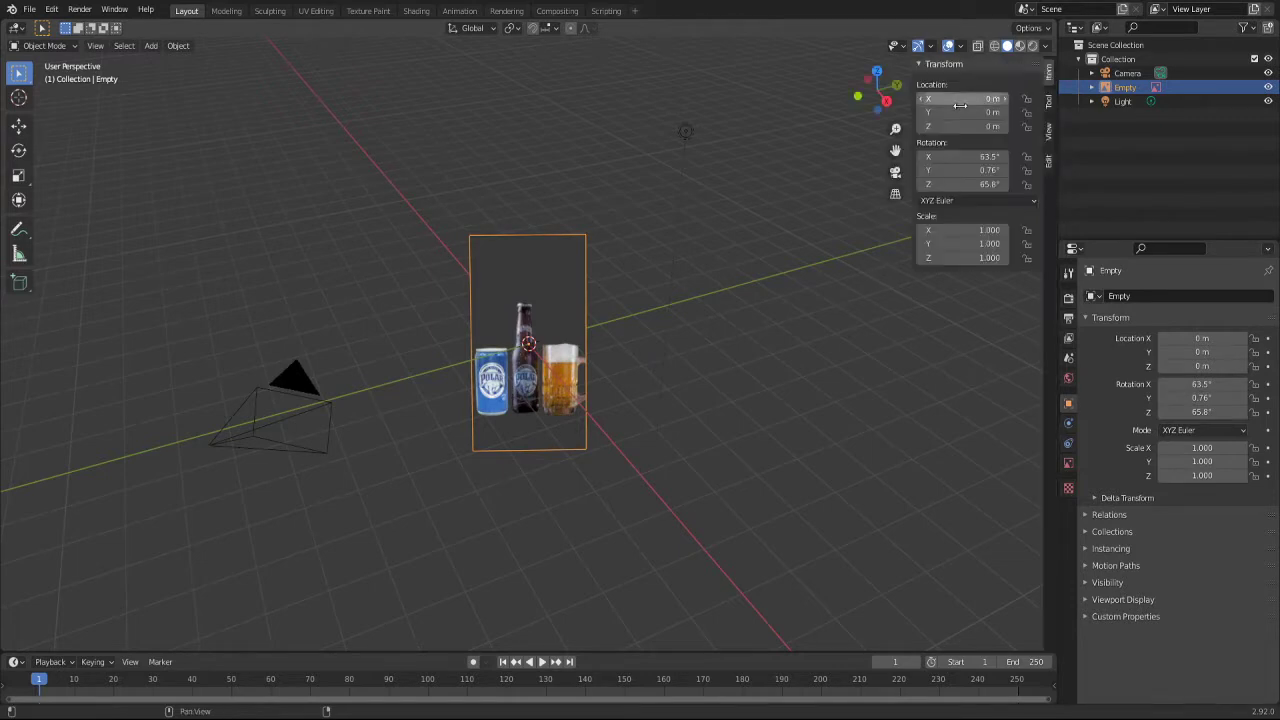
click(952, 156)
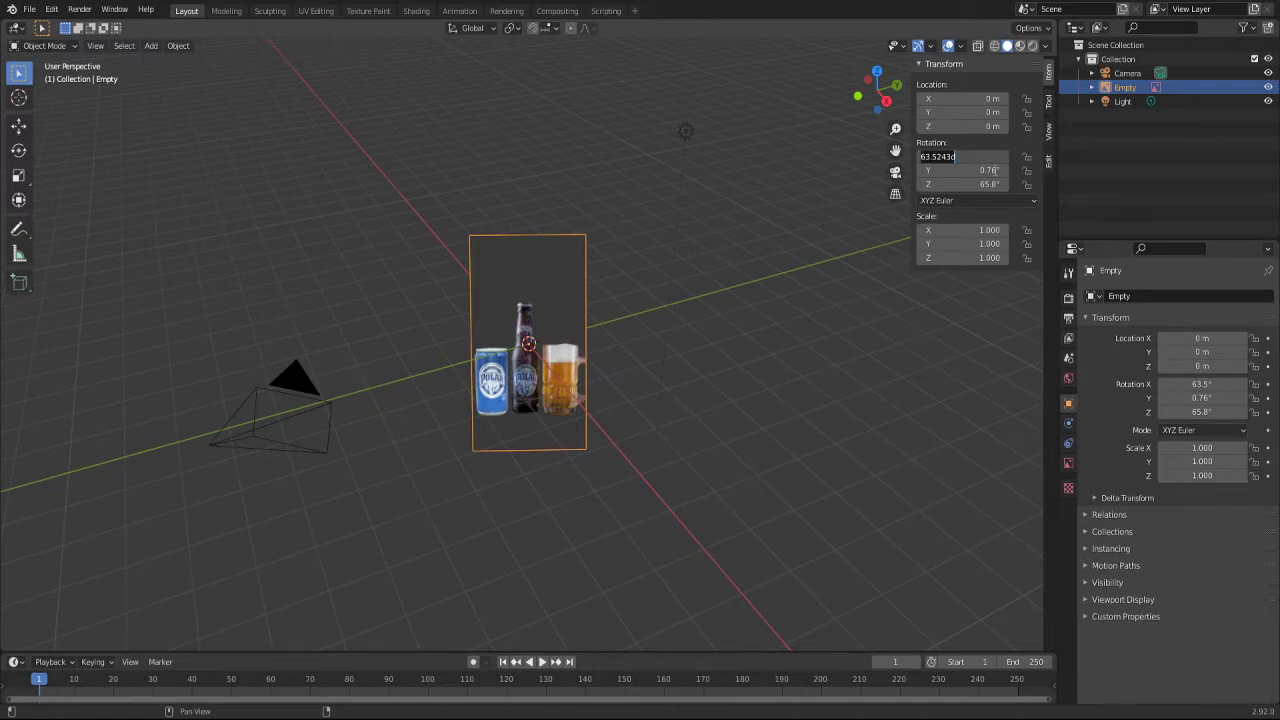
text(0)
key(Return)
click(993, 170)
text(0)
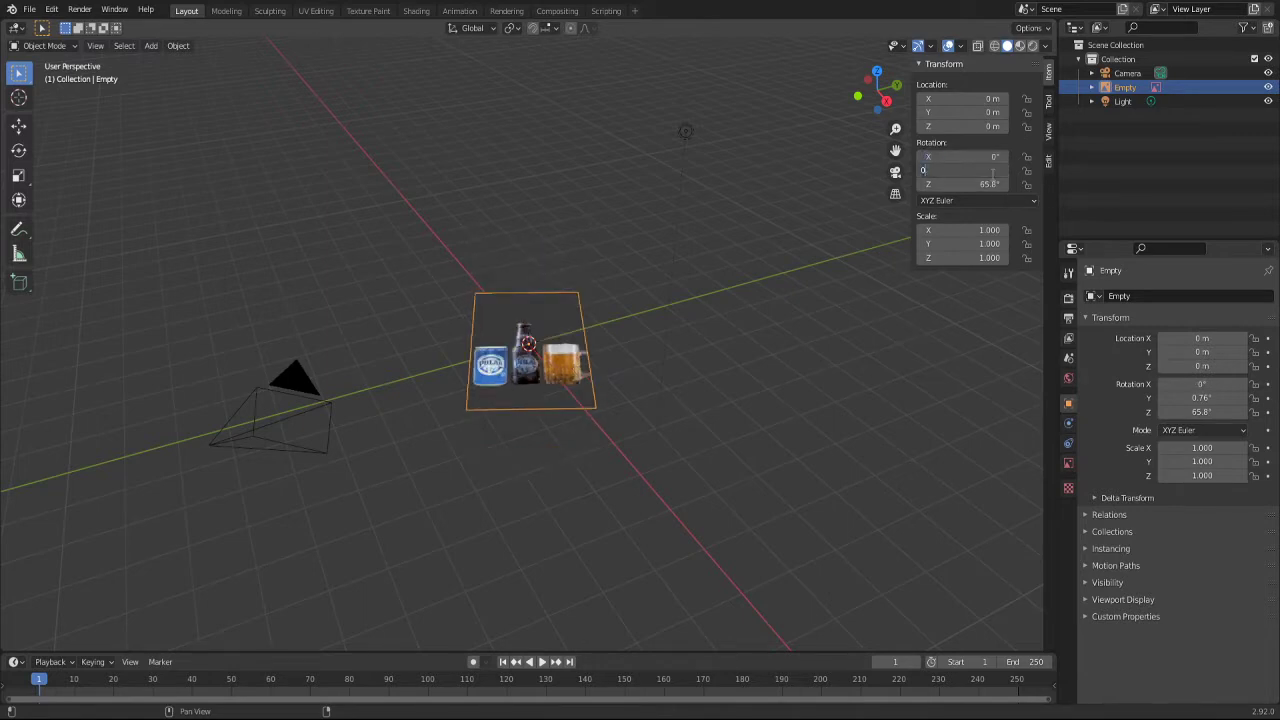
key(Tab)
text(0)
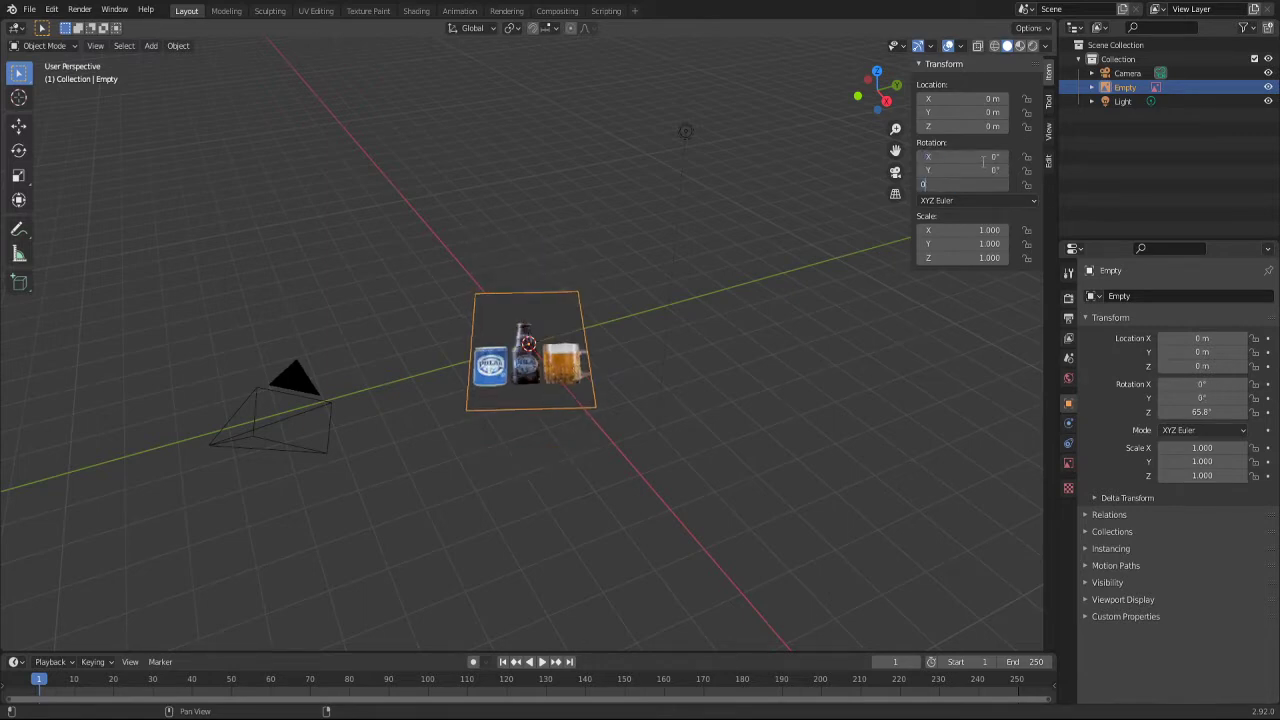
key(Return)
Step: Set the image's X rotation to 90° so it stands upright, then check it from several angles
click(995, 157)
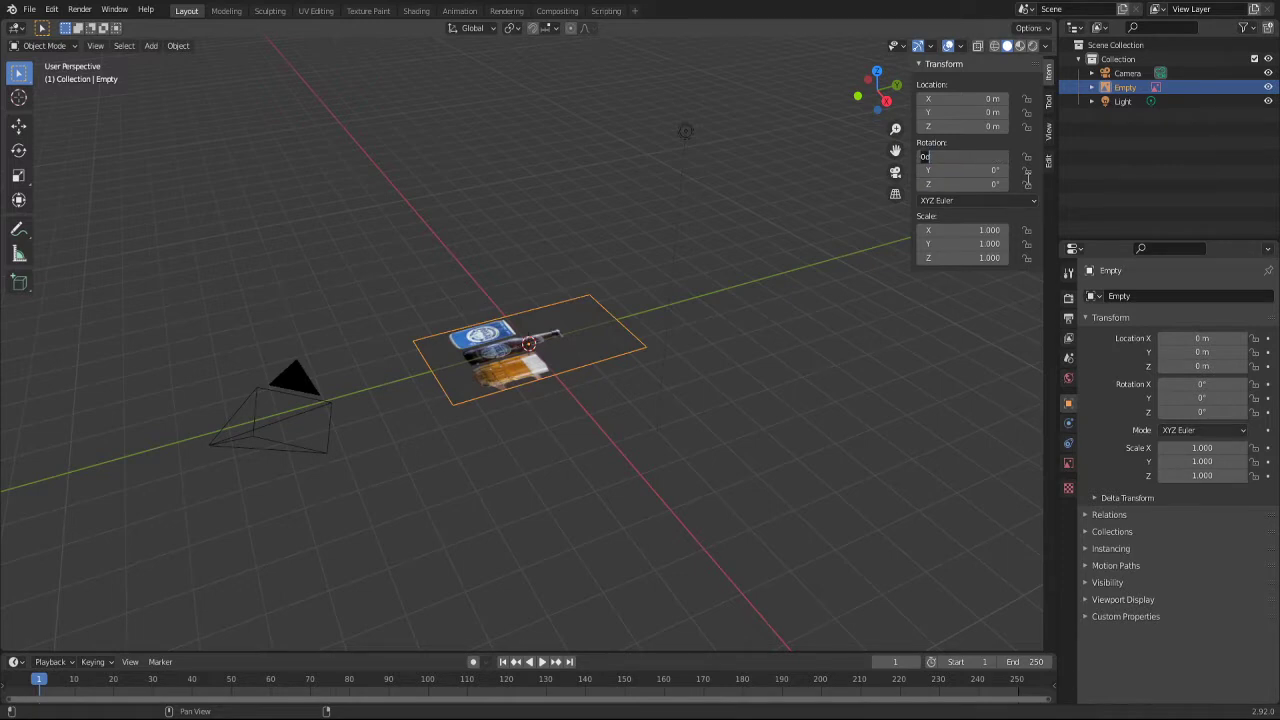
text(90)
key(Return)
mouse_move(470, 392)
middle_down()
mouse_move(602, 375)
mouse_move(577, 360)
middle_up()
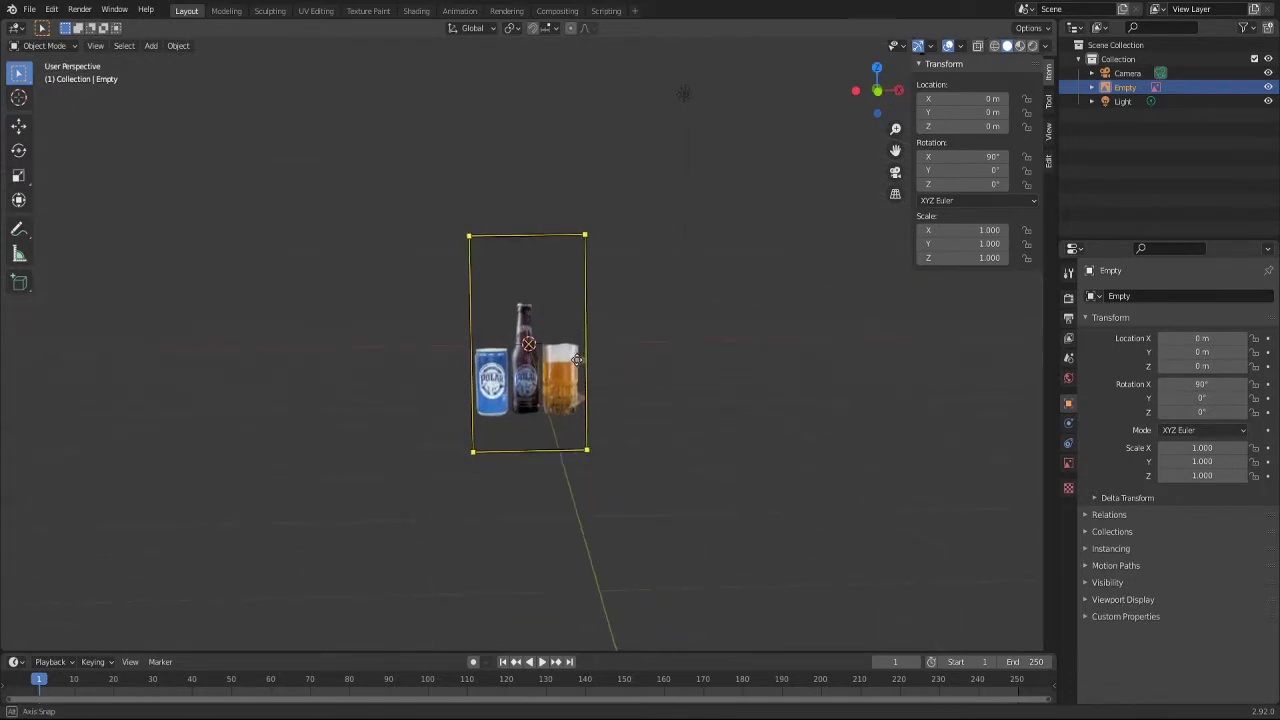
mouse_move(577, 360)
middle_down()
mouse_move(631, 407)
mouse_move(575, 357)
middle_up()
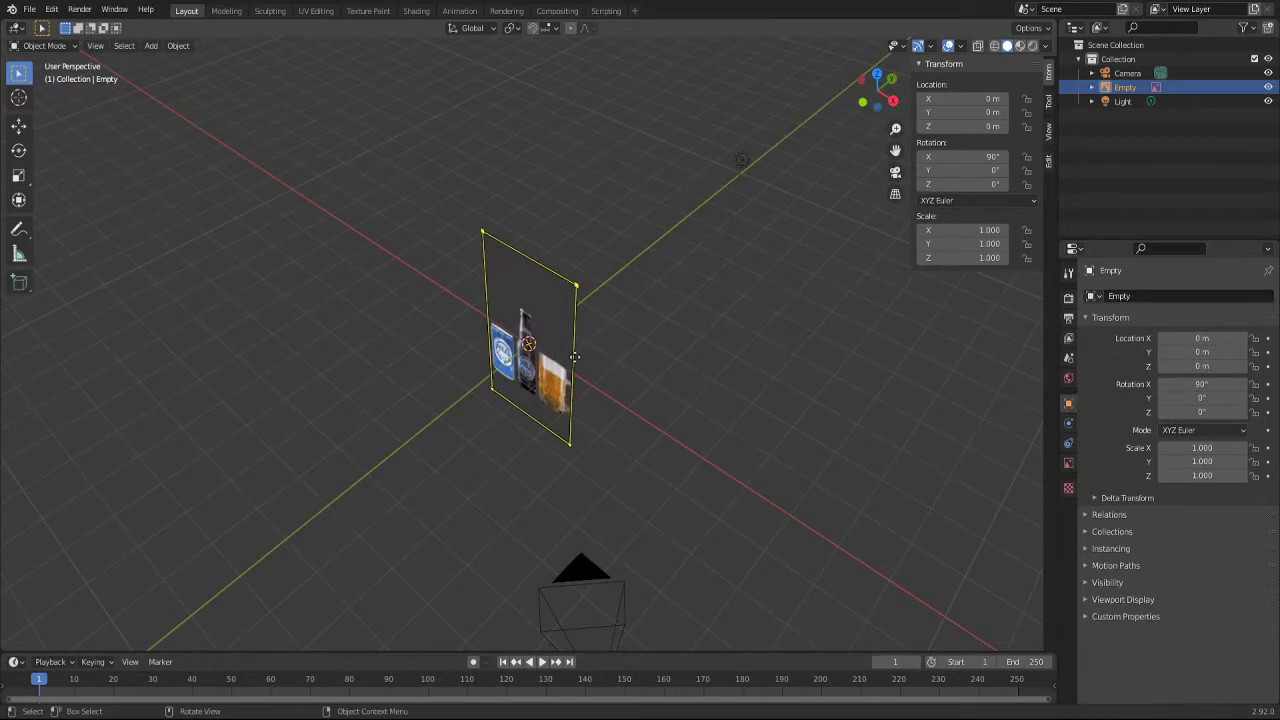
mouse_move(642, 318)
middle_down()
mouse_move(591, 459)
mouse_move(628, 356)
mouse_move(500, 445)
mouse_move(633, 435)
middle_up()
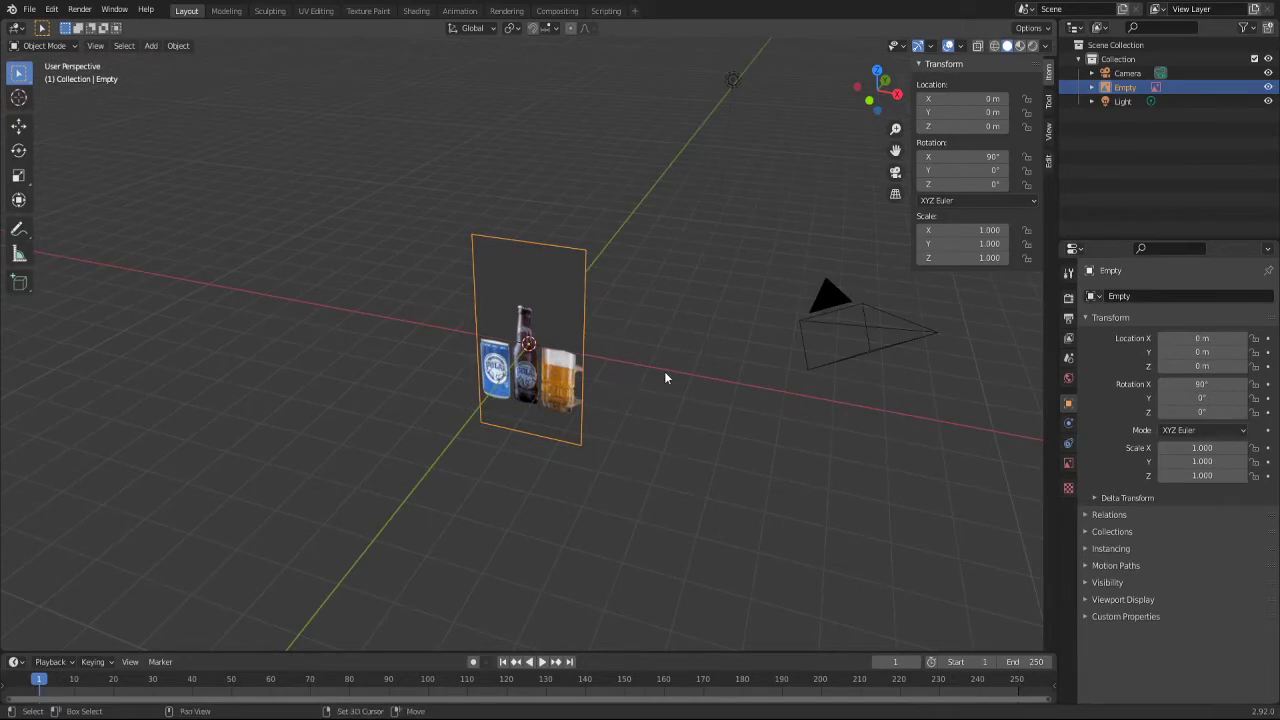
mouse_move(664, 371)
middle_down()
mouse_move(620, 377)
mouse_move(820, 369)
mouse_move(697, 211)
mouse_move(543, 366)
mouse_move(834, 429)
mouse_move(806, 297)
mouse_move(491, 409)
mouse_move(734, 430)
mouse_move(641, 400)
middle_up()
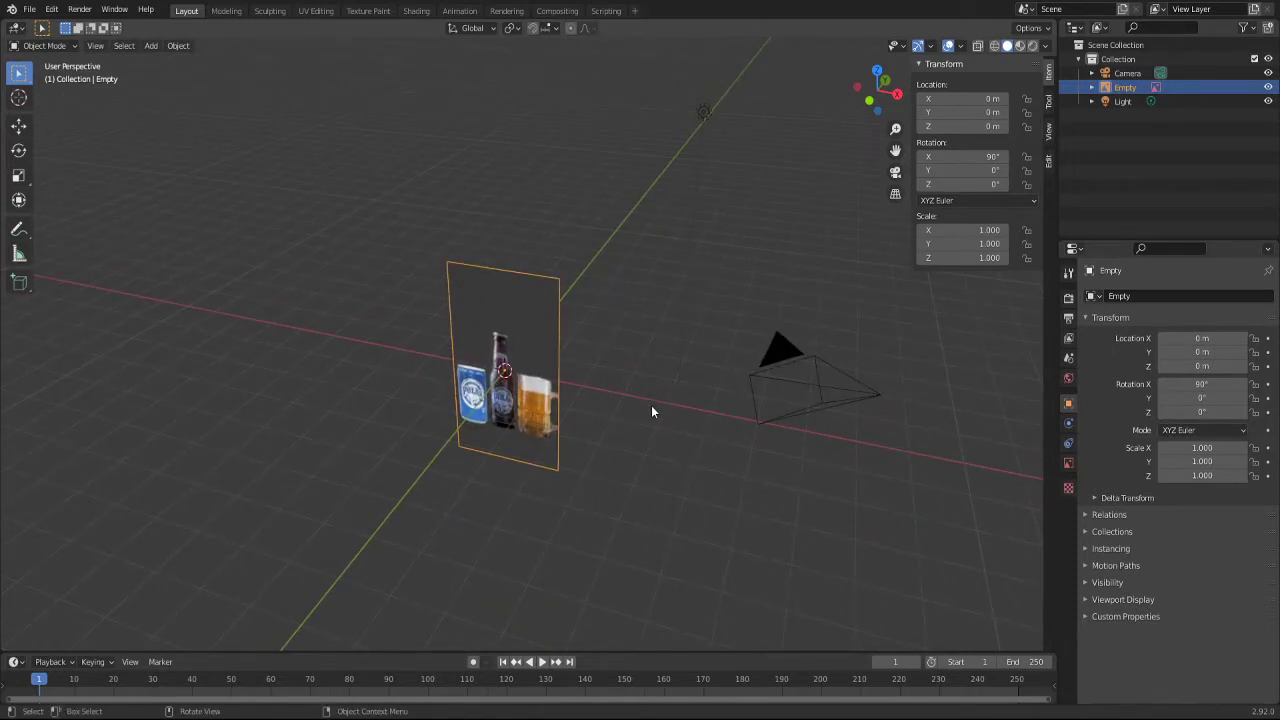
Step: In front view, move the reference image up to Z 1.6161 m so the bottle base meets the origin
key(ctrl+KP_3)
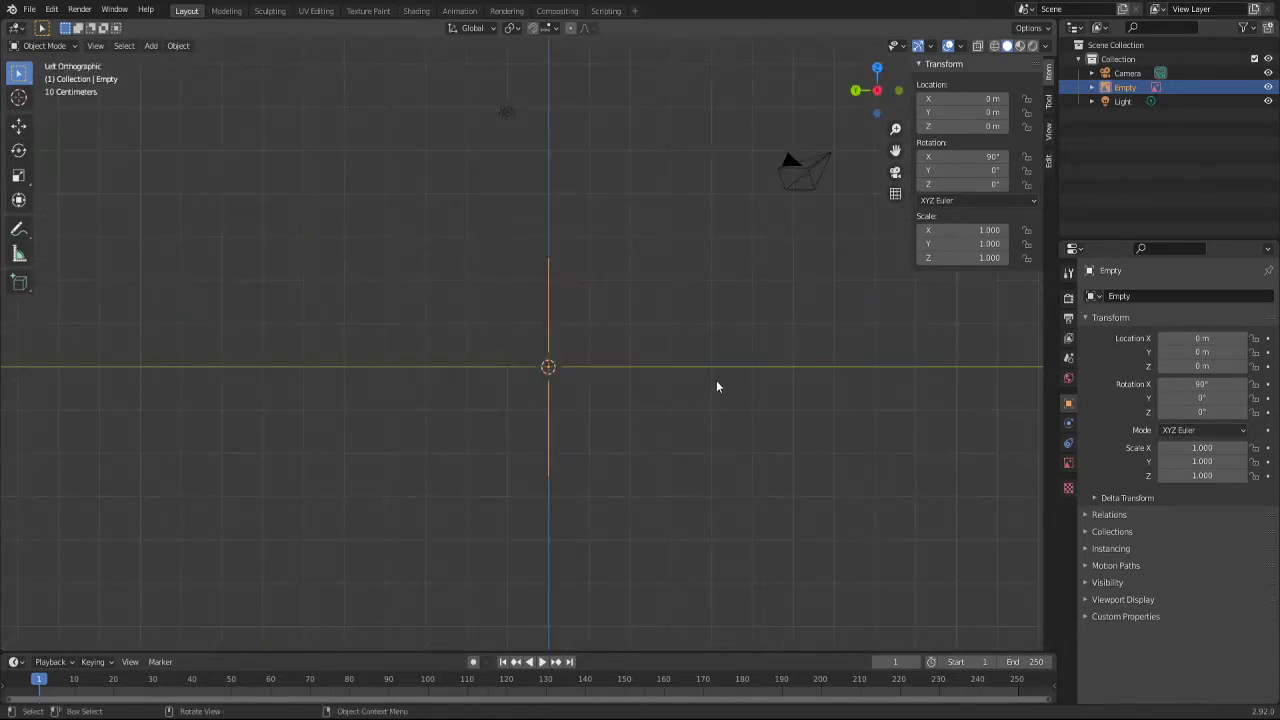
key(KP_1)
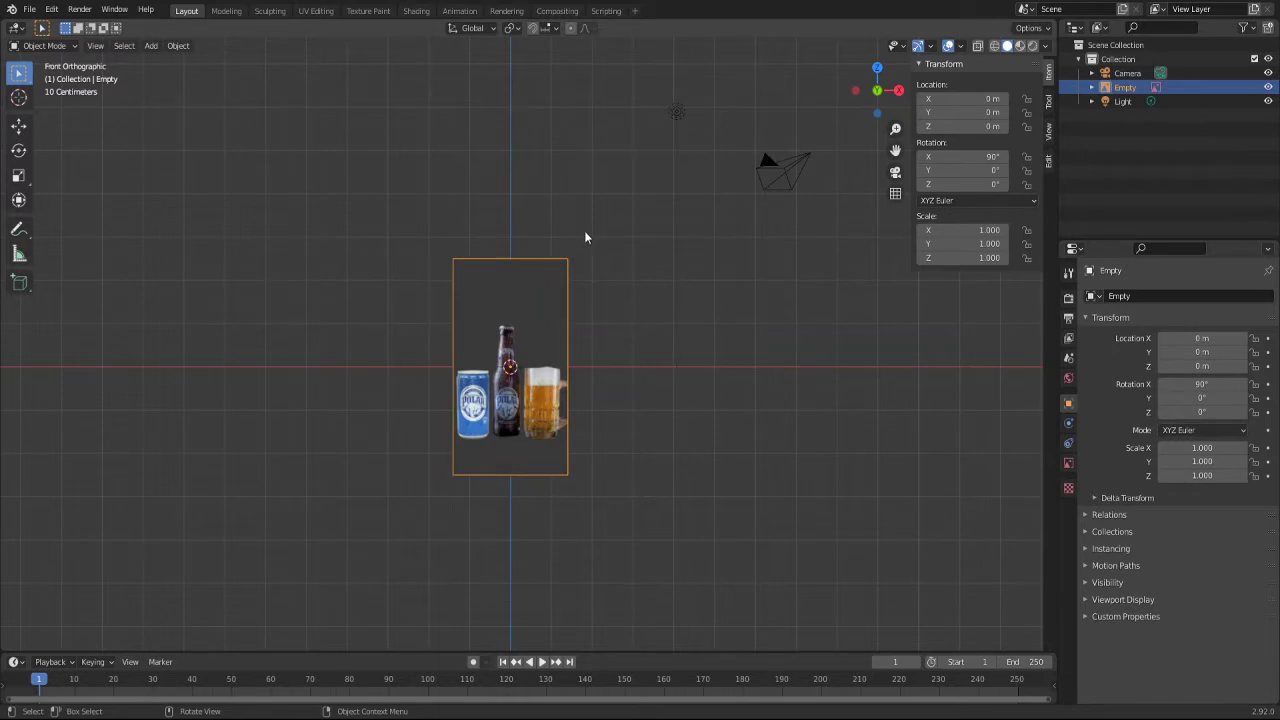
mouse_move(584, 230)
middle_down()
mouse_move(638, 330)
mouse_move(593, 248)
middle_up()
scroll(522, 400, up, 4)
scroll(522, 398, down, 1)
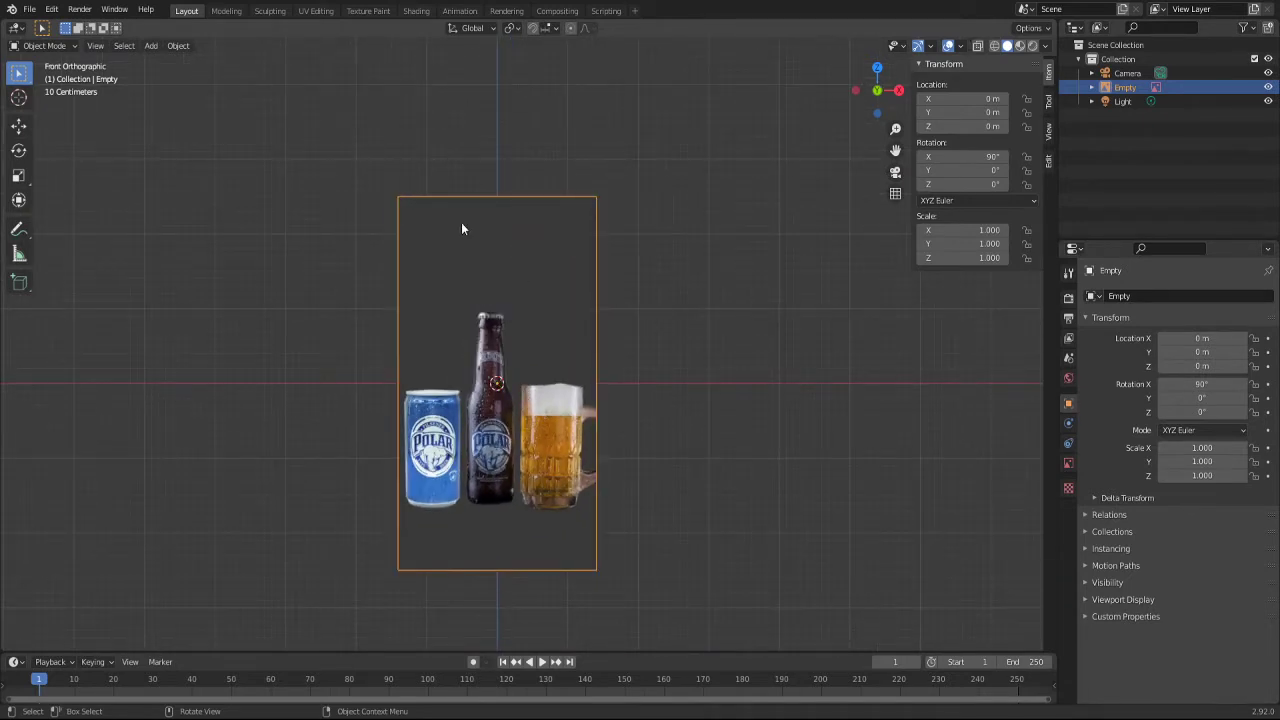
key(g)
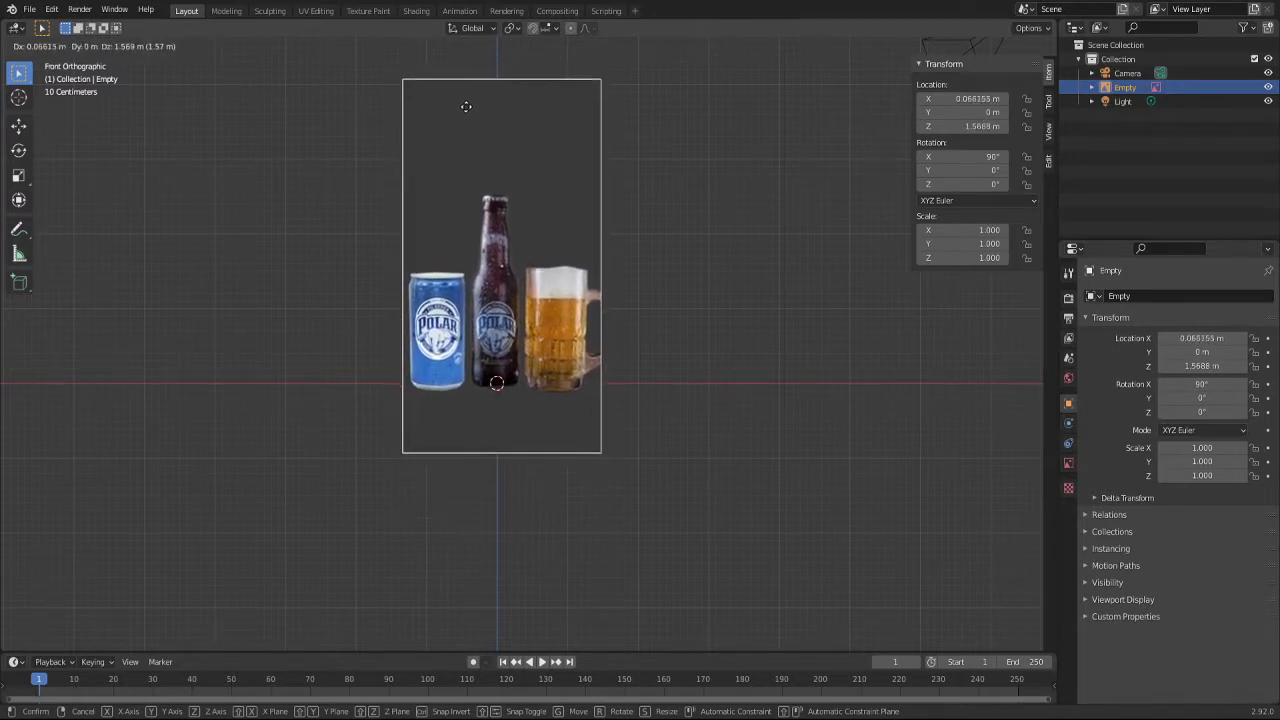
click(465, 112)
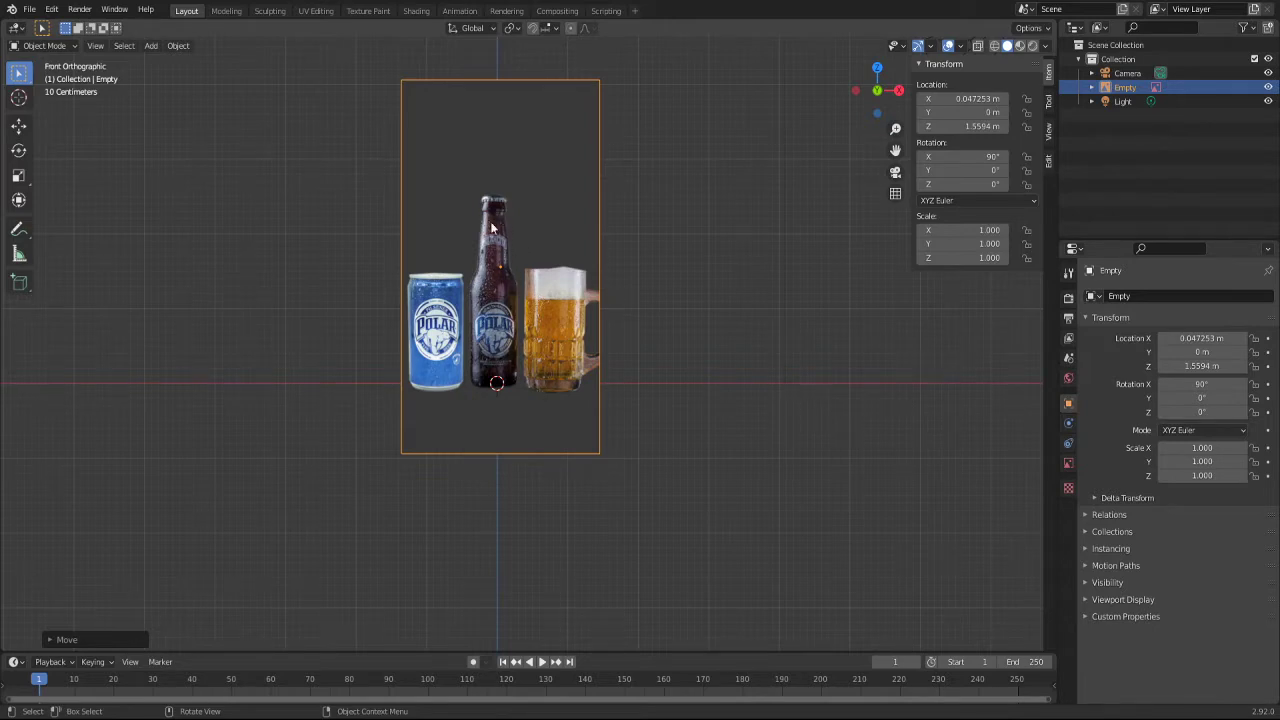
key(g)
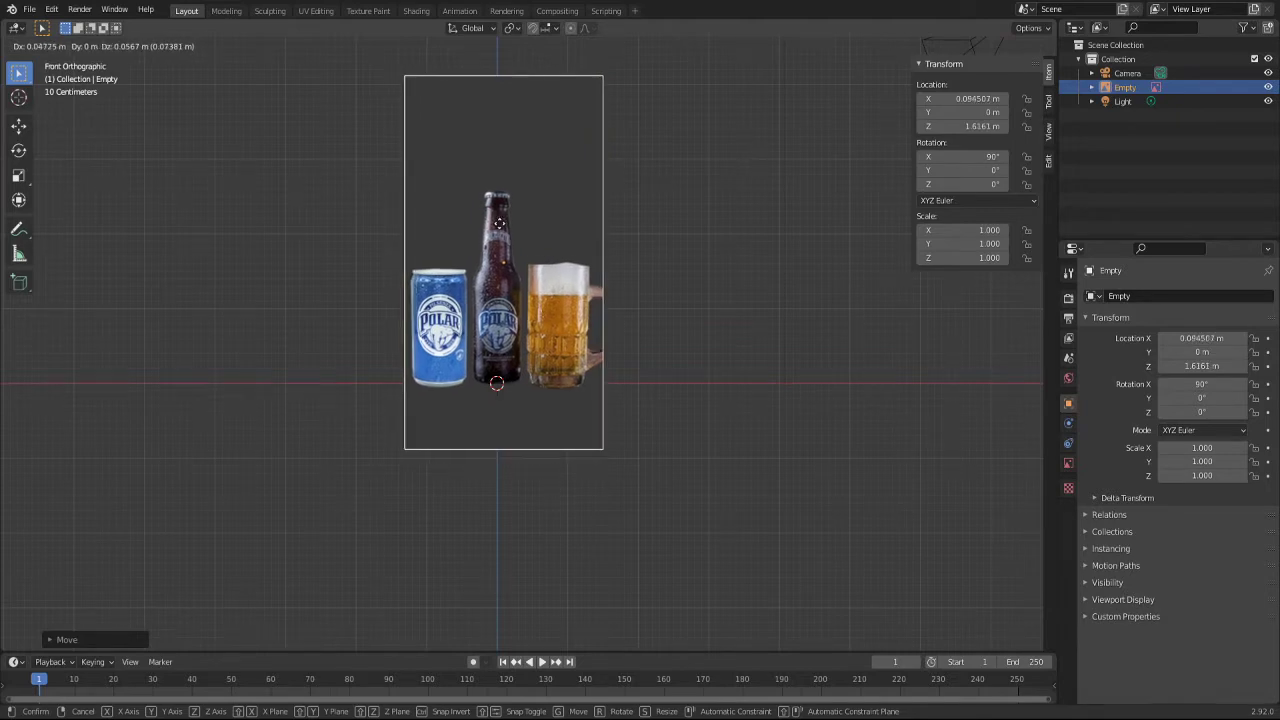
click(498, 223)
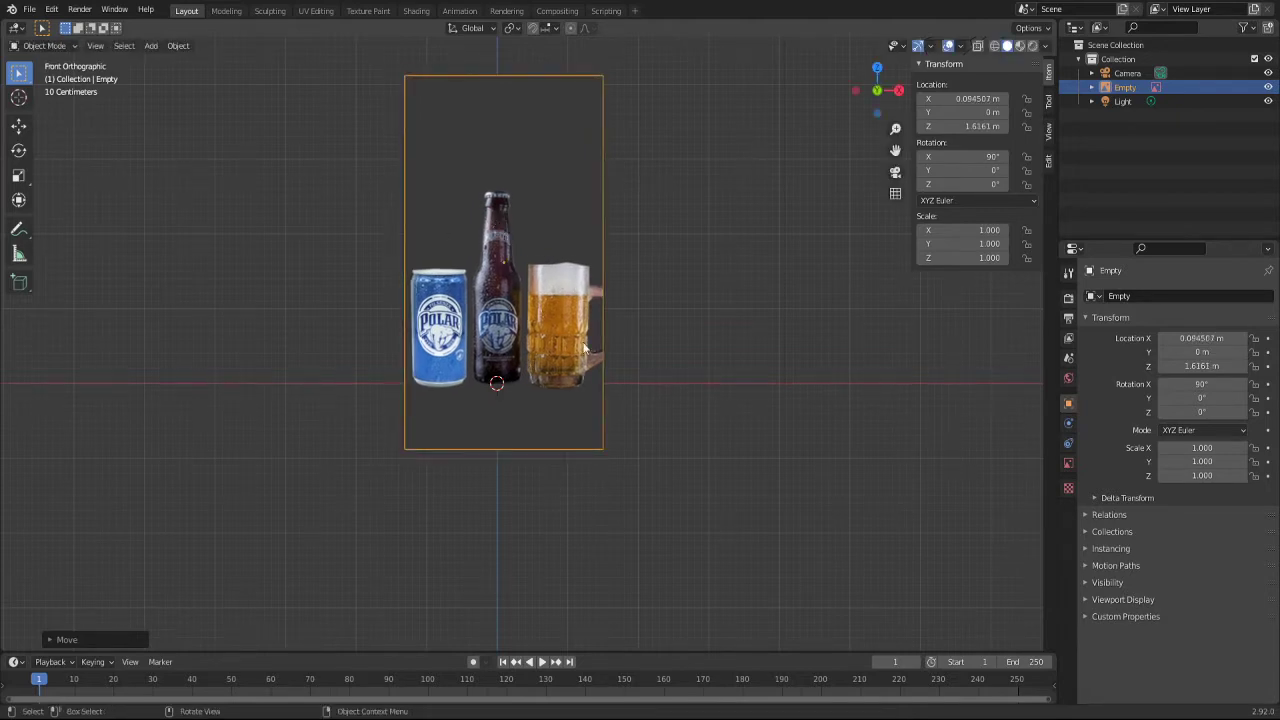
mouse_move(671, 322)
middle_down()
mouse_move(649, 398)
mouse_move(668, 403)
mouse_move(557, 391)
mouse_move(652, 390)
middle_up()
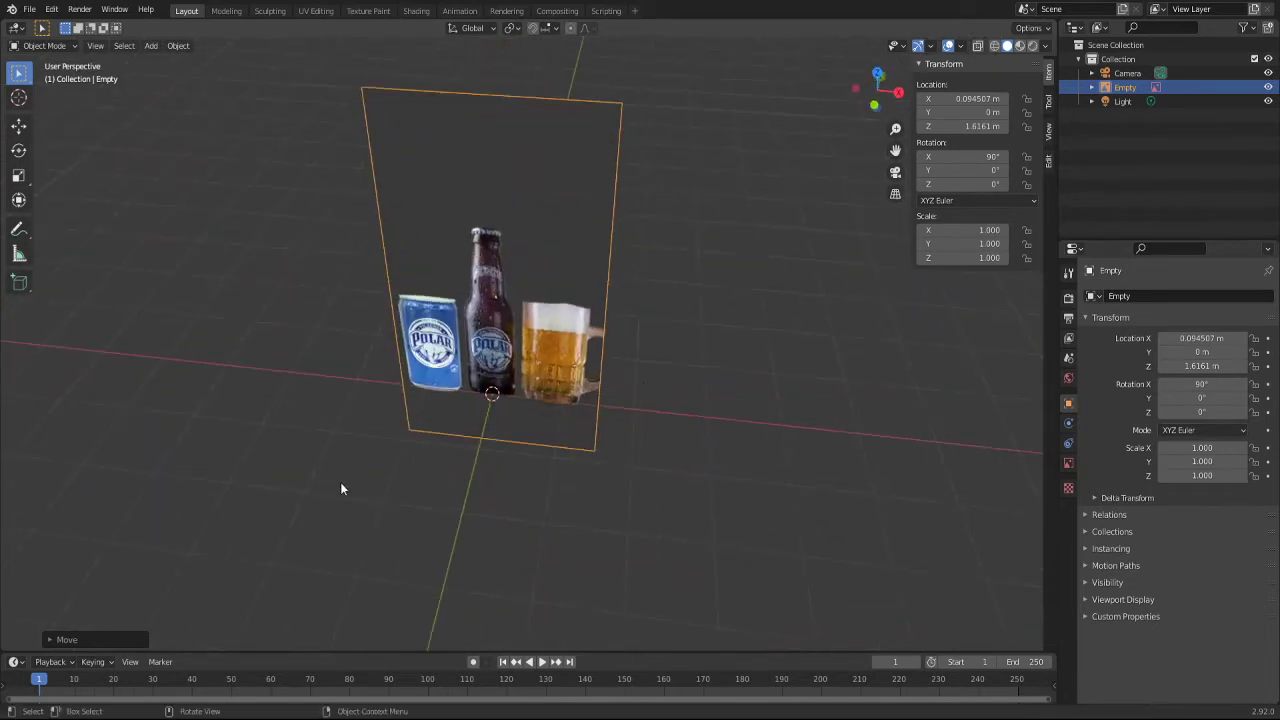
Step: Add a cylinder mesh at the origin
key(shift+a)
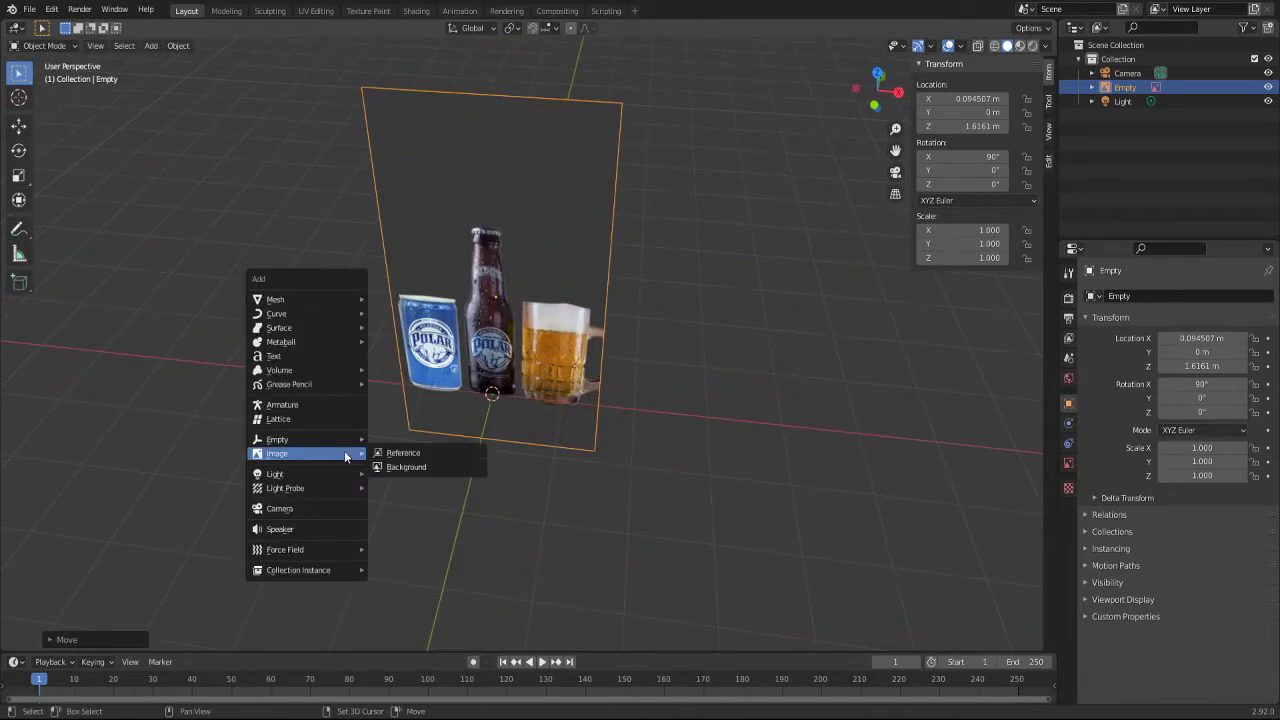
mouse_move(276, 299)
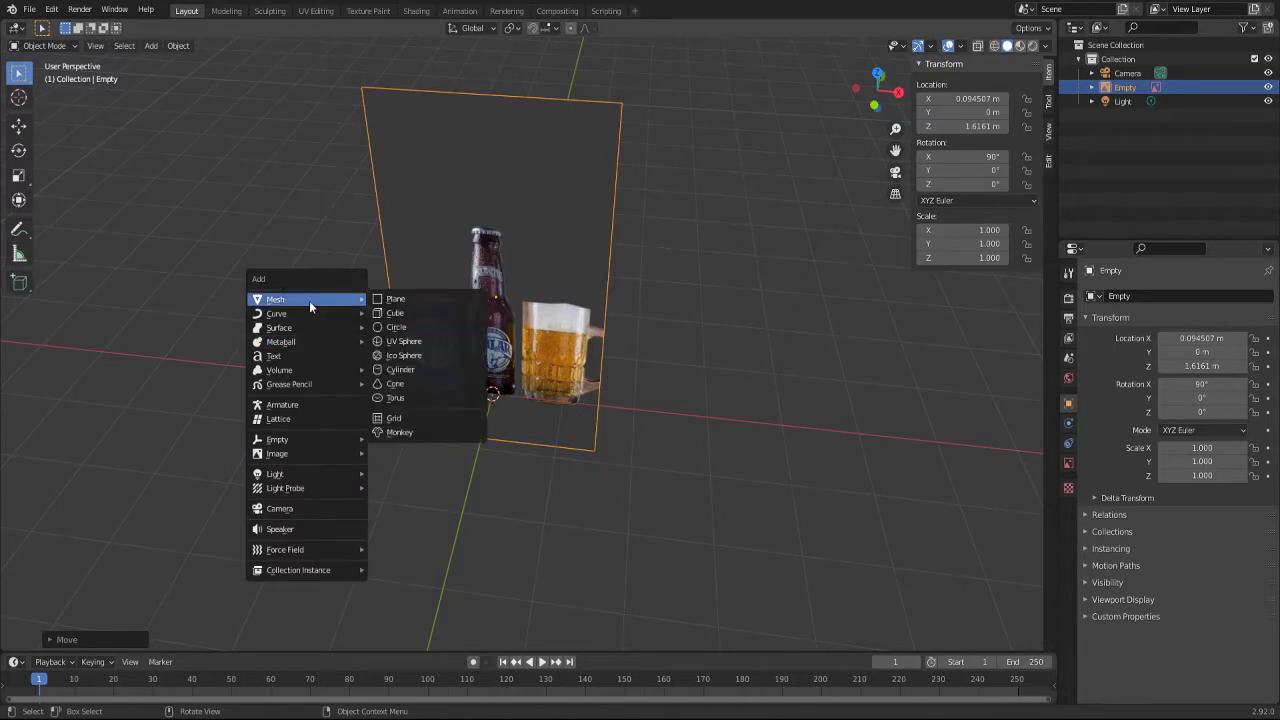
click(410, 370)
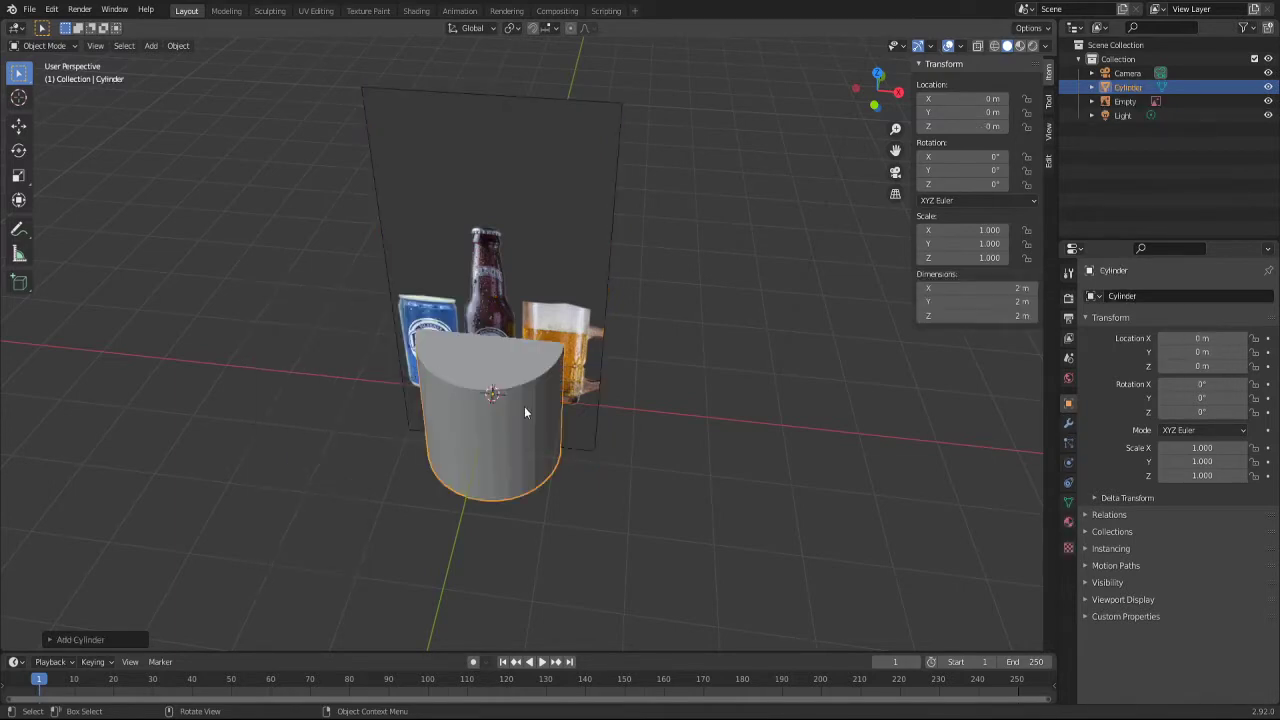
mouse_move(421, 544)
middle_down()
mouse_move(455, 437)
mouse_move(386, 449)
mouse_move(547, 466)
mouse_move(503, 522)
mouse_move(456, 503)
mouse_move(512, 520)
mouse_move(470, 450)
mouse_move(478, 534)
middle_up()
mouse_move(447, 363)
middle_down()
mouse_move(506, 471)
mouse_move(497, 442)
middle_up()
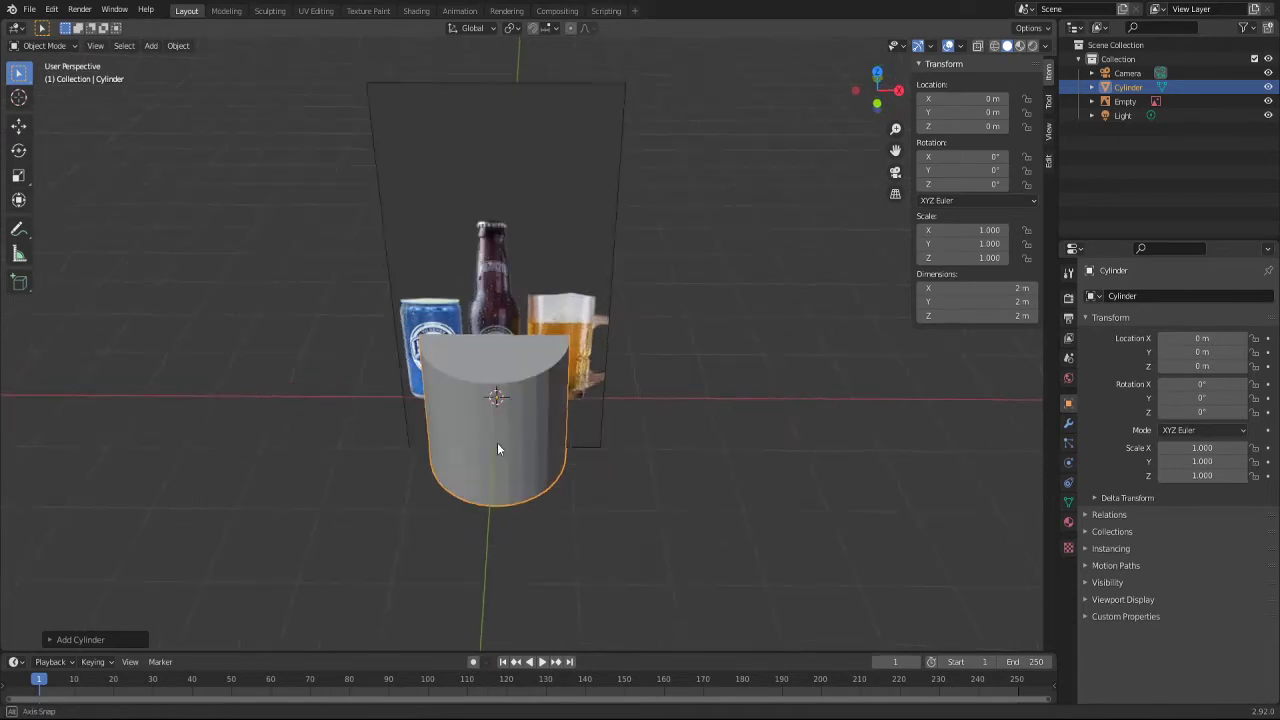
mouse_move(514, 370)
middle_down()
mouse_move(466, 489)
mouse_move(470, 440)
middle_up()
Step: Scale the cylinder to 0.343 to match the bottle's base width
key(s)
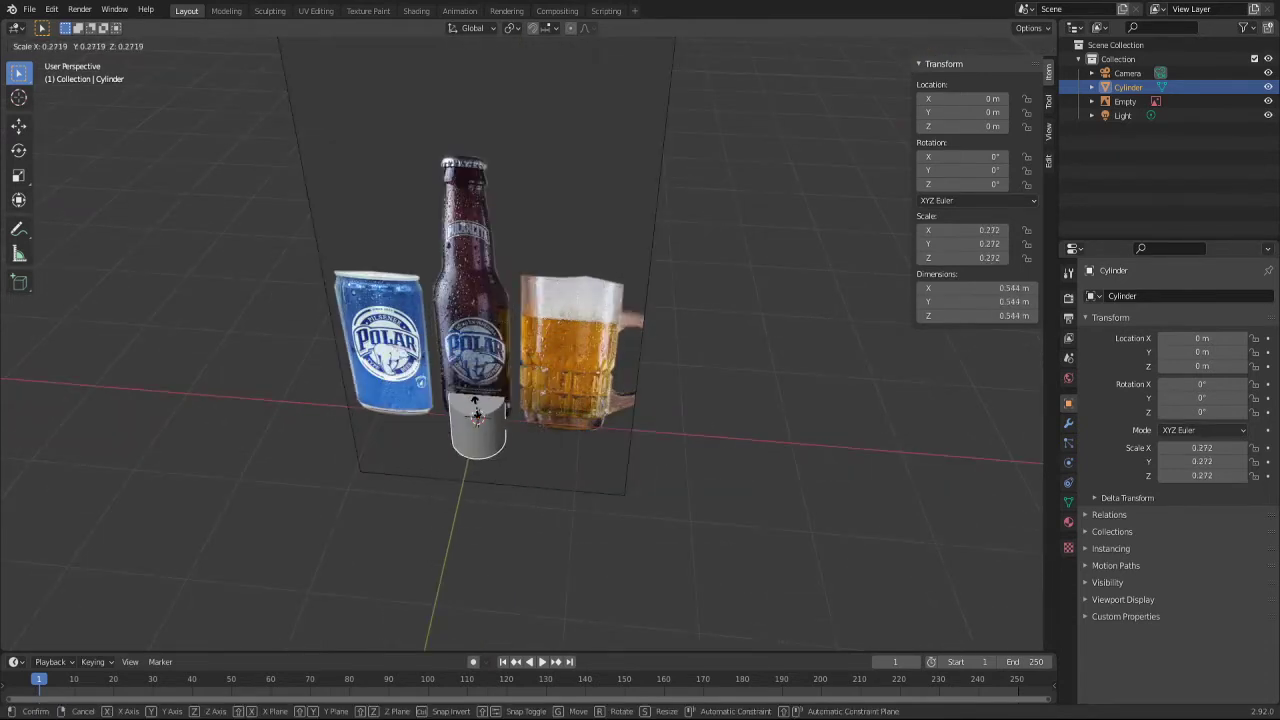
click(477, 403)
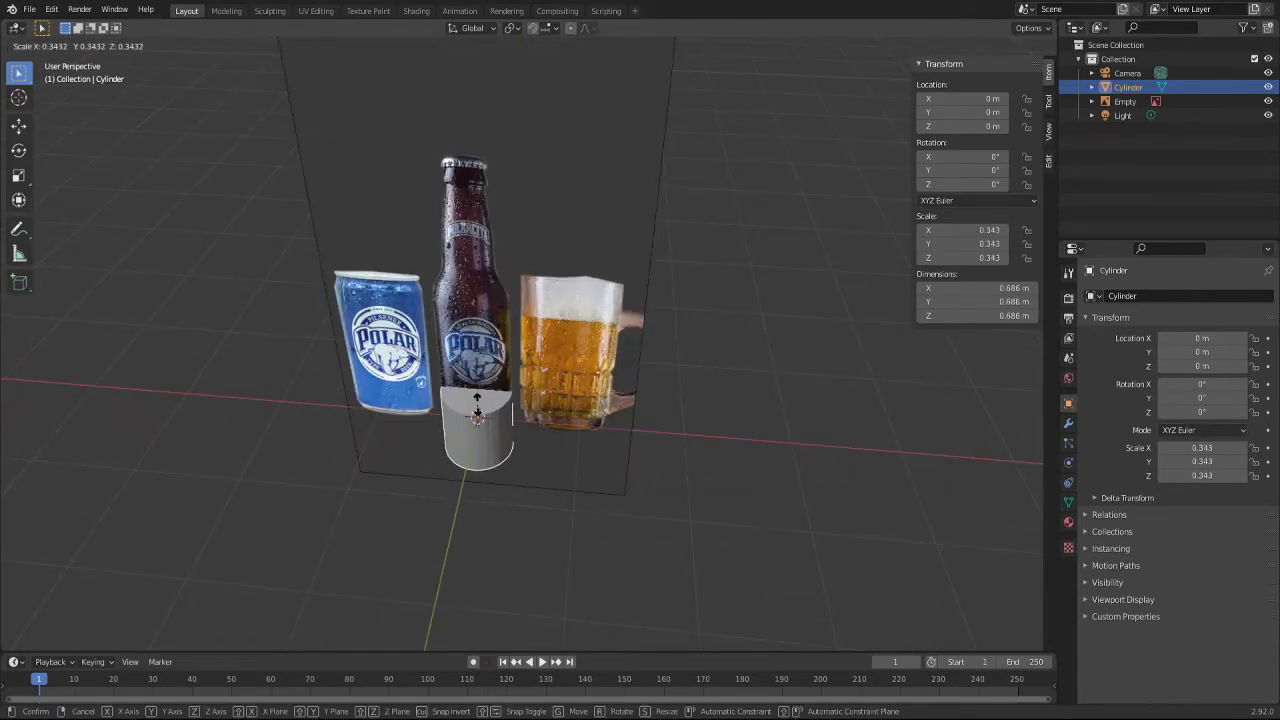
mouse_move(477, 403)
middle_down()
mouse_move(449, 502)
mouse_move(452, 460)
middle_up()
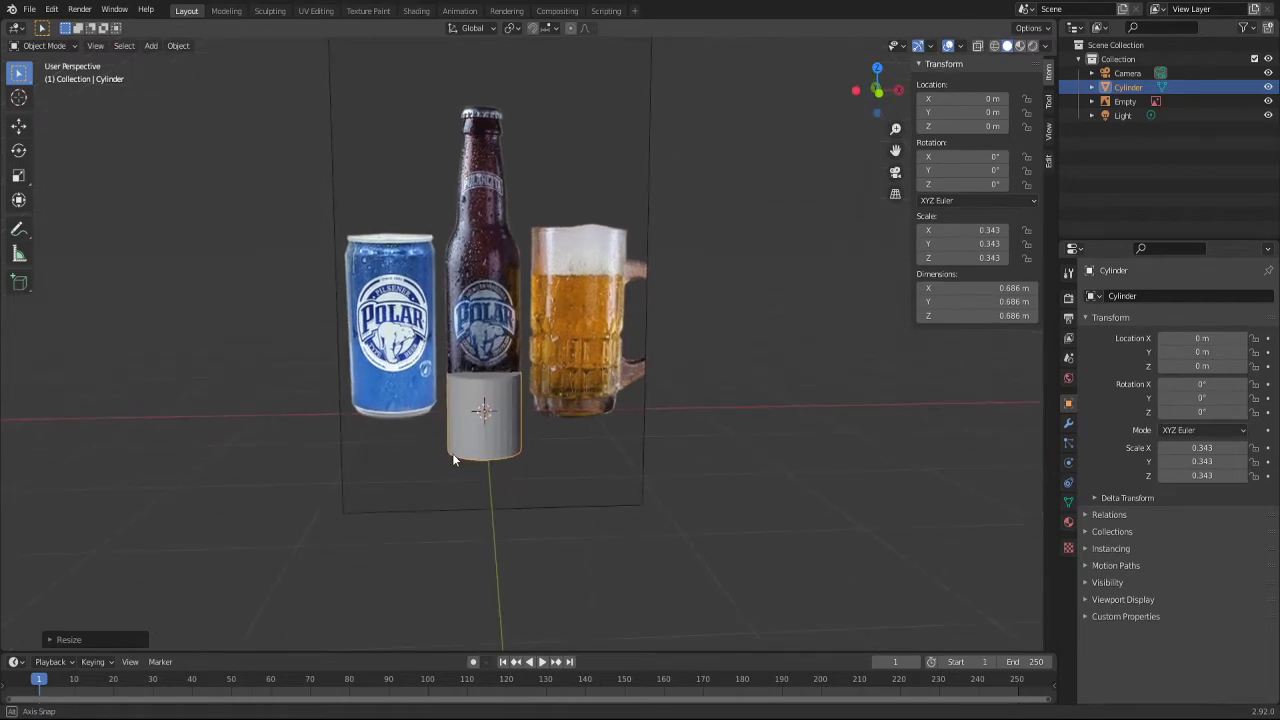
mouse_move(566, 399)
alt+middle_down()
mouse_move(478, 430)
mouse_move(490, 418)
alt+middle_up()
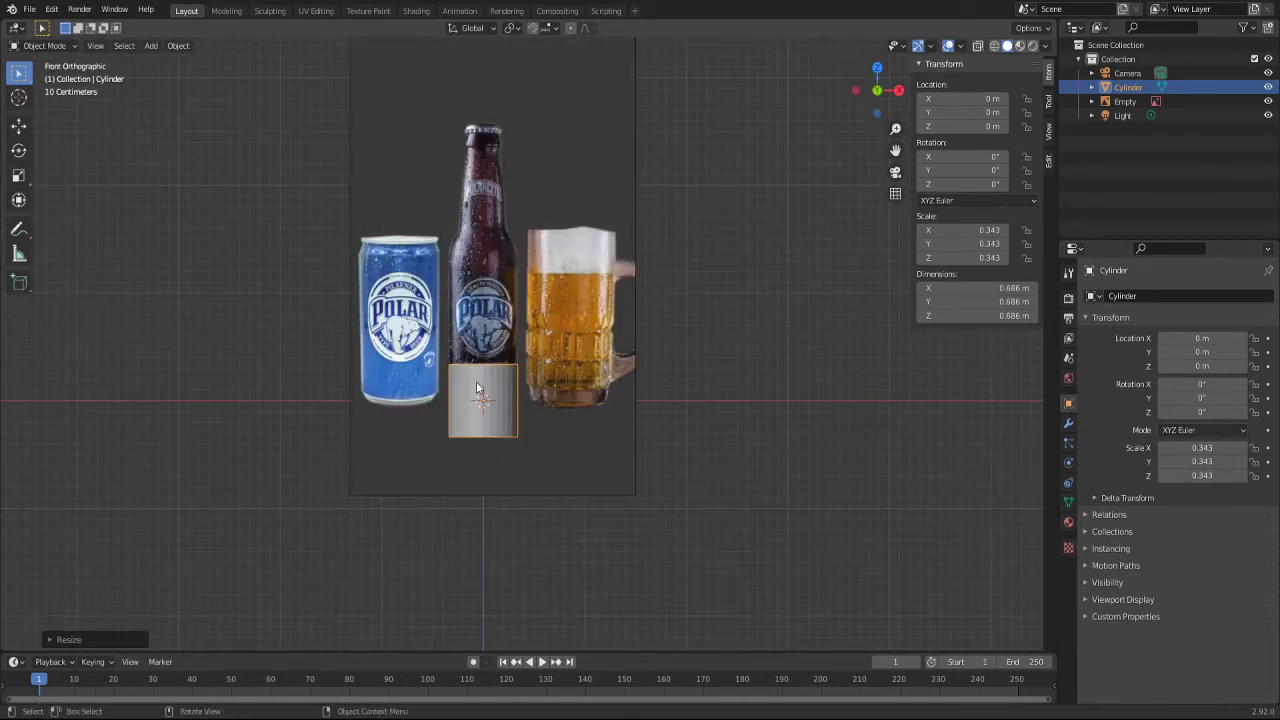
Step: Move the cylinder straight up along Z to 0.39378 m, over the bottle's lower body
key(g)
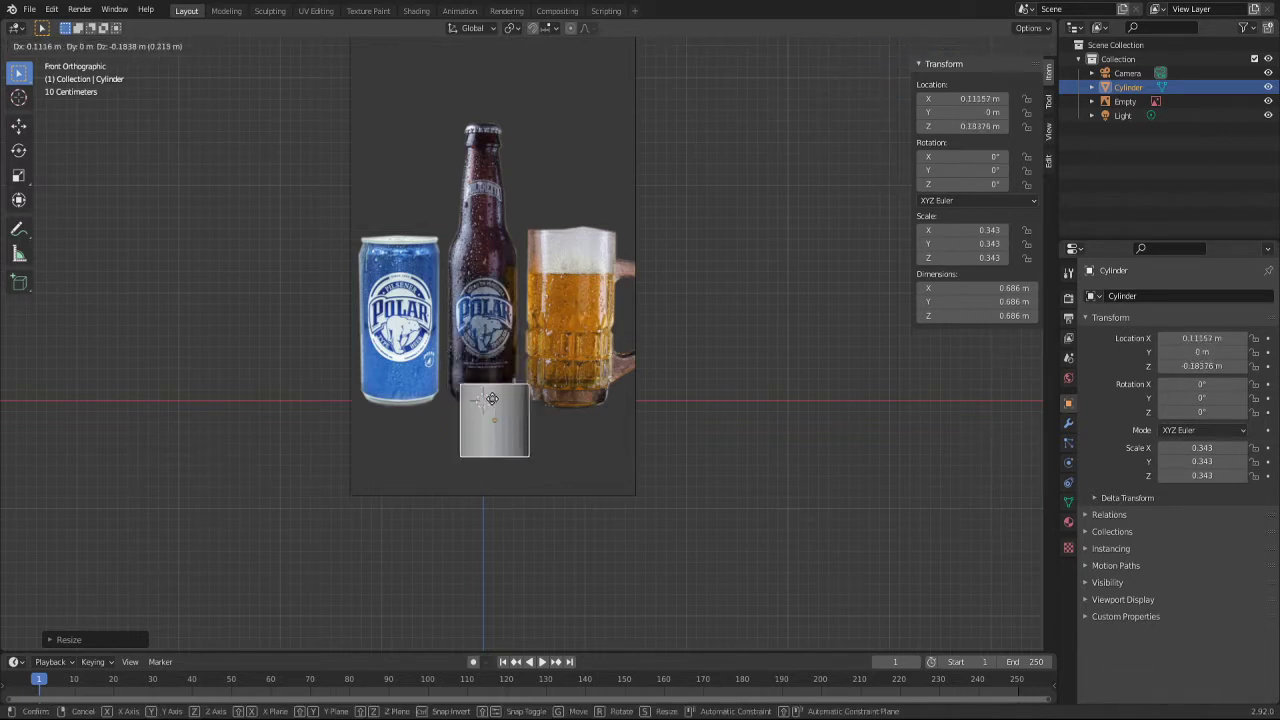
key(z)
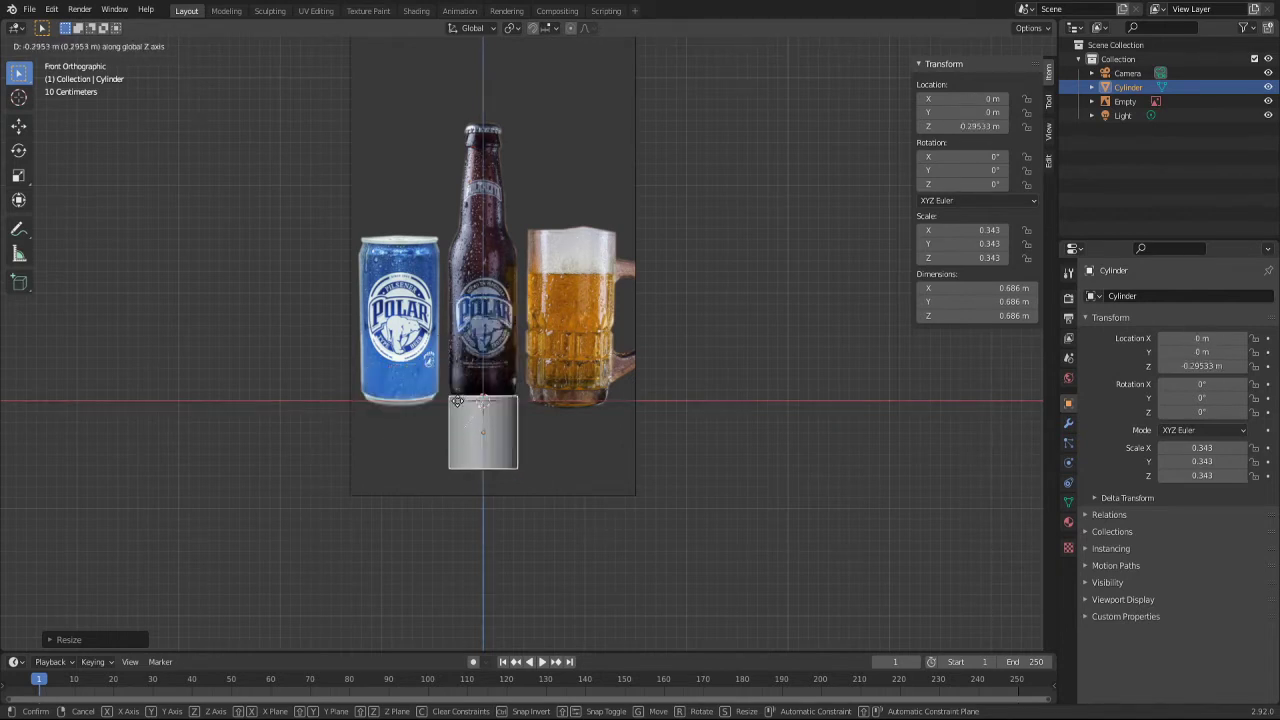
key(x)
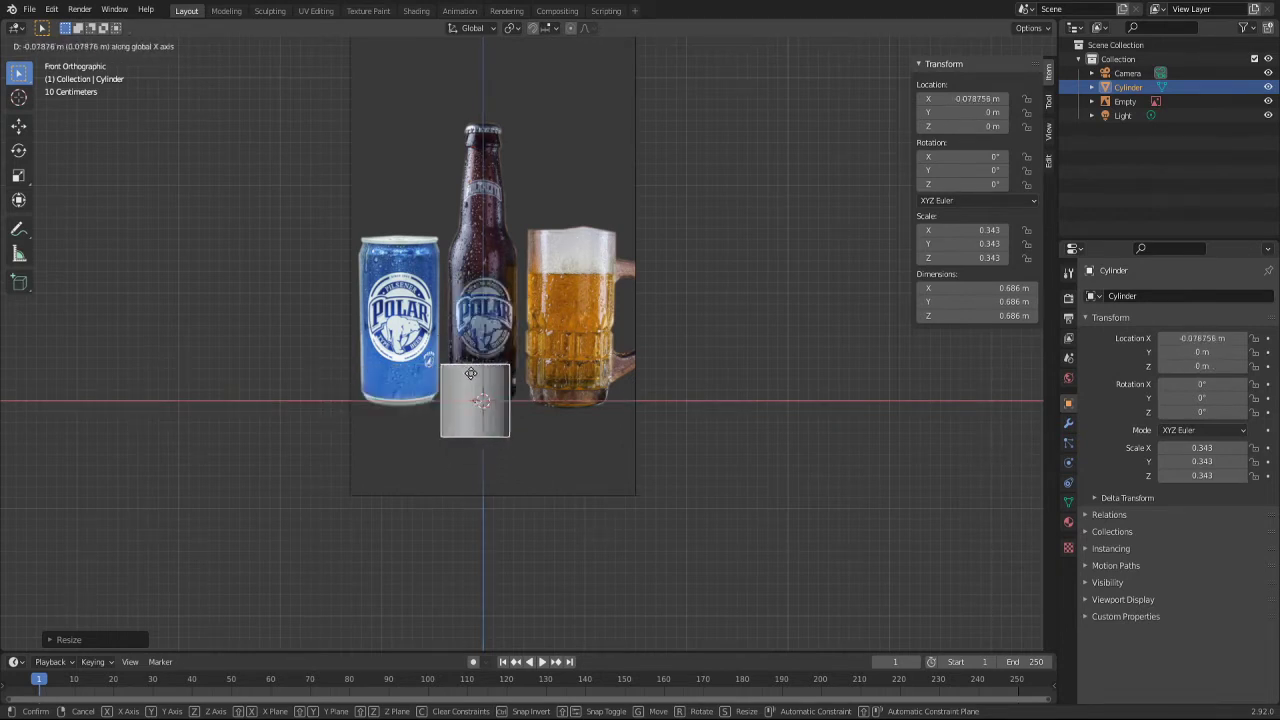
key(z)
key(x)
key(z)
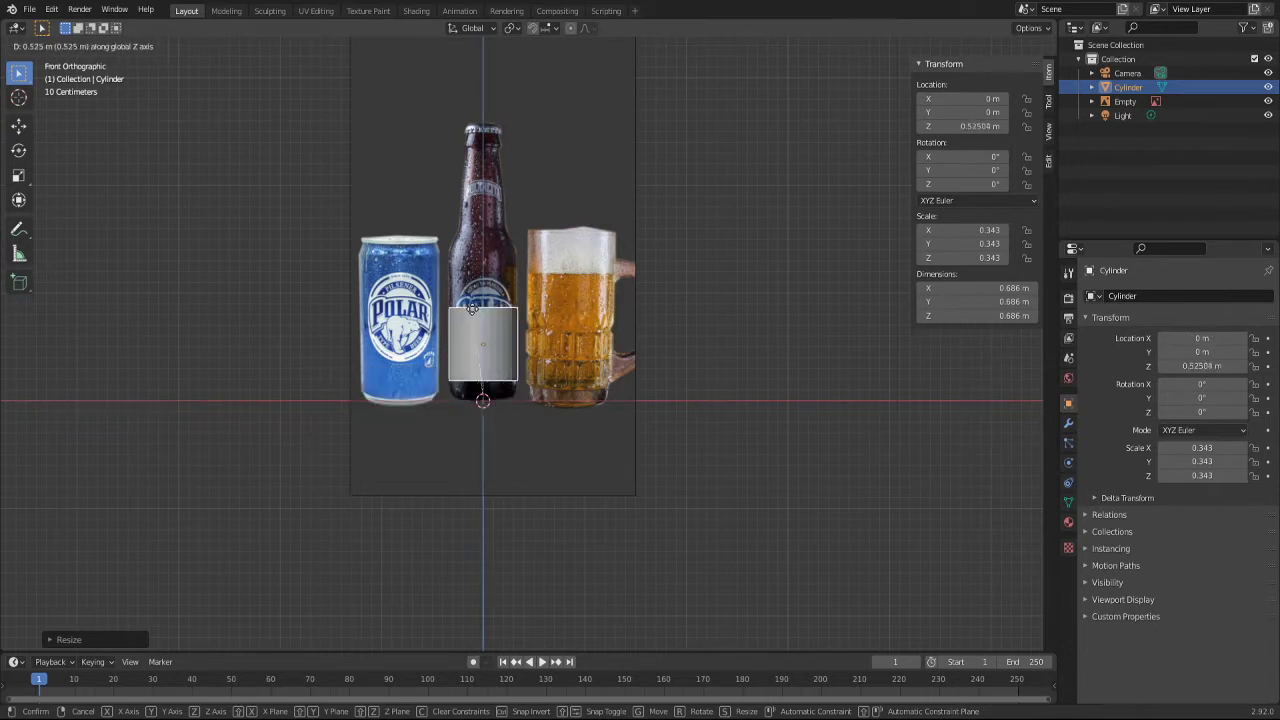
key(x)
key(z)
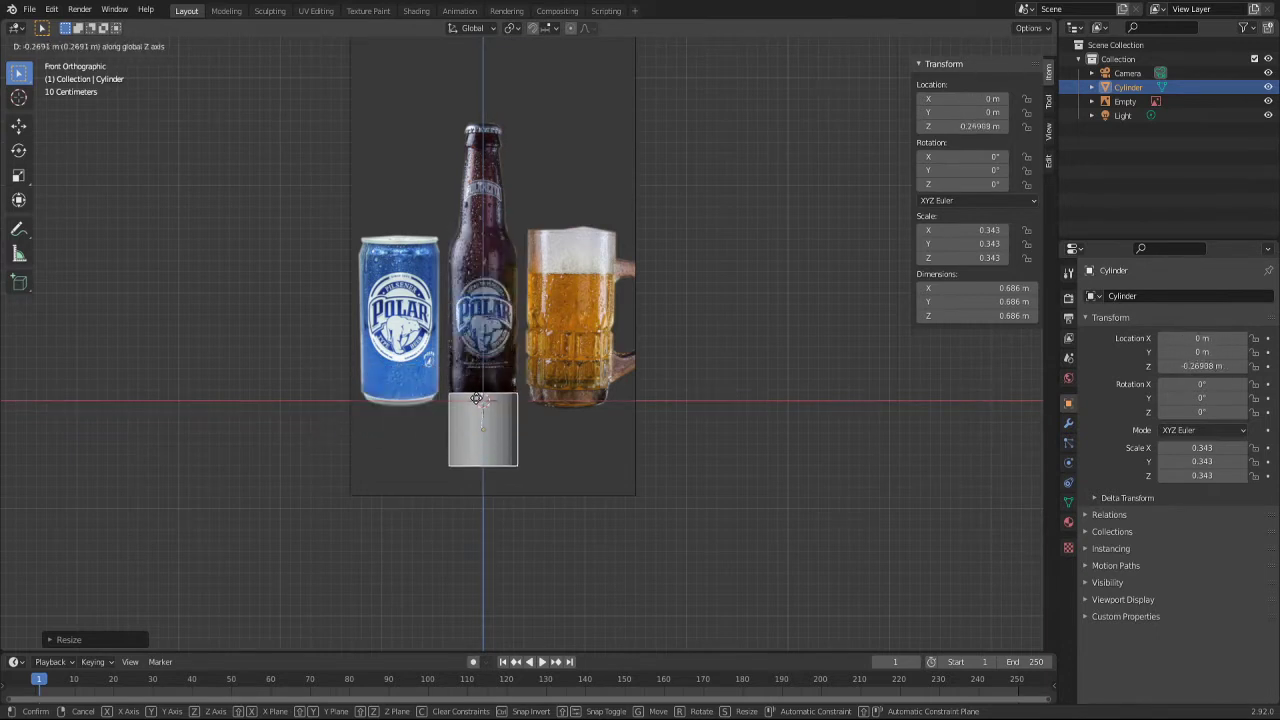
key(x)
key(z)
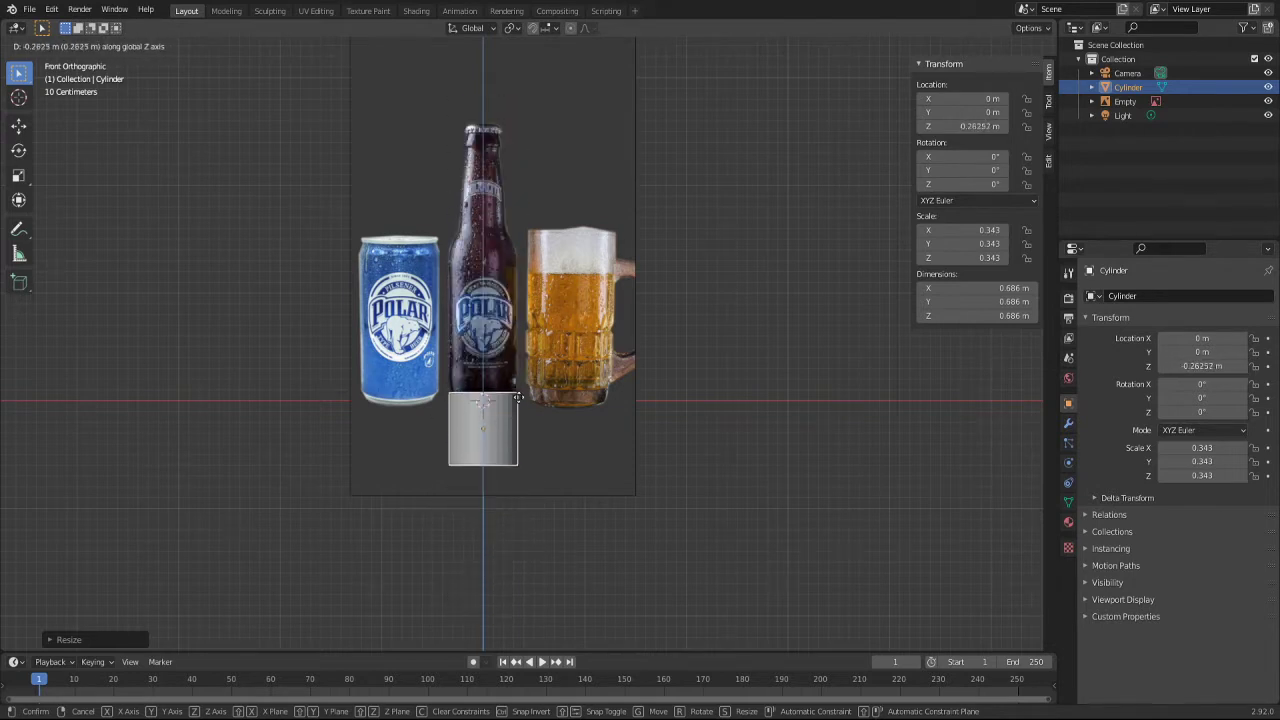
key(x)
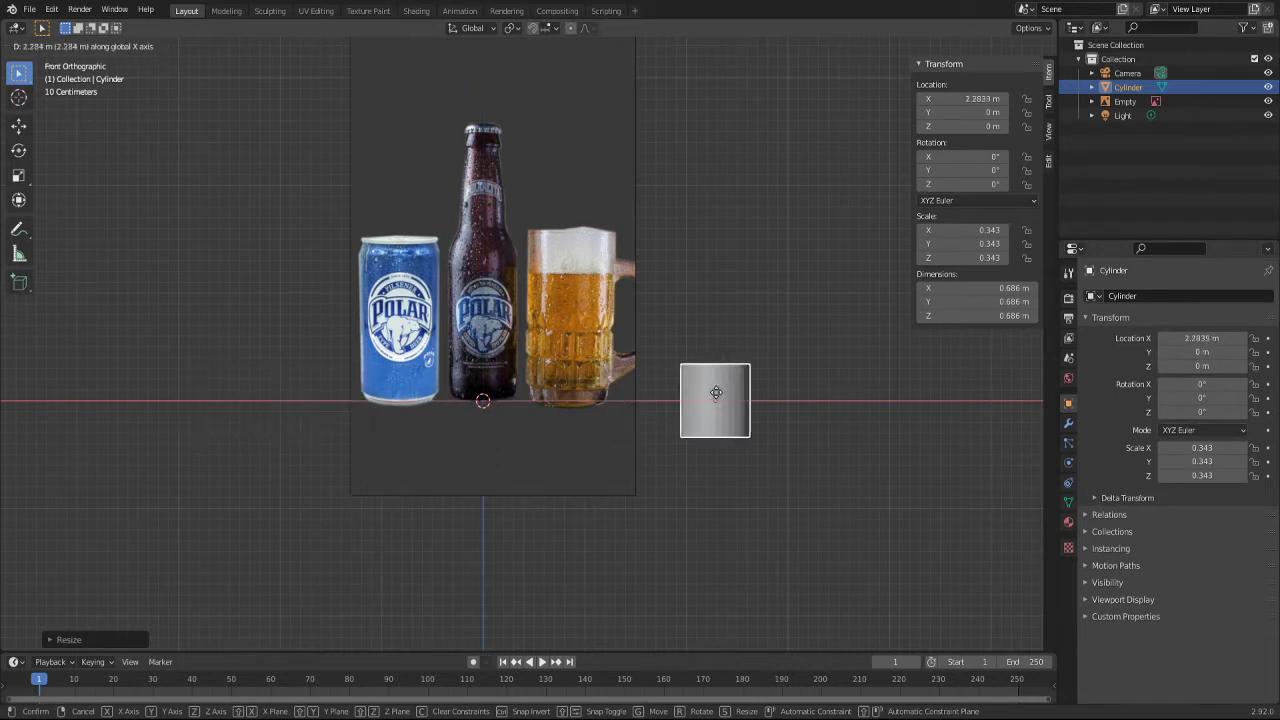
key(z)
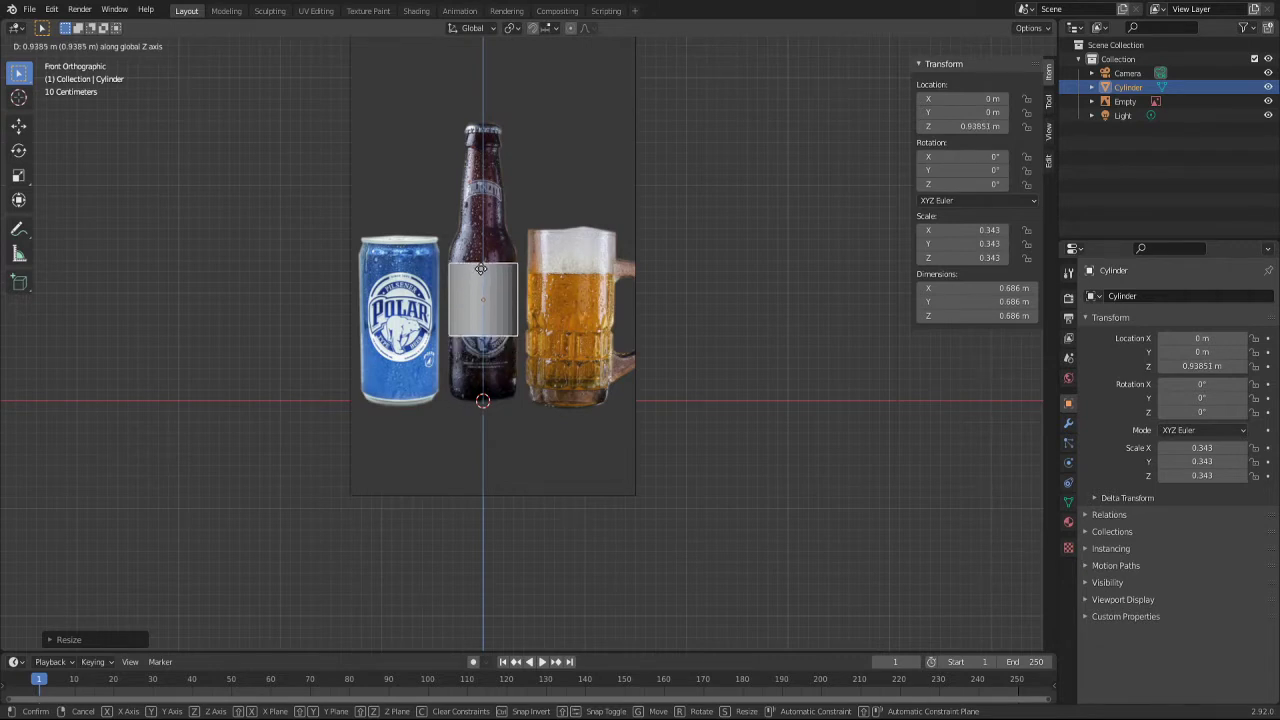
click(482, 327)
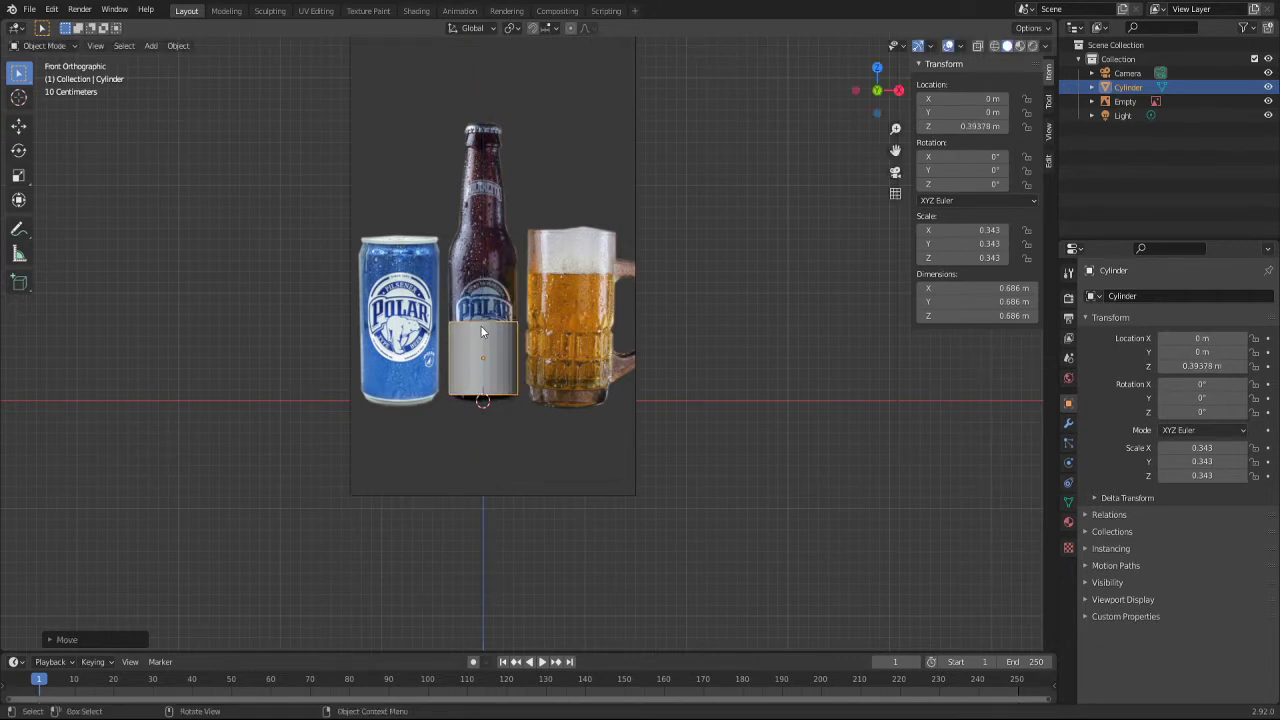
middle_drag(706, 531, 674, 479)
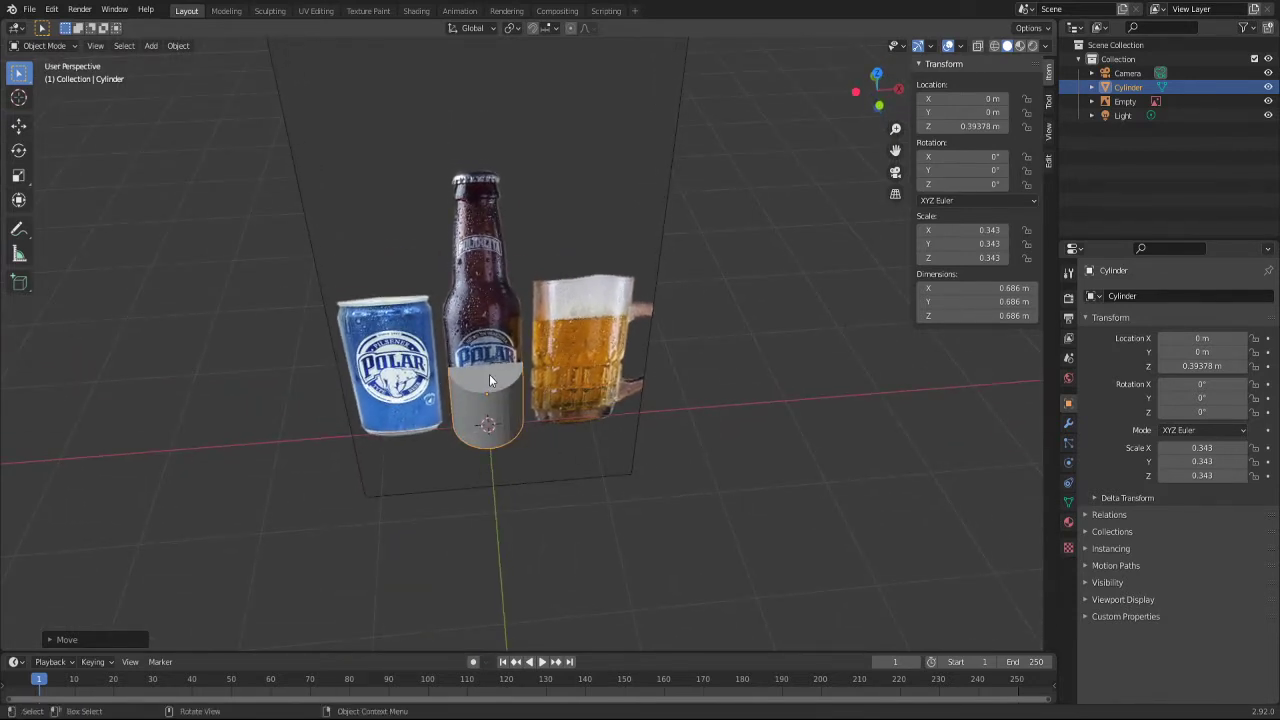
Step: Put the cylinder in Edit Mode, deselect all geometry, and view its underside
key(Tab)
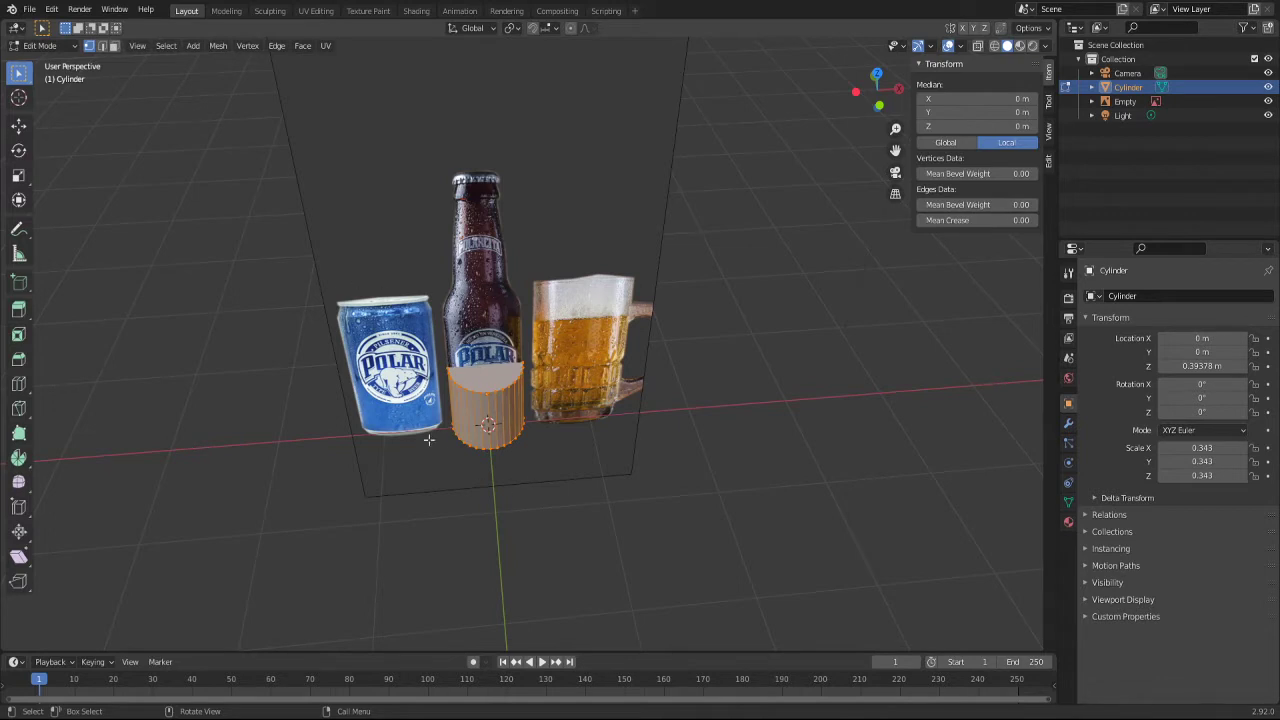
mouse_move(517, 531)
middle_down()
mouse_move(580, 449)
mouse_move(651, 446)
mouse_move(643, 470)
mouse_move(546, 523)
mouse_move(438, 428)
middle_up()
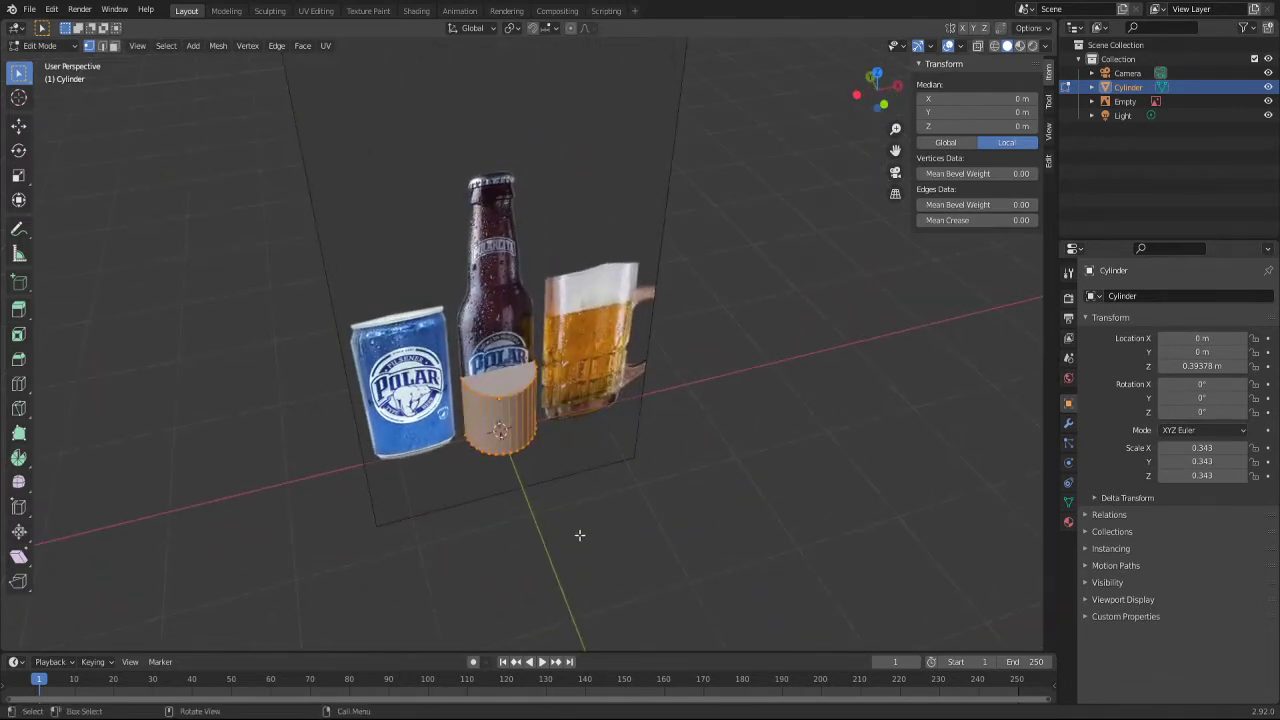
mouse_move(580, 536)
middle_down()
mouse_move(430, 538)
mouse_move(540, 614)
mouse_move(549, 514)
middle_up()
scroll(546, 520, up, 2)
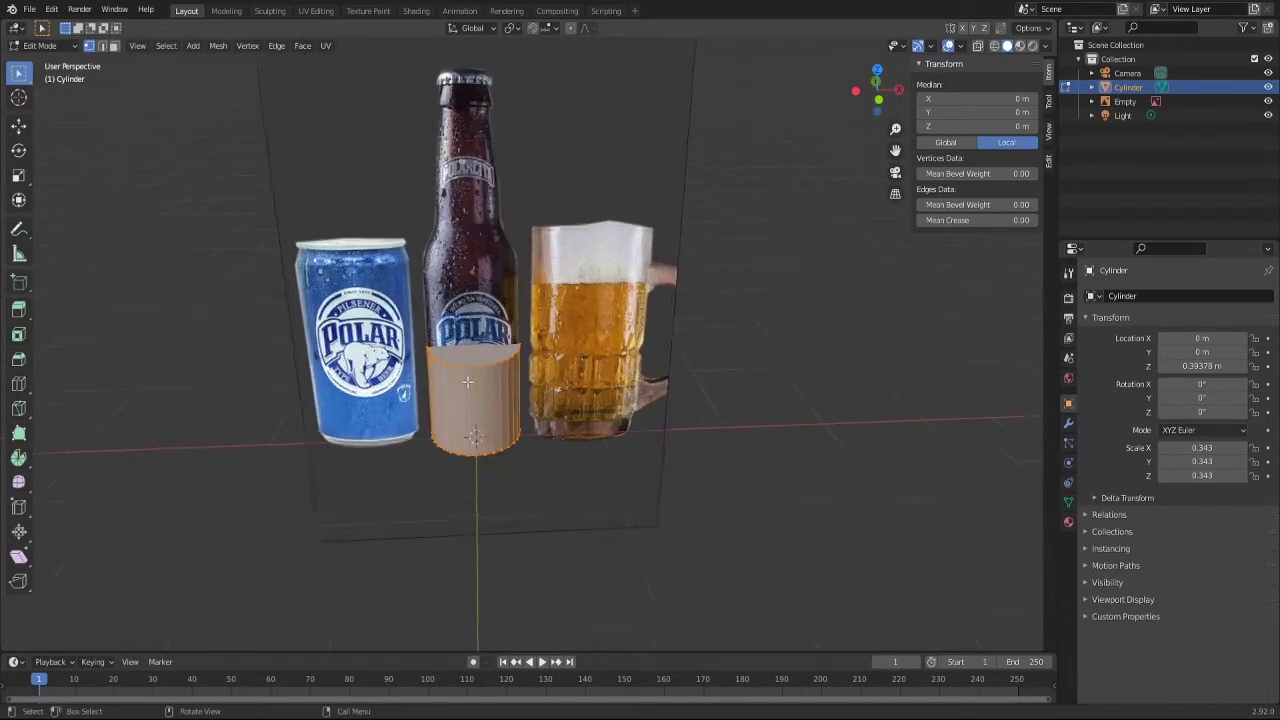
scroll(546, 520, up, 3)
key(alt+a)
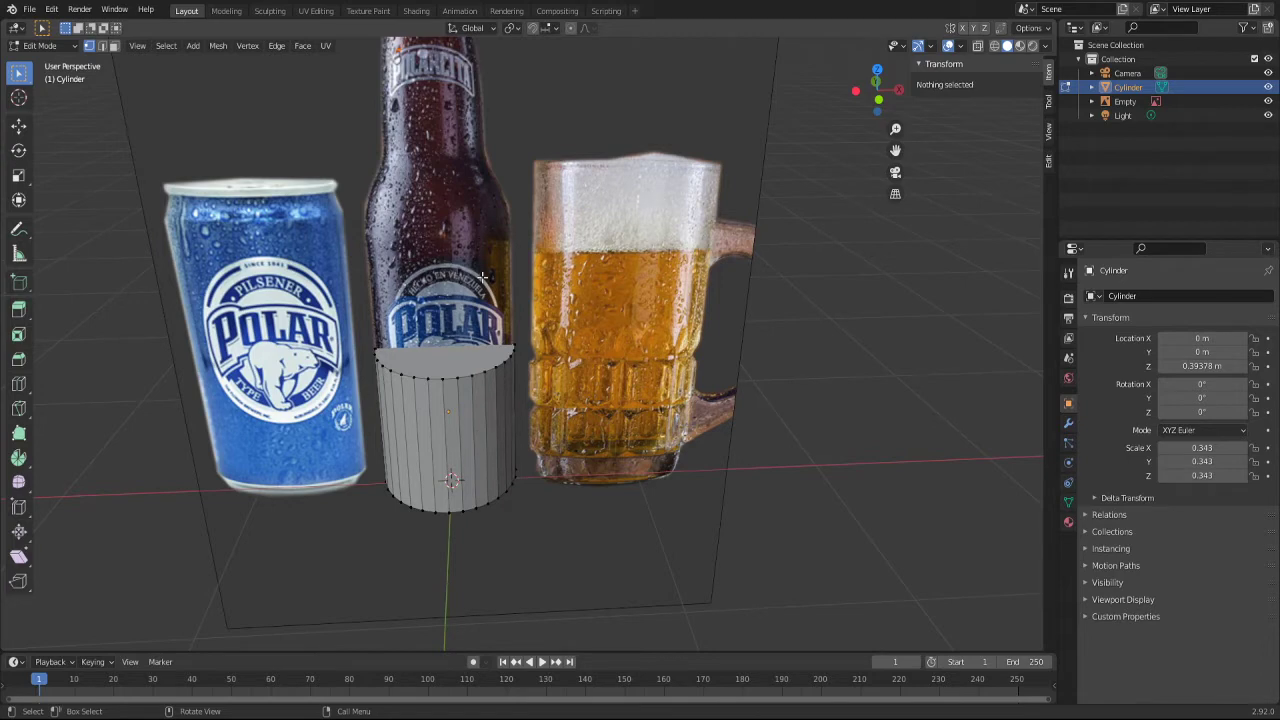
mouse_move(444, 500)
middle_down()
mouse_move(571, 564)
mouse_move(553, 614)
middle_up()
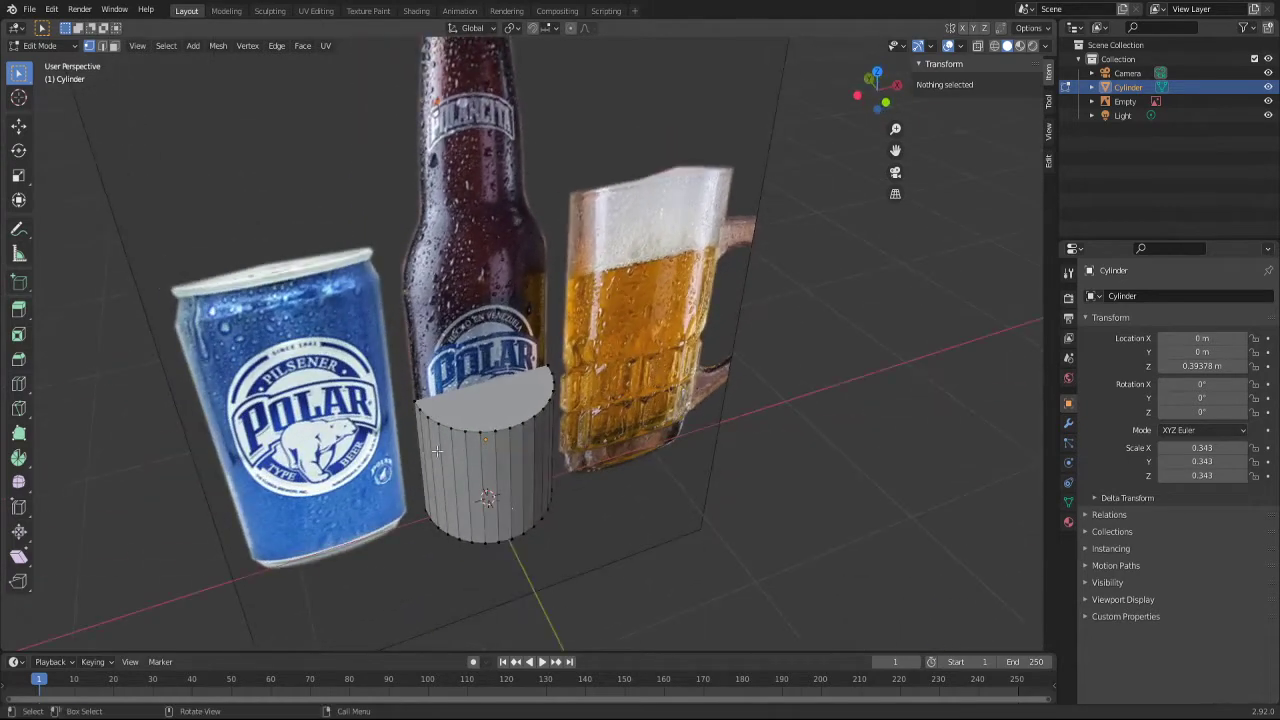
middle_drag(572, 520, 549, 371)
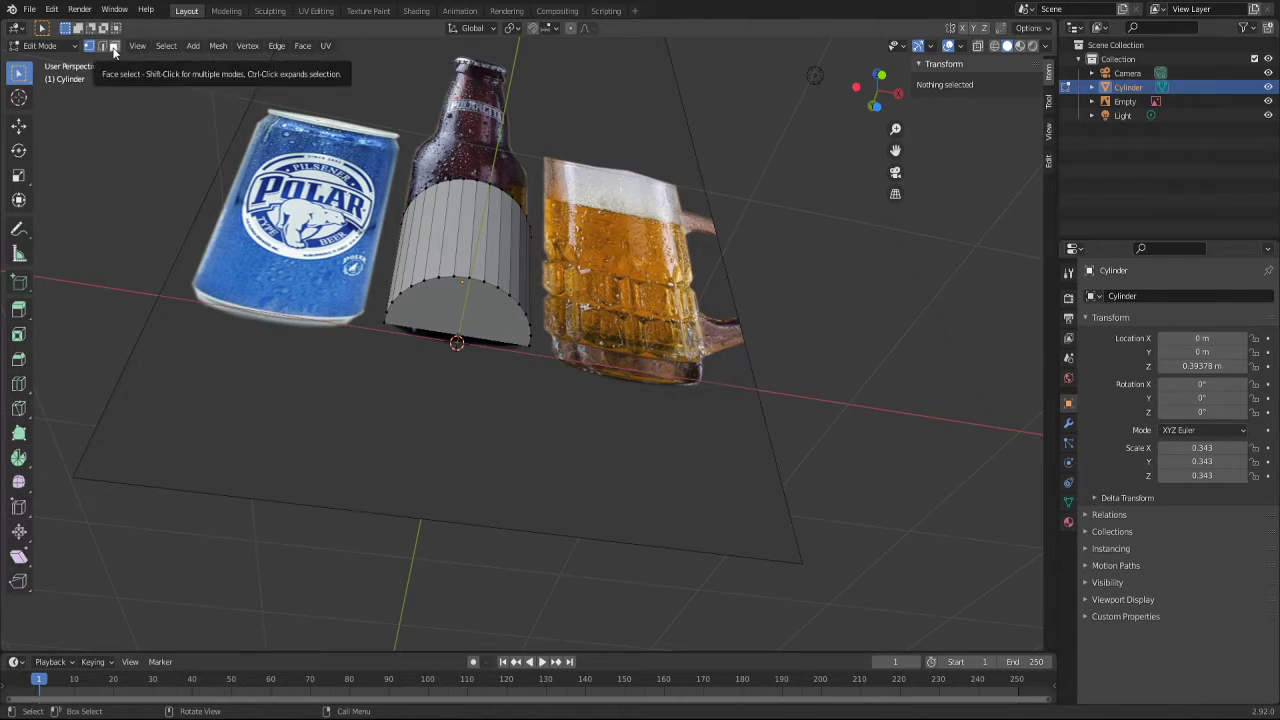
Step: In Face select mode, delete the cylinder's bottom face
click(114, 48)
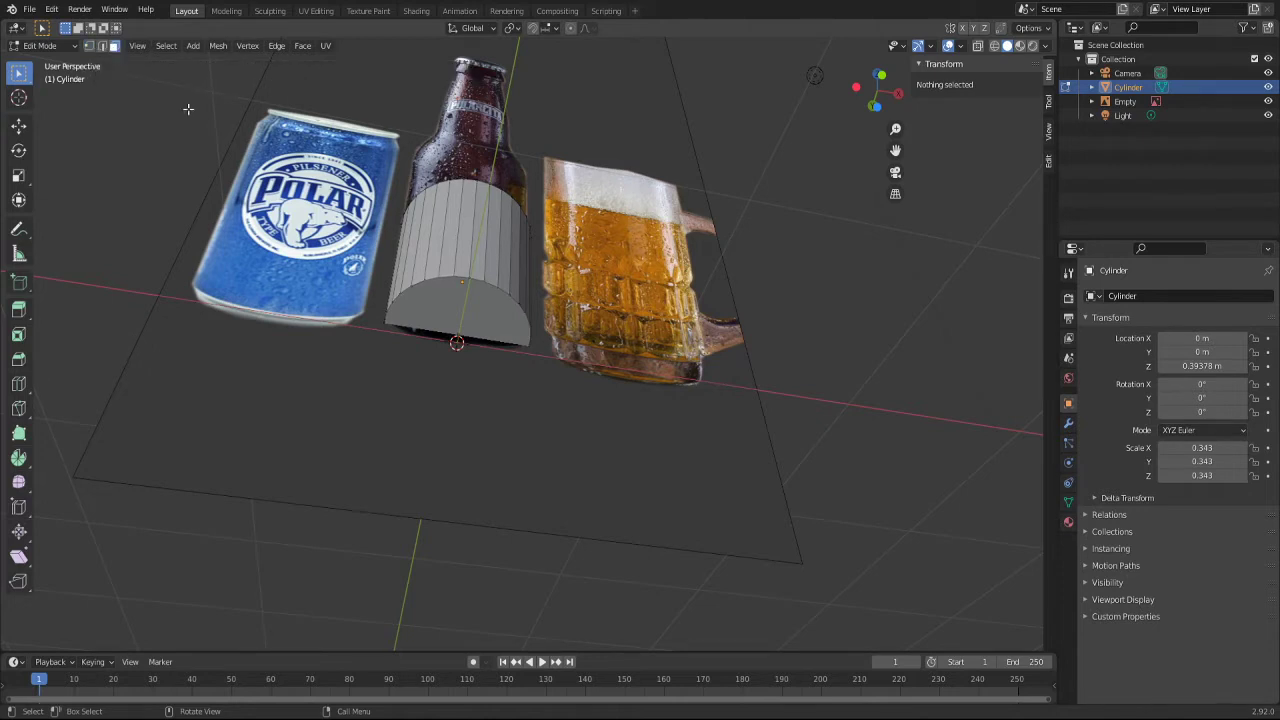
click(458, 306)
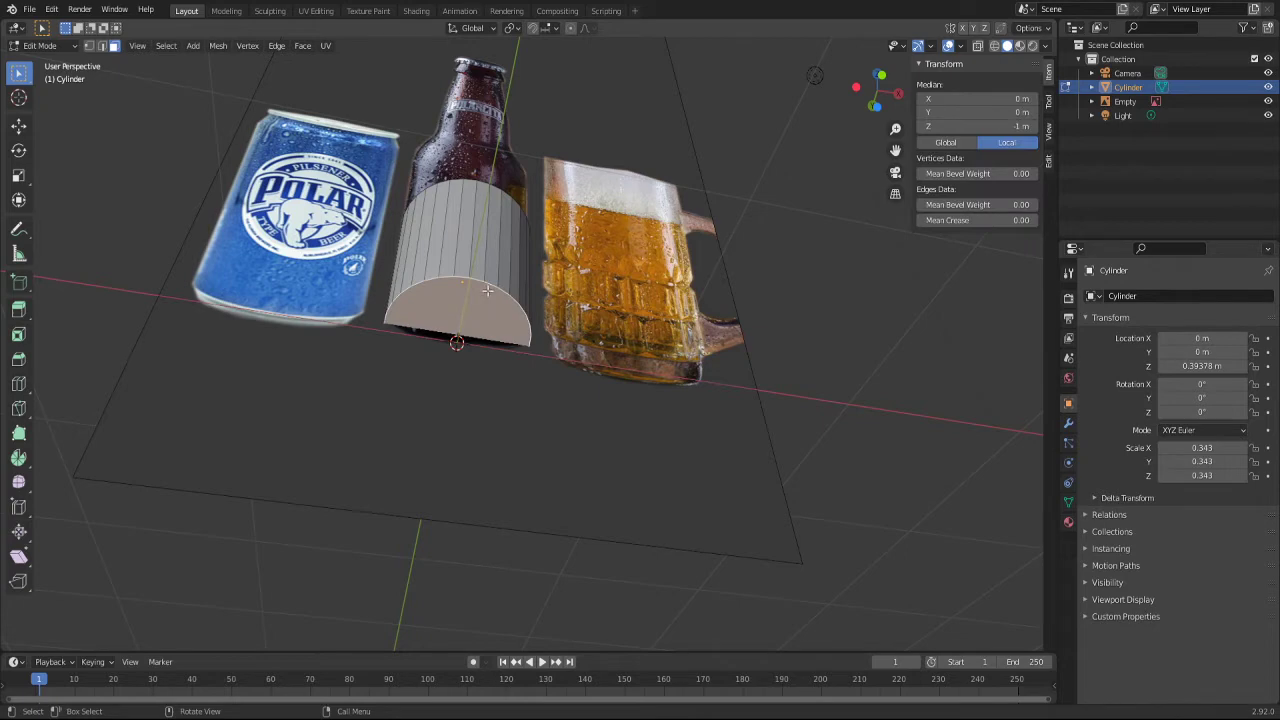
key(x)
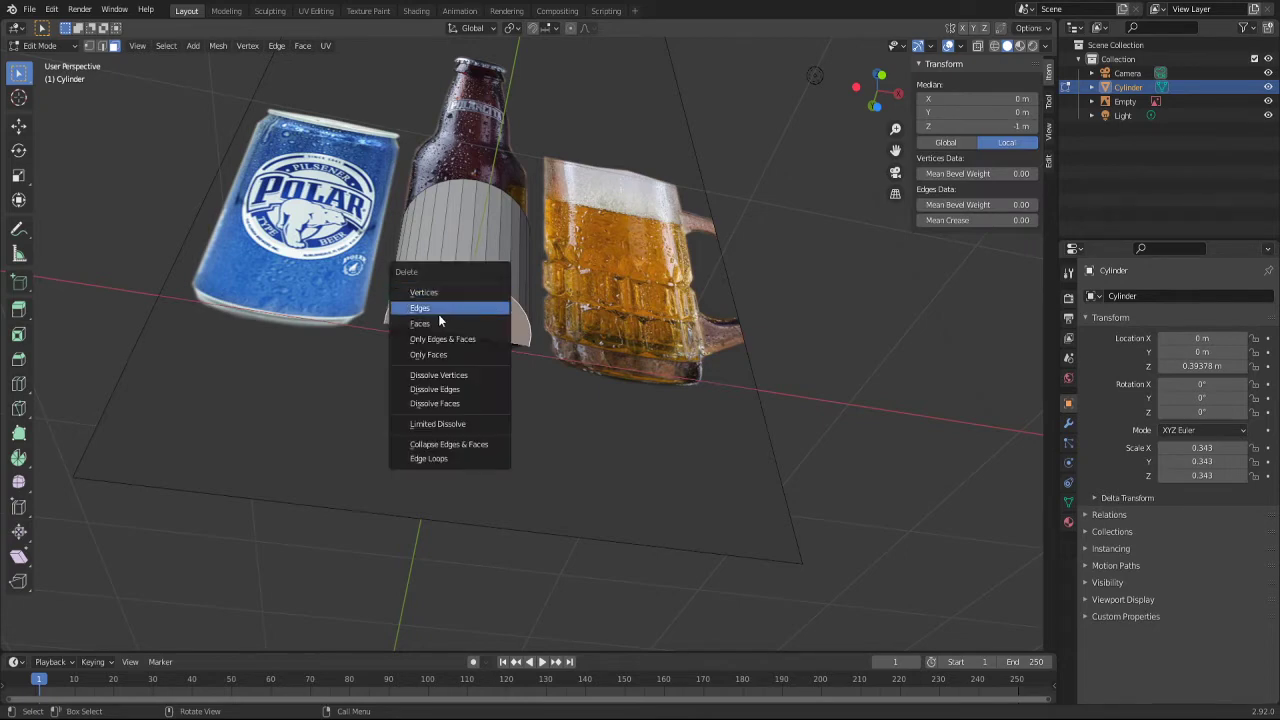
click(422, 325)
Step: Delete the cylinder's top face as well, leaving an open tube
middle_drag(422, 325, 426, 394)
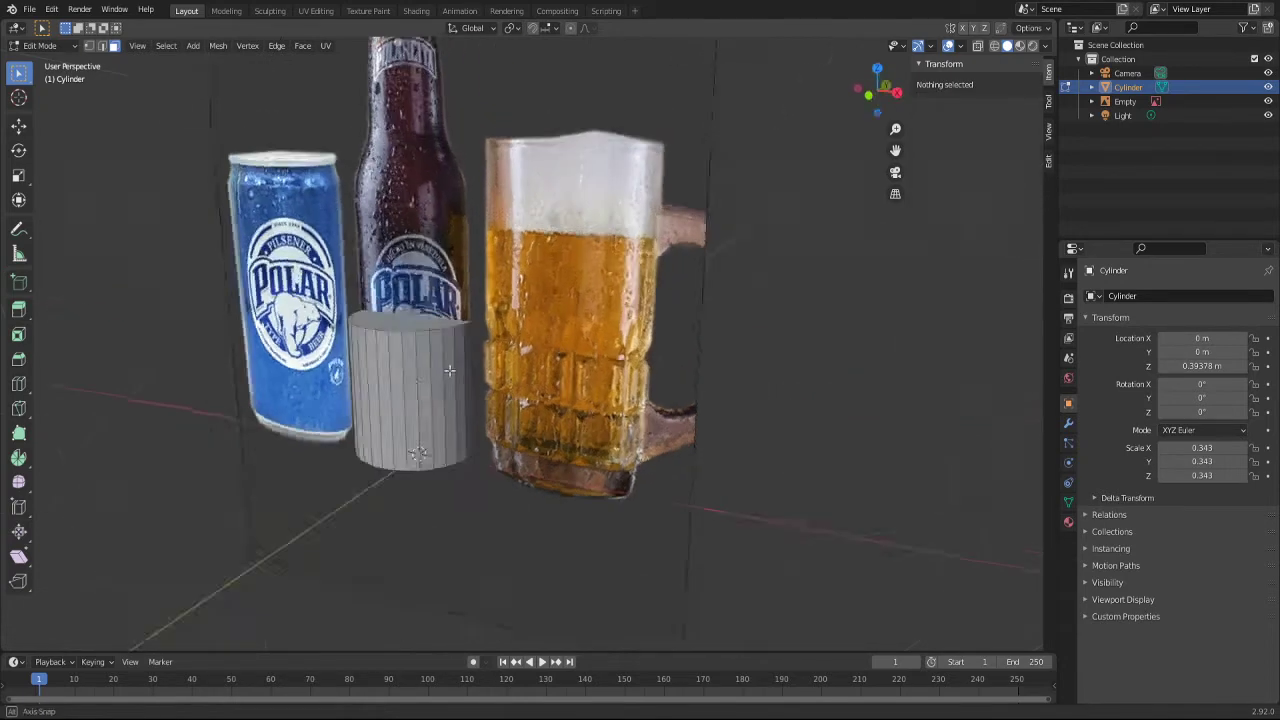
click(415, 385)
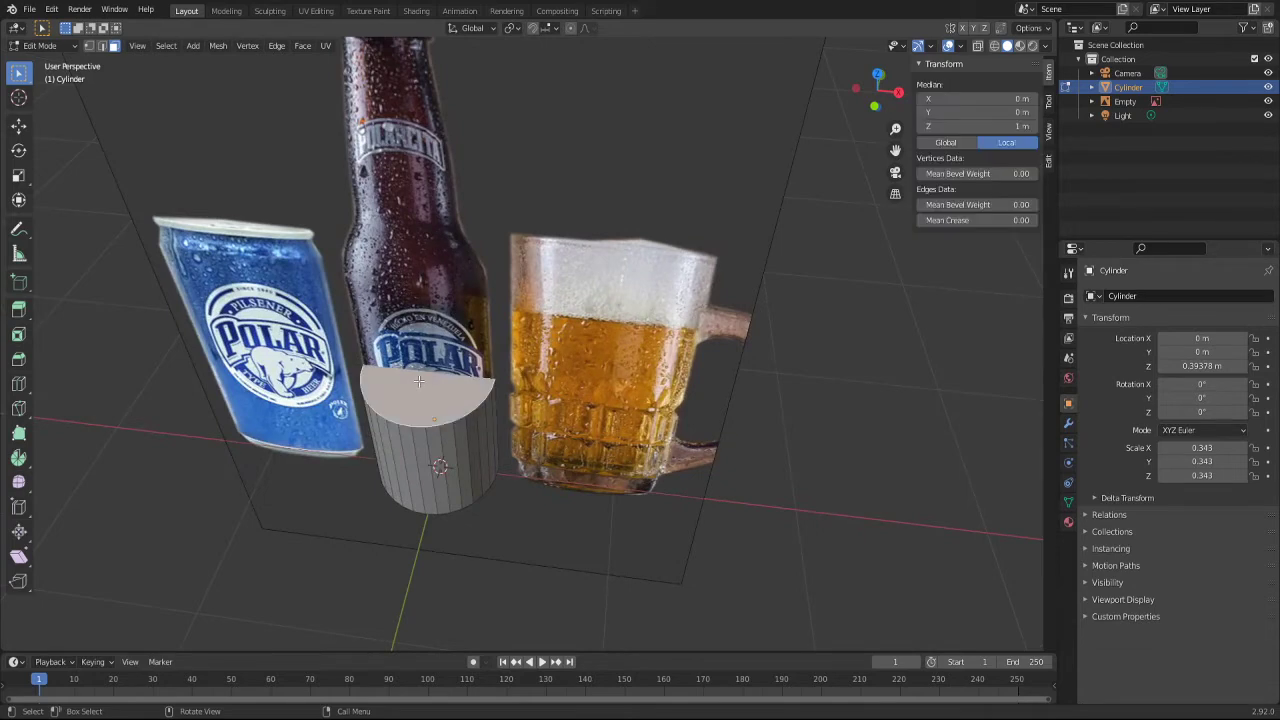
key(x)
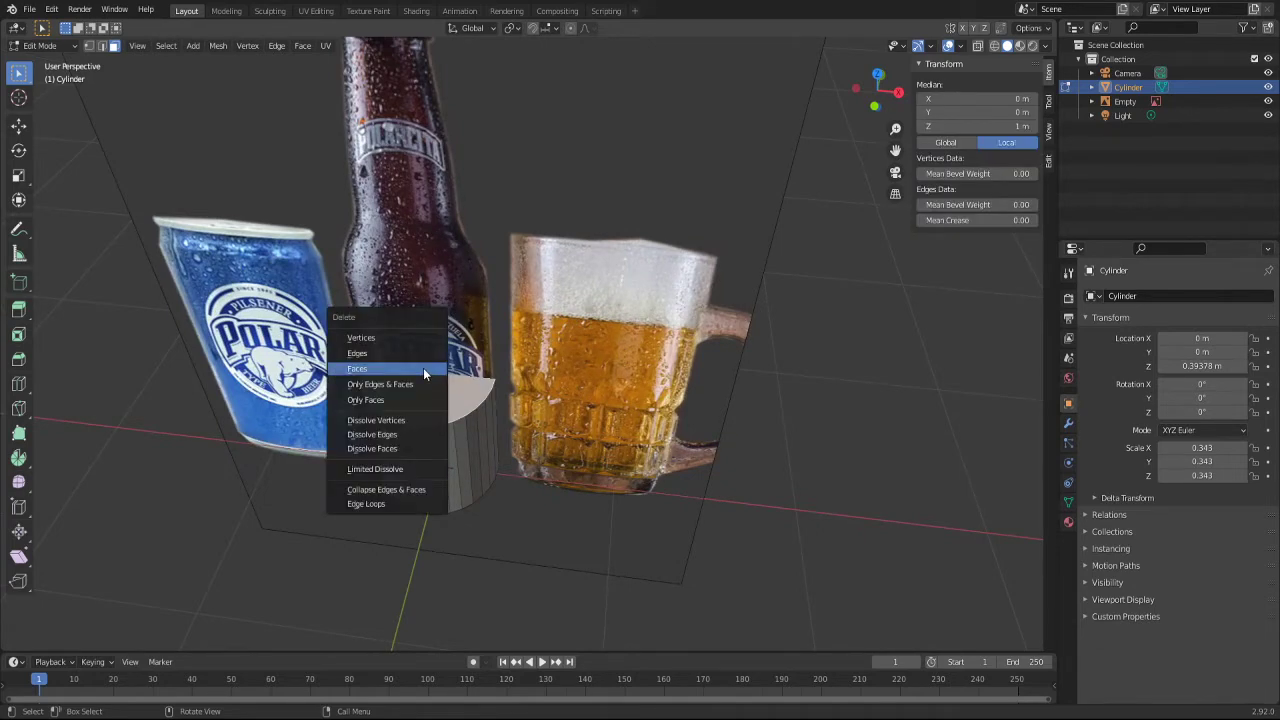
click(423, 368)
mouse_move(434, 446)
middle_down()
mouse_move(493, 378)
mouse_move(480, 392)
middle_up()
scroll(442, 424, down, 2)
scroll(442, 424, down, 1)
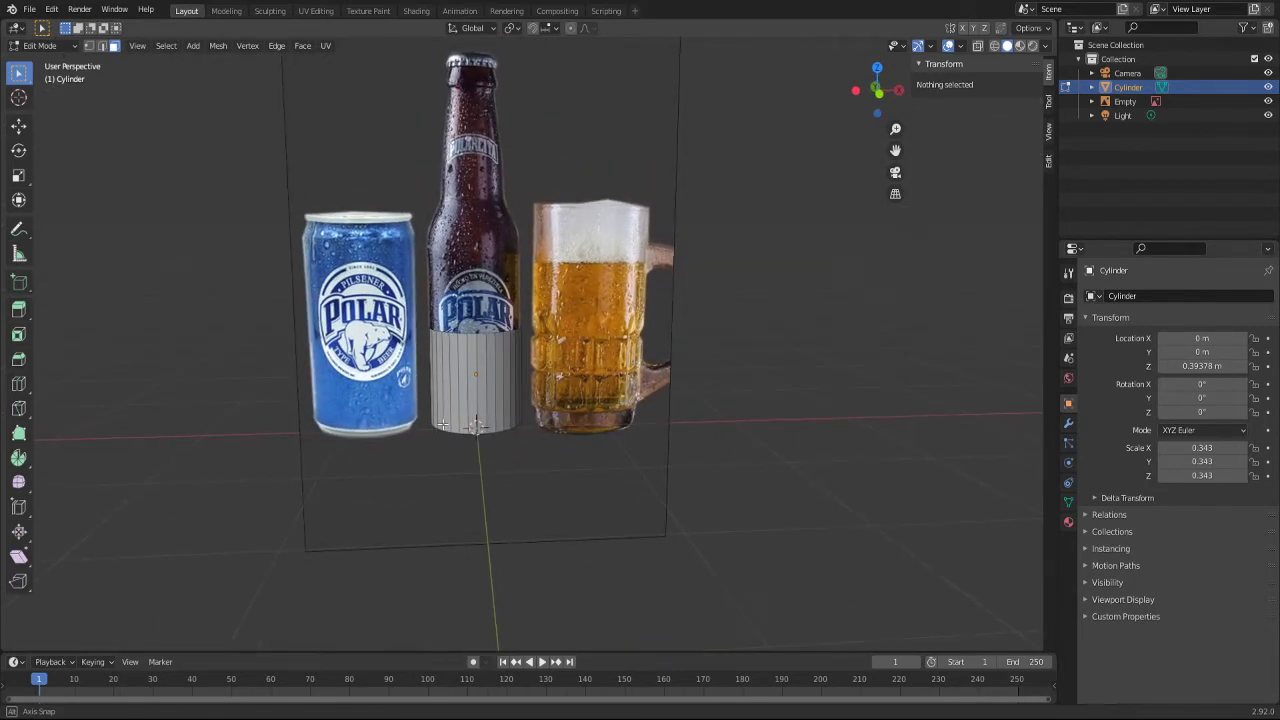
Step: Switch to a front orthographic view and Vertex select mode, zoomed in on the tube
mouse_move(450, 414)
alt+middle_down()
mouse_move(559, 425)
mouse_move(534, 553)
alt+middle_up()
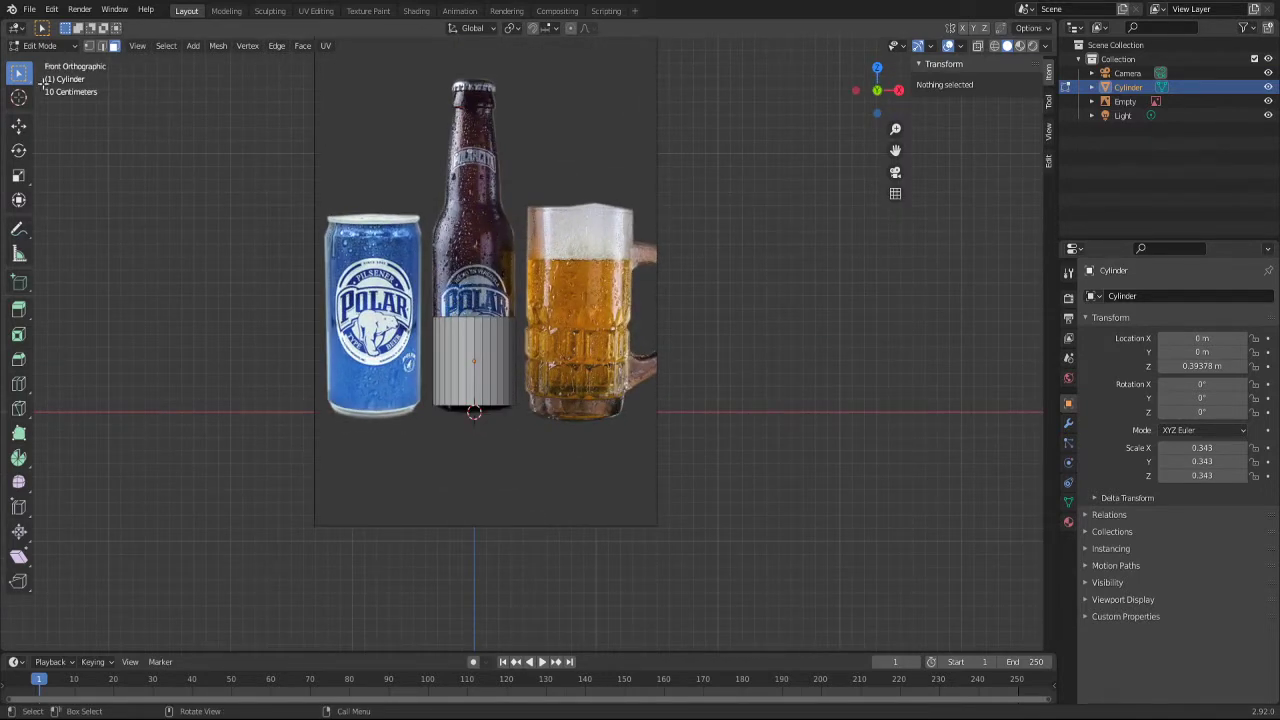
click(88, 45)
click(108, 50)
click(89, 46)
scroll(434, 282, up, 1)
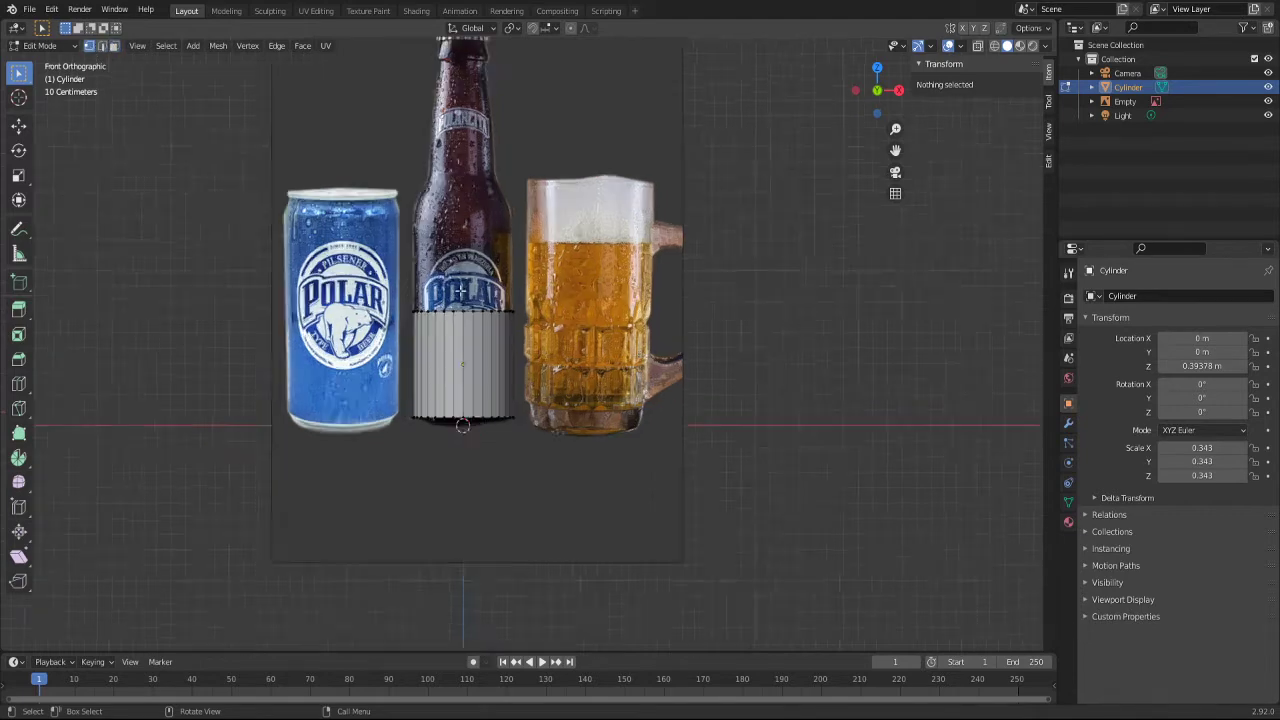
scroll(434, 282, up, 2)
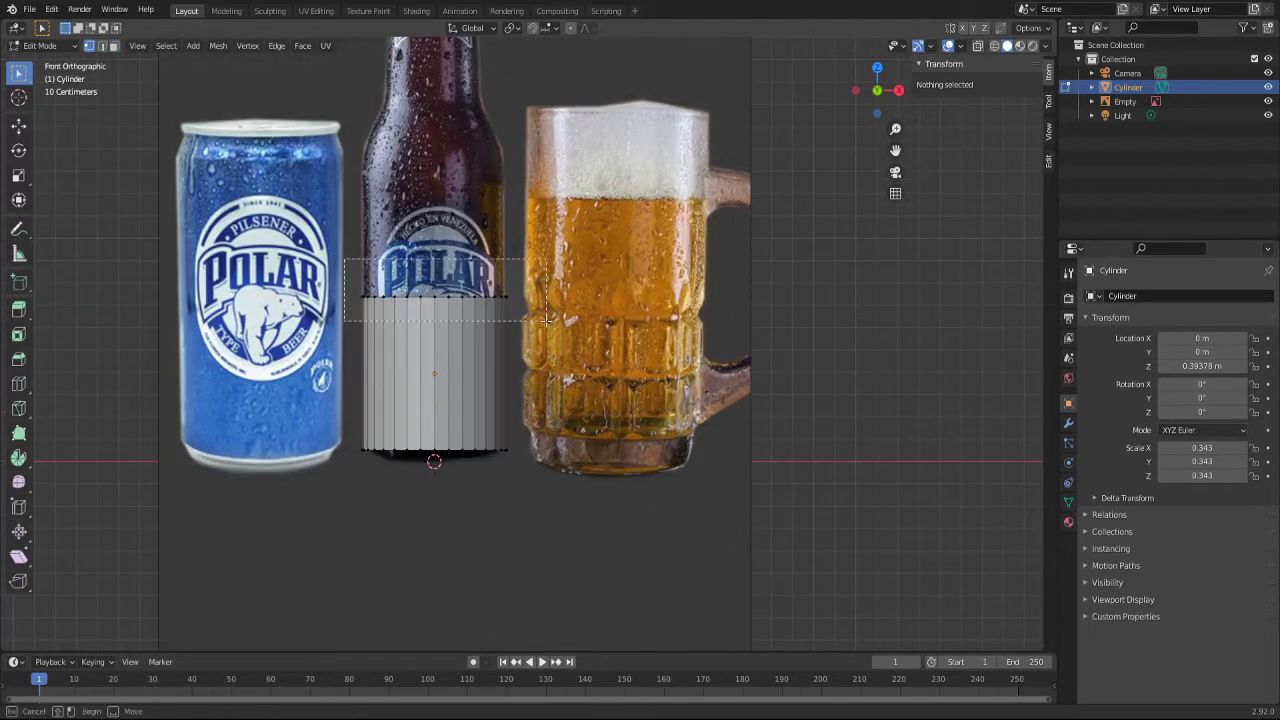
Step: Check the tube's top vertex ring, clear the selection, and turn on X-ray display
drag(344, 259, 540, 322)
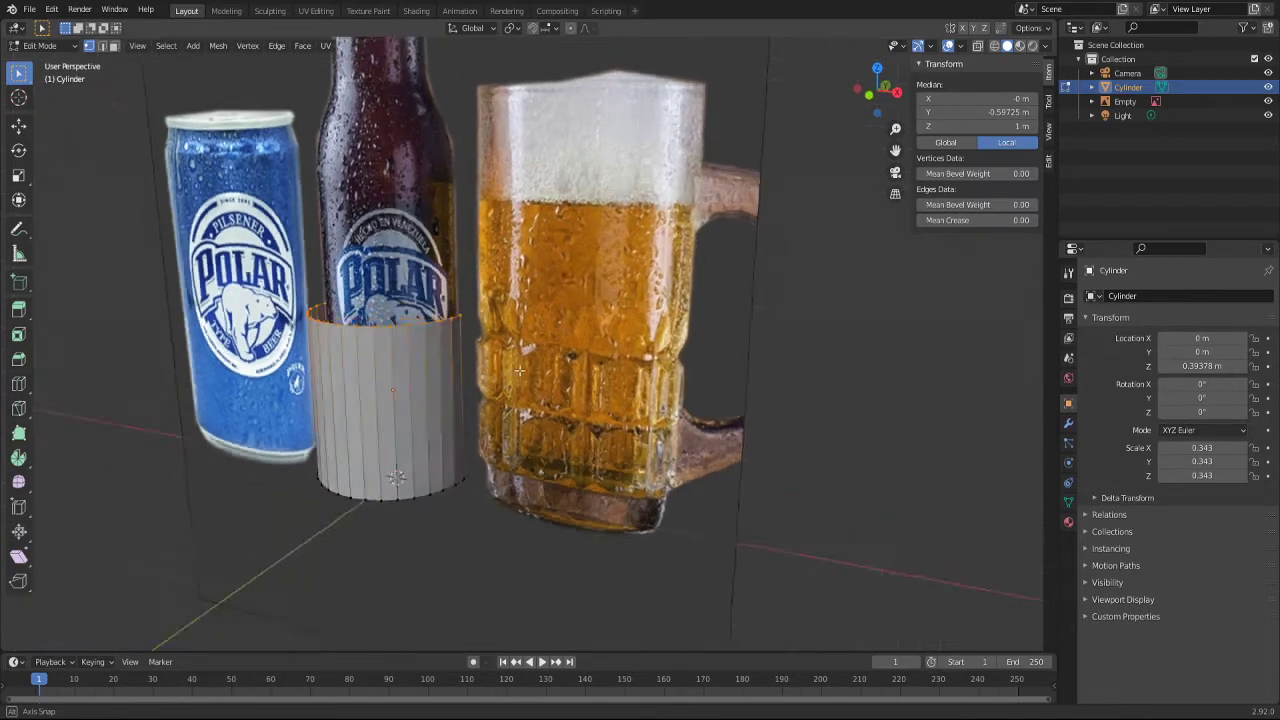
middle_drag(562, 346, 445, 378)
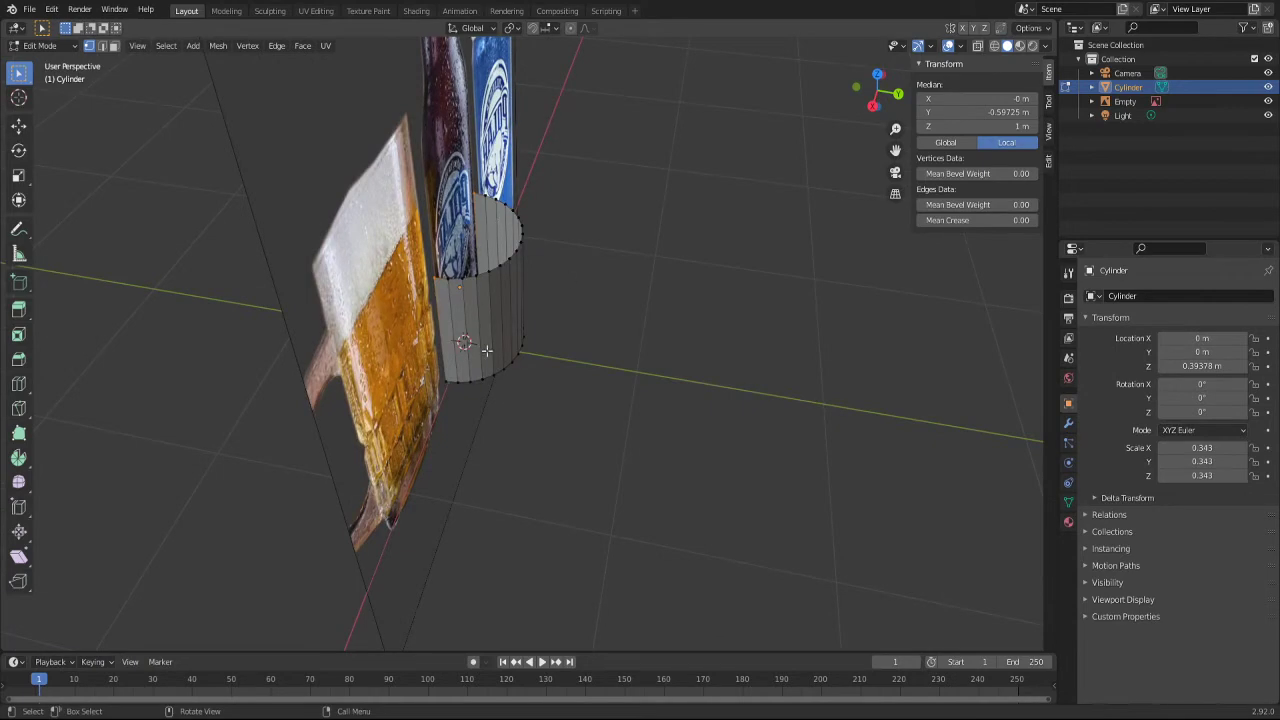
mouse_move(537, 249)
middle_down()
mouse_move(404, 396)
mouse_move(508, 266)
middle_up()
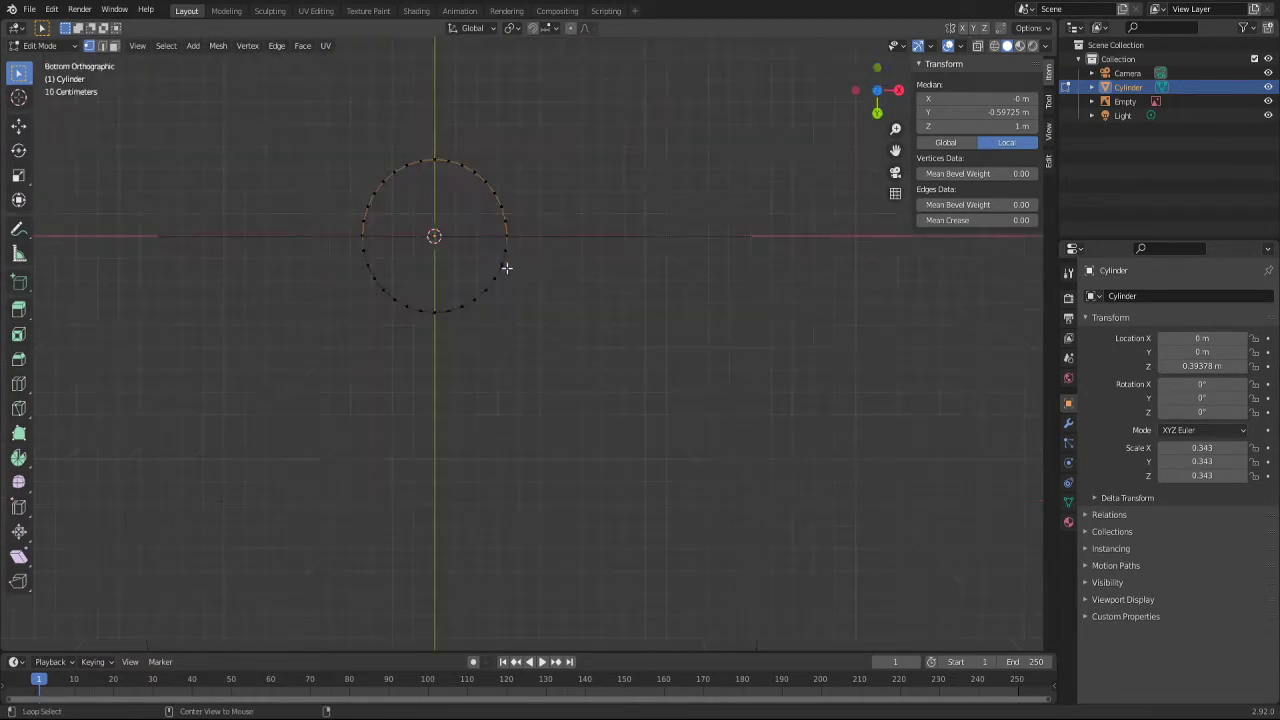
alt+middle_drag(503, 380, 549, 381)
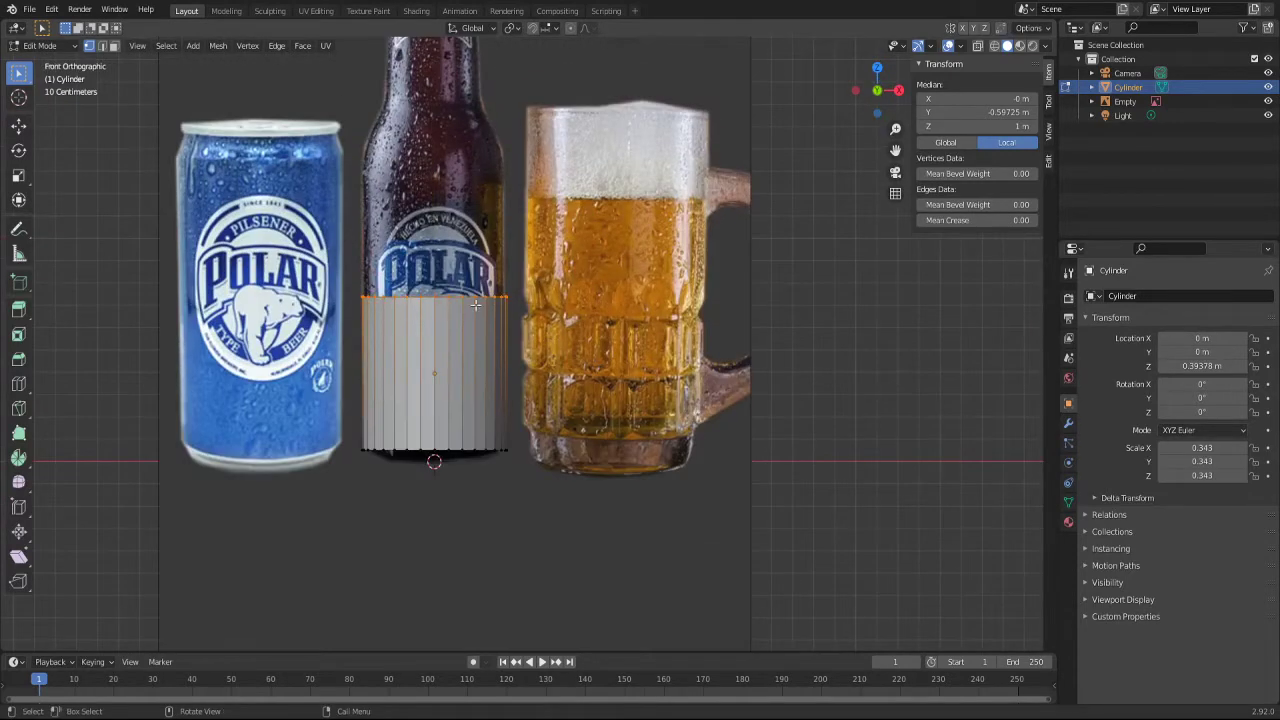
click(790, 280)
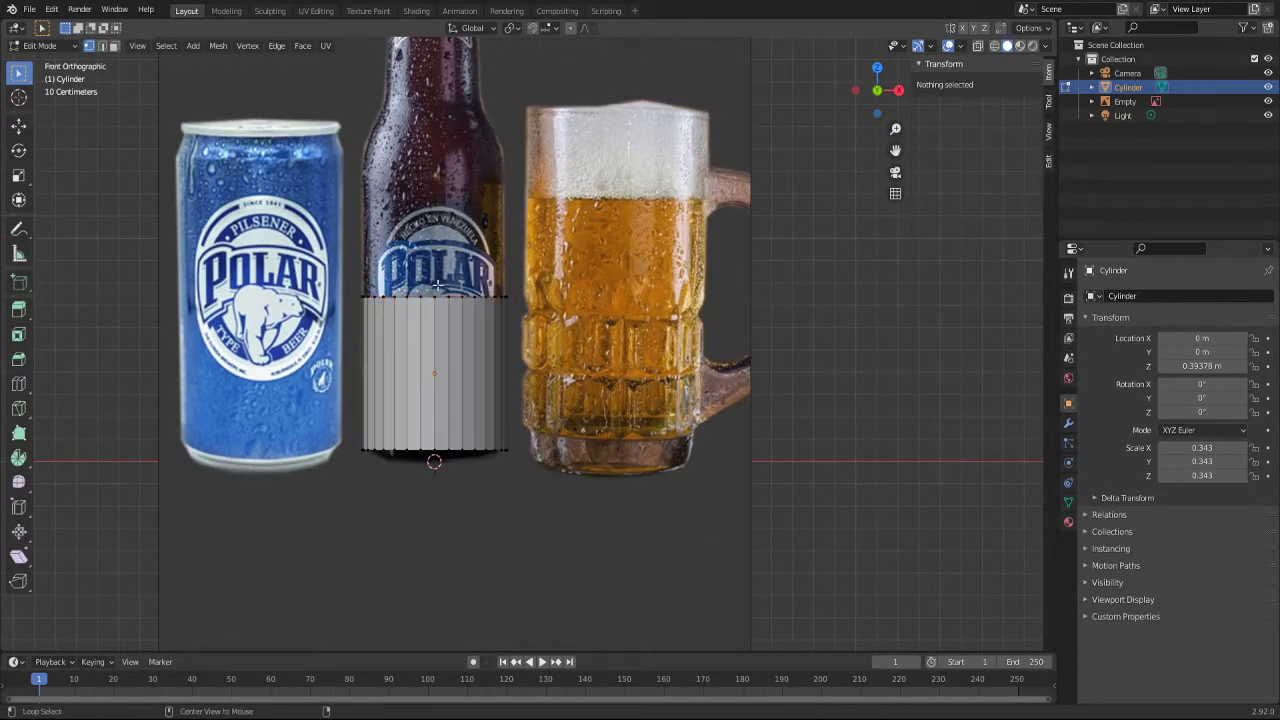
key(alt+z)
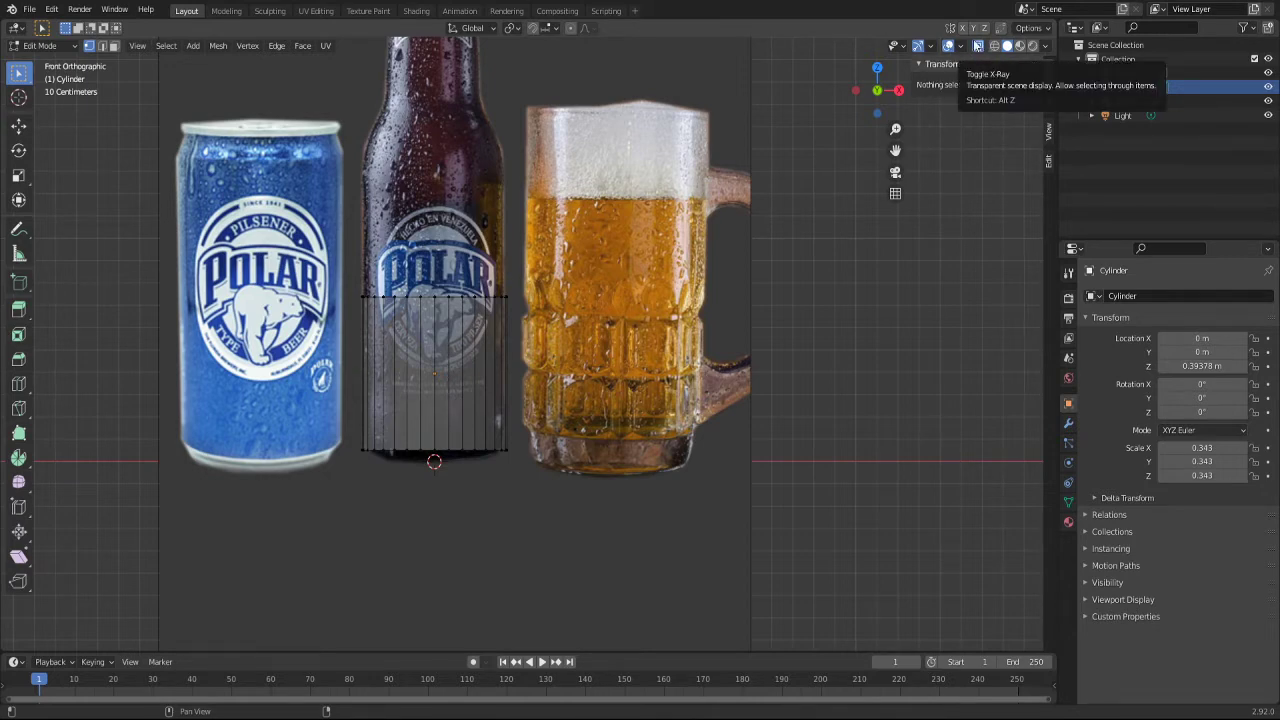
Step: Extend the tube's top ring straight up to the bottle's shoulder at Z 3.4255 m
drag(340, 263, 580, 322)
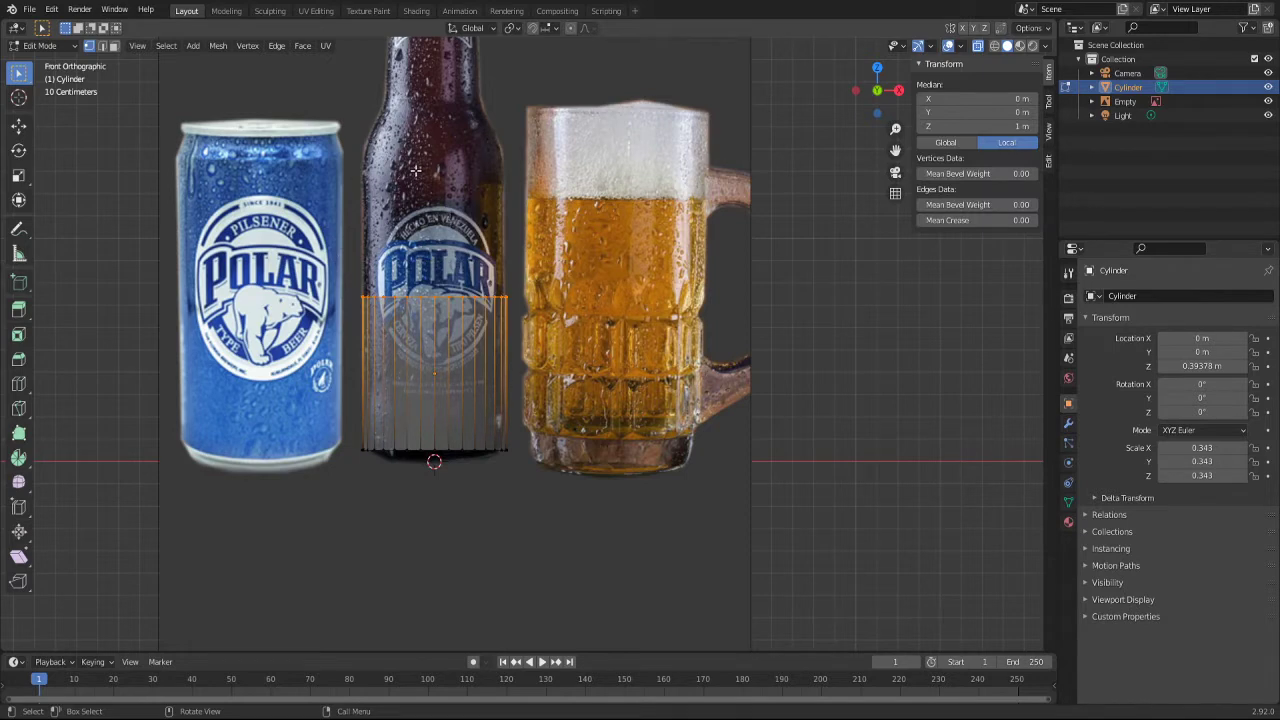
key(g)
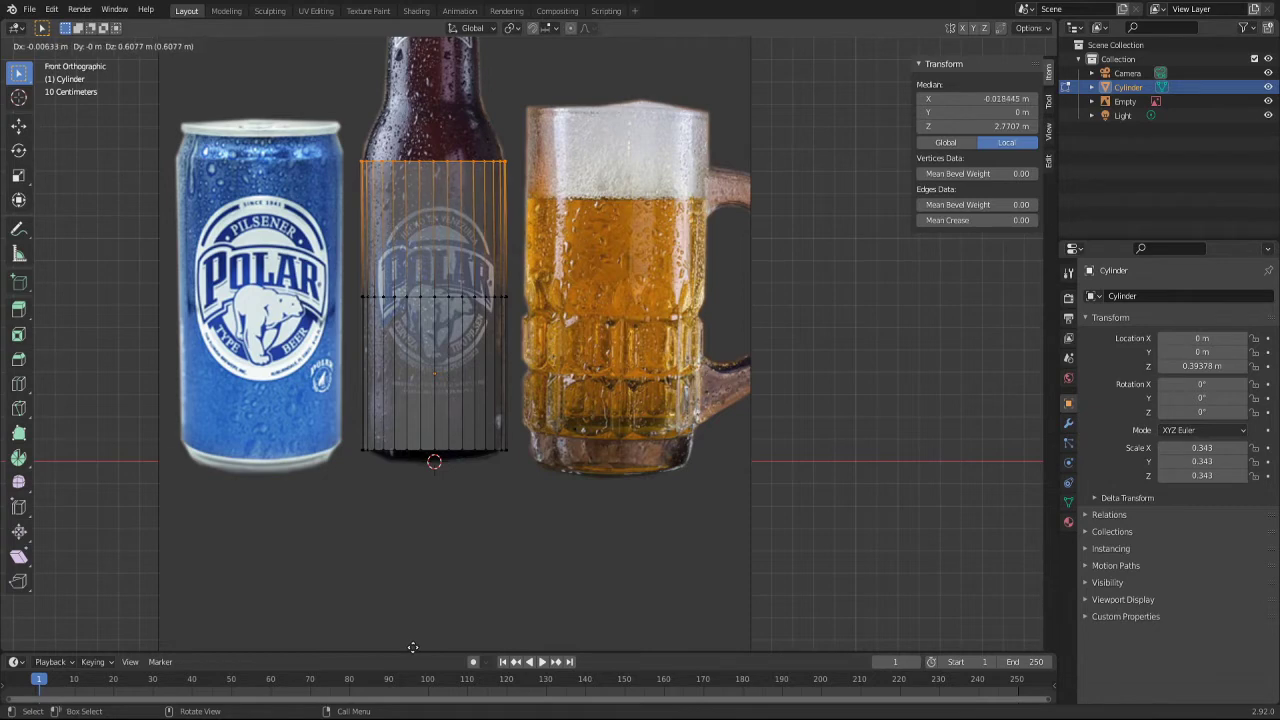
key(z)
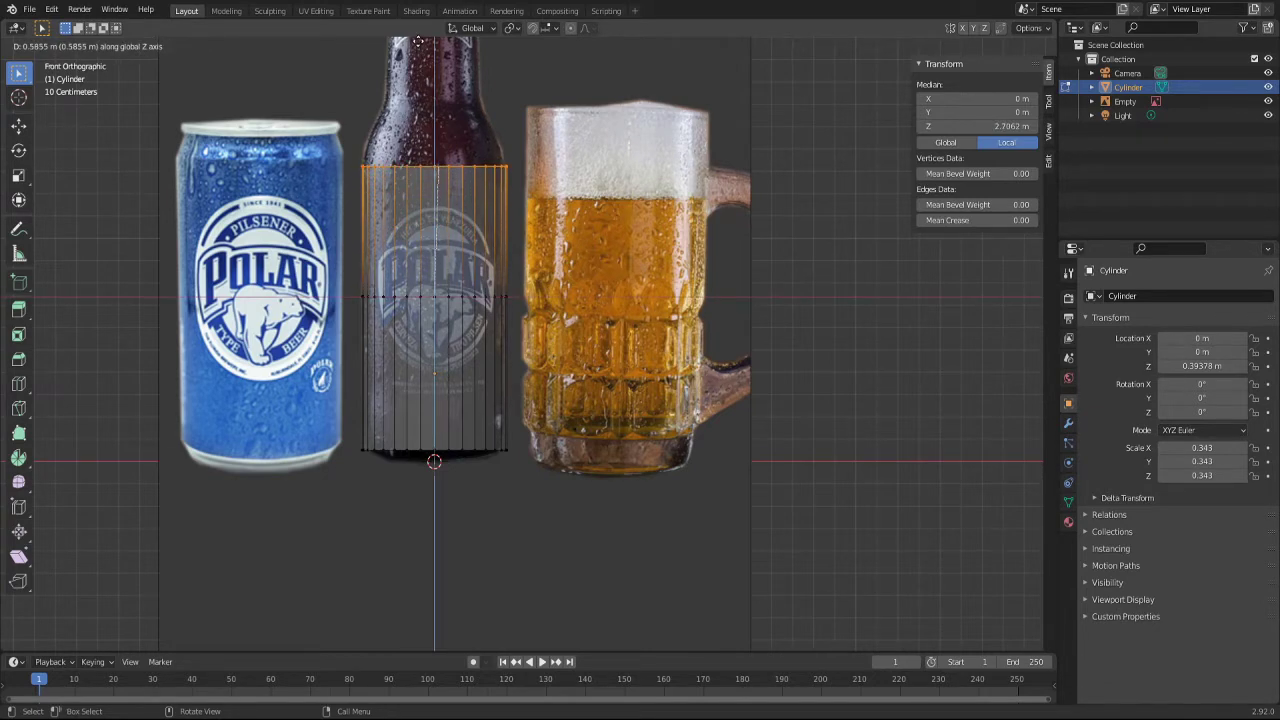
click(420, 40)
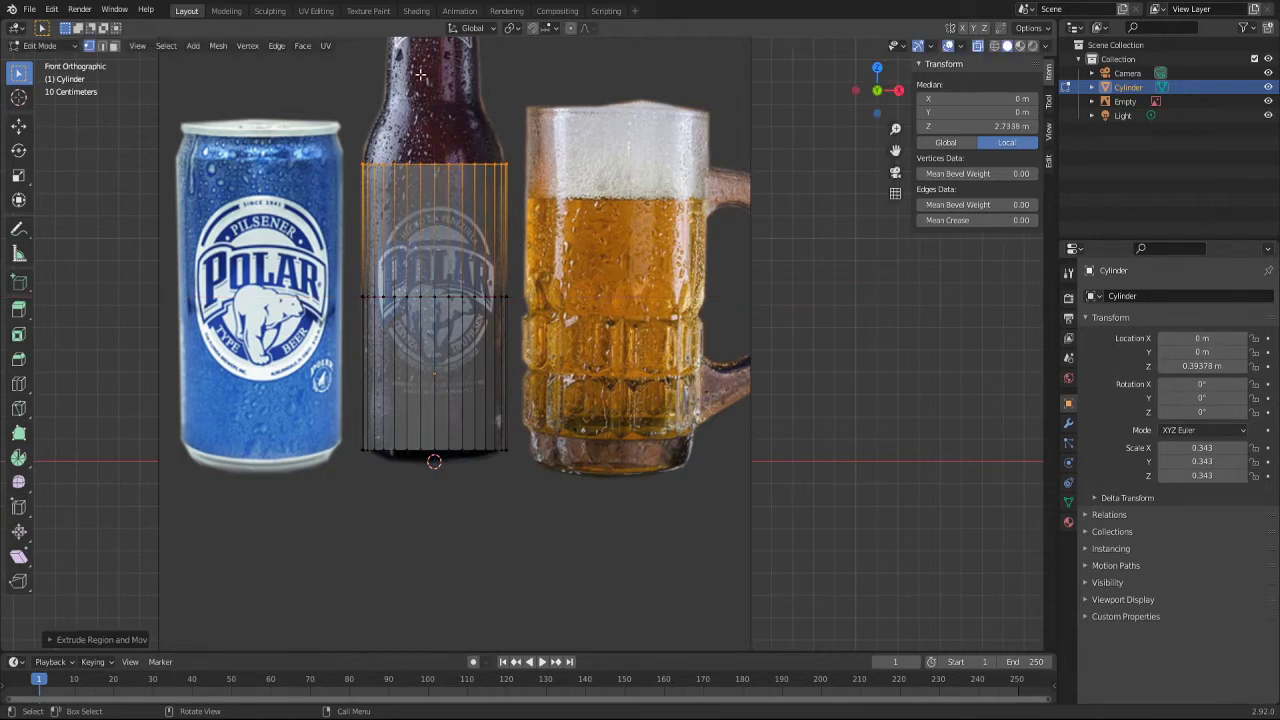
key(g)
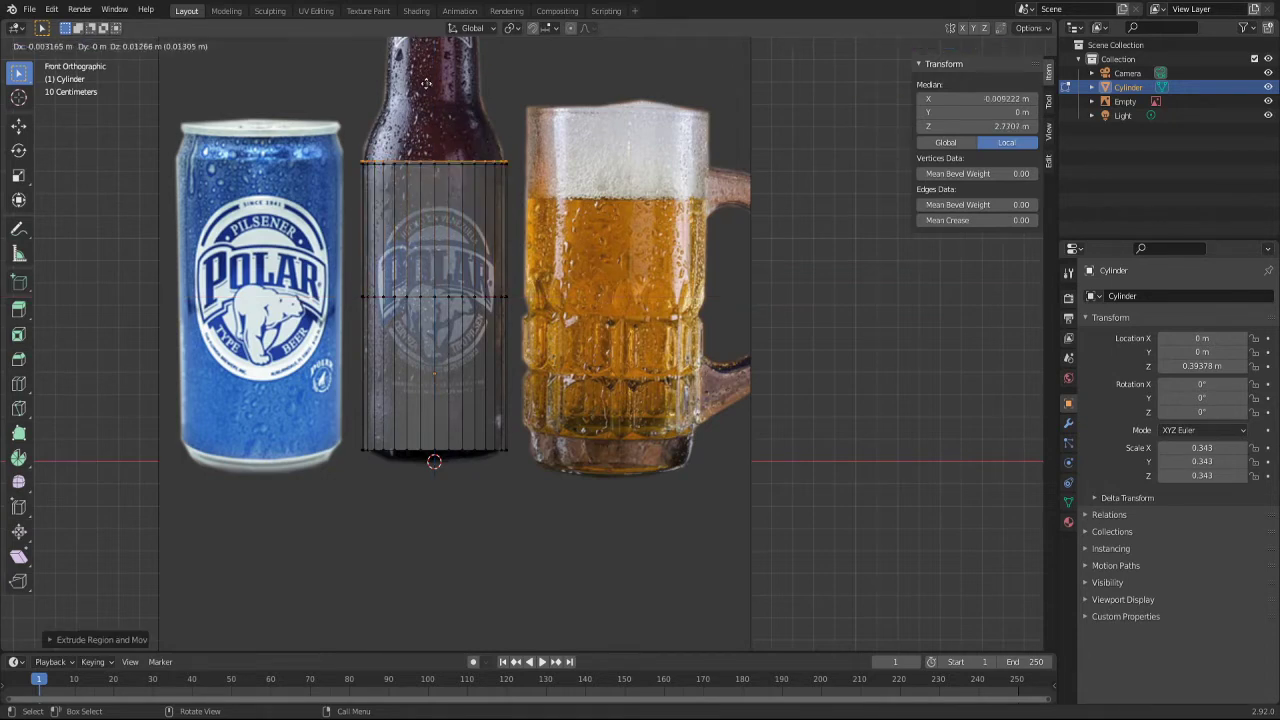
key(z)
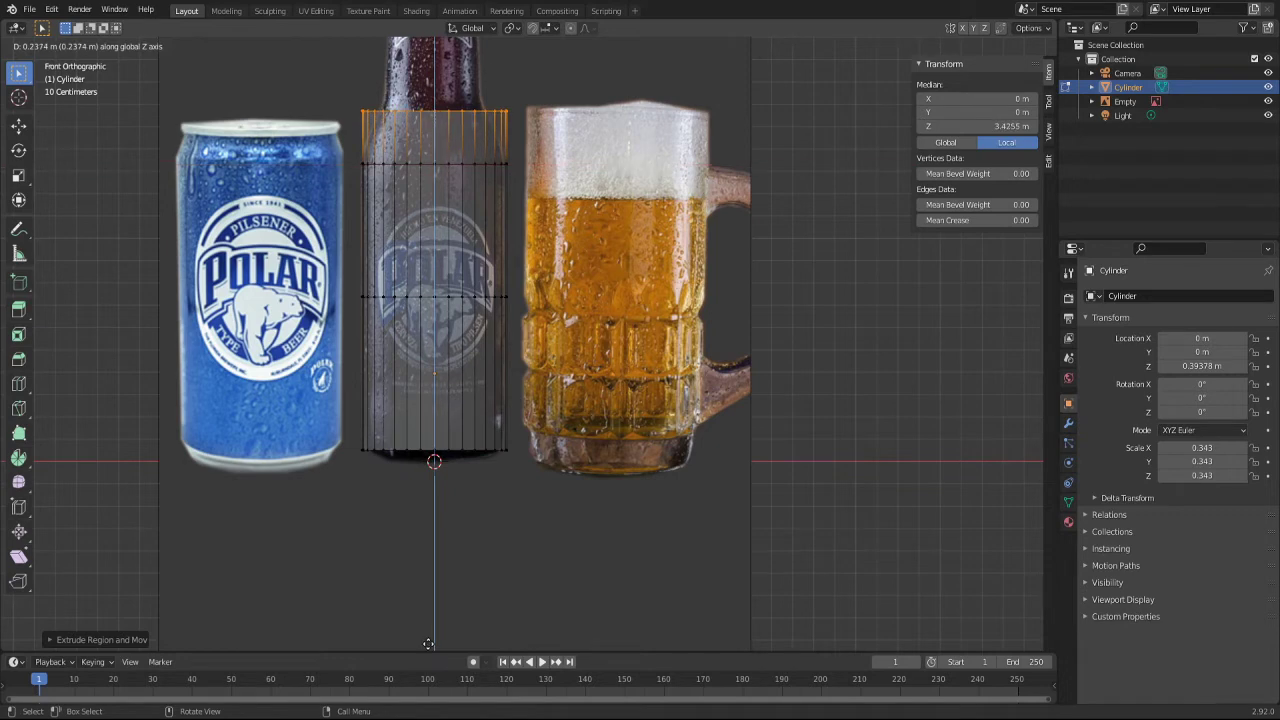
click(428, 643)
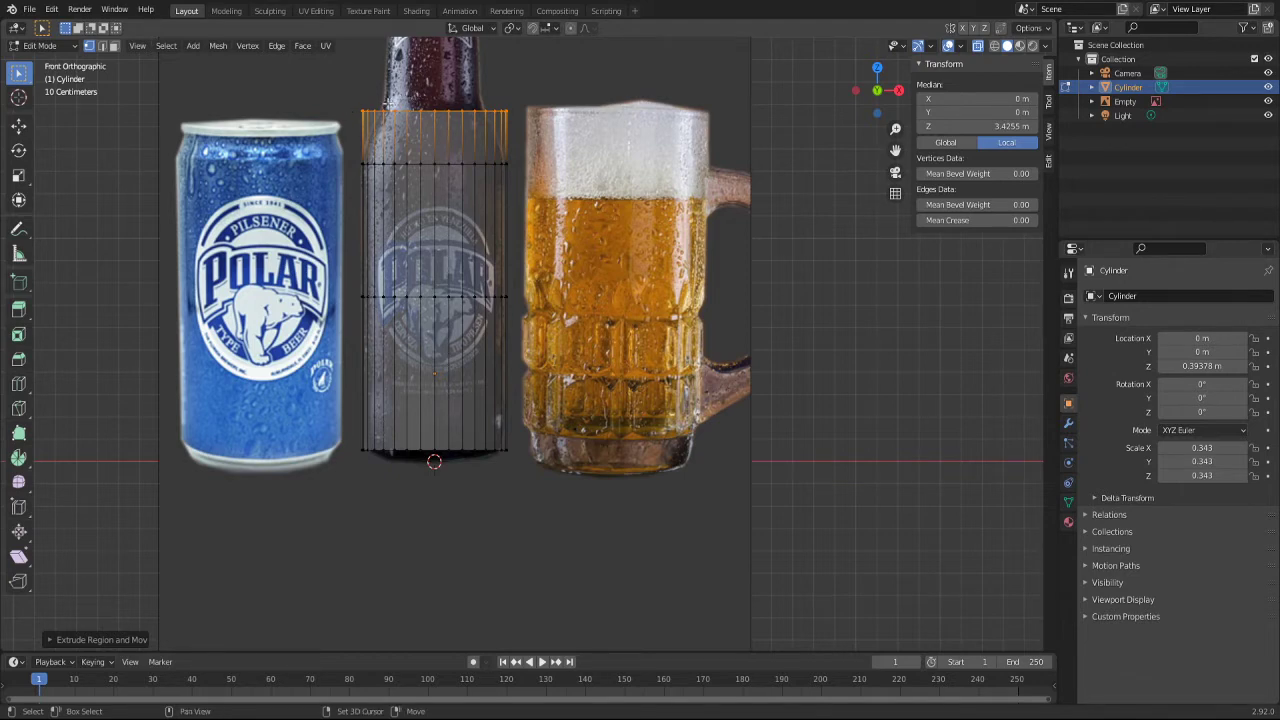
shift+middle_drag(320, 103, 393, 279)
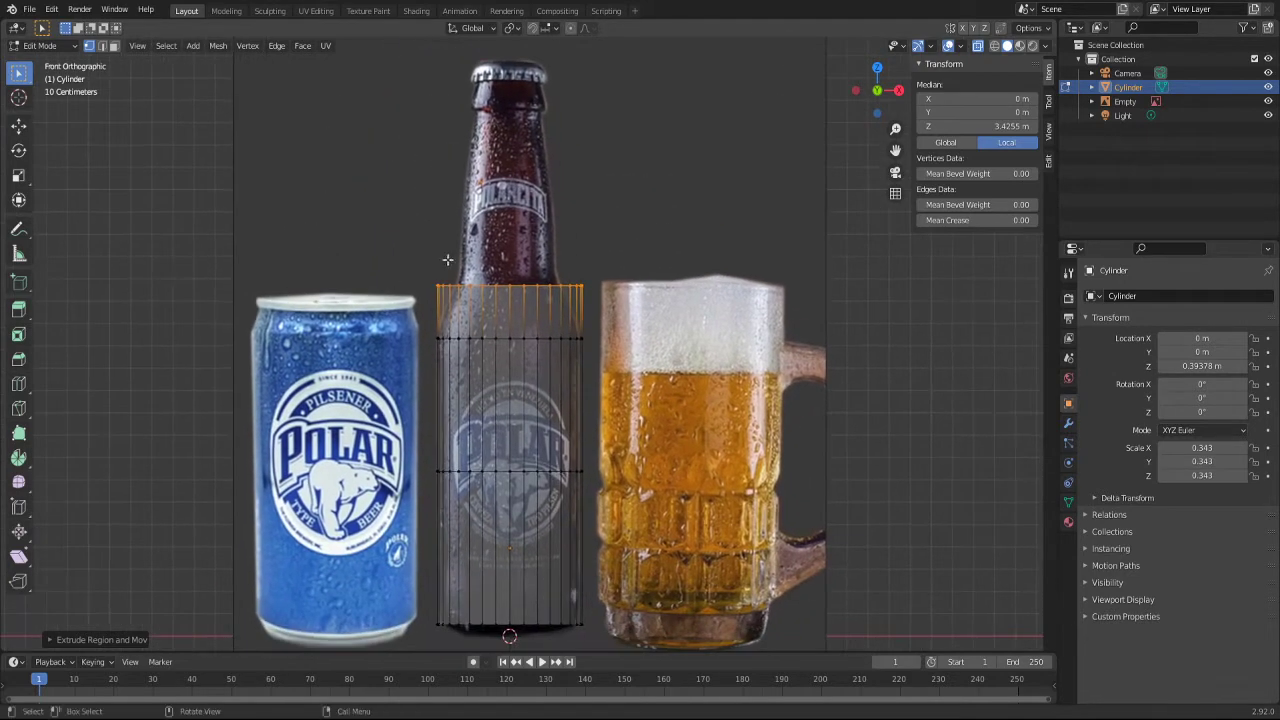
Step: Narrow the top ring for the shoulder taper and extrude it up toward the neck
key(s)
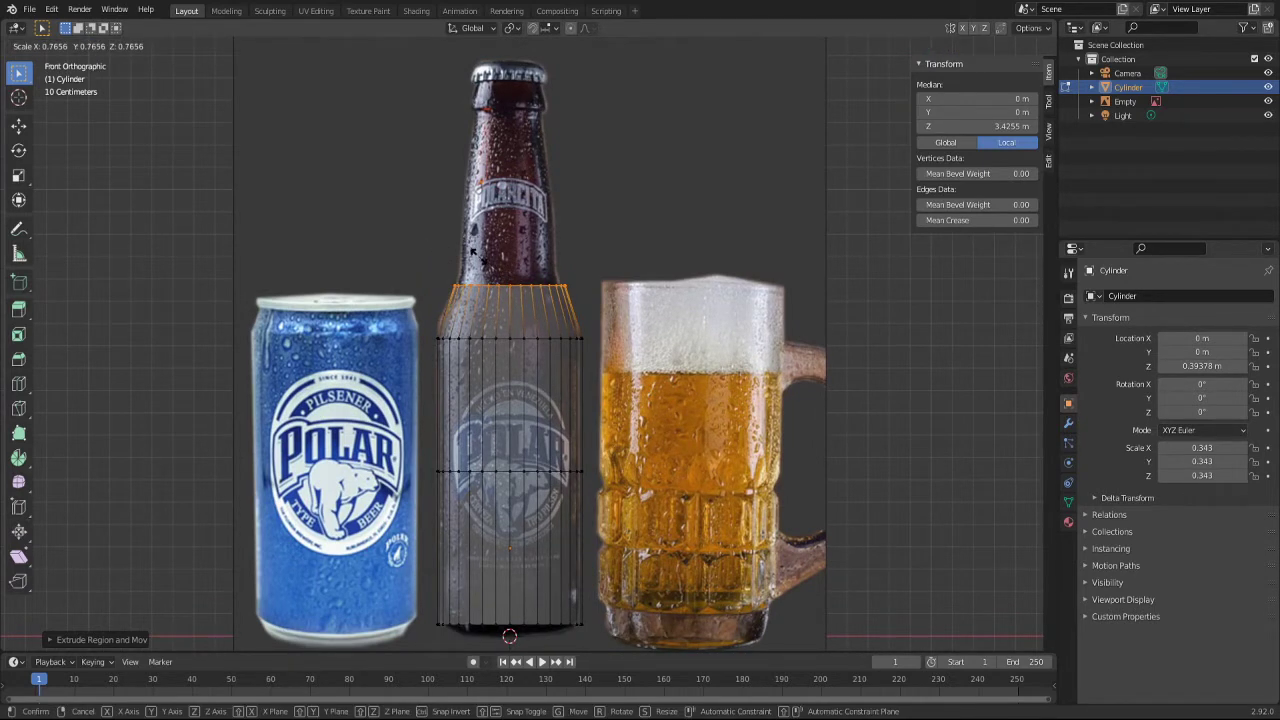
click(474, 252)
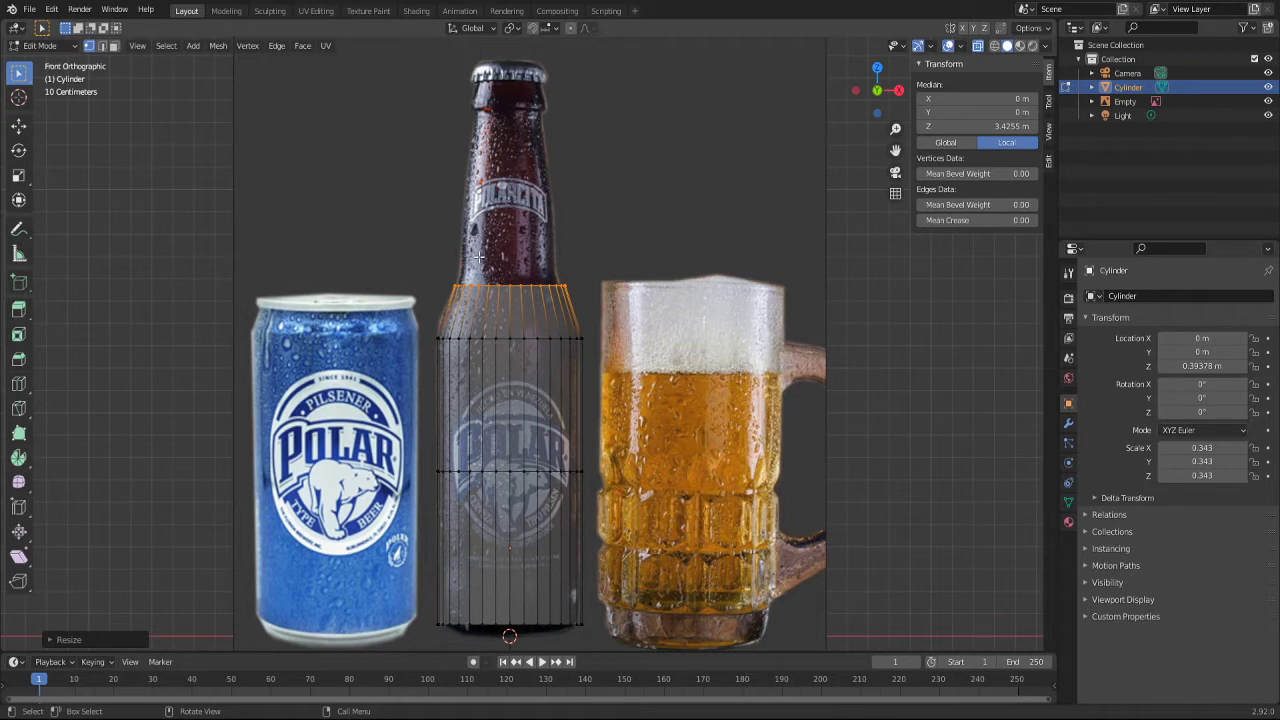
key(e)
key(z)
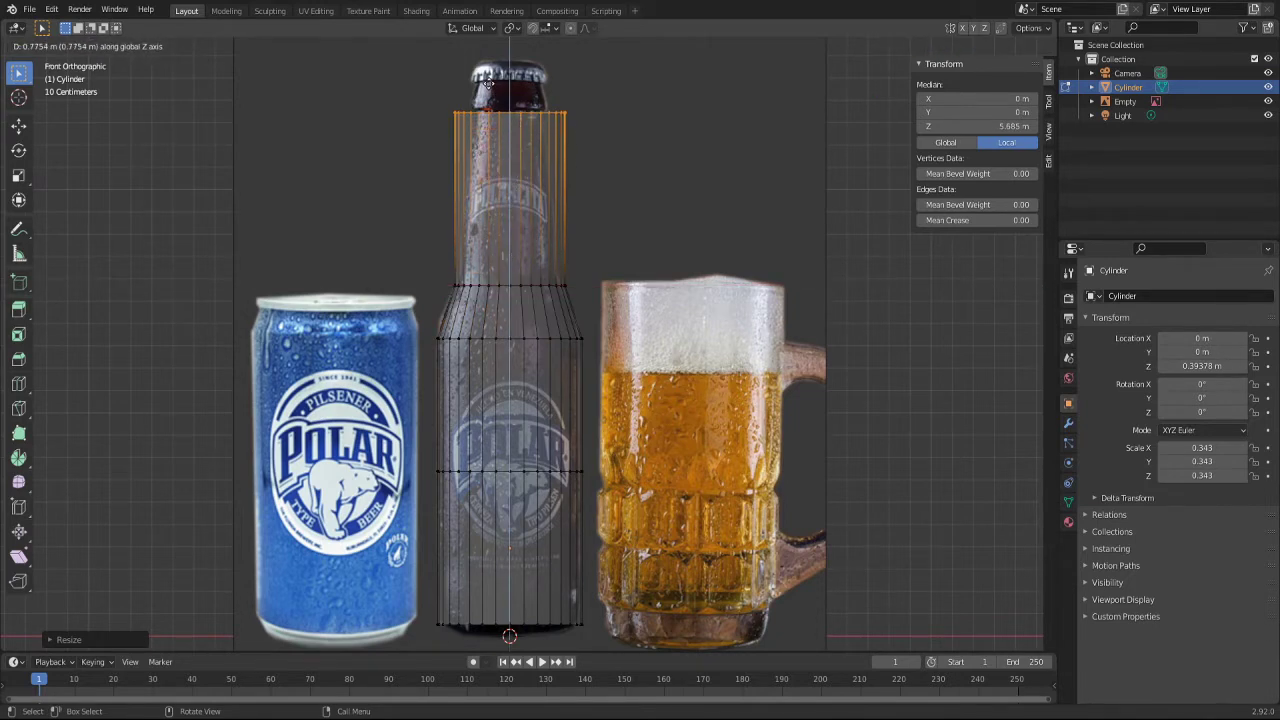
click(488, 84)
Step: Cancel and undo an accidental extra extrusion of the top ring
key(e)
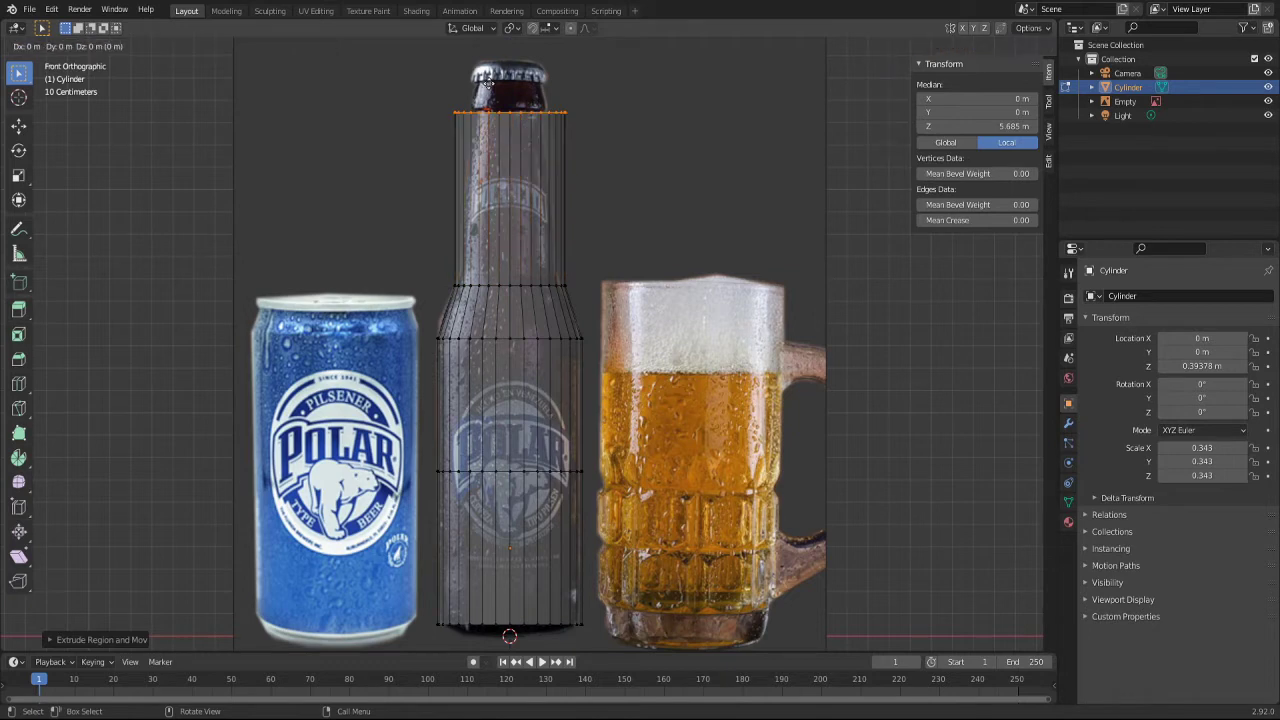
right_click(488, 84)
key(s)
key(z)
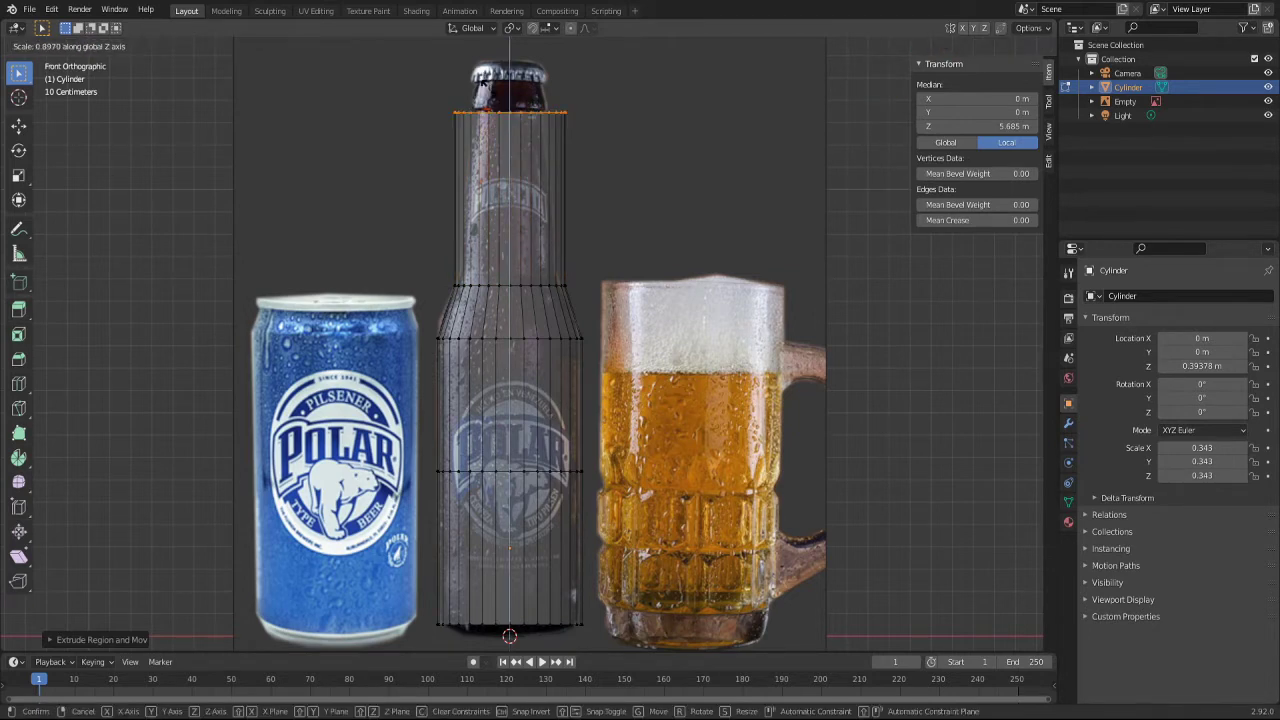
right_click(488, 84)
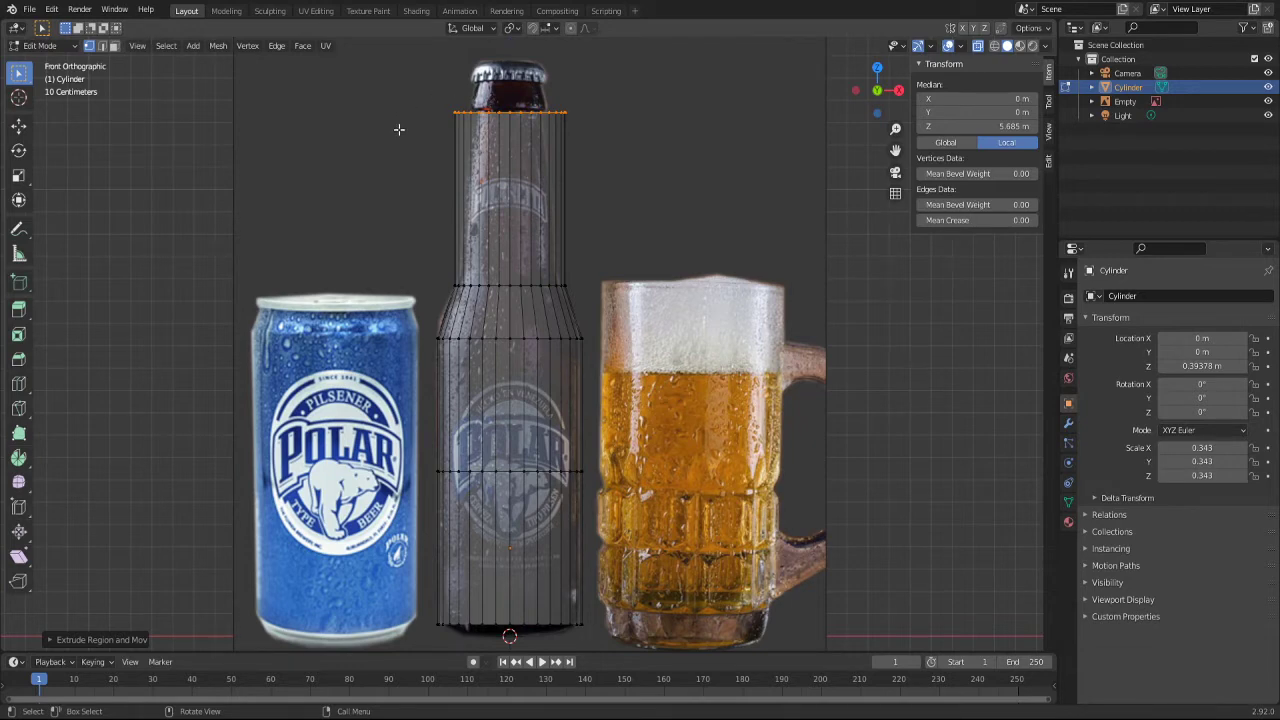
key(ctrl+z)
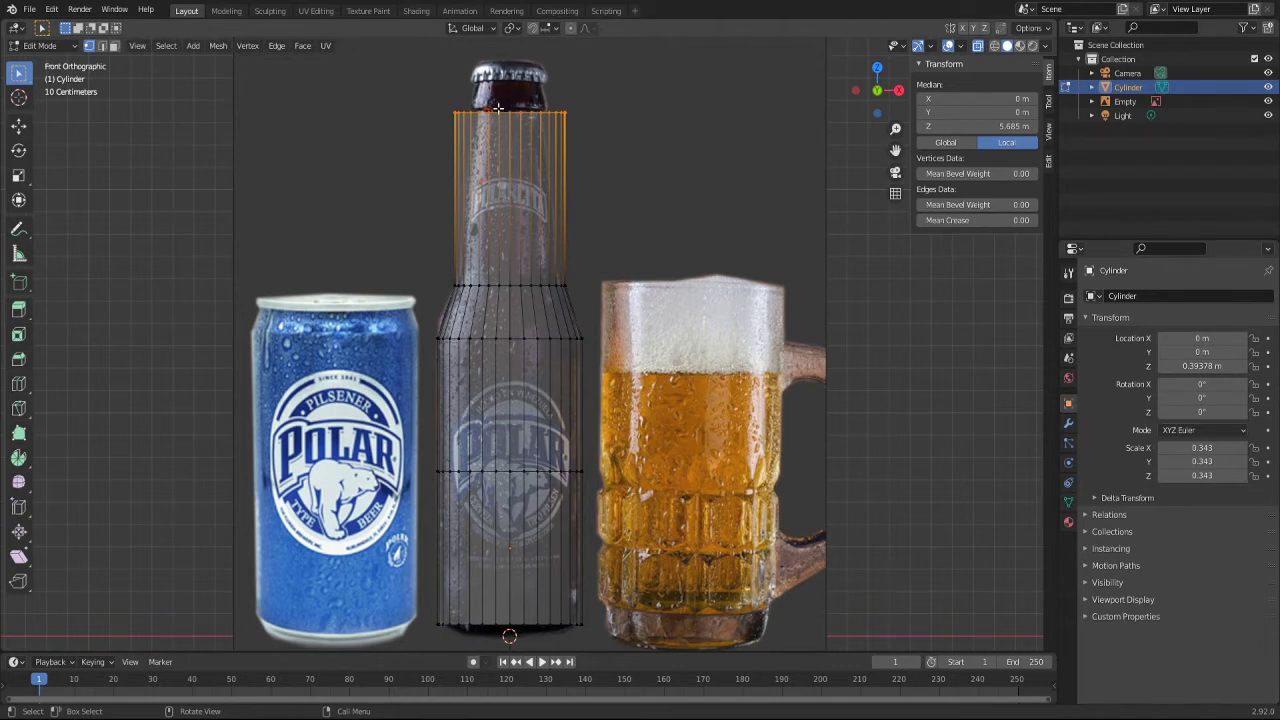
Step: Narrow the upper section to neck width, extrude a short neck ring, and widen it slightly
key(s)
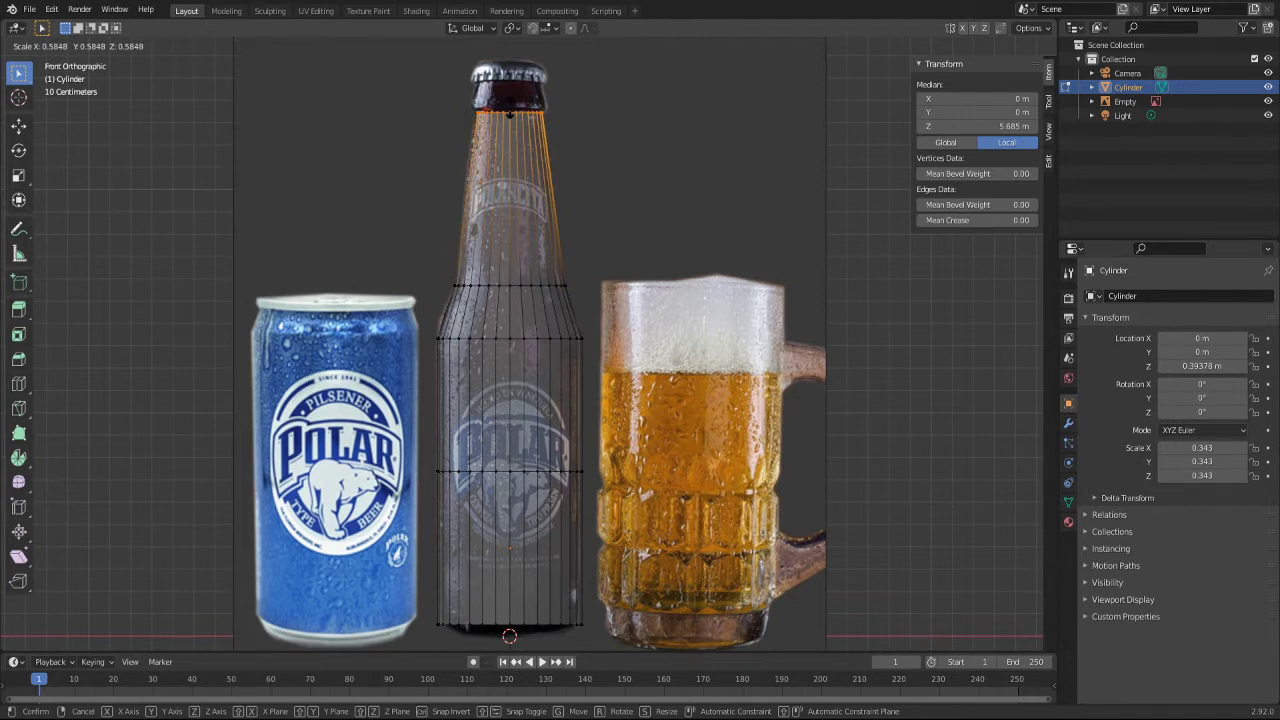
click(510, 108)
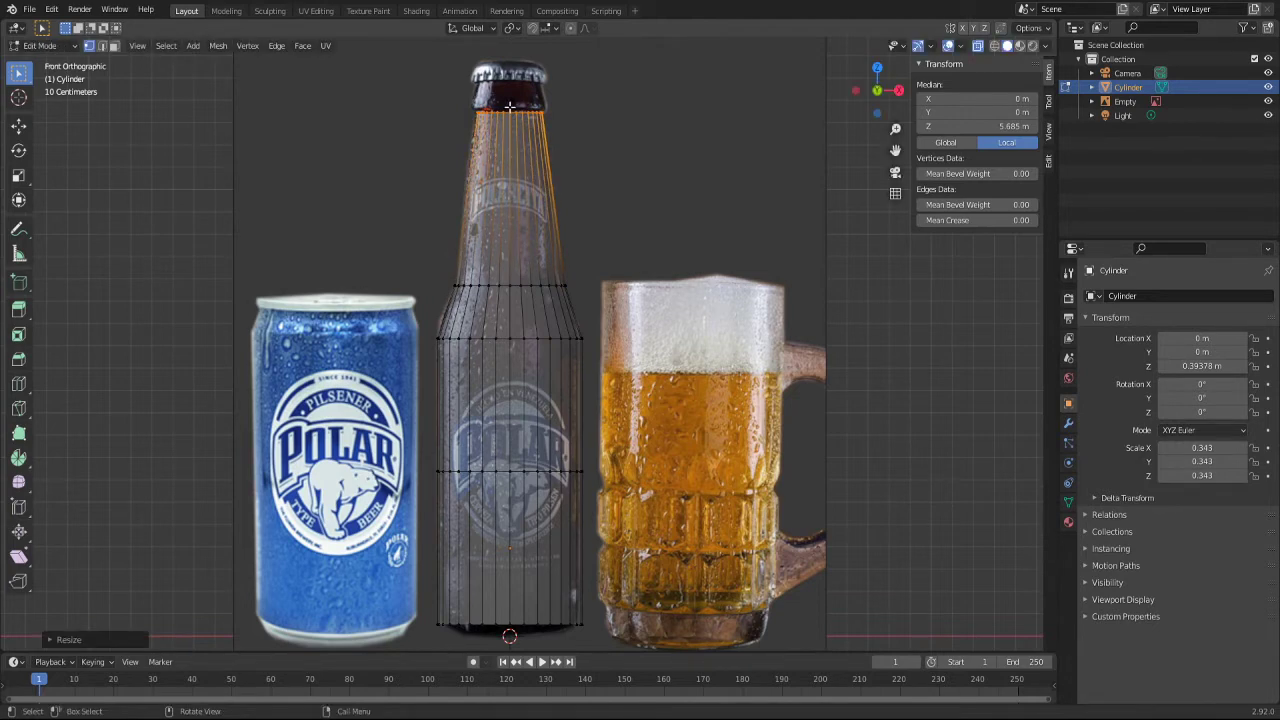
key(e)
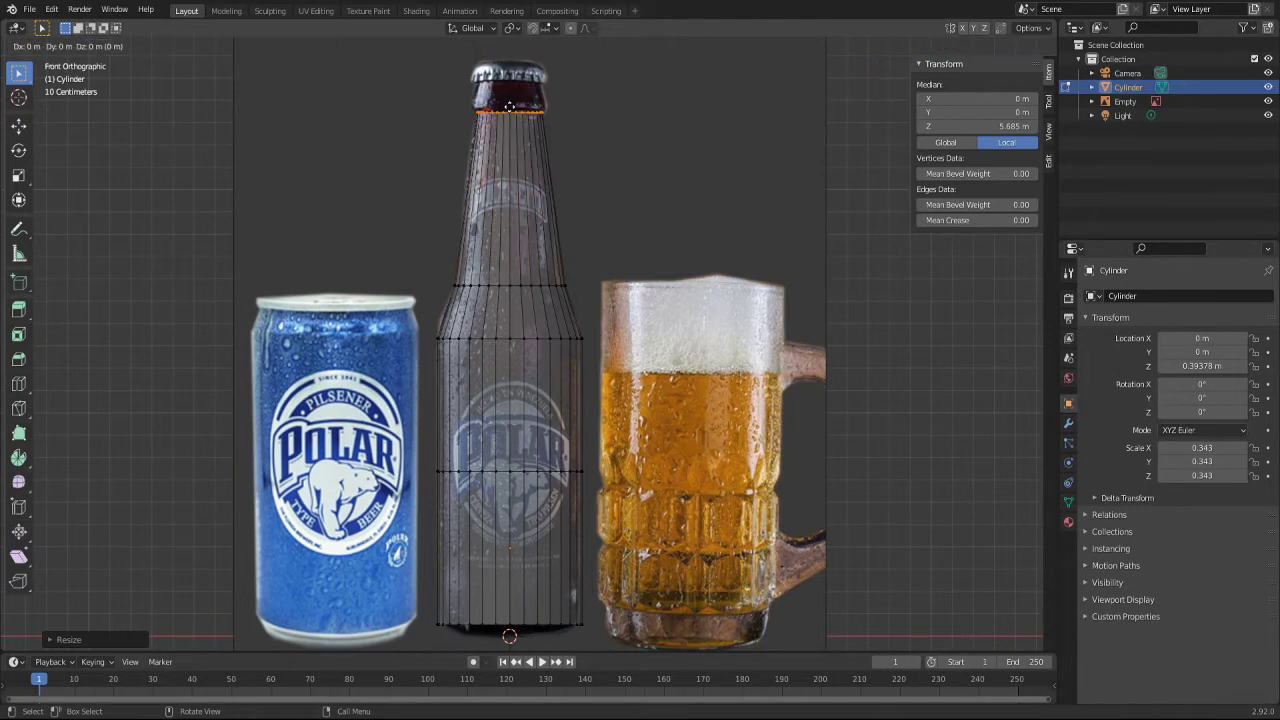
key(z)
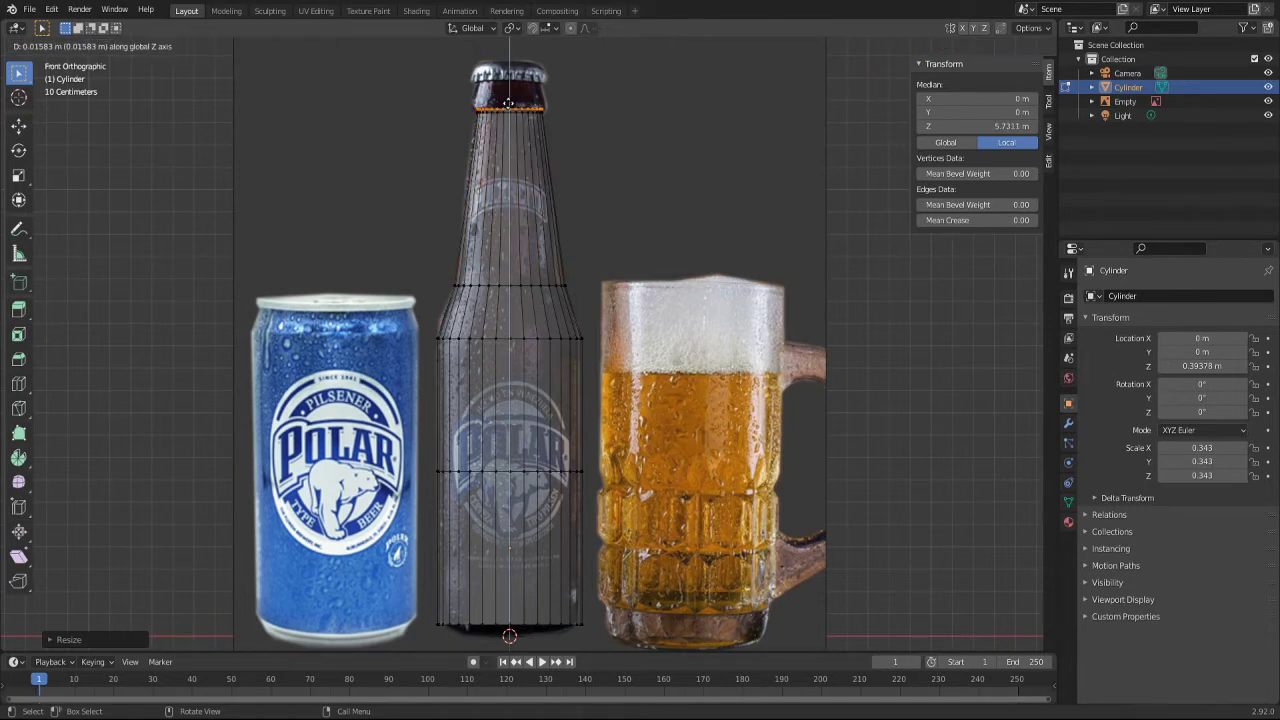
click(508, 103)
key(s)
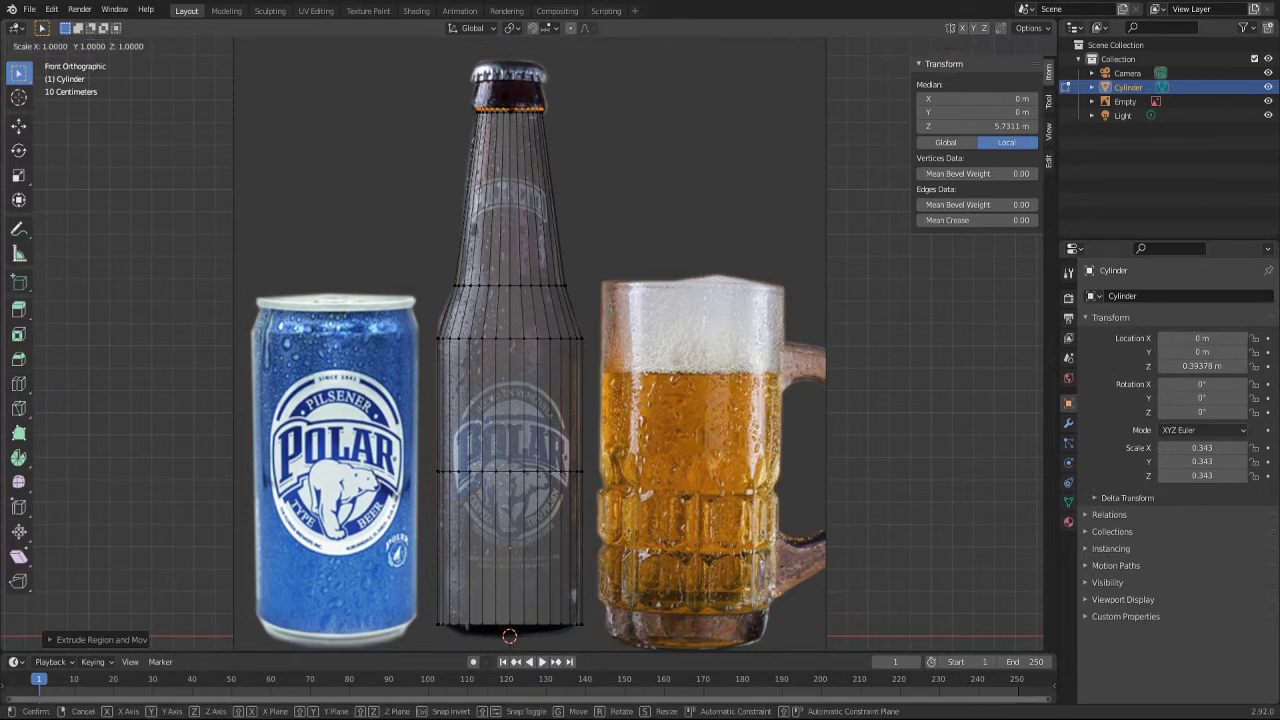
click(508, 103)
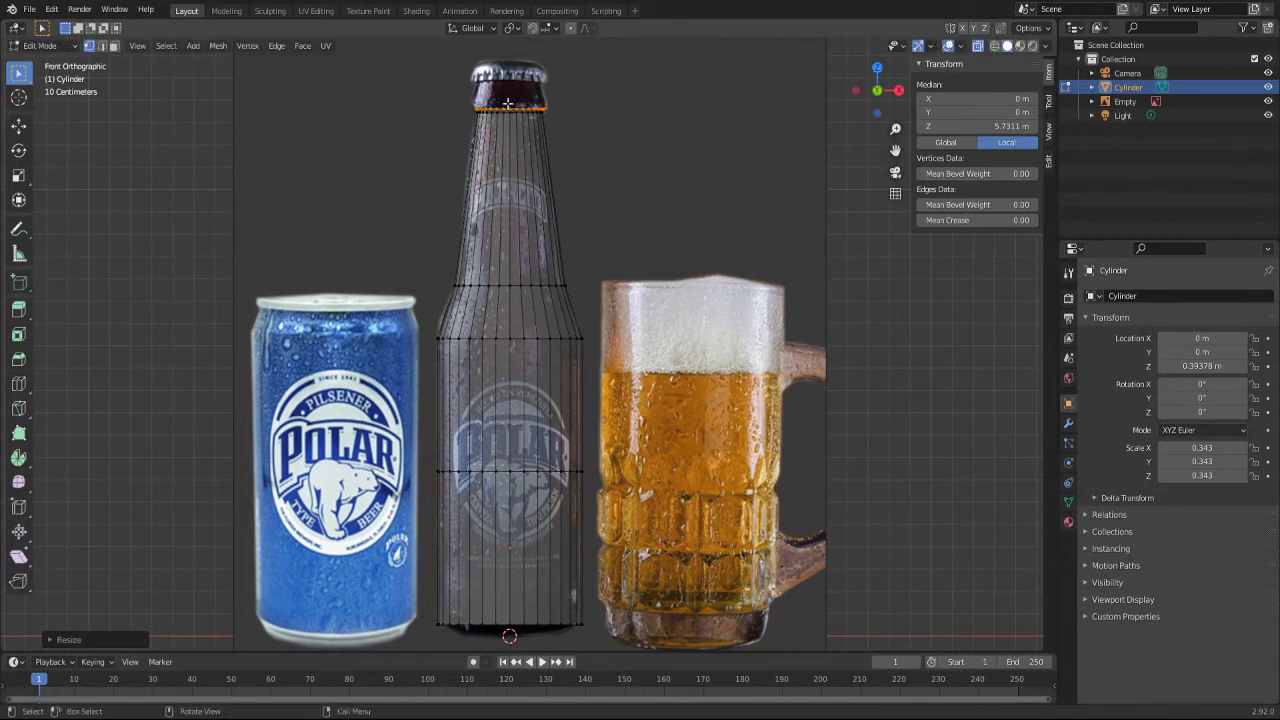
Step: Extrude and slightly narrow rings up to the bottle's lip and cap, ending at Z 6.2752 m
key(e)
key(z)
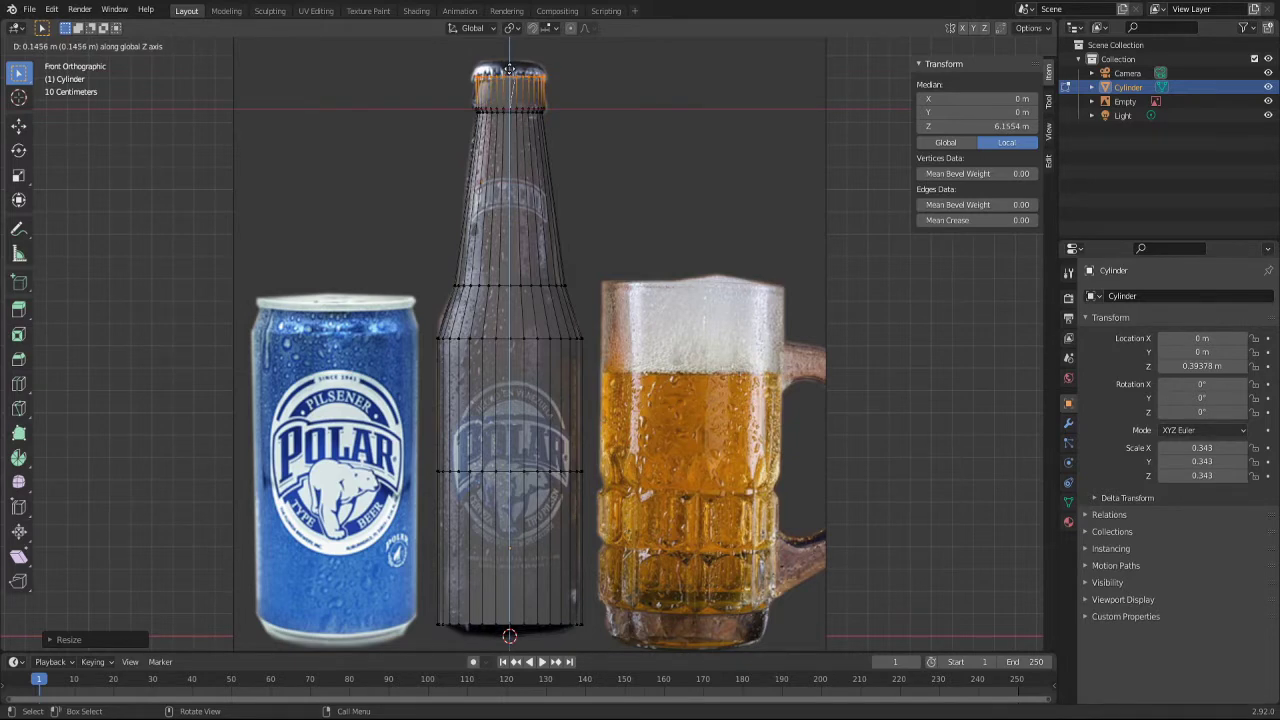
click(509, 69)
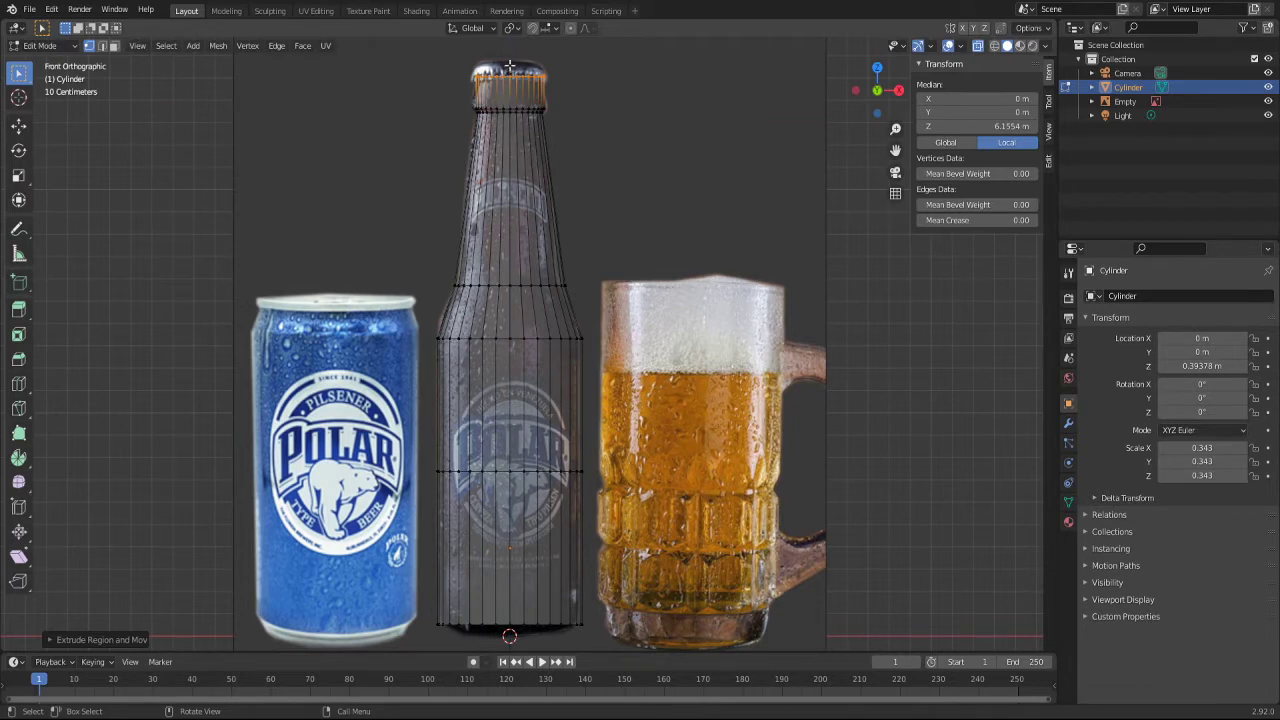
key(e)
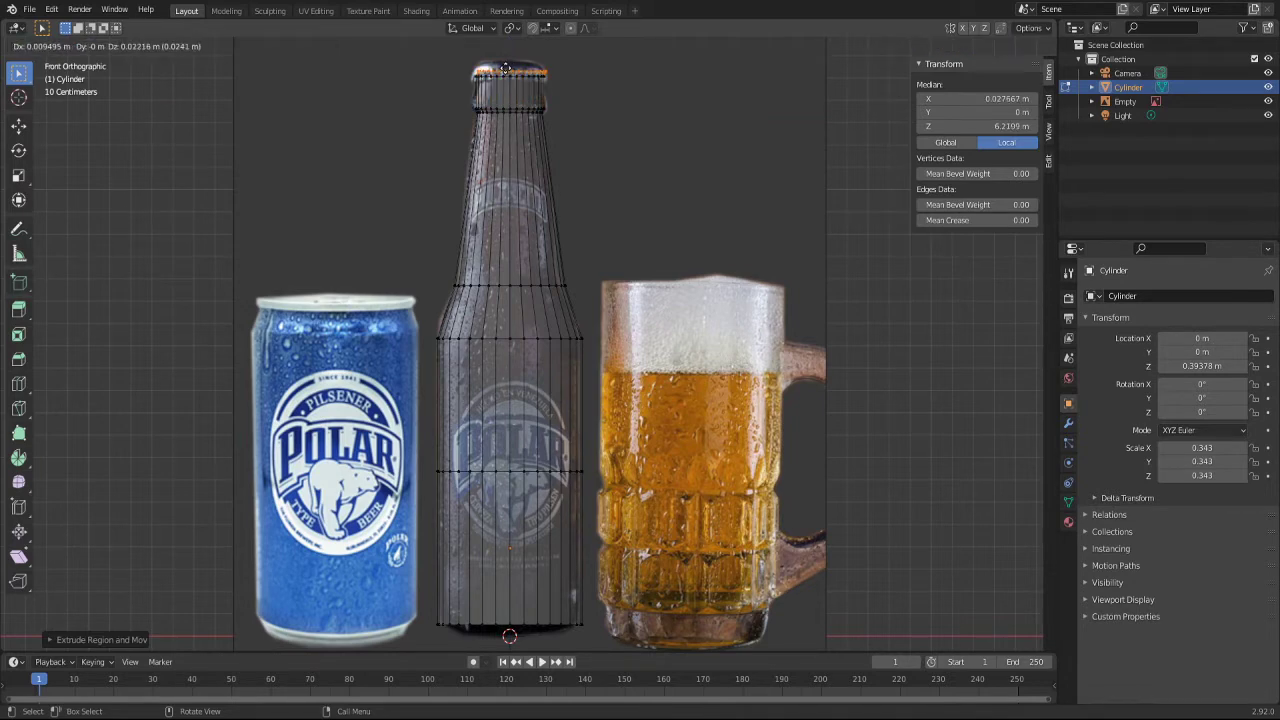
key(z)
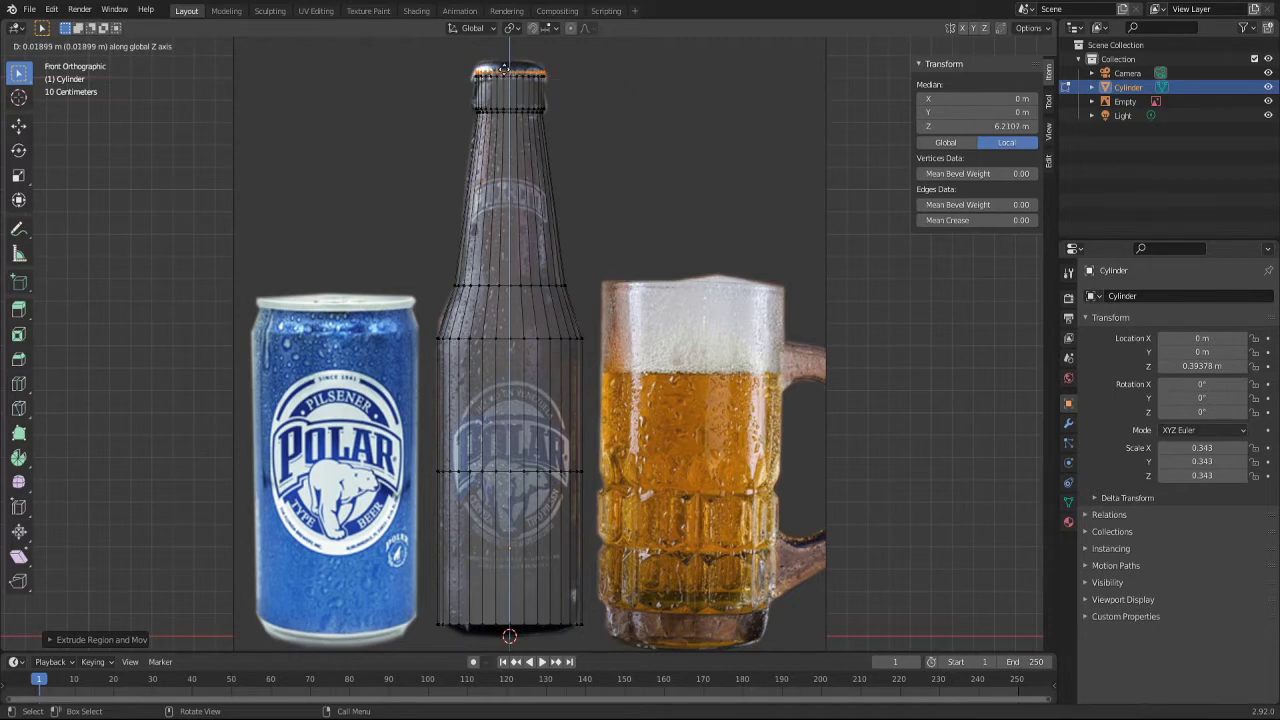
click(505, 68)
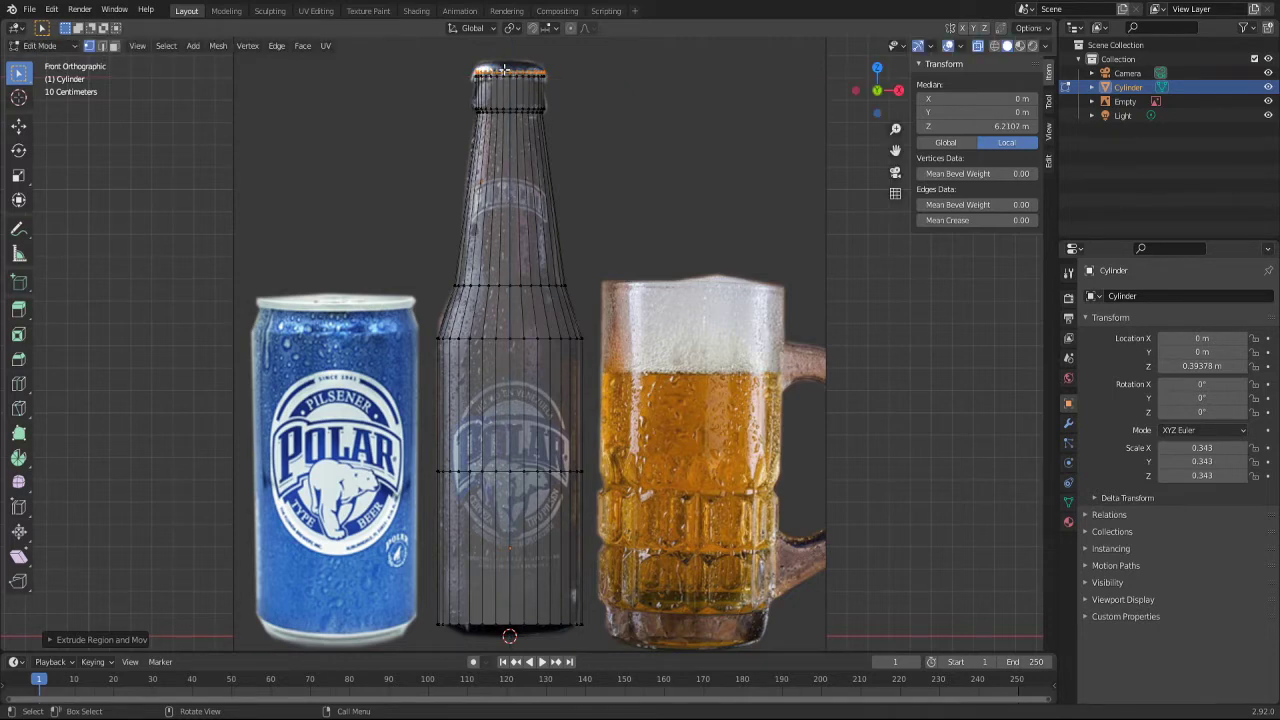
key(s)
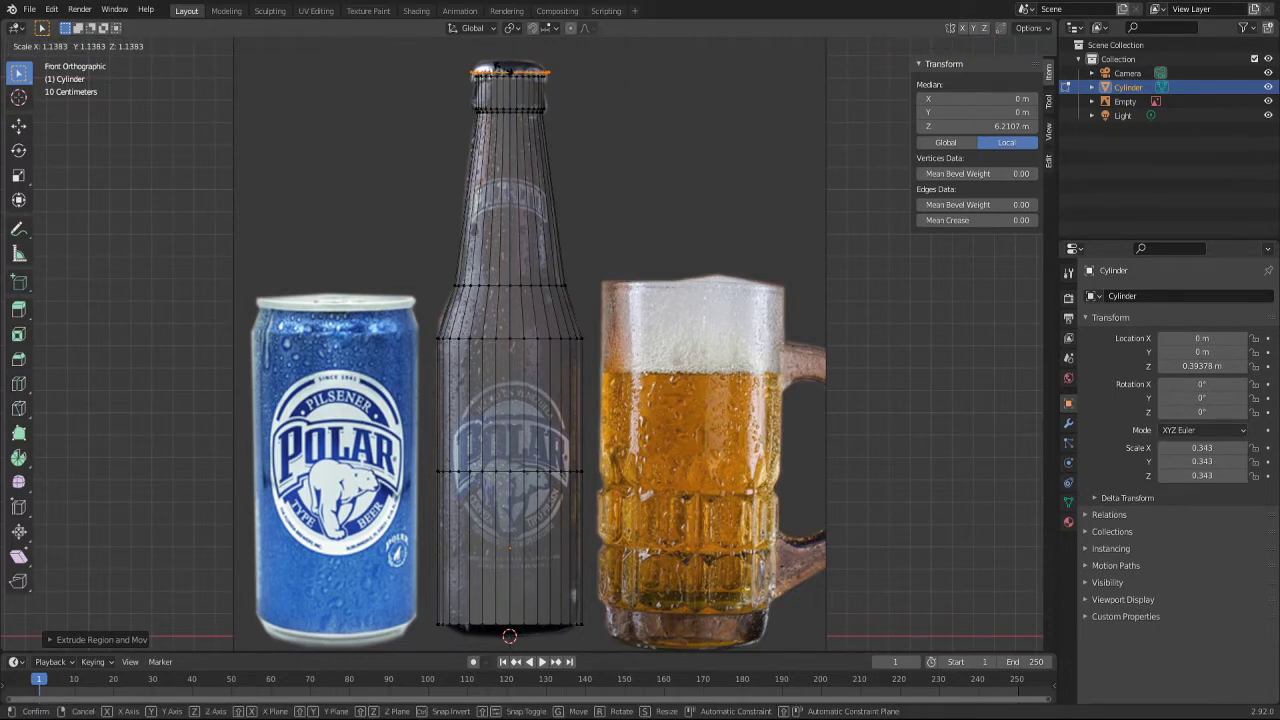
click(505, 68)
key(e)
key(z)
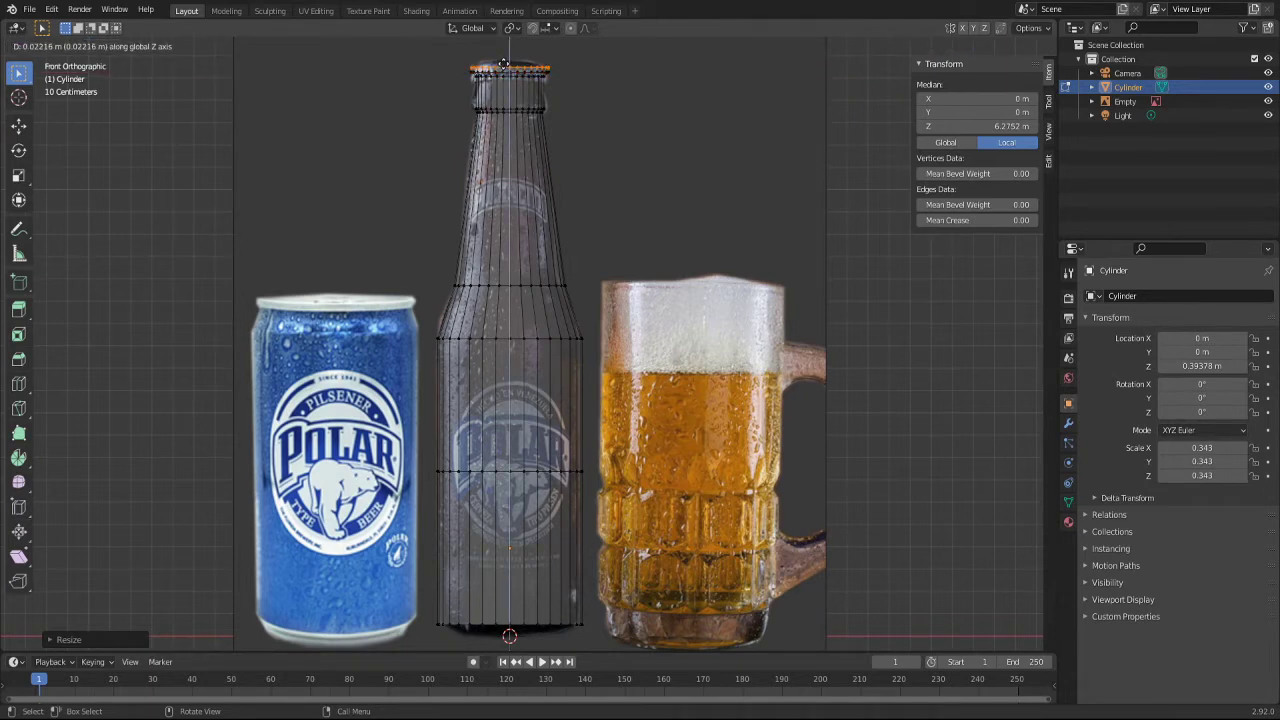
click(504, 64)
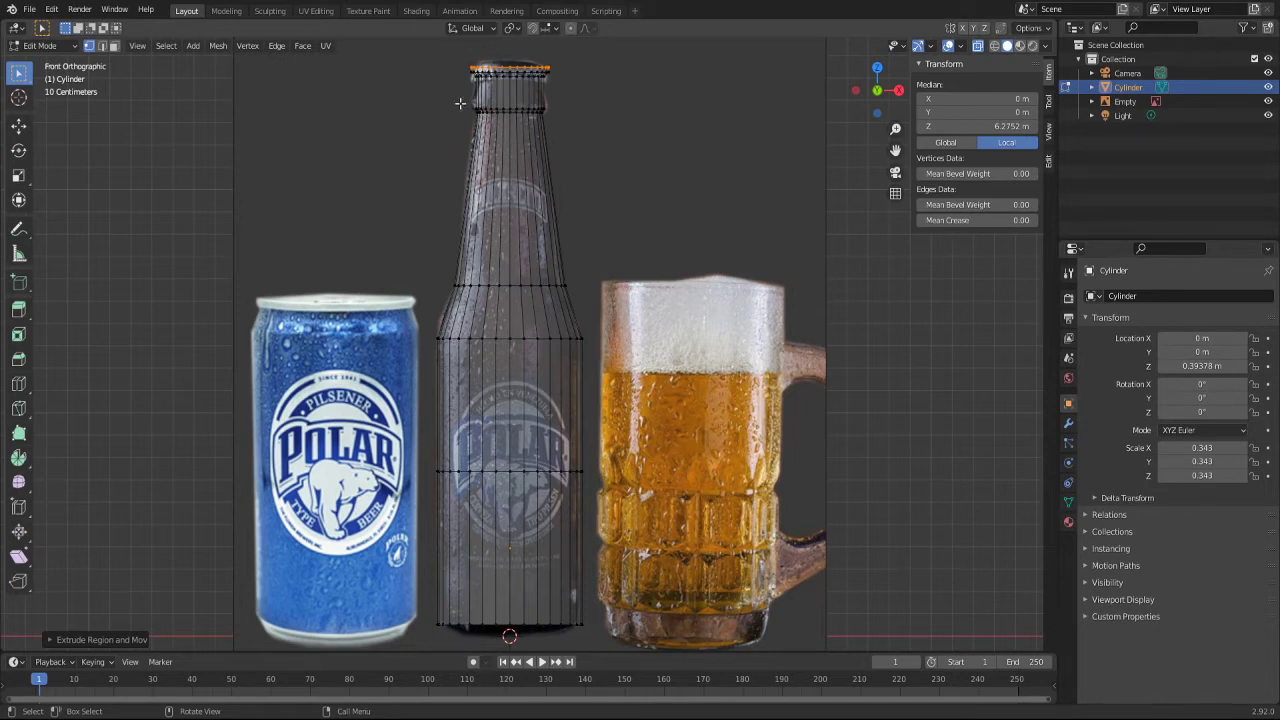
Step: Select the edge loop below the cap and scale it out slightly
scroll(516, 102, up, 5)
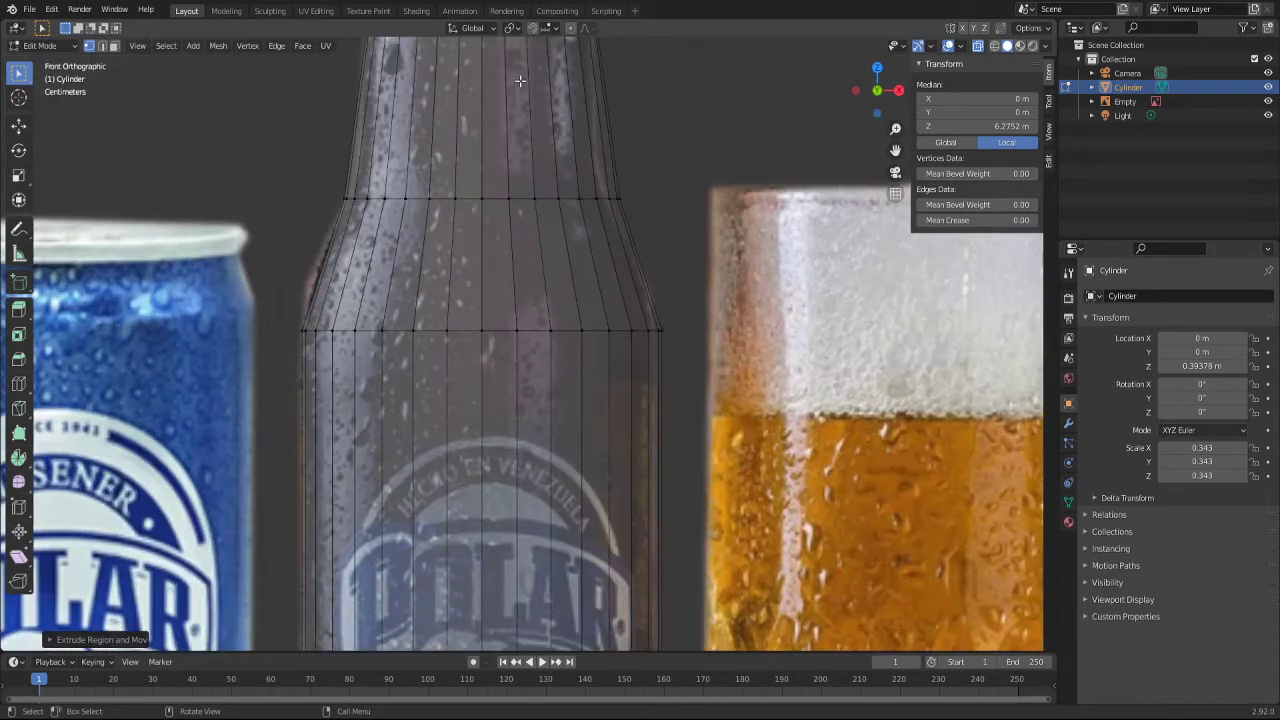
shift+middle_drag(501, 578, 524, 646)
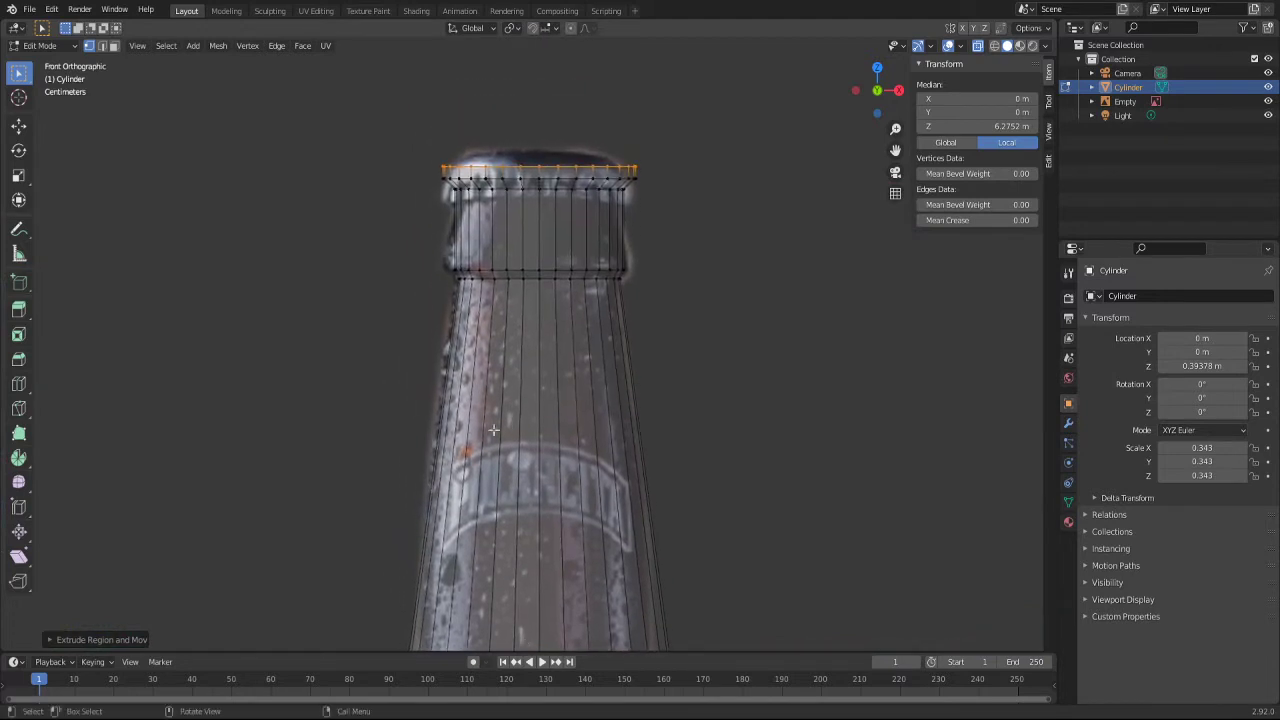
alt+click(630, 270)
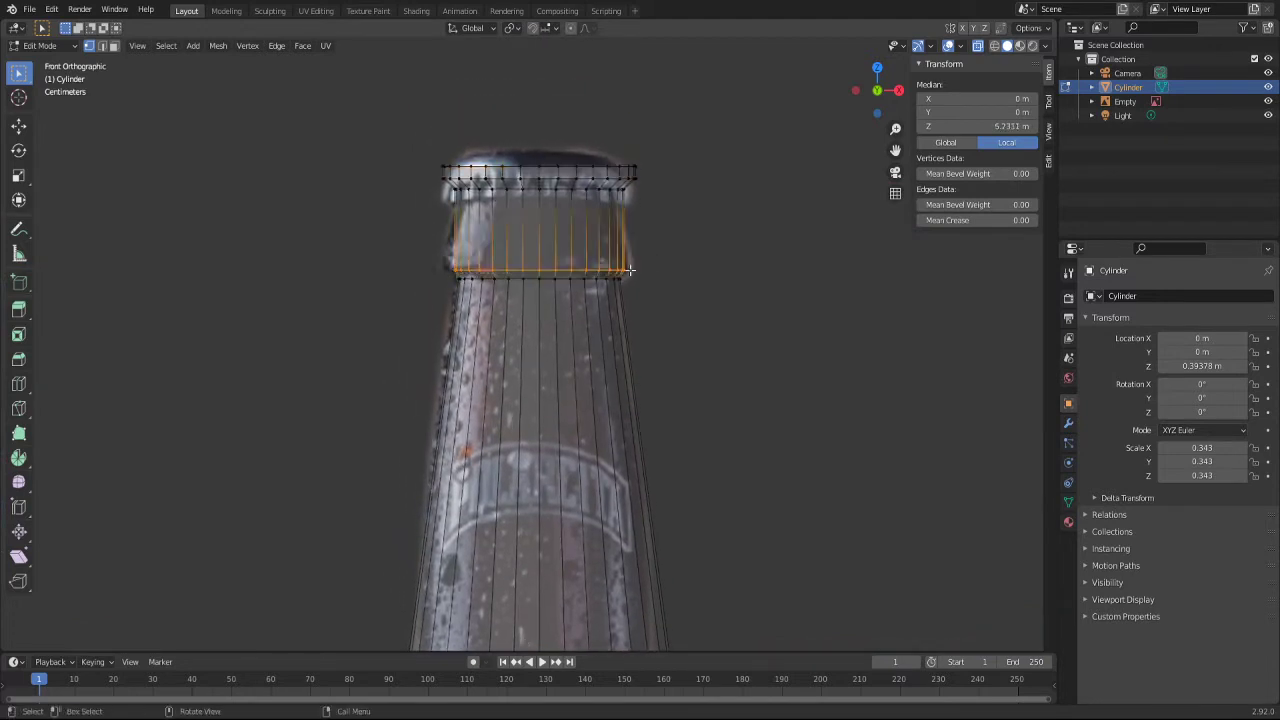
key(s)
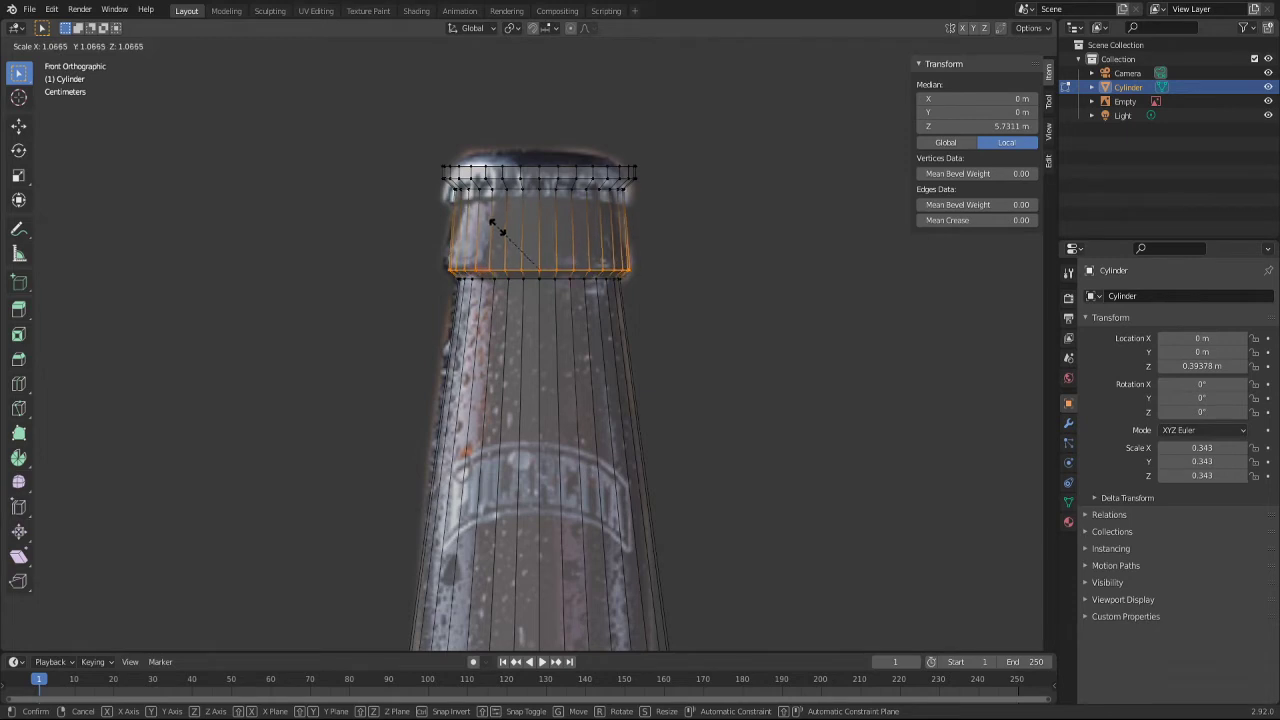
click(497, 227)
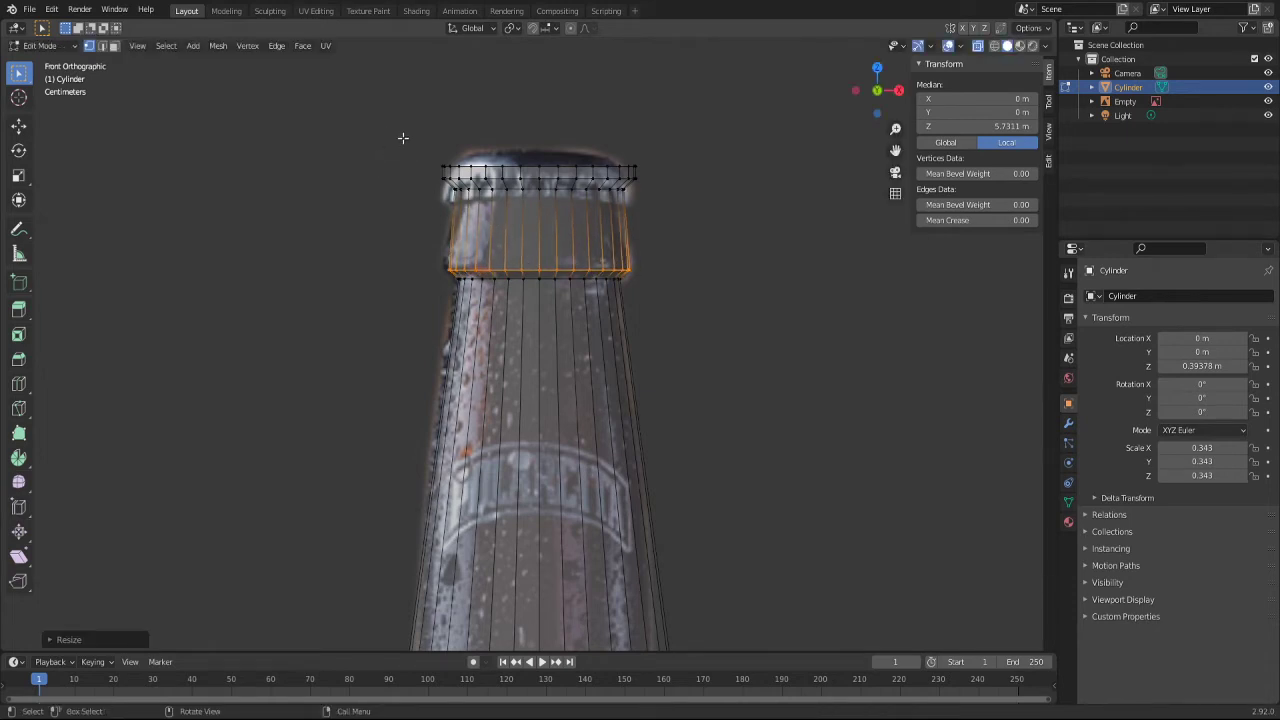
Step: Lower the cap's top rim ring vertically to Z 6.1174 m
drag(402, 137, 714, 217)
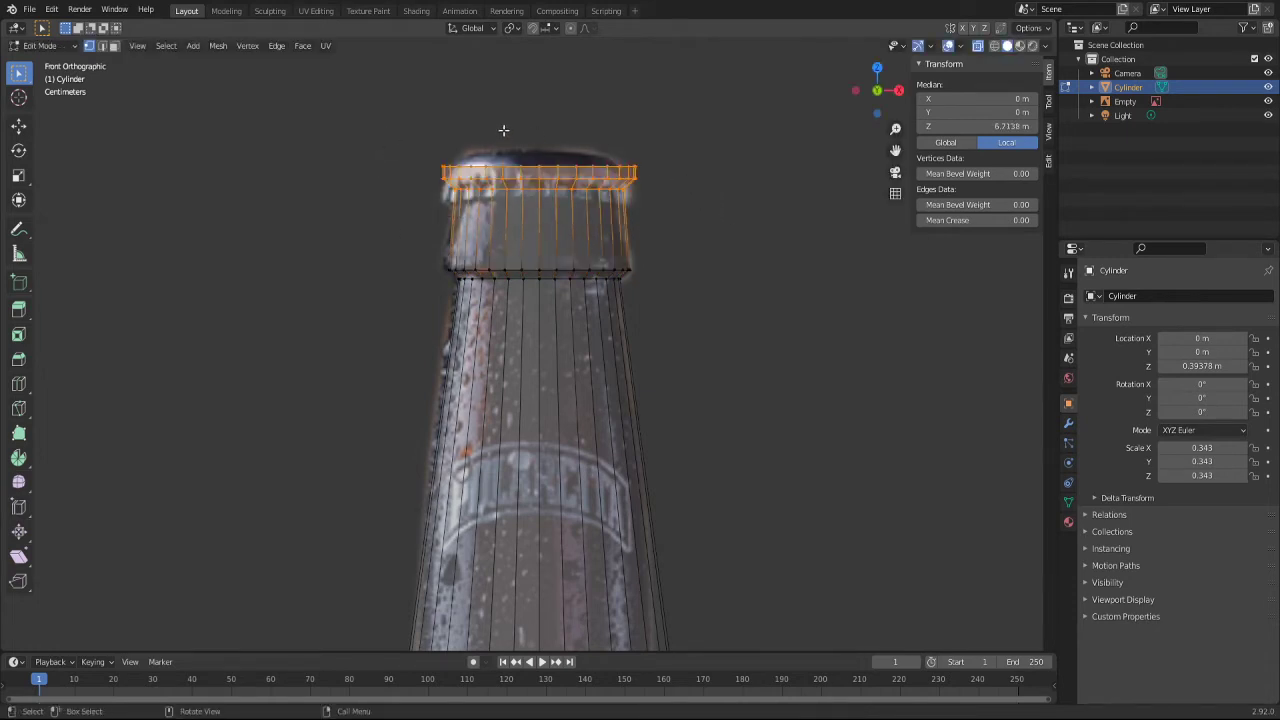
key(g)
key(z)
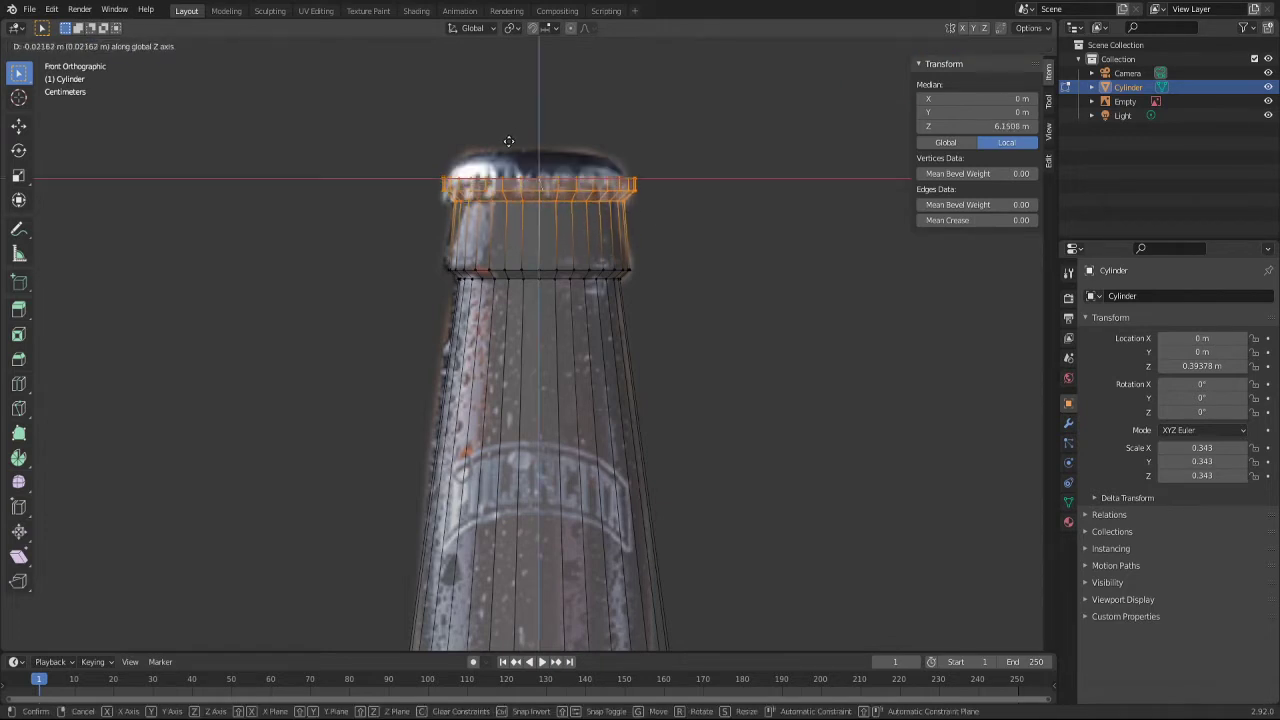
click(510, 147)
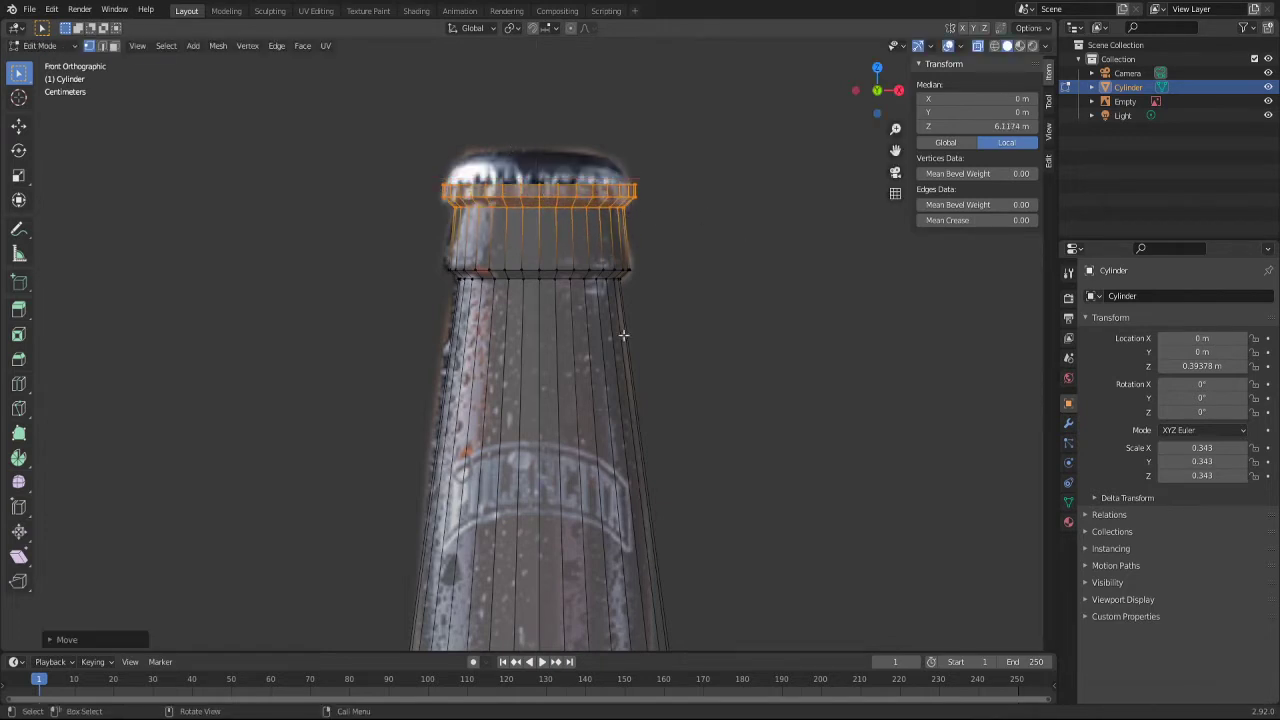
scroll(610, 340, down, 7)
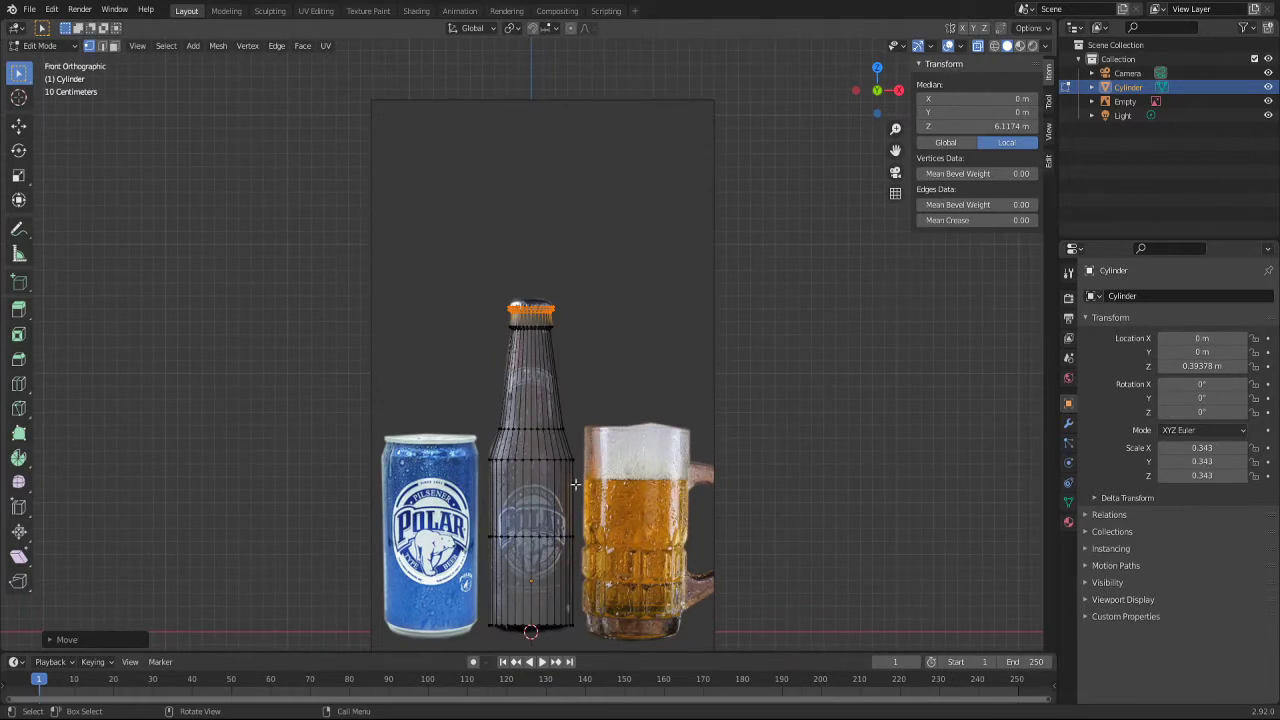
Step: Hide the can, bottle and mug reference images using the Empty's eye icon
mouse_move(581, 394)
middle_down()
mouse_move(597, 419)
mouse_move(600, 369)
middle_up()
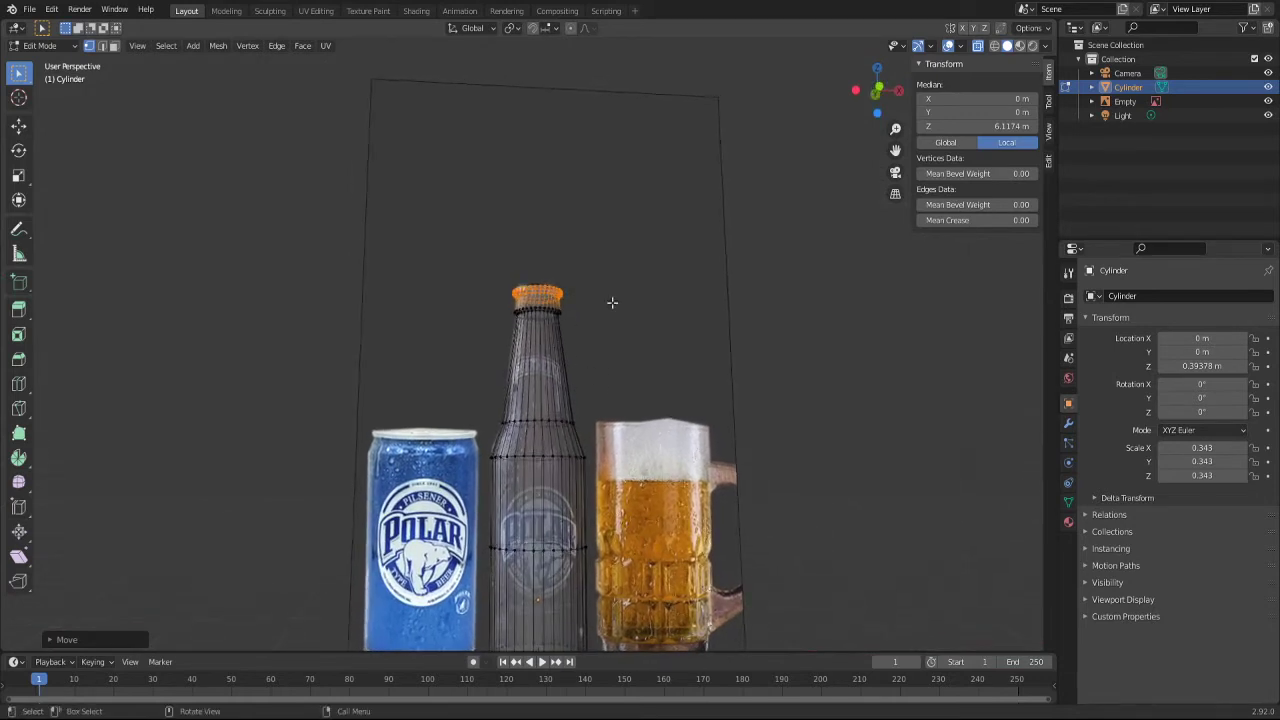
click(1267, 101)
mouse_move(675, 290)
middle_down()
mouse_move(649, 332)
mouse_move(621, 324)
middle_up()
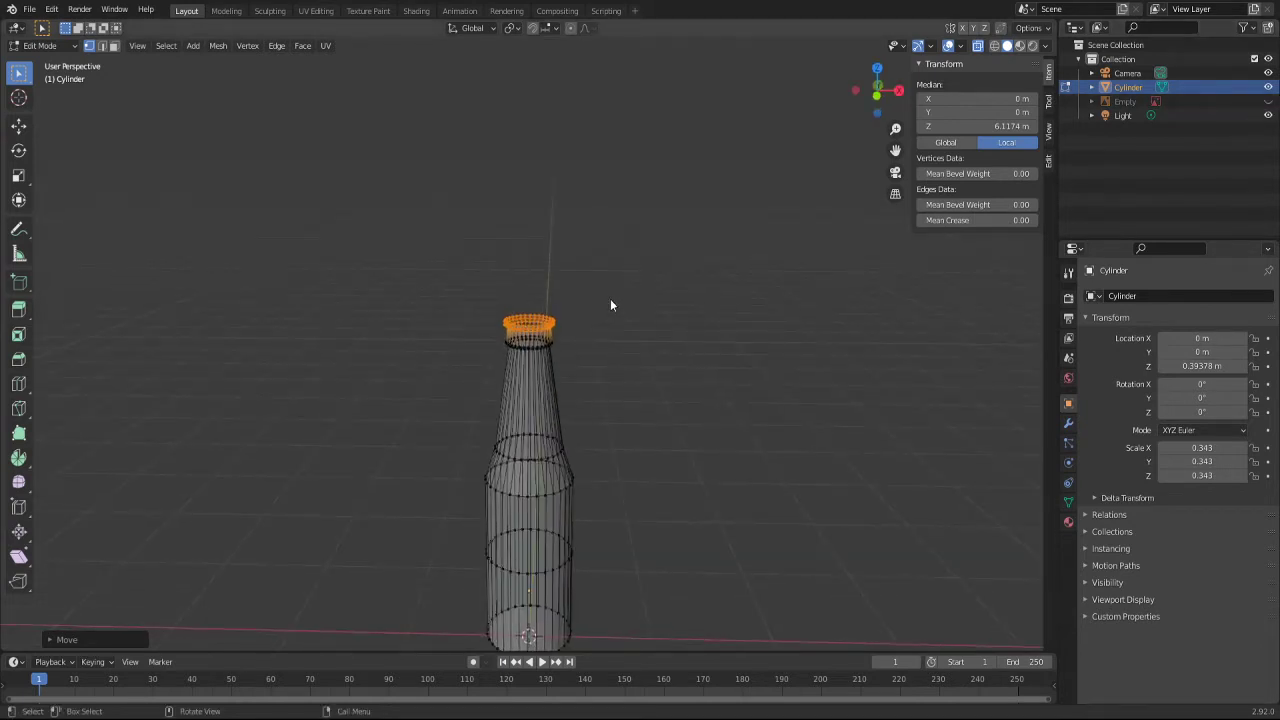
Step: Switch to Solid shading in Object Mode and orbit around the bottle to inspect it
key(shift+z)
key(Tab)
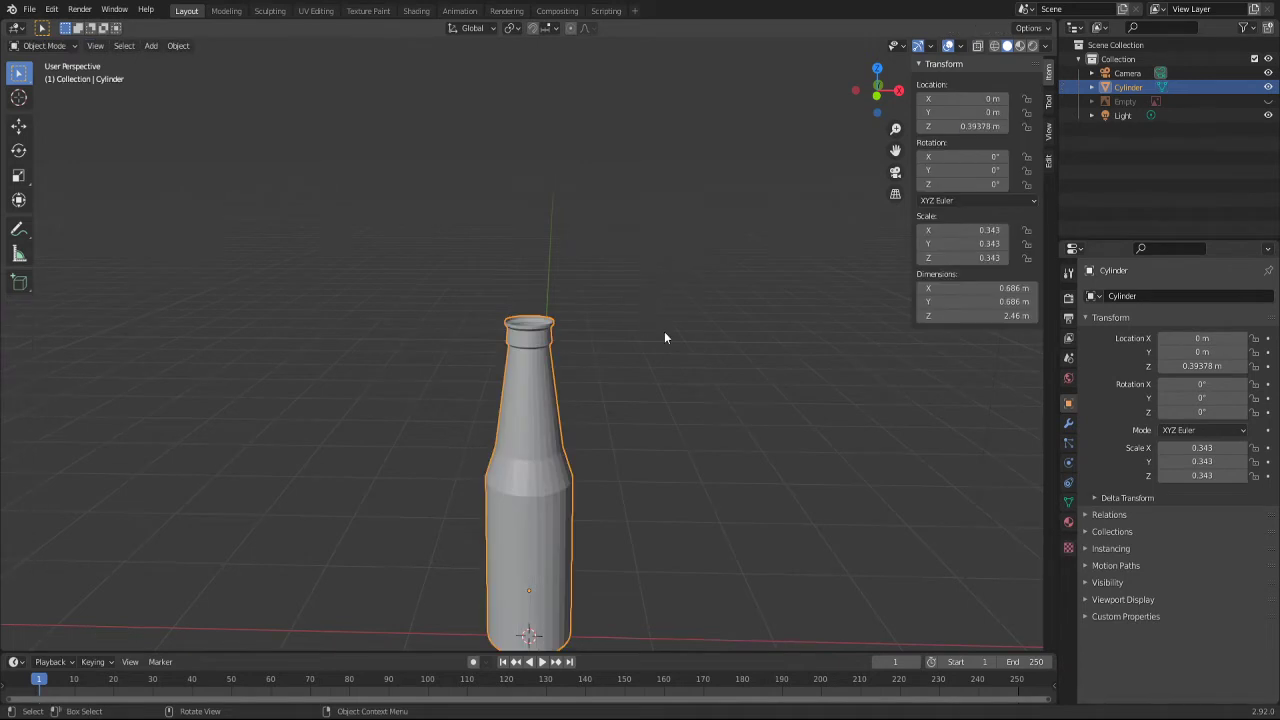
mouse_move(666, 337)
middle_down()
mouse_move(623, 463)
mouse_move(757, 369)
mouse_move(780, 534)
mouse_move(620, 357)
mouse_move(640, 354)
mouse_move(621, 443)
mouse_move(618, 406)
mouse_move(635, 307)
mouse_move(687, 401)
mouse_move(729, 329)
mouse_move(749, 140)
middle_up()
mouse_move(736, 205)
middle_down()
mouse_move(650, 423)
mouse_move(681, 456)
middle_up()
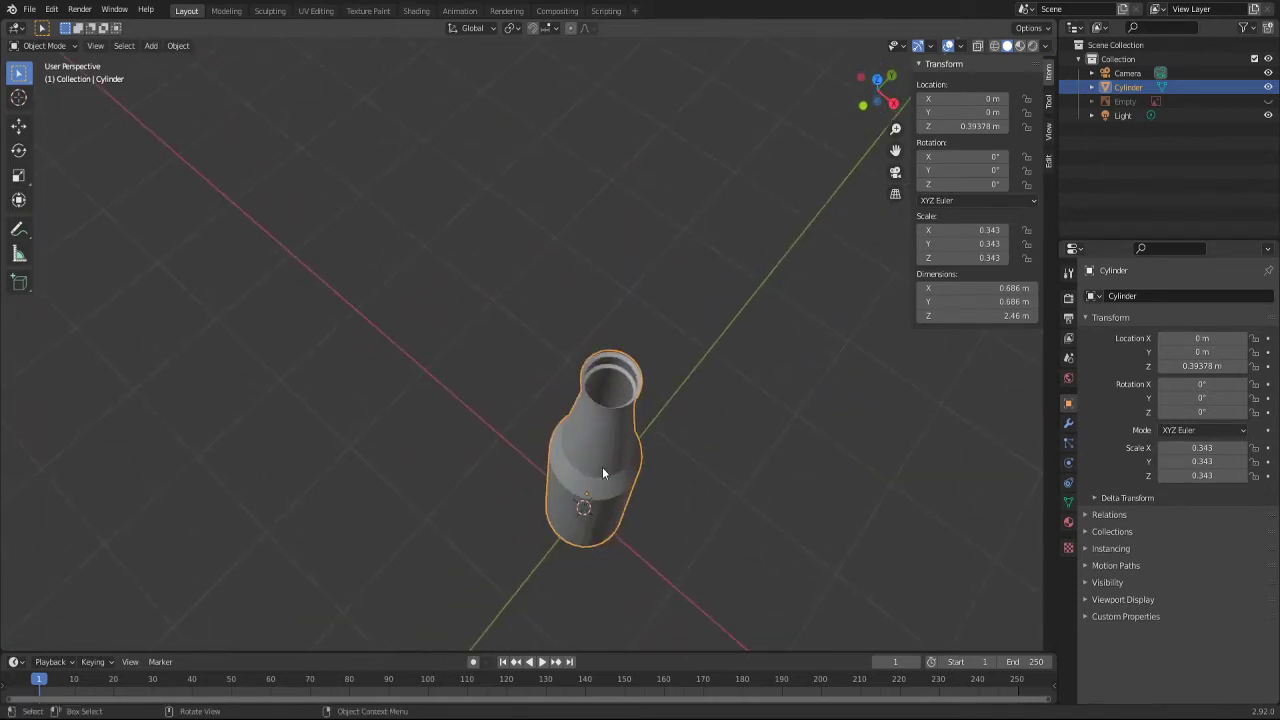
mouse_move(602, 473)
middle_down()
mouse_move(737, 446)
mouse_move(709, 229)
mouse_move(749, 240)
mouse_move(673, 256)
mouse_move(762, 383)
mouse_move(645, 434)
mouse_move(731, 508)
middle_up()
Step: Return to Edit Mode and select the bottle's bottom edge loop
key(Tab)
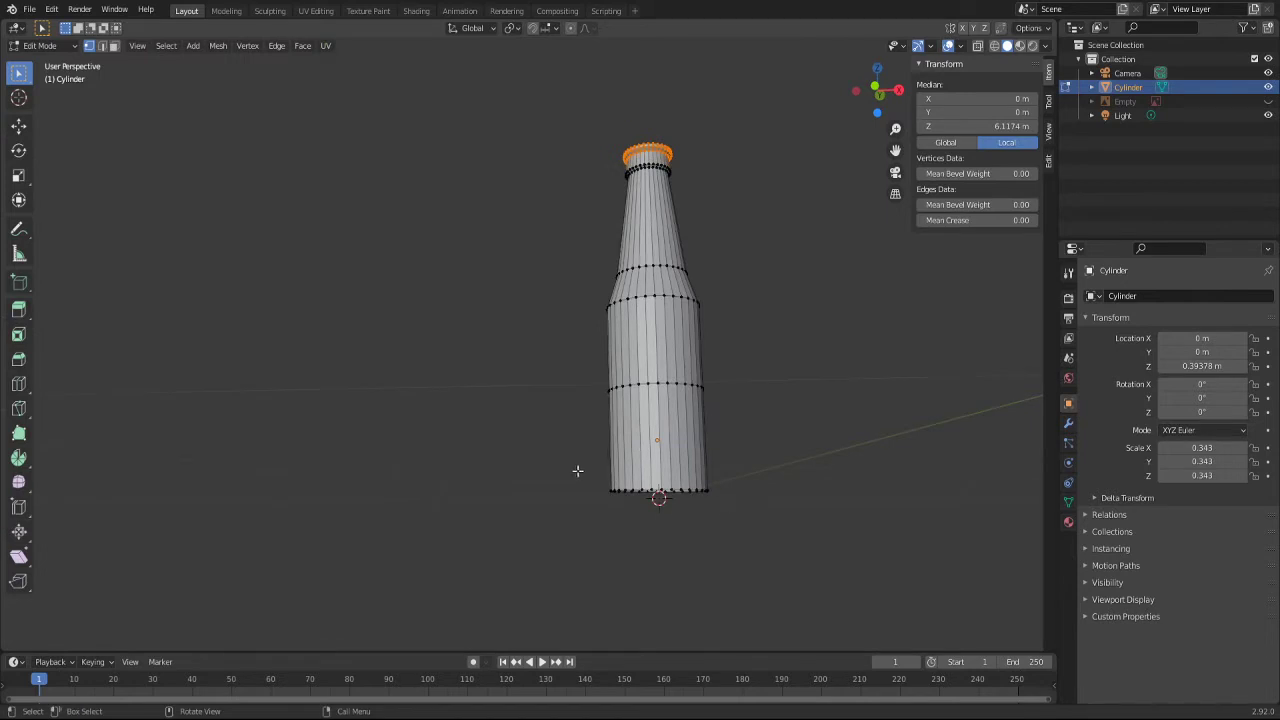
drag(577, 470, 757, 543)
mouse_move(757, 543)
middle_down()
mouse_move(746, 500)
mouse_move(703, 449)
mouse_move(690, 520)
middle_up()
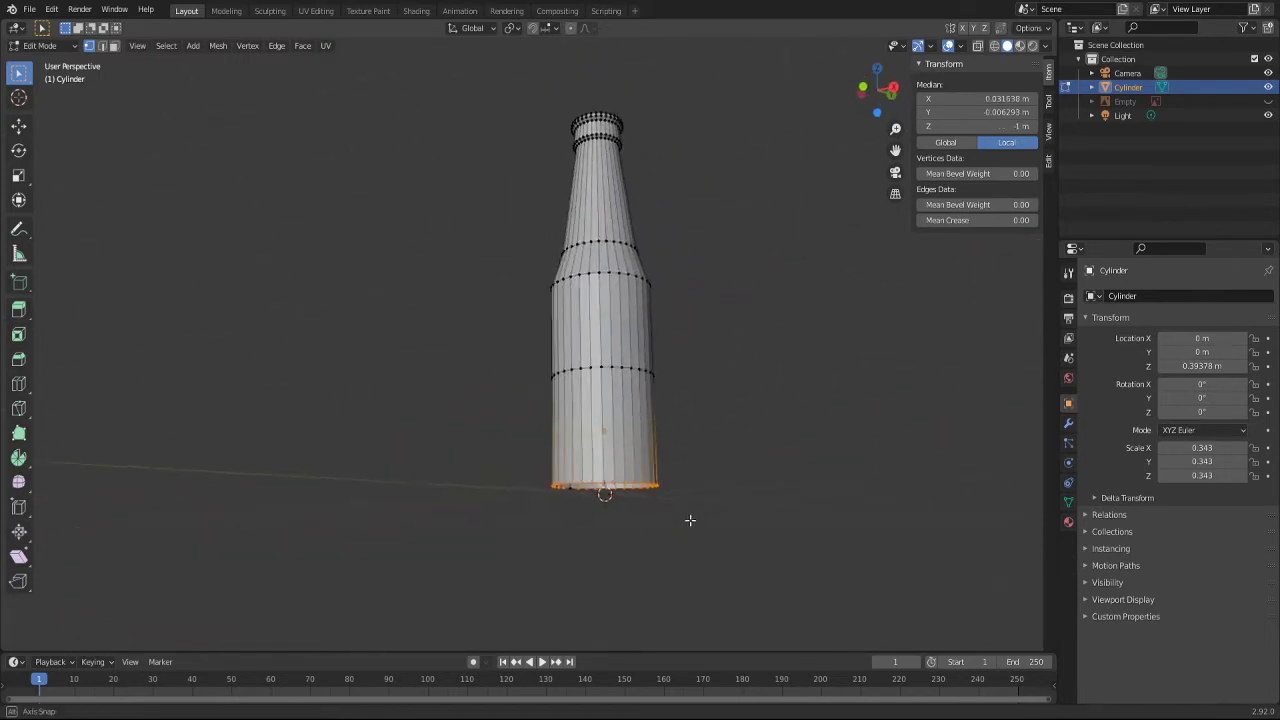
key(KP_Decimal)
middle_drag(514, 449, 517, 455)
alt+click(507, 499)
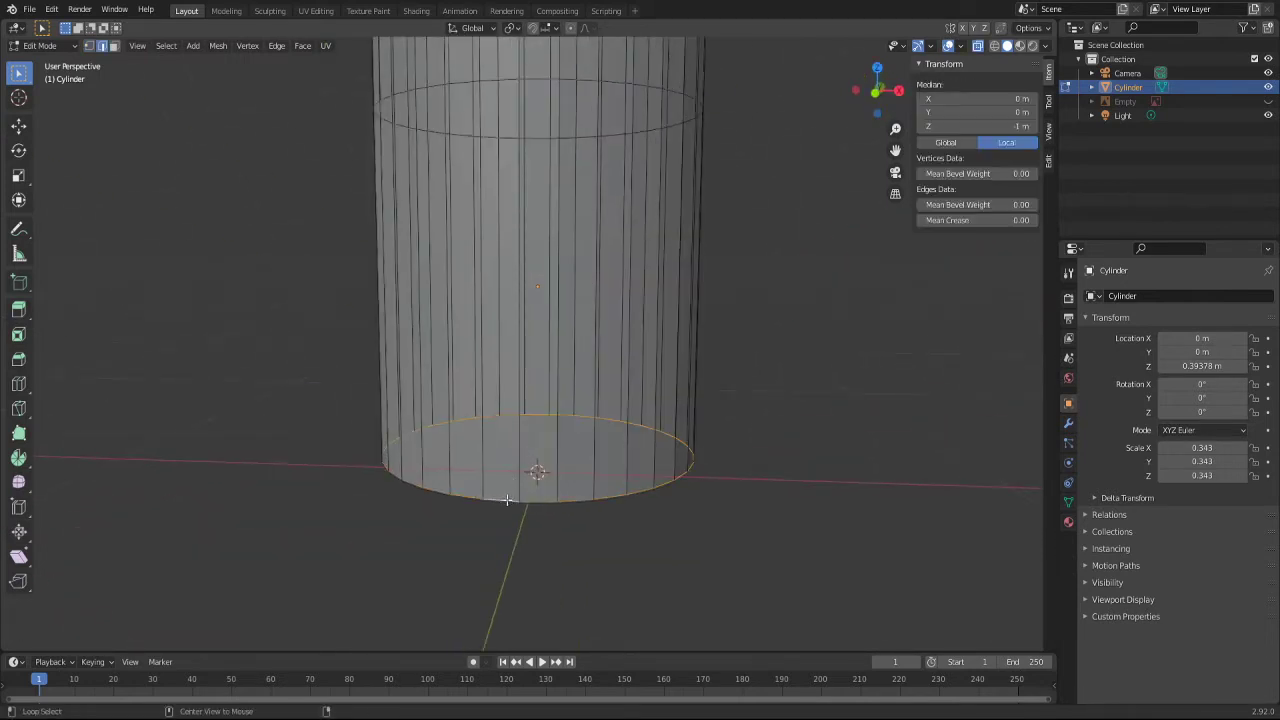
mouse_move(507, 499)
middle_down()
mouse_move(500, 557)
mouse_move(467, 413)
middle_up()
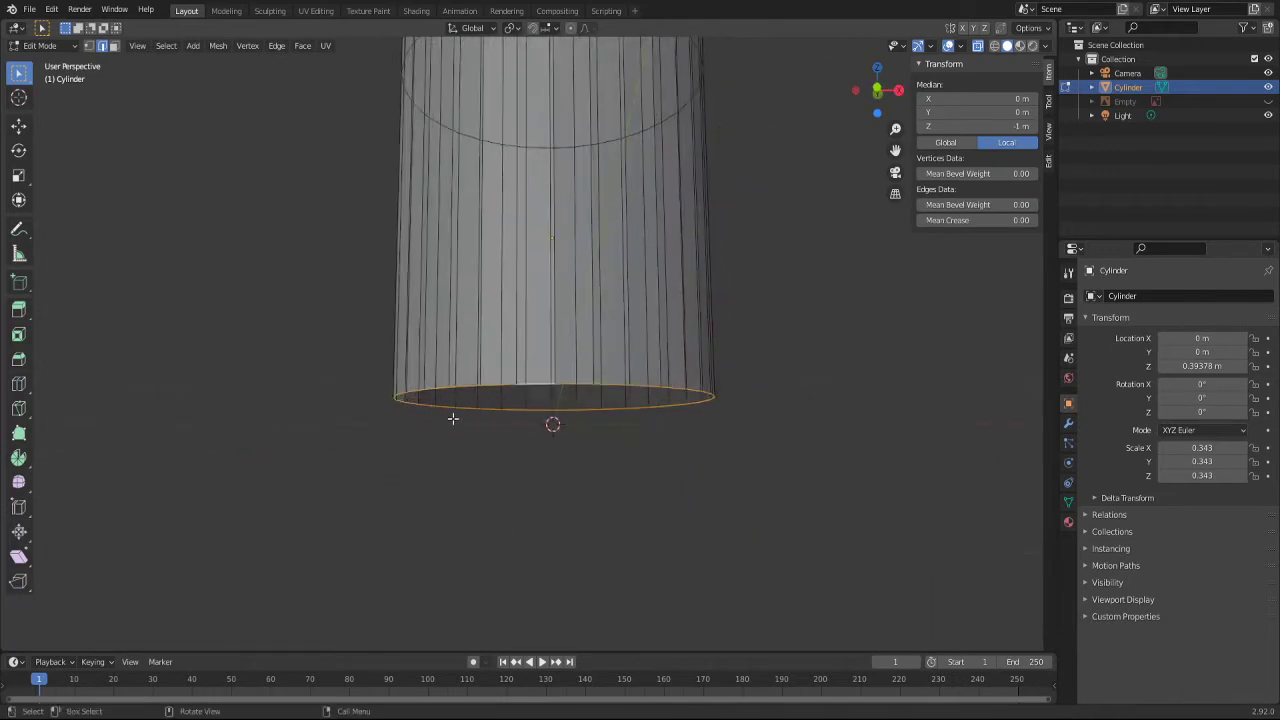
Step: Extrude the bottom ring slightly downward and scale it to 0.895
key(g)
key(z)
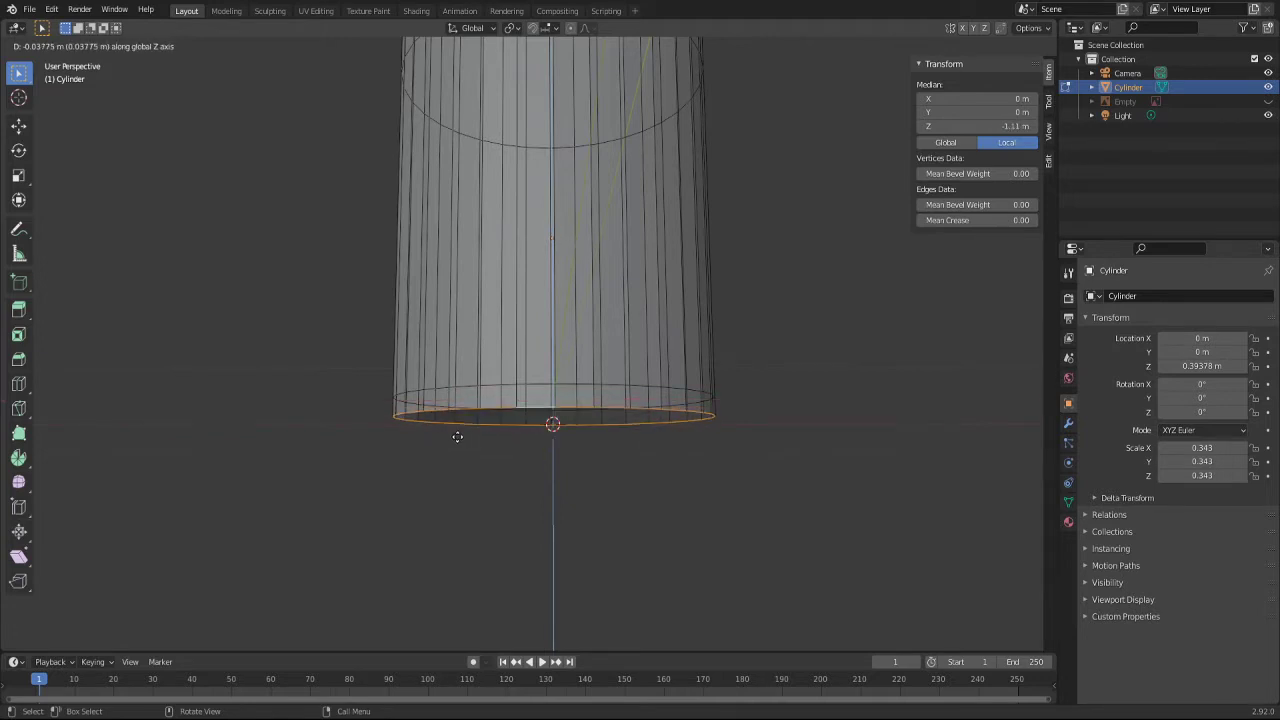
click(459, 436)
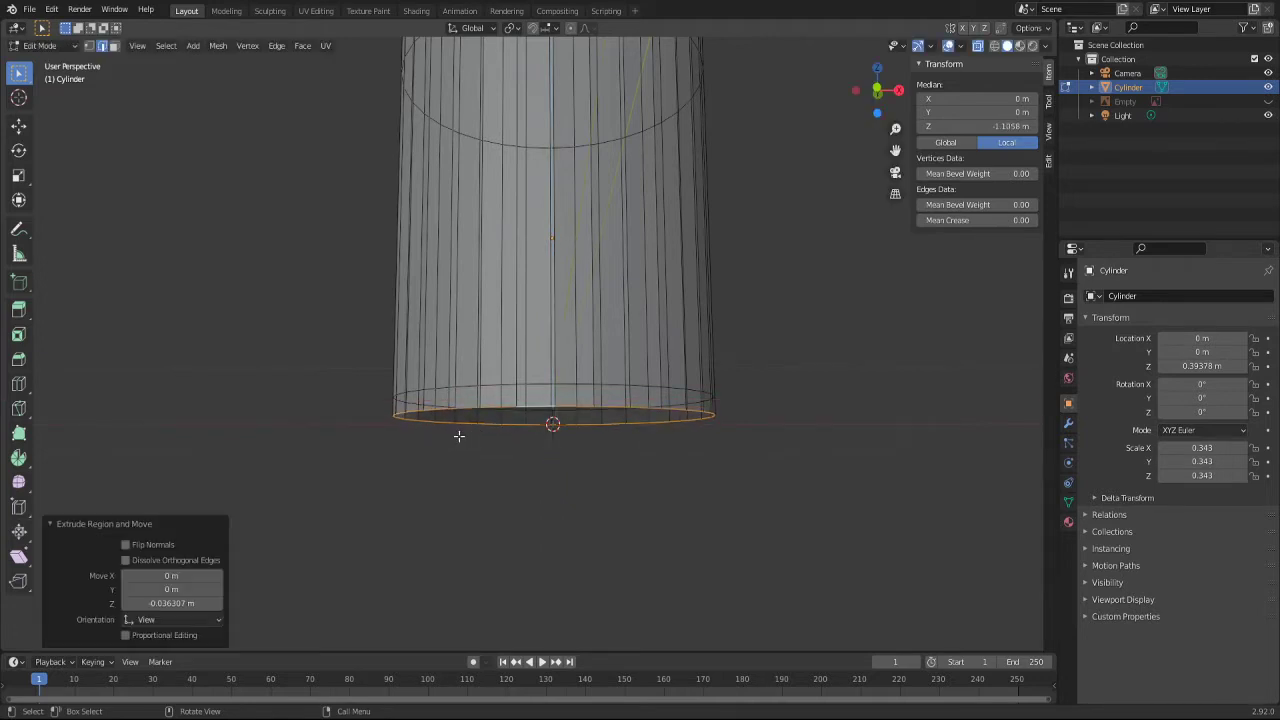
key(s)
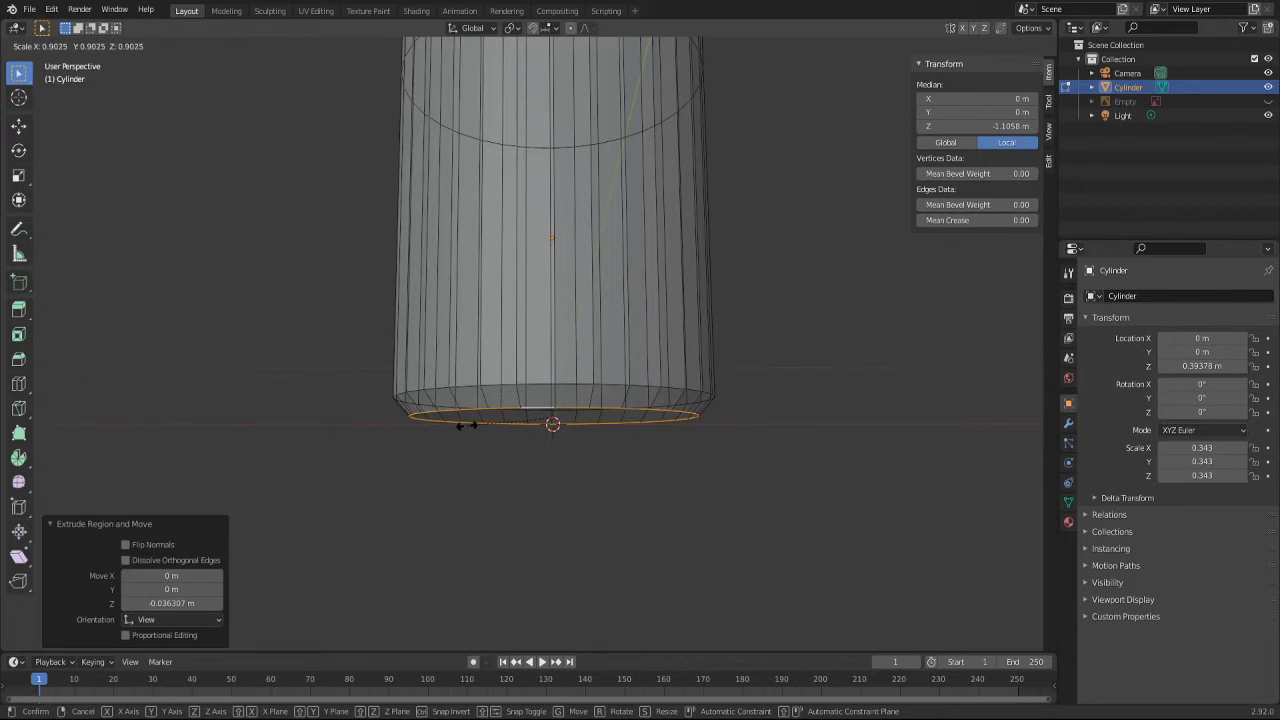
click(466, 424)
Step: Form a smaller inner ring at 0.612 scale across the base and select it alone
middle_drag(466, 424, 459, 391)
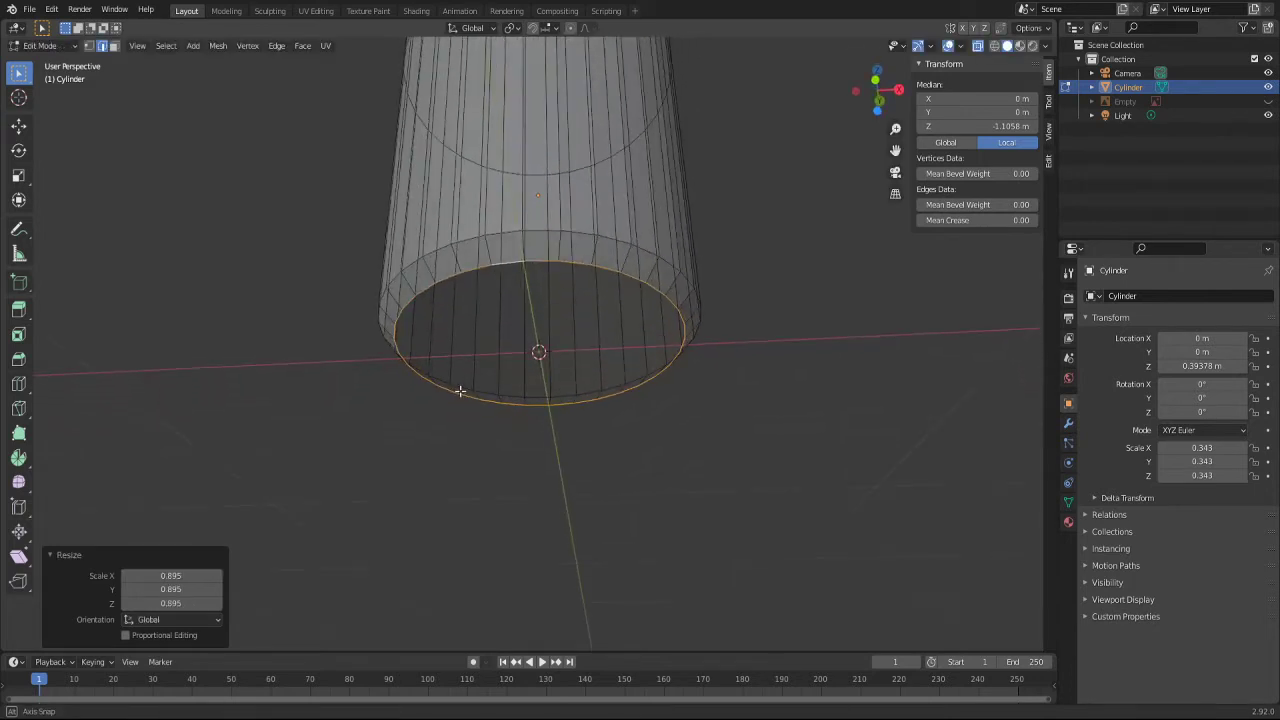
key(s)
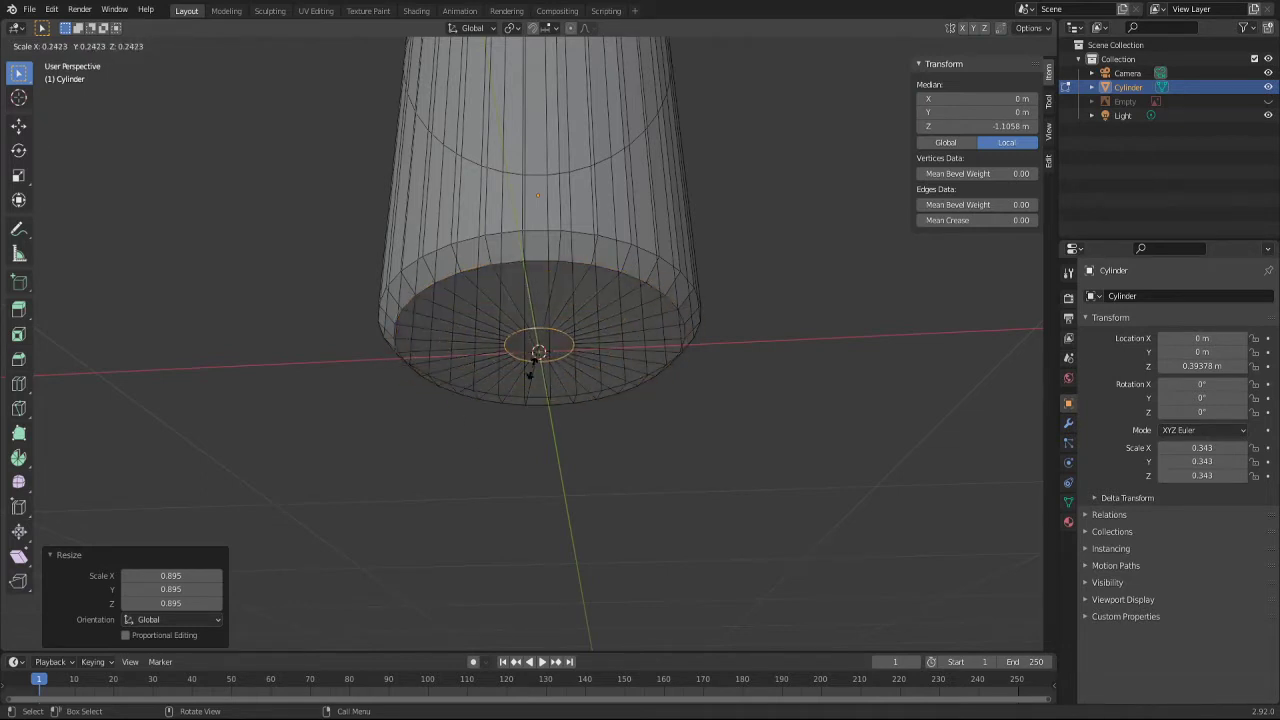
click(537, 405)
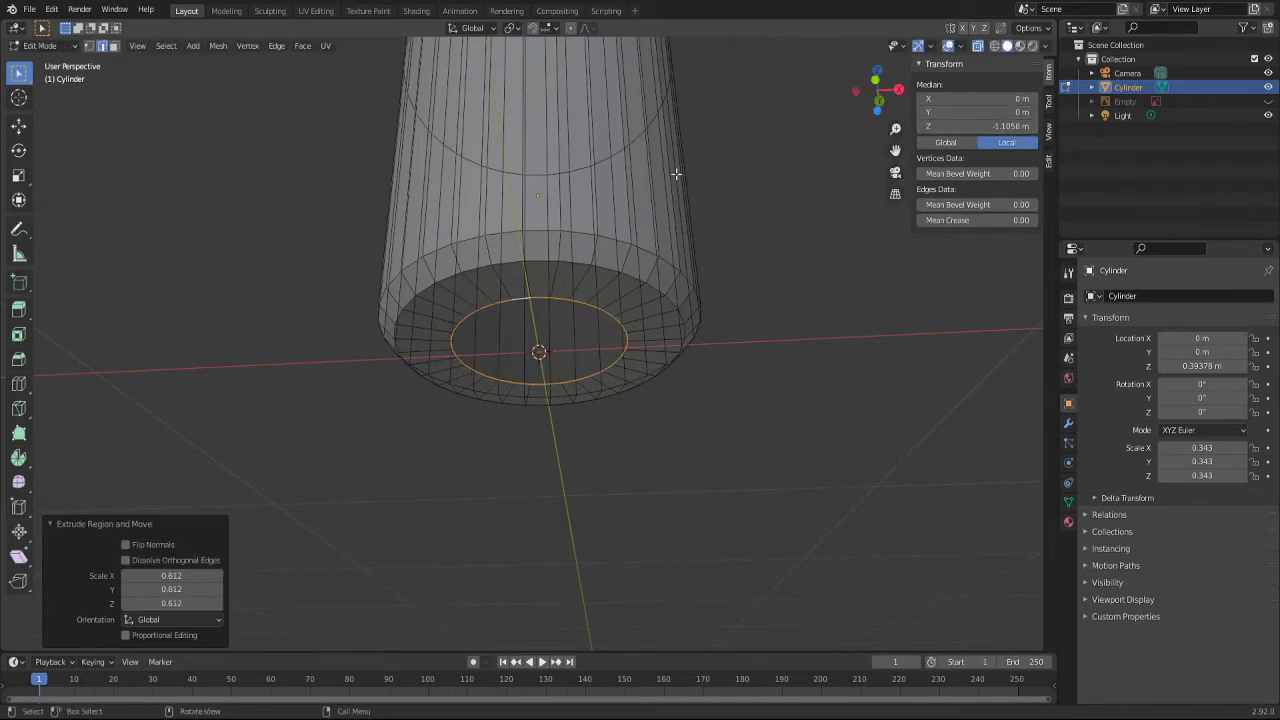
middle_drag(512, 363, 520, 299)
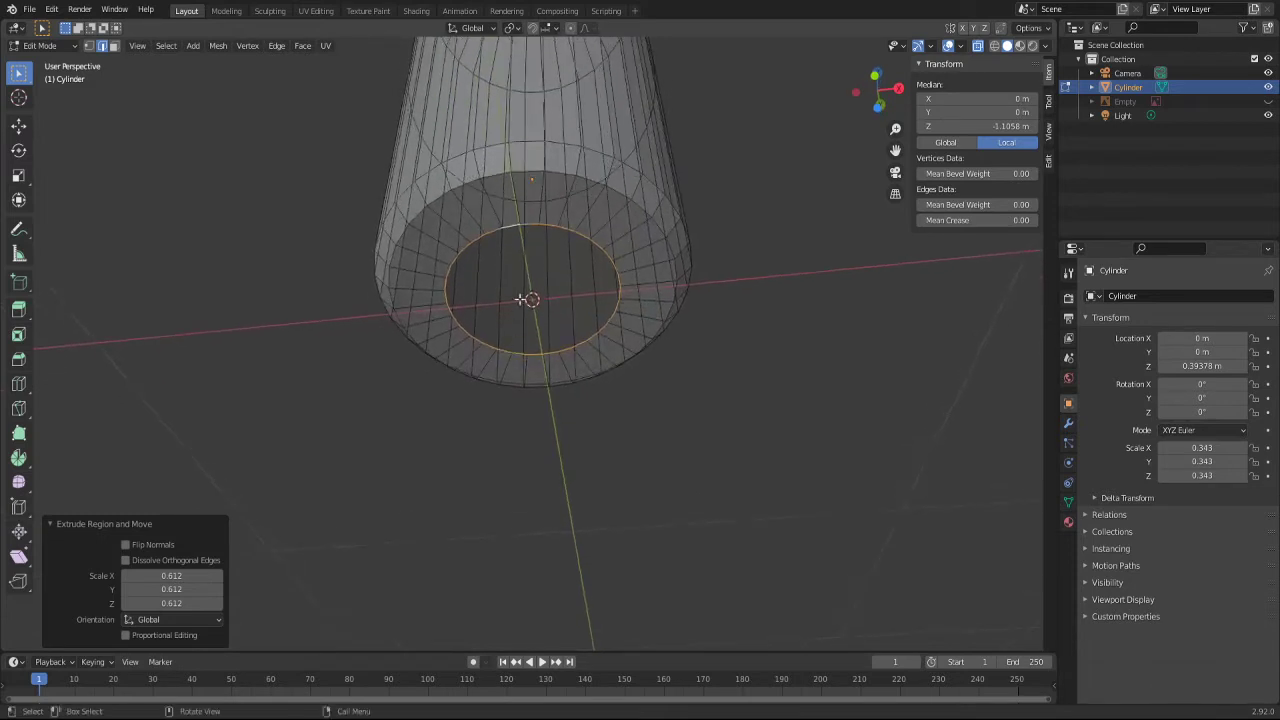
alt+click(510, 227)
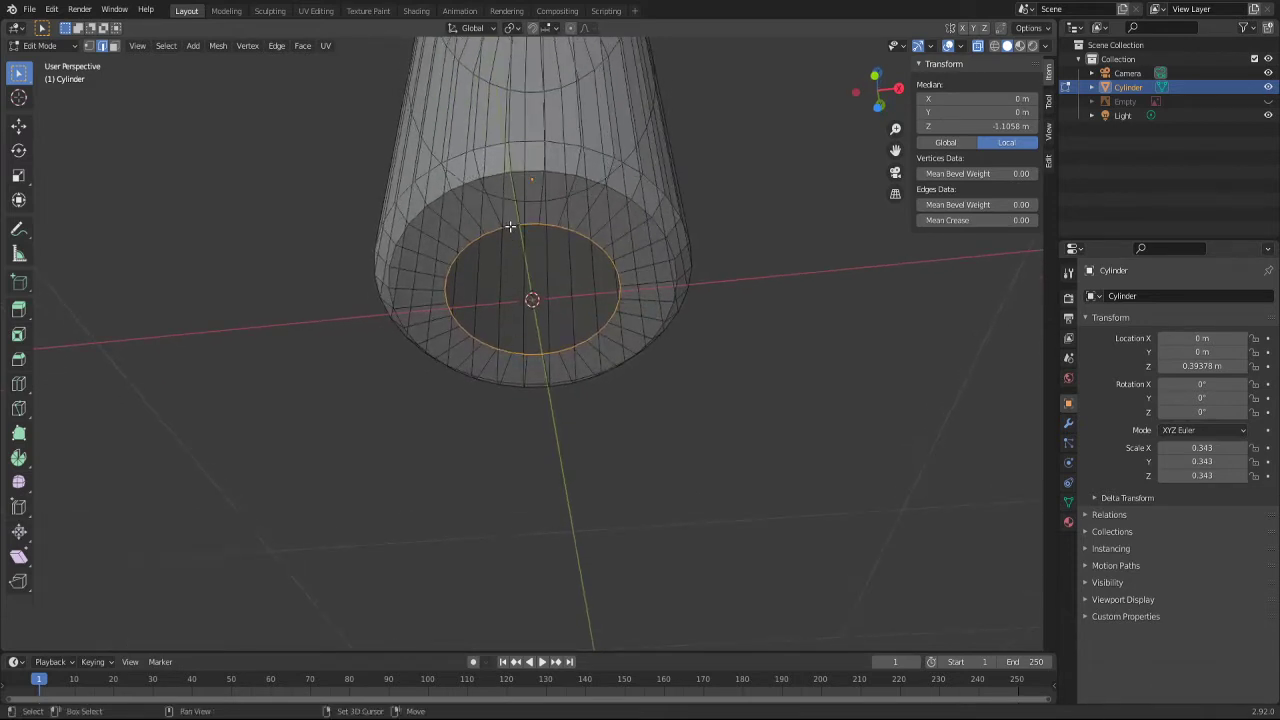
shift+click(549, 352)
shift+click(548, 343)
shift+click(551, 354)
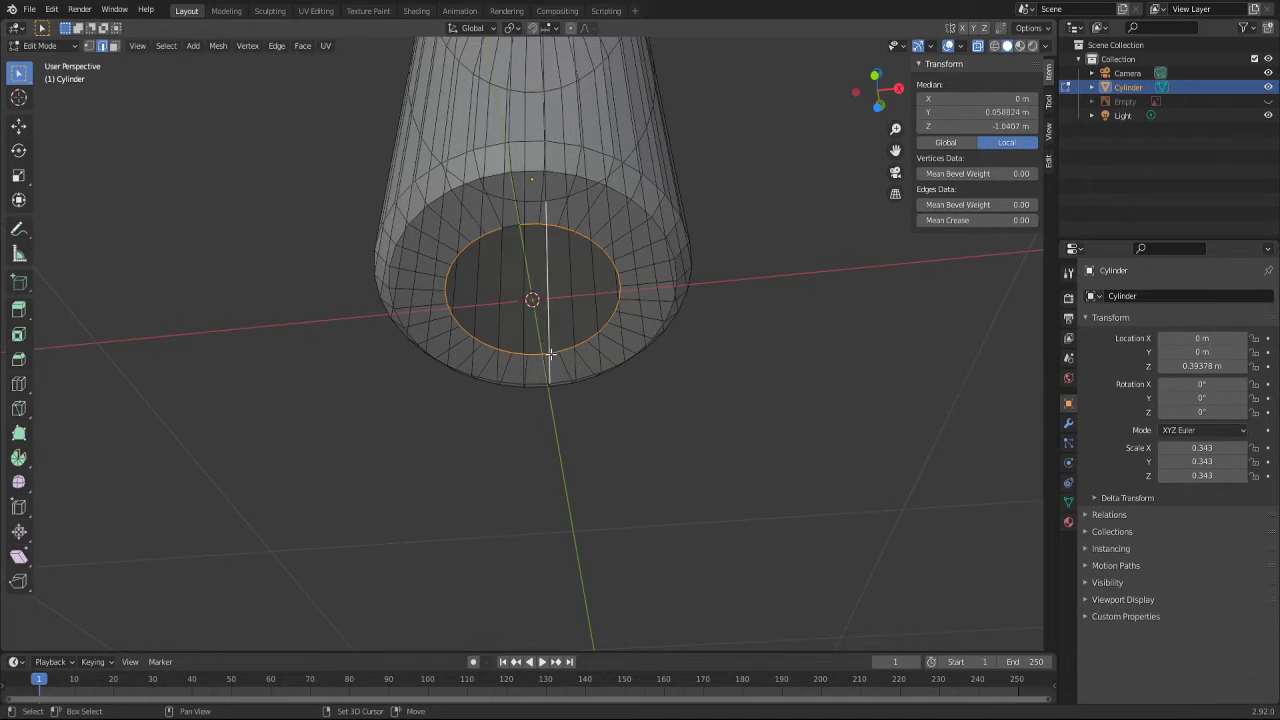
Step: Close the bottle's base by bridging the bottom rings with Bridge Edge Loops
shift+click(548, 342)
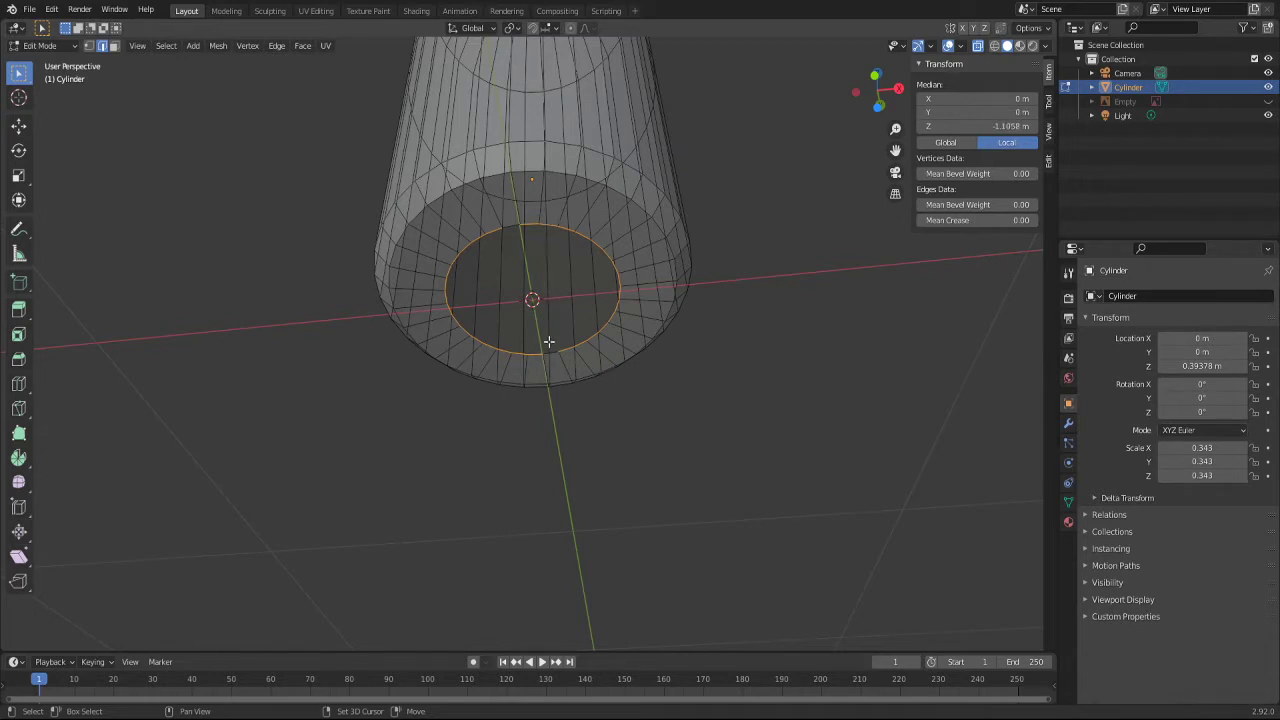
key(ctrl+e)
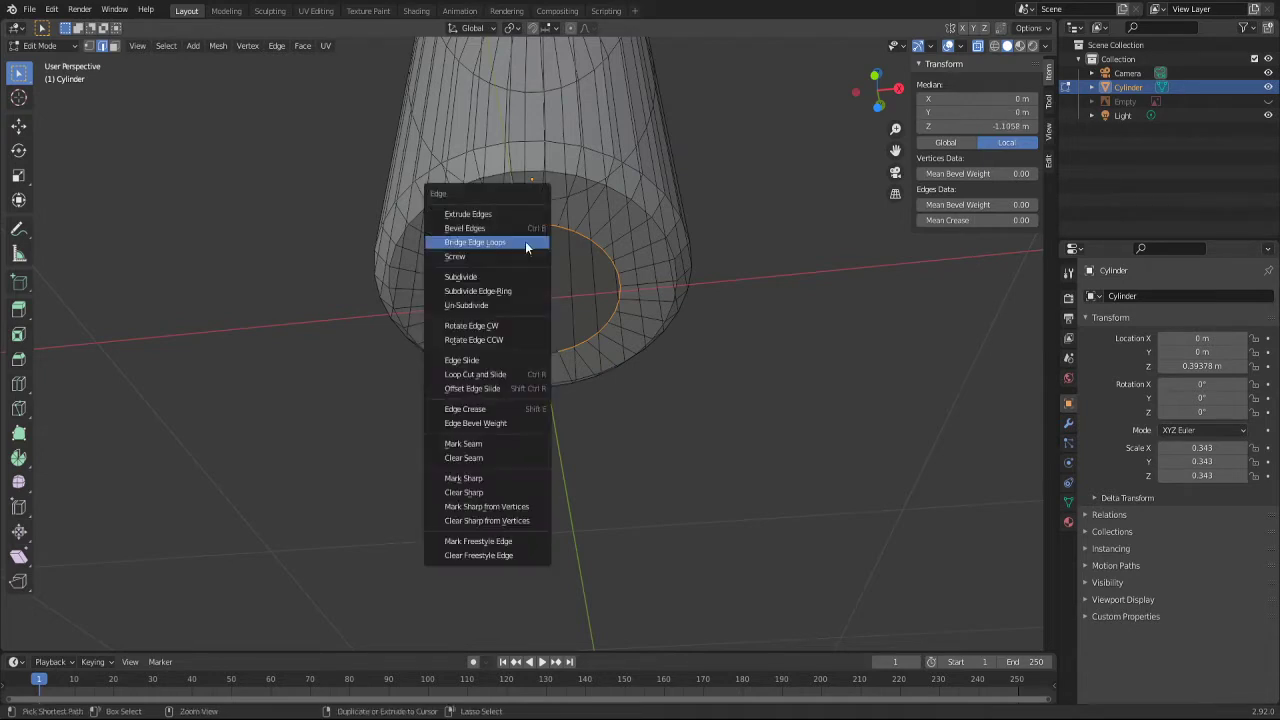
click(490, 244)
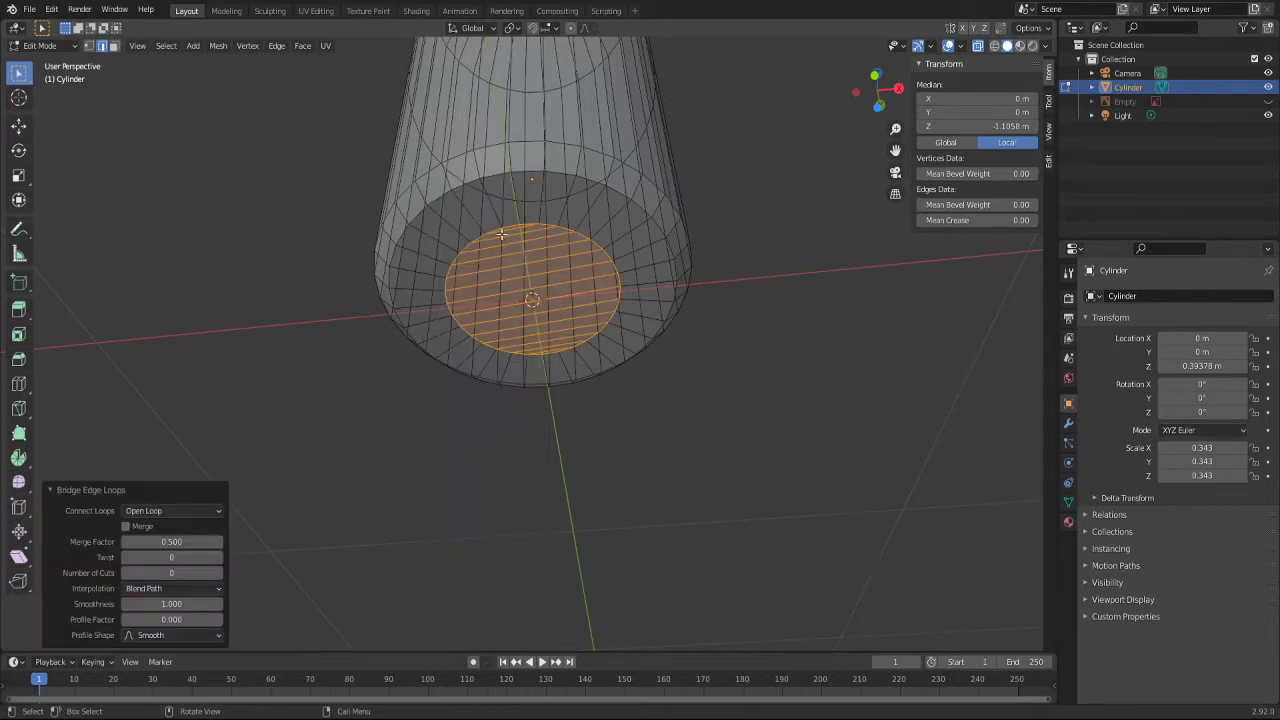
middle_drag(289, 263, 294, 346)
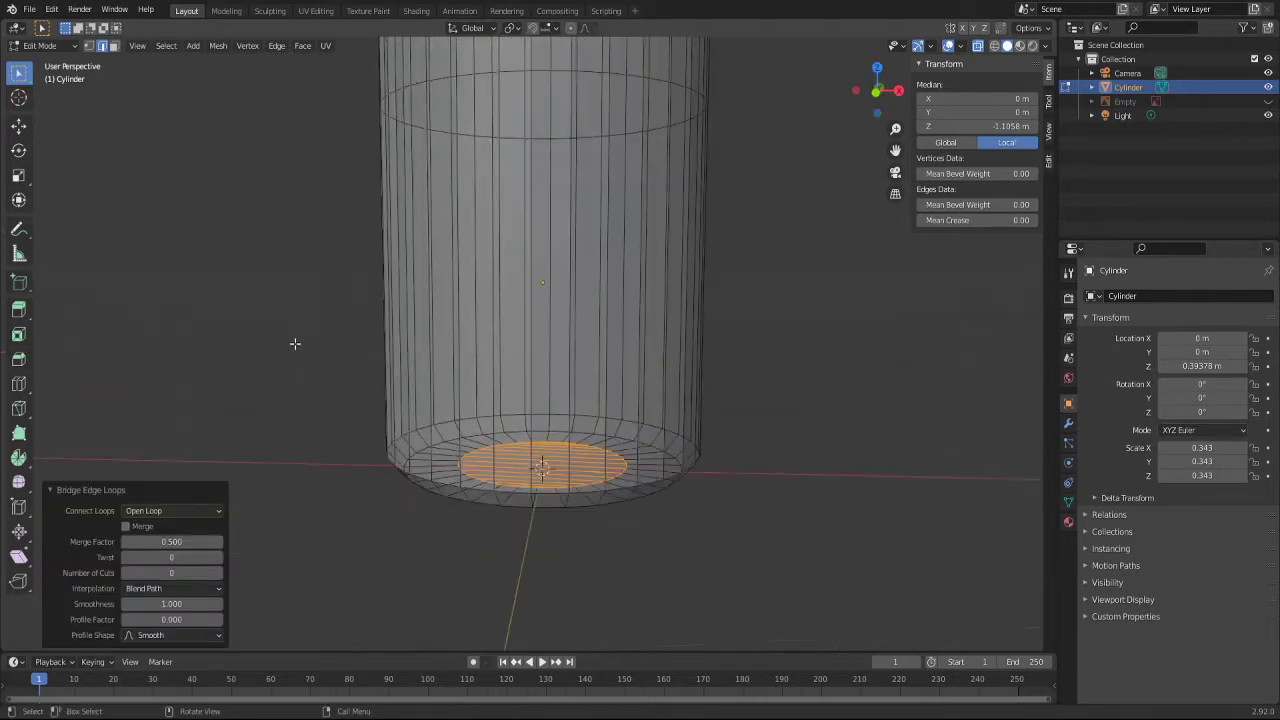
scroll(294, 346, down, 2)
mouse_move(374, 246)
middle_down()
mouse_move(397, 293)
mouse_move(451, 217)
middle_up()
scroll(423, 294, down, 3)
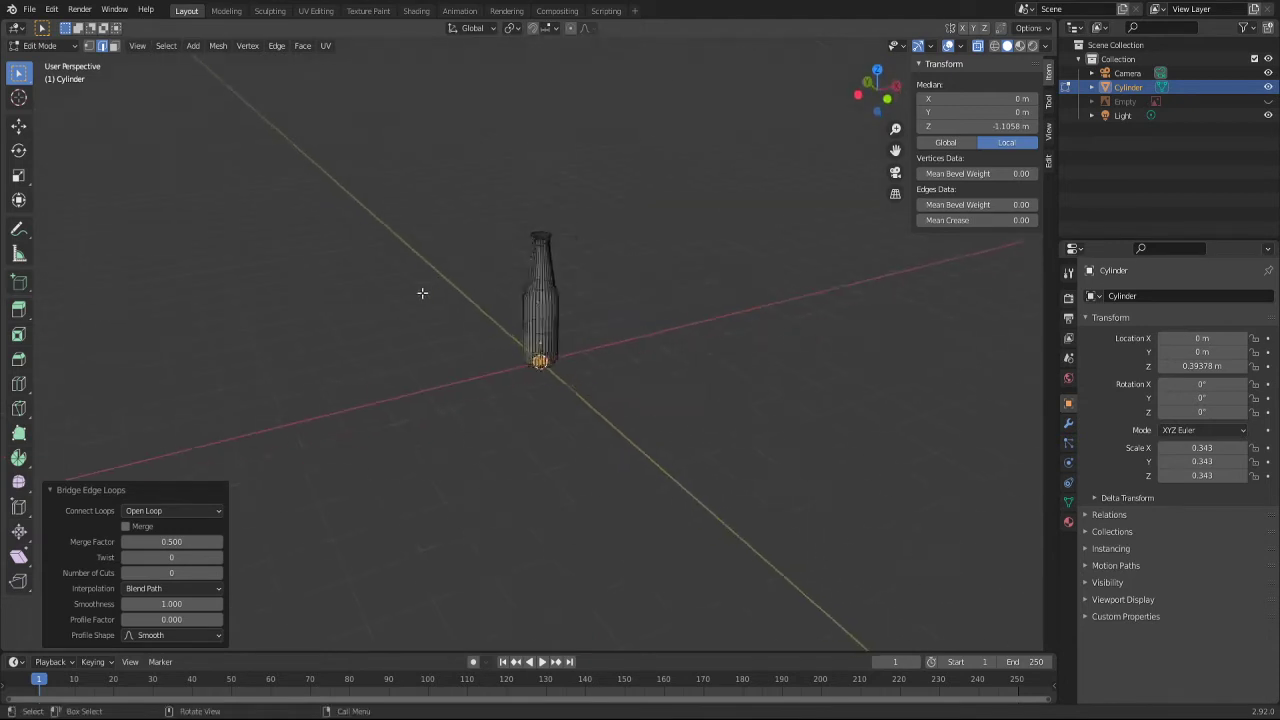
Step: Orbit to inspect the closed bottle, then bring up its Add Modifier list
mouse_move(423, 294)
middle_down()
mouse_move(503, 294)
mouse_move(486, 336)
mouse_move(463, 333)
middle_up()
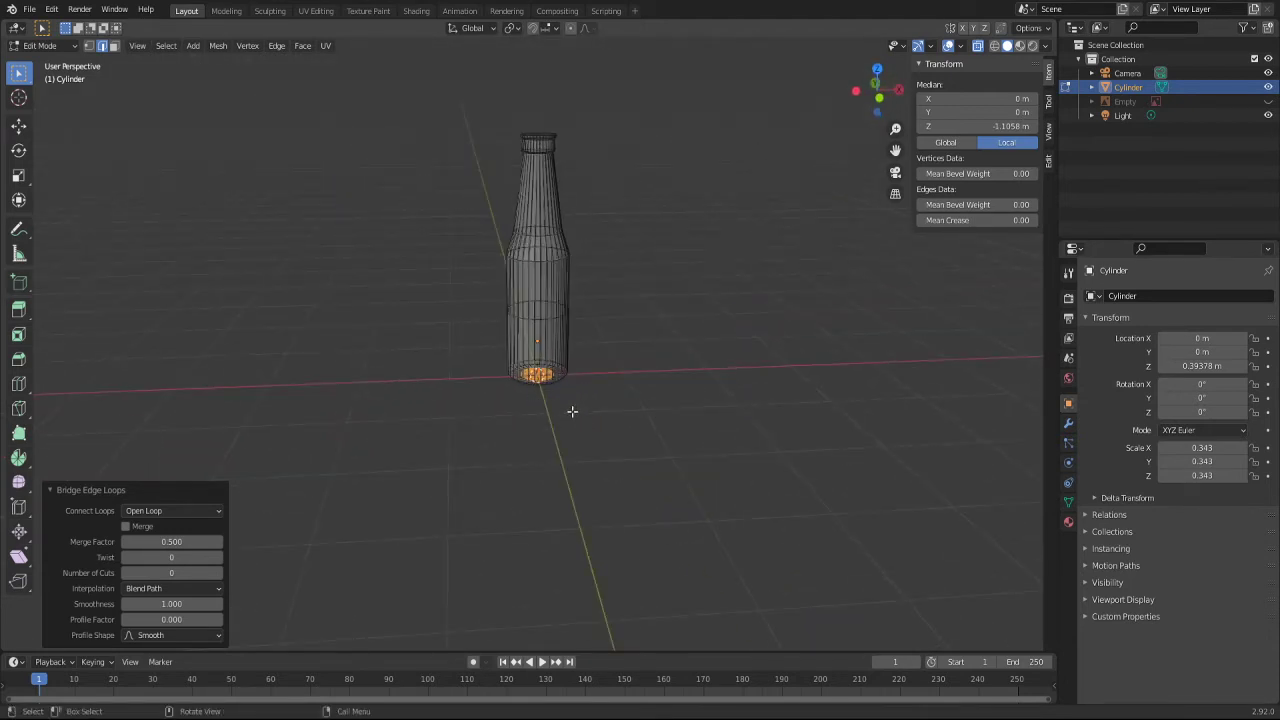
mouse_move(569, 416)
middle_down()
mouse_move(494, 380)
mouse_move(600, 477)
middle_up()
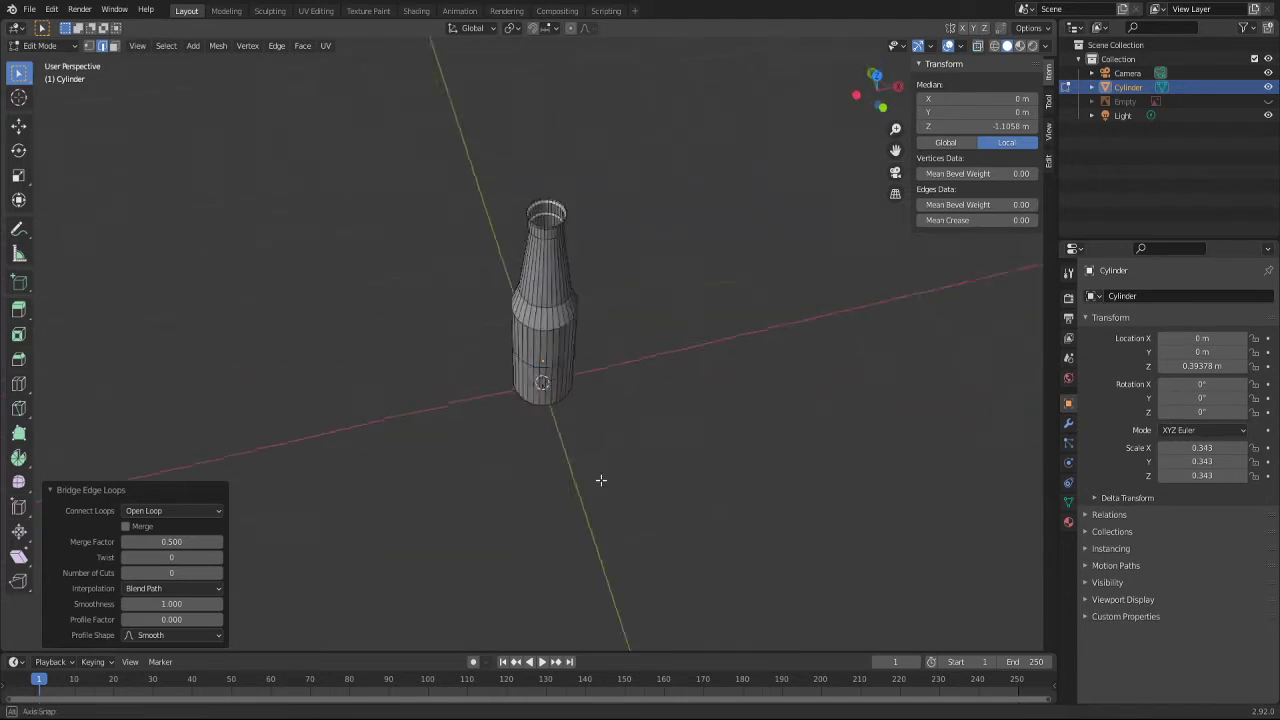
scroll(594, 413, down, 2)
scroll(594, 413, up, 5)
mouse_move(594, 413)
middle_down()
mouse_move(577, 391)
mouse_move(651, 391)
mouse_move(646, 320)
mouse_move(648, 346)
middle_up()
scroll(657, 434, down, 2)
scroll(634, 357, down, 4)
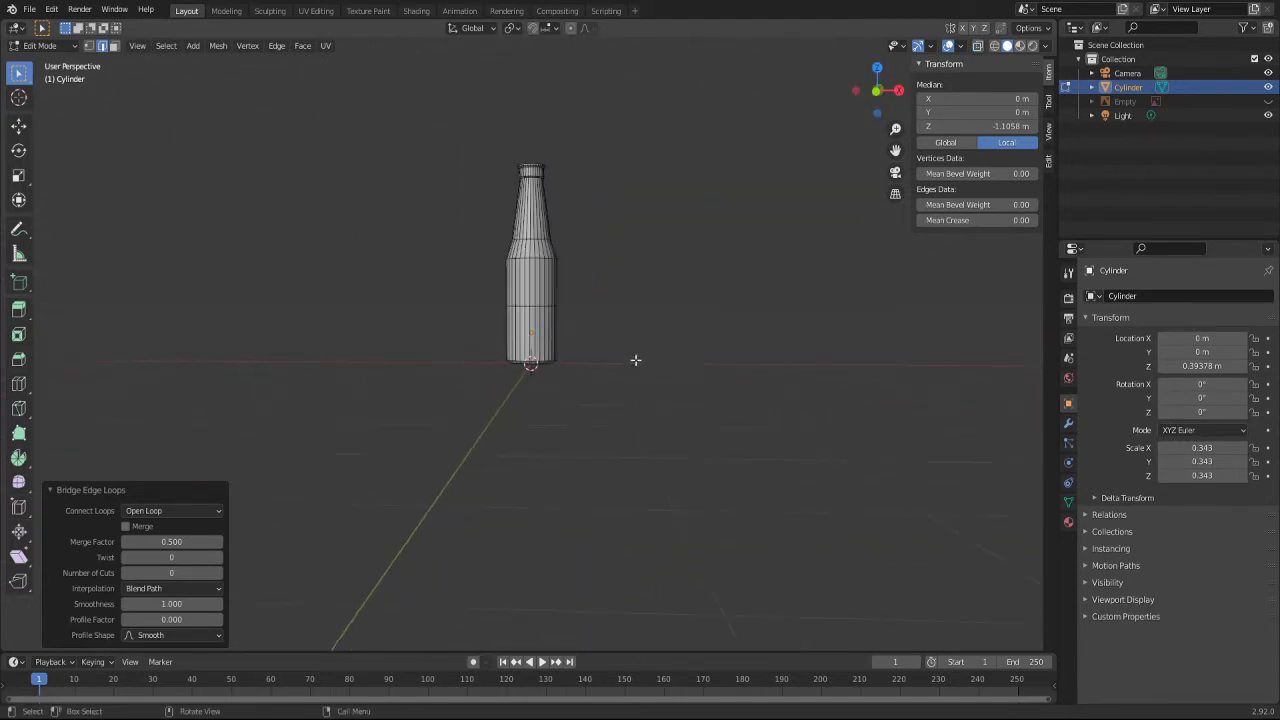
scroll(629, 233, up, 5)
mouse_move(574, 232)
middle_down()
mouse_move(583, 283)
mouse_move(543, 266)
mouse_move(575, 264)
middle_up()
scroll(591, 265, down, 1)
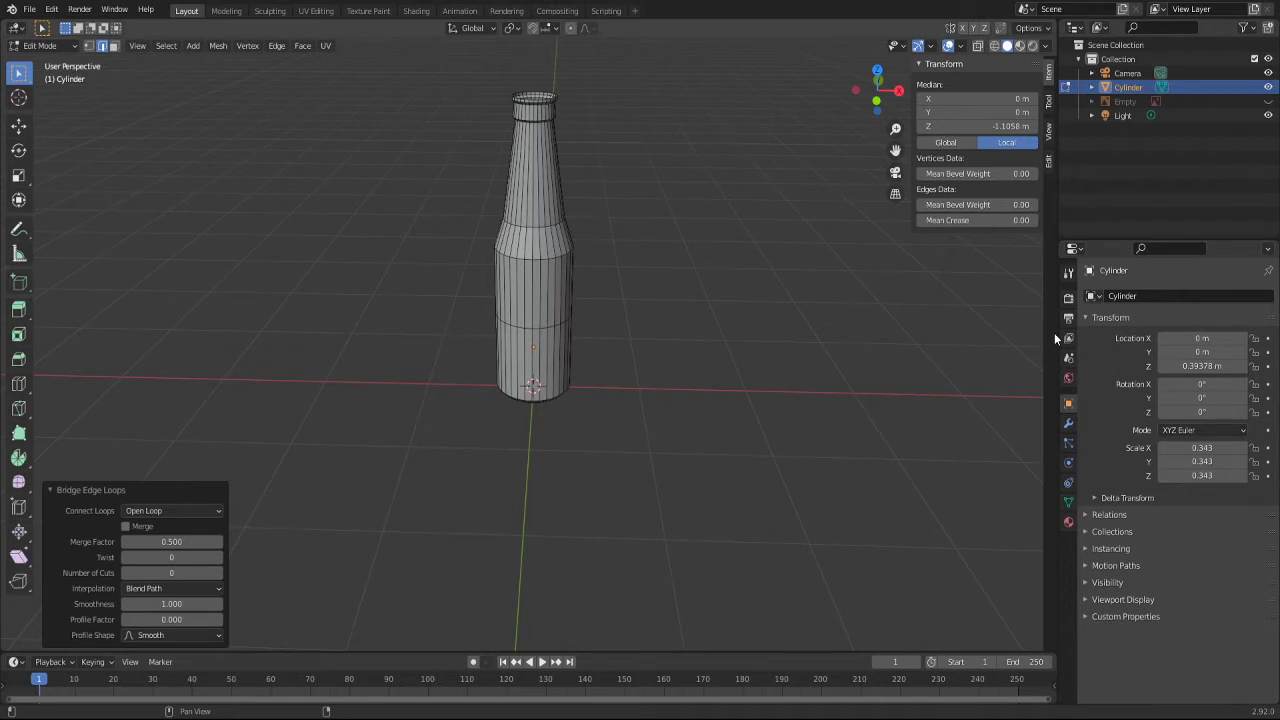
click(1068, 424)
click(1128, 300)
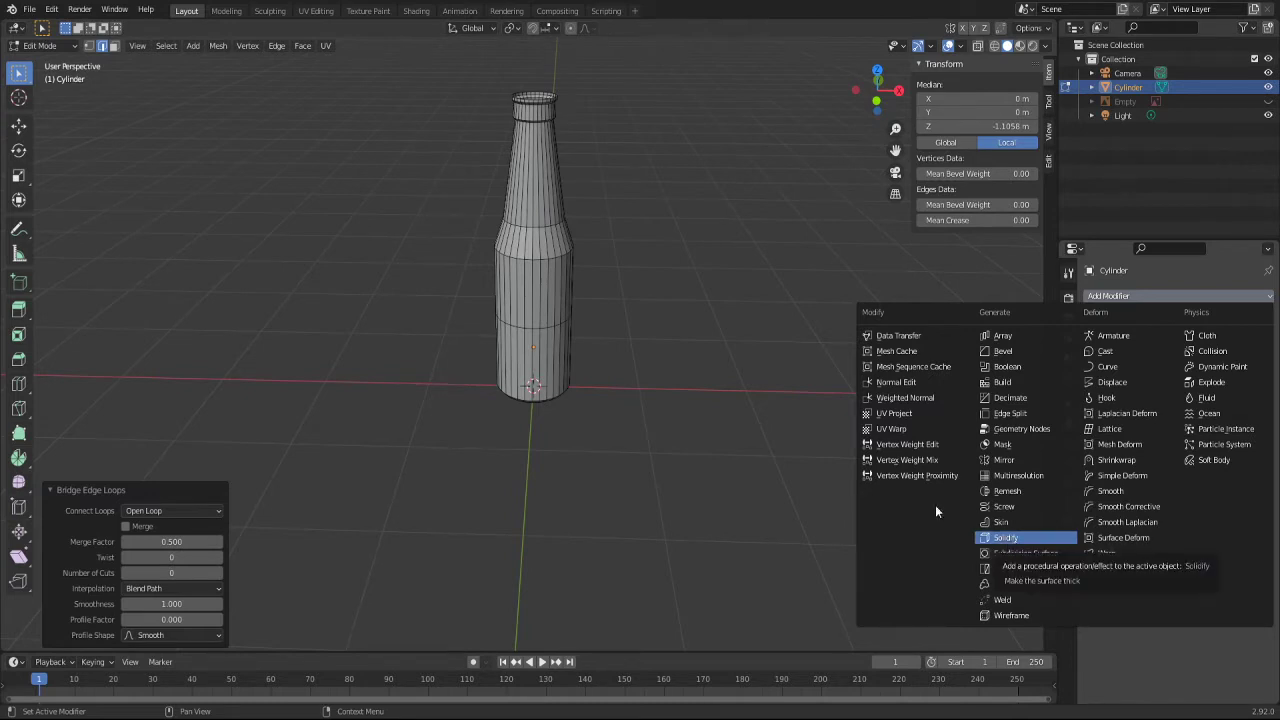
Step: Add a Solidify modifier, try 0.15 m thickness, then settle on 0.12 m with offset -1
mouse_move(677, 263)
middle_down()
mouse_move(661, 390)
mouse_move(656, 340)
middle_up()
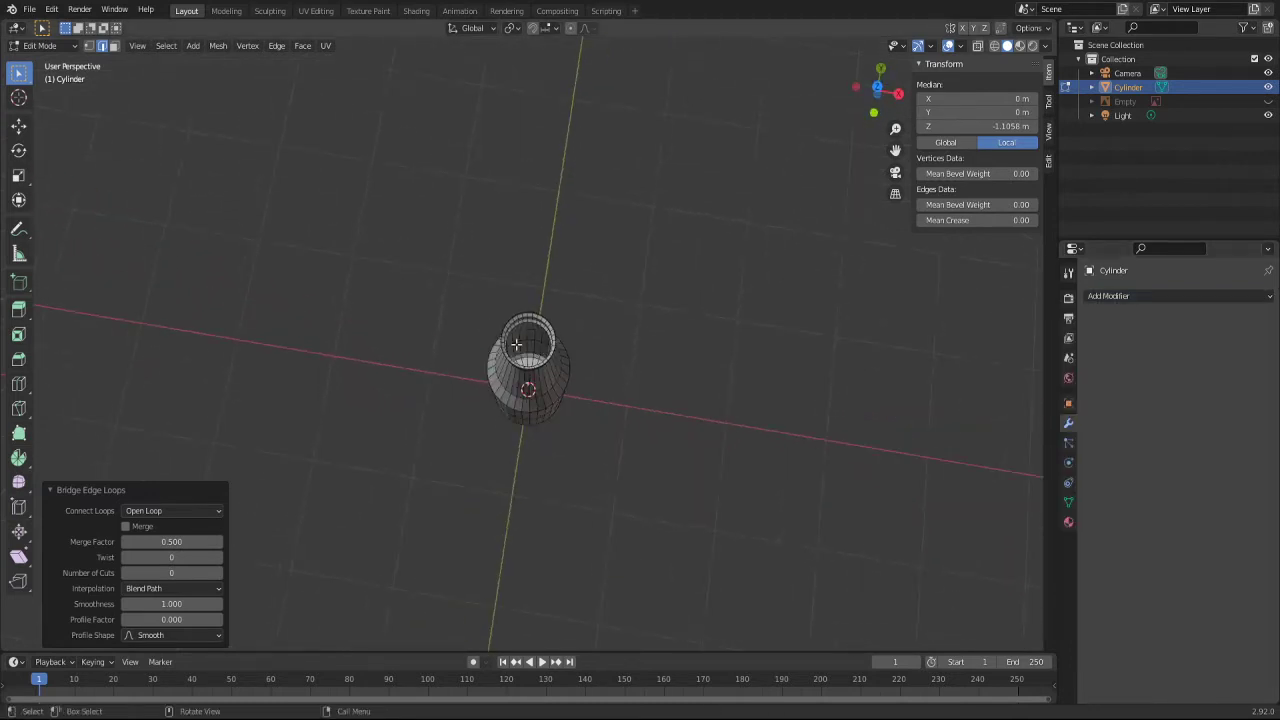
middle_drag(516, 344, 846, 309)
click(1146, 295)
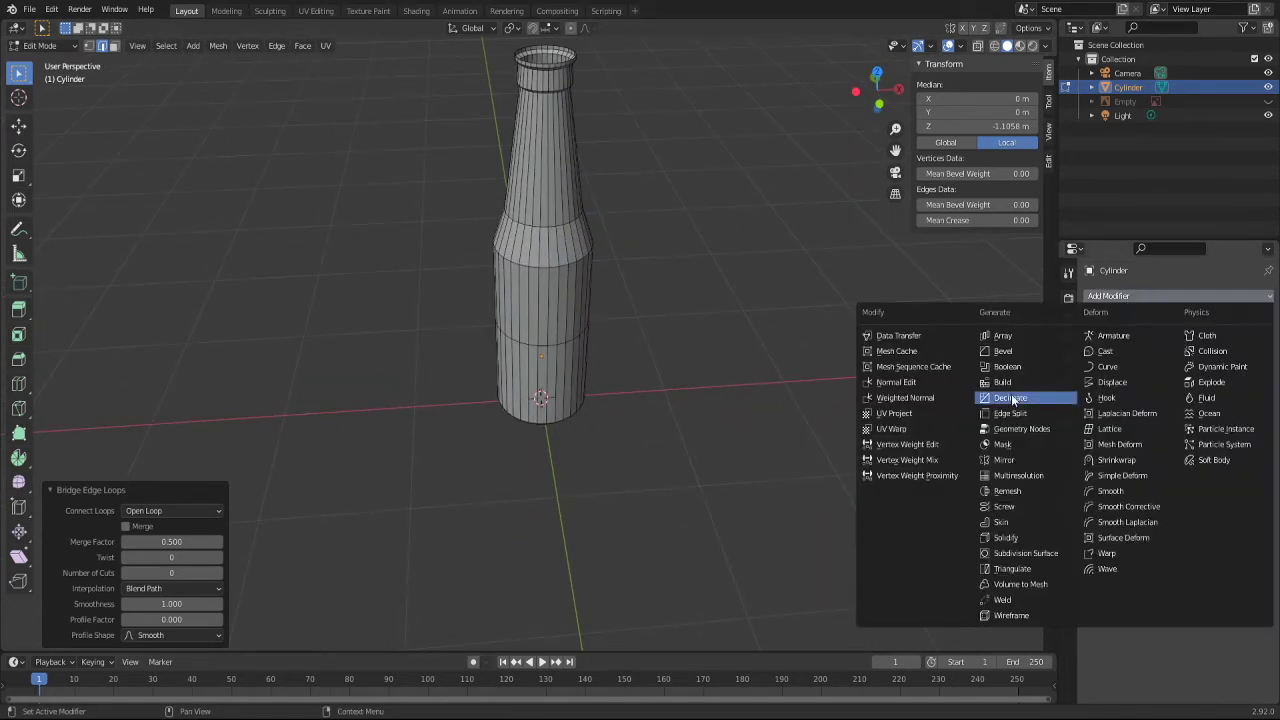
click(997, 541)
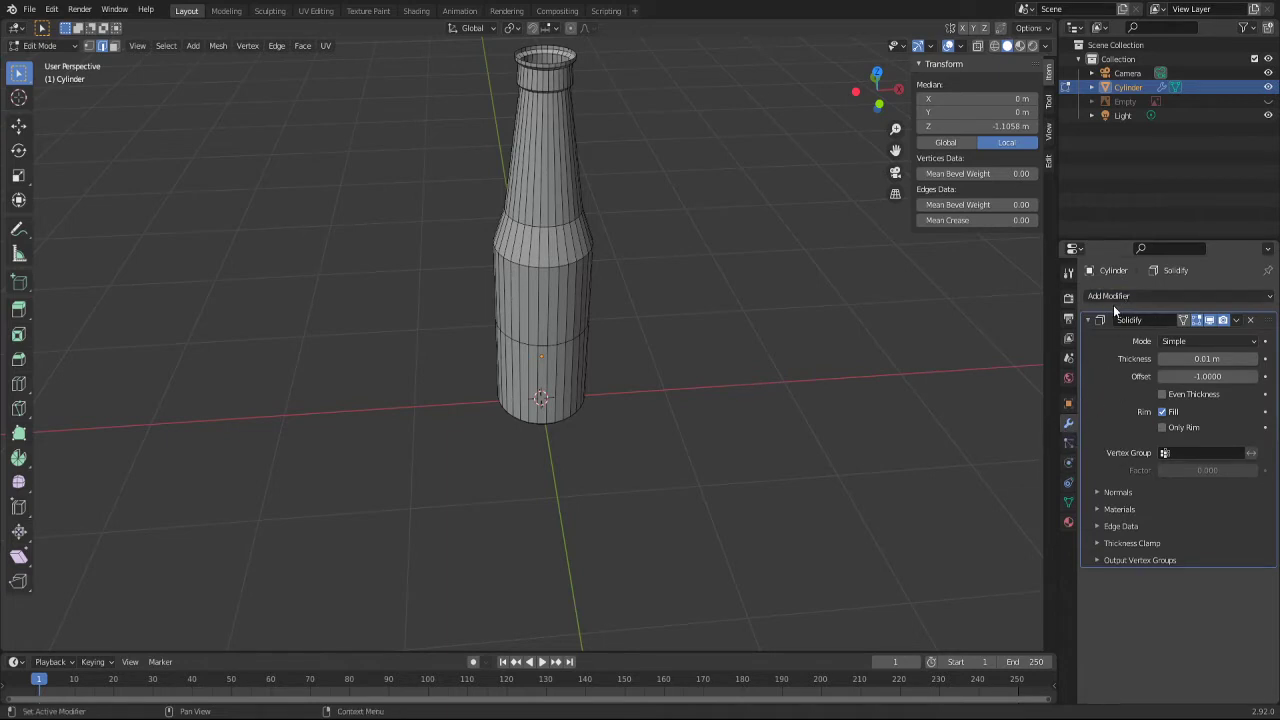
mouse_move(637, 105)
middle_down()
mouse_move(620, 197)
mouse_move(623, 180)
mouse_move(528, 206)
mouse_move(591, 206)
middle_up()
scroll(623, 180, up, 4)
scroll(554, 250, up, 3)
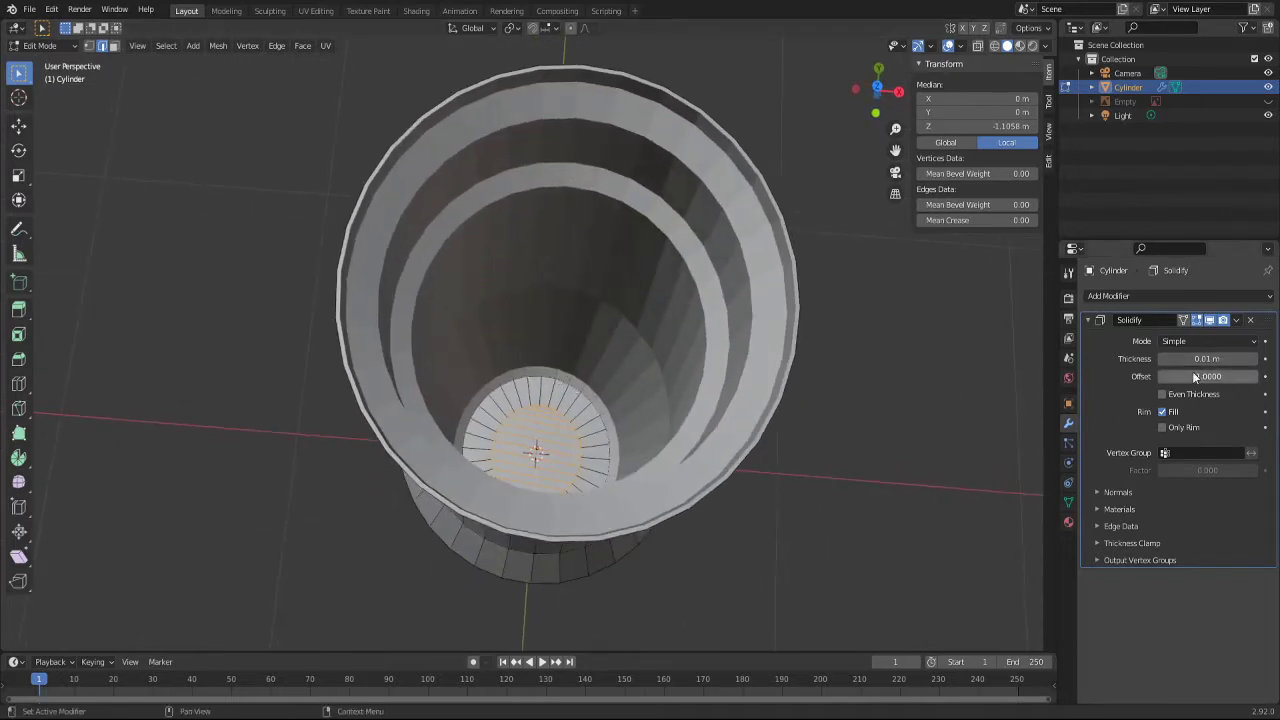
drag(1197, 358, 1240, 358)
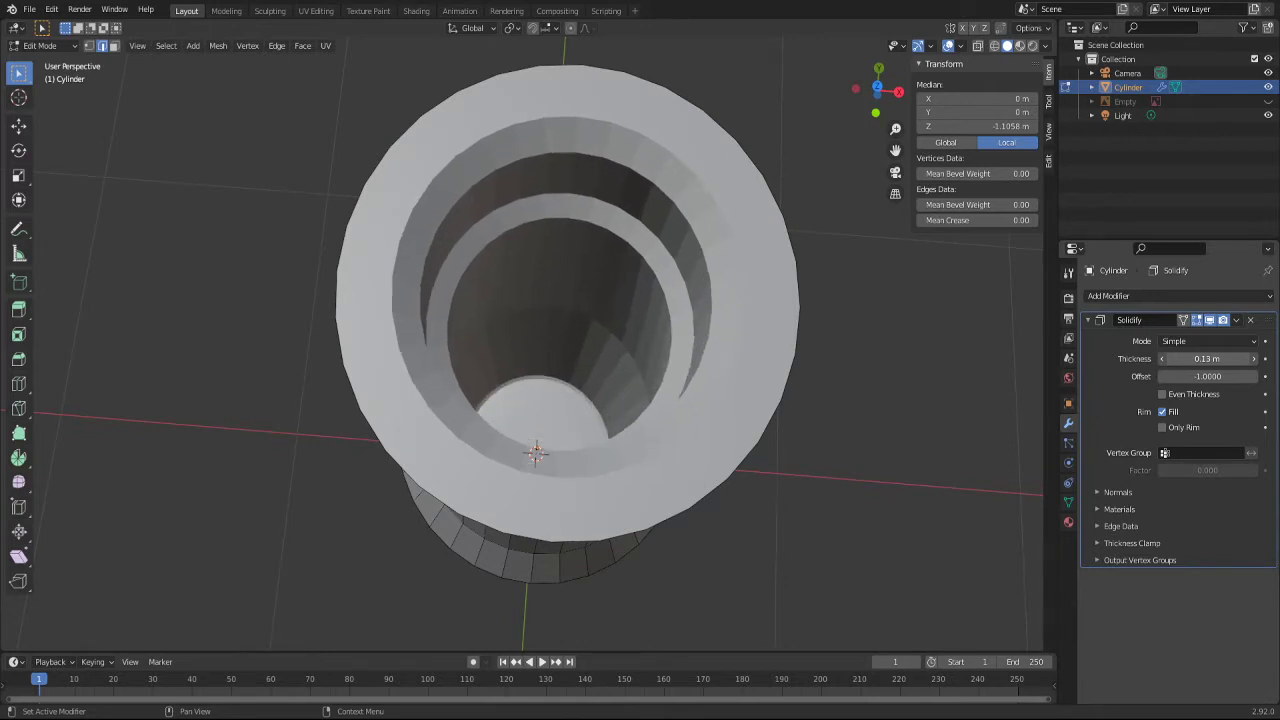
drag(1207, 358, 1190, 358)
mouse_move(896, 377)
middle_down()
mouse_move(837, 294)
mouse_move(674, 294)
mouse_move(715, 323)
mouse_move(789, 306)
mouse_move(794, 266)
mouse_move(770, 318)
mouse_move(769, 223)
mouse_move(663, 300)
mouse_move(739, 346)
mouse_move(743, 389)
mouse_move(780, 309)
mouse_move(726, 214)
mouse_move(739, 226)
middle_up()
scroll(797, 291, down, 5)
Step: Toggle X-ray to view the bottle see-through and raise the Solidify thickness to 0.13 m
key(alt+z)
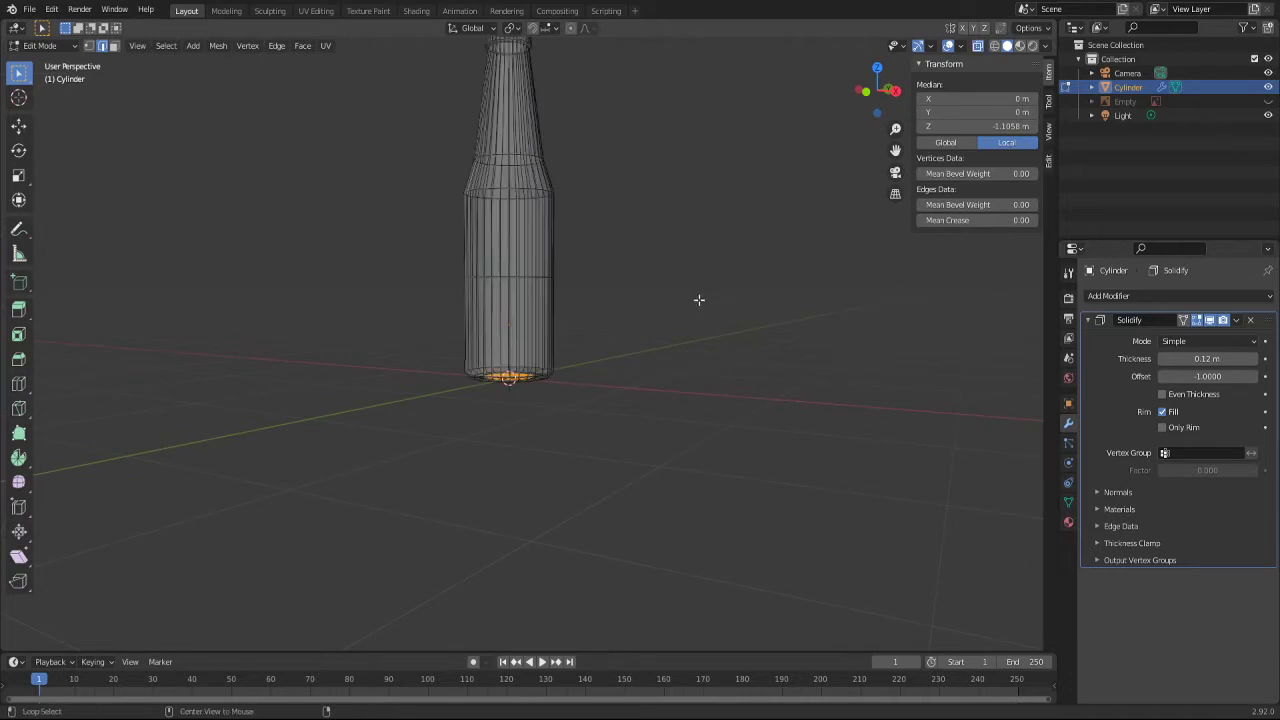
mouse_move(571, 369)
middle_down()
mouse_move(626, 369)
mouse_move(568, 346)
middle_up()
scroll(666, 440, up, 3)
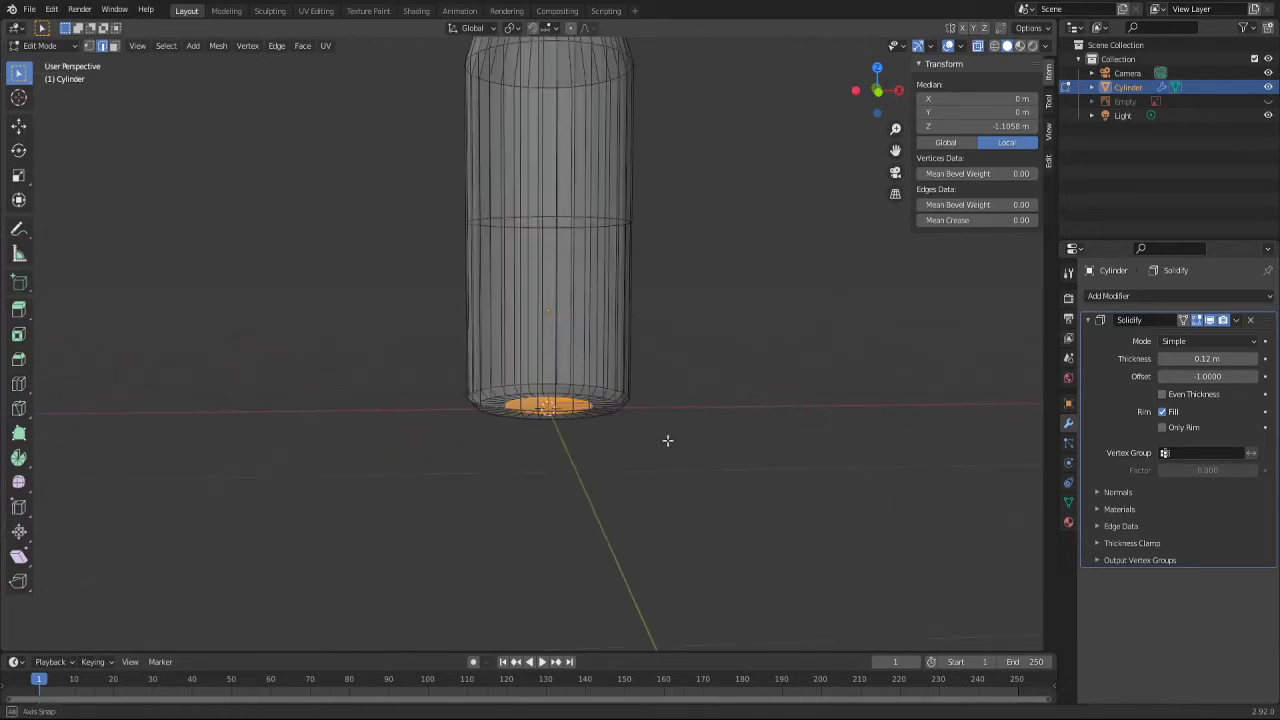
mouse_move(666, 440)
middle_down()
mouse_move(643, 417)
mouse_move(675, 434)
middle_up()
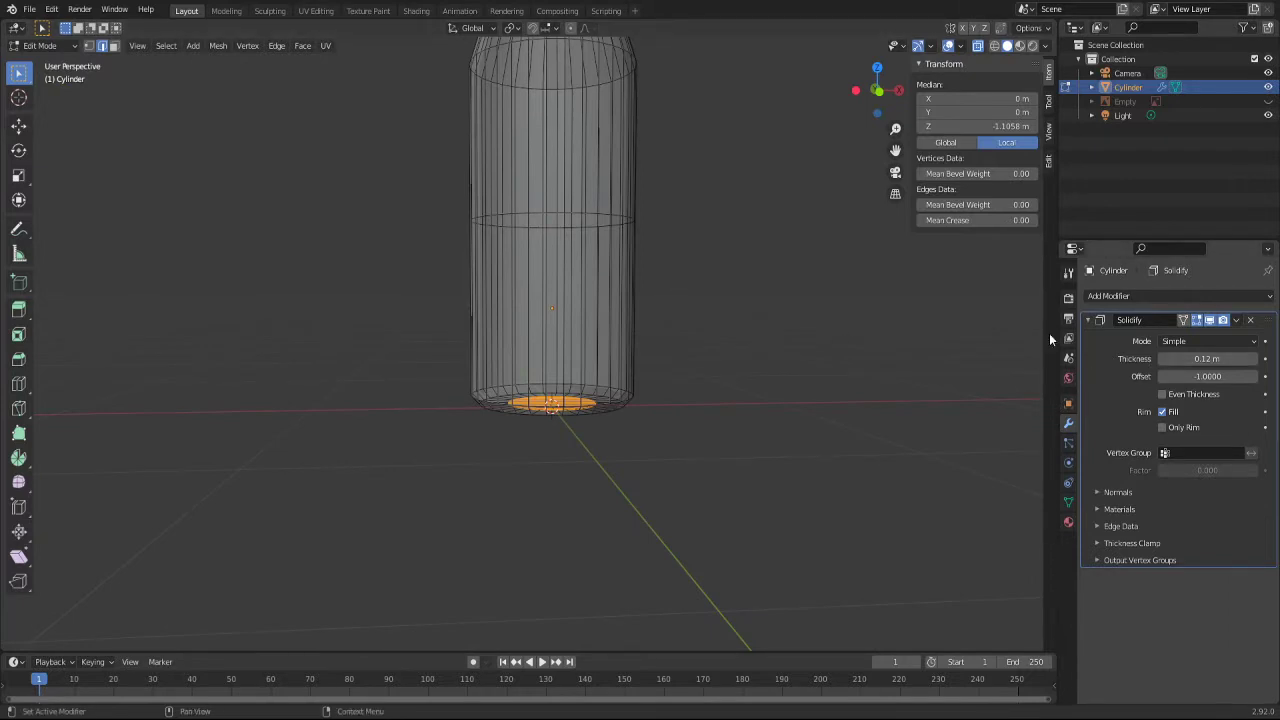
scroll(689, 226, down, 3)
mouse_move(689, 226)
middle_down()
mouse_move(674, 220)
mouse_move(700, 301)
mouse_move(685, 284)
middle_up()
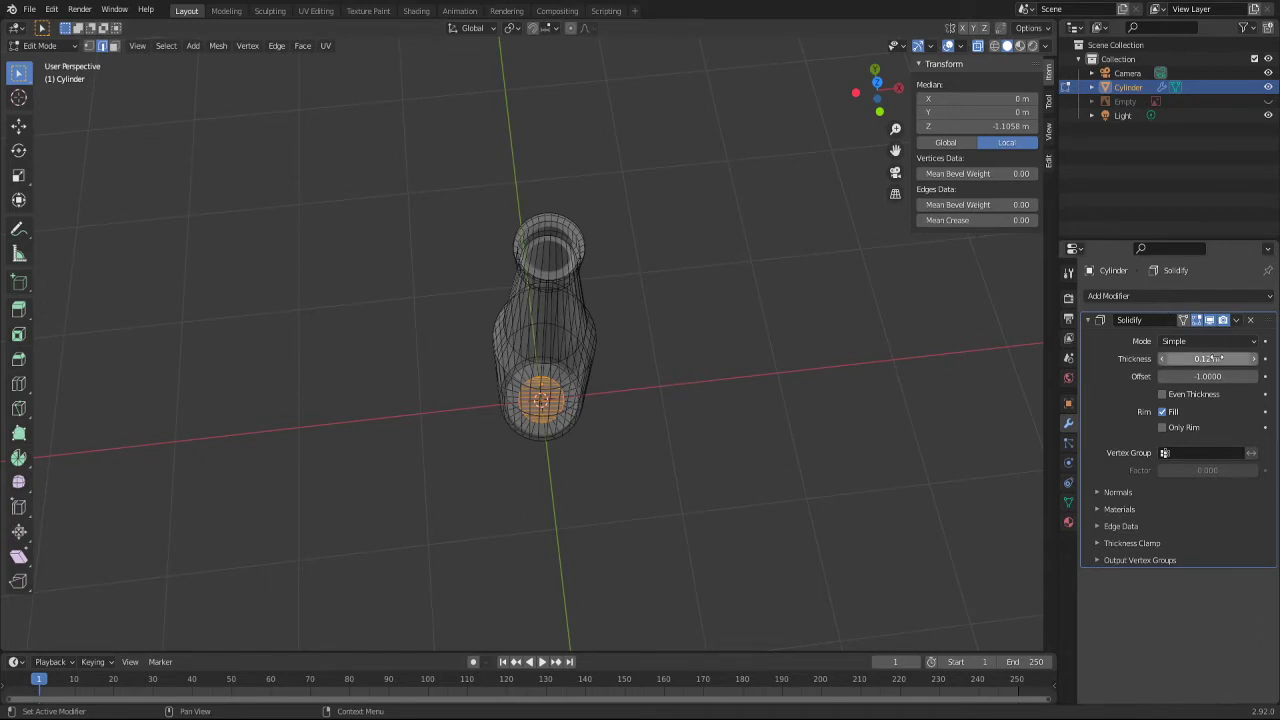
drag(1219, 358, 1205, 358)
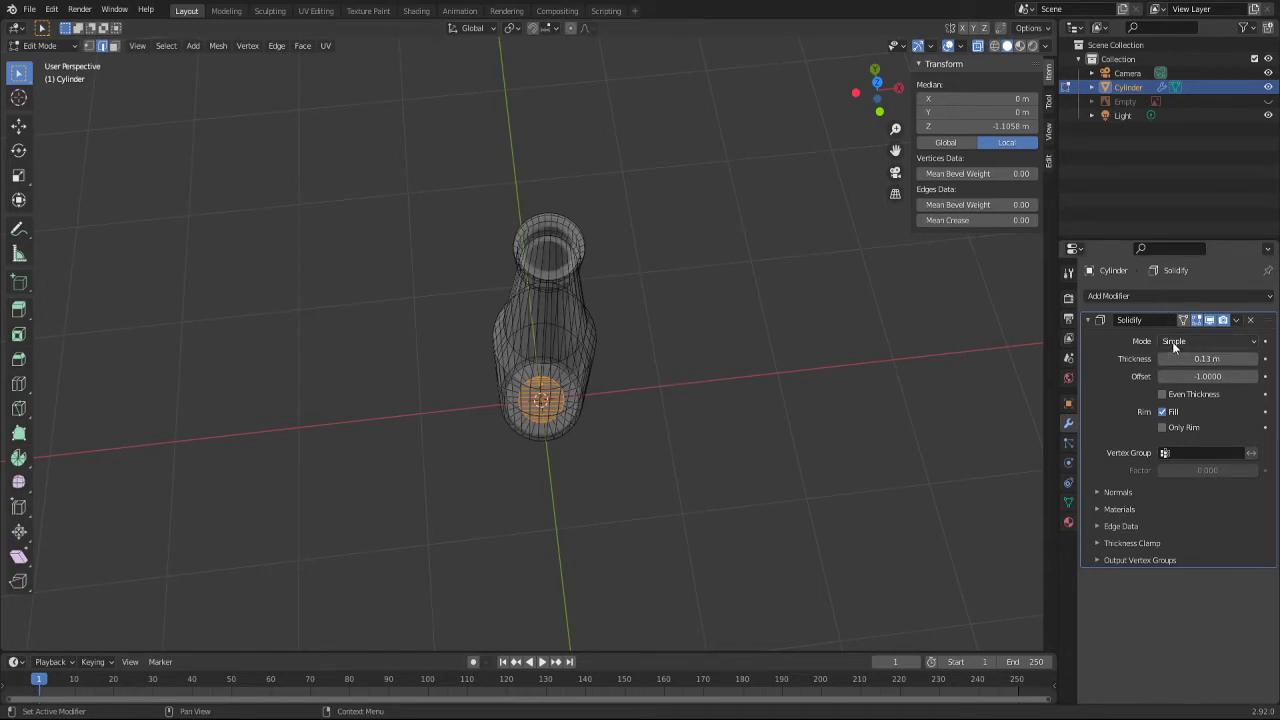
Step: In Object Mode with X-ray off, apply the Solidify modifier to the bottle mesh
click(1240, 320)
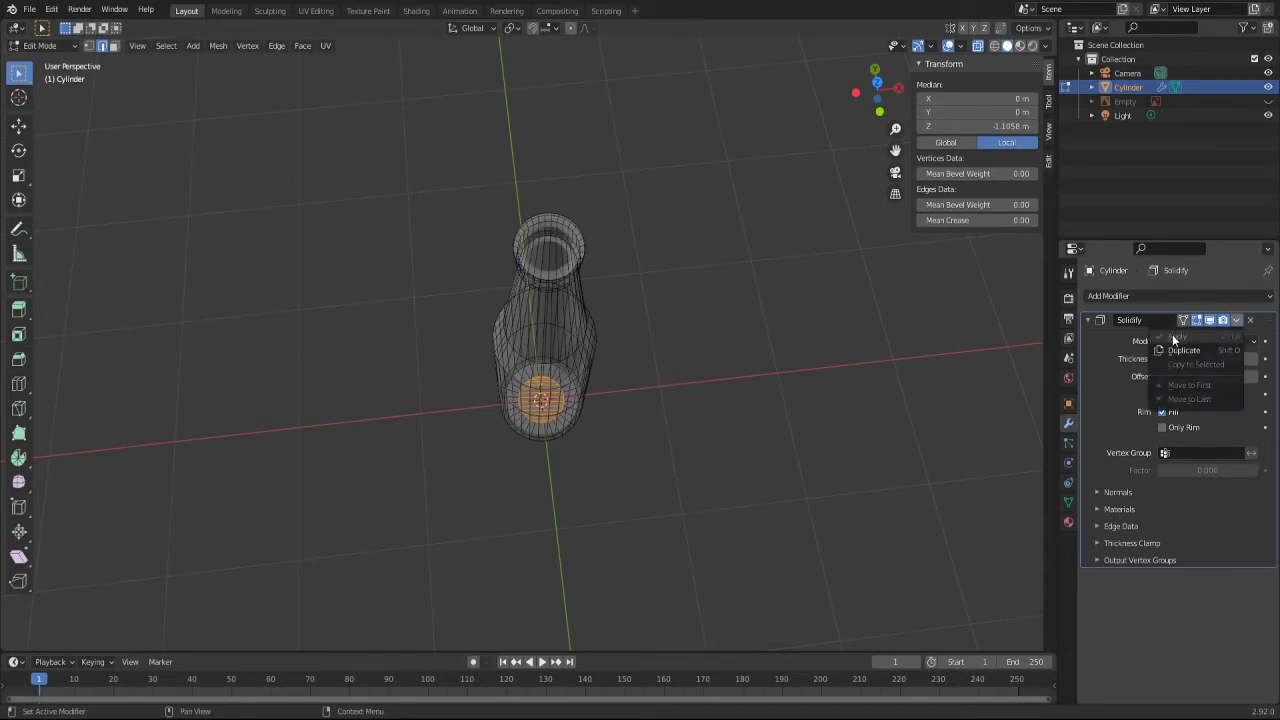
click(707, 306)
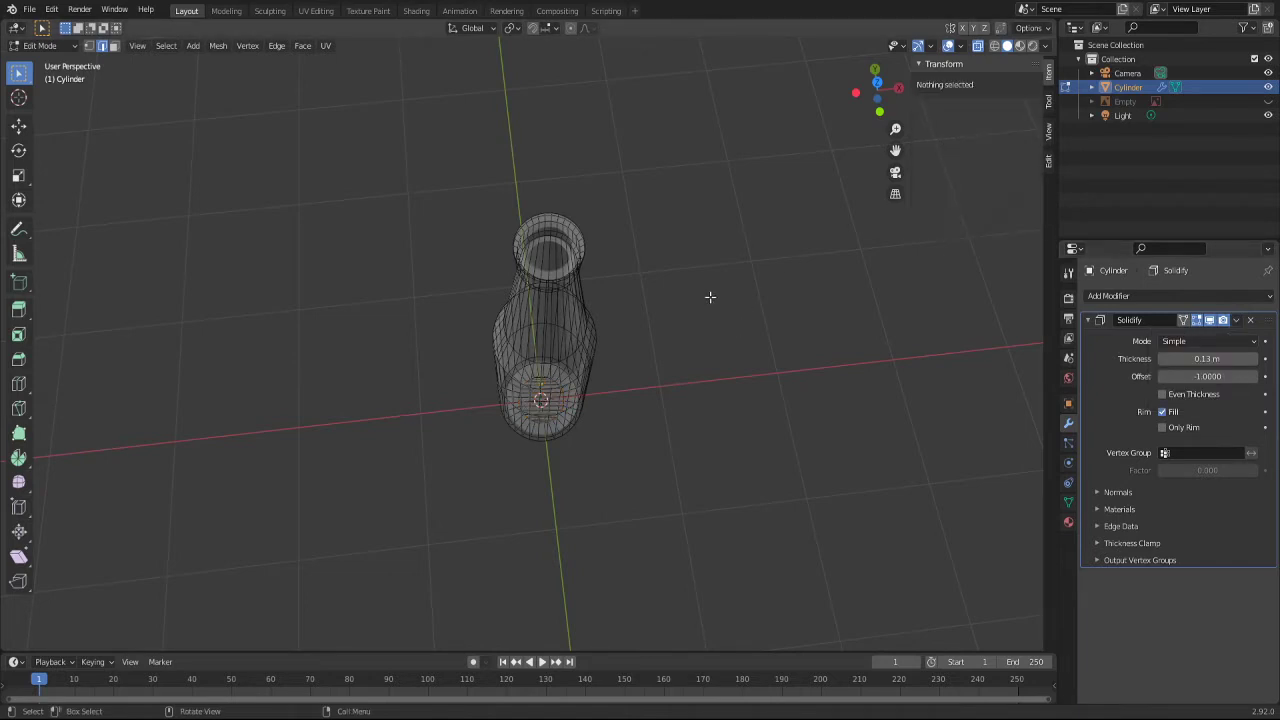
key(Tab)
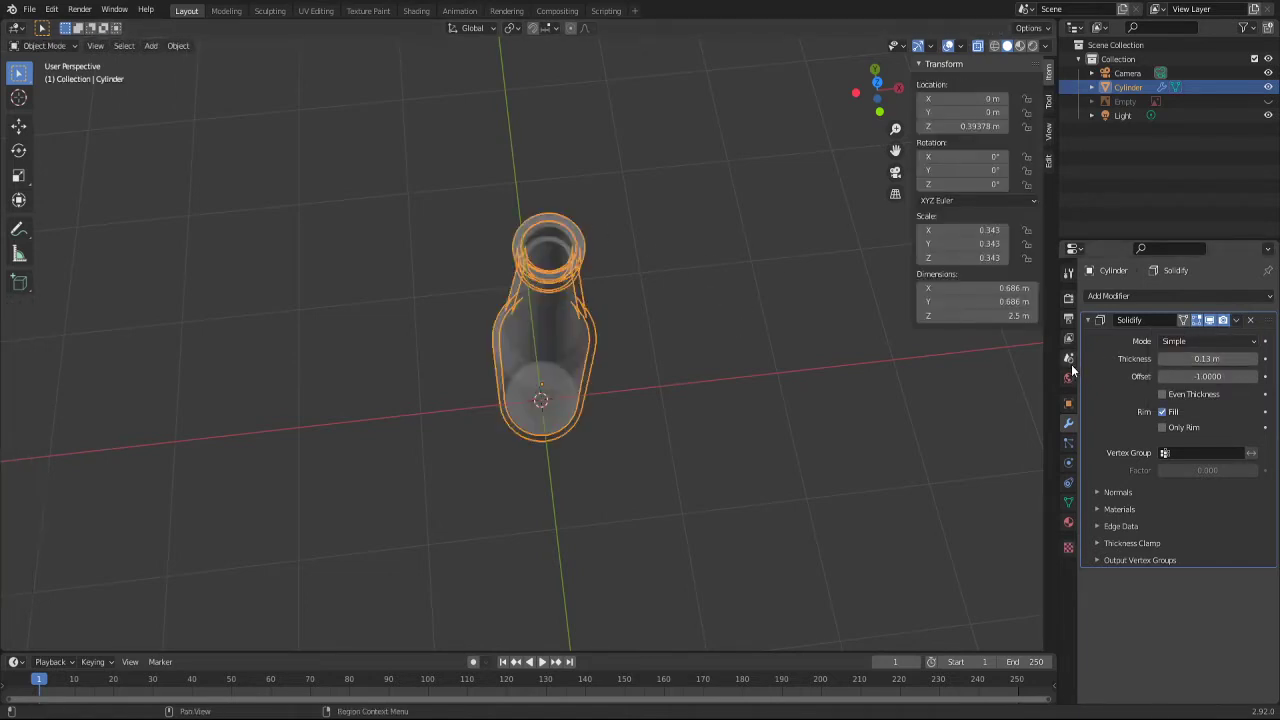
key(alt+z)
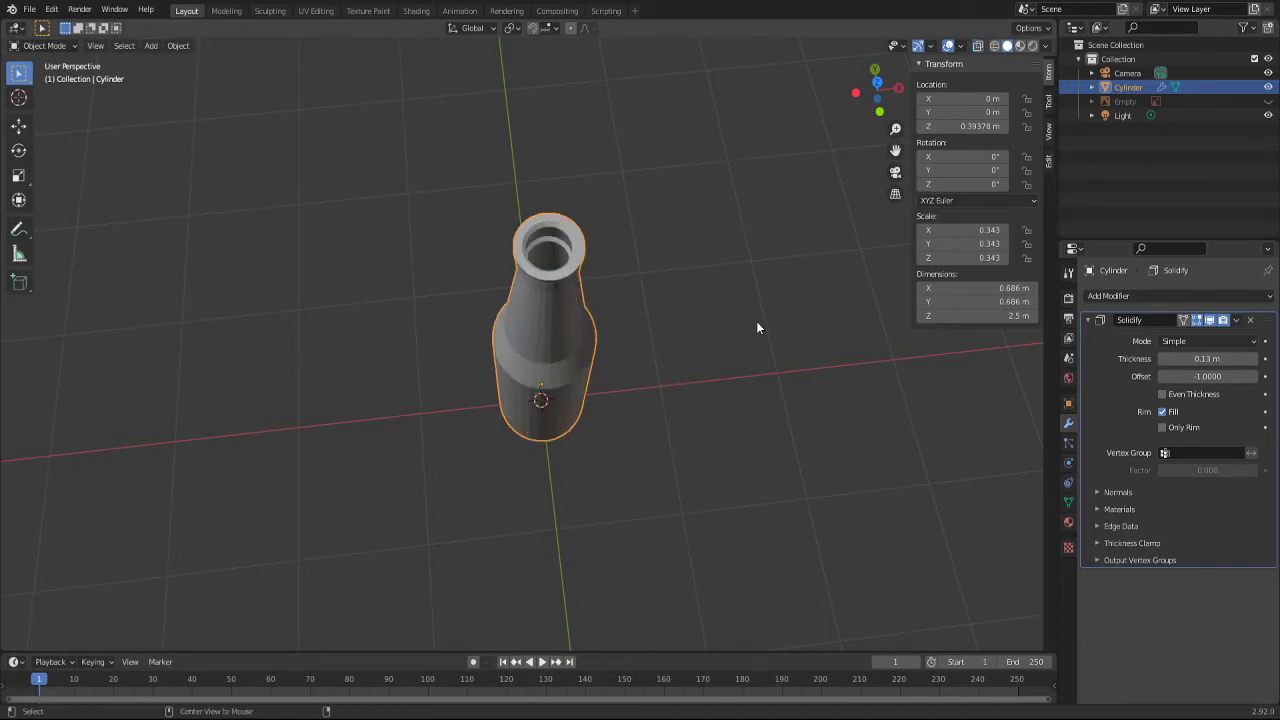
click(1235, 320)
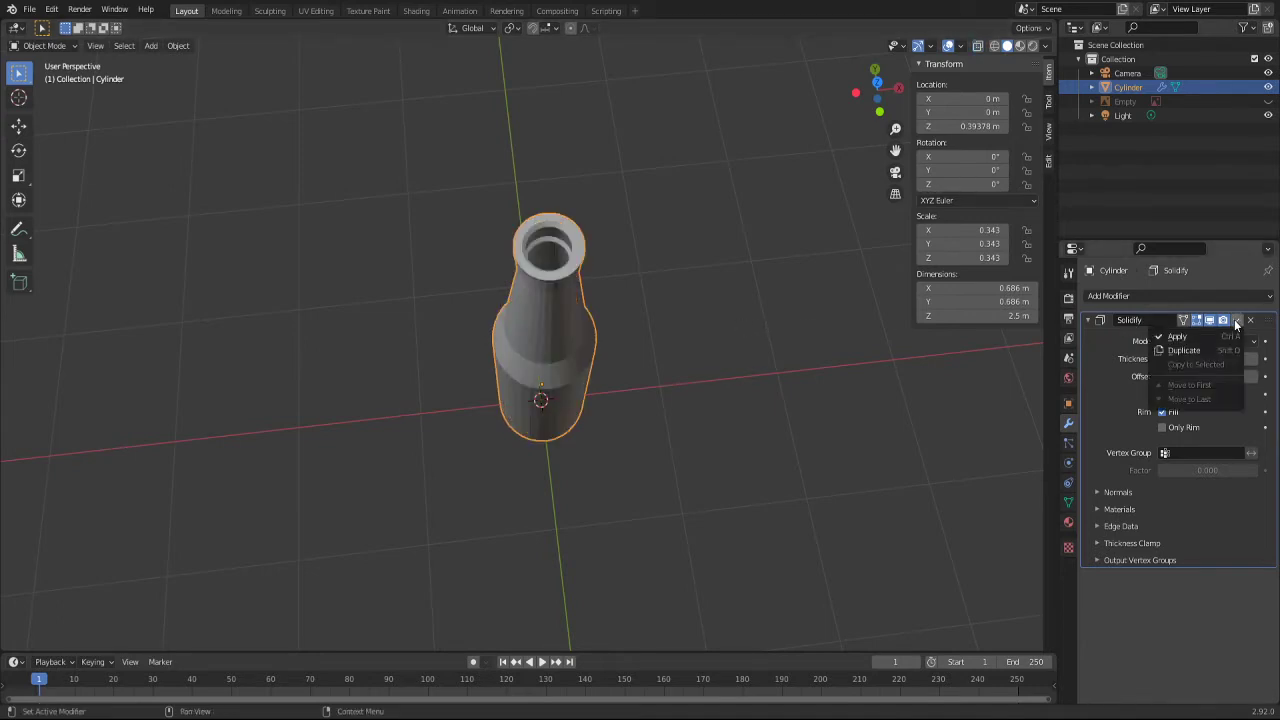
click(1206, 334)
Step: Turn X-ray back on, orbit to a lower view, and bring up the Add Modifier list
middle_drag(602, 375, 597, 313)
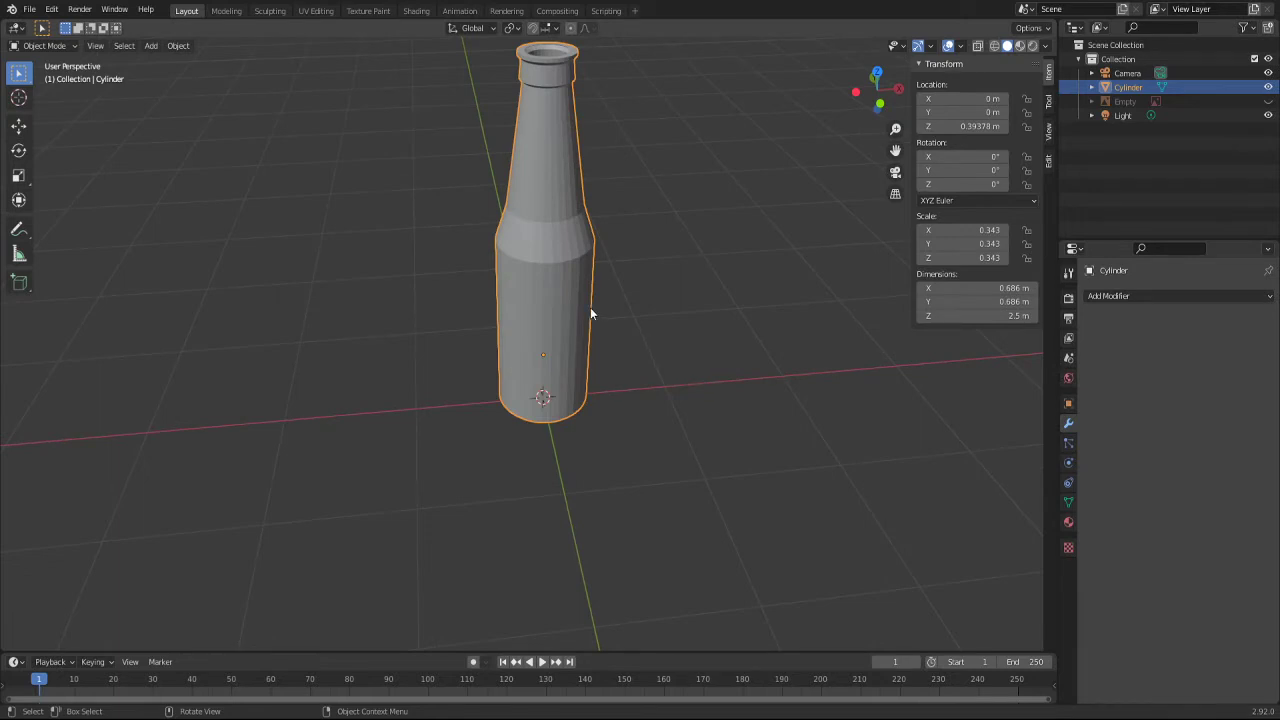
key(alt+z)
middle_drag(603, 380, 600, 324)
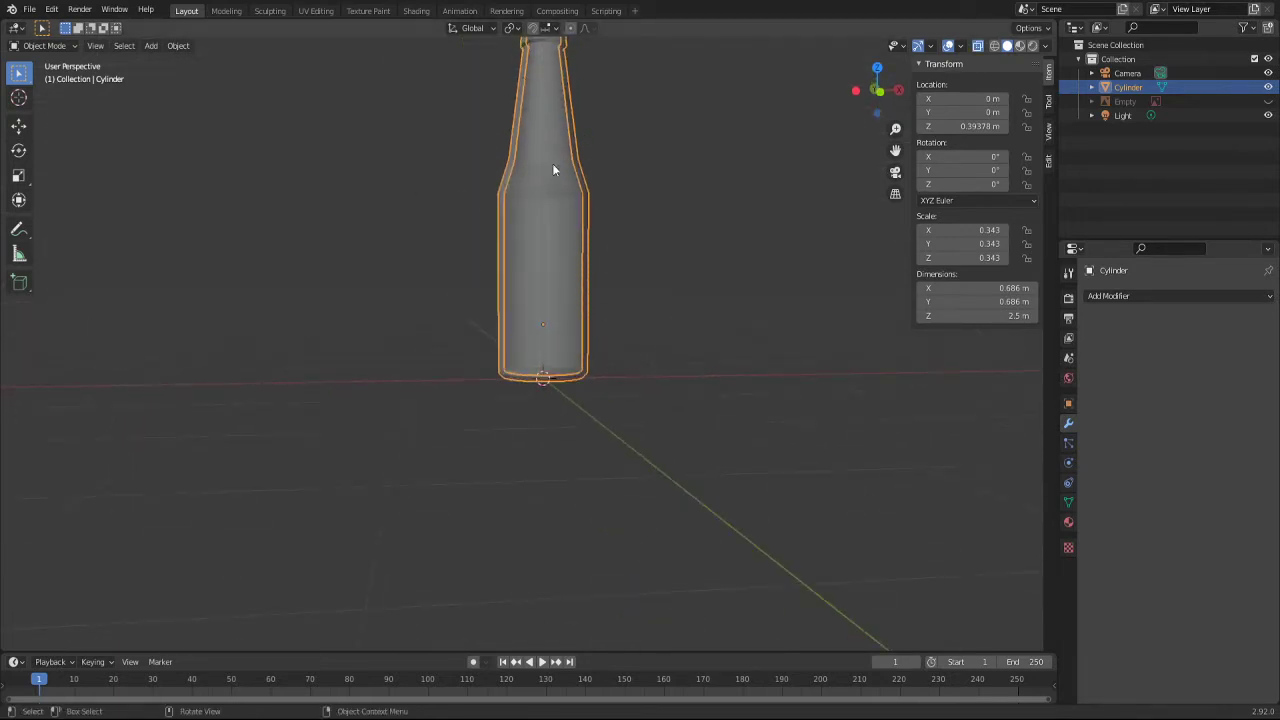
click(1123, 296)
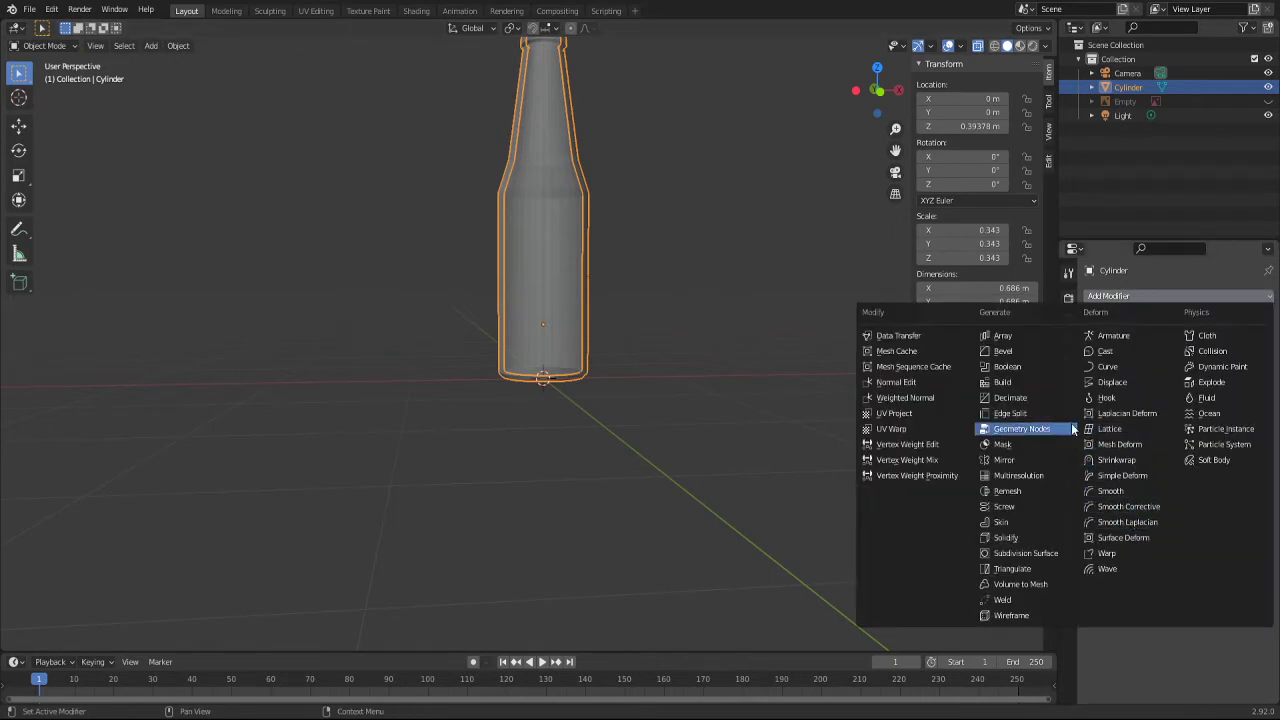
Step: Add a Subdivision Surface modifier to the bottle with viewport level 1
click(1007, 556)
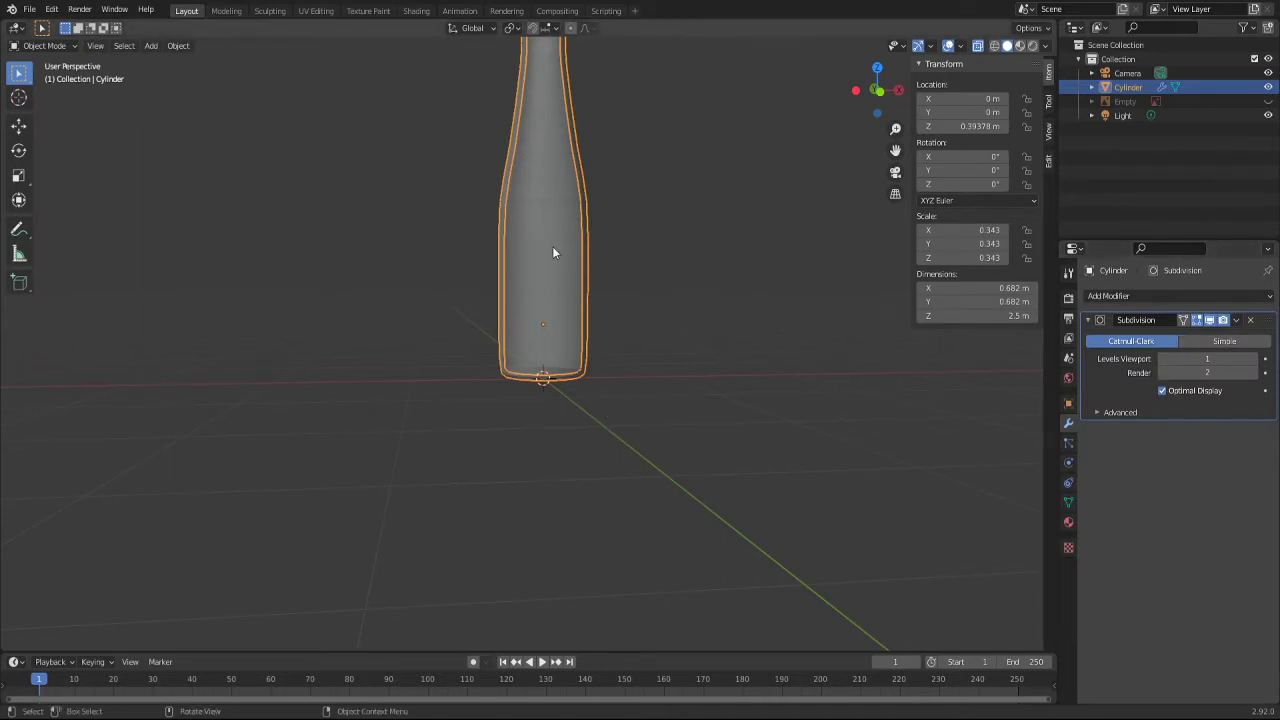
mouse_move(553, 246)
middle_down()
mouse_move(386, 226)
mouse_move(415, 278)
mouse_move(435, 277)
mouse_move(503, 405)
middle_up()
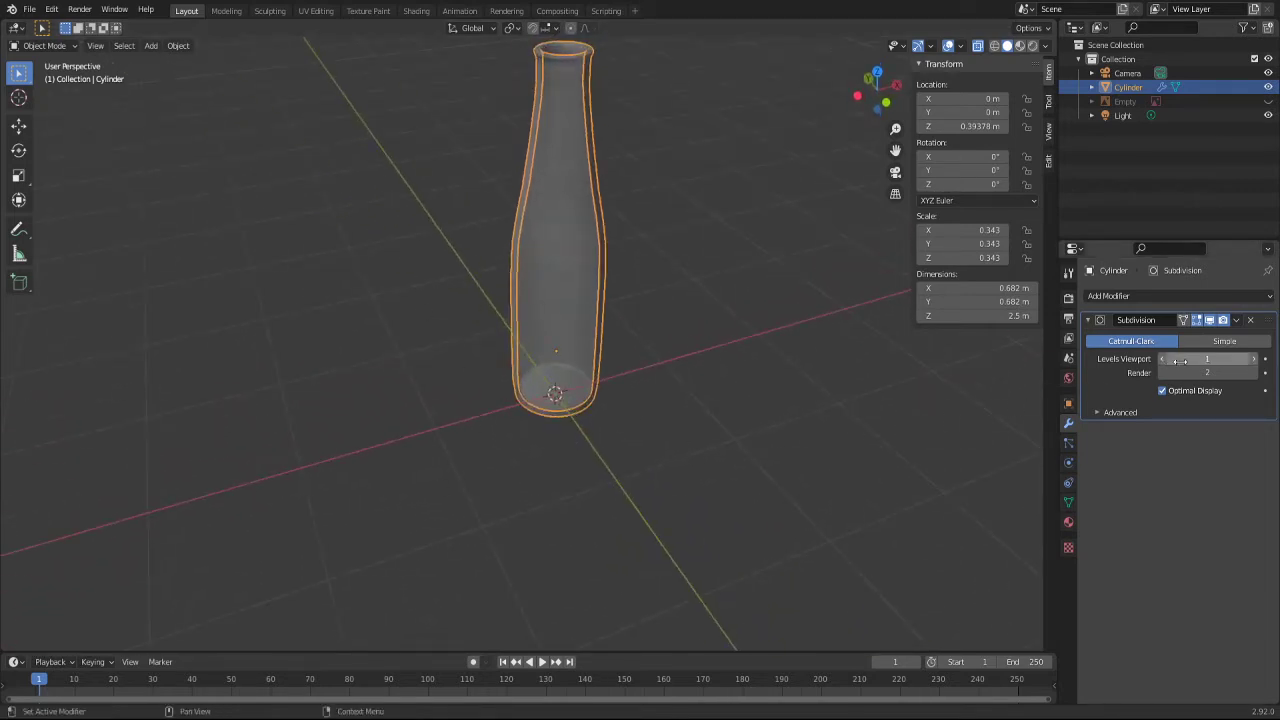
click(1207, 359)
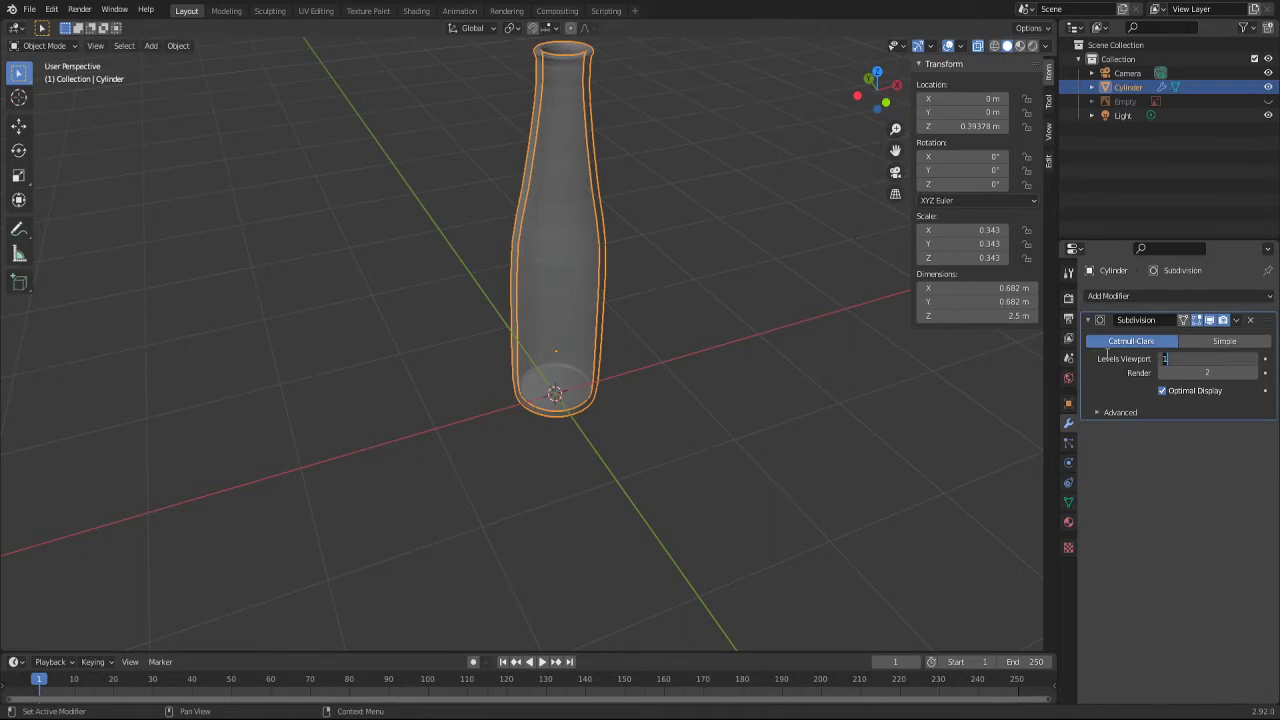
key(Return)
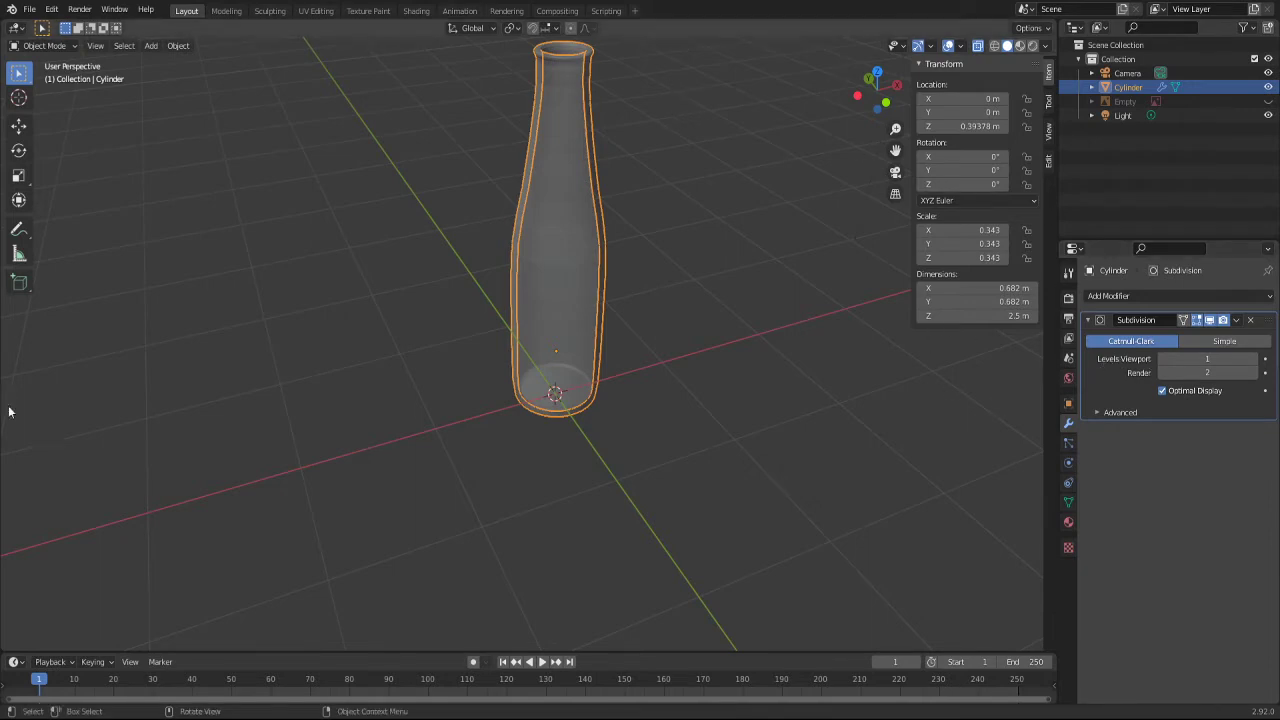
Step: Set render and viewport subdivision levels to 2 and orbit to inspect the smoothed bottle
scroll(522, 289, down, 2)
scroll(540, 290, up, 4)
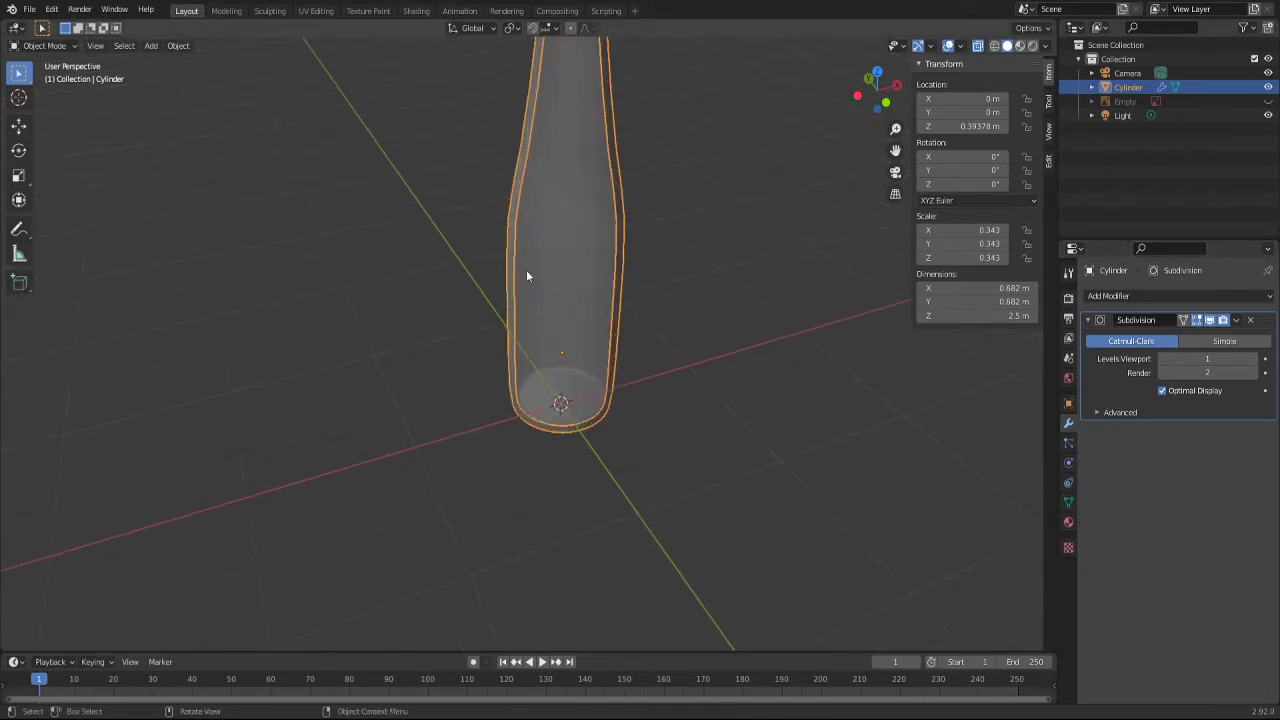
scroll(526, 269, down, 3)
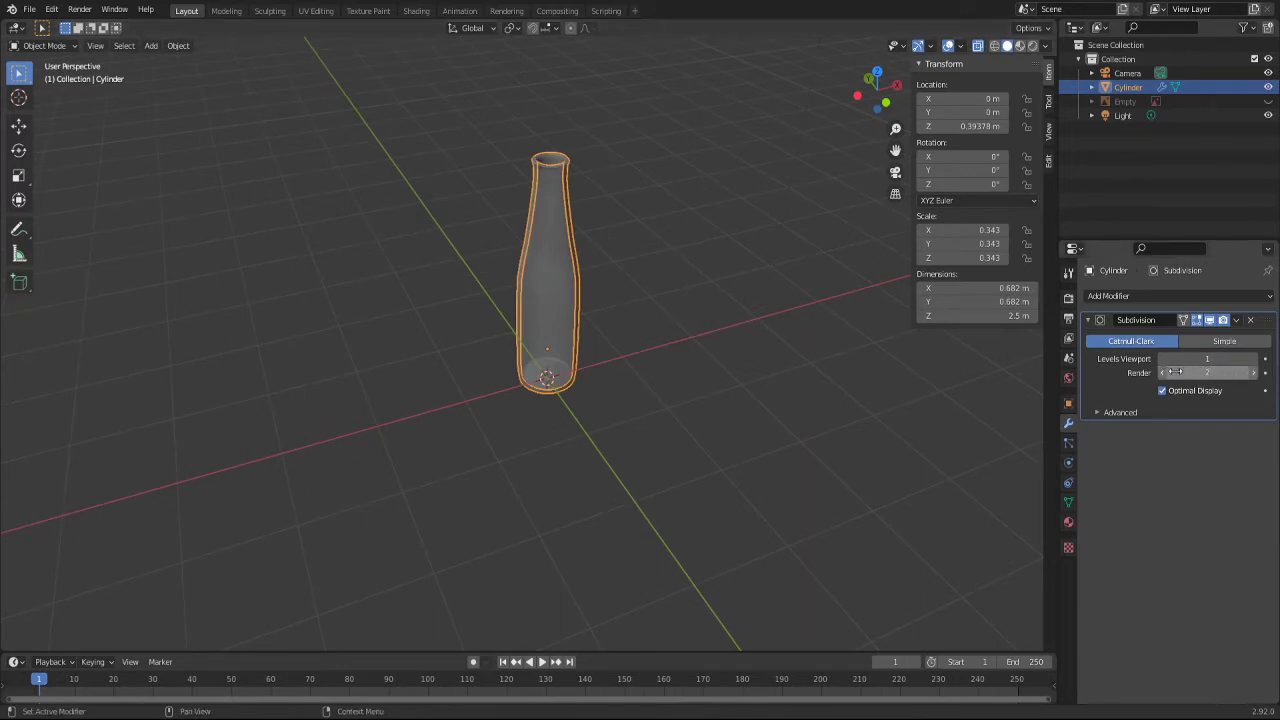
drag(1200, 372, 1162, 372)
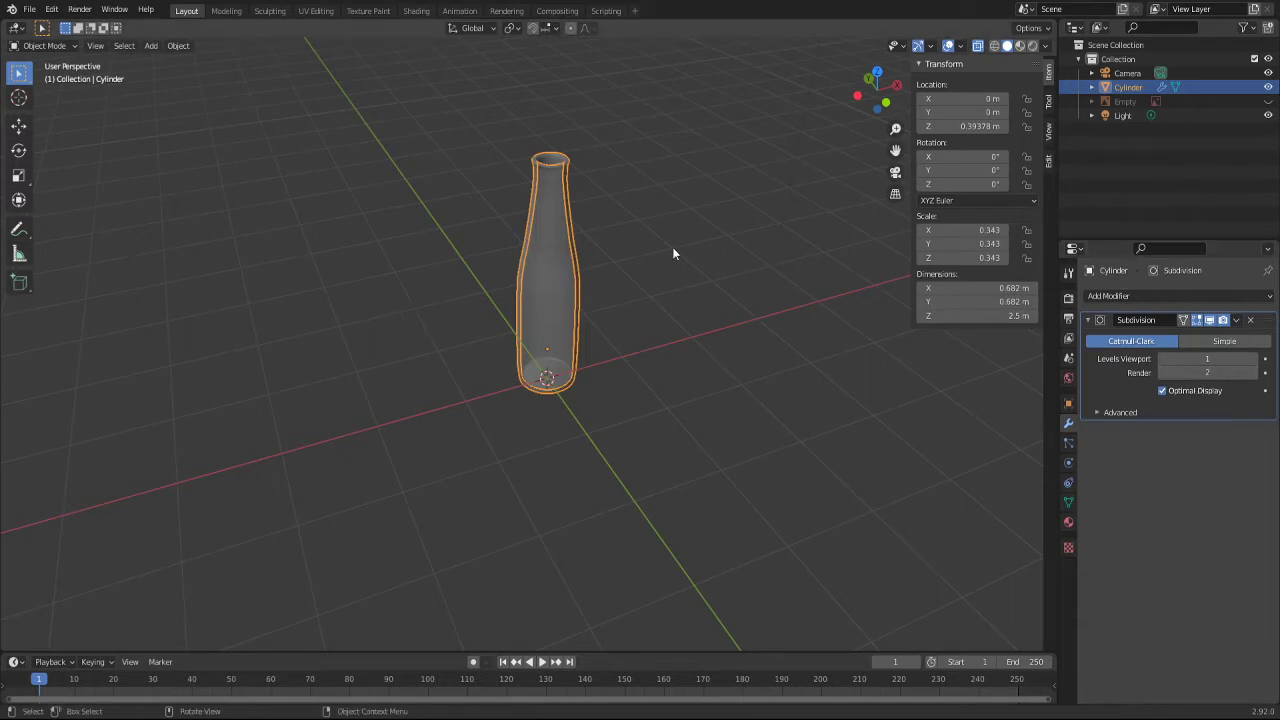
click(1253, 358)
mouse_move(674, 289)
middle_down()
mouse_move(636, 380)
mouse_move(632, 258)
middle_up()
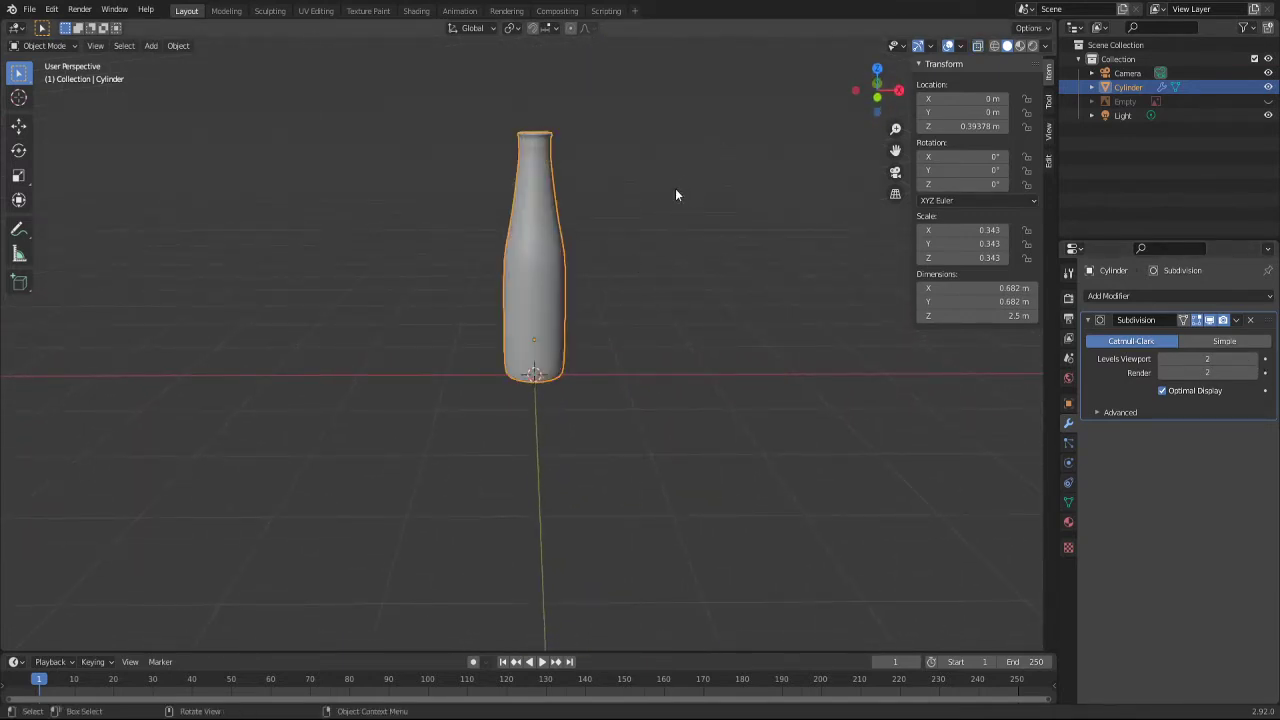
mouse_move(675, 188)
middle_down()
mouse_move(555, 187)
mouse_move(562, 150)
mouse_move(514, 223)
mouse_move(571, 206)
mouse_move(538, 167)
middle_up()
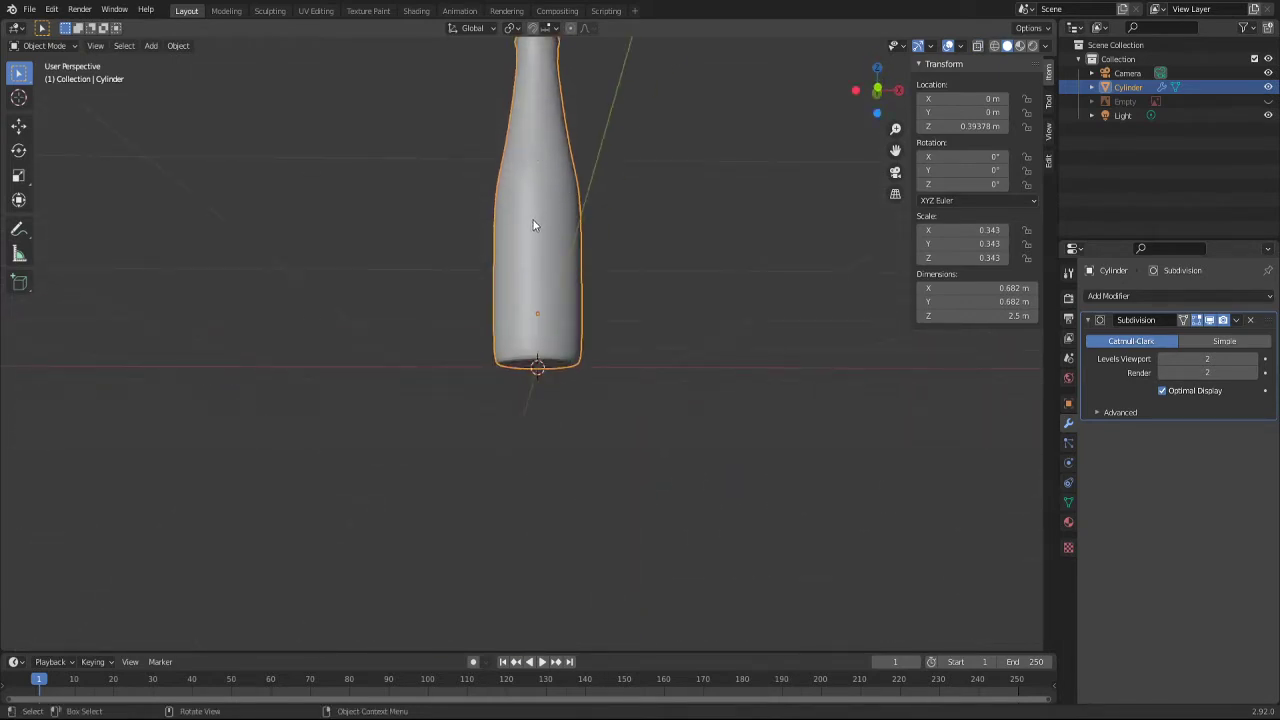
mouse_move(497, 217)
middle_down()
mouse_move(457, 174)
mouse_move(481, 188)
middle_up()
mouse_move(552, 152)
middle_down()
mouse_move(518, 329)
mouse_move(488, 223)
middle_up()
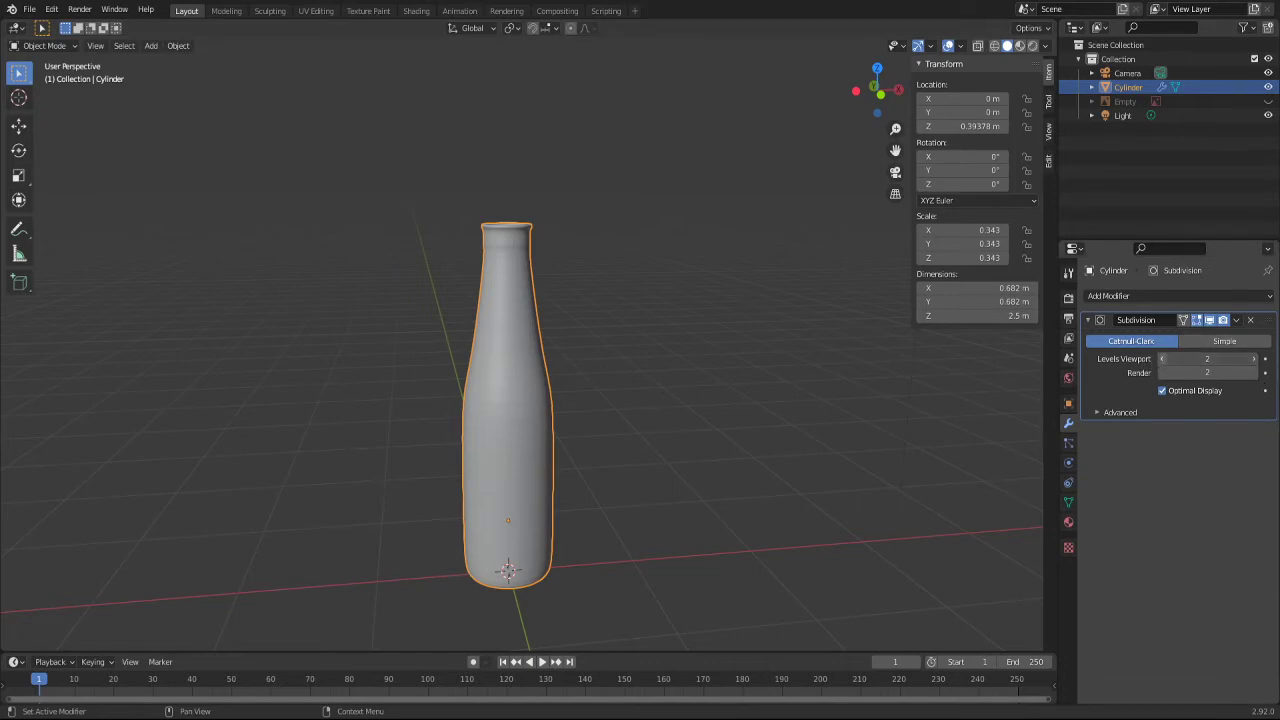
Step: Drop the viewport subdivision level to 0, then step it back up to 2 while viewing the top rim
drag(1155, 363, 1038, 355)
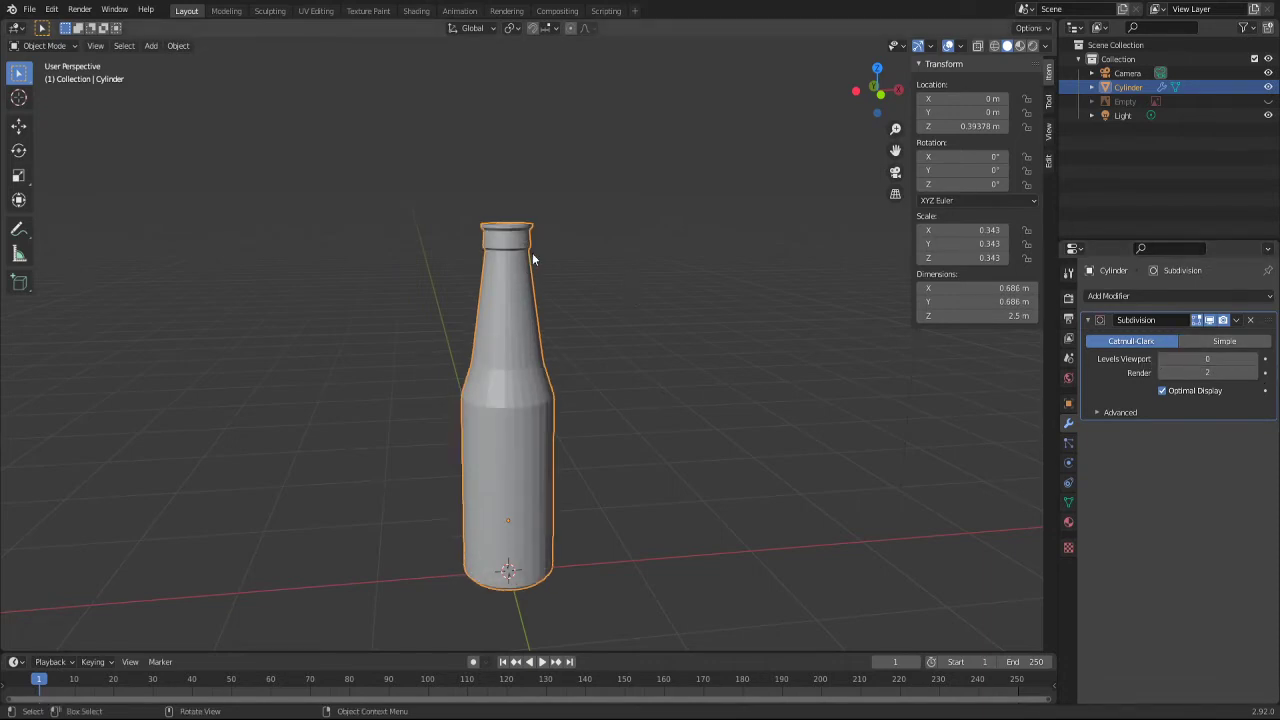
scroll(528, 260, up, 6)
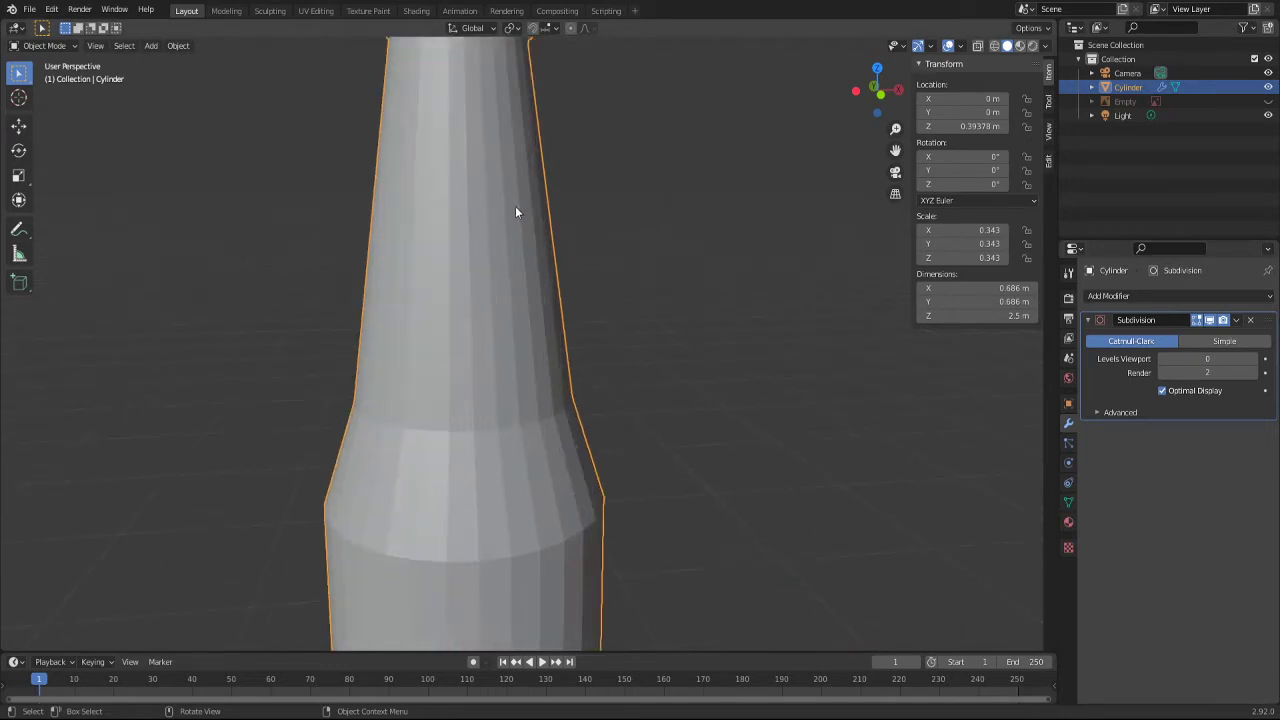
shift+middle_drag(458, 177, 446, 330)
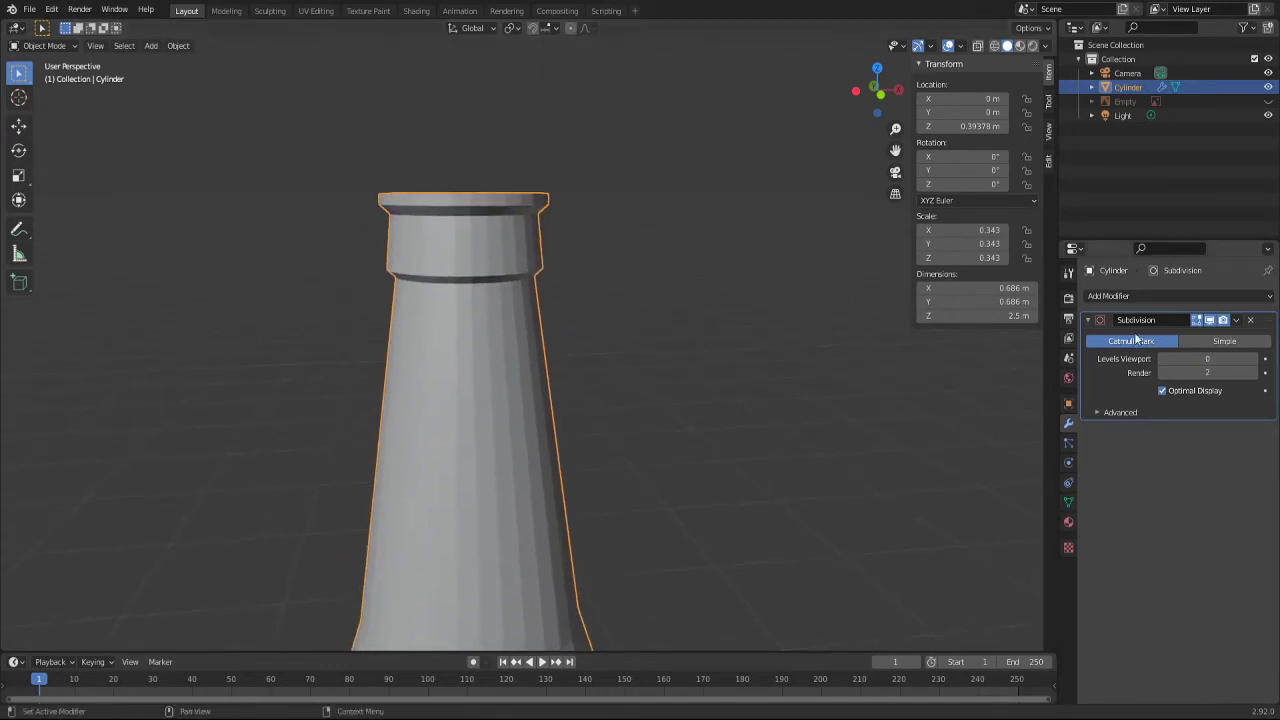
click(1253, 362)
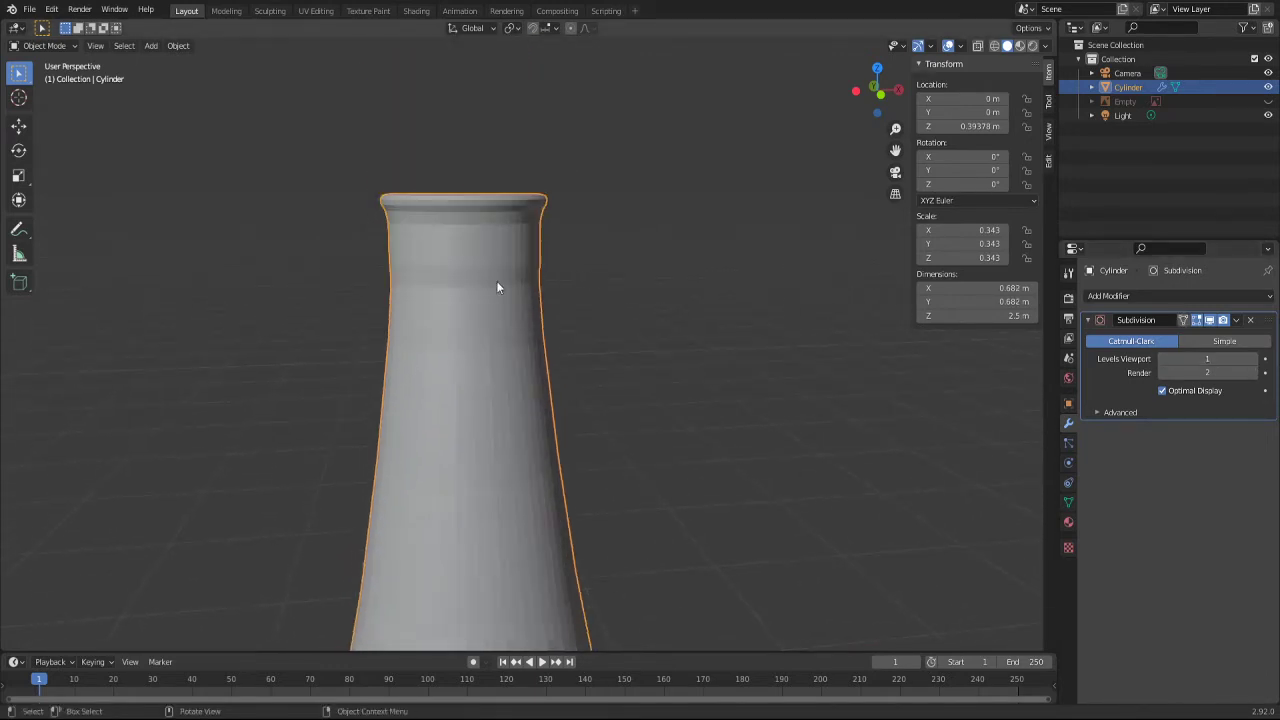
click(1253, 359)
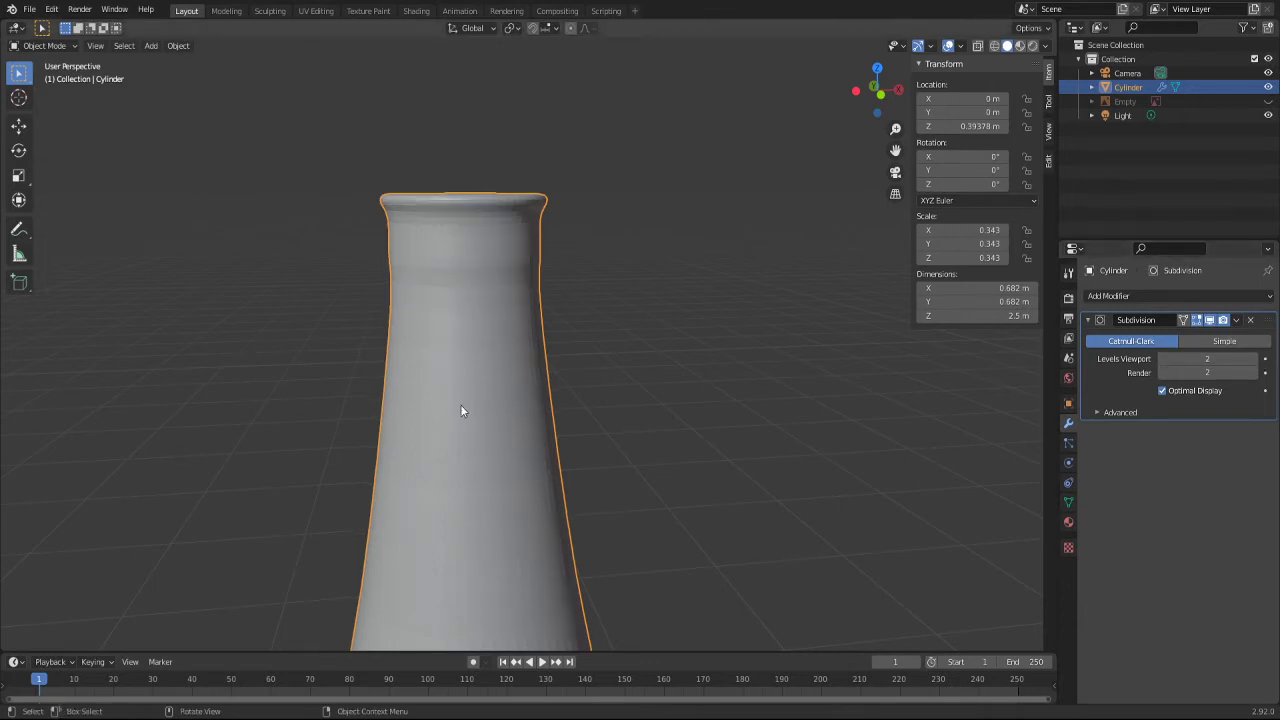
middle_drag(461, 410, 474, 417)
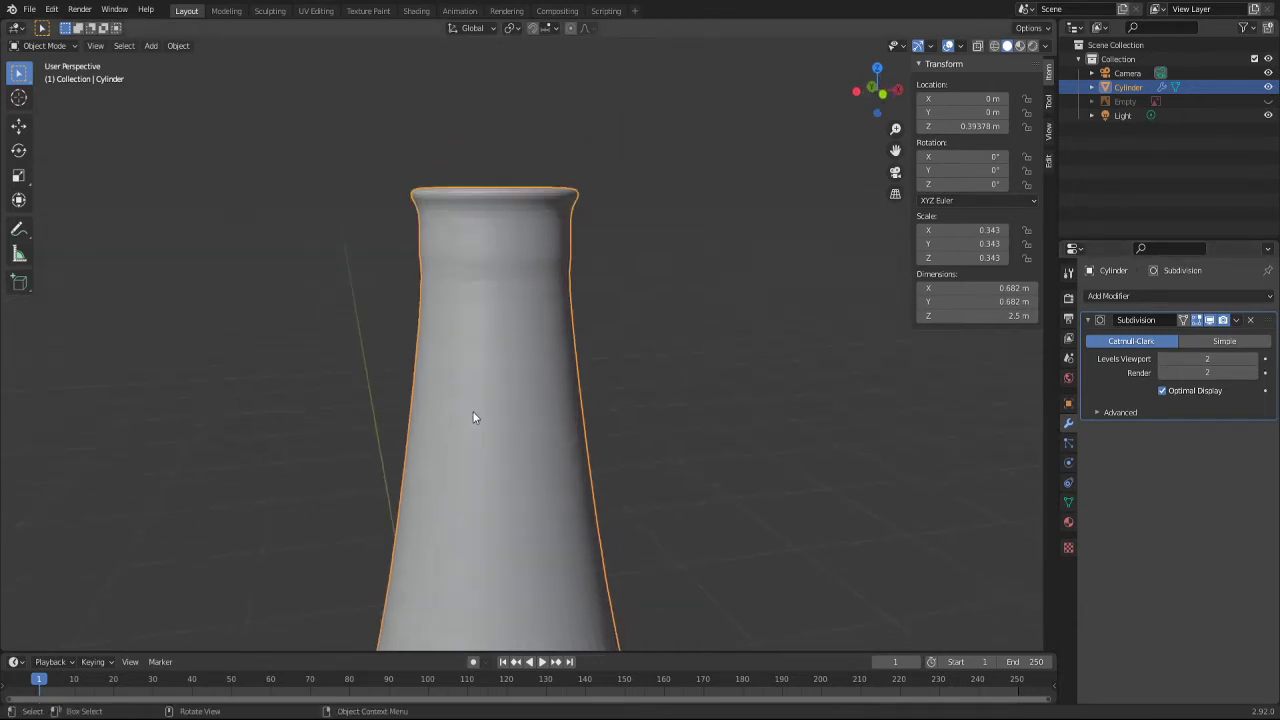
Step: Enter Edit Mode and turn off the Subdivision modifier's viewport display to reveal the raw mesh
key(Tab)
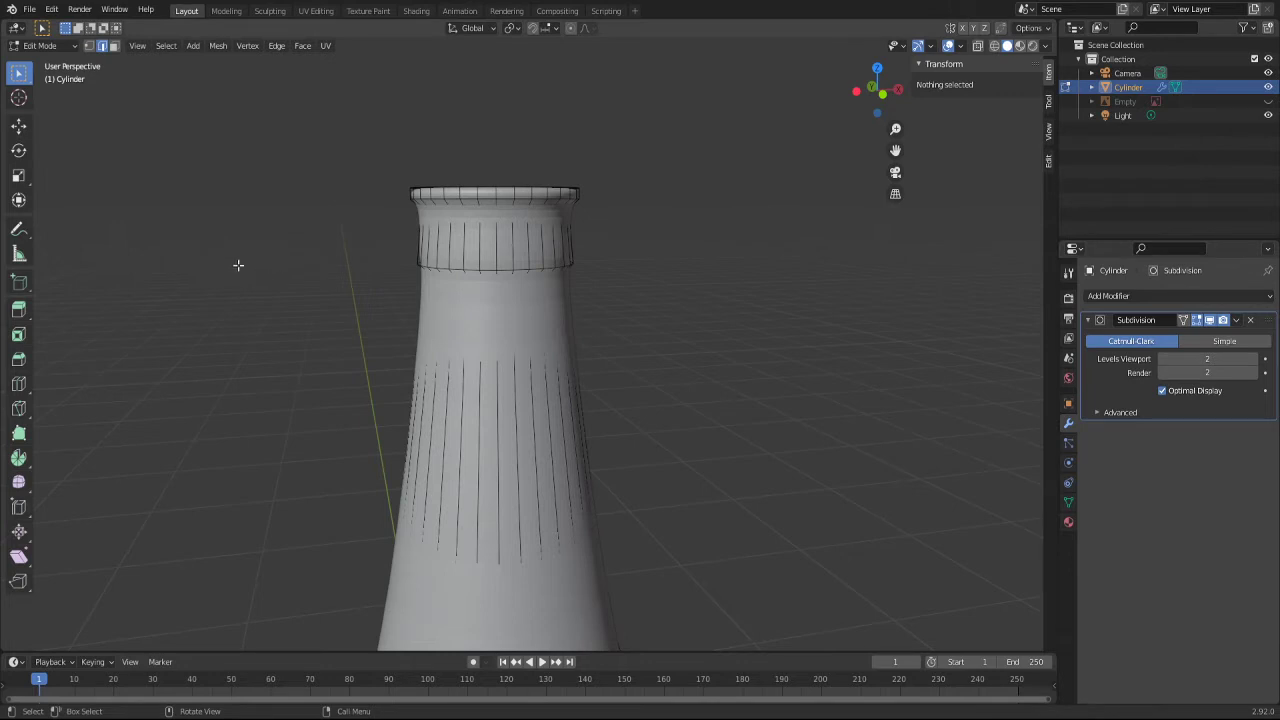
click(490, 280)
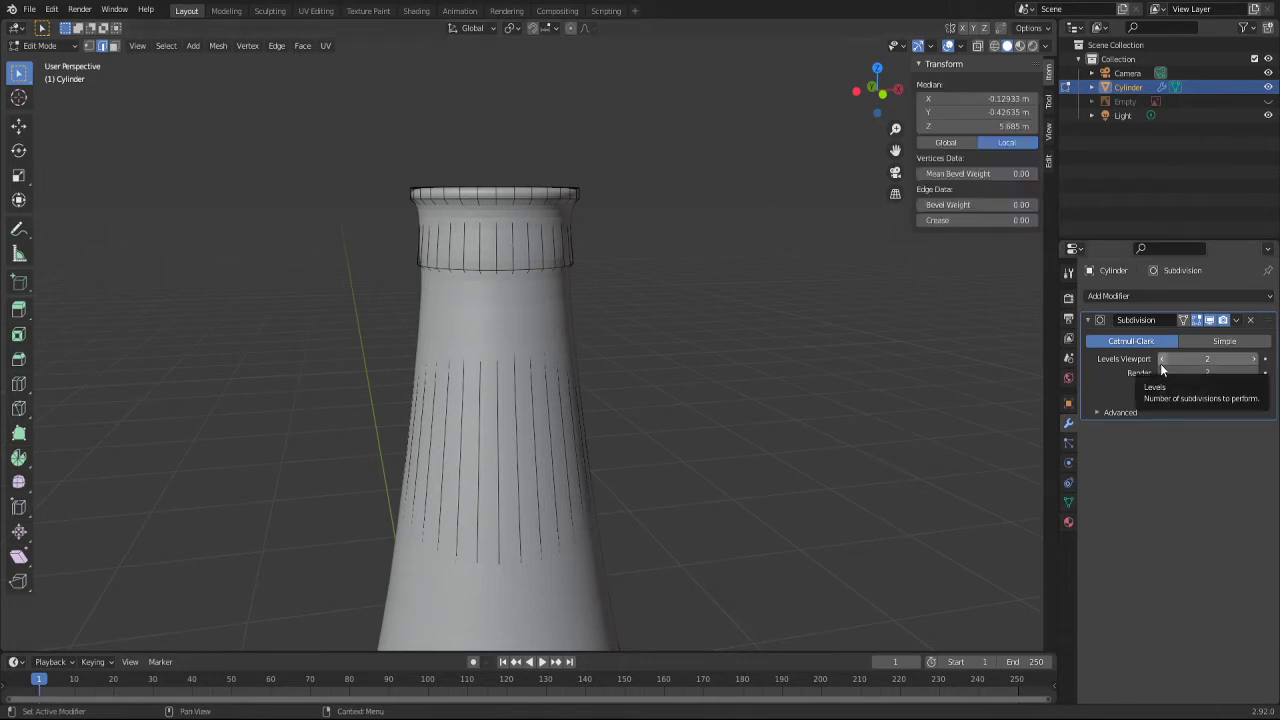
click(1212, 320)
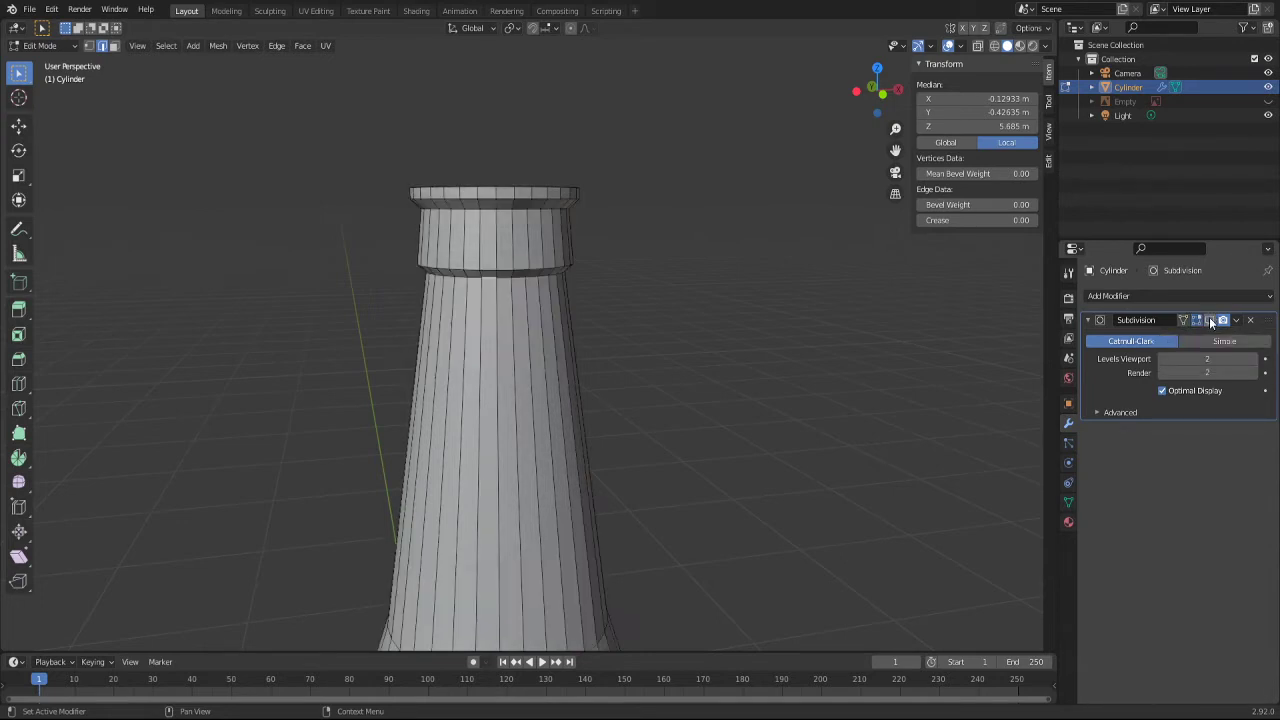
click(1212, 320)
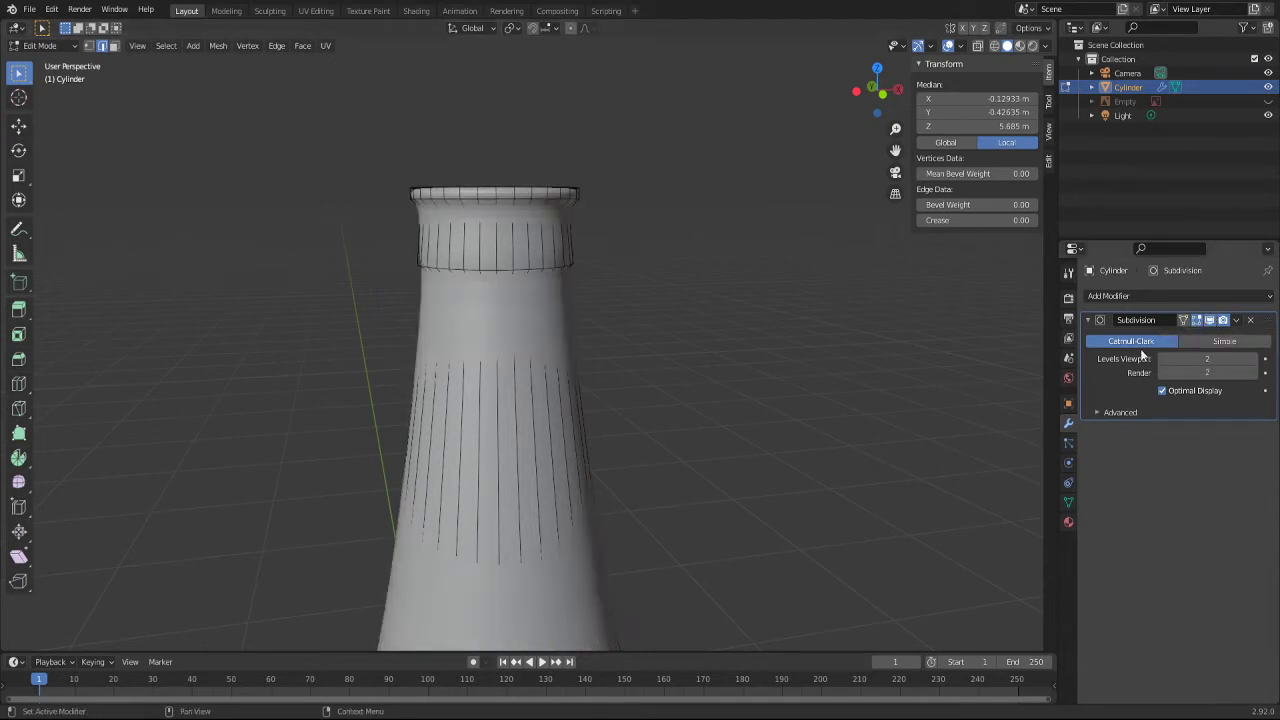
click(1209, 320)
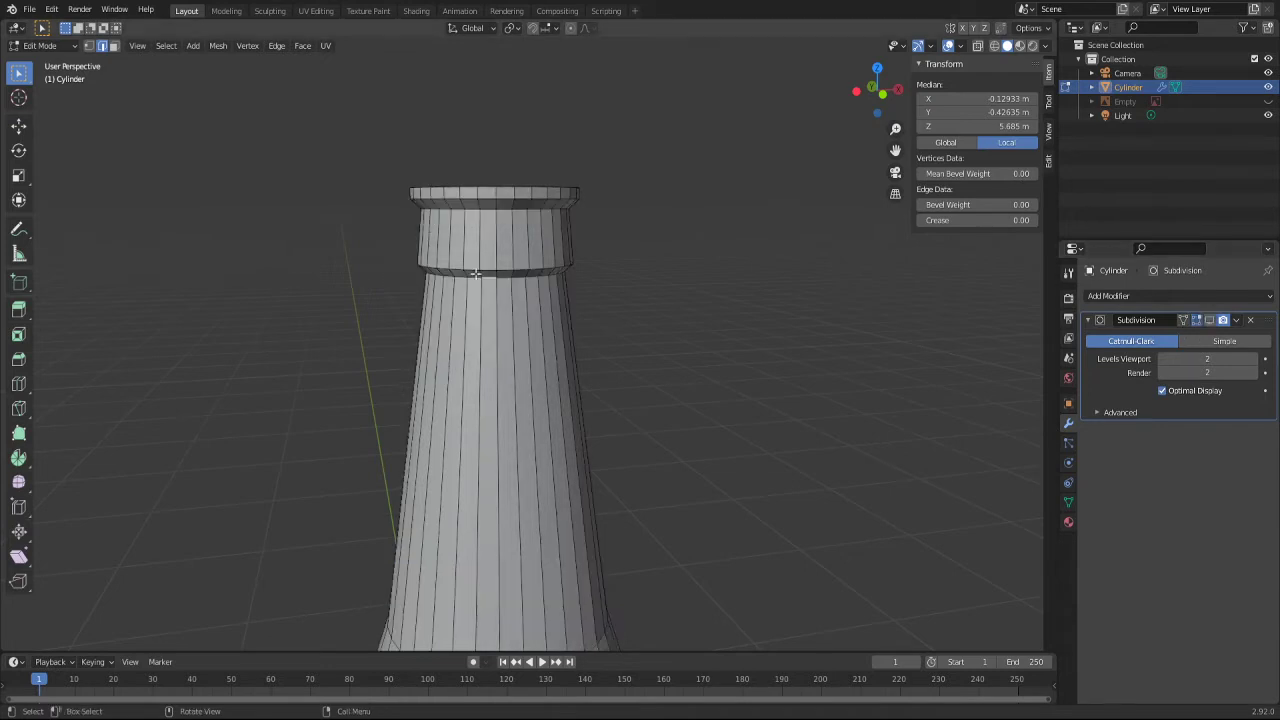
Step: Select the edge loop at the neck's base and start a loop cut across the neck
scroll(476, 273, up, 4)
scroll(476, 260, down, 2)
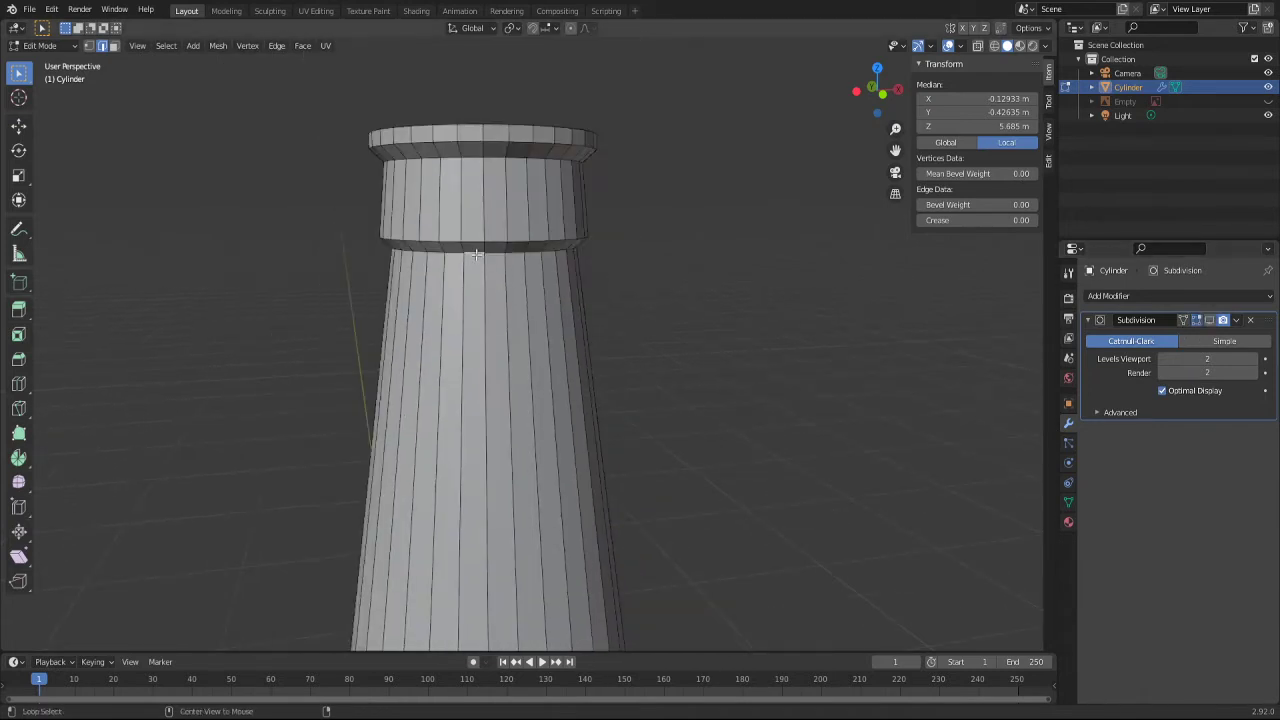
alt+click(474, 252)
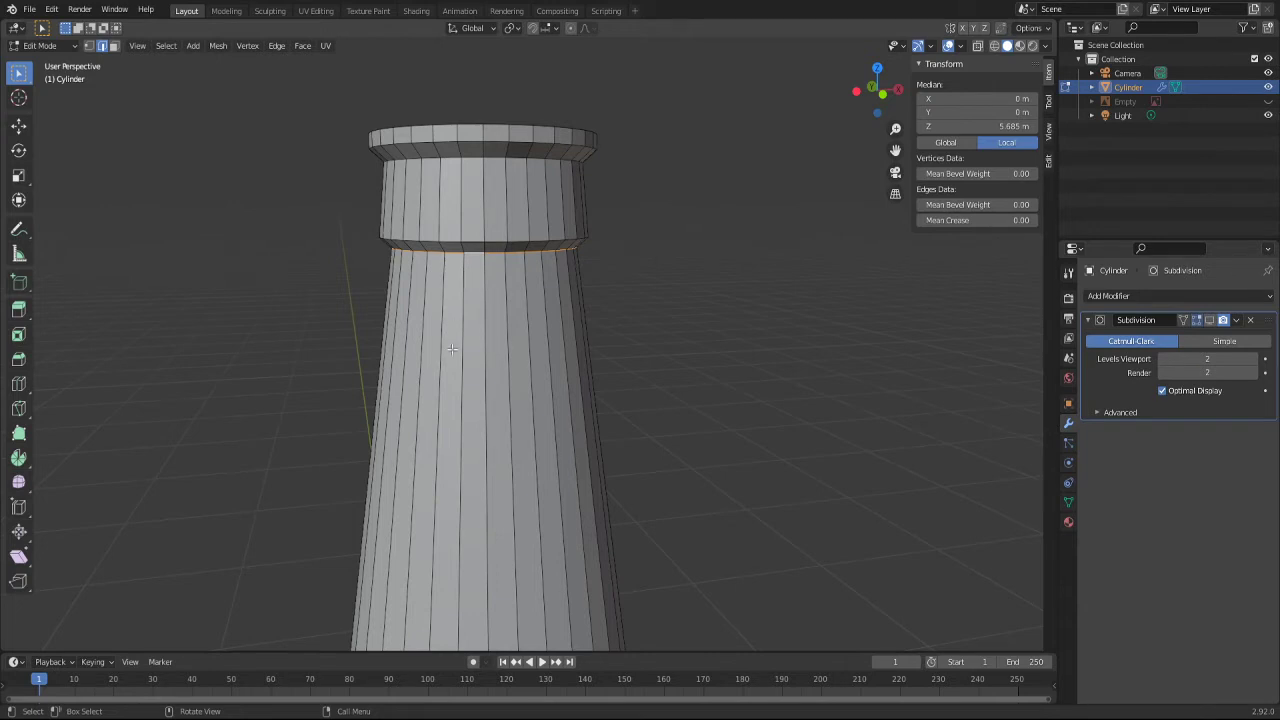
key(ctrl+r)
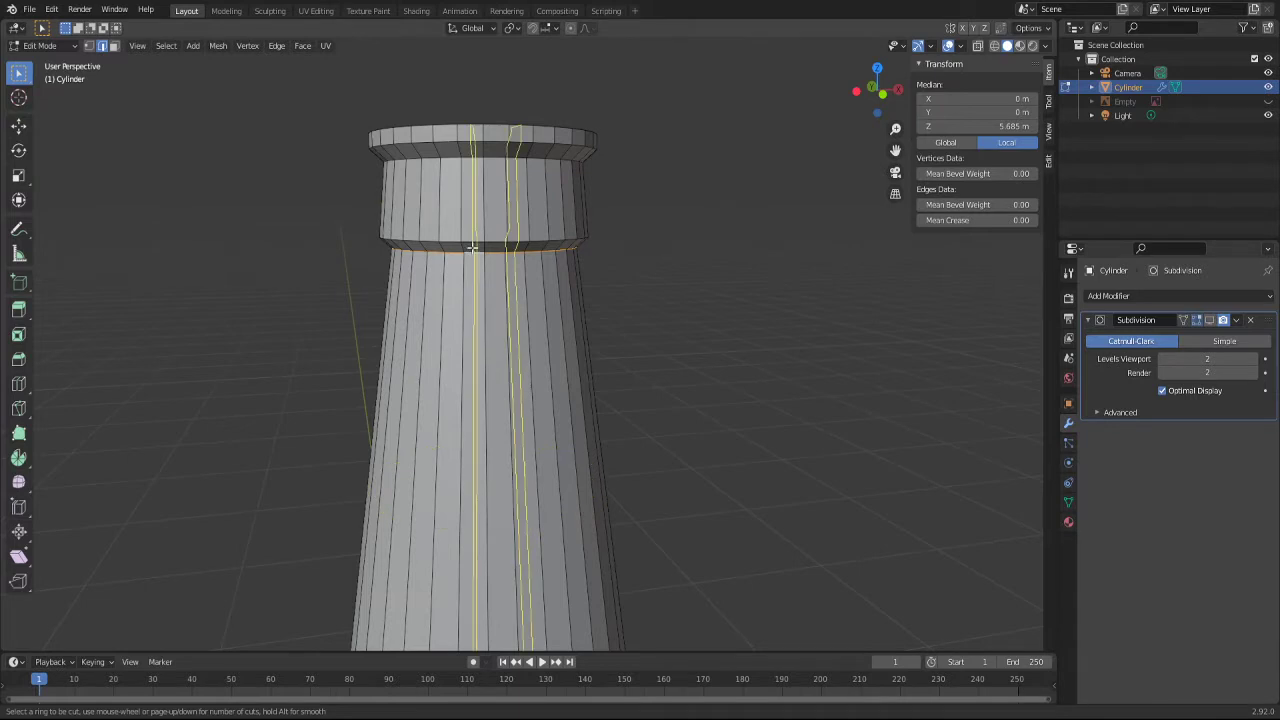
Step: Cut a new edge loop on the neck and slide it up toward the neck ring
drag(463, 378, 450, 107)
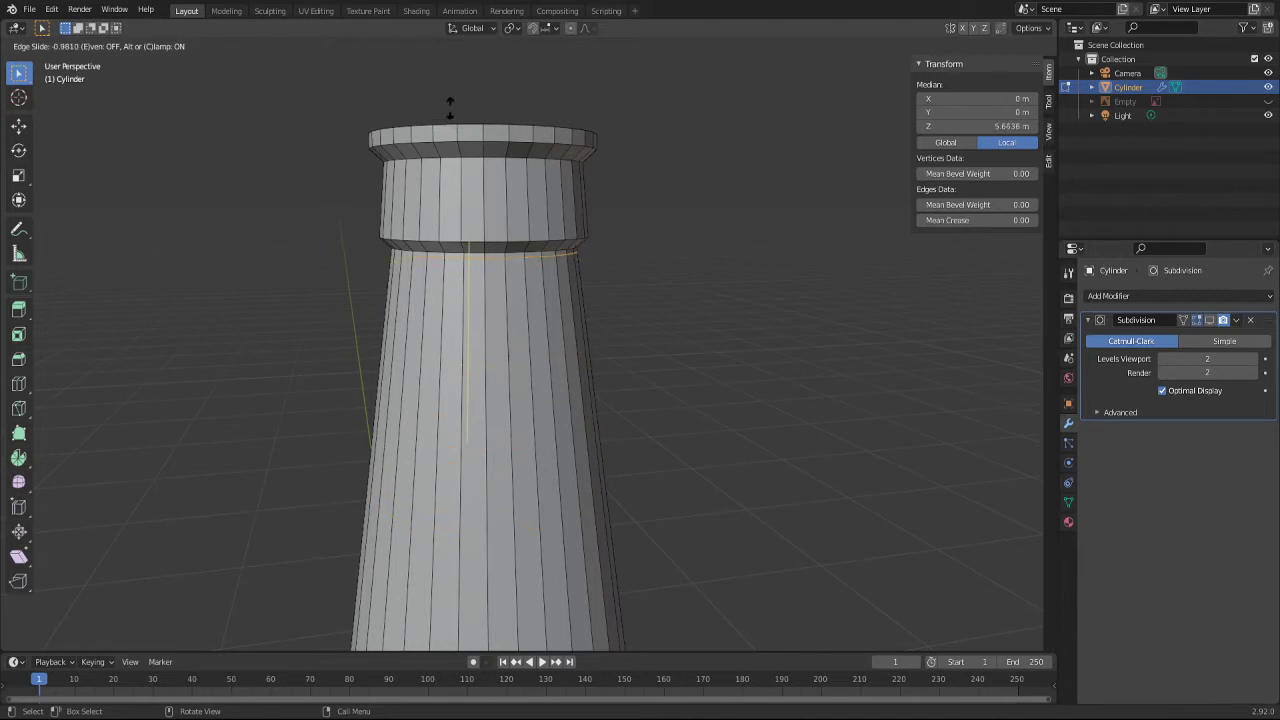
drag(450, 106, 450, 107)
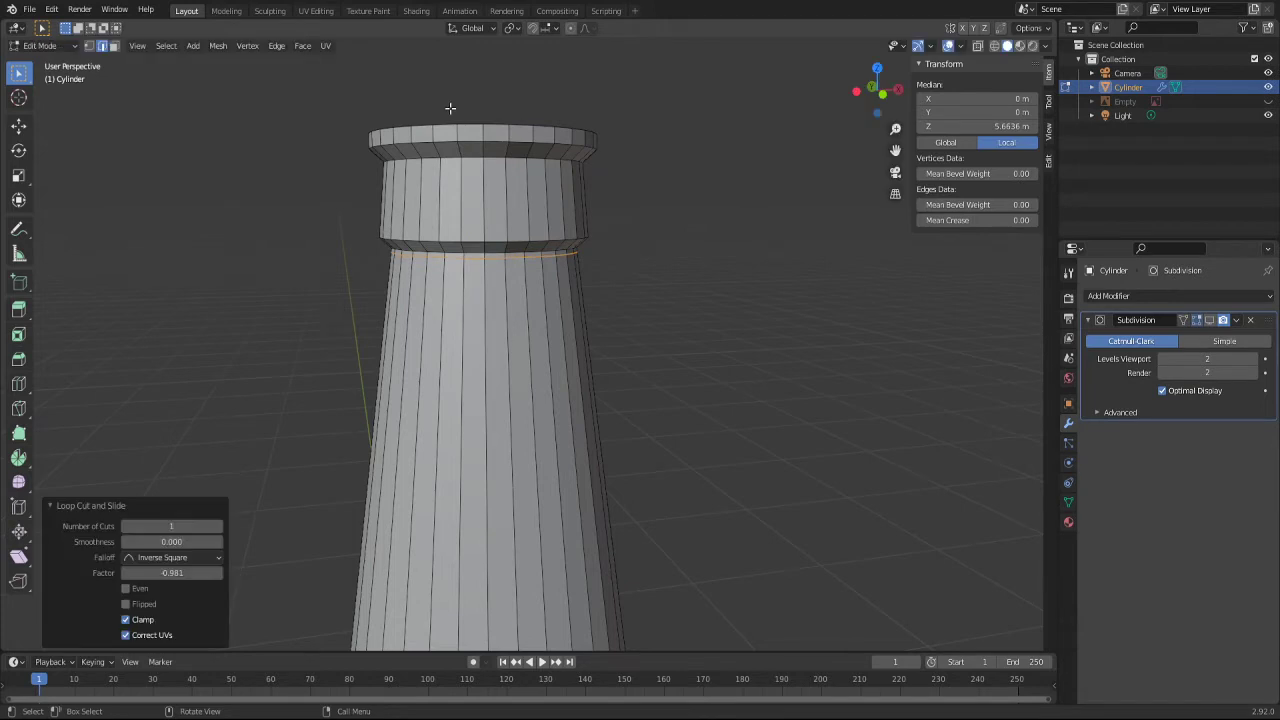
click(484, 225)
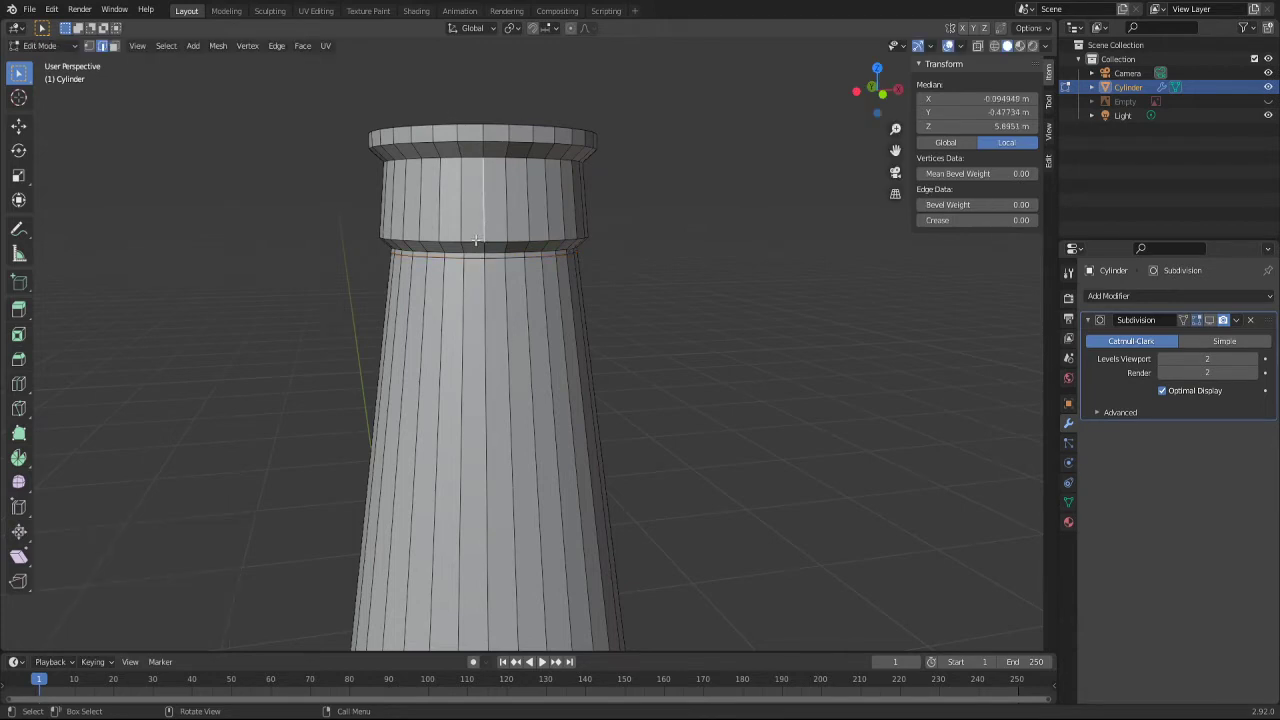
alt+click(472, 244)
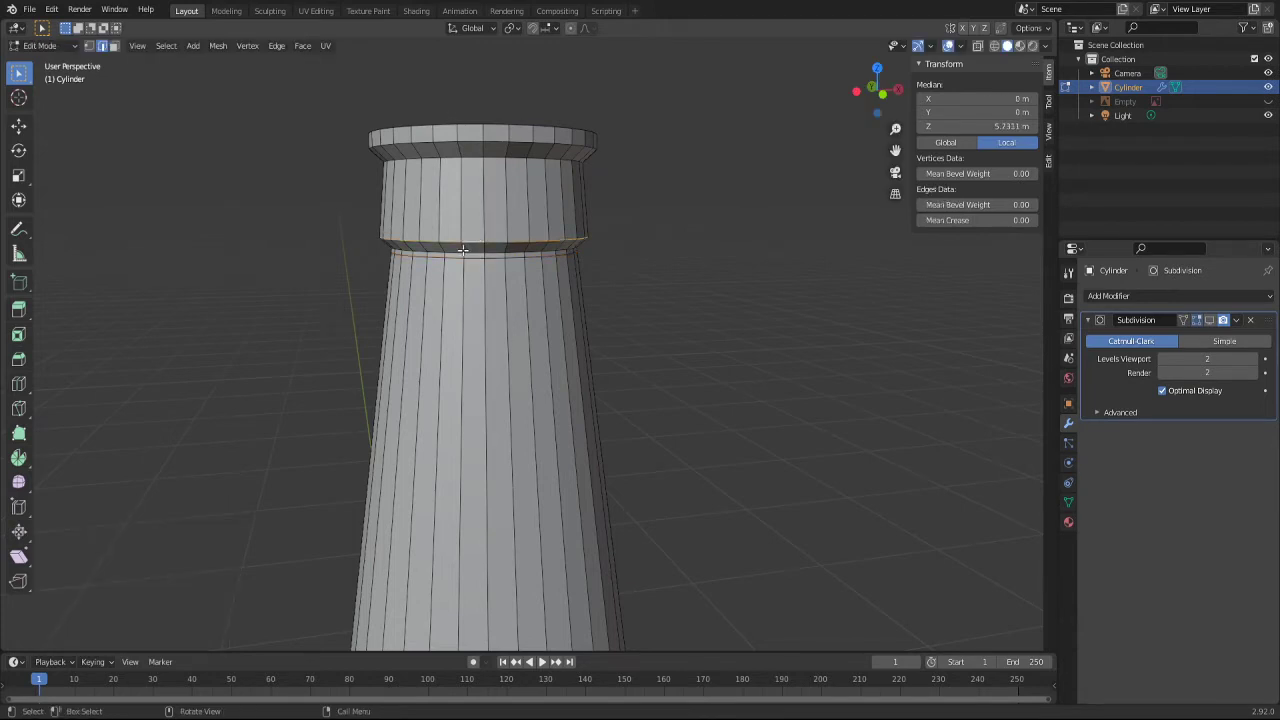
Step: Add a second loop cut close to the neck ring, show subdivision while editing, and return to Object Mode
key(ctrl+r)
drag(462, 225, 467, 258)
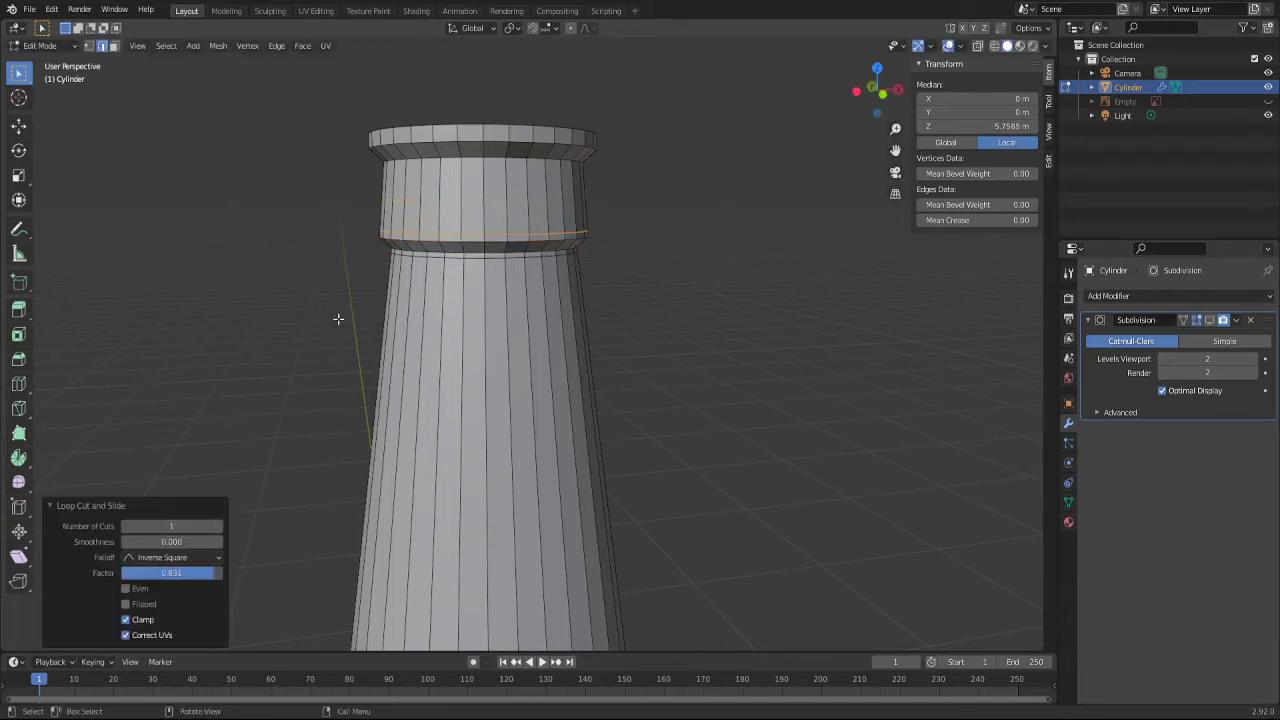
click(1209, 320)
scroll(519, 250, up, 6)
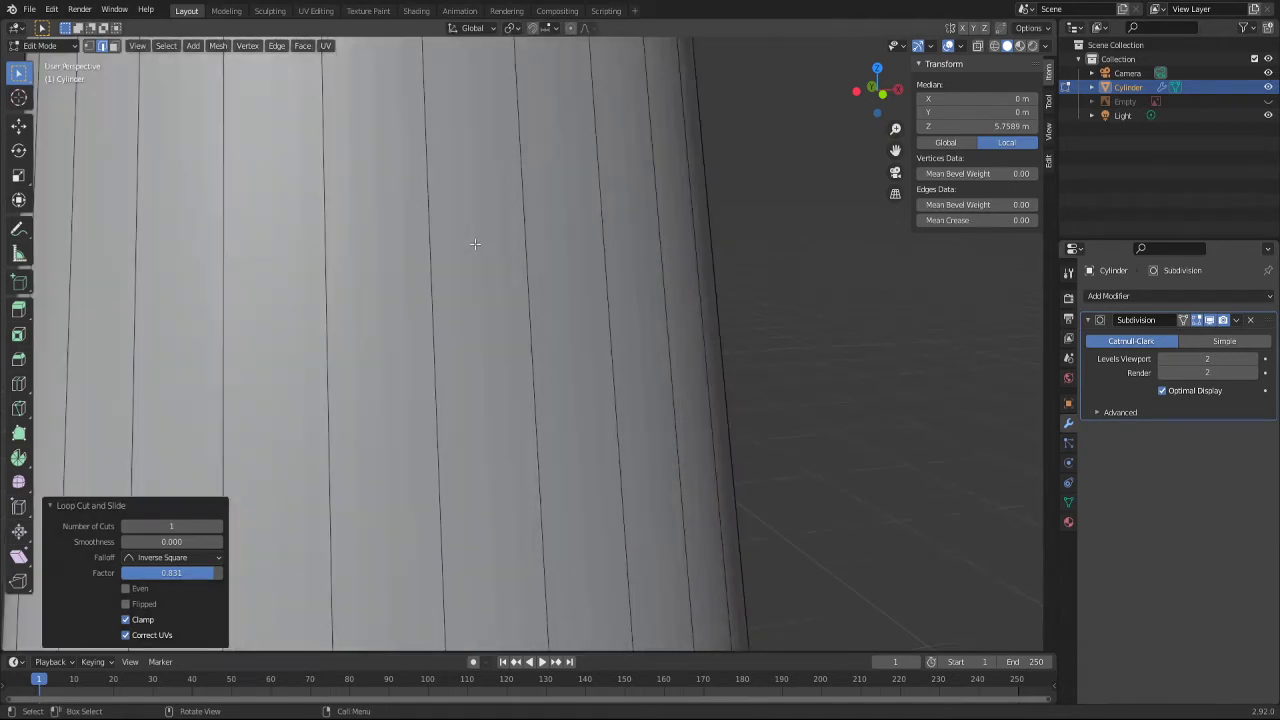
scroll(522, 229, down, 4)
key(Tab)
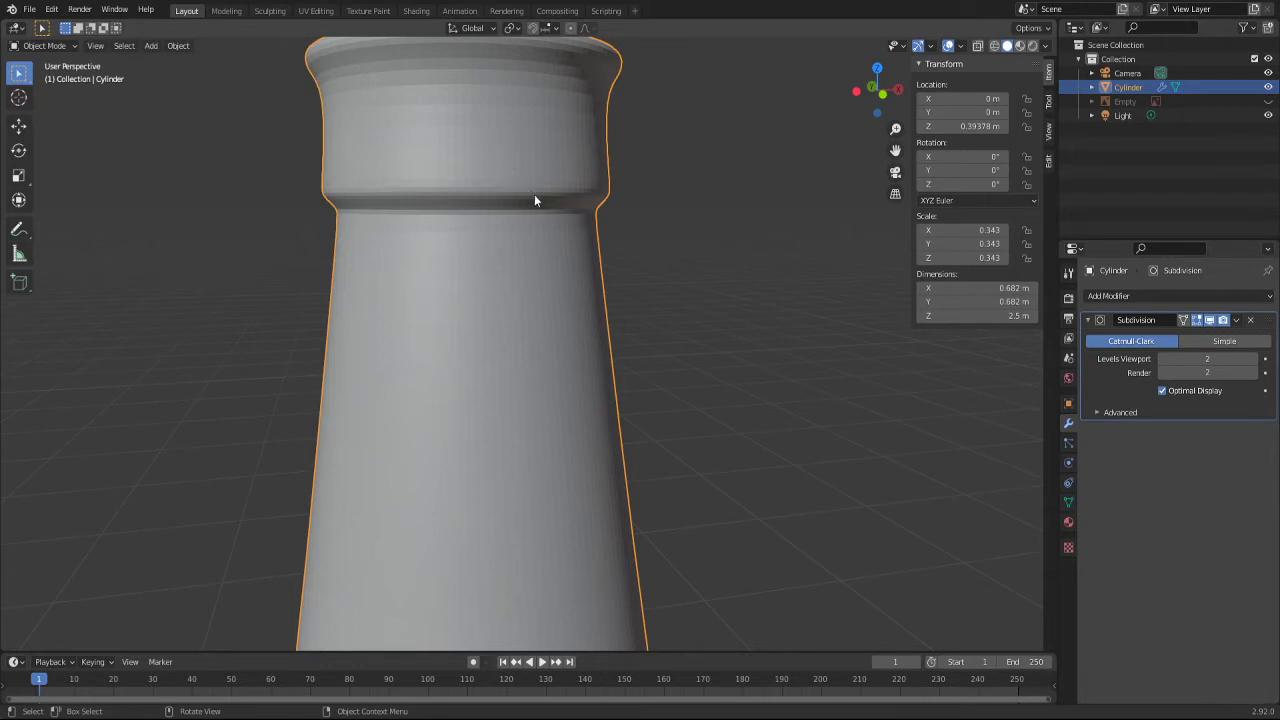
Step: Toggle Edit Mode in and out, then orbit to look down at the bottle's rim
key(Tab)
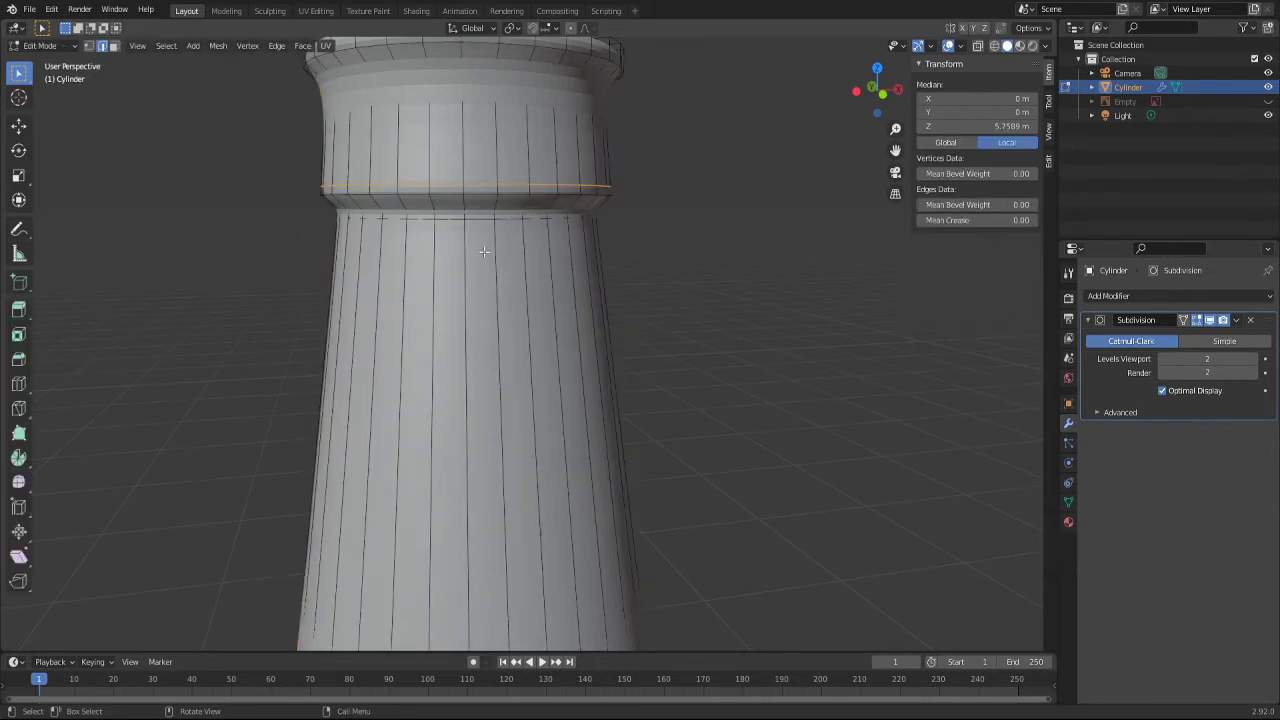
key(Tab)
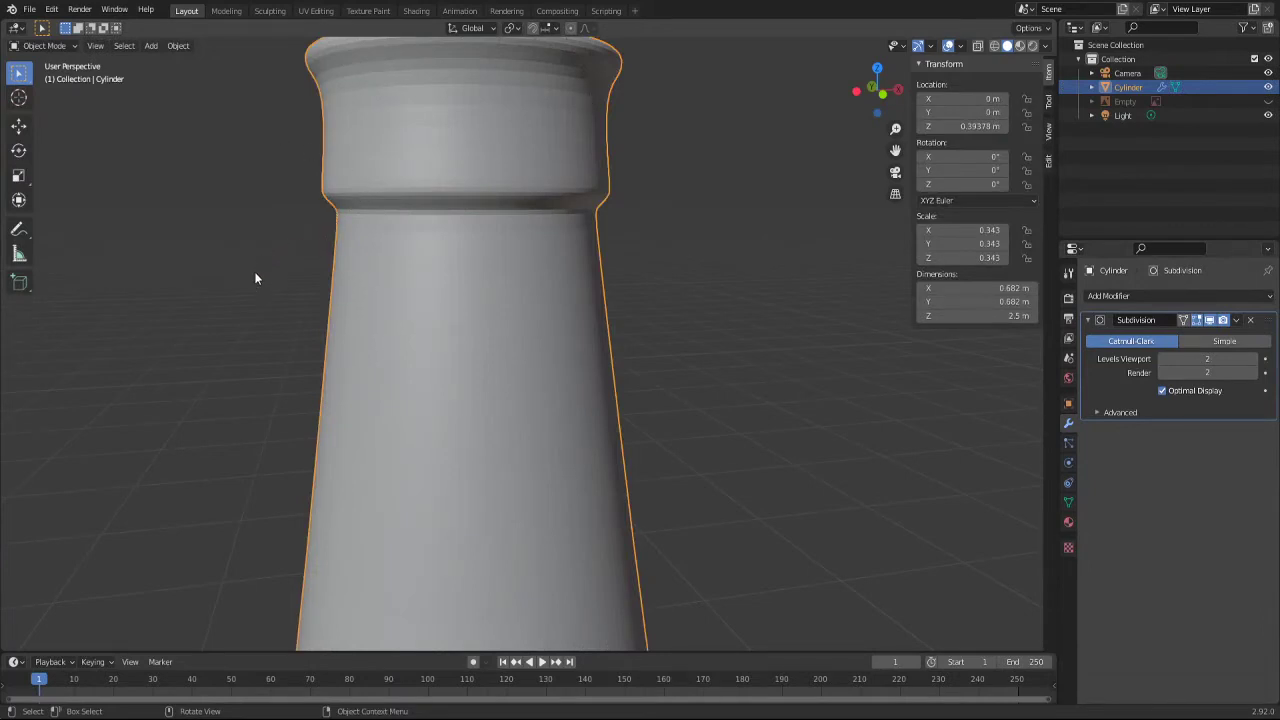
mouse_move(255, 278)
middle_down()
mouse_move(282, 443)
mouse_move(279, 354)
mouse_move(262, 360)
middle_up()
Step: In Edit Mode, add a loop cut just below the bottle's lip
key(Tab)
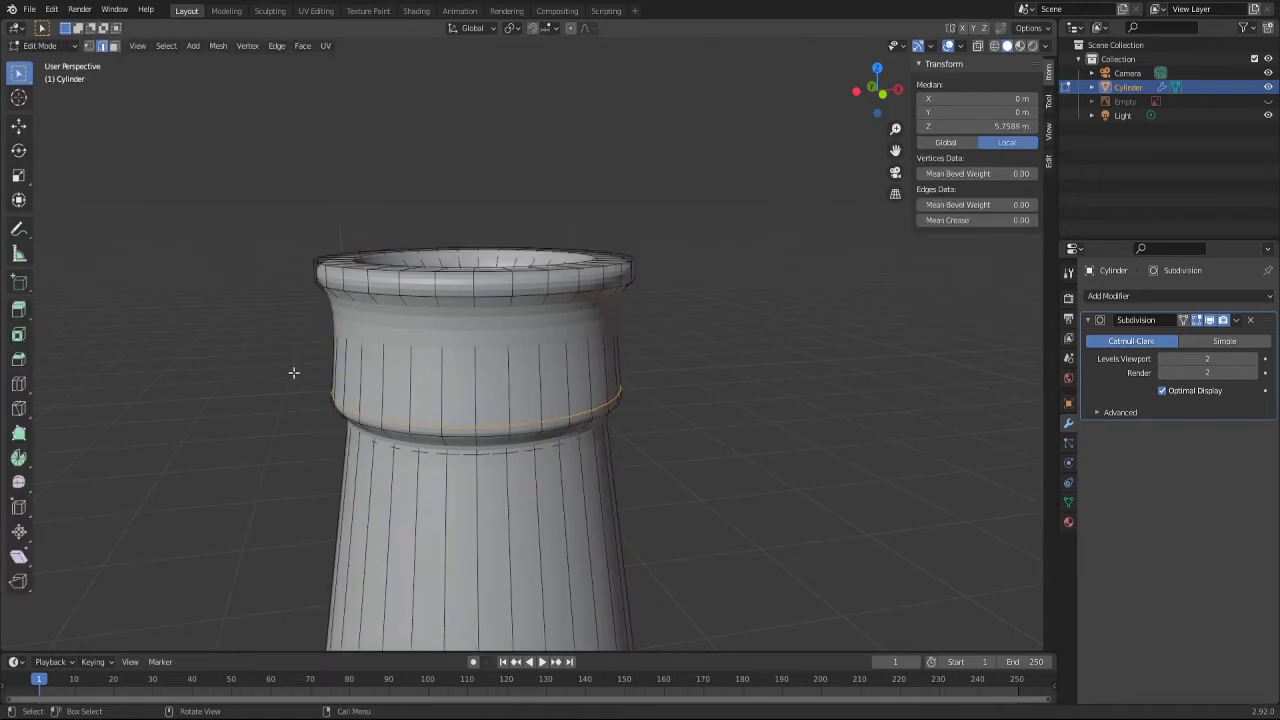
click(366, 308)
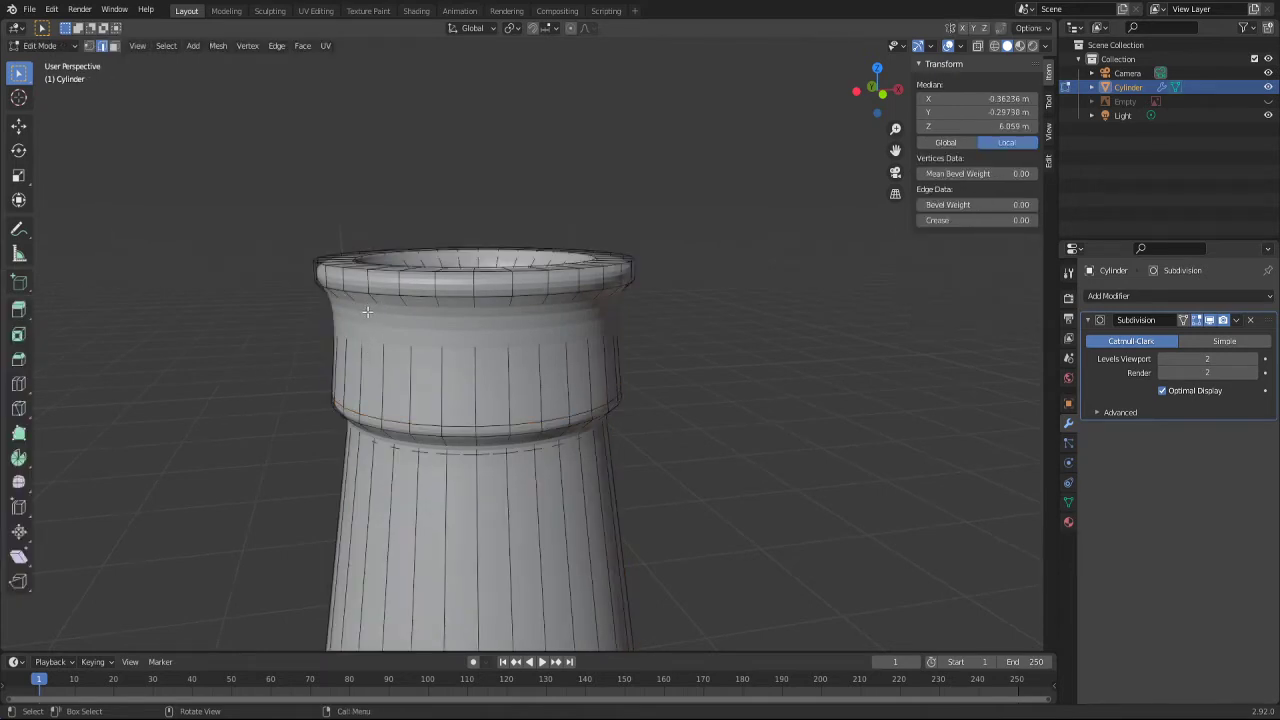
alt+click(367, 312)
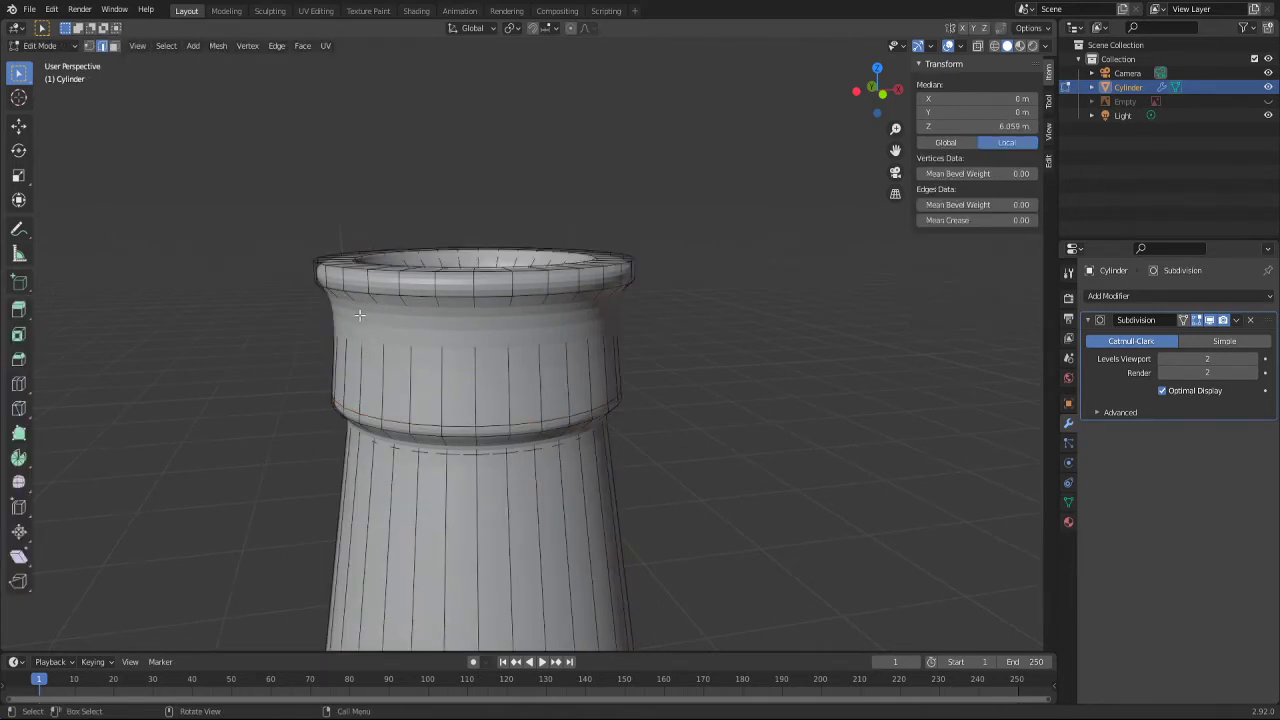
key(ctrl+r)
click(385, 333)
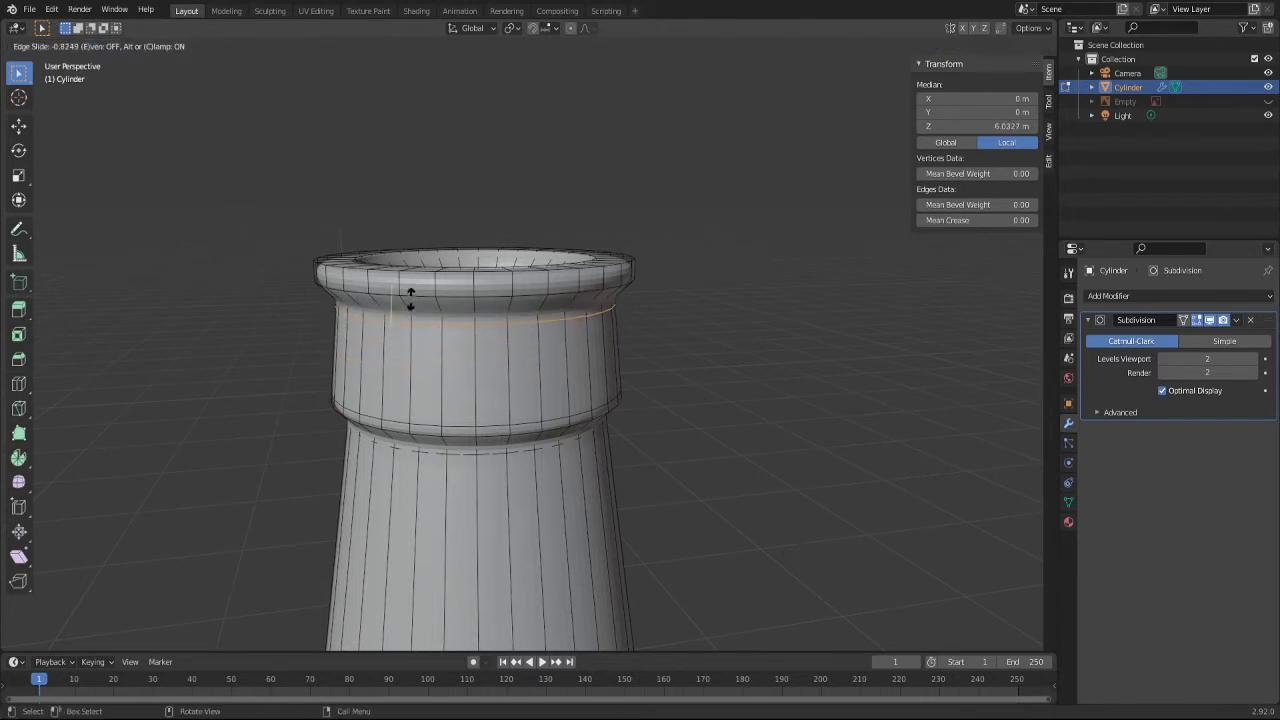
click(410, 298)
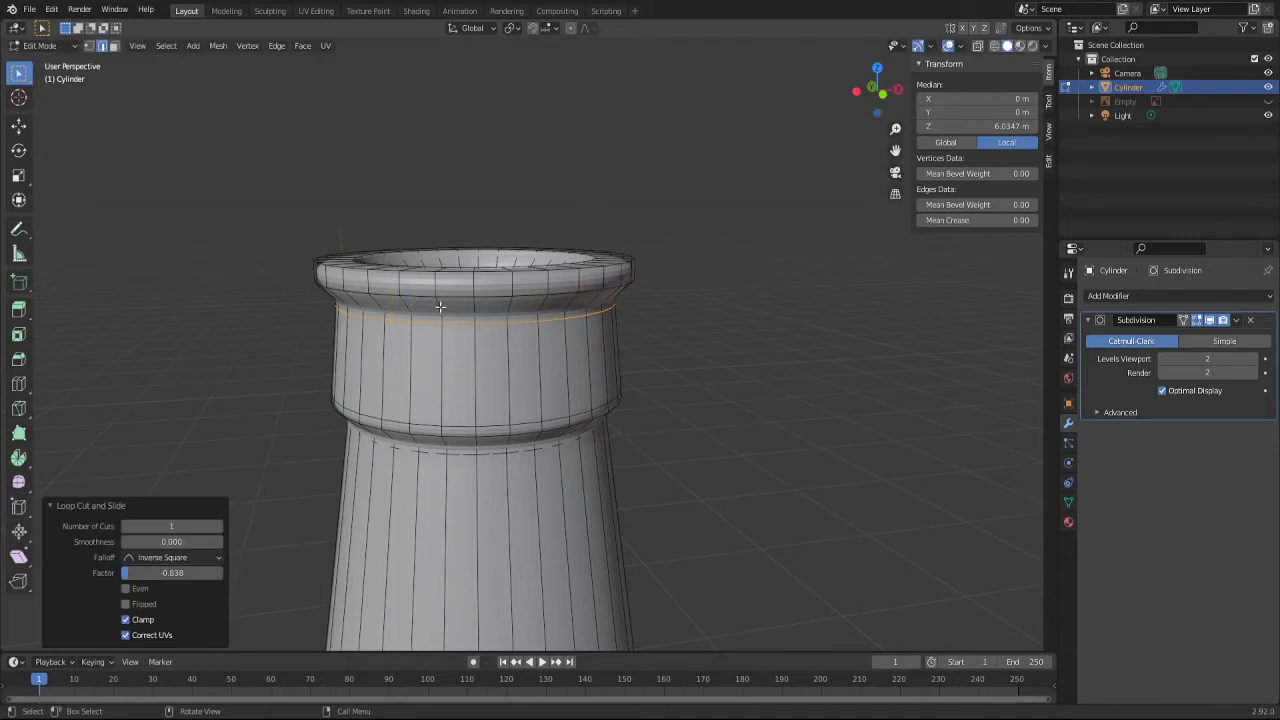
Step: Add another loop cut right under the lip at factor 0.515 and orbit to inspect the opening
alt+click(451, 315)
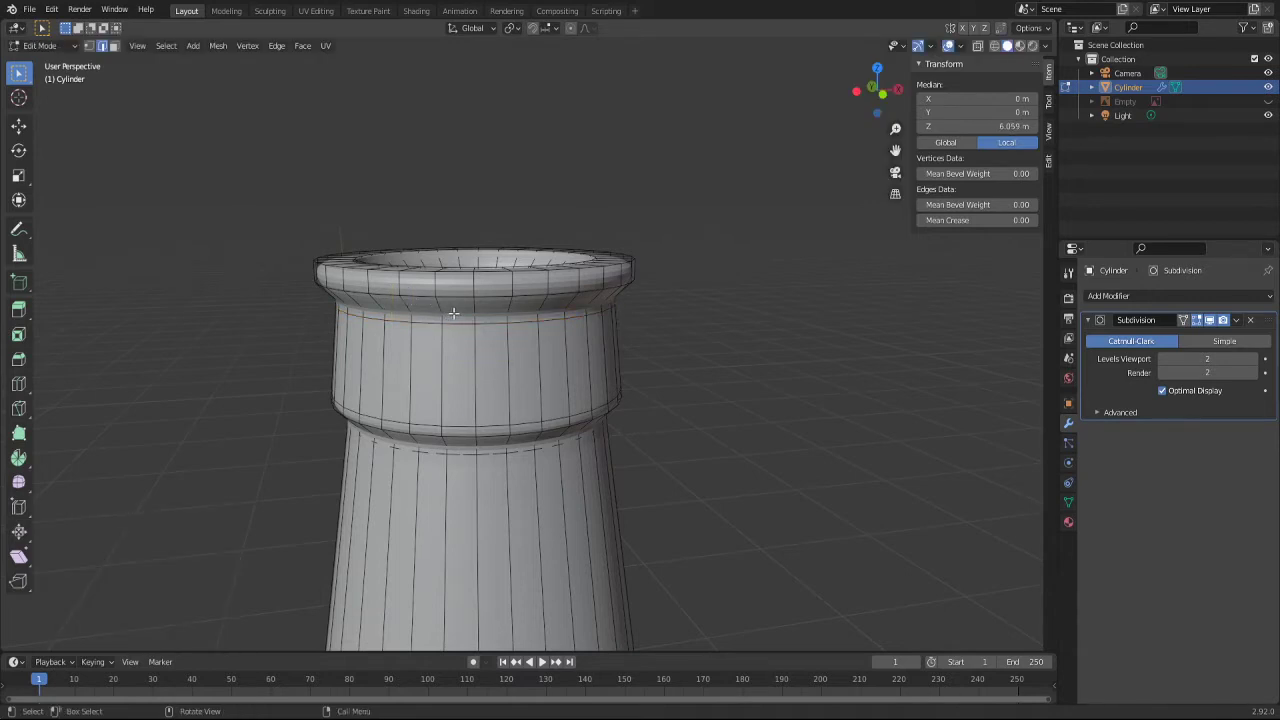
key(ctrl+r)
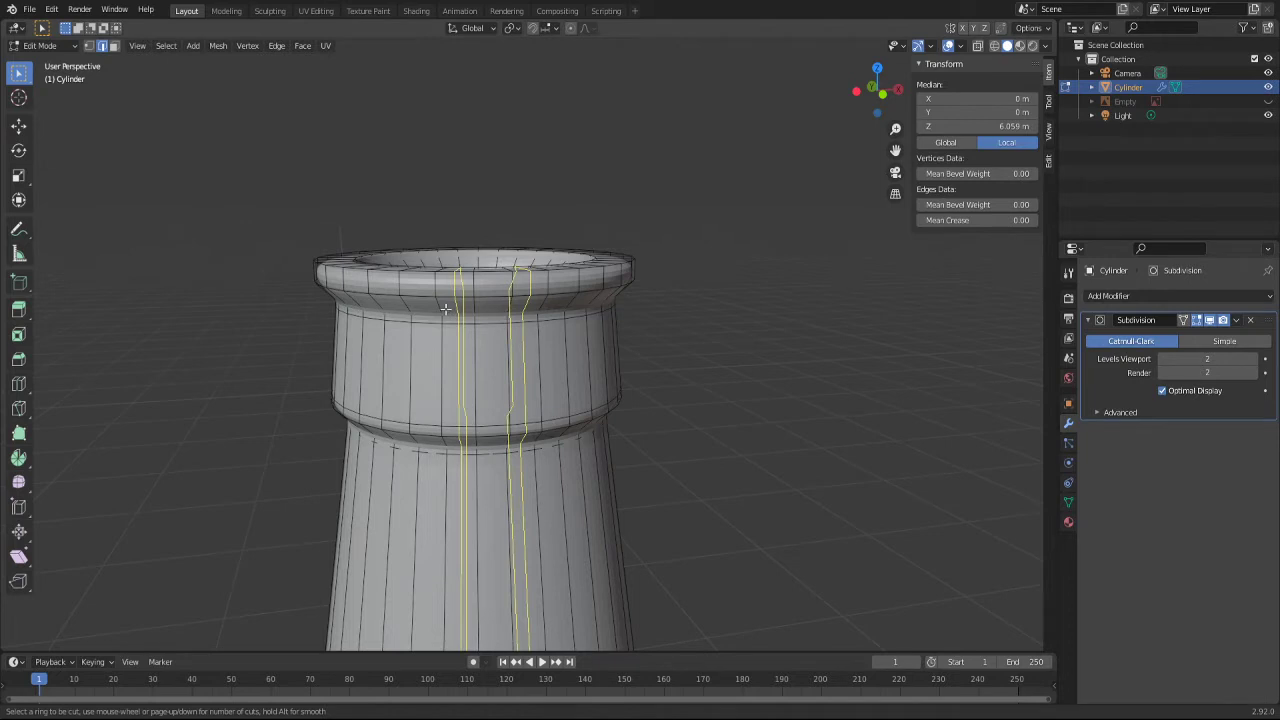
click(446, 309)
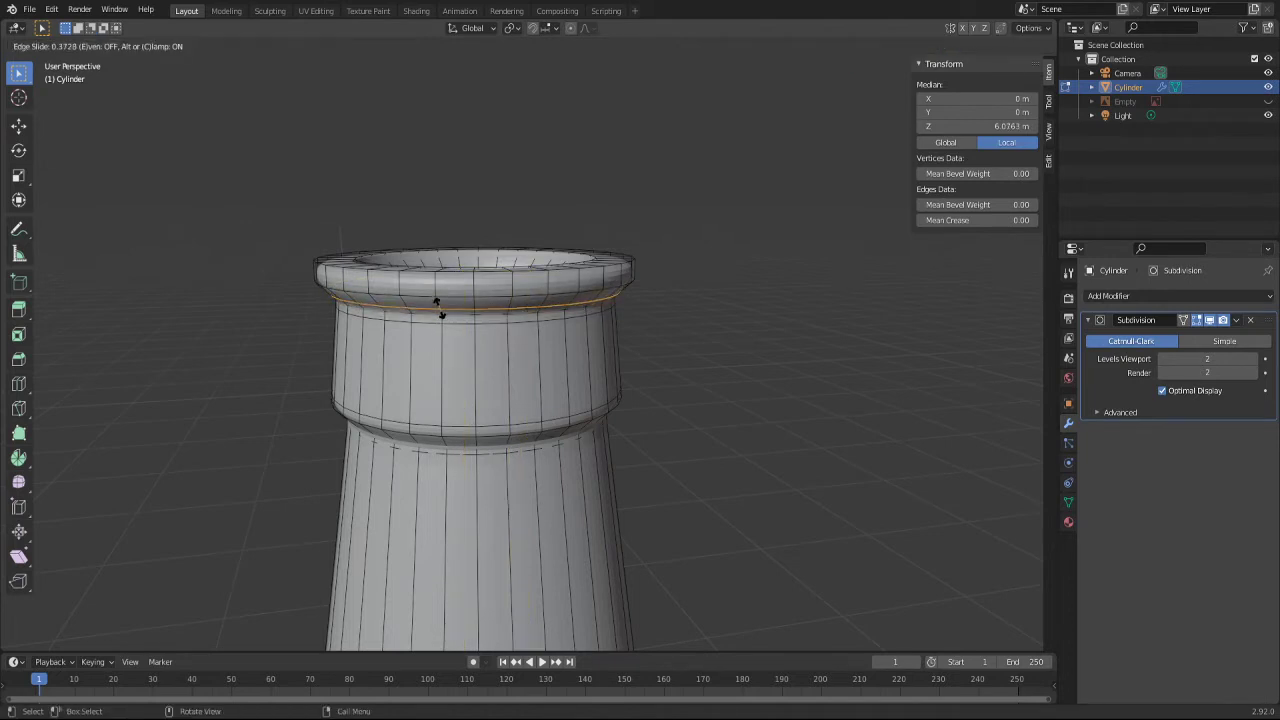
click(443, 310)
middle_drag(443, 310, 443, 326)
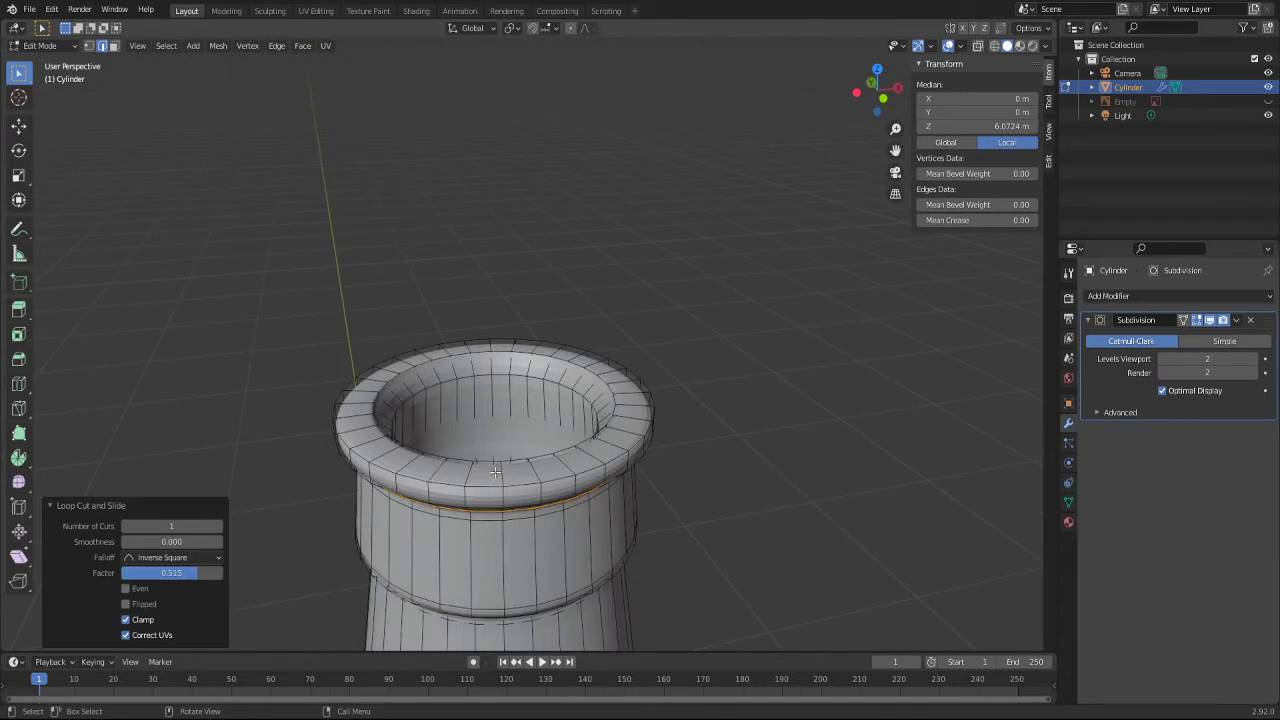
middle_drag(495, 472, 502, 465)
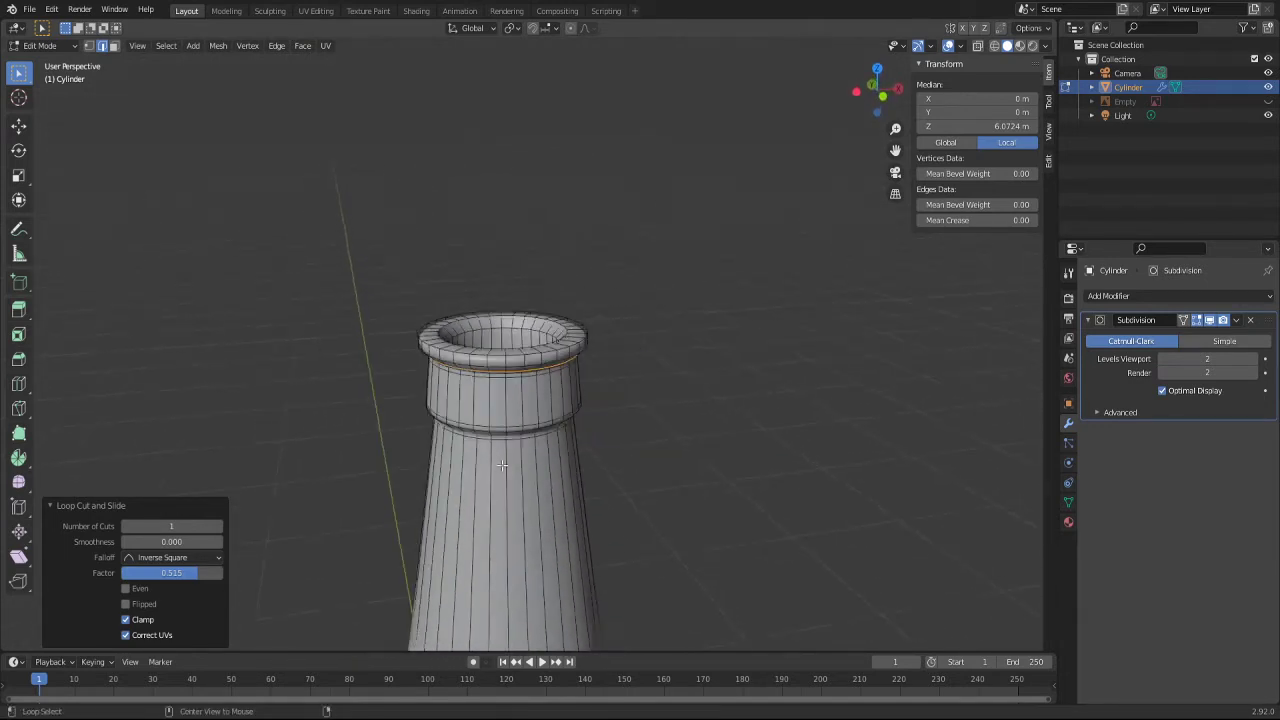
Step: Zoom in from Front view, orbit to look into the bottle's mouth, and select the outer lip loop
key(KP_7)
key(KP_1)
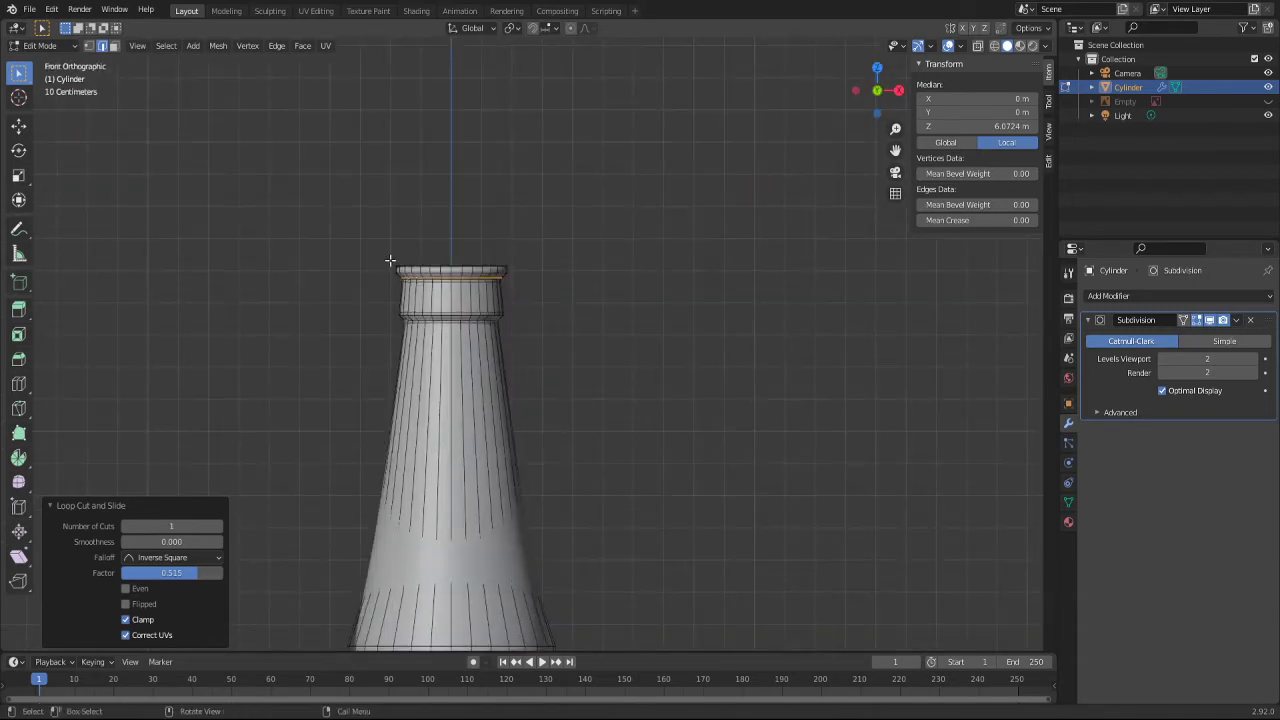
scroll(455, 258, up, 2)
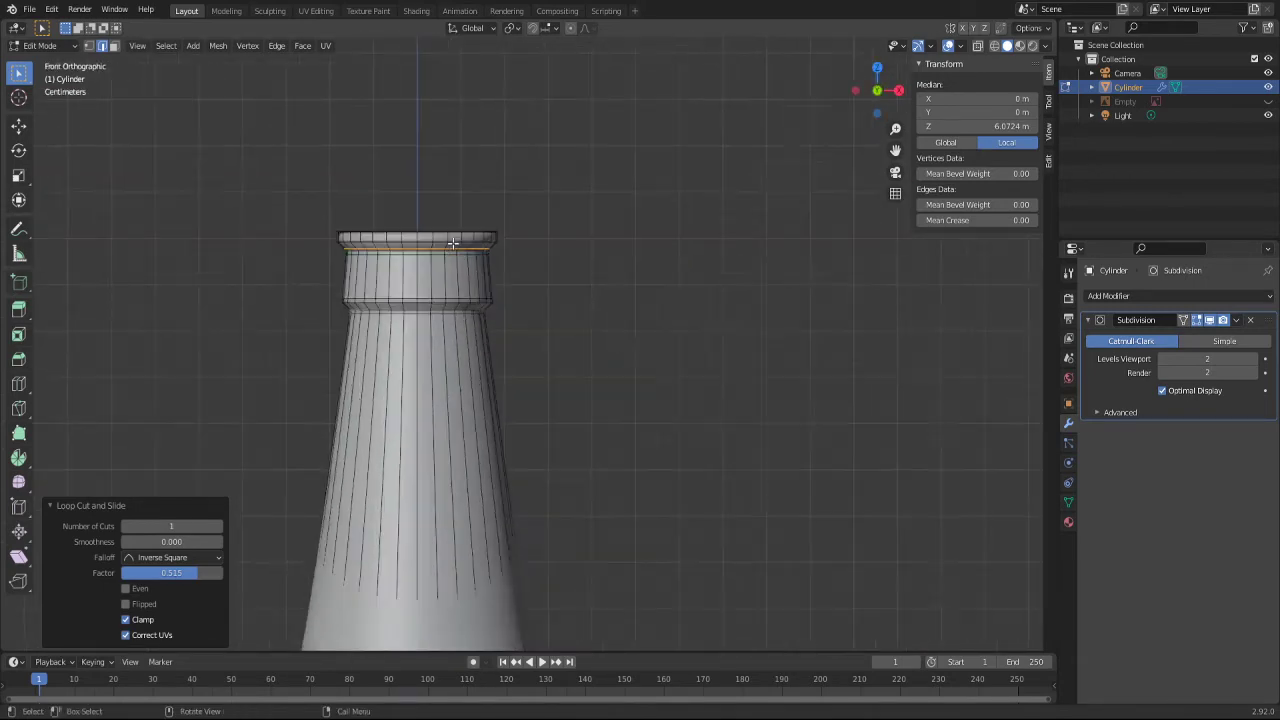
scroll(455, 258, up, 5)
middle_drag(455, 258, 576, 433)
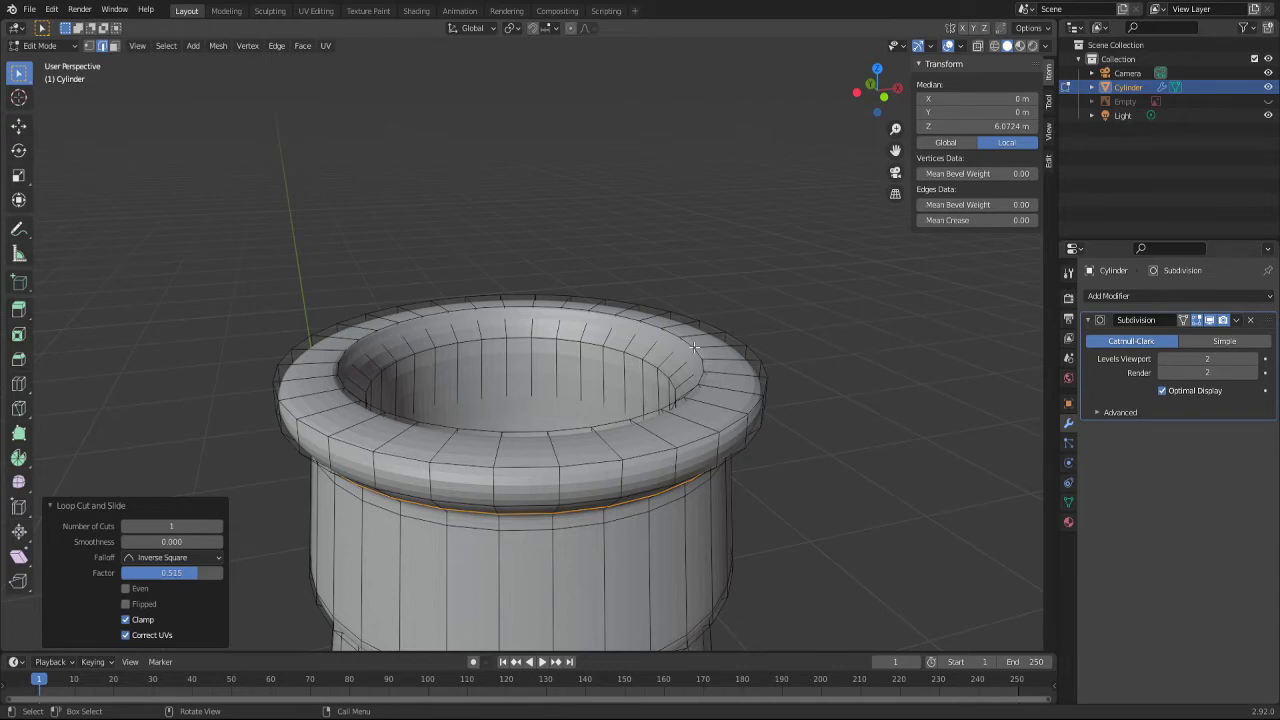
mouse_move(716, 396)
middle_down()
mouse_move(574, 386)
mouse_move(597, 423)
mouse_move(589, 383)
middle_up()
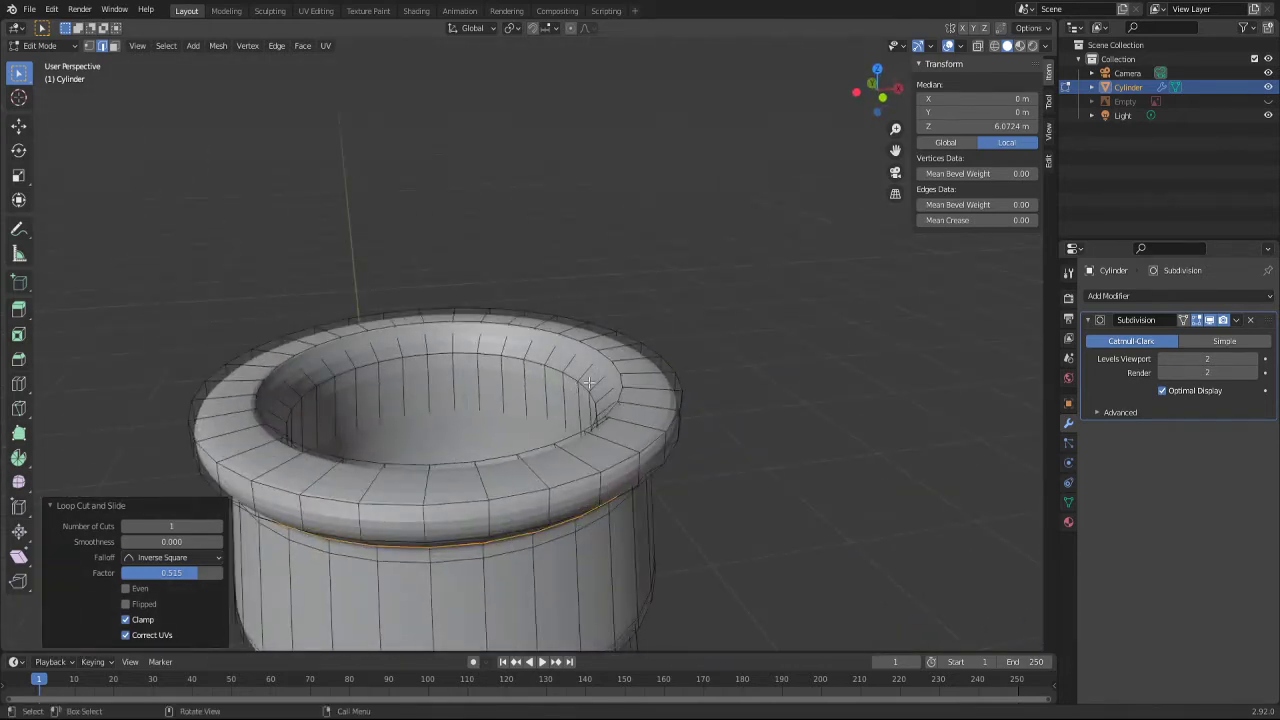
alt+click(623, 460)
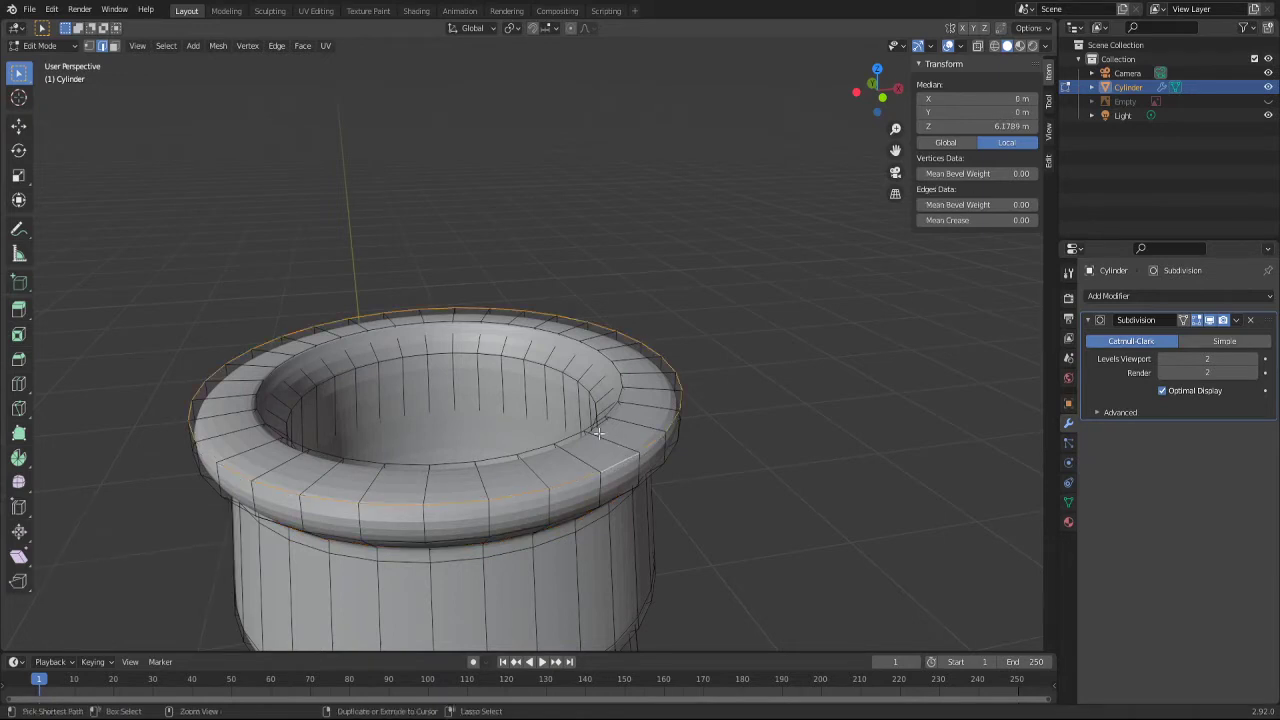
Step: Select the inner loop on the rim top and edge-slide it inward
alt+click(598, 434)
key(g)
key(g)
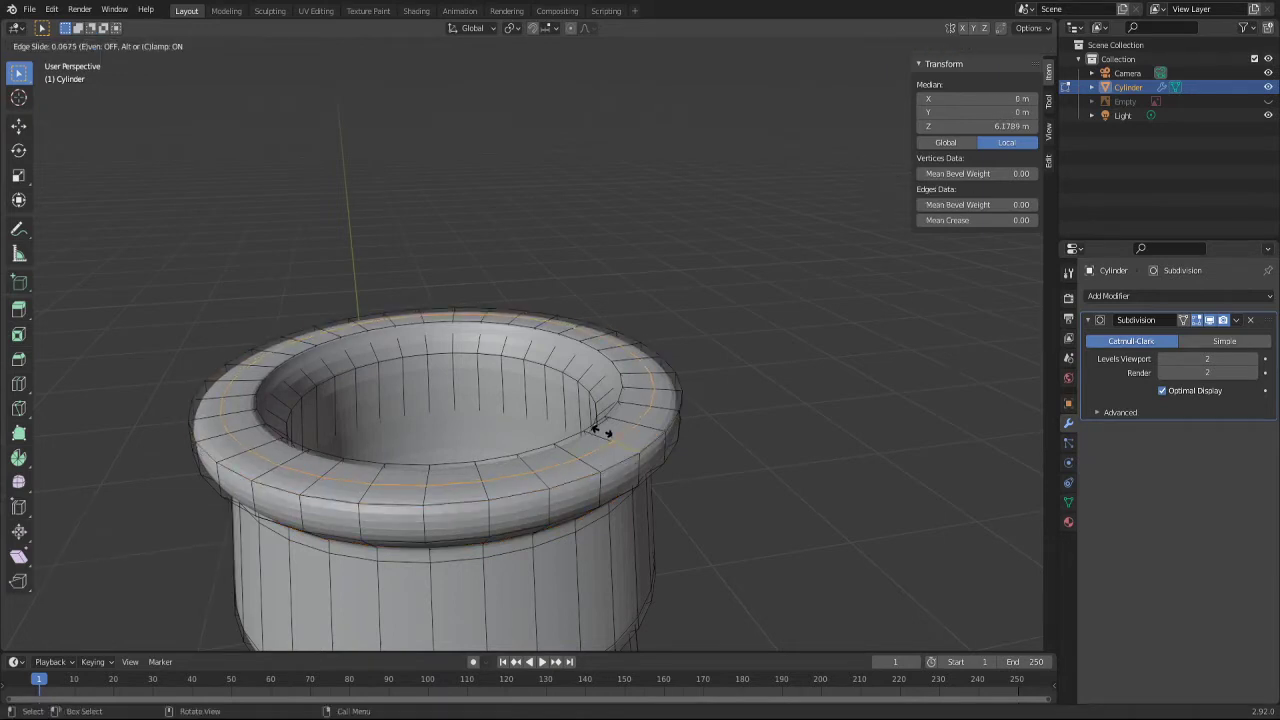
click(598, 433)
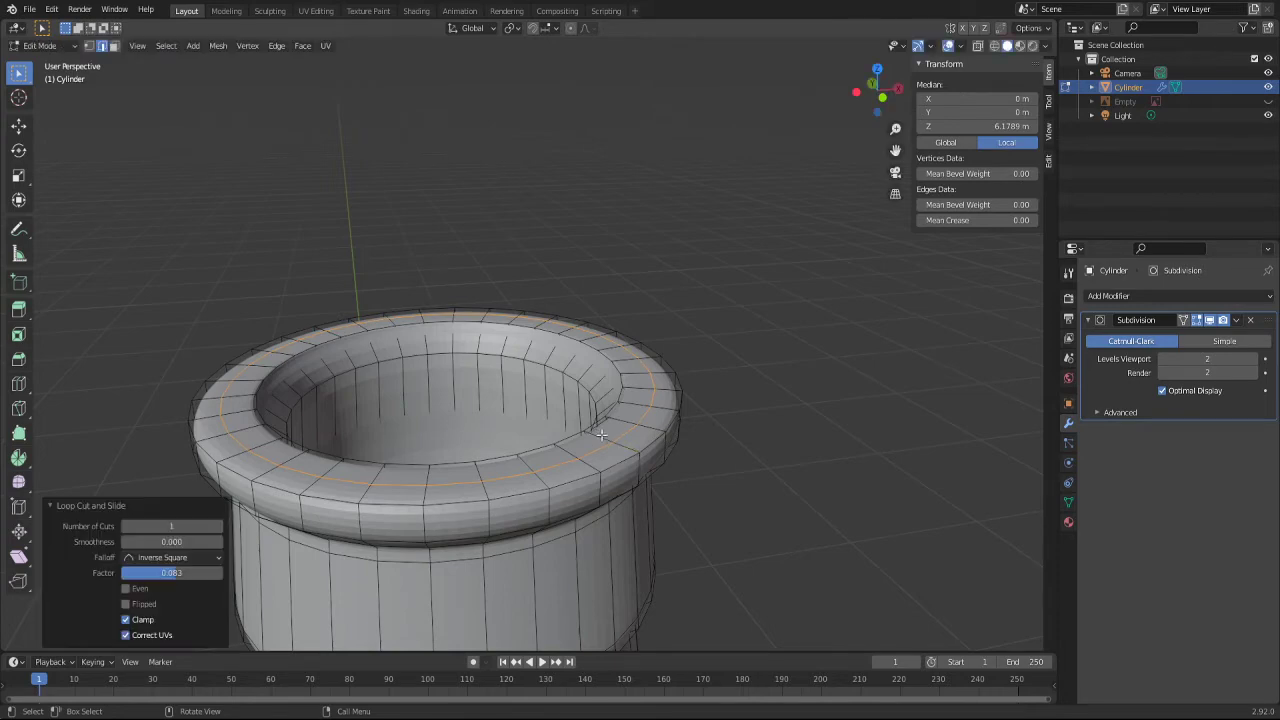
middle_drag(598, 433, 565, 425)
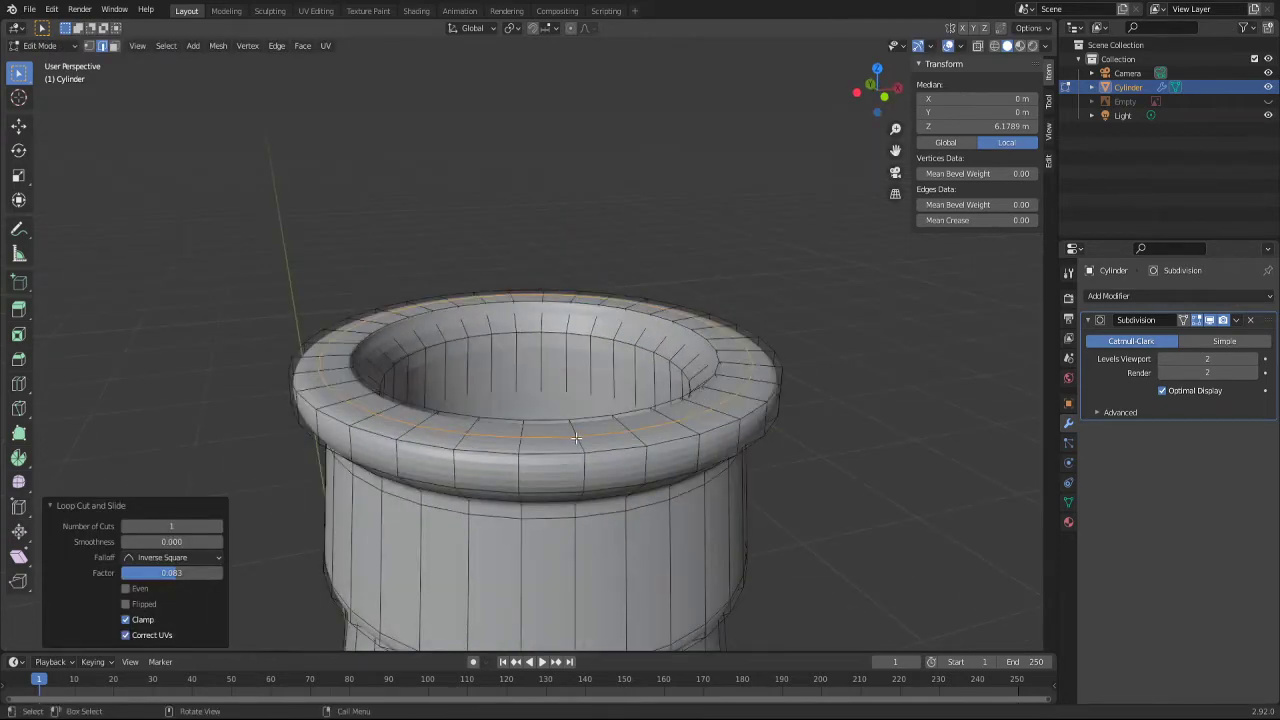
Step: Raise the rim loop 0.008 m along Z to shape the lip
key(g)
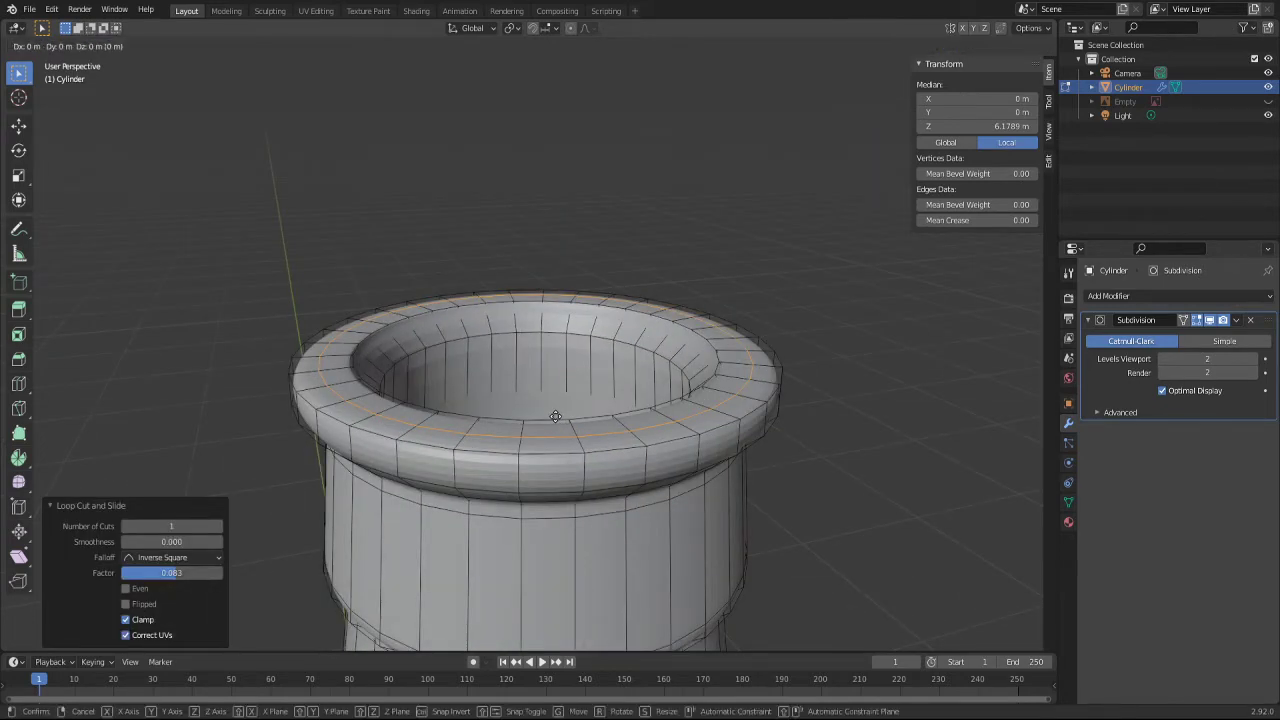
key(x)
key(z)
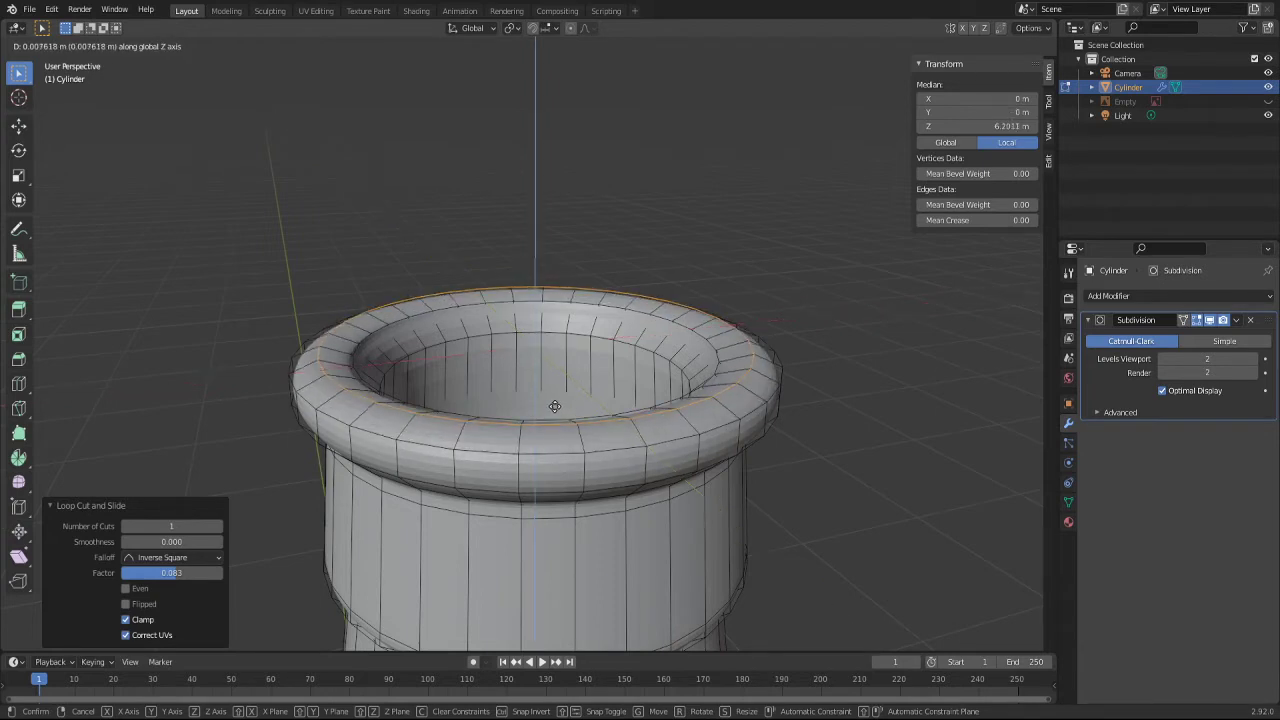
click(554, 406)
mouse_move(664, 451)
middle_down()
mouse_move(600, 477)
mouse_move(671, 491)
mouse_move(638, 498)
middle_up()
mouse_move(548, 494)
middle_down()
mouse_move(539, 543)
mouse_move(546, 483)
middle_up()
Step: Deselect the edges and switch to X-ray wireframe shading to reveal the neck's inner edge loops
middle_drag(550, 533, 549, 512)
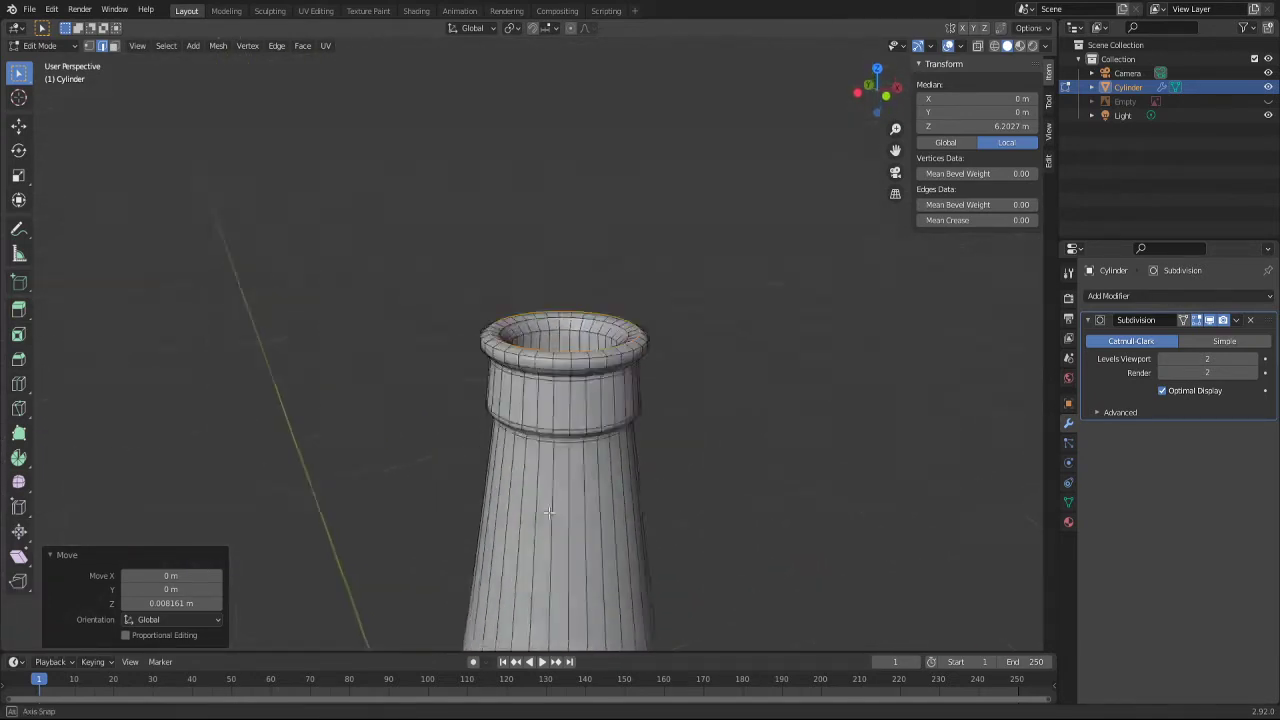
scroll(549, 512, down, 3)
scroll(552, 508, down, 4)
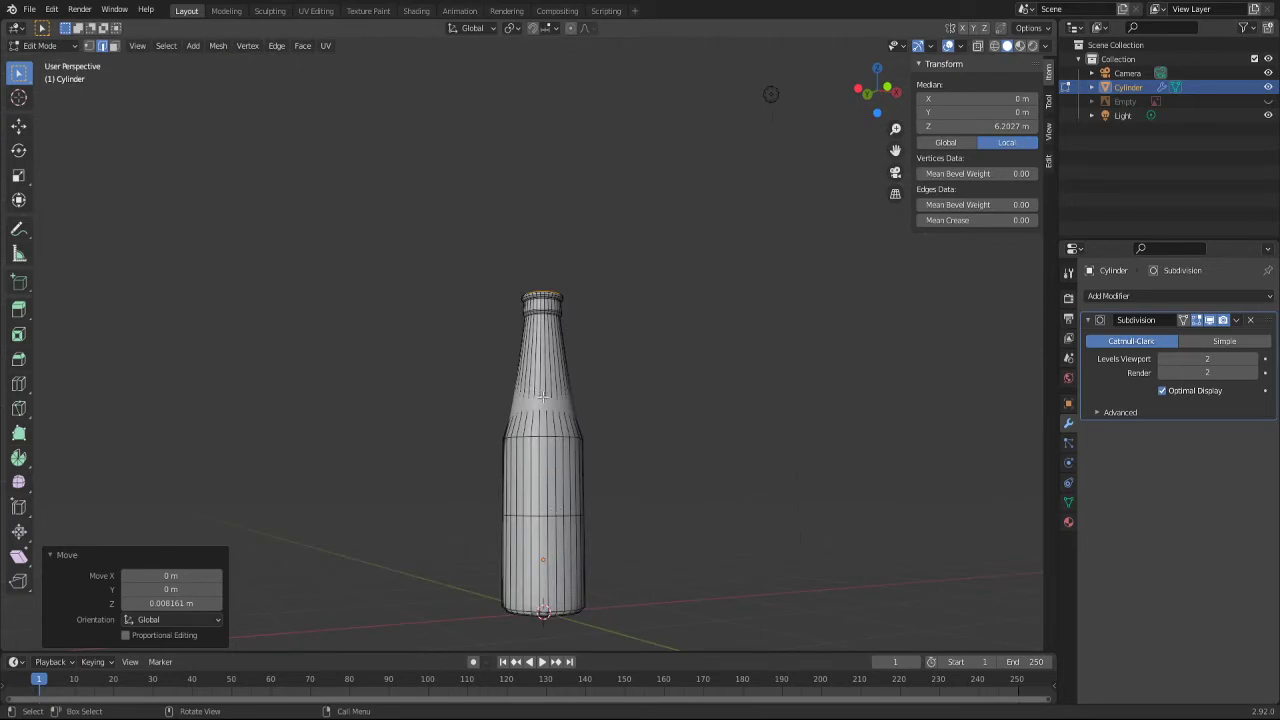
scroll(563, 408, up, 3)
scroll(563, 408, up, 2)
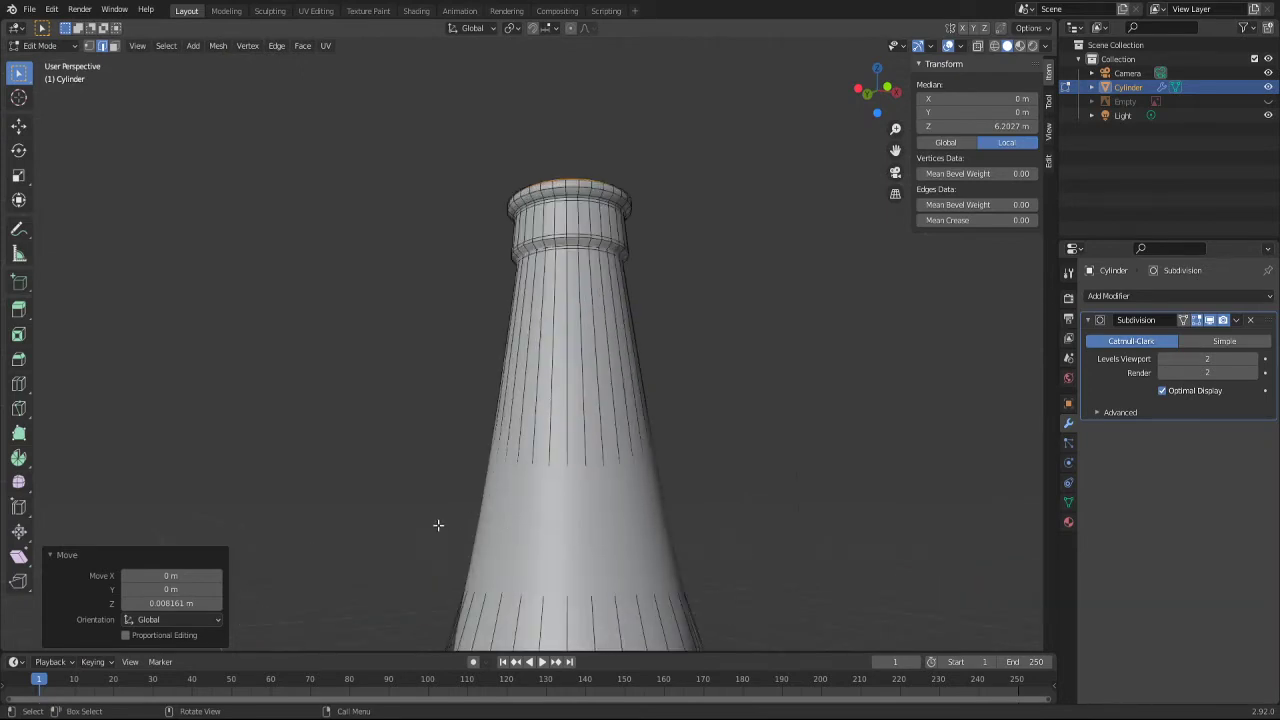
drag(424, 520, 362, 493)
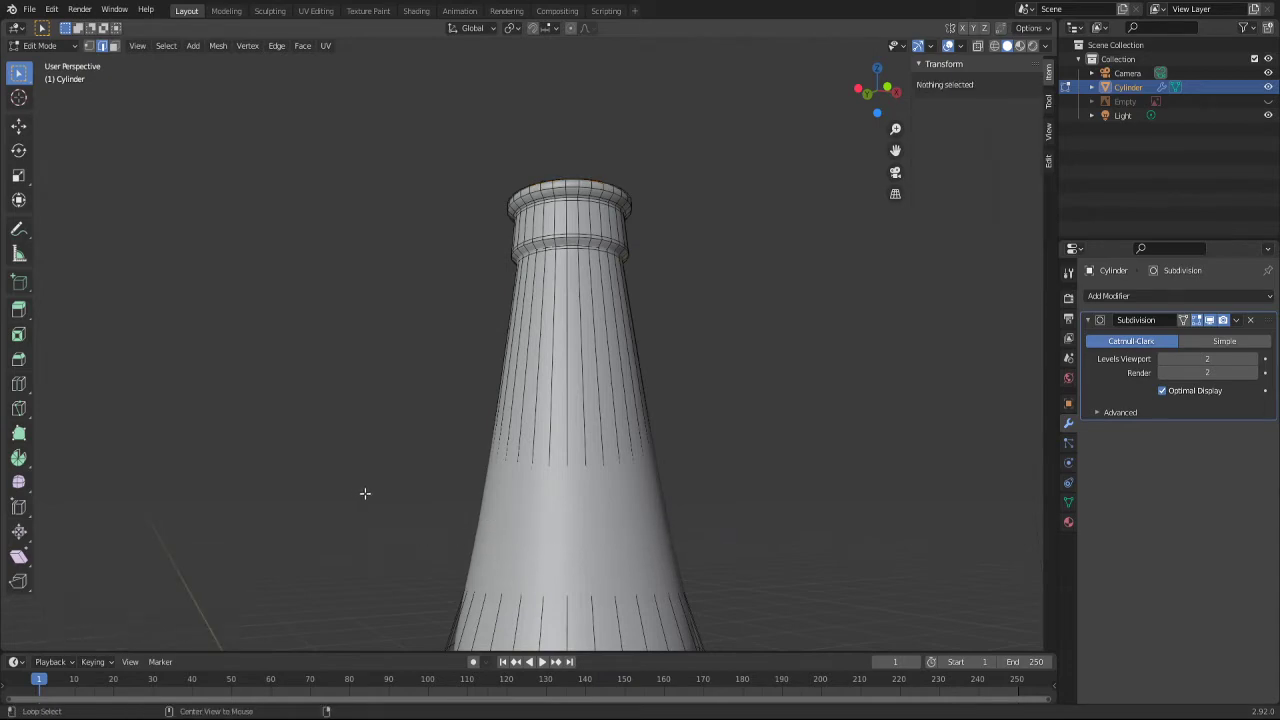
key(shift+z)
mouse_move(408, 534)
middle_down()
mouse_move(448, 559)
mouse_move(377, 551)
mouse_move(416, 440)
middle_up()
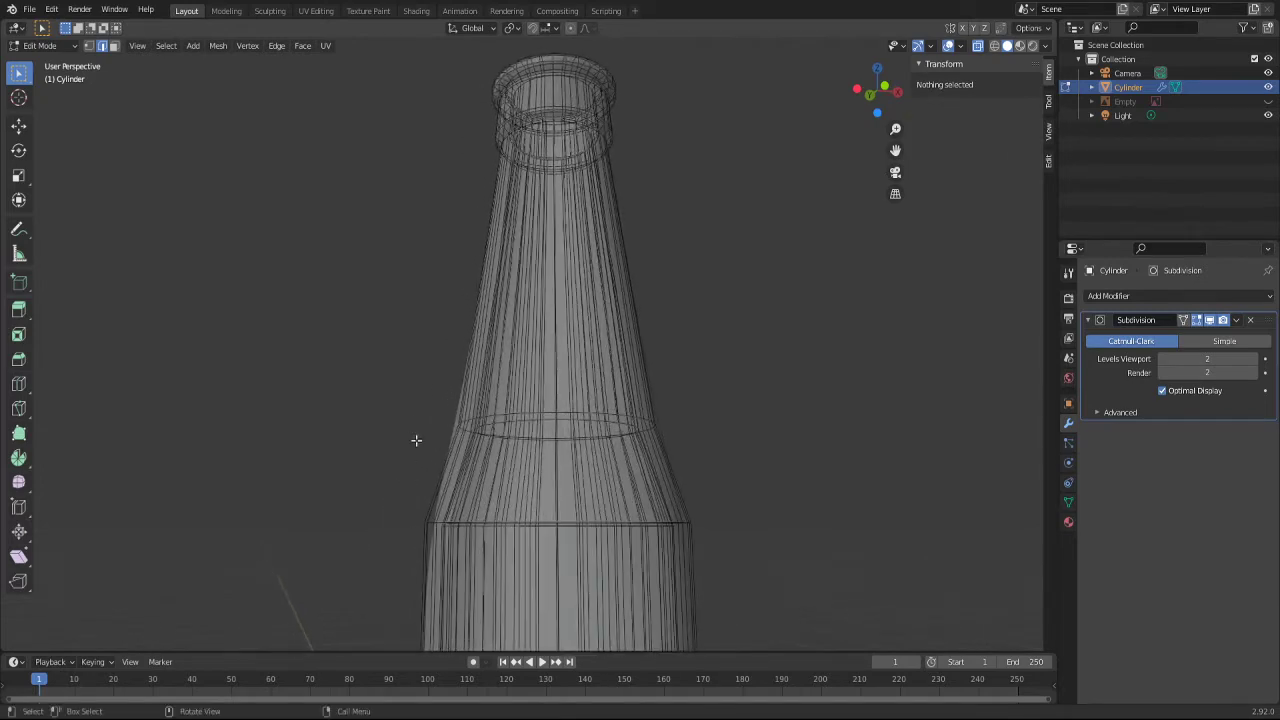
Step: In Right Orthographic view, select the horizontal edge loop on the tapering neck and start a bevel
key(KP_3)
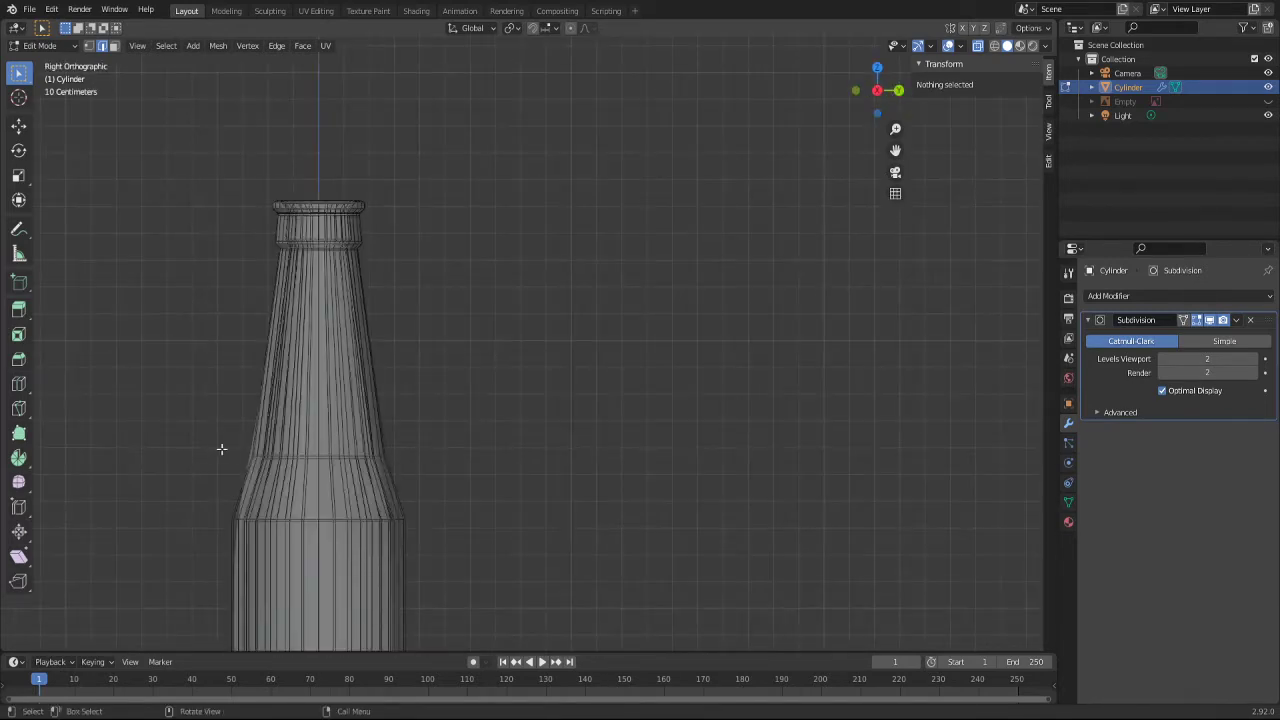
drag(221, 449, 402, 465)
click(195, 431)
drag(222, 449, 400, 469)
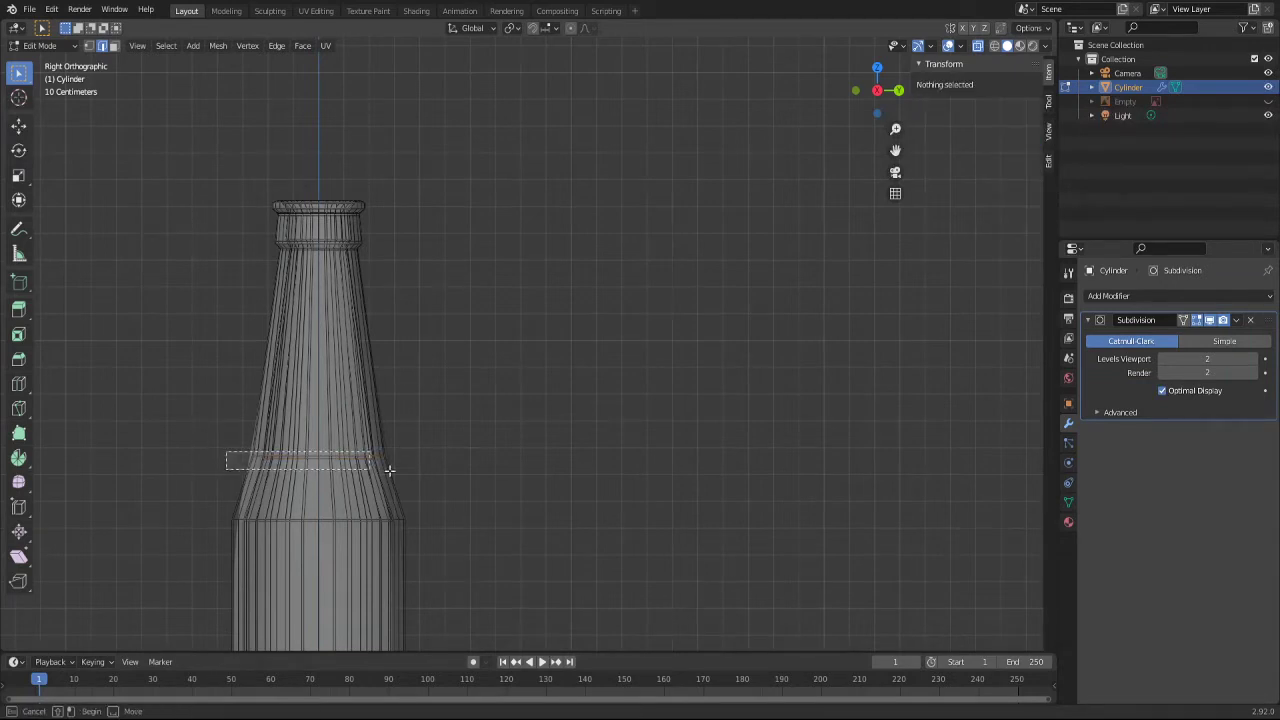
scroll(323, 455, up, 3)
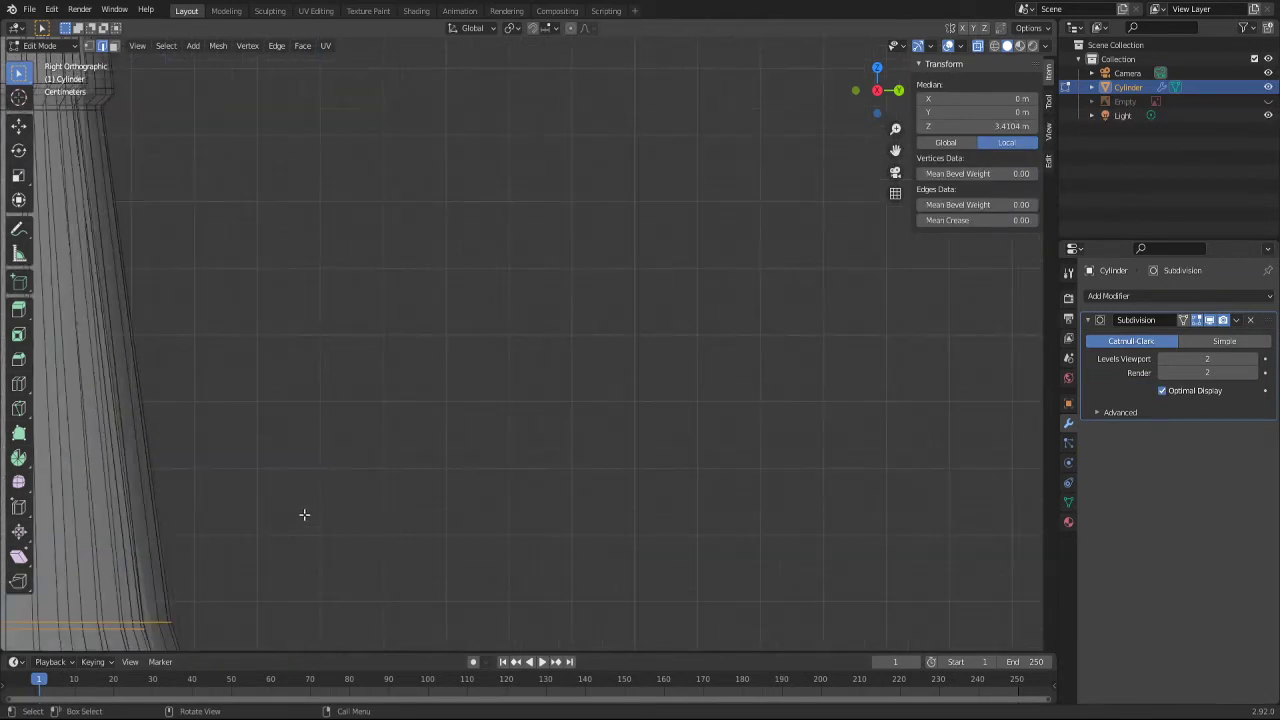
shift+middle_drag(303, 514, 578, 547)
key(g)
key(z)
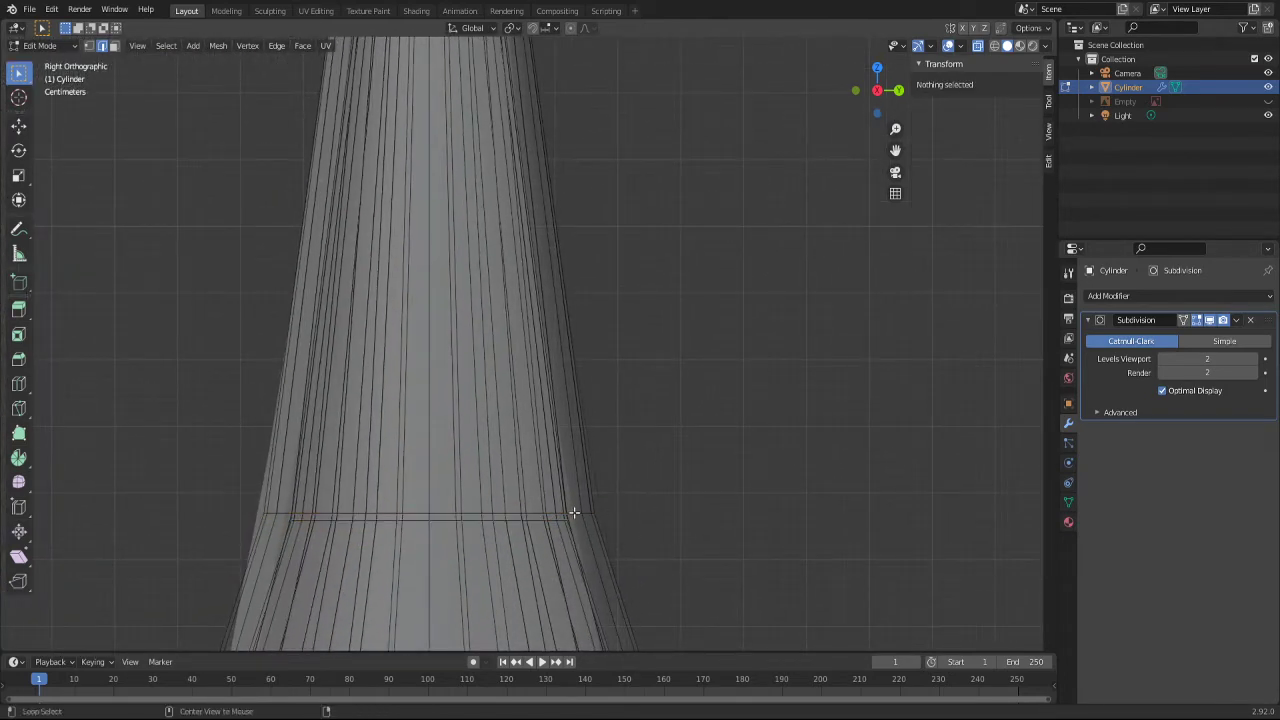
click(572, 512)
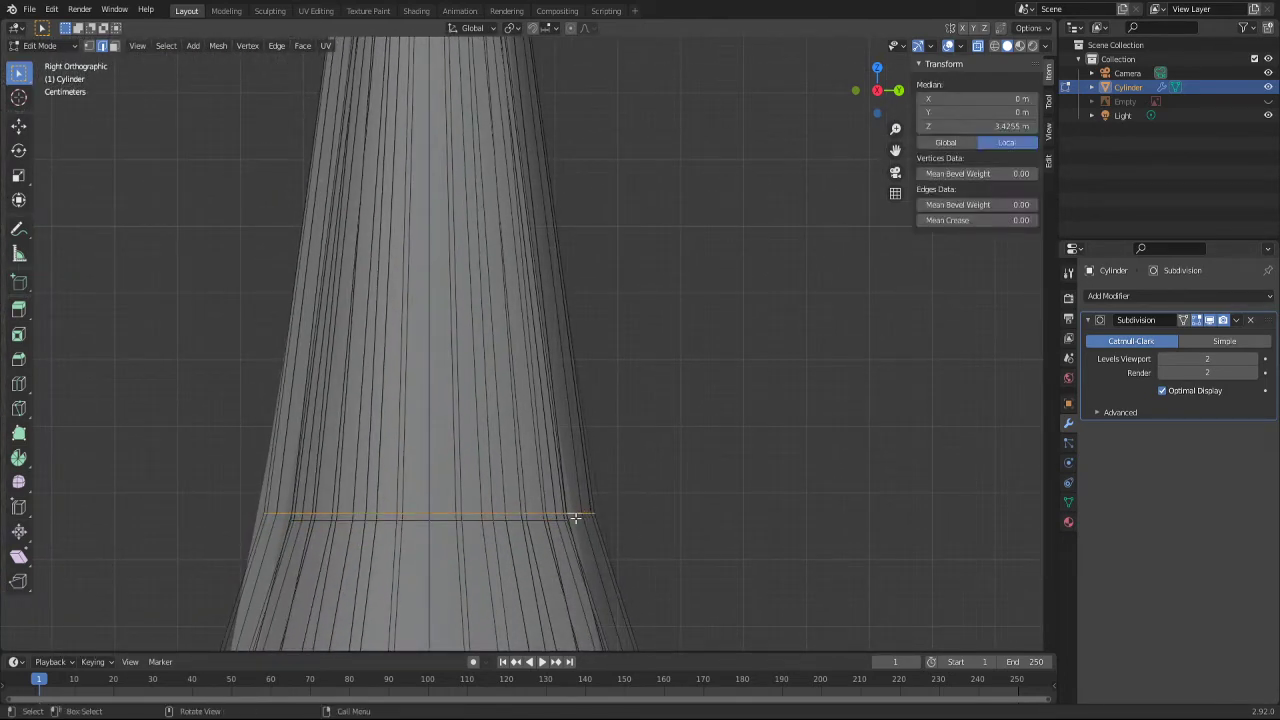
key(ctrl+b)
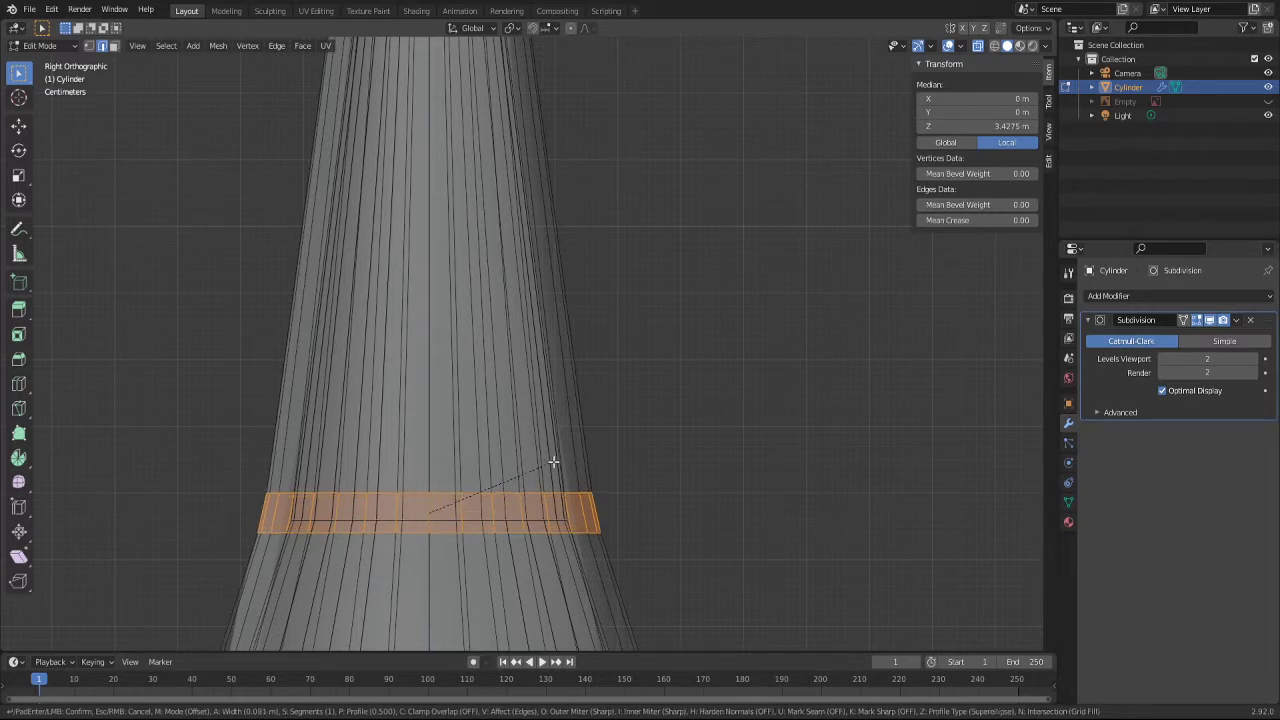
Step: Set the neck bevel to 2 segments at 0.147 m width and apply it
scroll(553, 461, up, 3)
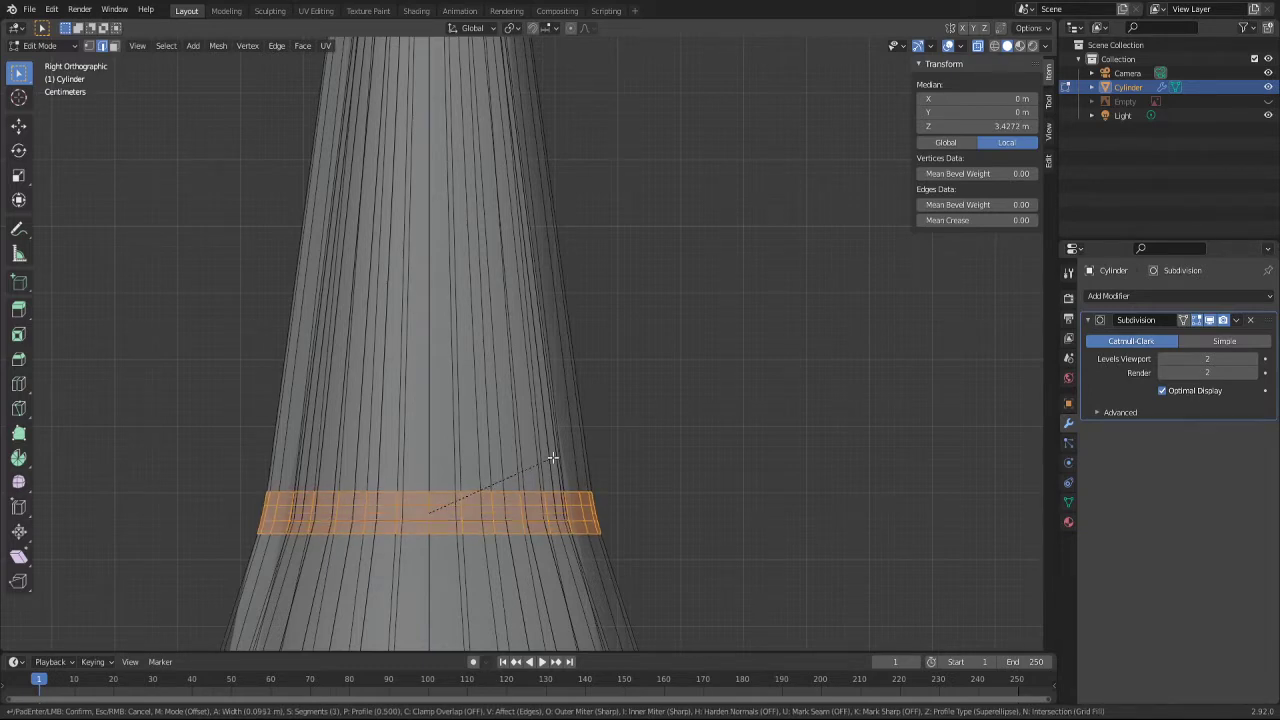
scroll(564, 450, down, 2)
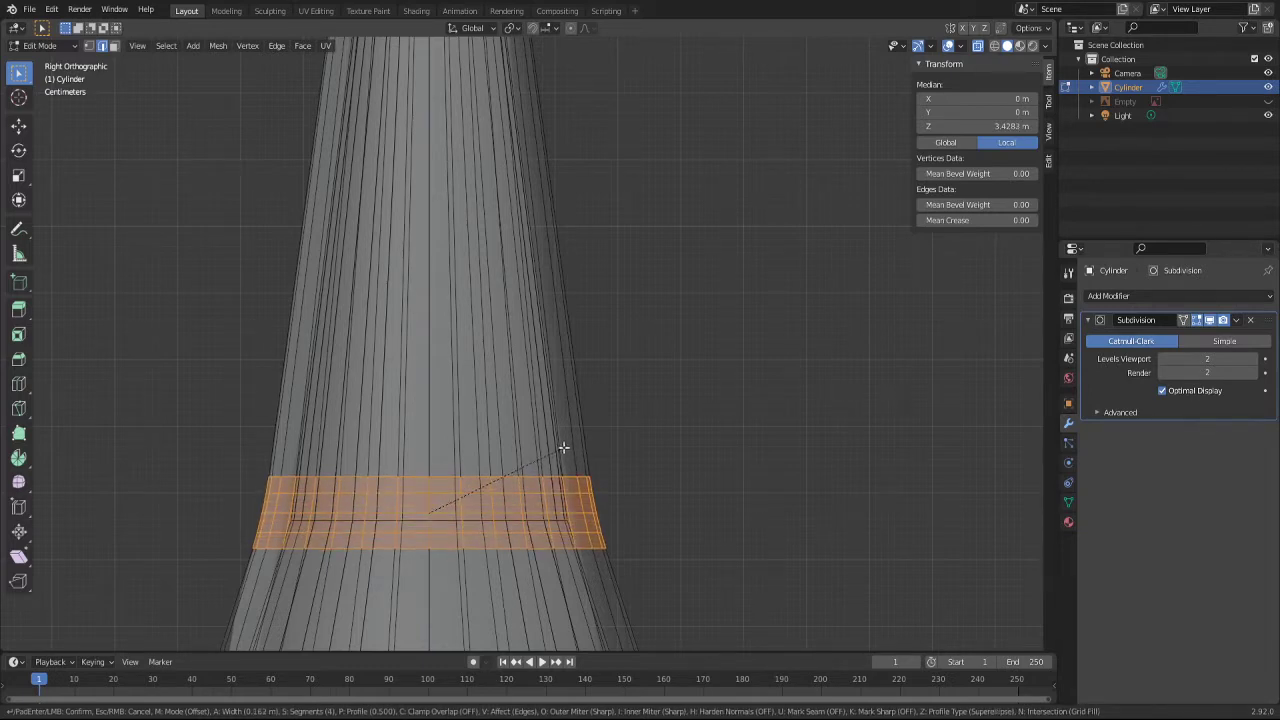
key(c)
key(c)
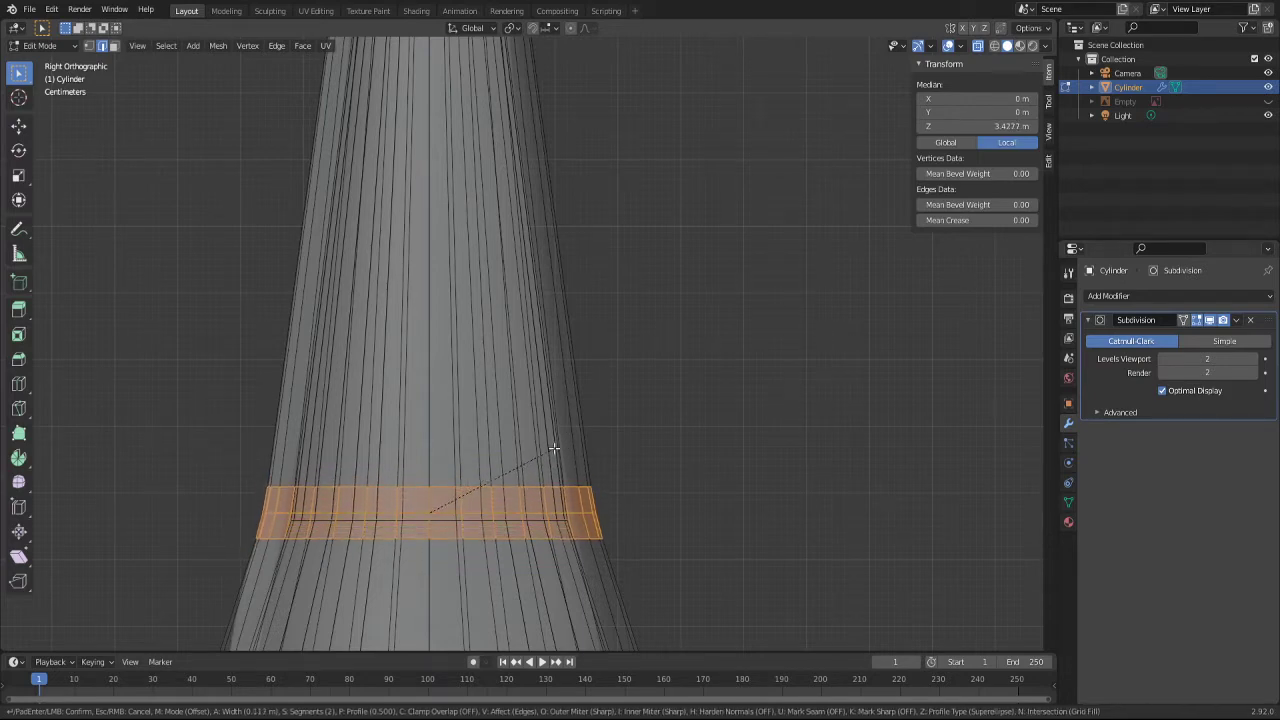
click(564, 436)
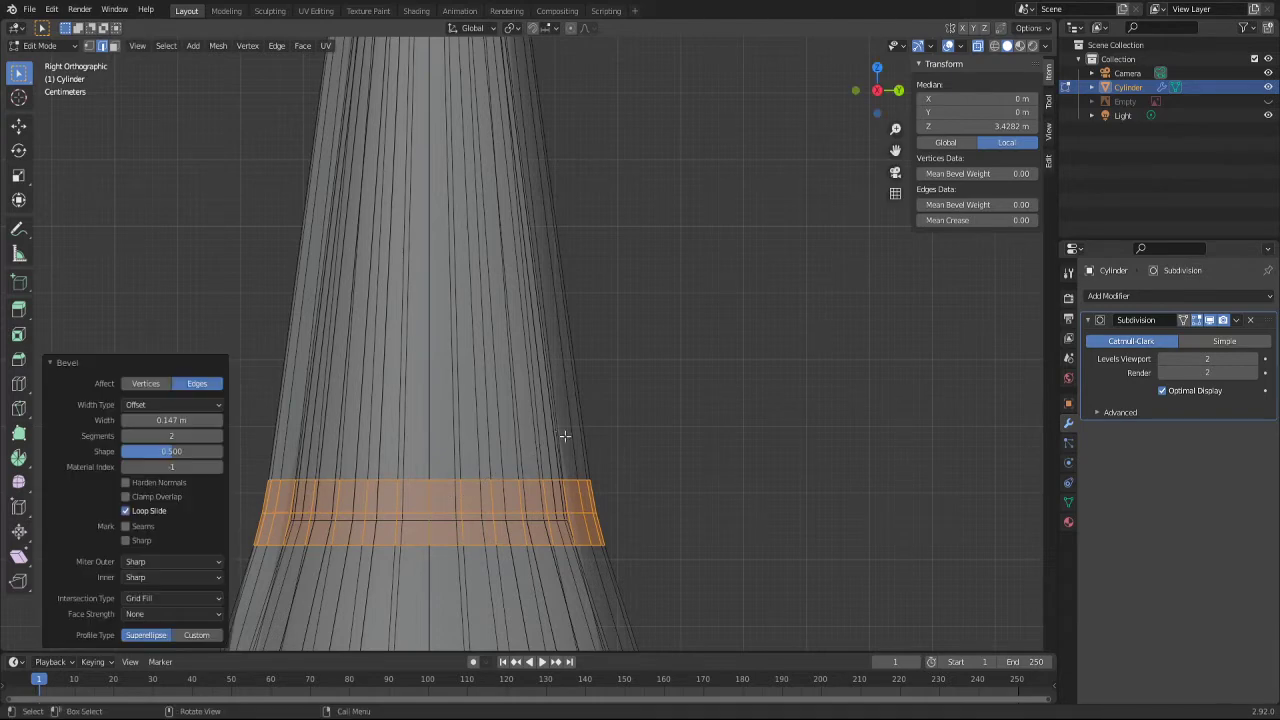
Step: Orbit around the bottle to inspect the beveled shoulder band from several angles
scroll(752, 400, down, 4)
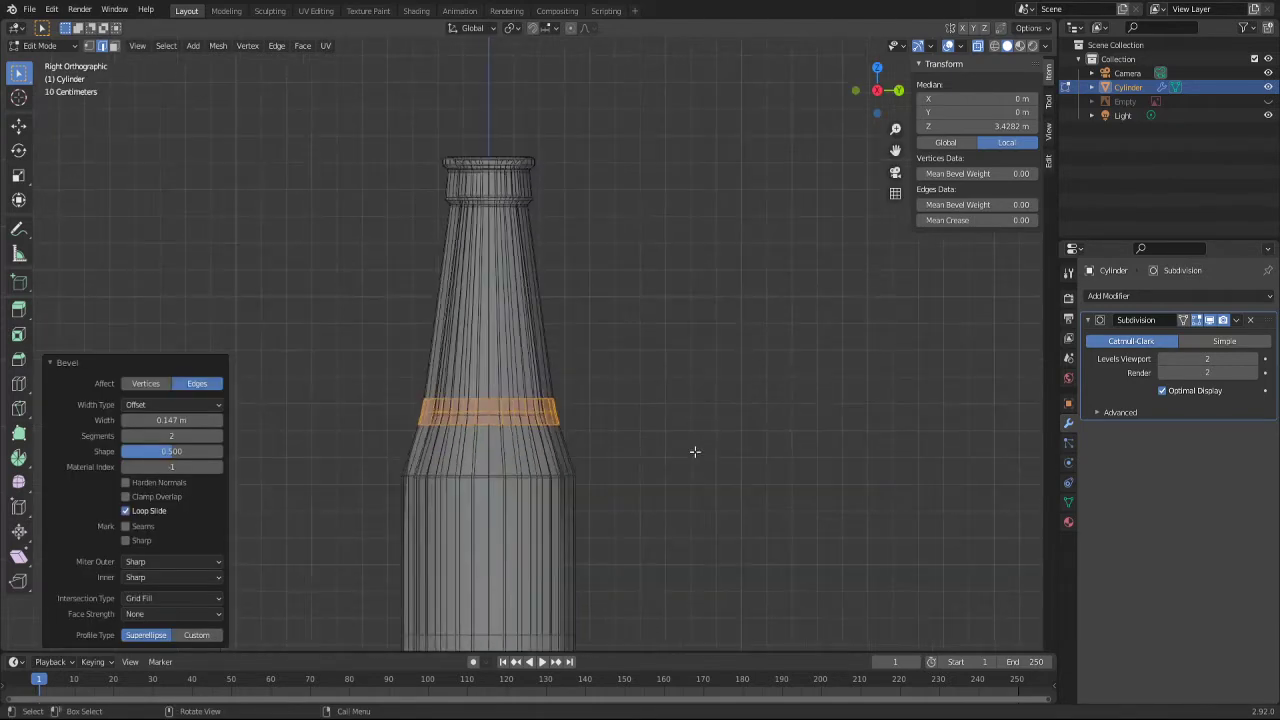
scroll(640, 460, up, 2)
scroll(595, 471, down, 3)
mouse_move(551, 543)
middle_down()
mouse_move(588, 575)
mouse_move(608, 508)
mouse_move(606, 609)
mouse_move(660, 263)
middle_up()
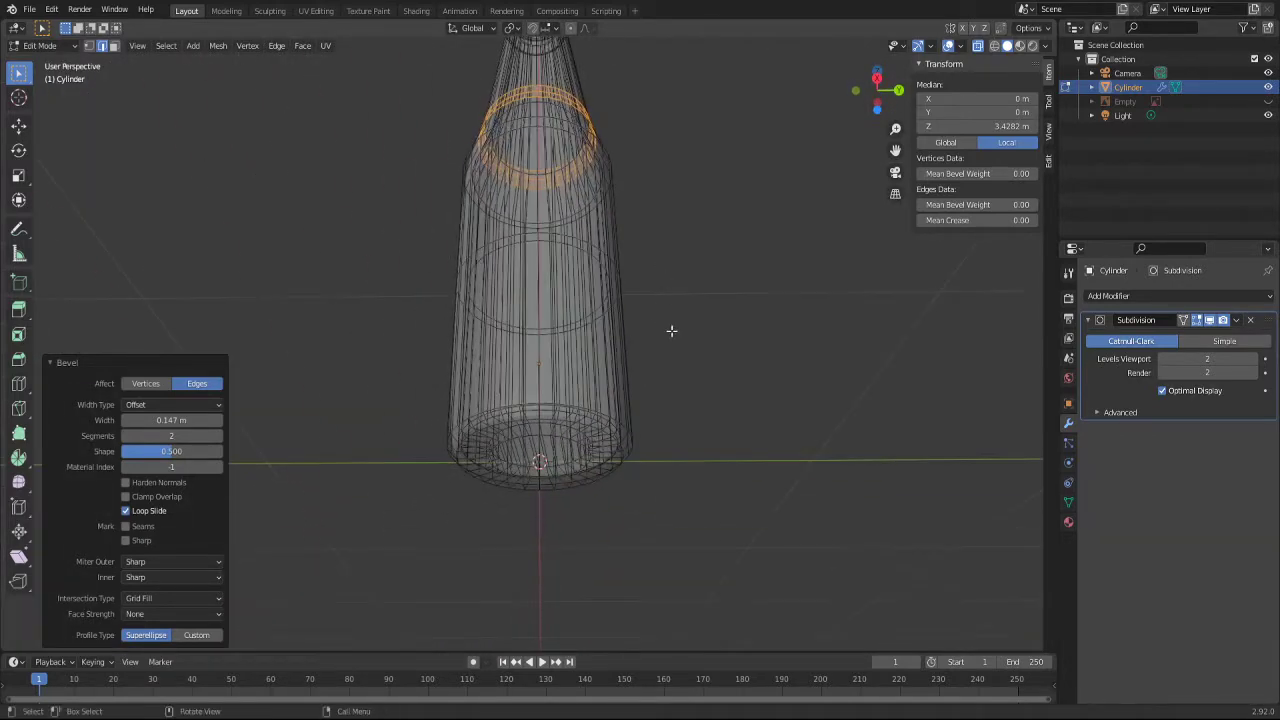
mouse_move(669, 331)
middle_down()
mouse_move(658, 380)
mouse_move(697, 383)
mouse_move(680, 443)
mouse_move(723, 359)
mouse_move(746, 369)
mouse_move(743, 400)
middle_up()
scroll(743, 400, down, 5)
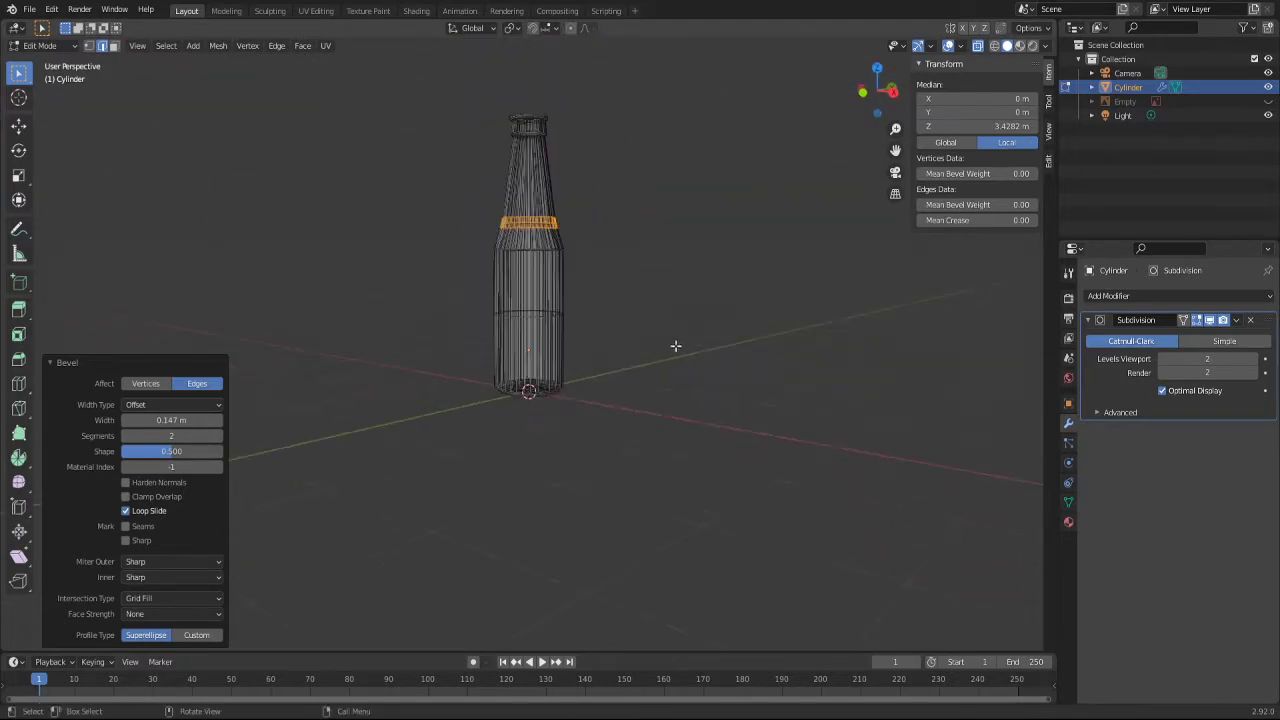
middle_drag(674, 346, 657, 267)
Step: Deselect everything, turn X-ray off for solid shading, and return to Object Mode
click(388, 161)
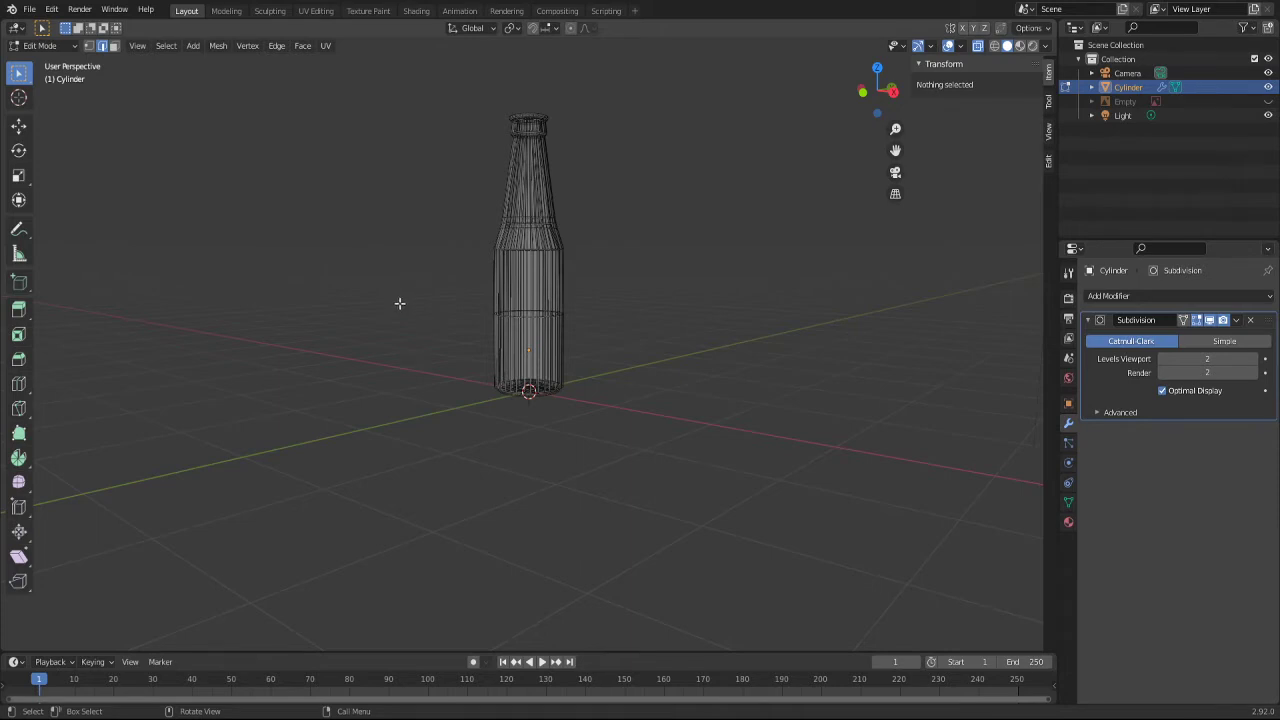
key(shift+z)
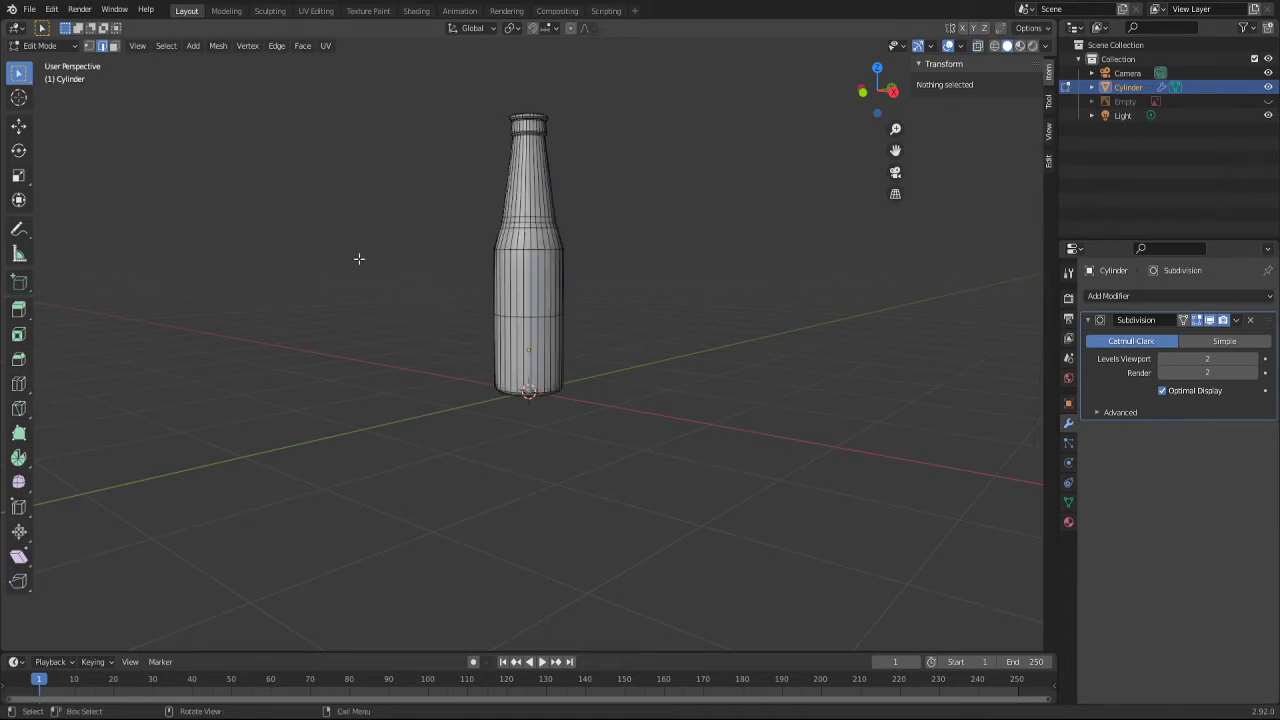
key(Tab)
mouse_move(336, 261)
middle_down()
mouse_move(358, 276)
mouse_move(326, 280)
mouse_move(434, 262)
mouse_move(374, 306)
mouse_move(371, 257)
mouse_move(420, 266)
mouse_move(366, 330)
mouse_move(389, 316)
middle_up()
scroll(389, 316, down, 4)
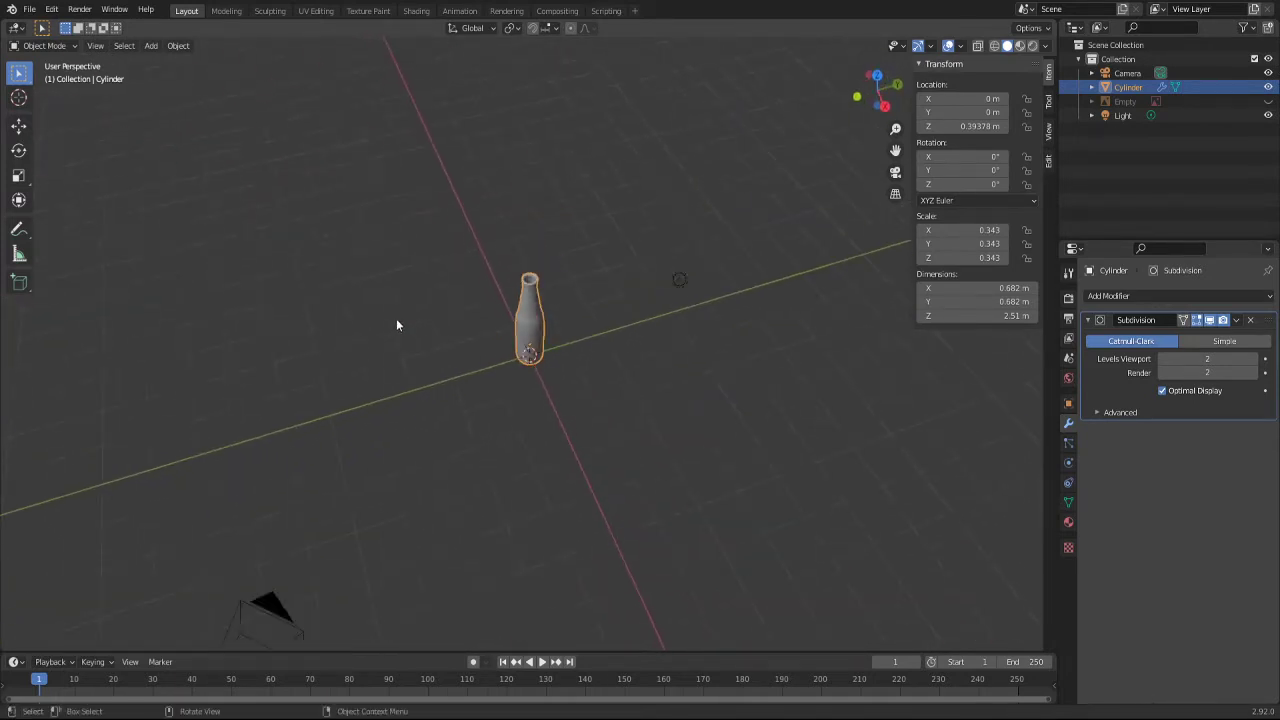
mouse_move(393, 473)
middle_down()
mouse_move(314, 451)
mouse_move(463, 457)
mouse_move(440, 452)
mouse_move(427, 469)
mouse_move(489, 481)
mouse_move(632, 447)
middle_up()
mouse_move(651, 346)
mouse_down()
mouse_move(780, 483)
mouse_move(814, 415)
mouse_move(808, 424)
mouse_up()
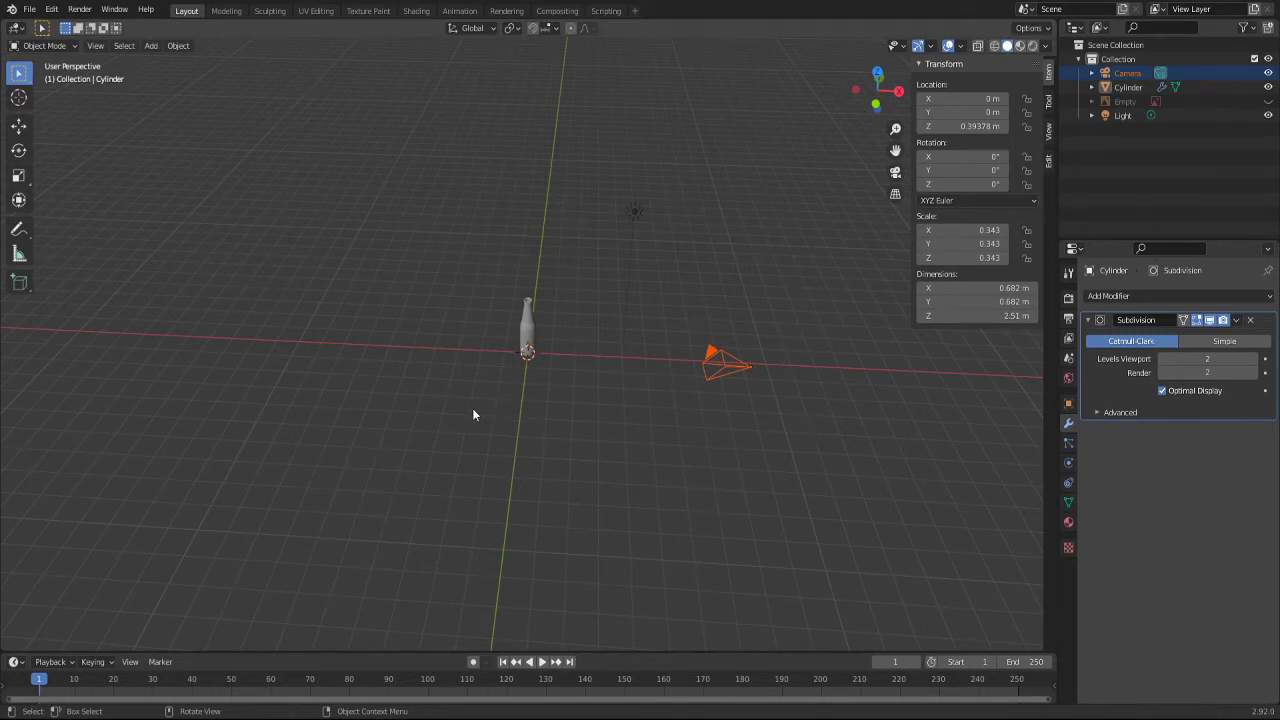
key(KP_0)
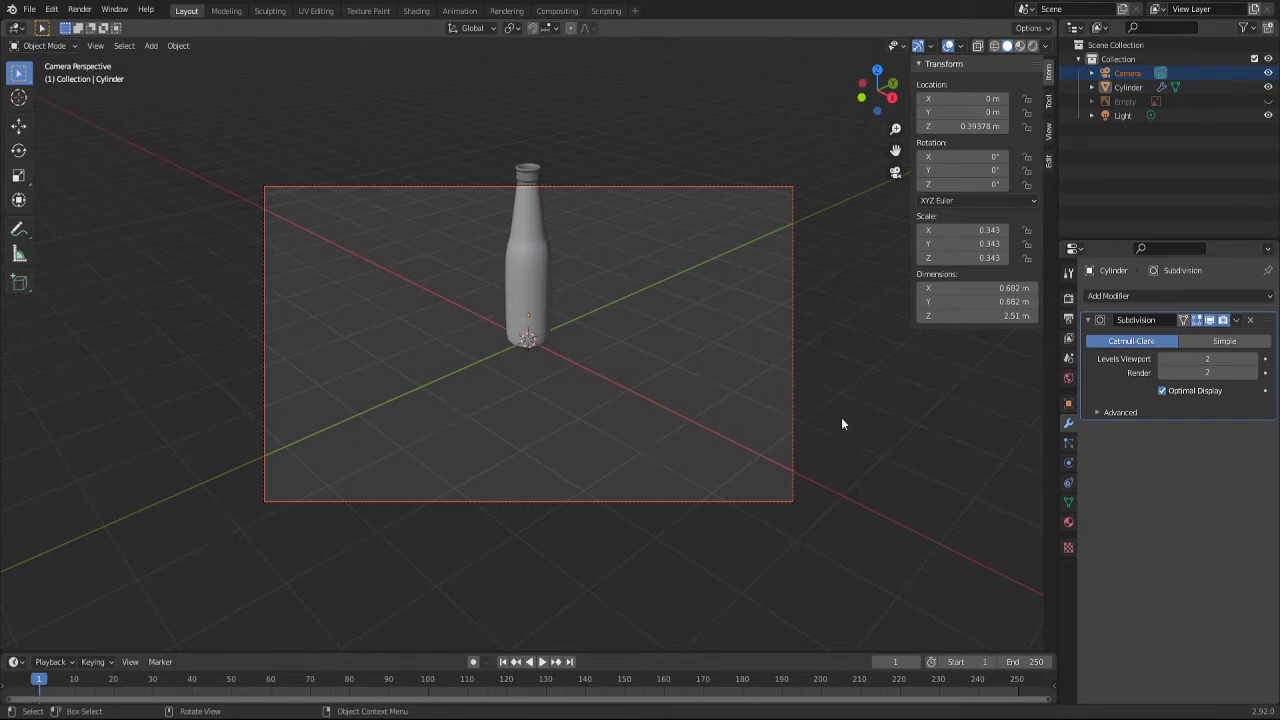
mouse_move(842, 423)
middle_down()
mouse_move(783, 437)
mouse_move(762, 404)
middle_up()
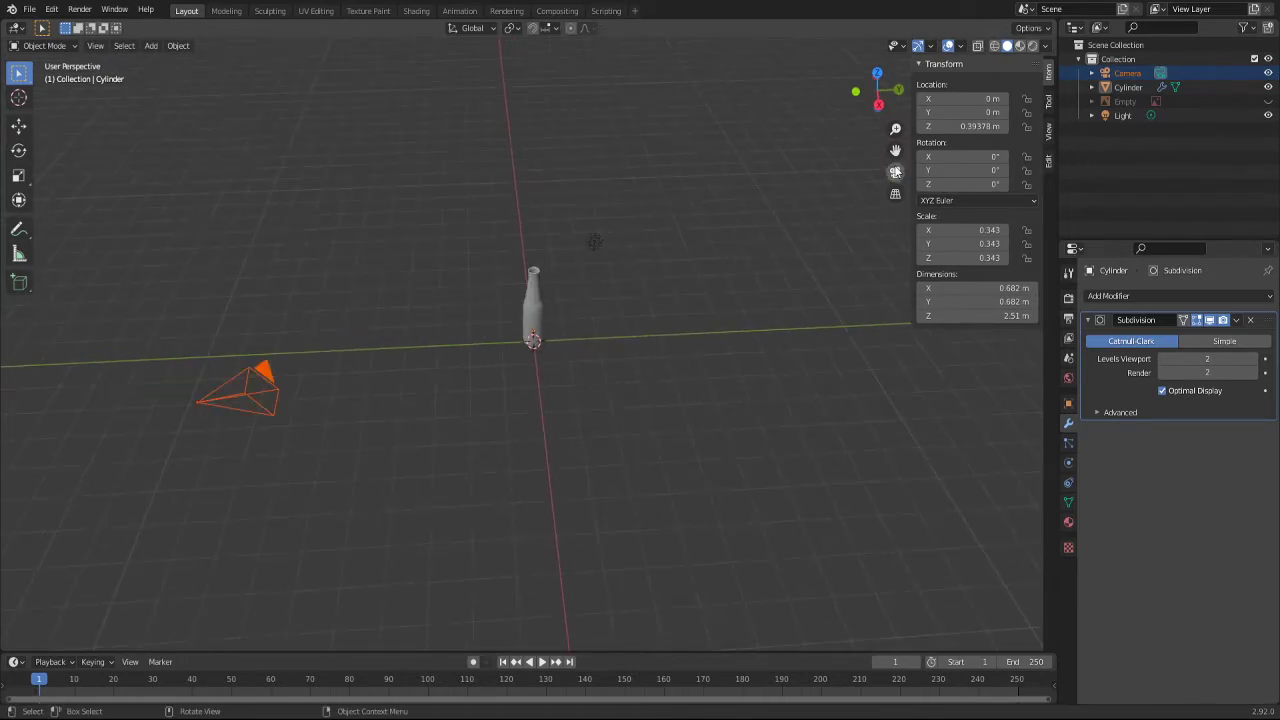
click(896, 172)
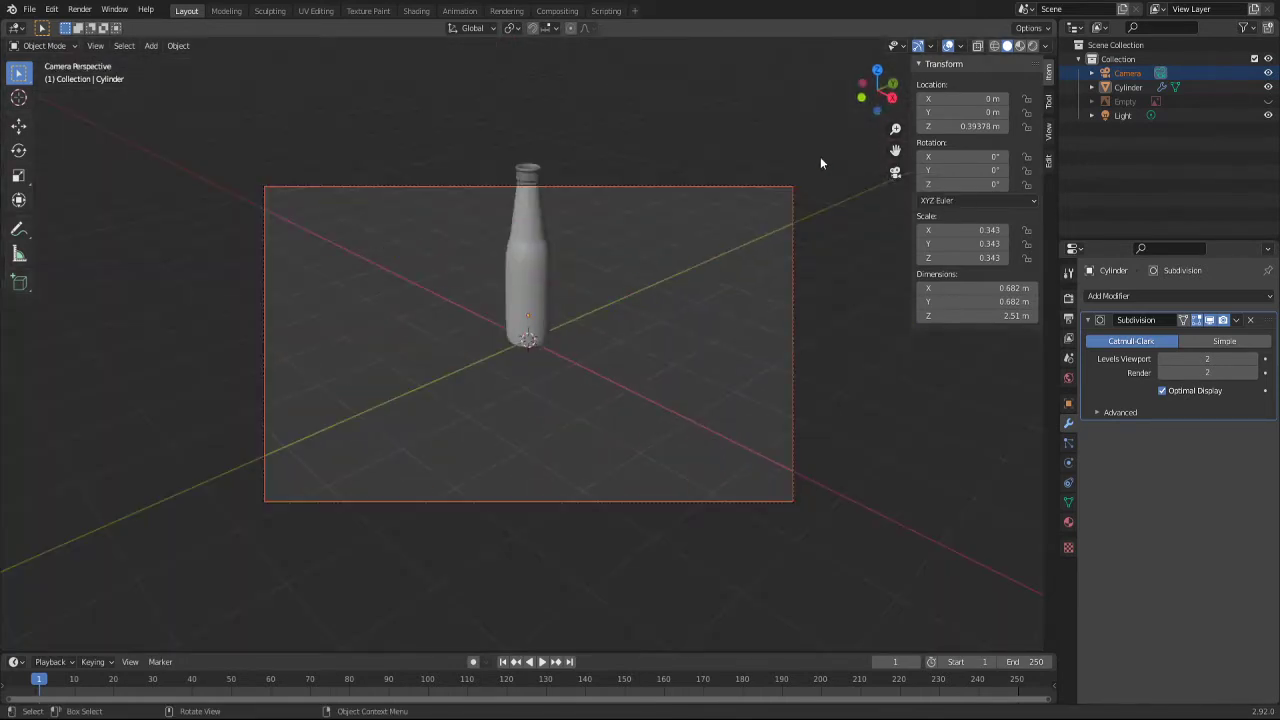
mouse_move(661, 123)
middle_down()
mouse_move(642, 120)
mouse_move(706, 128)
mouse_move(633, 132)
mouse_move(629, 168)
mouse_move(591, 171)
middle_up()
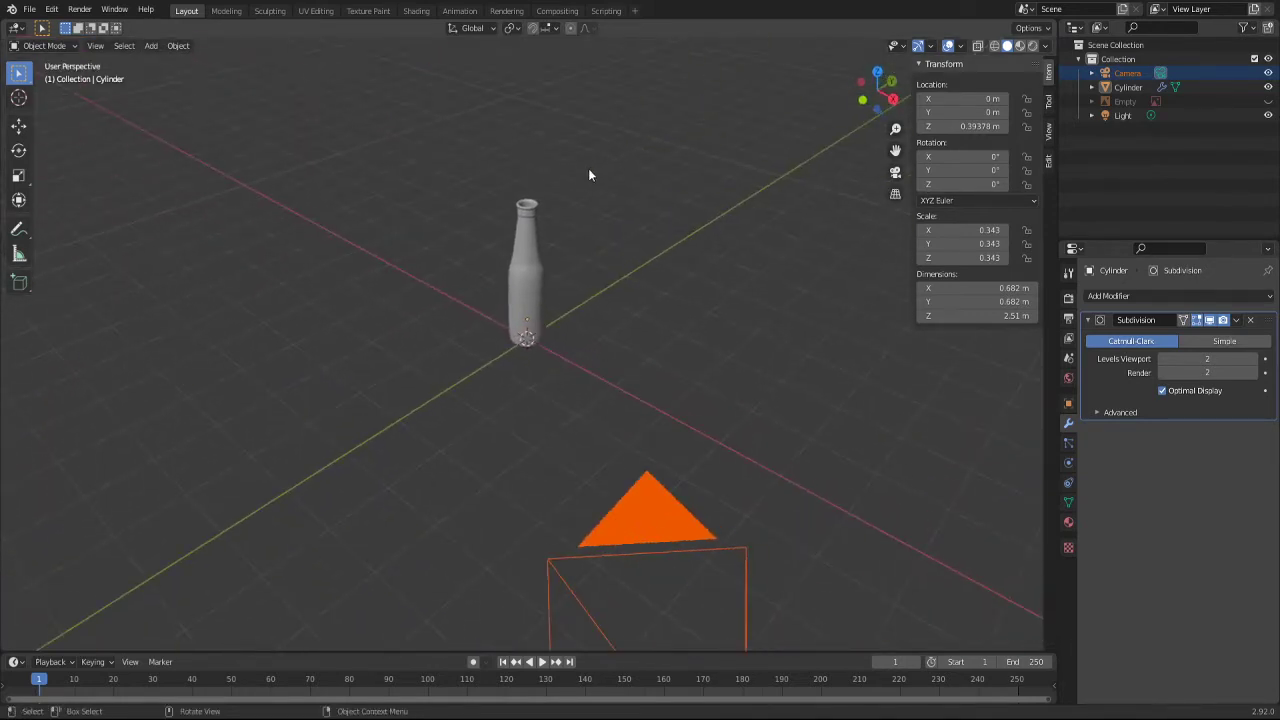
click(896, 172)
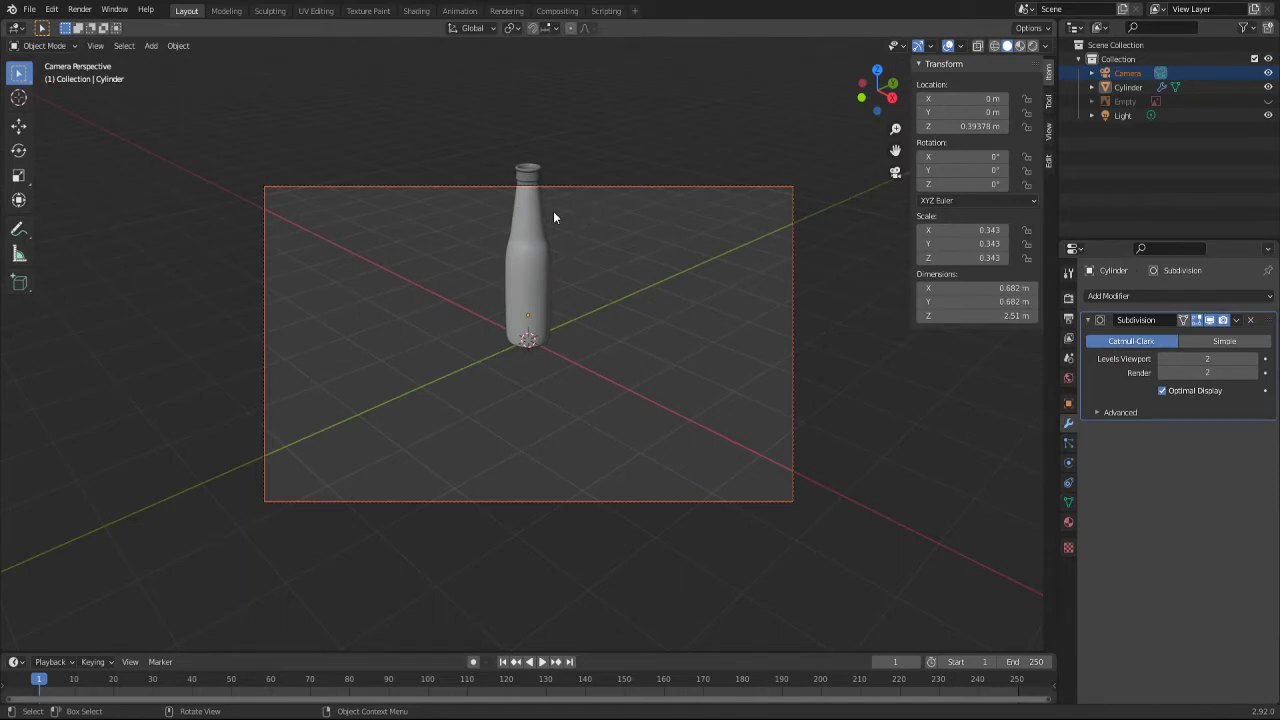
scroll(553, 211, down, 5)
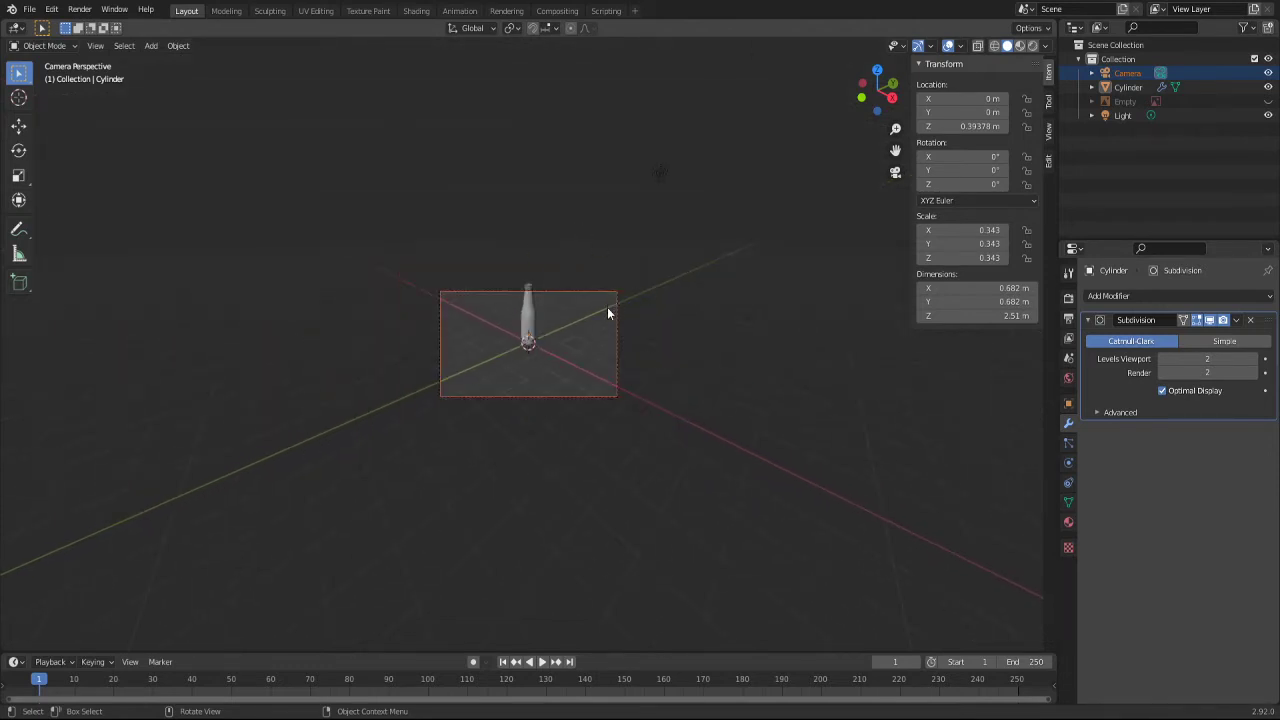
scroll(620, 280, up, 1)
scroll(606, 283, up, 1)
scroll(589, 271, up, 3)
scroll(612, 269, down, 5)
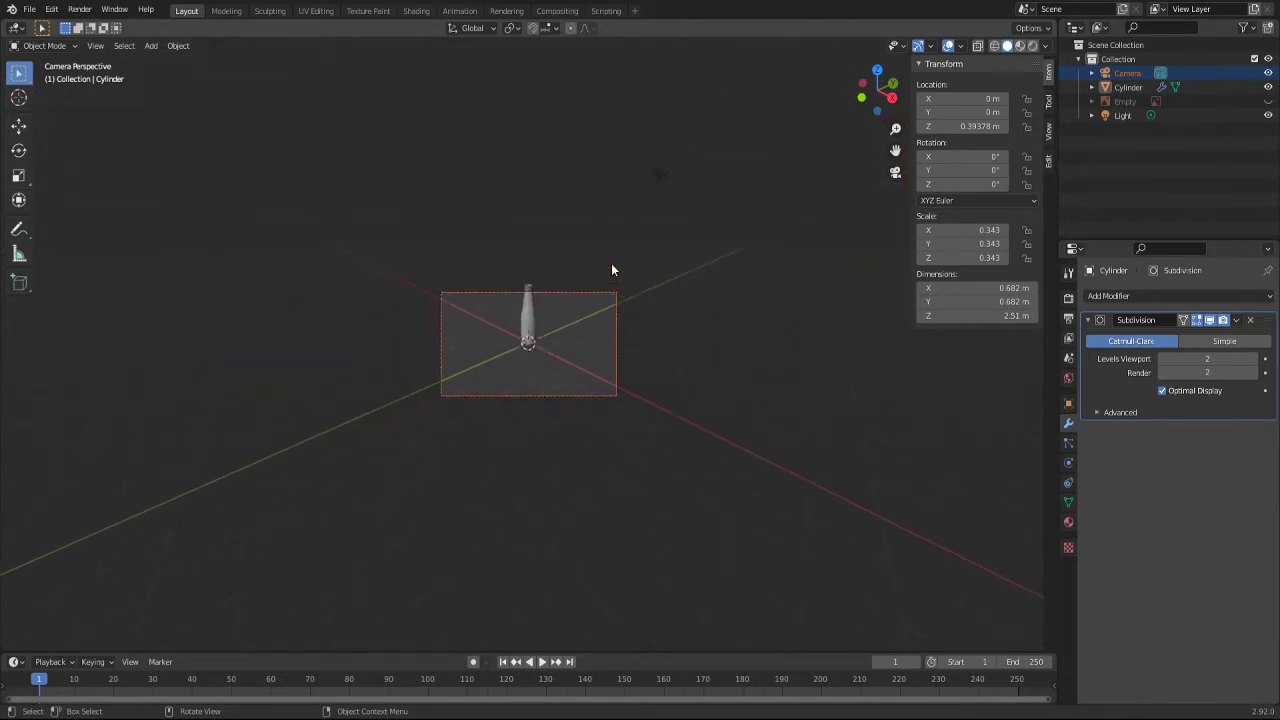
scroll(609, 266, up, 5)
scroll(610, 267, down, 4)
scroll(610, 270, up, 4)
scroll(607, 270, down, 4)
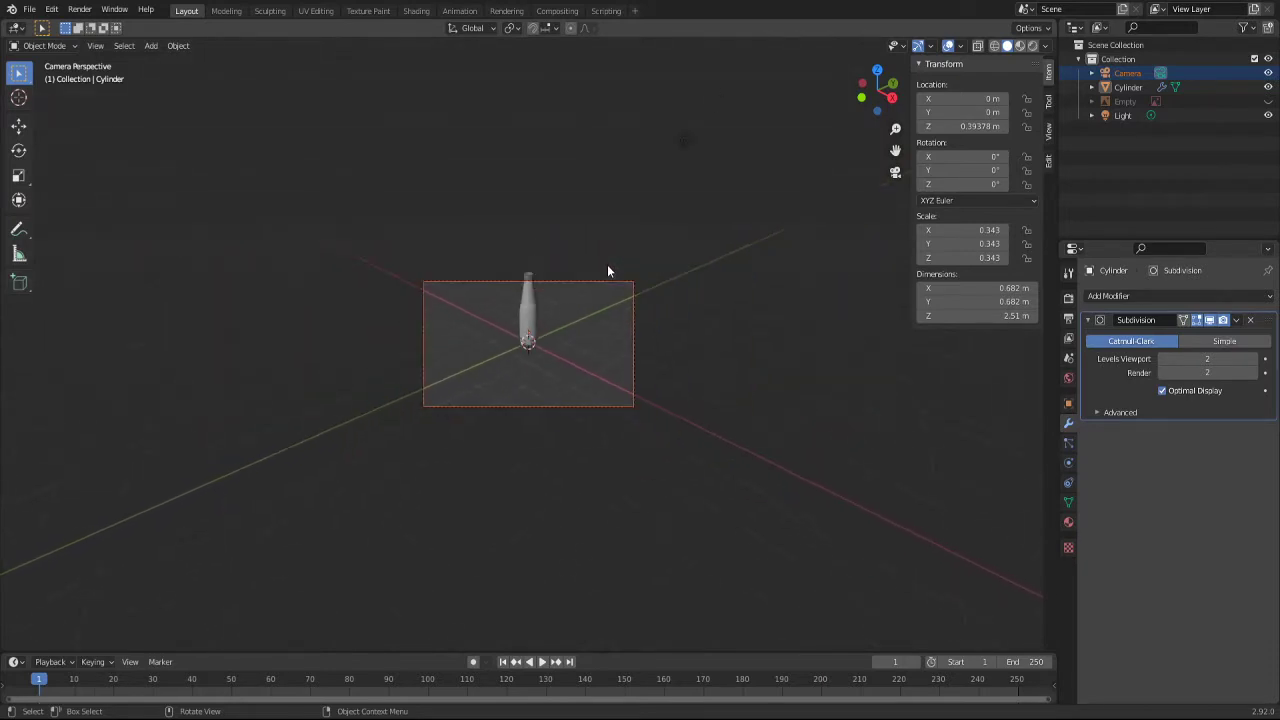
scroll(605, 266, up, 3)
scroll(593, 266, down, 1)
scroll(590, 266, up, 4)
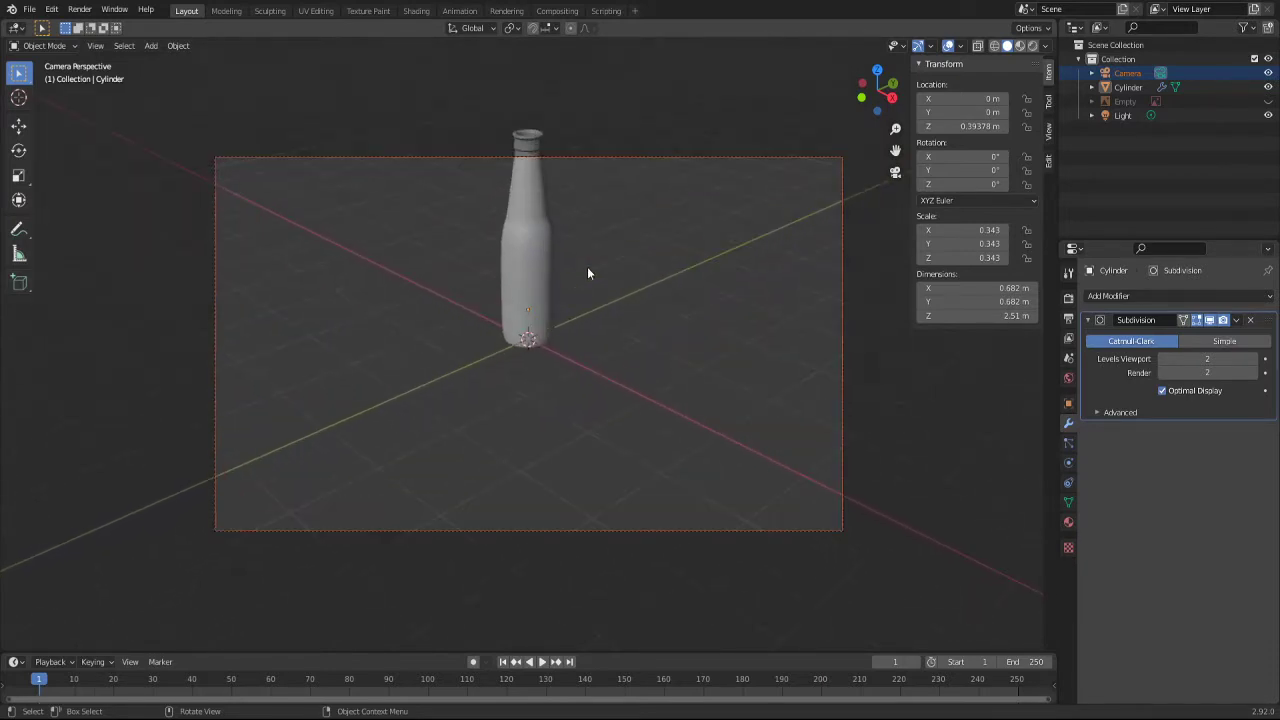
scroll(588, 274, down, 3)
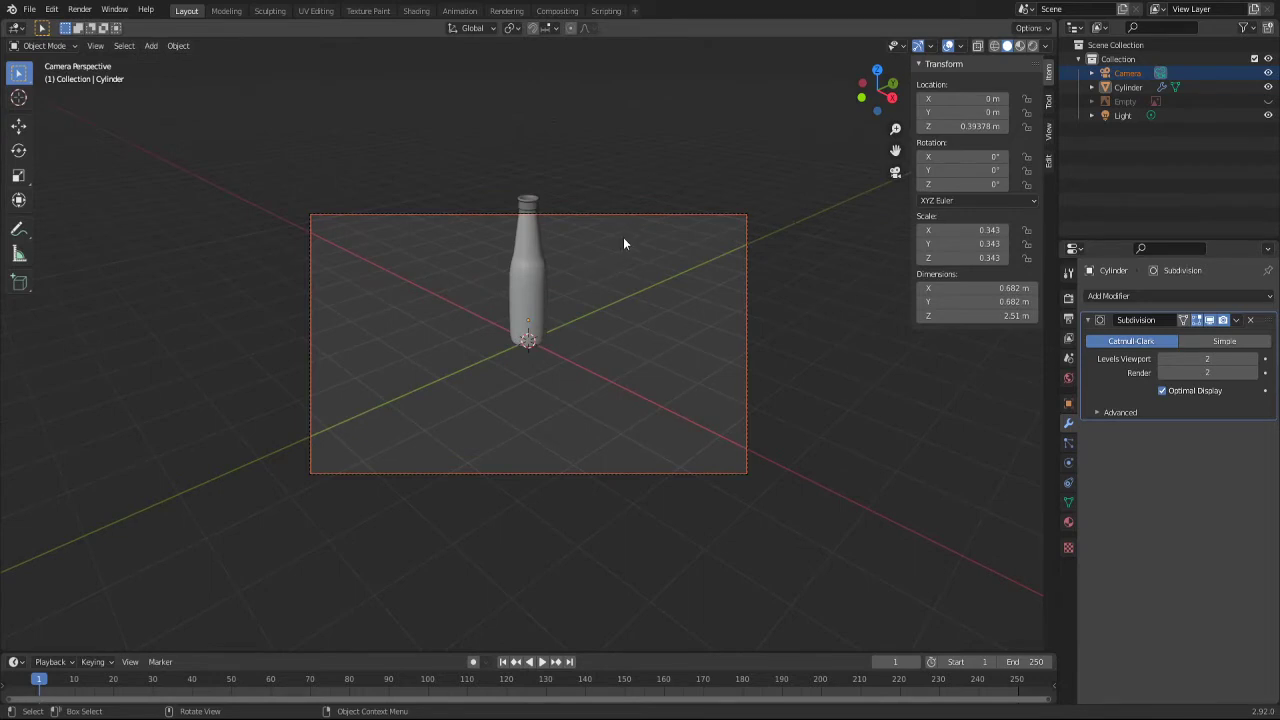
scroll(290, 288, down, 3)
mouse_move(290, 288)
middle_down()
mouse_move(389, 322)
mouse_move(531, 278)
mouse_move(414, 286)
mouse_move(643, 314)
mouse_move(500, 334)
mouse_move(573, 289)
middle_up()
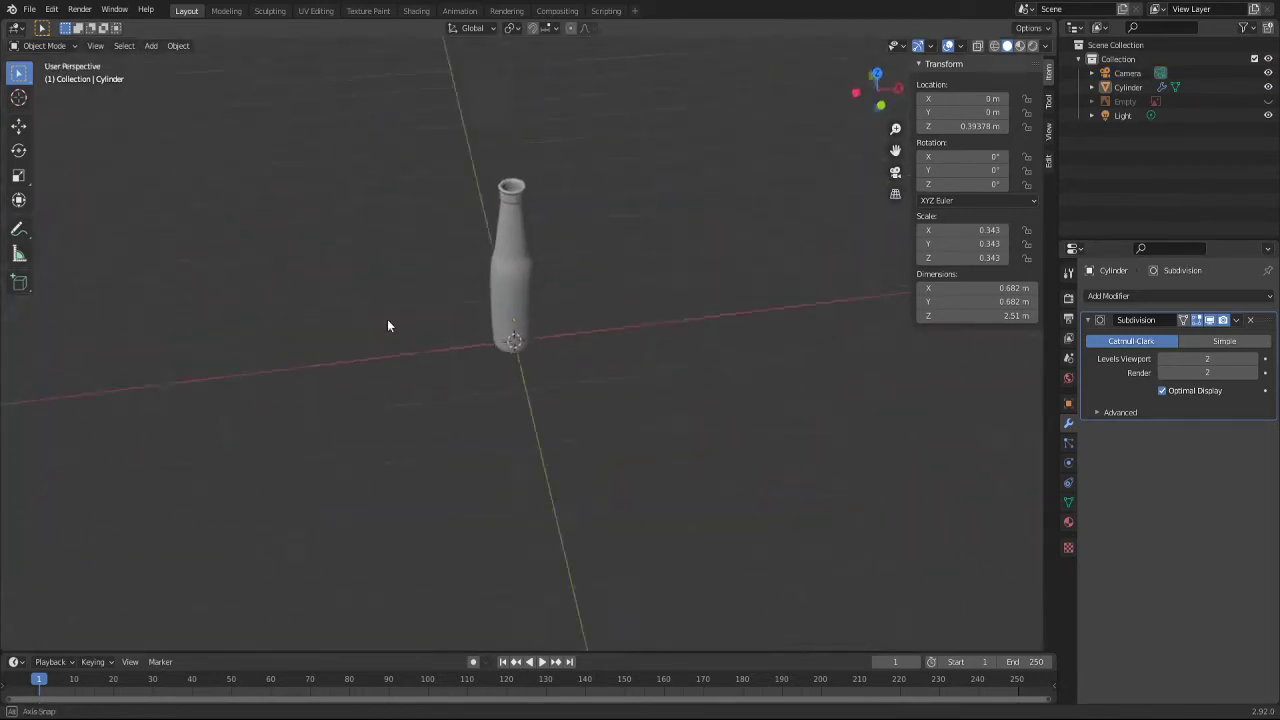
drag(594, 214, 829, 383)
mouse_move(829, 383)
middle_down()
mouse_move(629, 379)
mouse_move(663, 366)
middle_up()
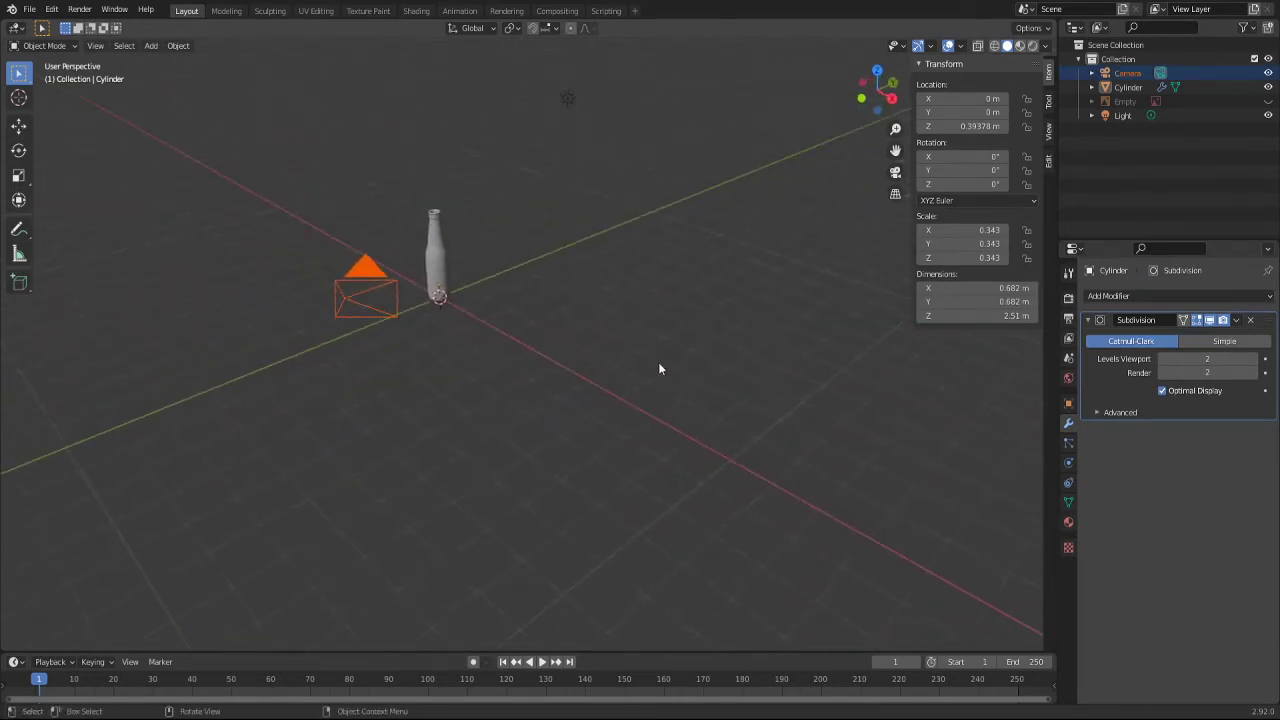
key(KP_0)
scroll(580, 345, up, 4)
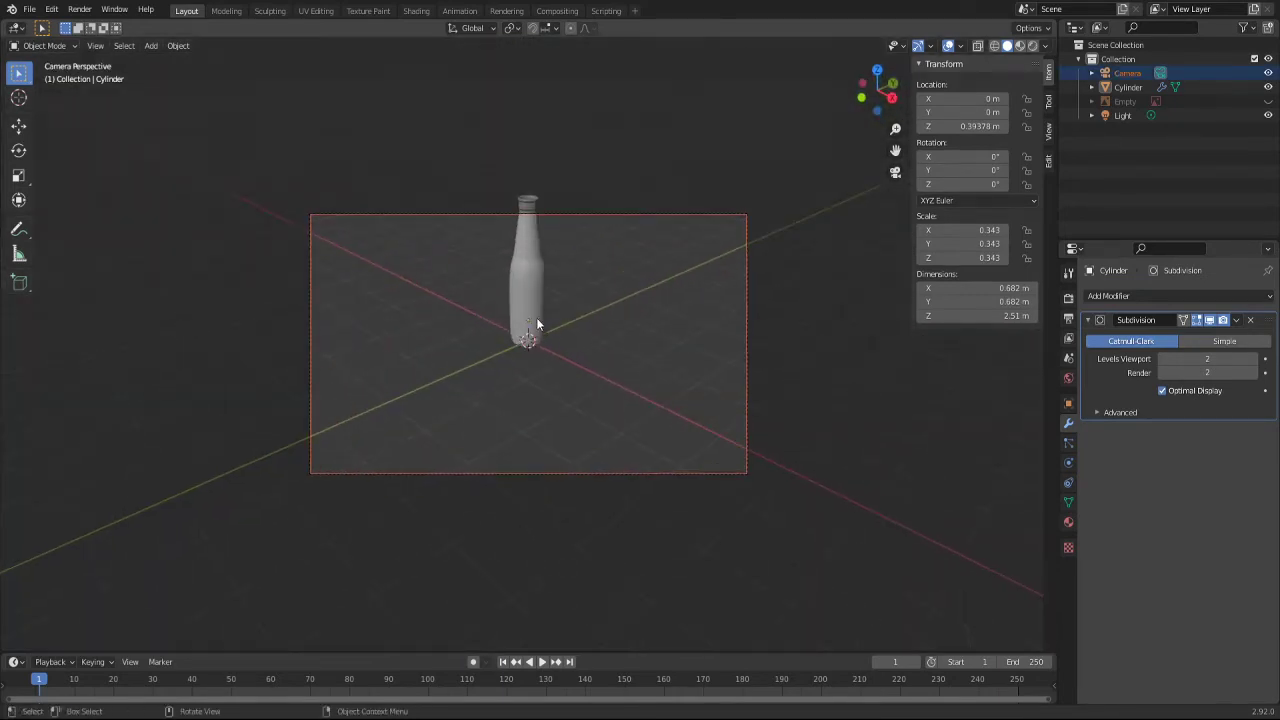
scroll(535, 305, up, 1)
click(531, 290)
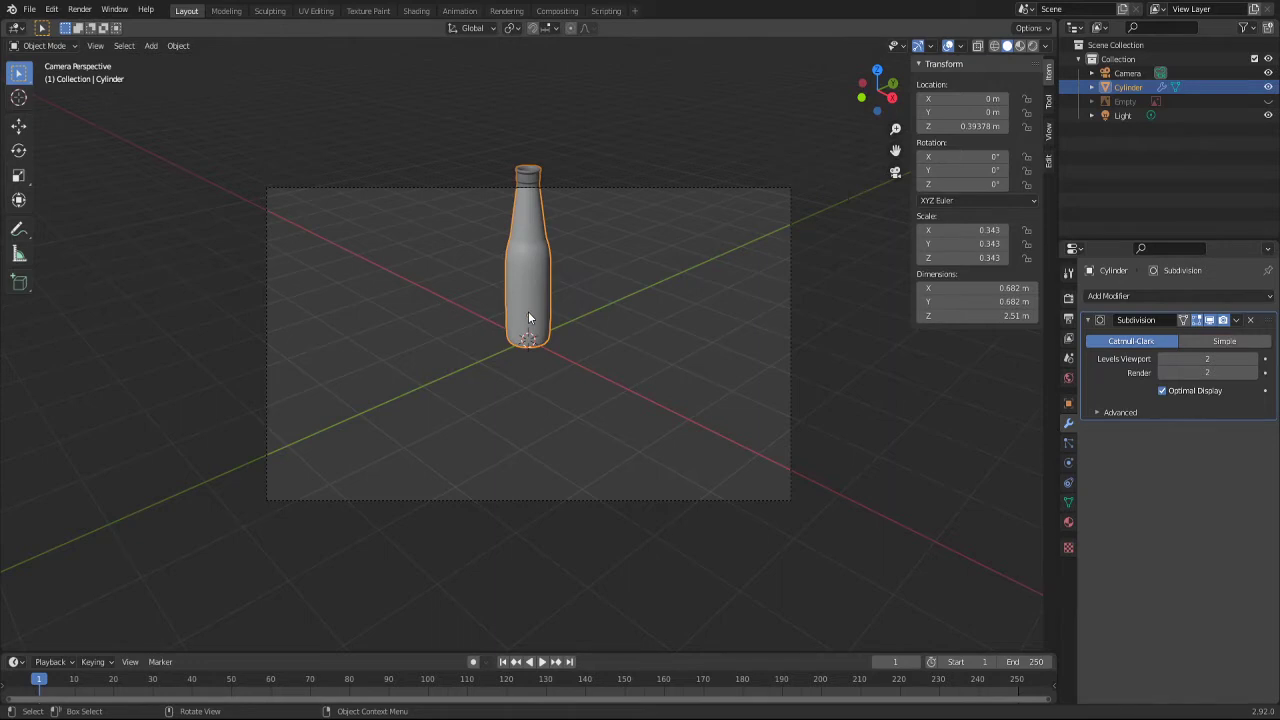
Step: Move the bottle to X 2.1781 m, Y -2.0737 m, keeping Z at 0.39378 m
key(g)
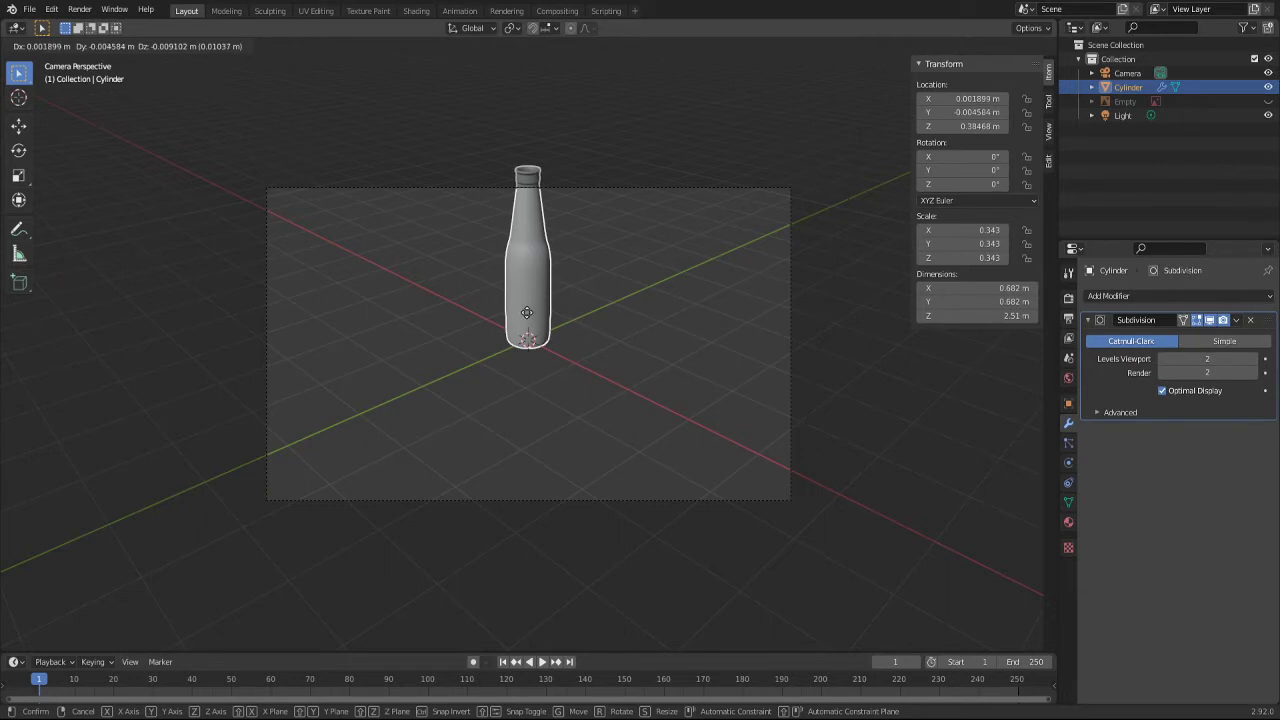
key(shift+z)
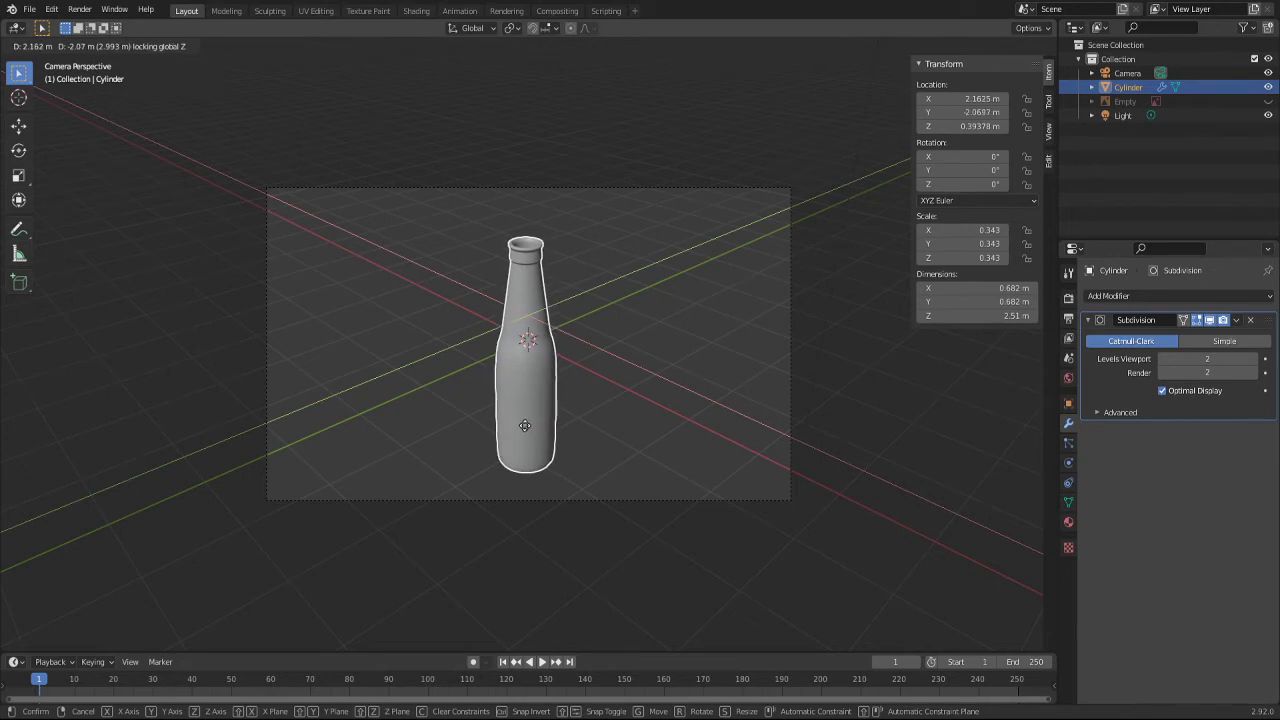
click(538, 431)
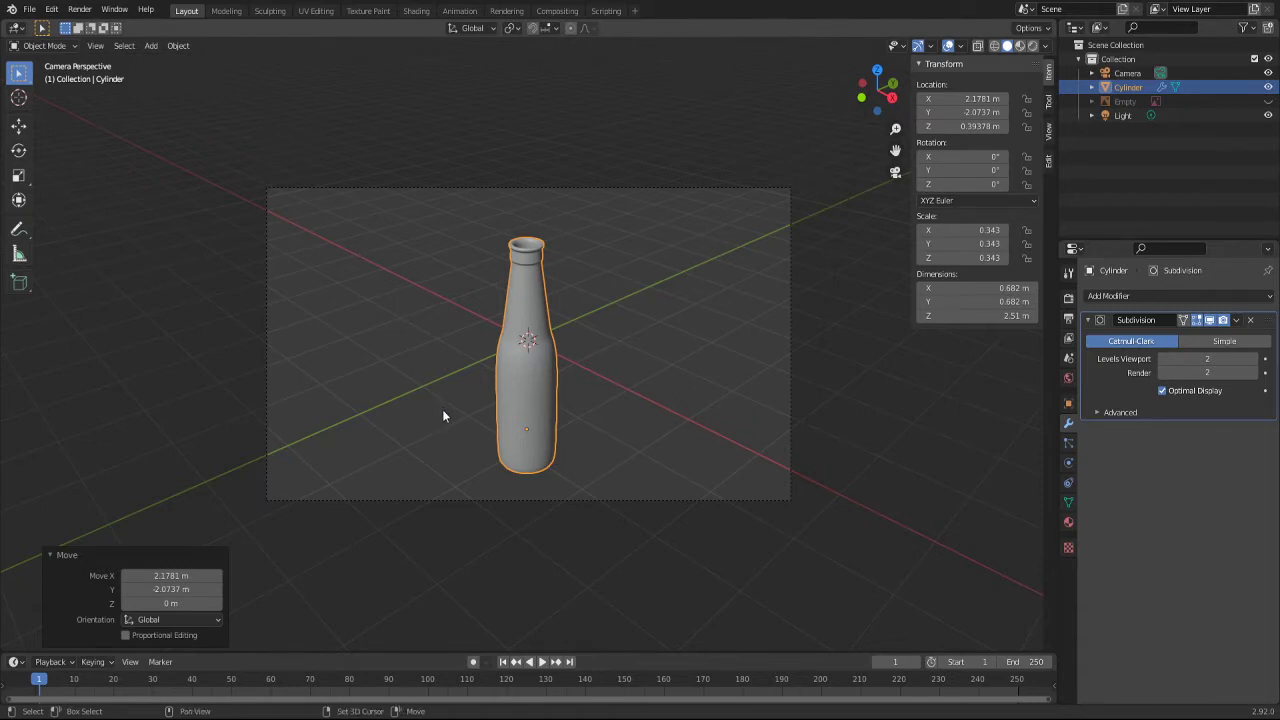
Step: Add a mesh plane at the origin beneath the bottle and orbit to check it
key(shift+a)
mouse_move(400, 404)
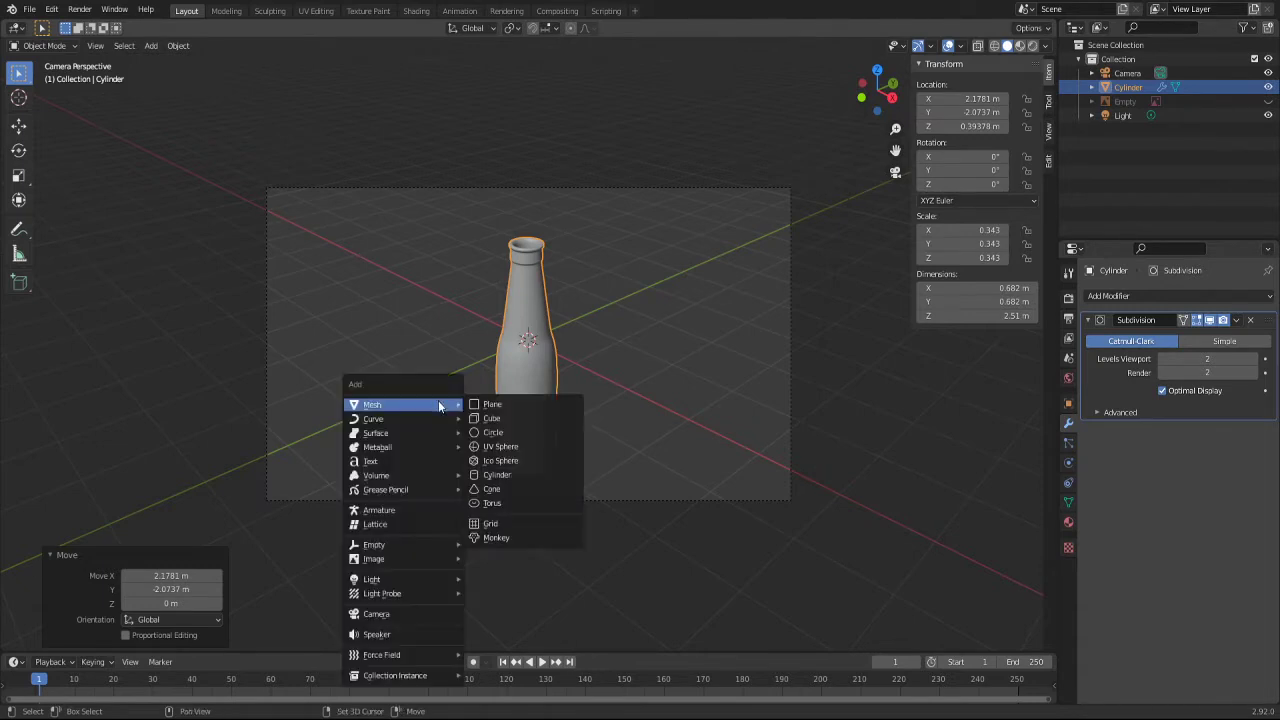
click(519, 408)
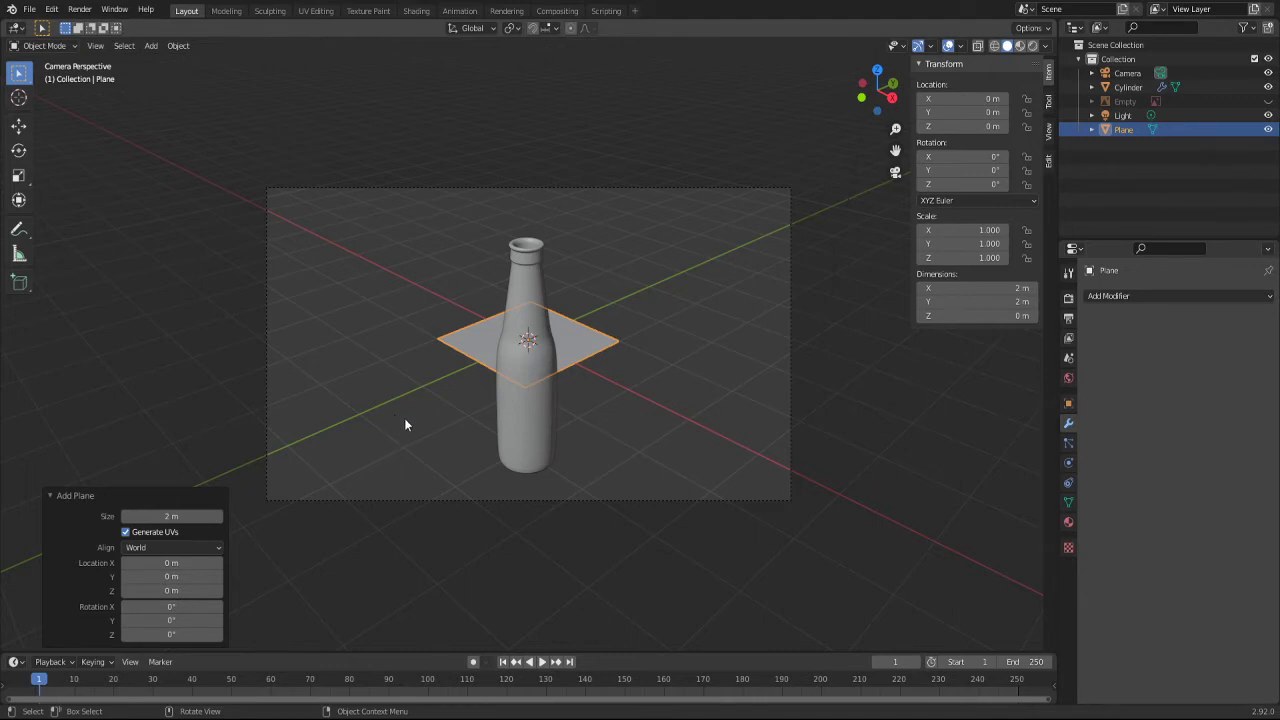
middle_drag(404, 418, 451, 390)
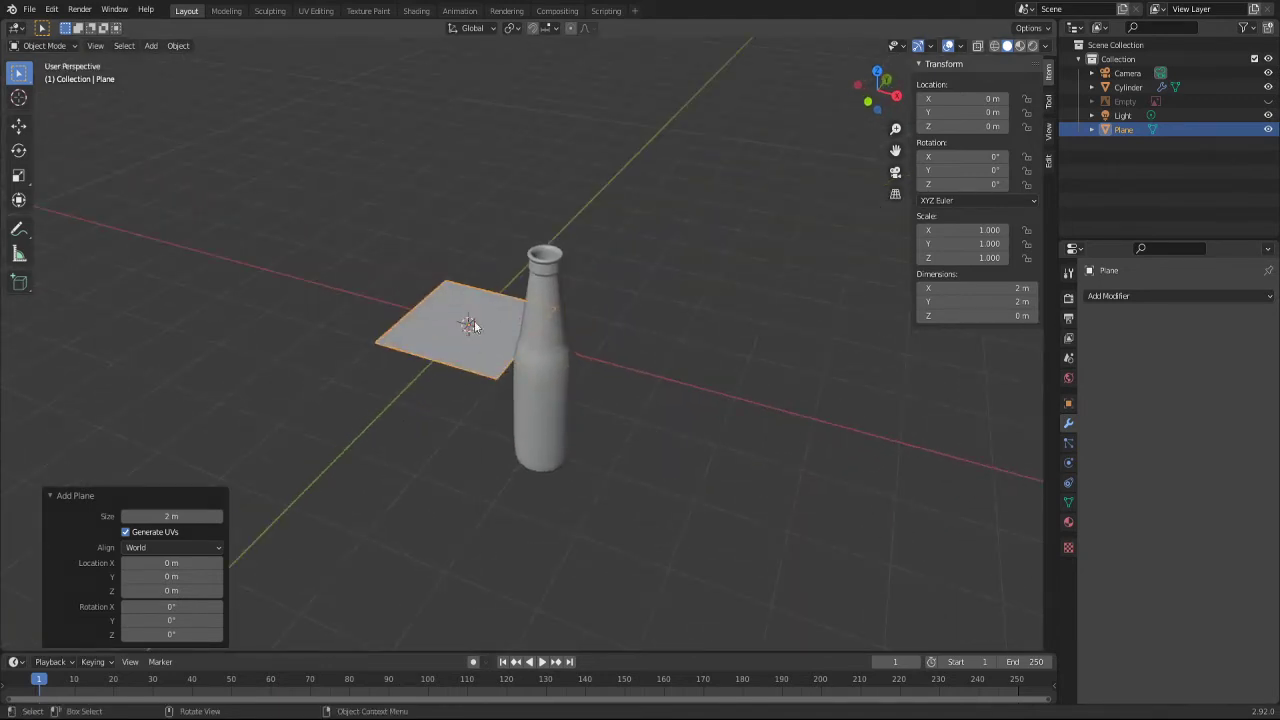
mouse_move(507, 353)
middle_down()
mouse_move(449, 424)
mouse_move(480, 436)
mouse_move(430, 438)
mouse_move(484, 448)
mouse_move(475, 393)
mouse_move(457, 430)
mouse_move(429, 423)
mouse_move(454, 420)
mouse_move(422, 405)
middle_up()
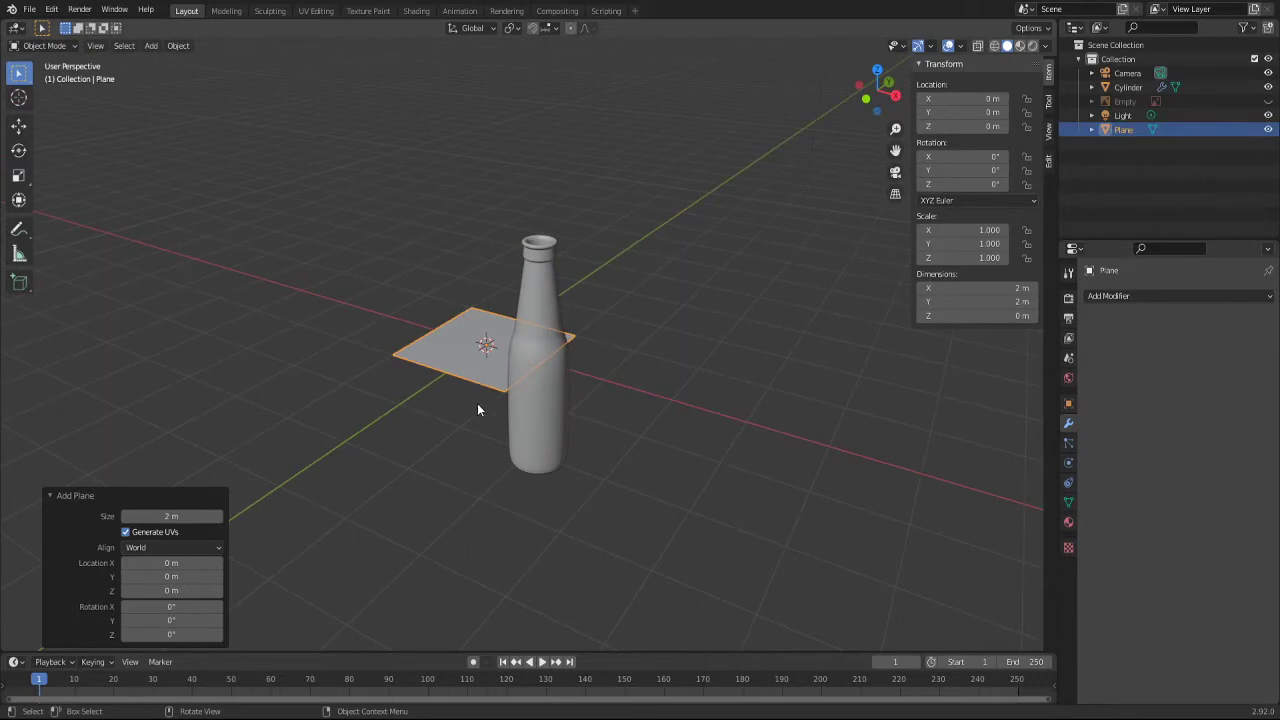
Step: In camera view, scale the plane to 10.913 (about 21.8 m across)
key(KP_0)
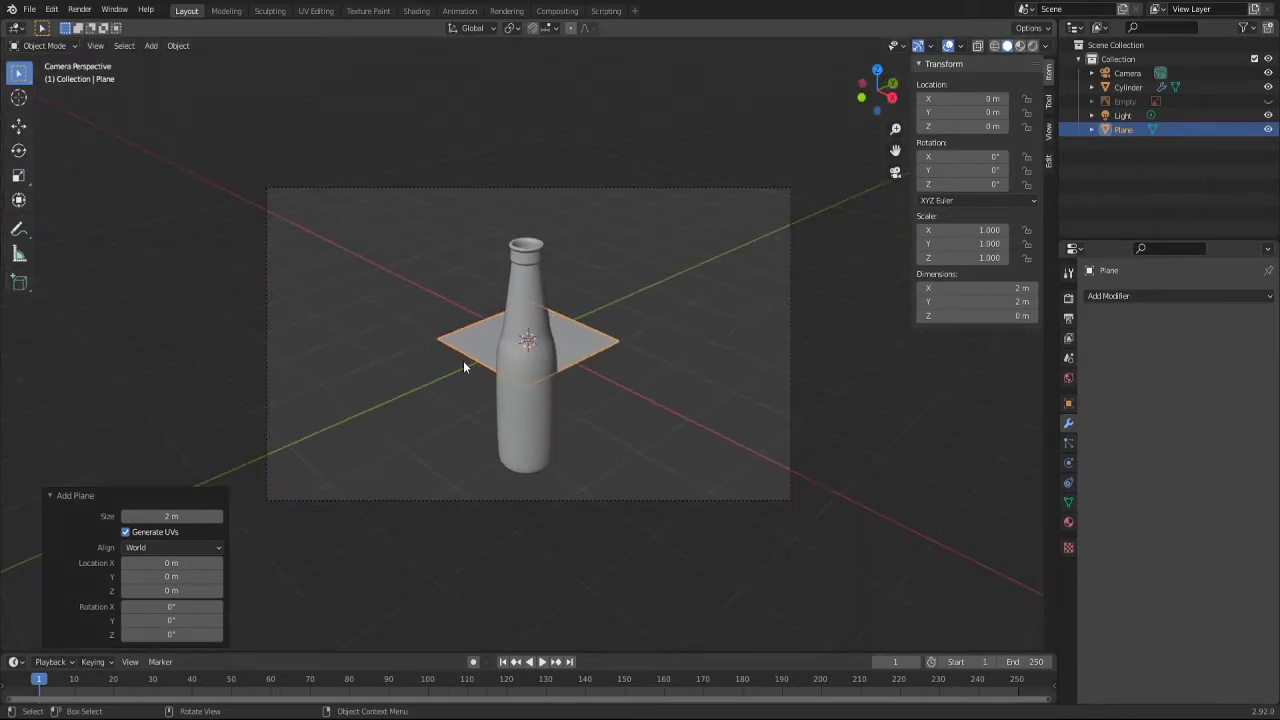
key(s)
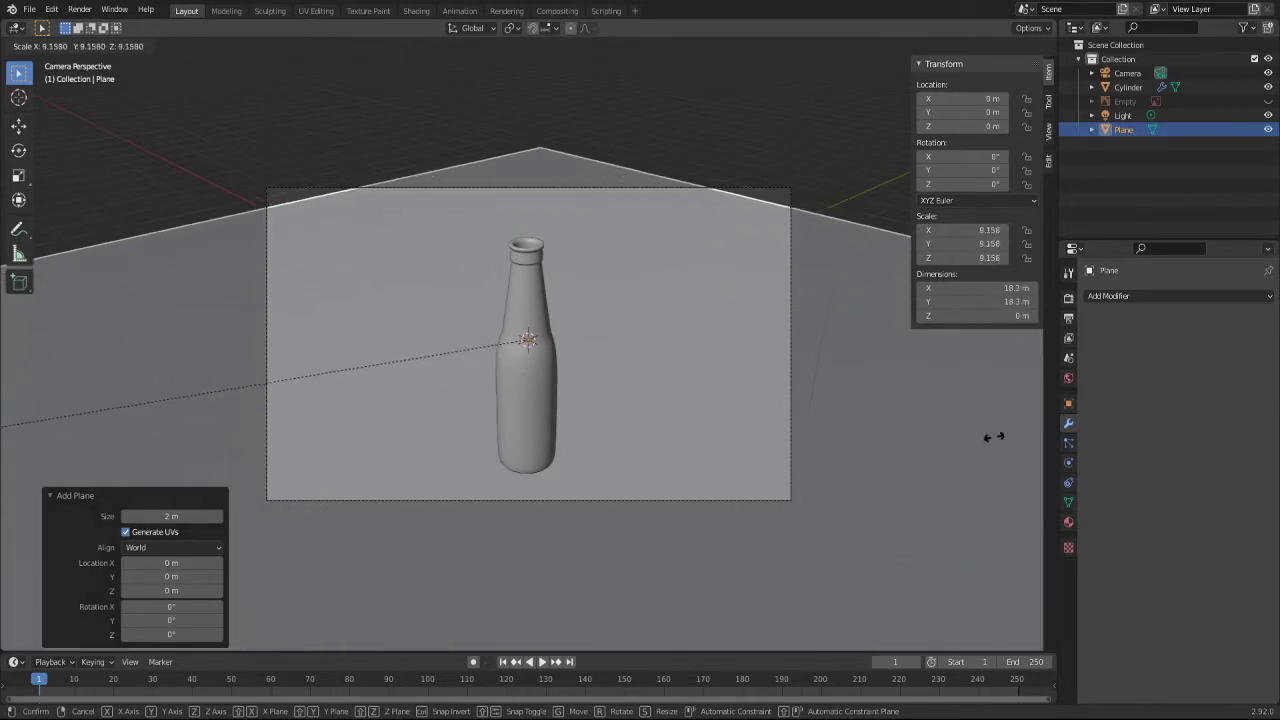
click(886, 451)
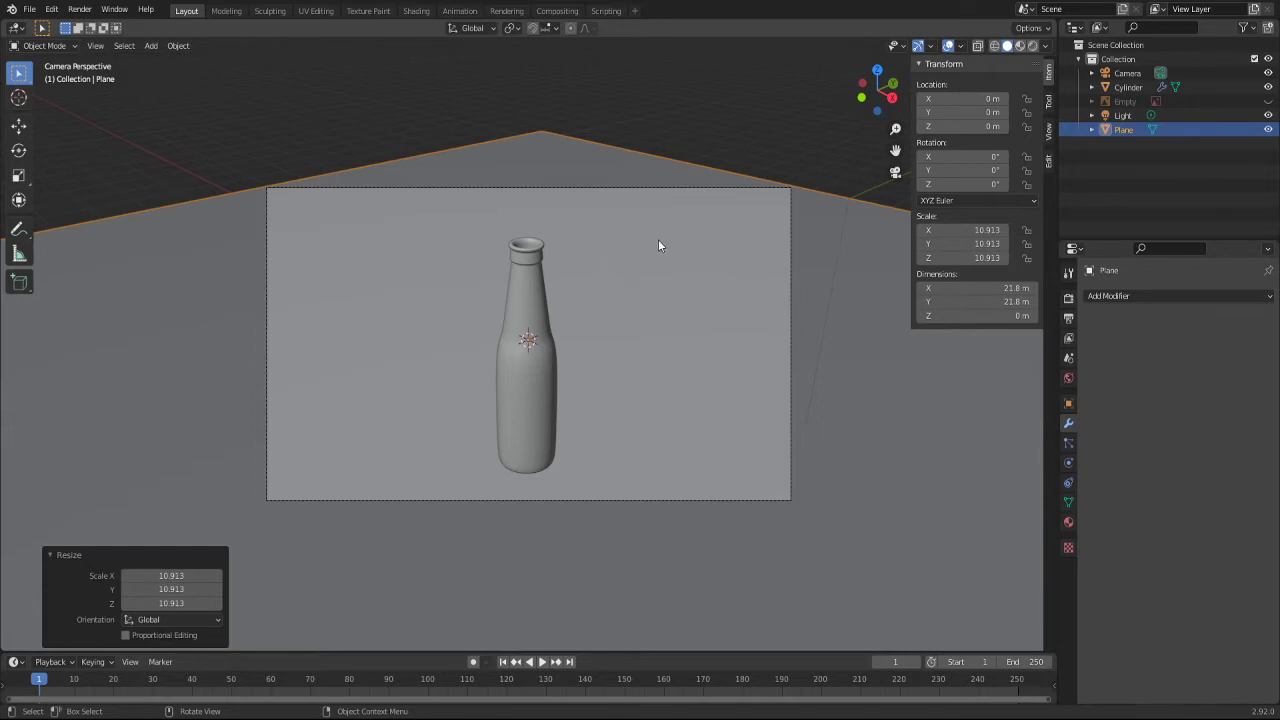
Step: Change the Render Engine in Render Properties from Eevee to Cycles
click(1068, 302)
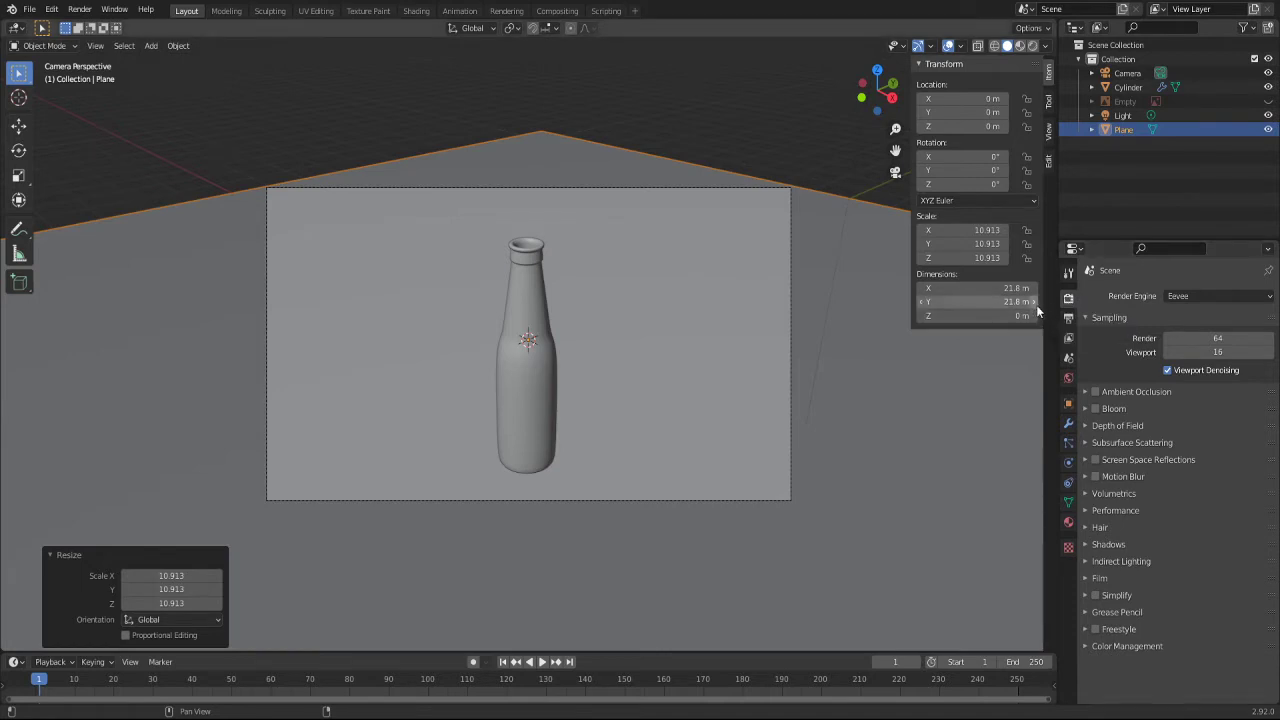
click(1182, 296)
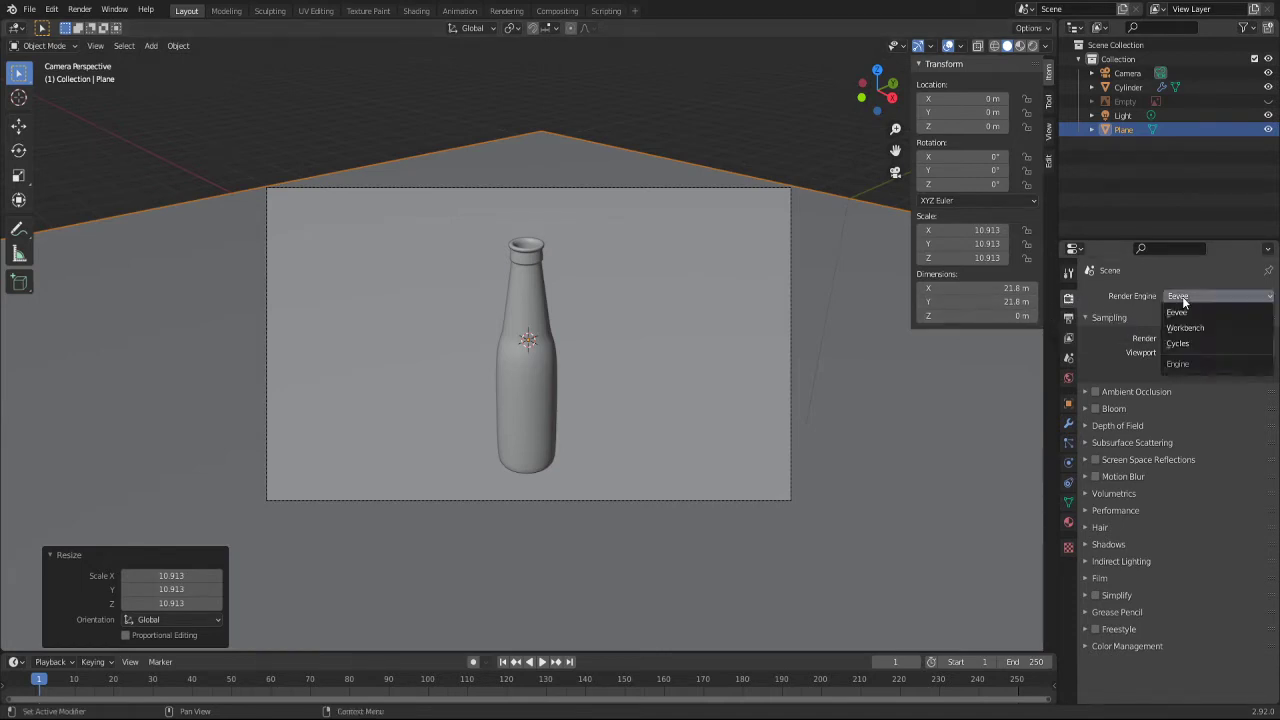
click(1173, 347)
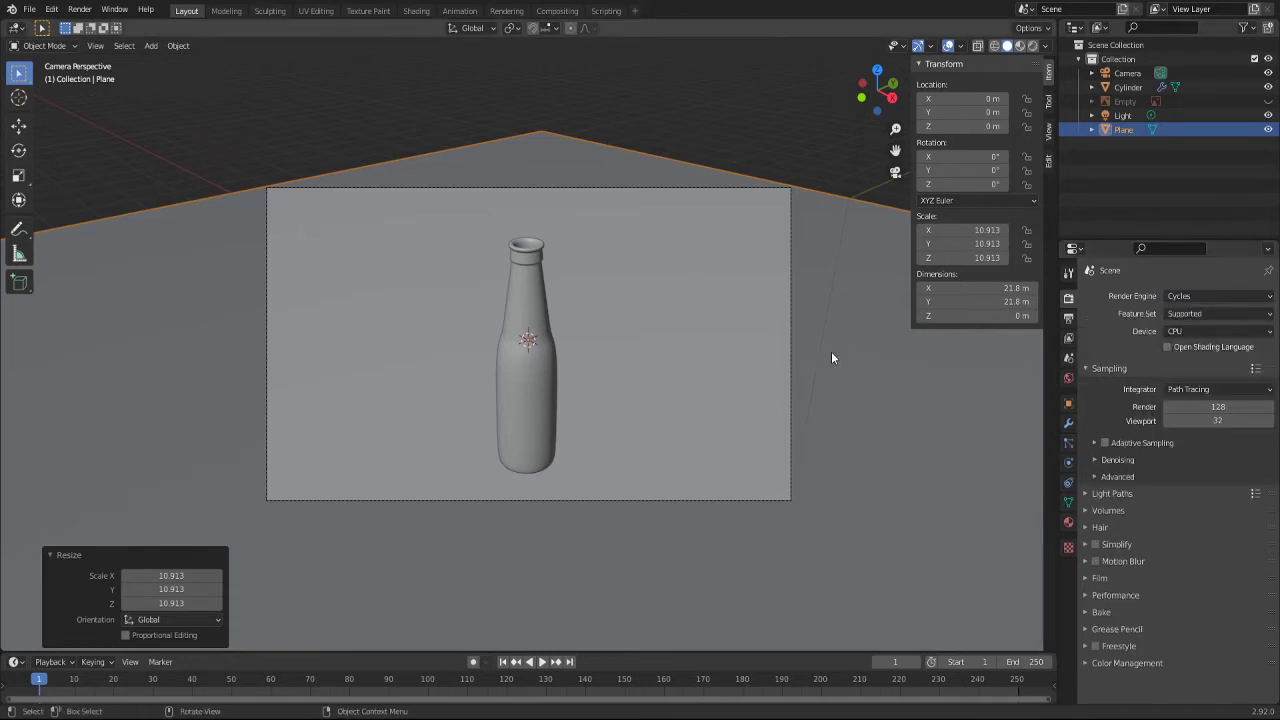
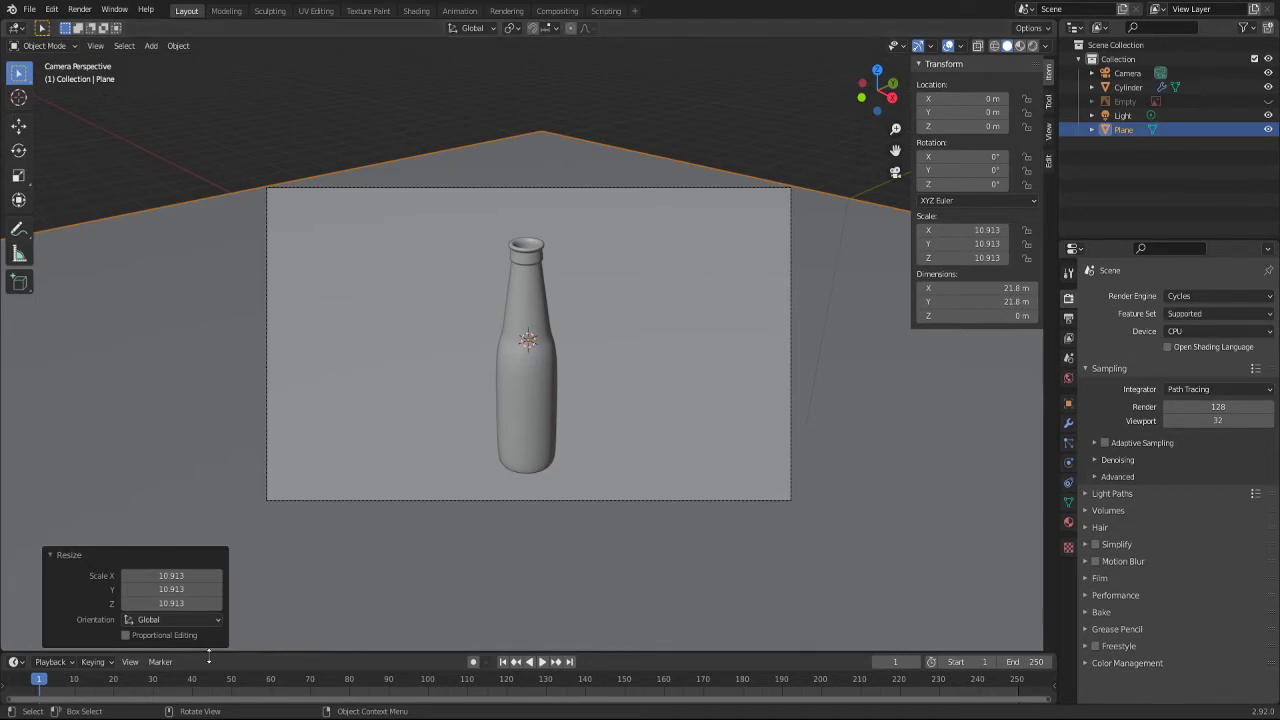
Step: Split the 3D view vertically into two side-by-side views
right_click(349, 650)
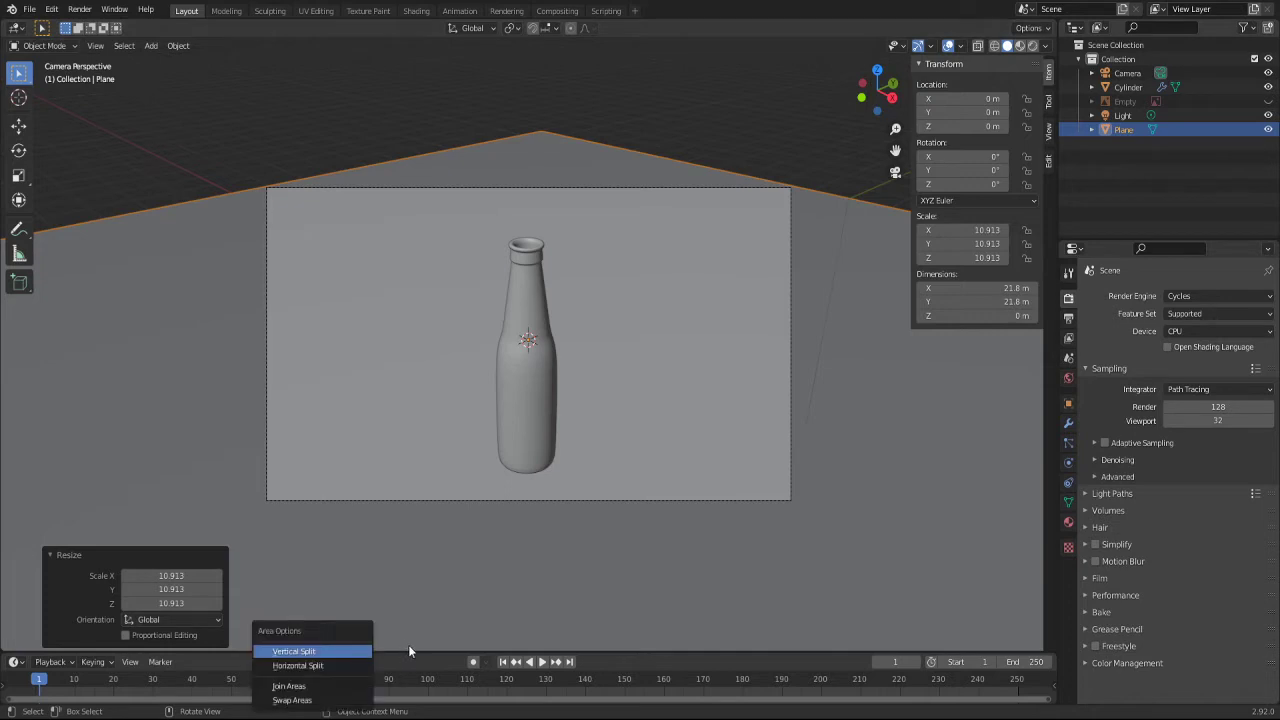
click(318, 653)
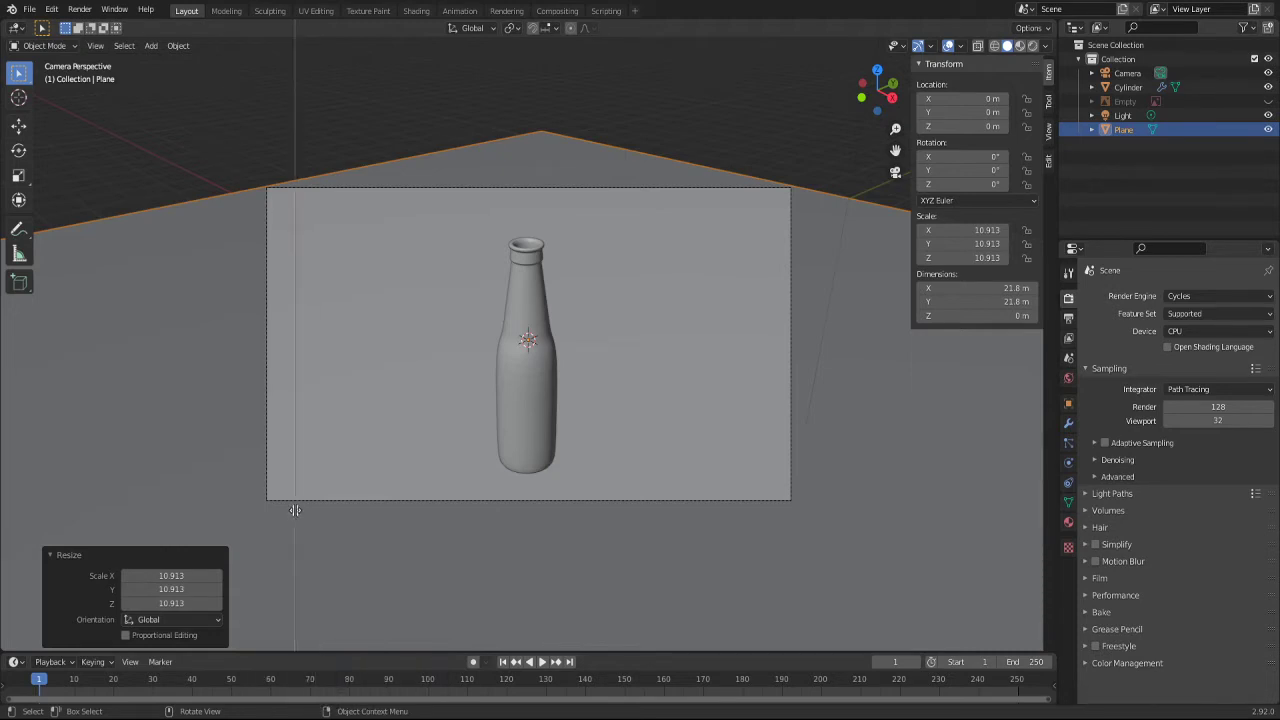
click(476, 495)
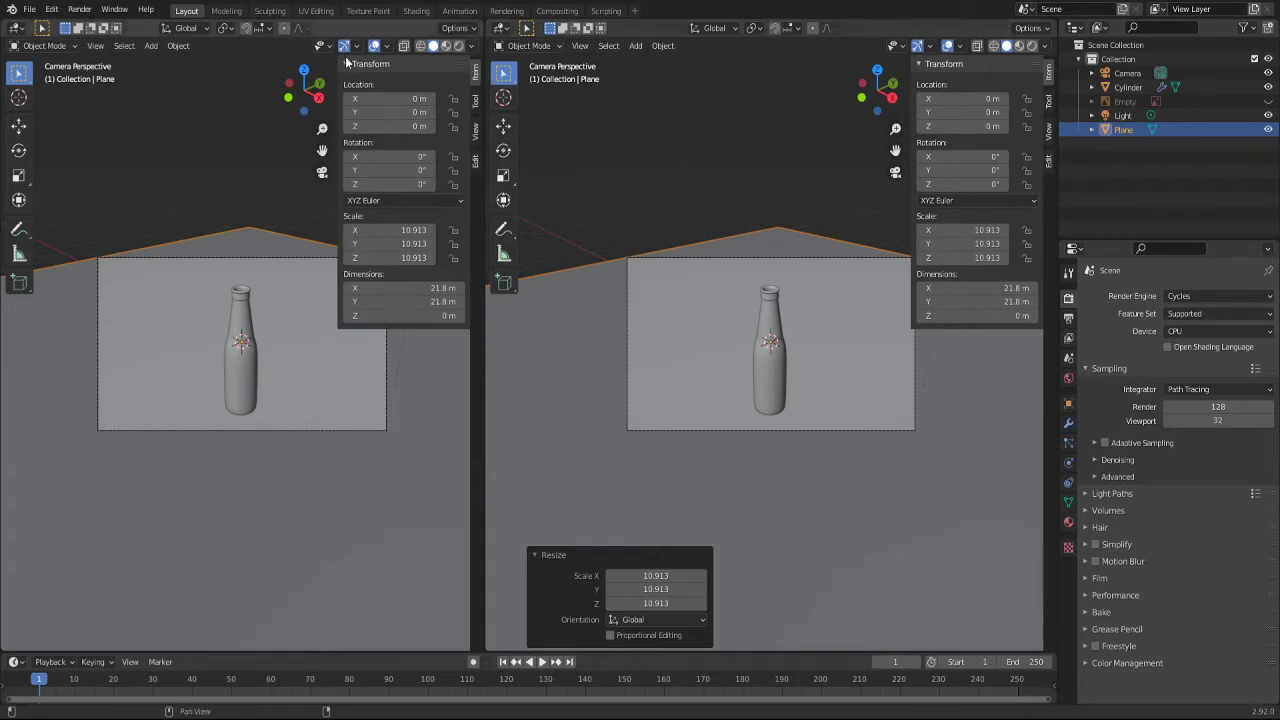
Step: Deselect the ground plane and hide the left view's Transform sidebar panel
click(199, 105)
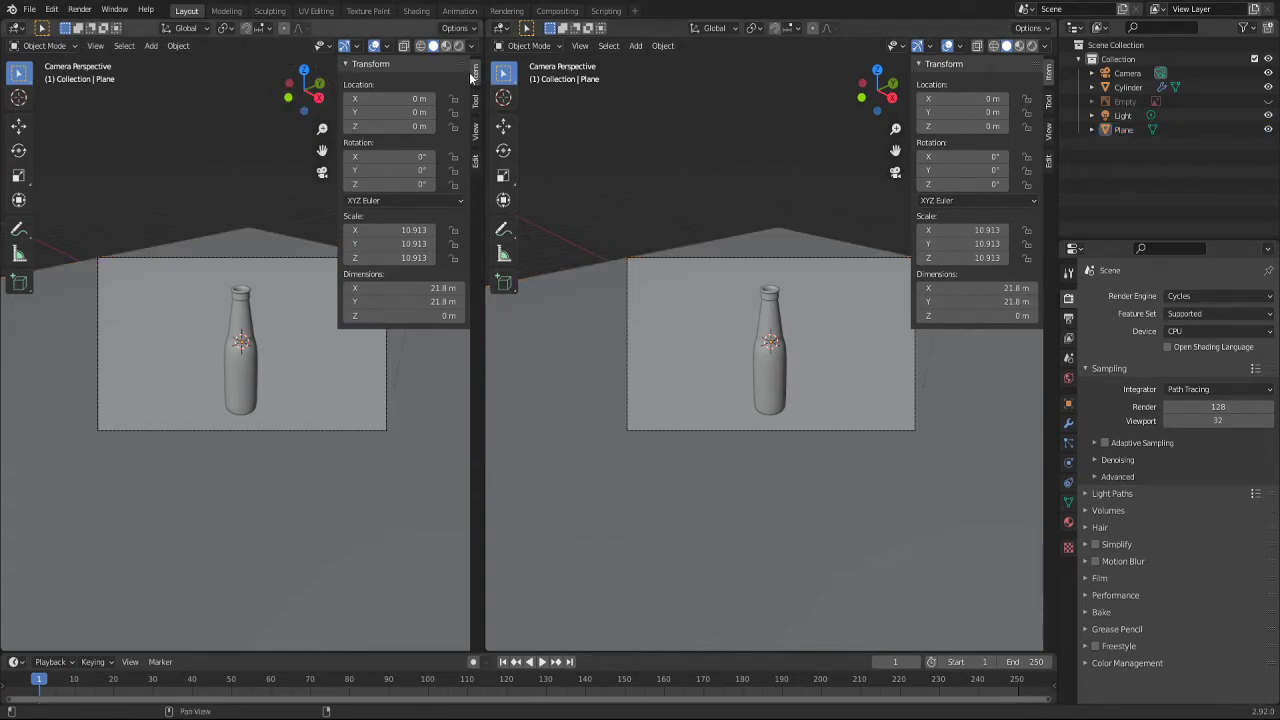
click(346, 65)
click(346, 65)
click(346, 65)
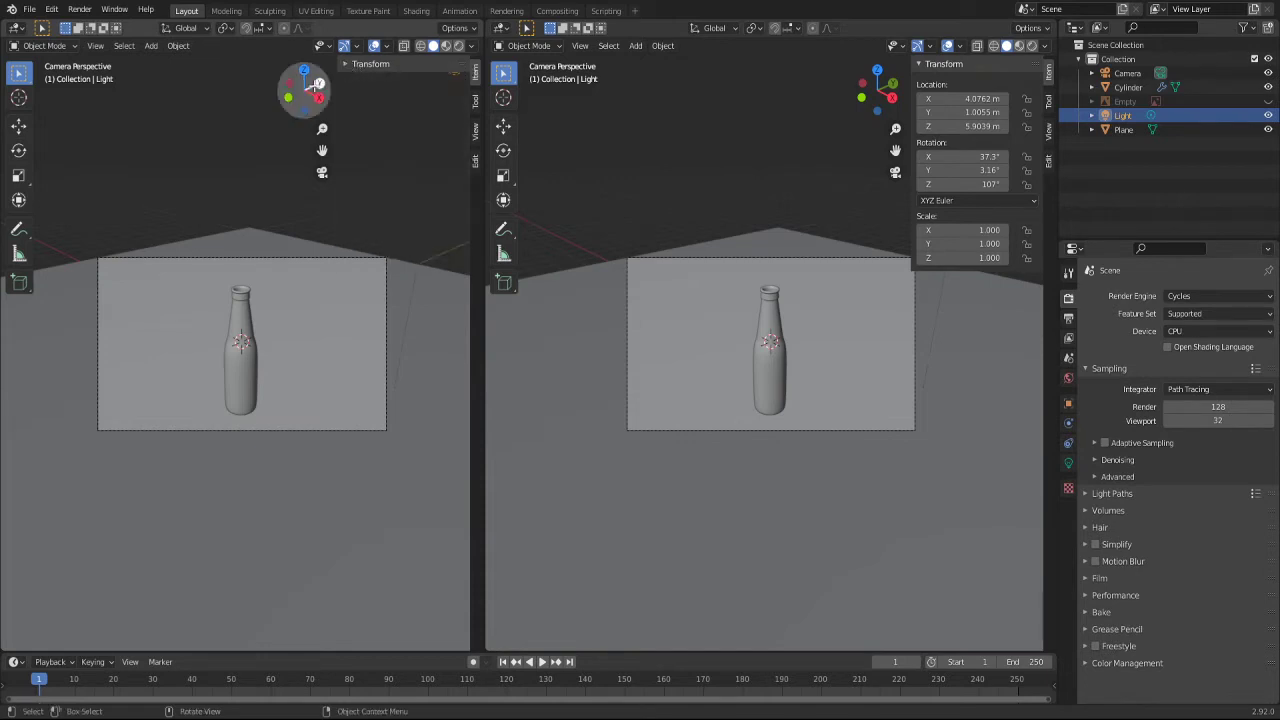
click(127, 192)
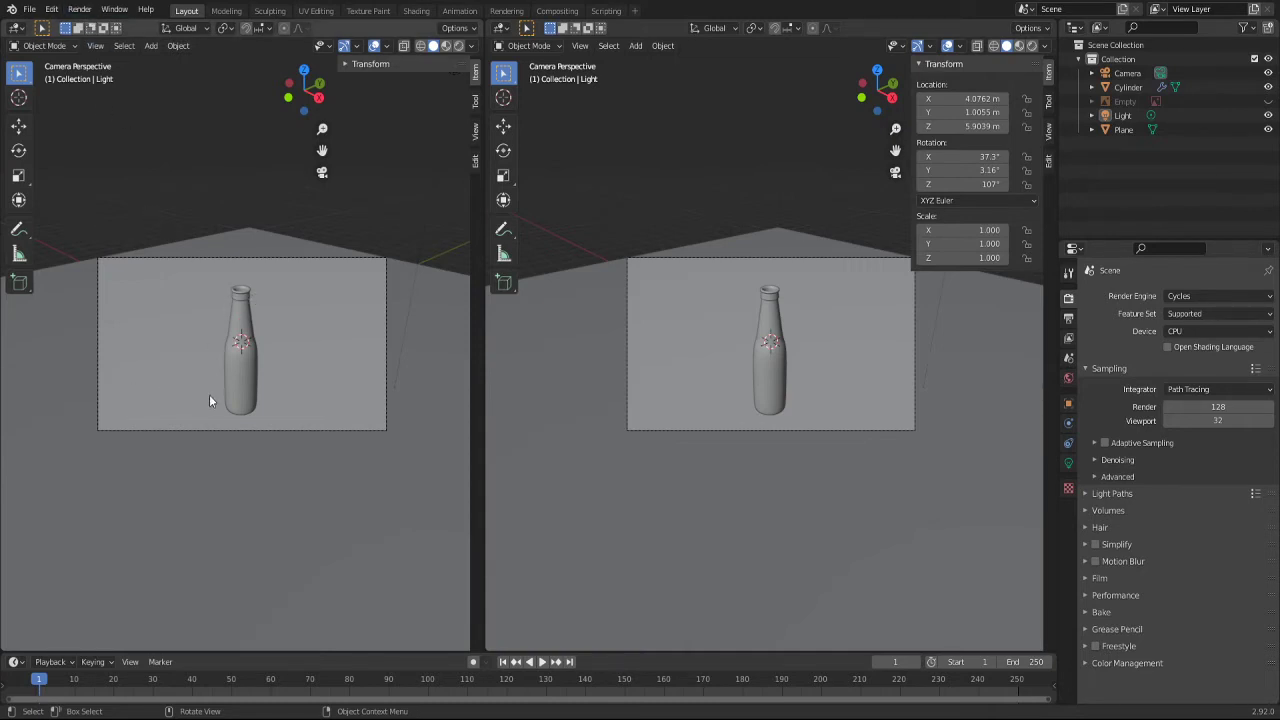
key(z)
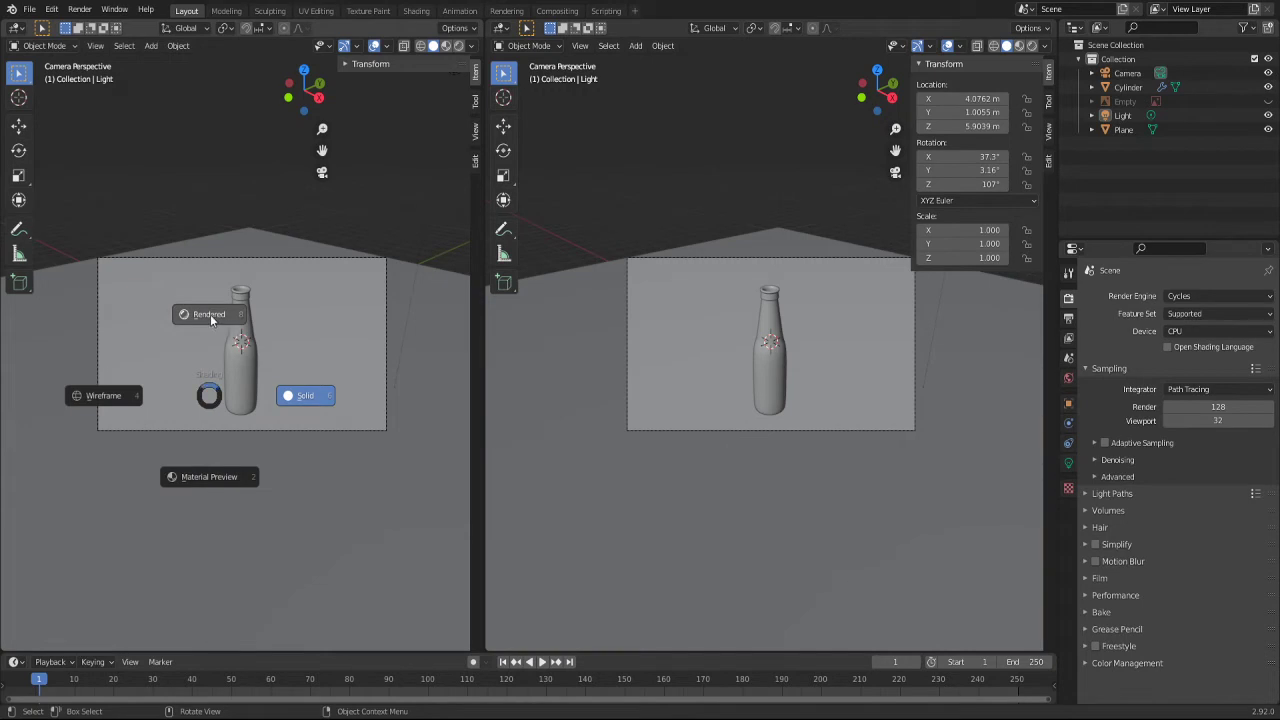
Step: Set the left view to Rendered shading and zoom into the camera frame
click(212, 313)
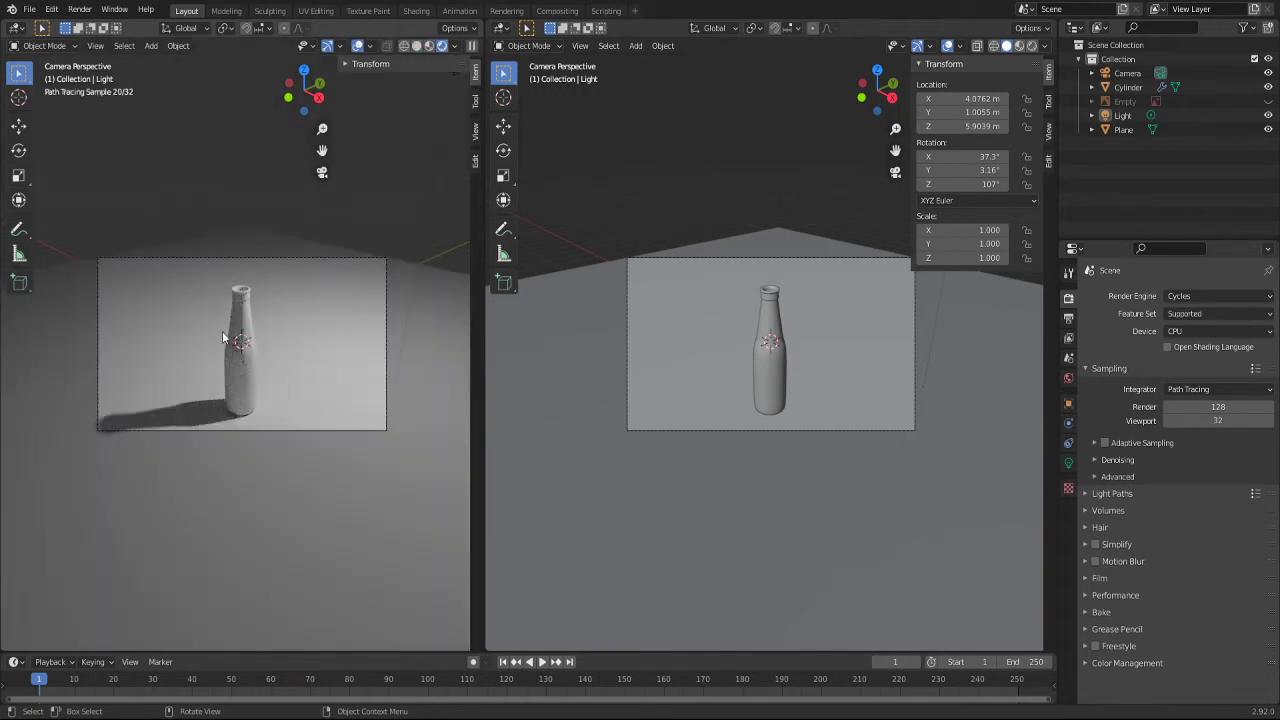
scroll(220, 466, up, 2)
scroll(220, 466, up, 3)
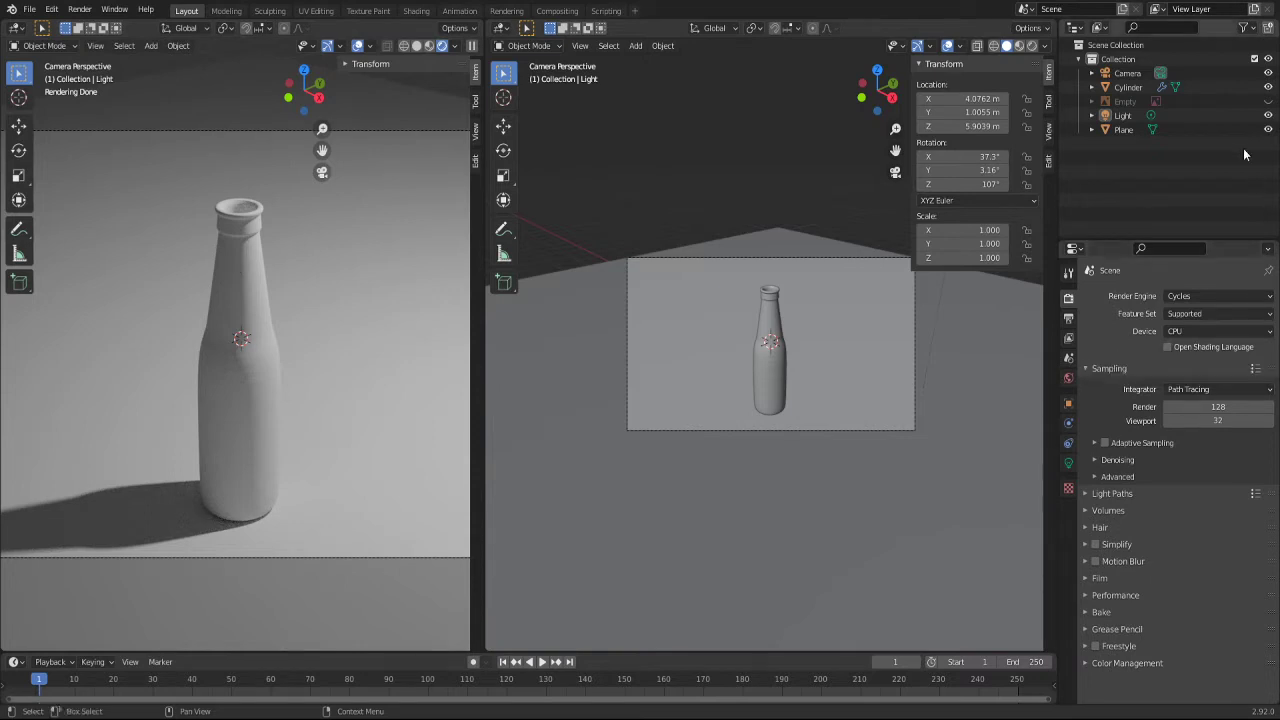
Step: Switch the render device to GPU Compute, then show the ground plane's Material Properties
click(1173, 331)
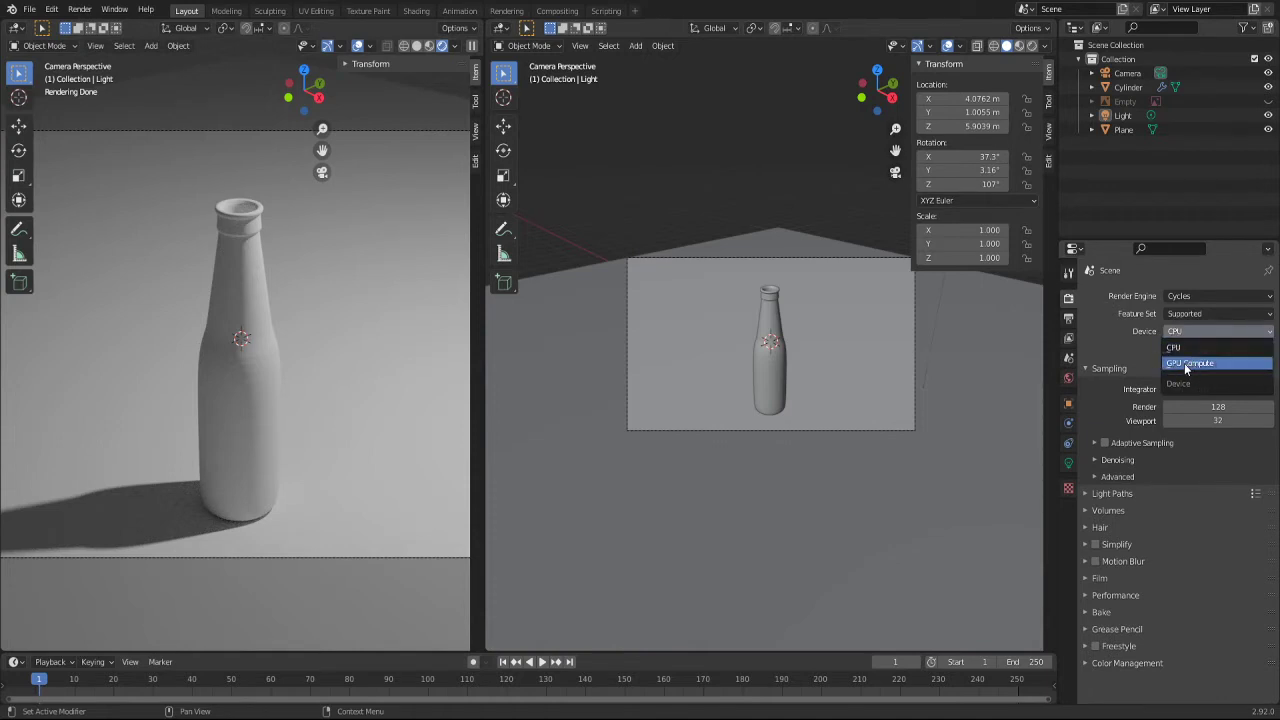
click(1184, 363)
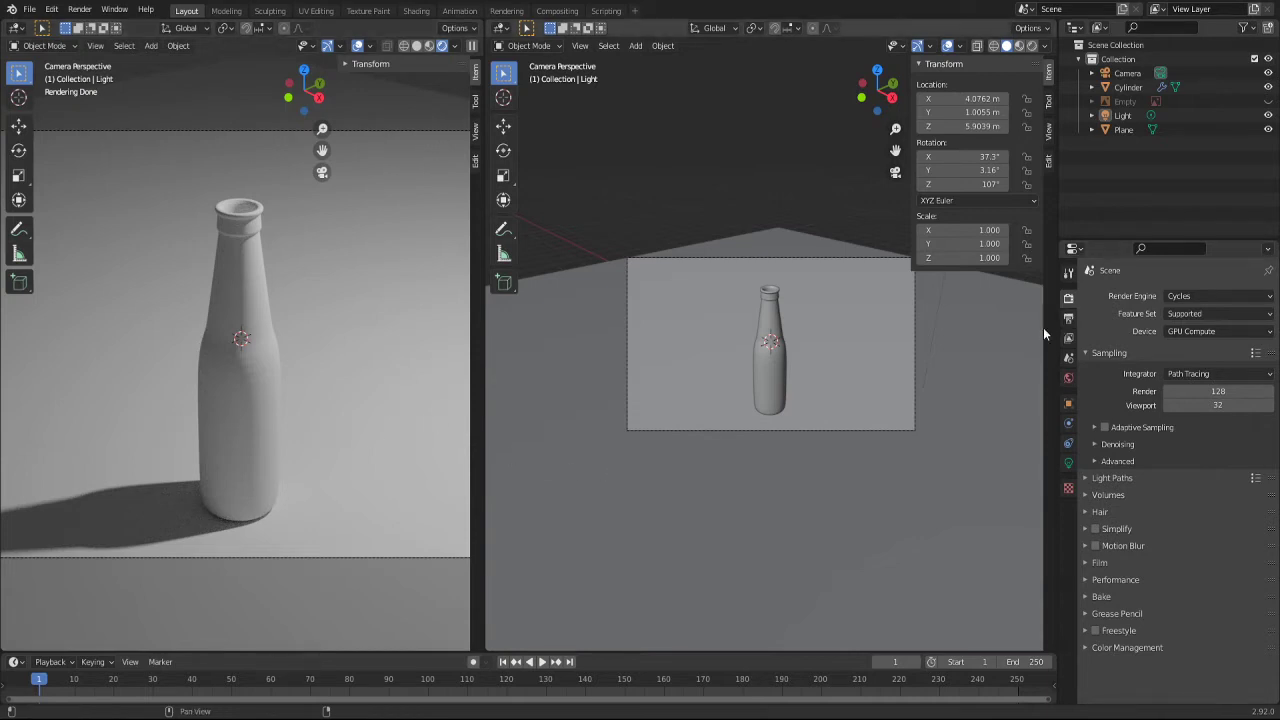
click(365, 370)
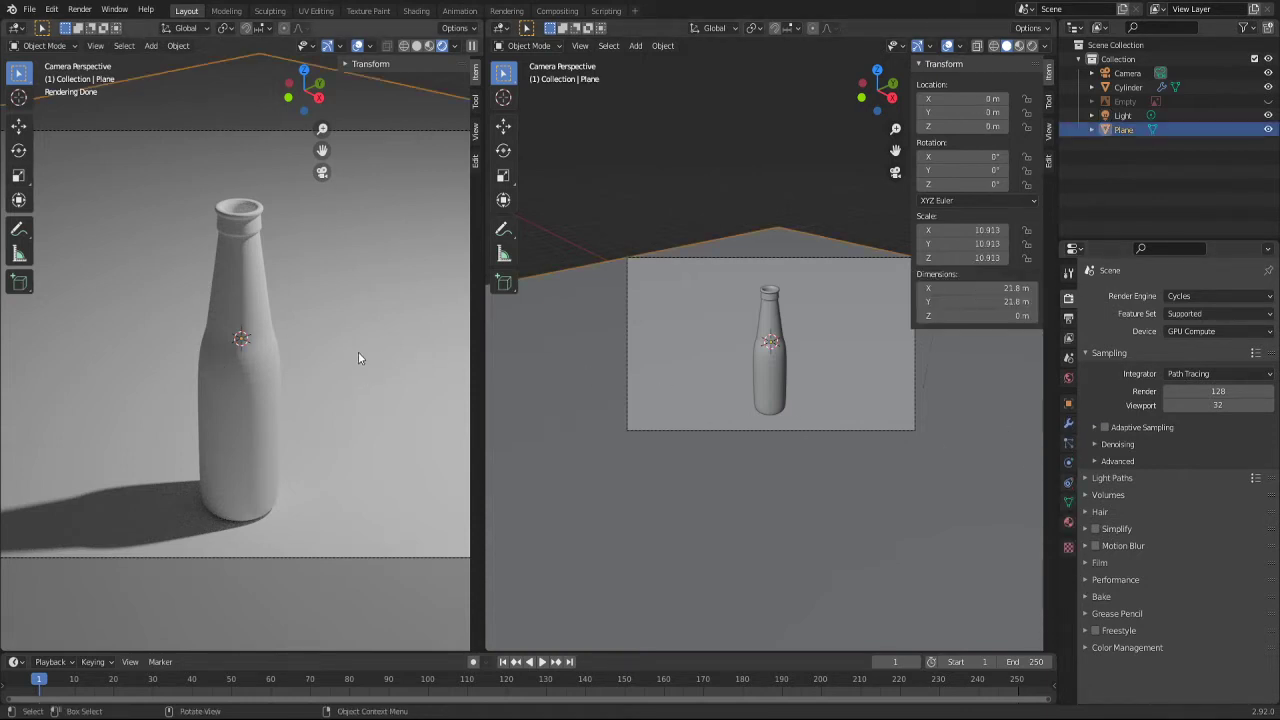
click(1068, 522)
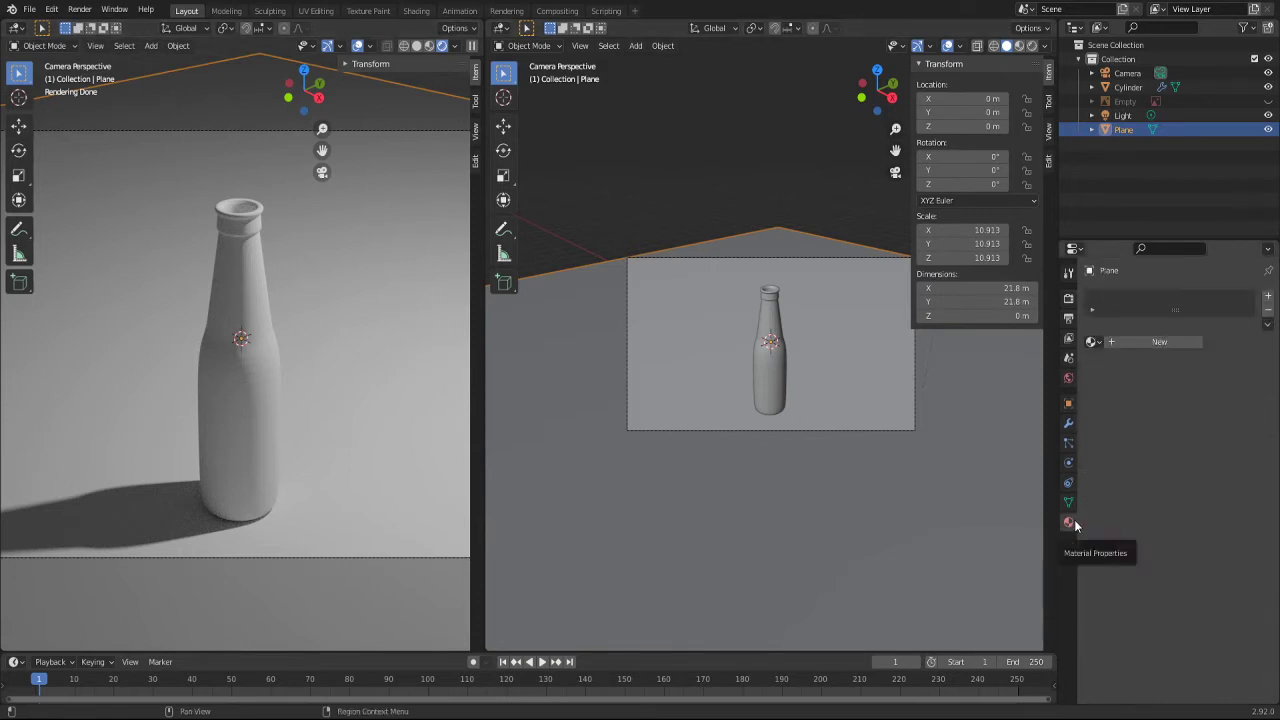
Step: Add a new material to the ground plane with a light lavender-blue base colour
click(1131, 342)
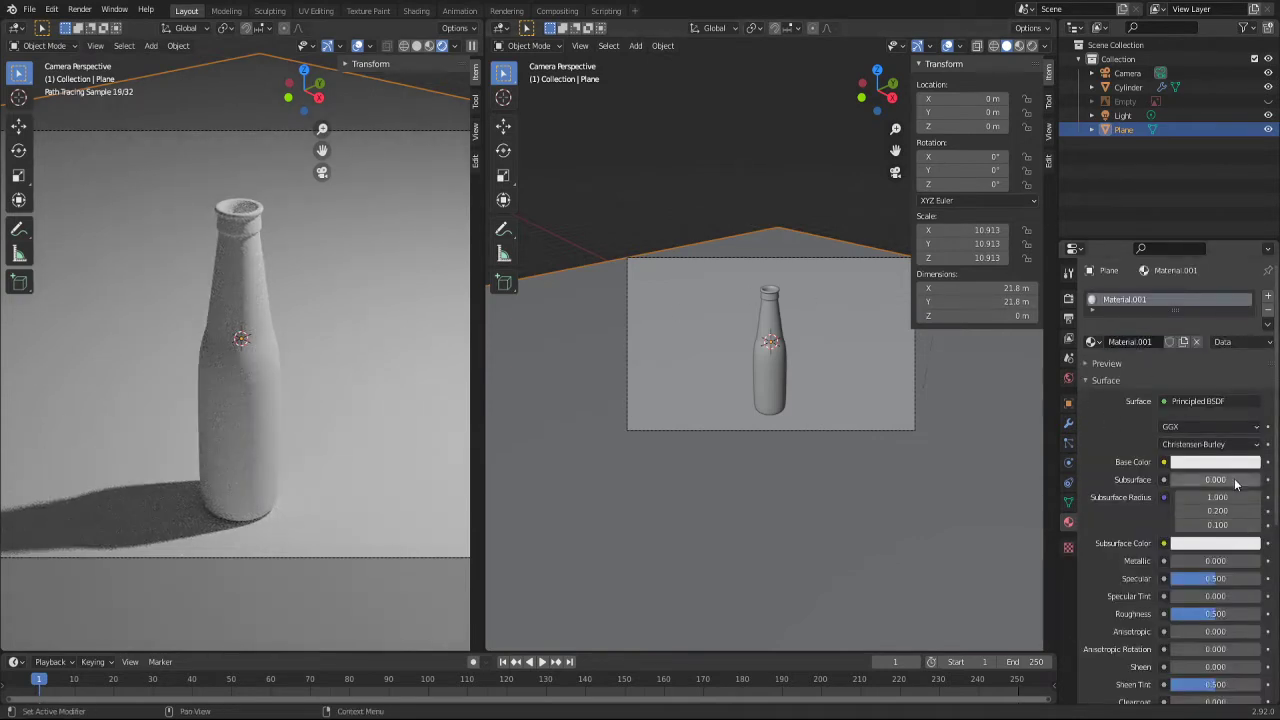
scroll(1137, 450, down, 2)
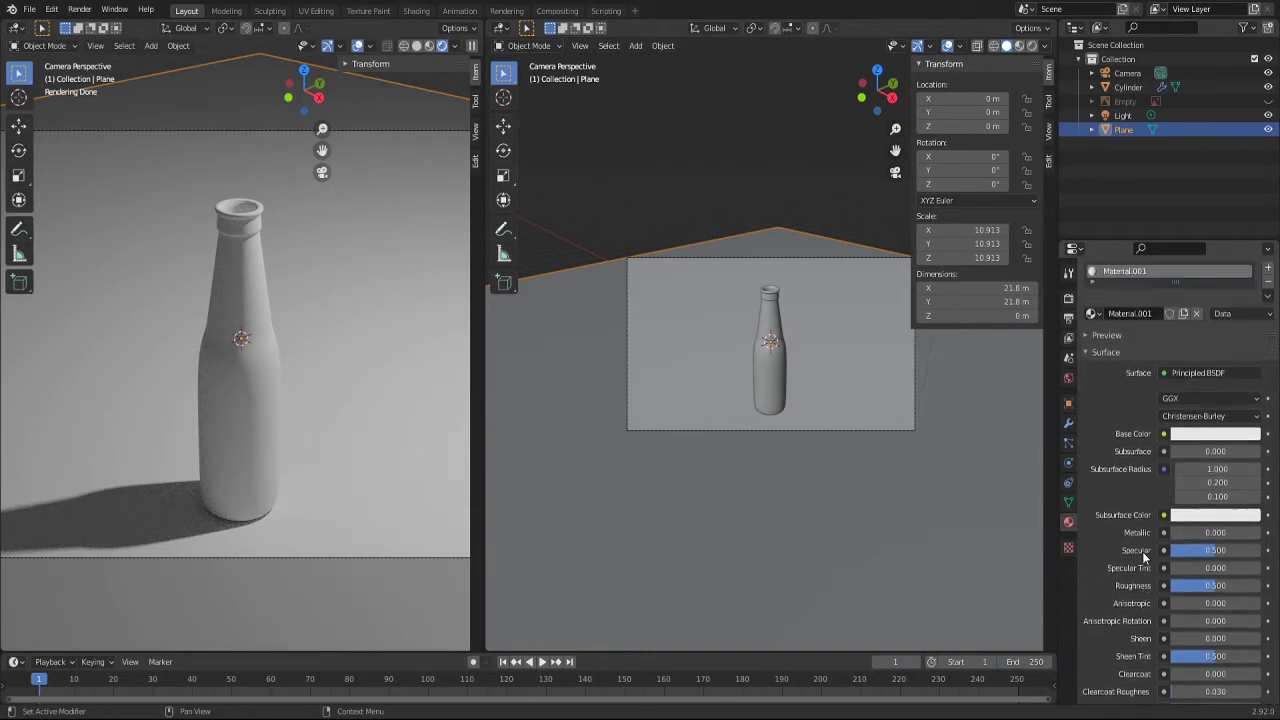
scroll(1140, 480, down, 2)
scroll(1142, 510, down, 2)
scroll(1144, 540, up, 3)
scroll(1150, 530, up, 2)
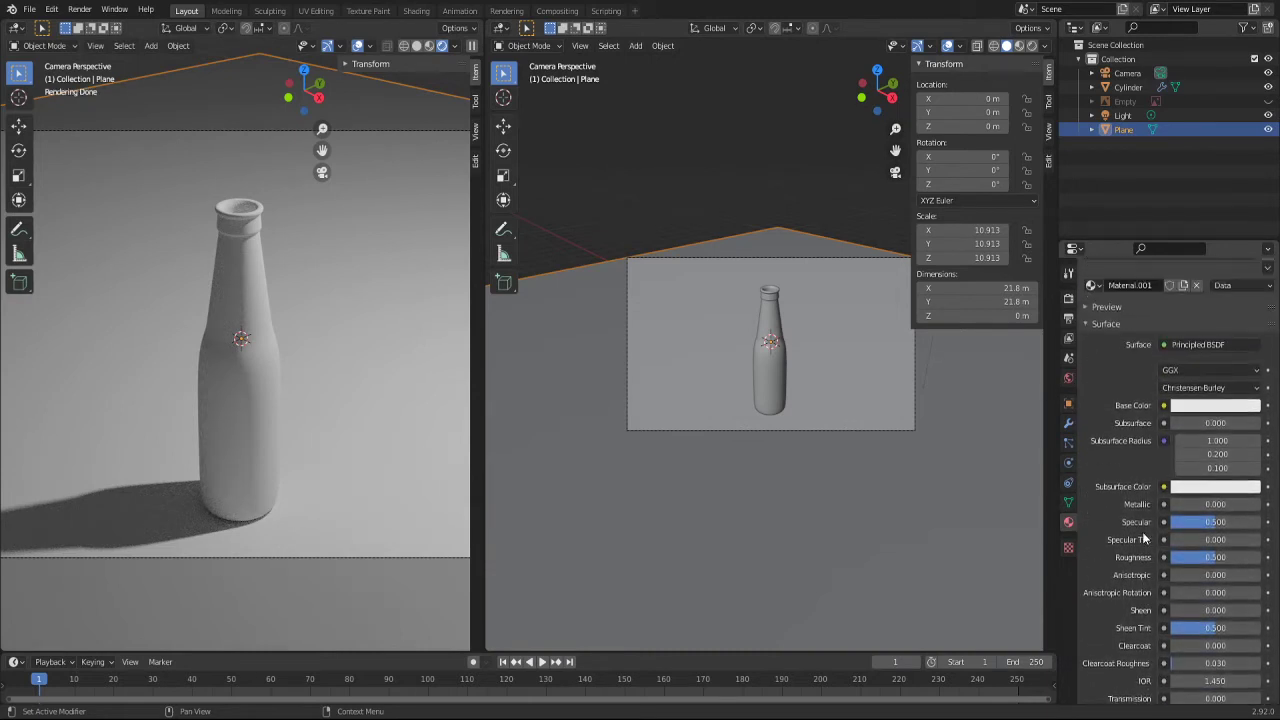
scroll(1170, 520, down, 2)
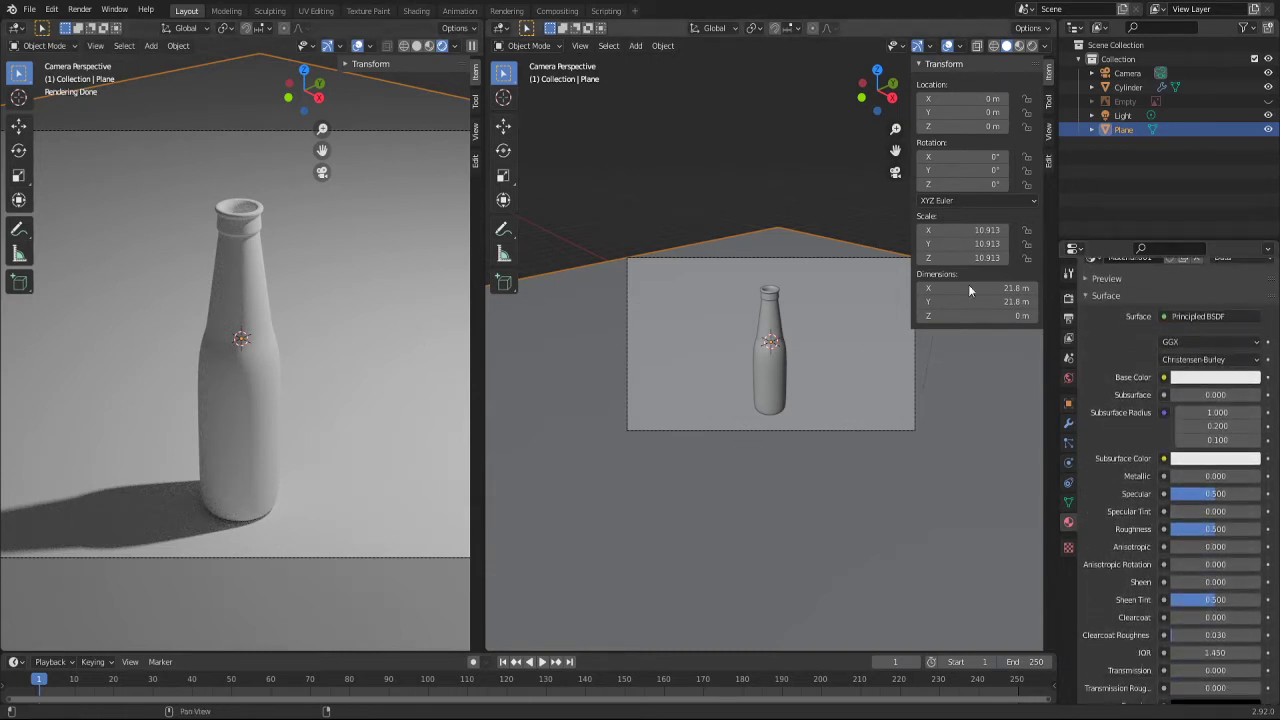
click(1190, 377)
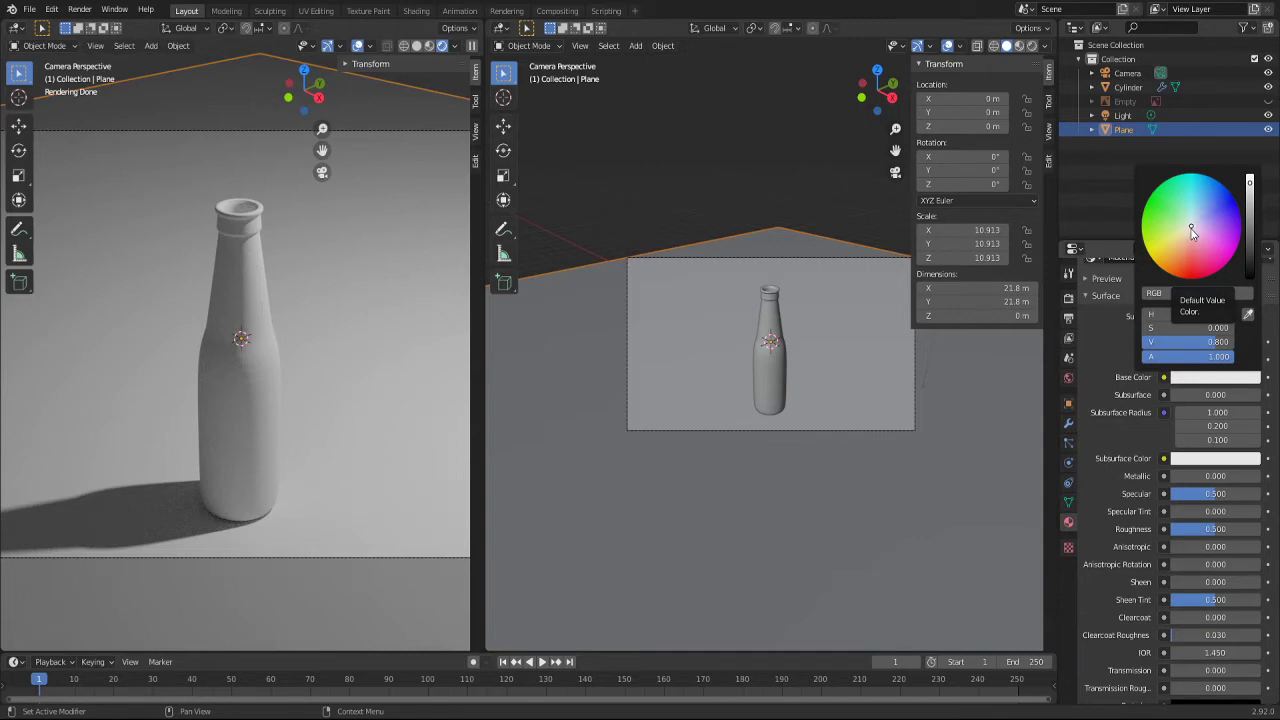
drag(1191, 232, 1198, 222)
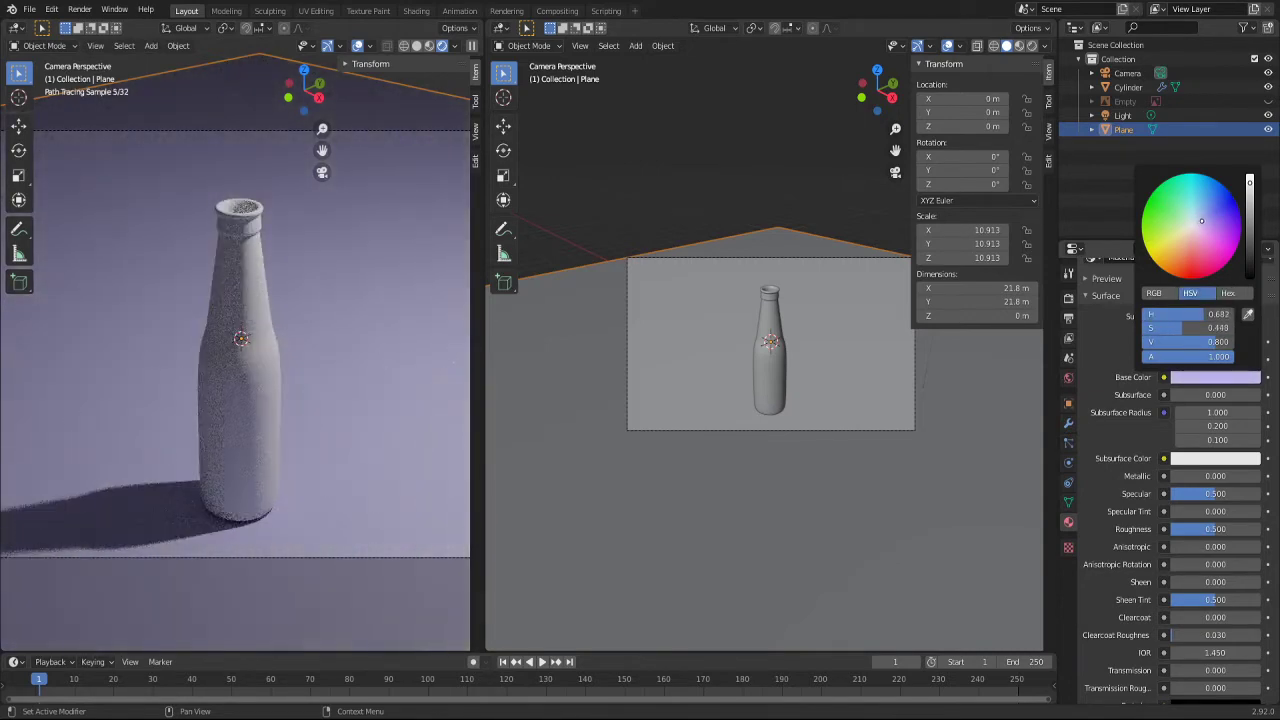
drag(1198, 222, 1202, 213)
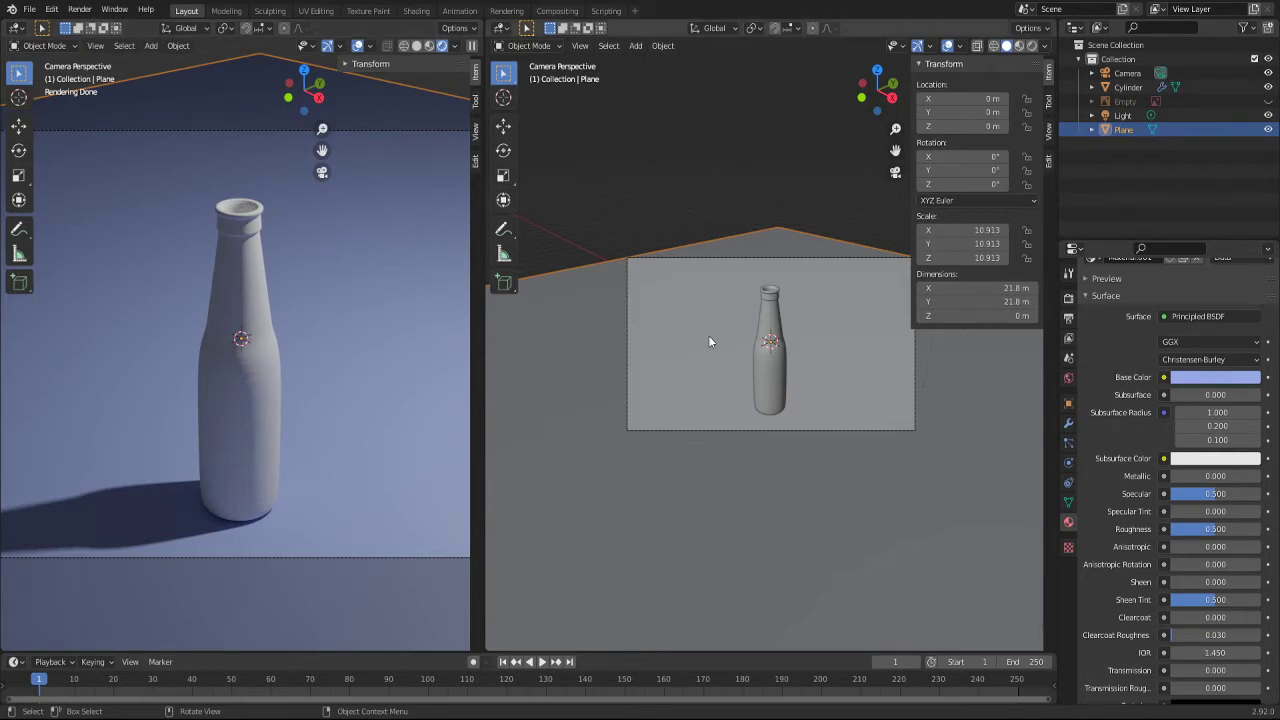
key(z)
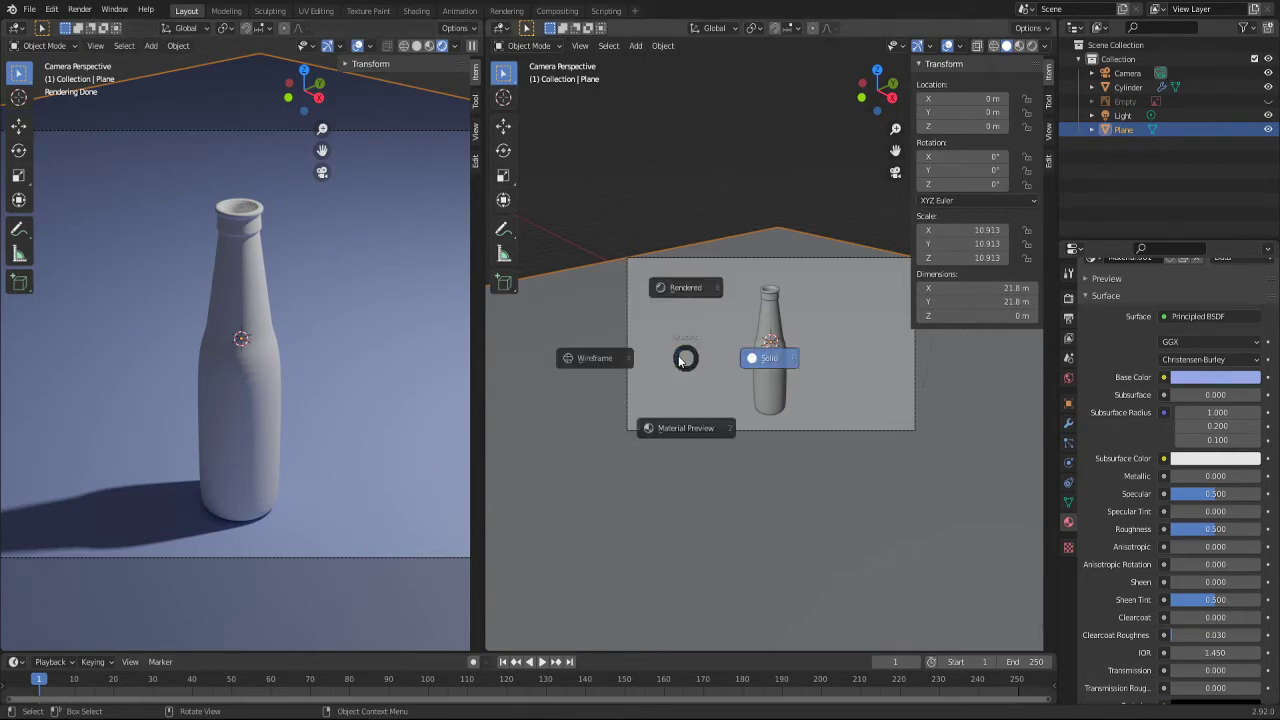
click(675, 440)
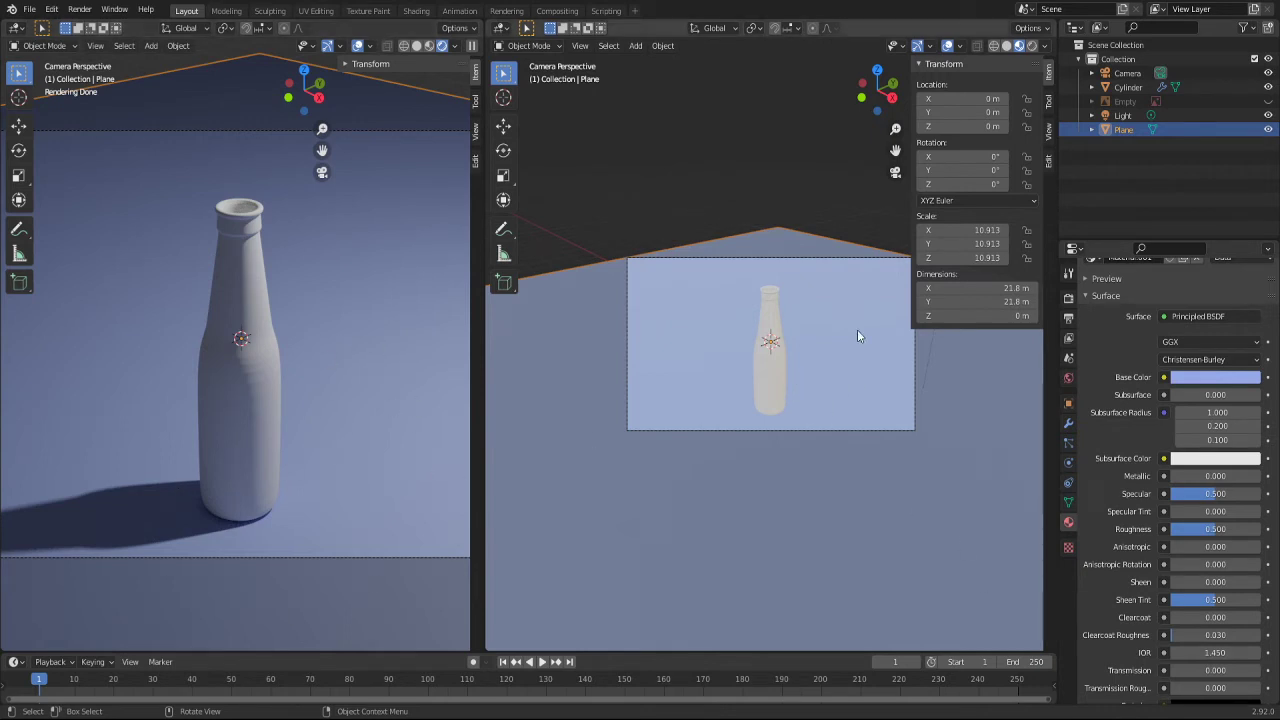
key(z)
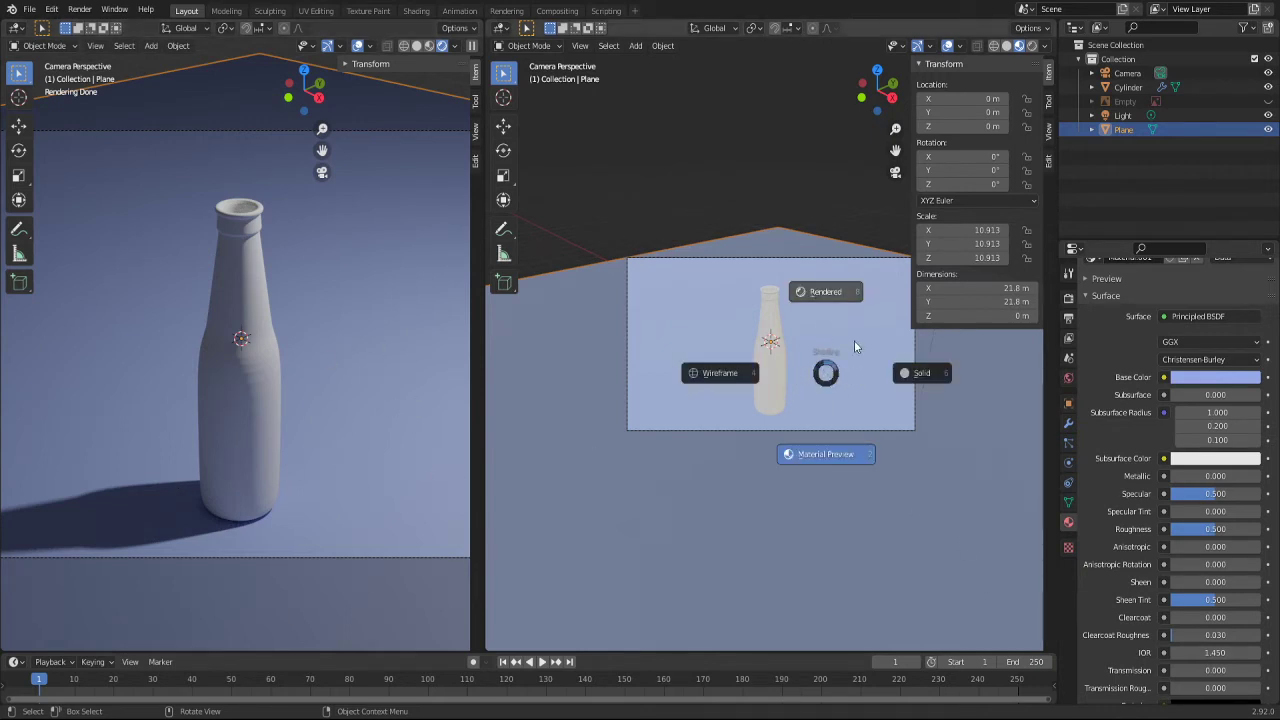
click(931, 375)
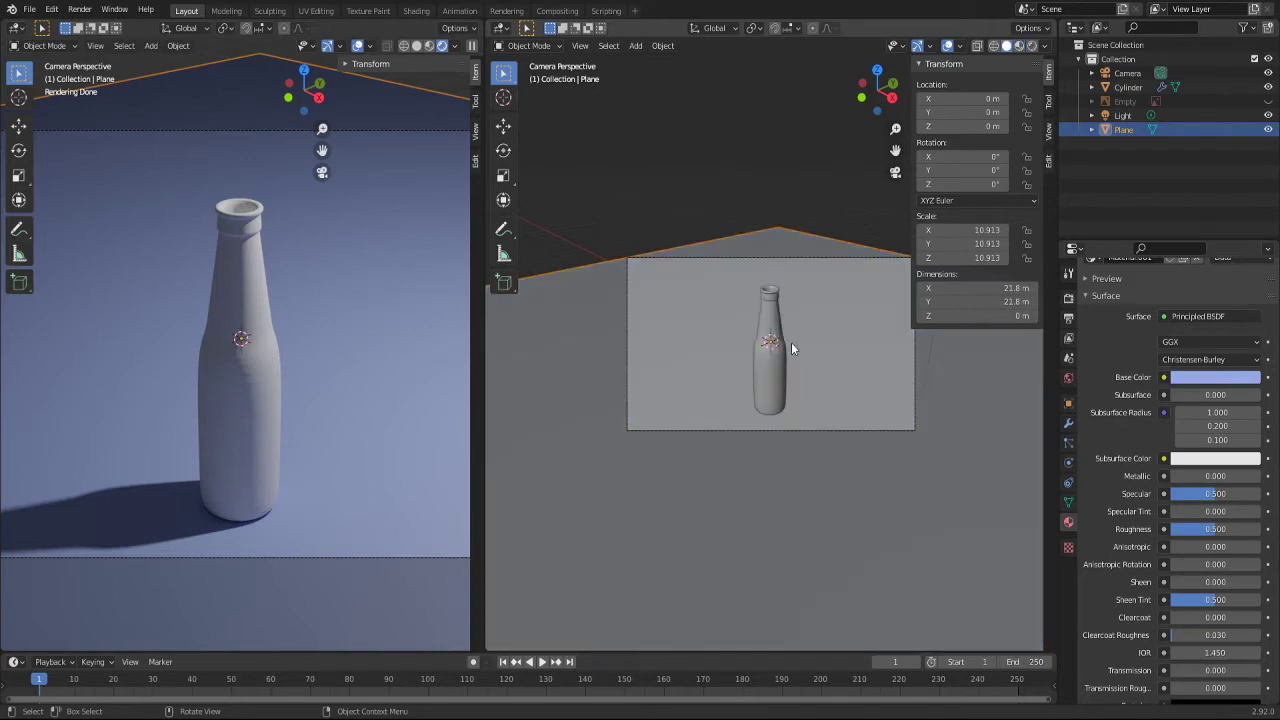
scroll(264, 391, up, 2)
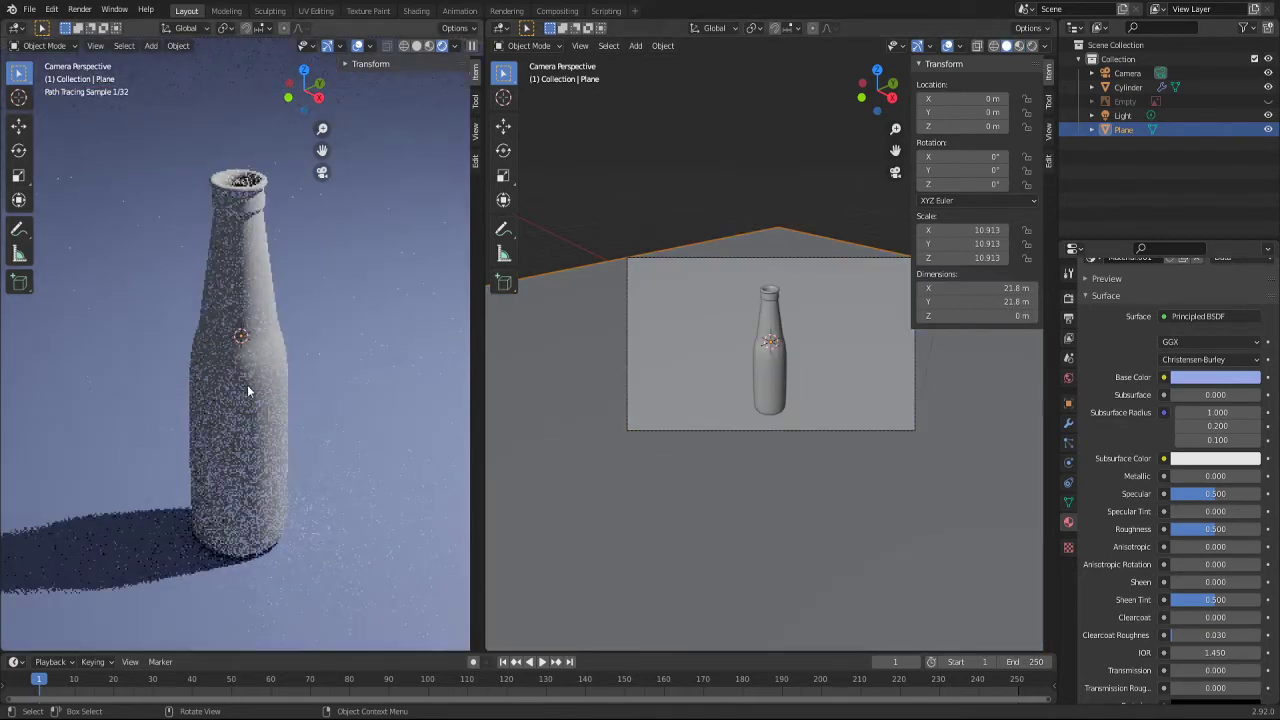
scroll(255, 358, up, 3)
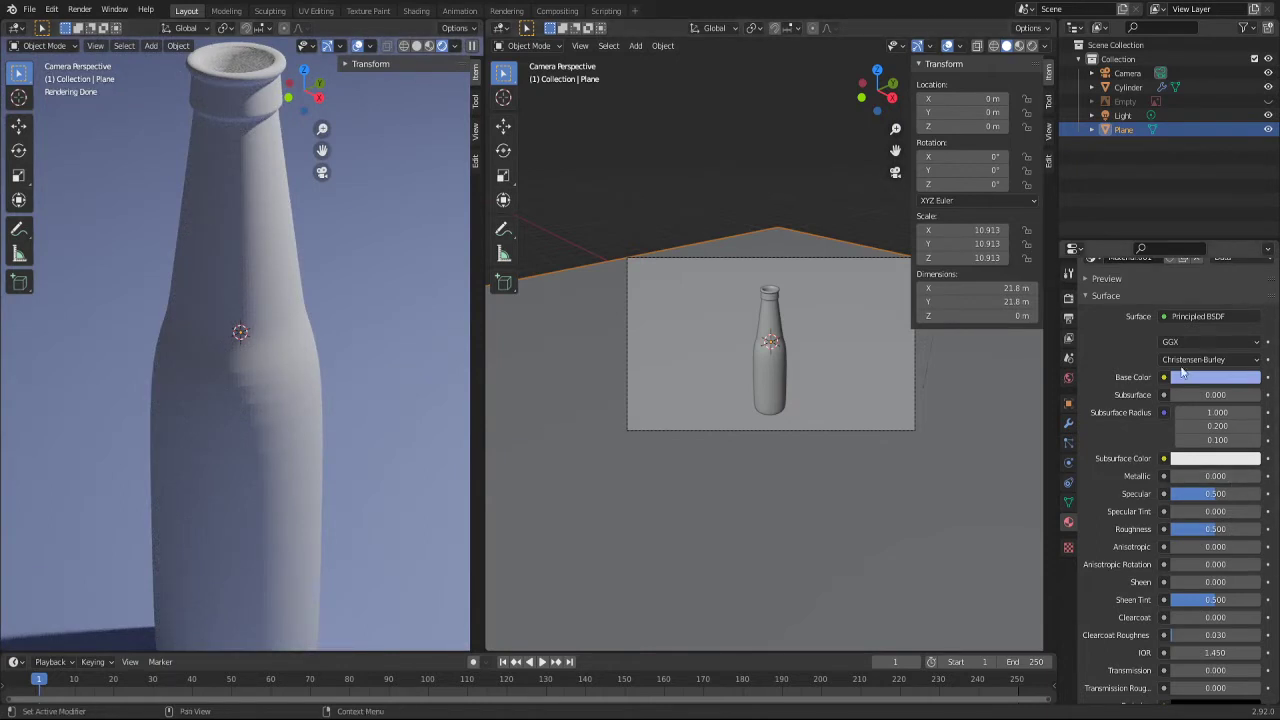
Step: Give the bottle a Subdivision Surface modifier at level 4 using Ctrl+2
click(211, 241)
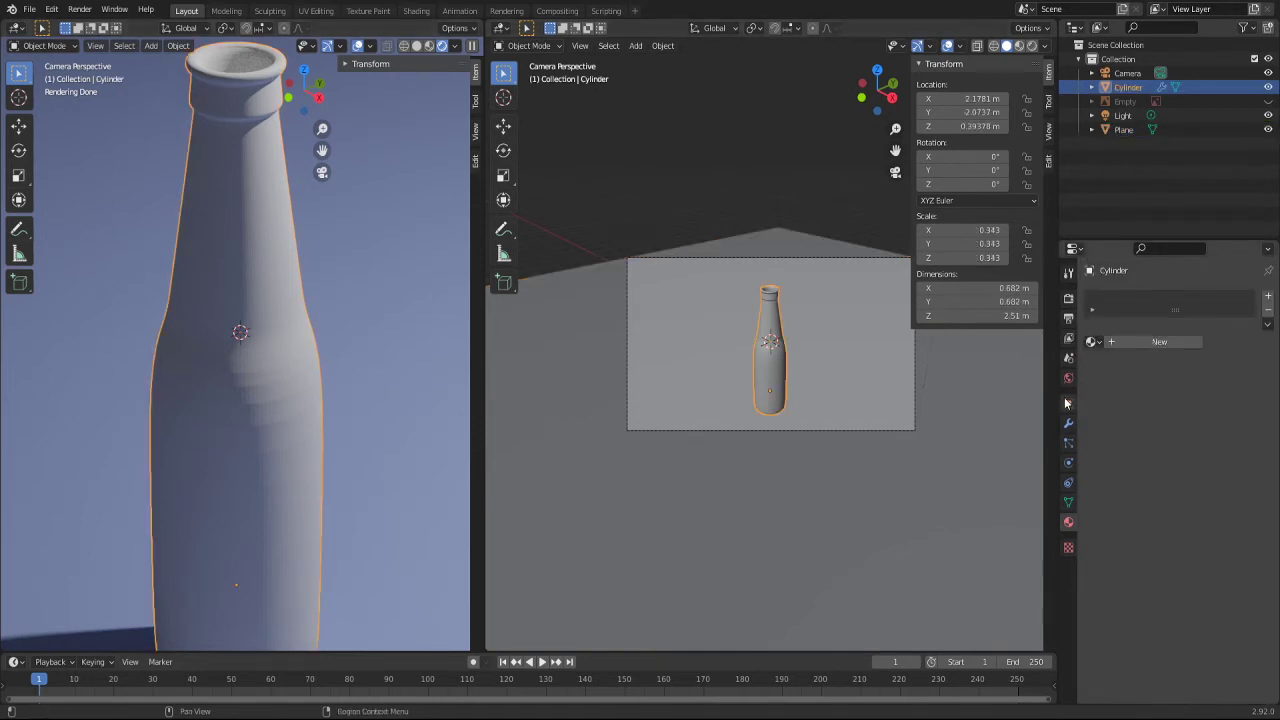
click(1068, 423)
key(ctrl+2)
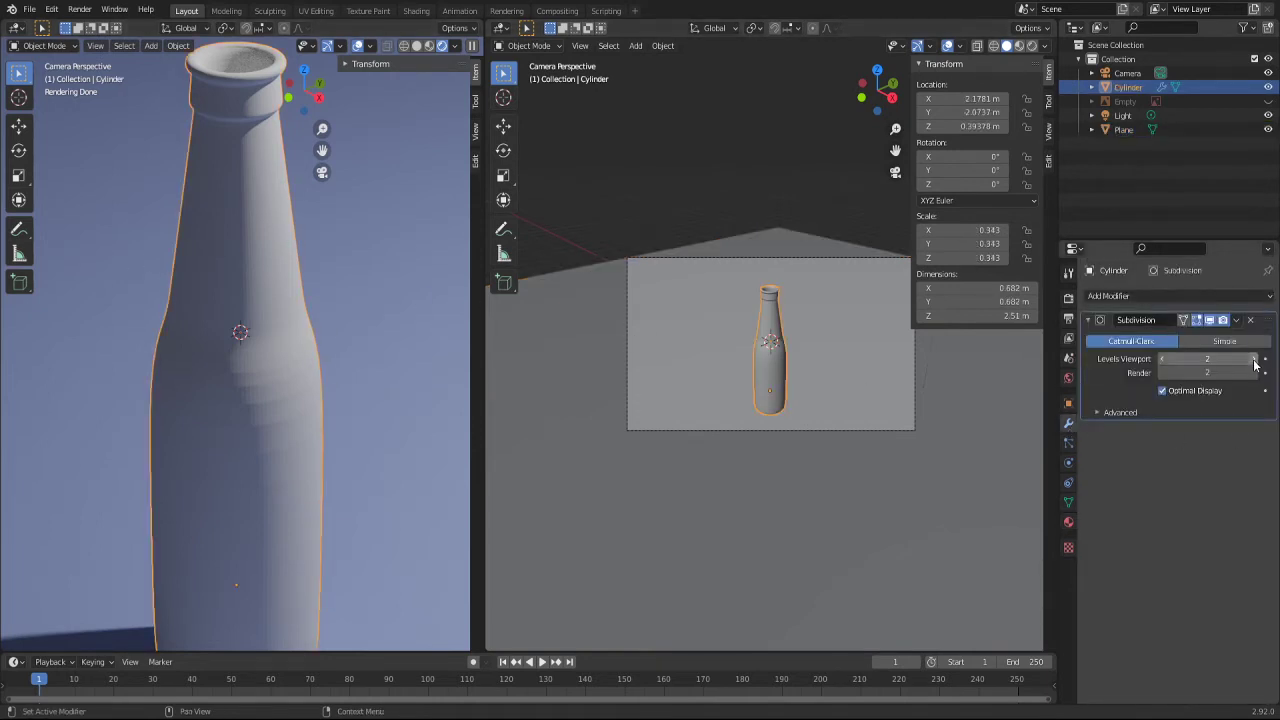
click(1254, 360)
click(1254, 360)
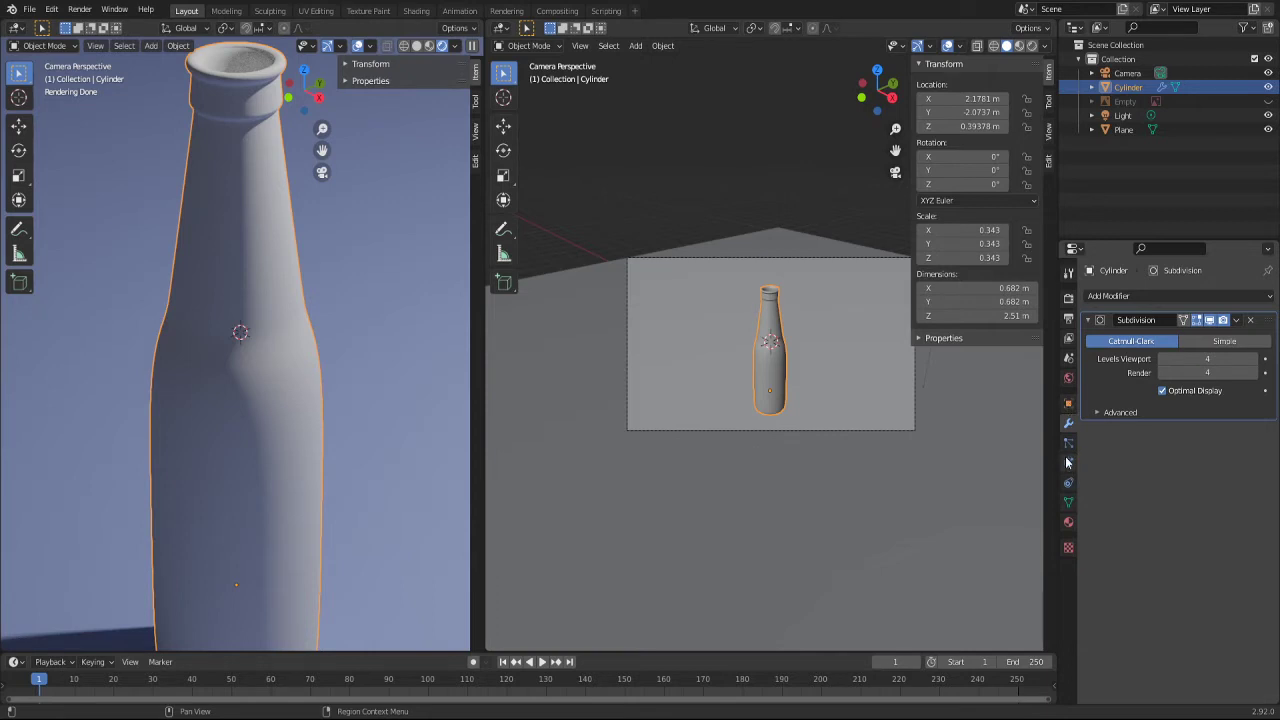
Step: Add a new material to the bottle and set its Transmission to 1.000
click(1068, 522)
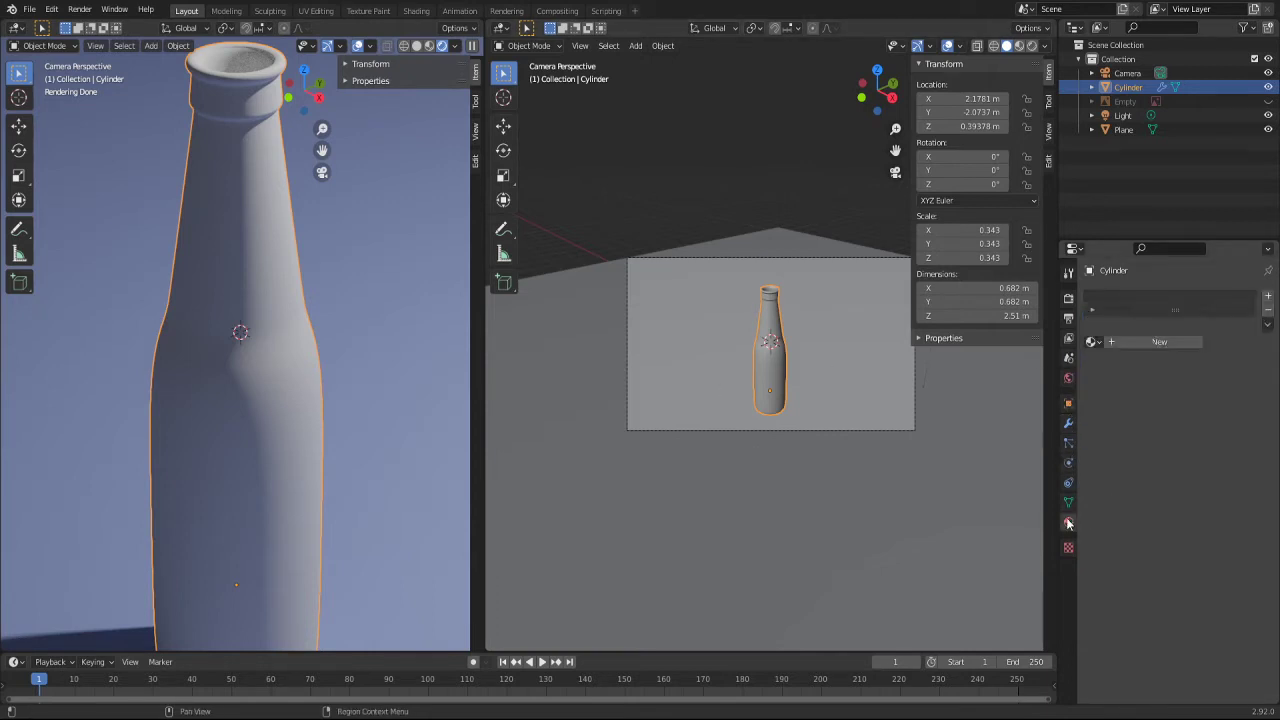
click(1127, 344)
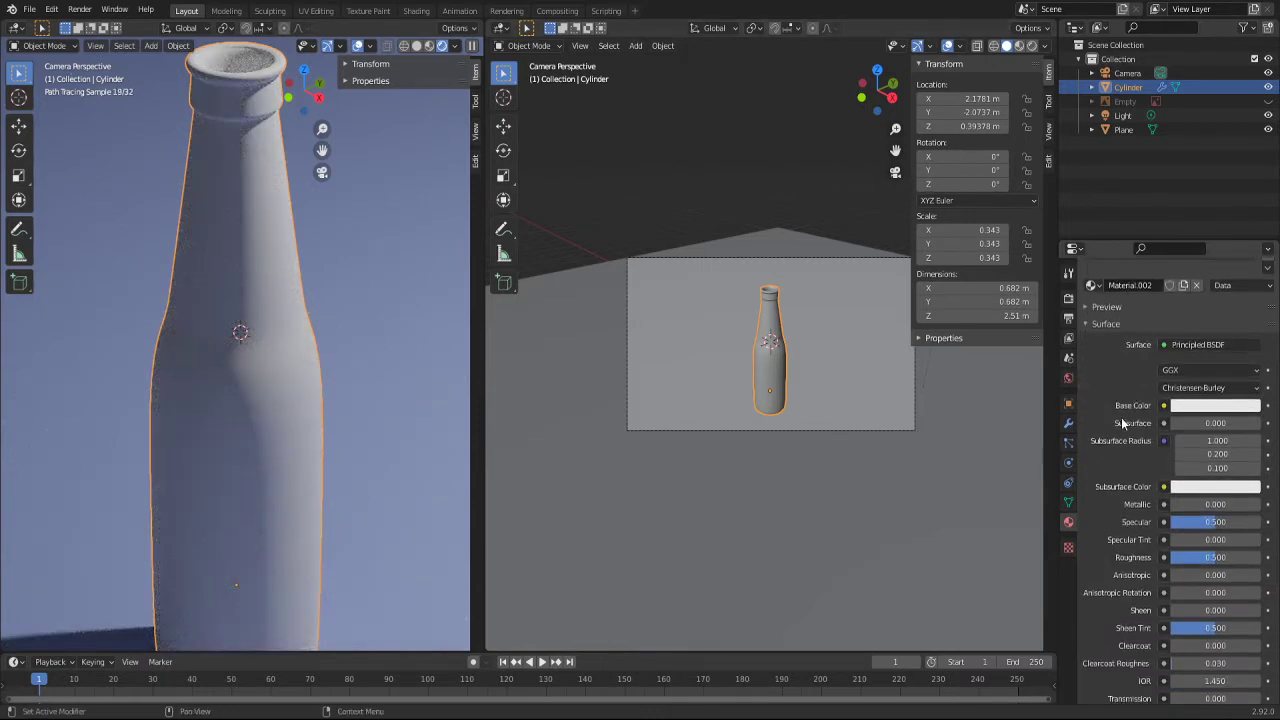
scroll(1121, 417, down, 1)
scroll(1121, 450, down, 2)
scroll(1150, 500, down, 2)
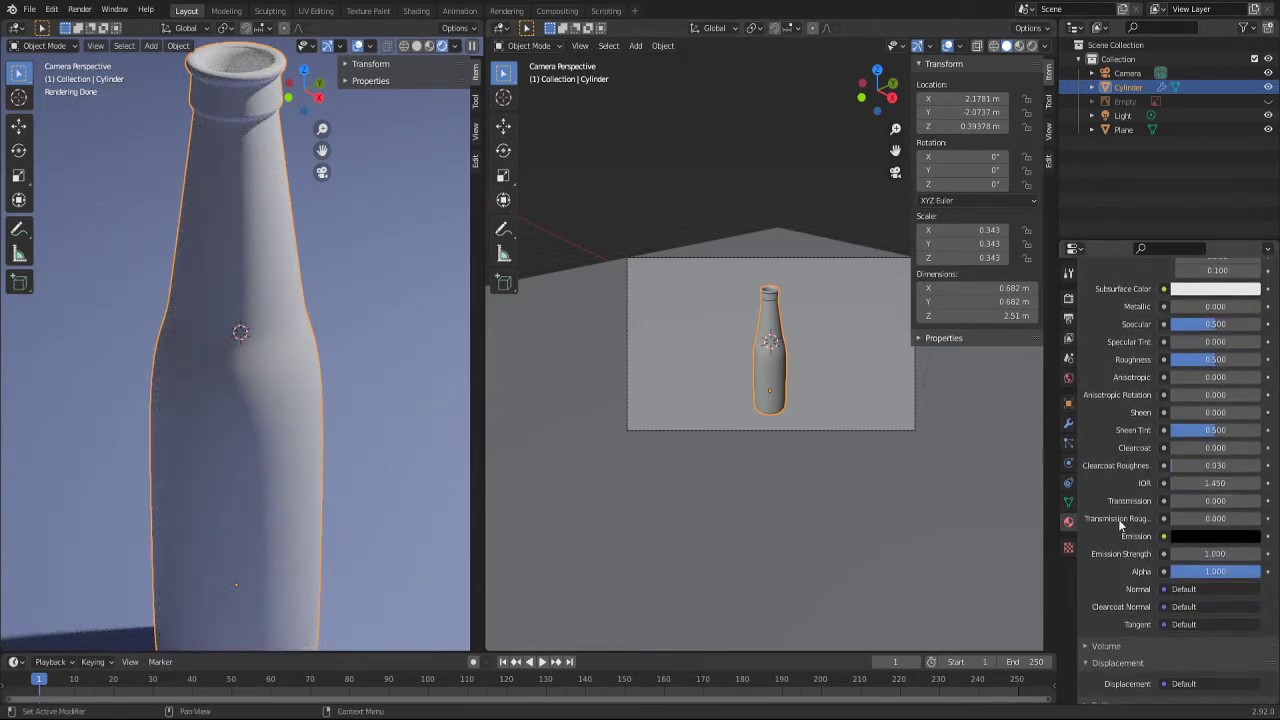
click(1195, 501)
key(Return)
drag(1215, 501, 1244, 509)
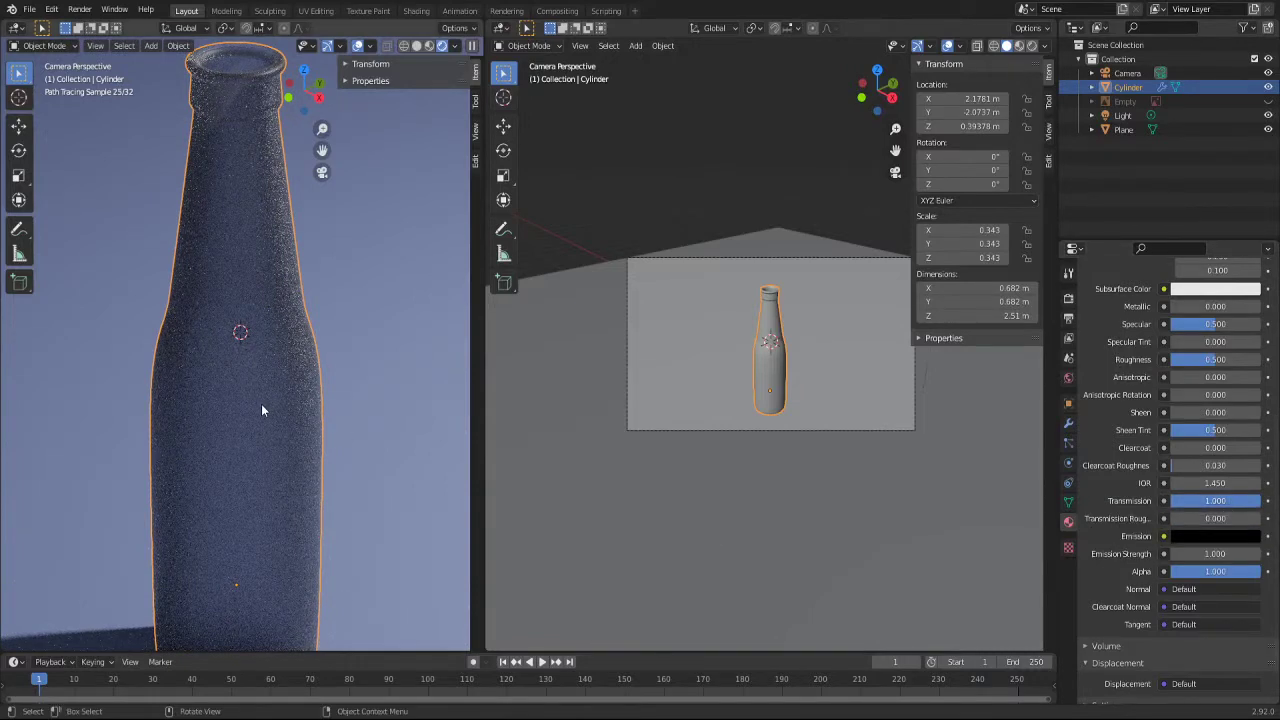
Step: Brighten the bottle material's base colour toward white
scroll(263, 405, down, 2)
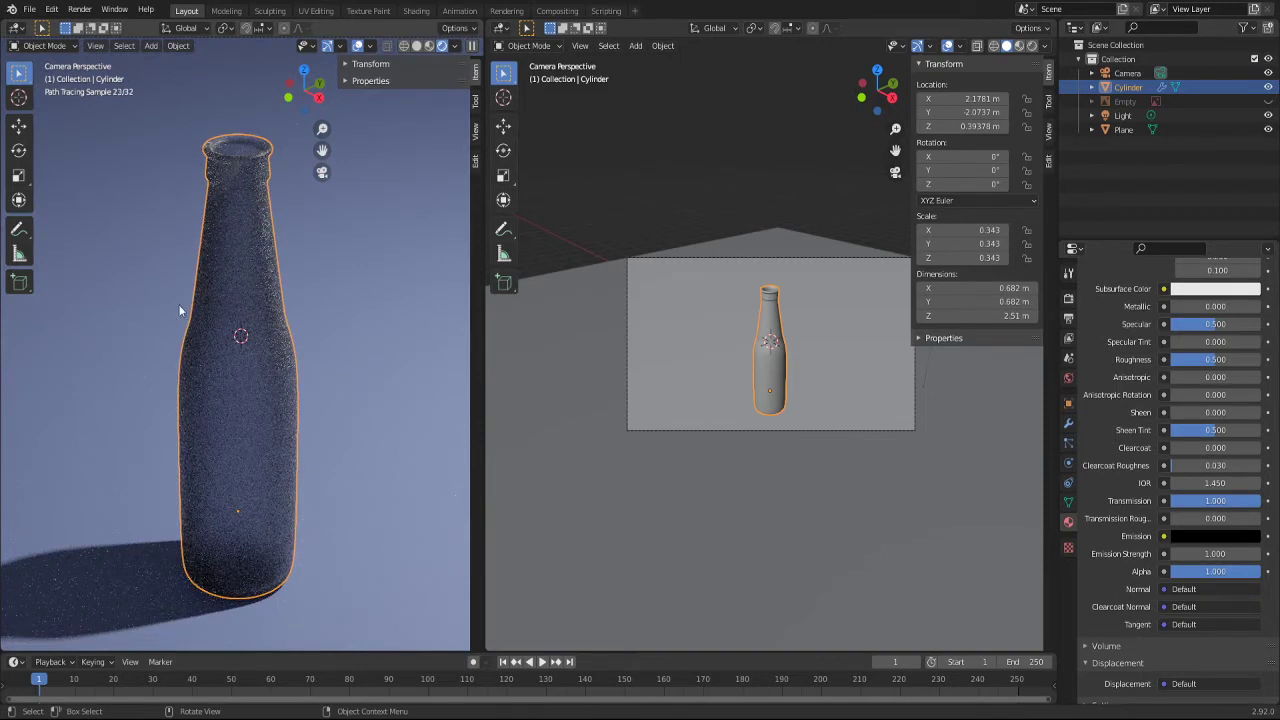
scroll(1195, 390, up, 2)
scroll(1188, 390, up, 2)
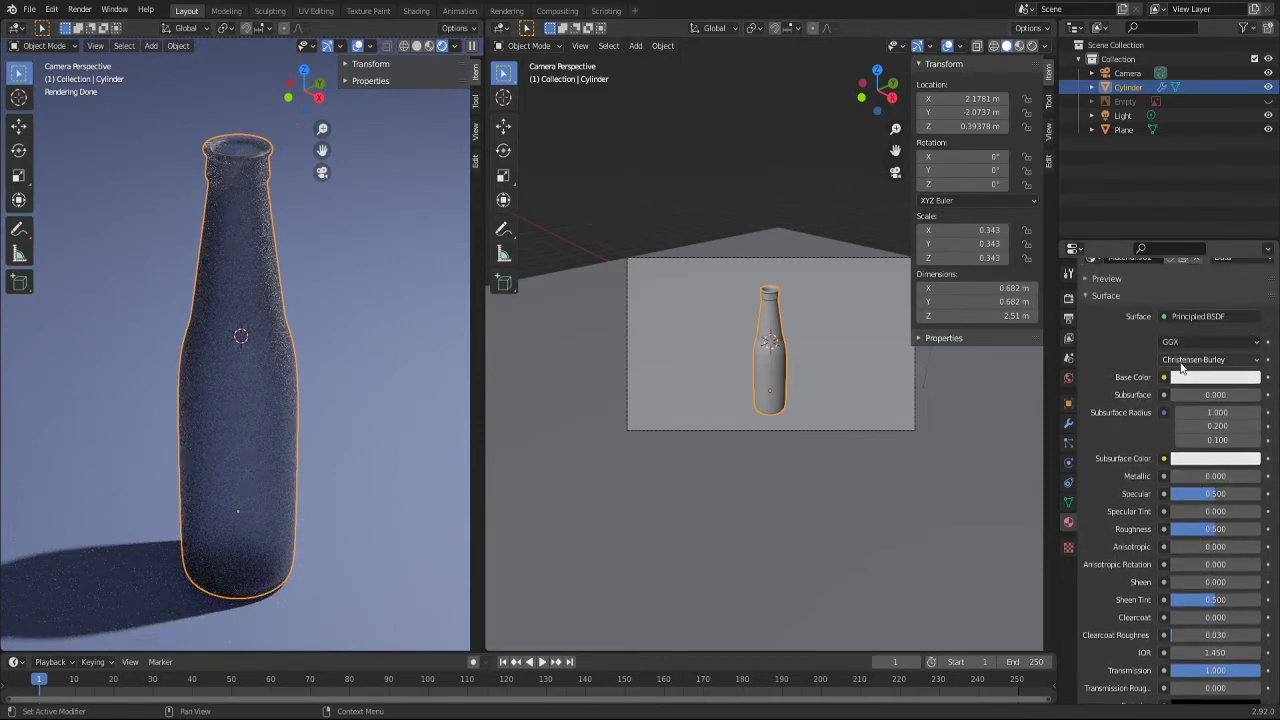
click(1221, 379)
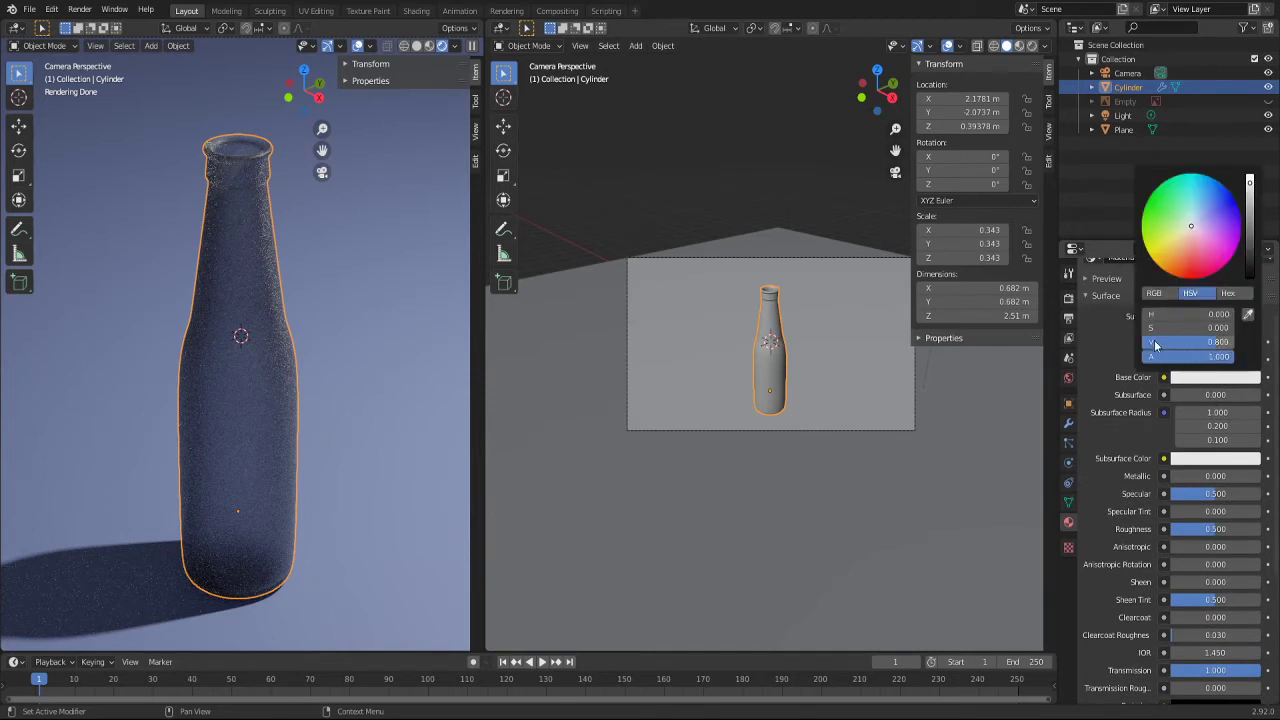
drag(1212, 344, 1245, 344)
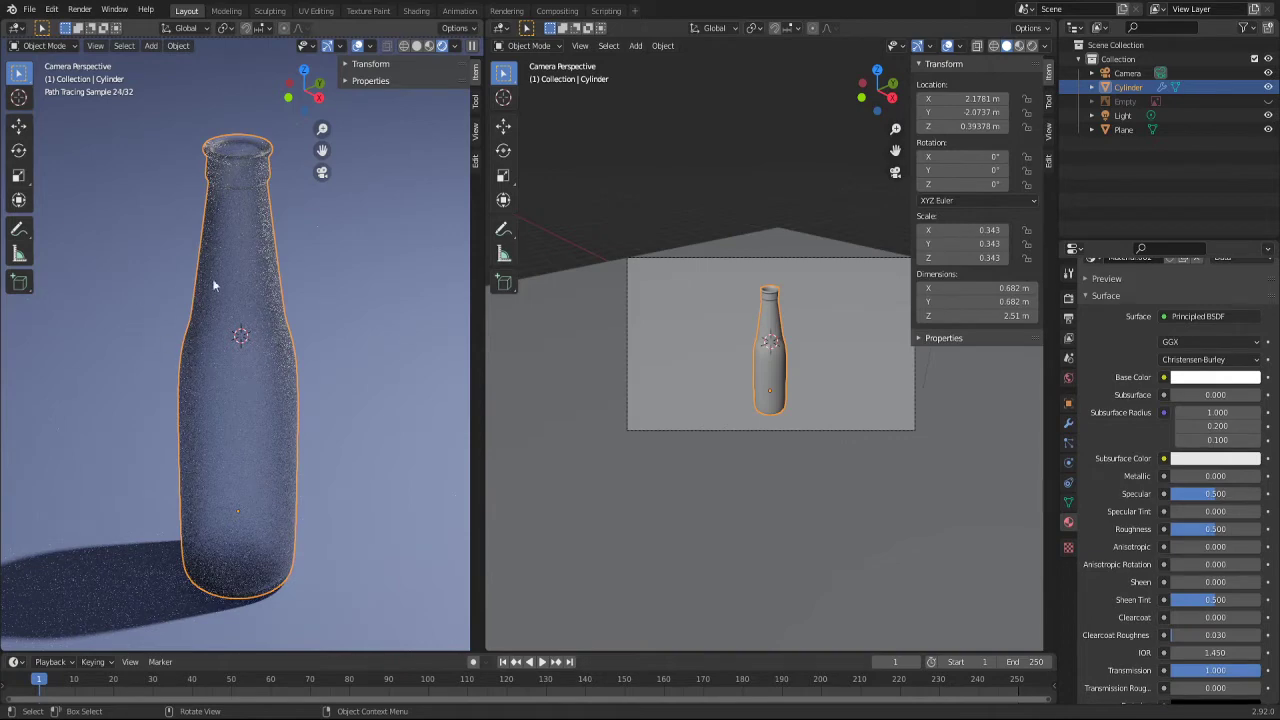
scroll(297, 435, down, 1)
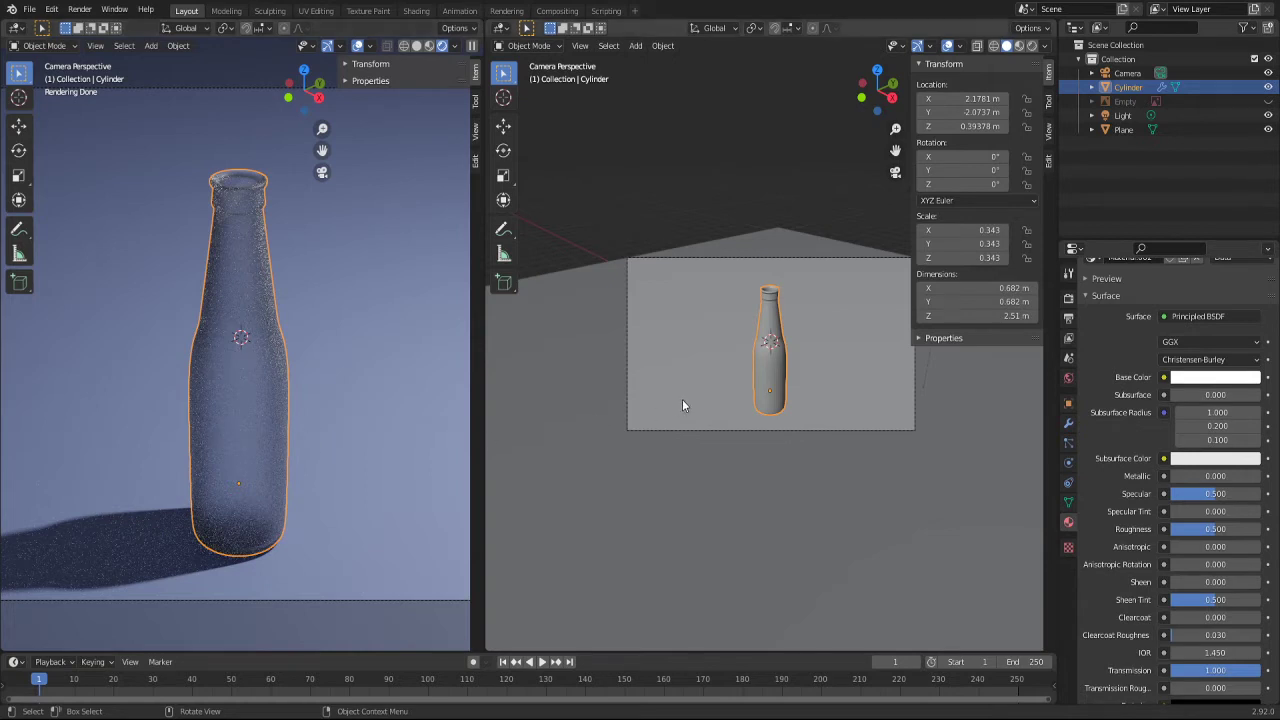
mouse_move(647, 368)
middle_down()
mouse_move(774, 380)
mouse_move(754, 441)
mouse_move(780, 385)
middle_up()
scroll(780, 385, up, 3)
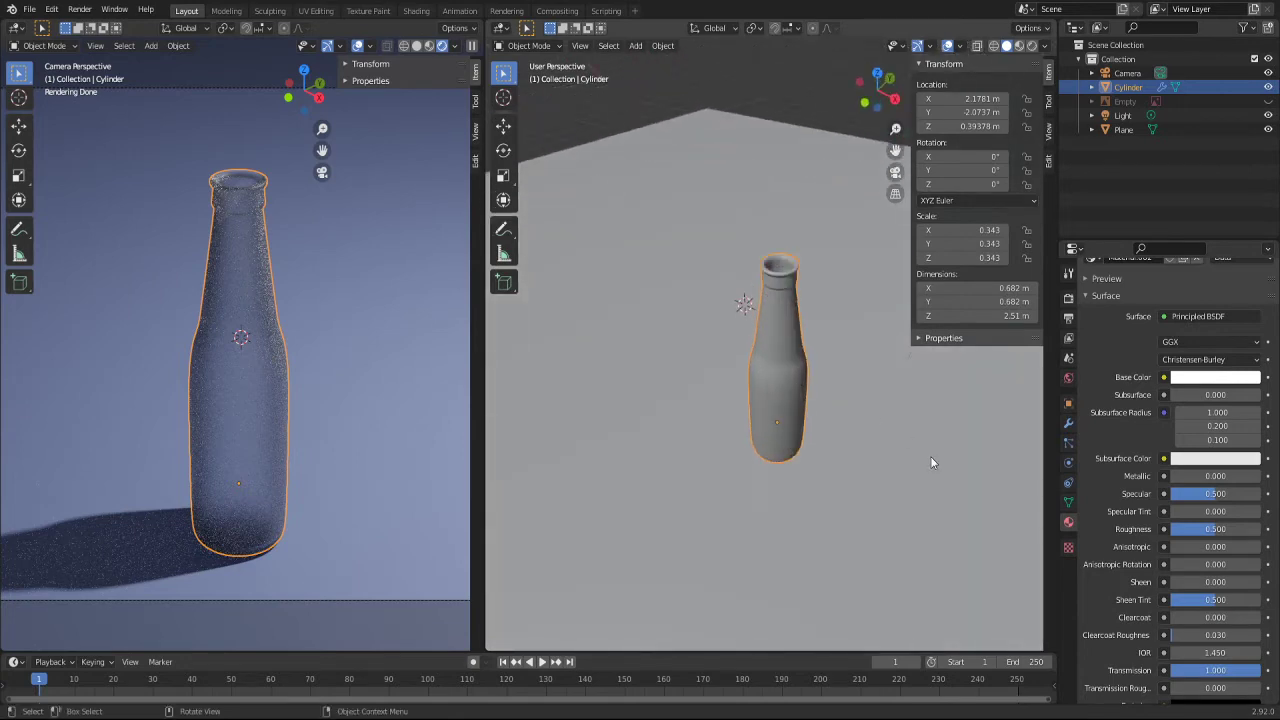
Step: Enter Edit Mode on the bottle with X-ray on and select part of its mesh
key(Tab)
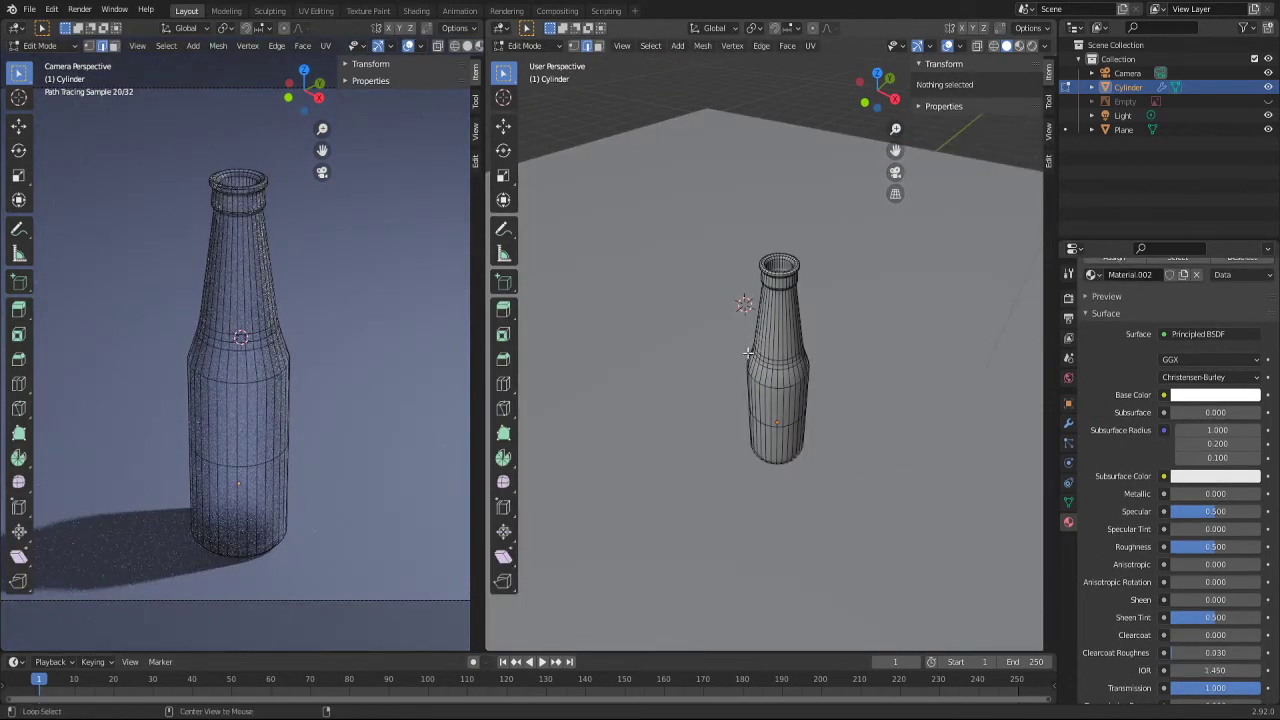
key(alt+z)
scroll(788, 416, up, 3)
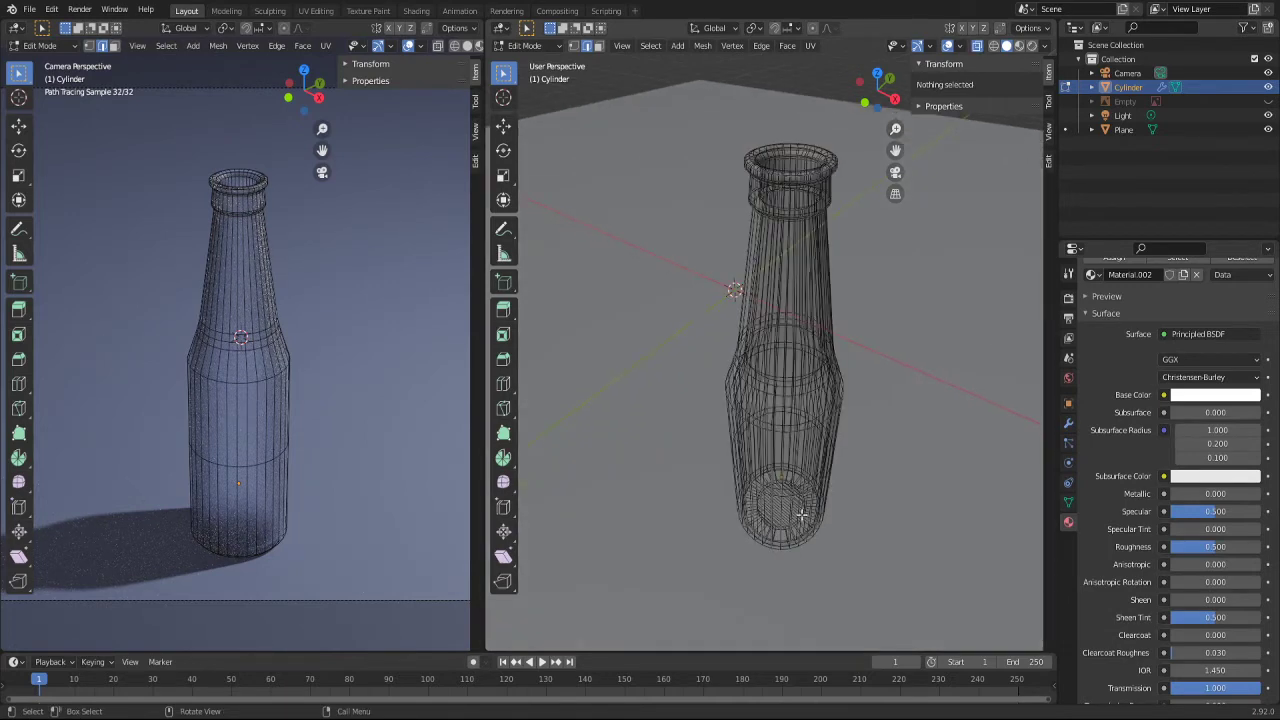
mouse_move(802, 516)
middle_down()
mouse_move(853, 490)
mouse_move(829, 486)
middle_up()
scroll(837, 460, down, 5)
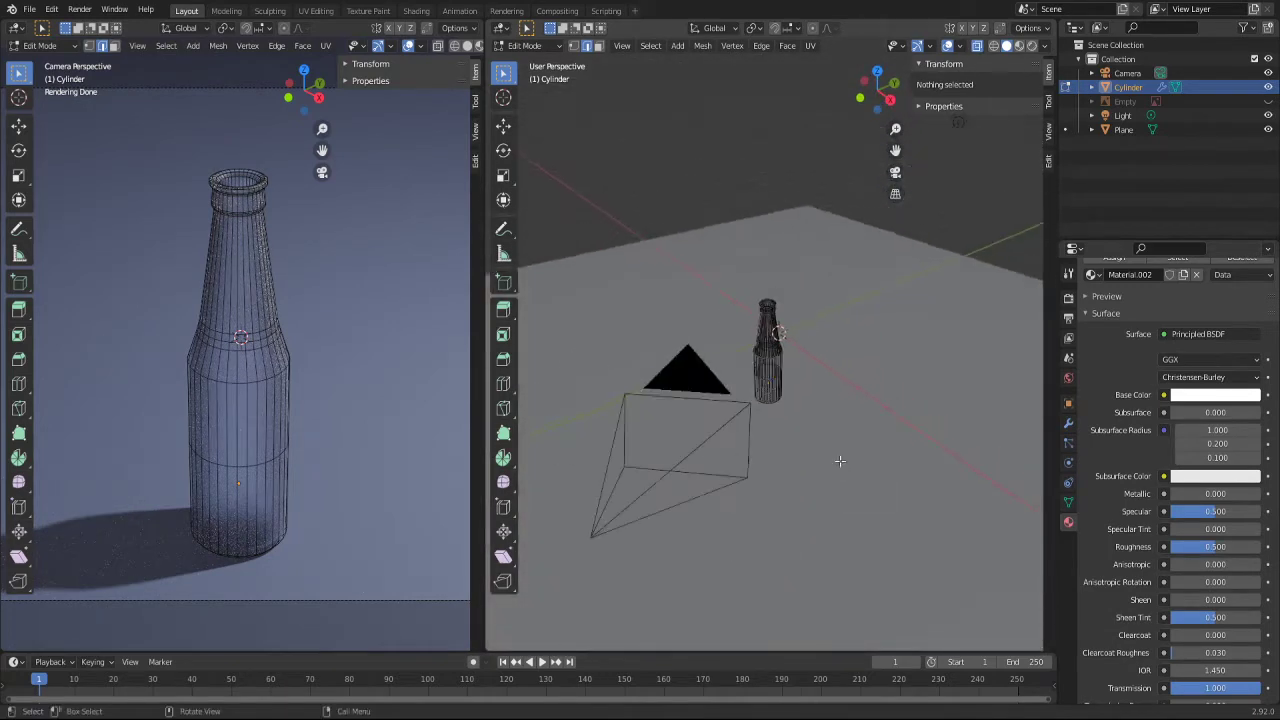
scroll(795, 426, up, 5)
scroll(757, 423, up, 3)
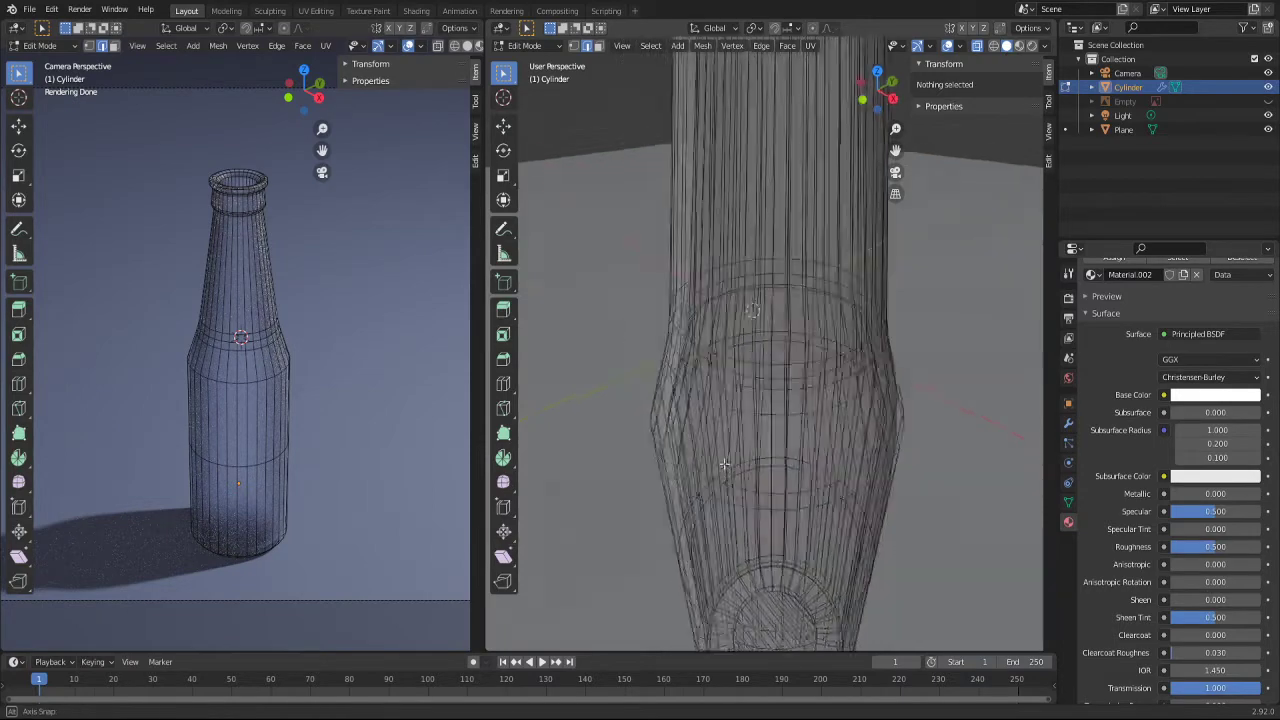
scroll(690, 400, down, 3)
scroll(709, 422, down, 3)
scroll(709, 424, down, 1)
scroll(774, 240, up, 3)
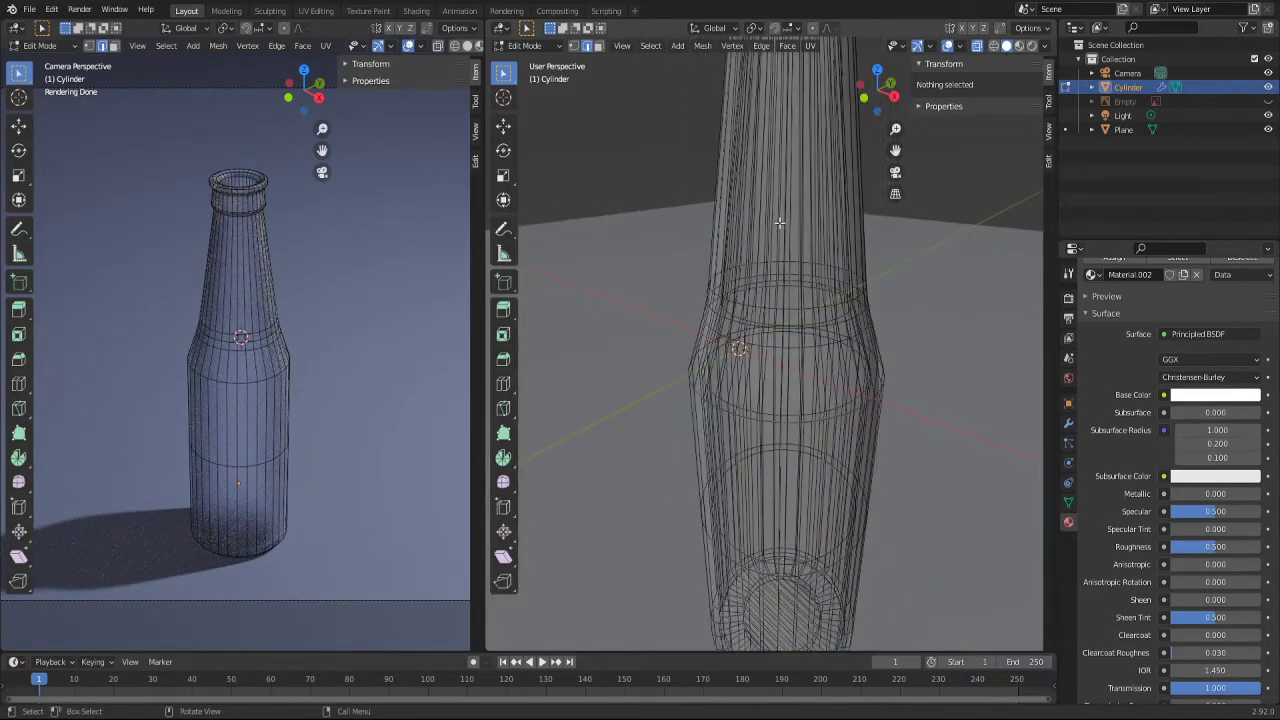
scroll(772, 290, up, 5)
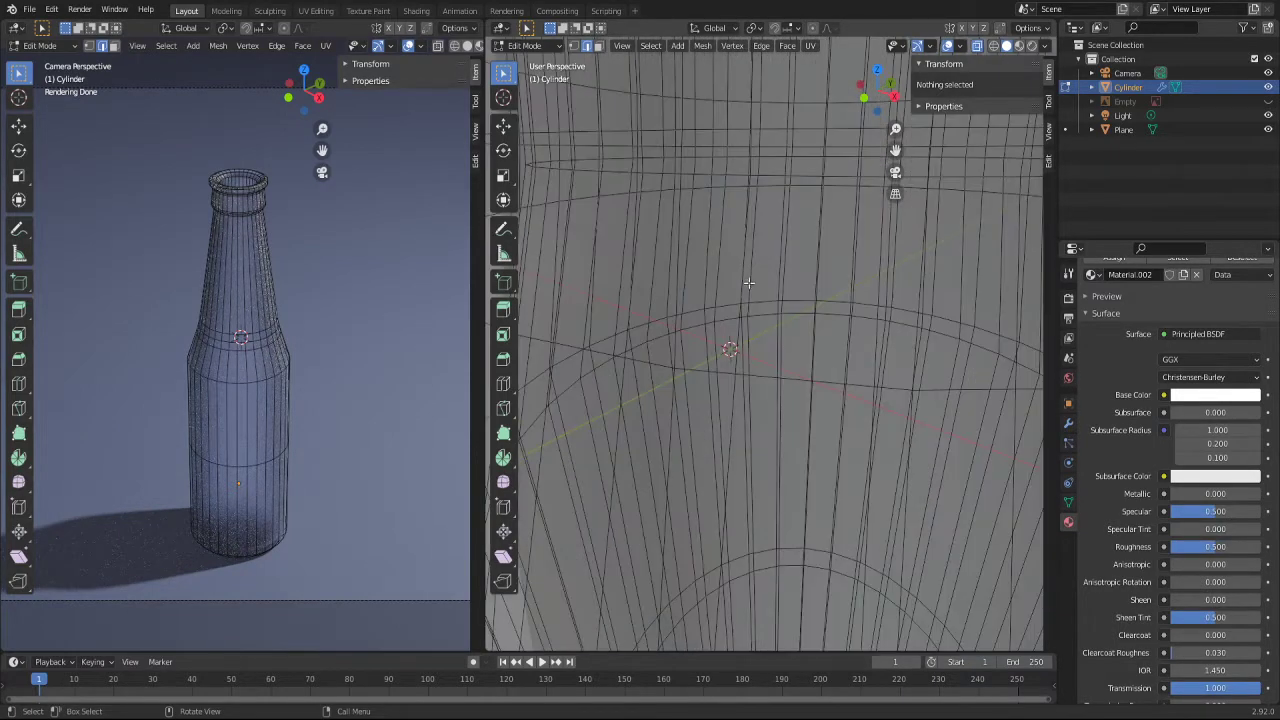
scroll(745, 285, down, 3)
click(697, 289)
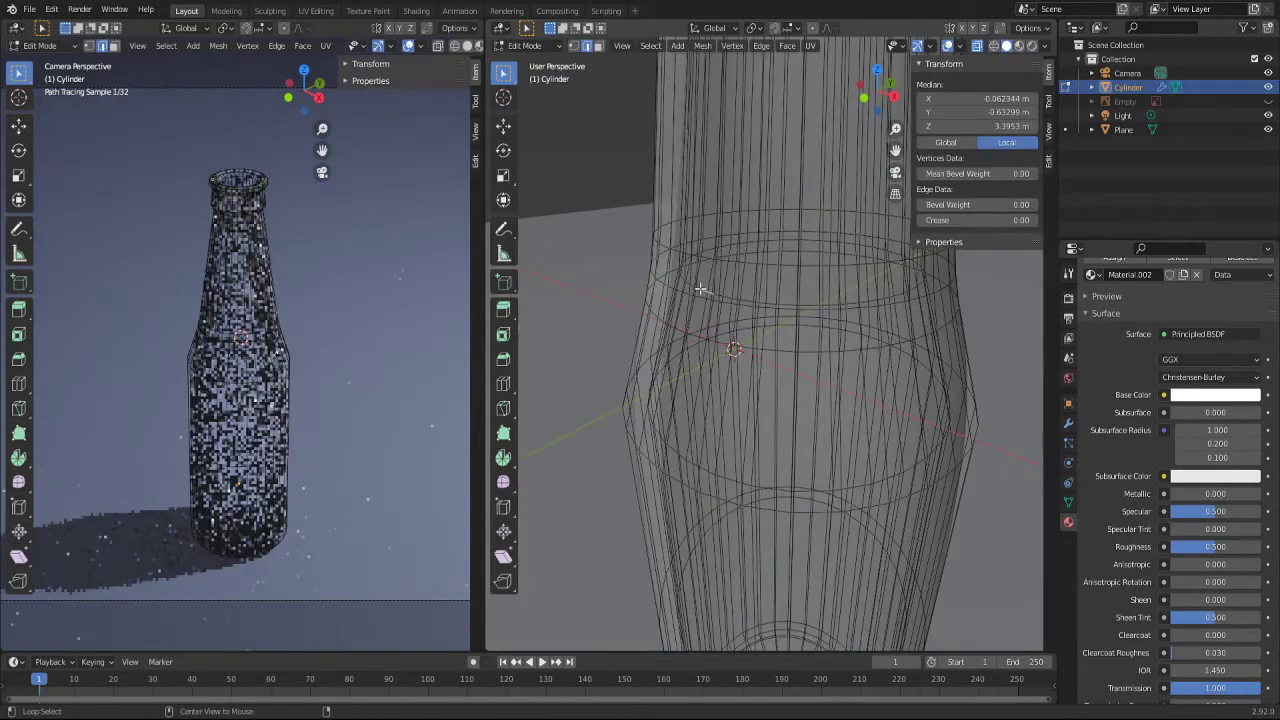
mouse_move(699, 287)
middle_down()
mouse_move(681, 295)
mouse_move(626, 400)
middle_up()
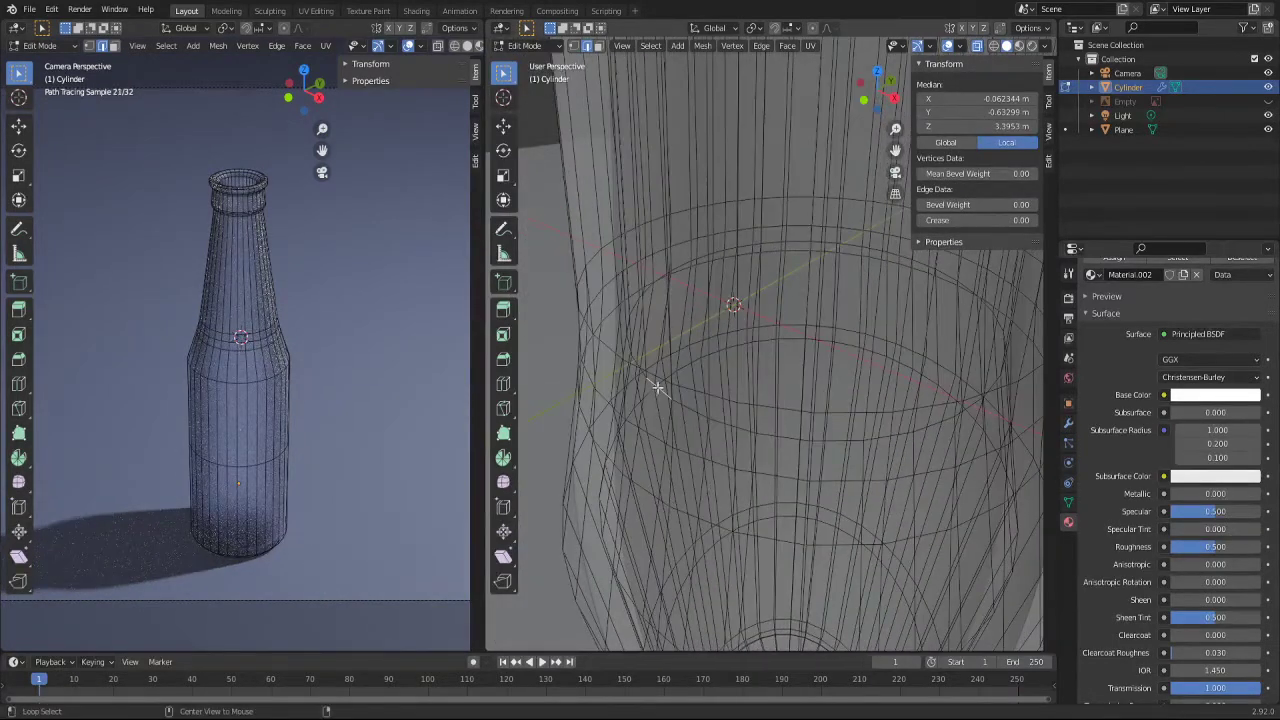
Step: In side ortho view, add one loop cut across the tapered neck, slid to factor -0.317
alt+click(657, 387)
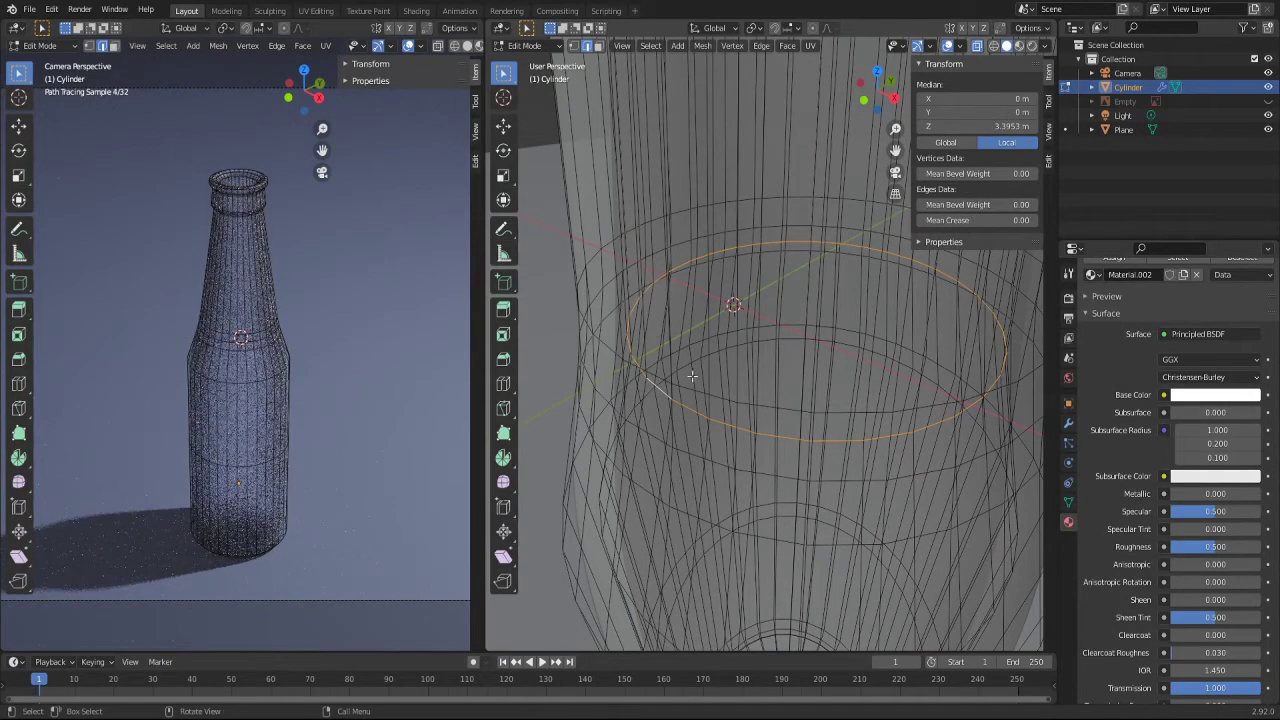
scroll(657, 387, down, 8)
scroll(657, 387, up, 4)
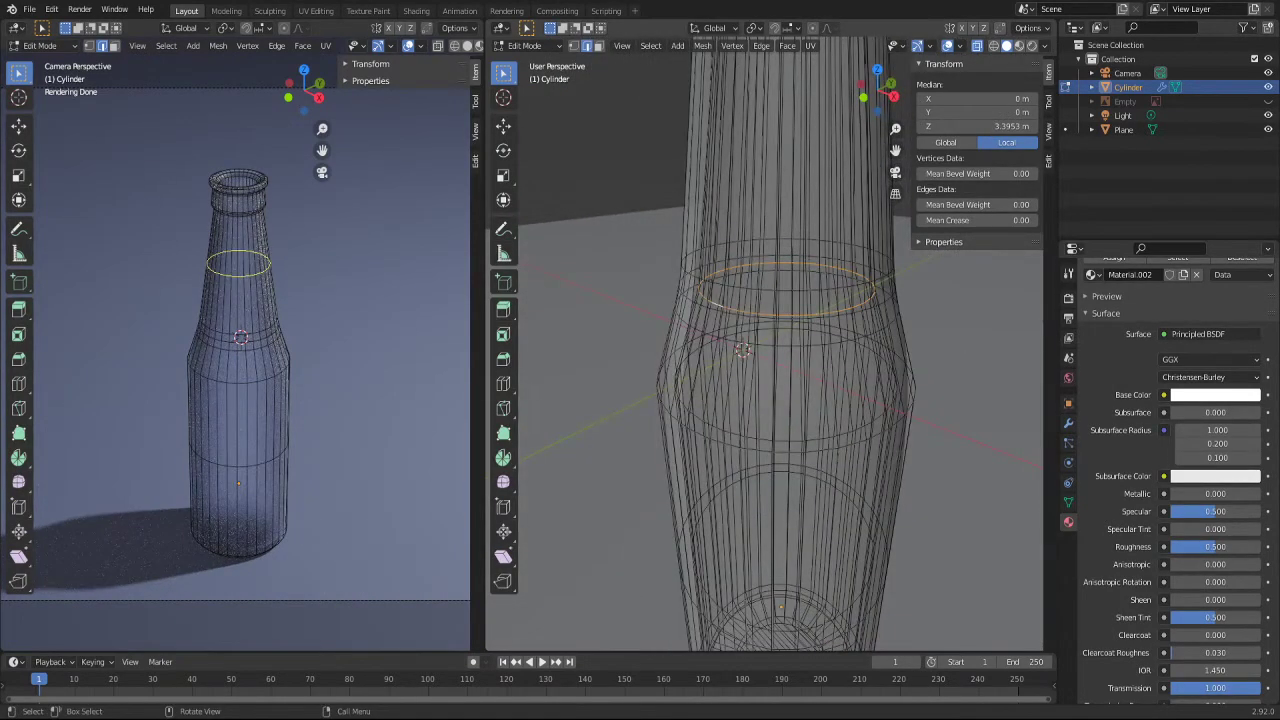
key(ctrl+KP_3)
scroll(737, 323, down, 4)
scroll(876, 245, up, 4)
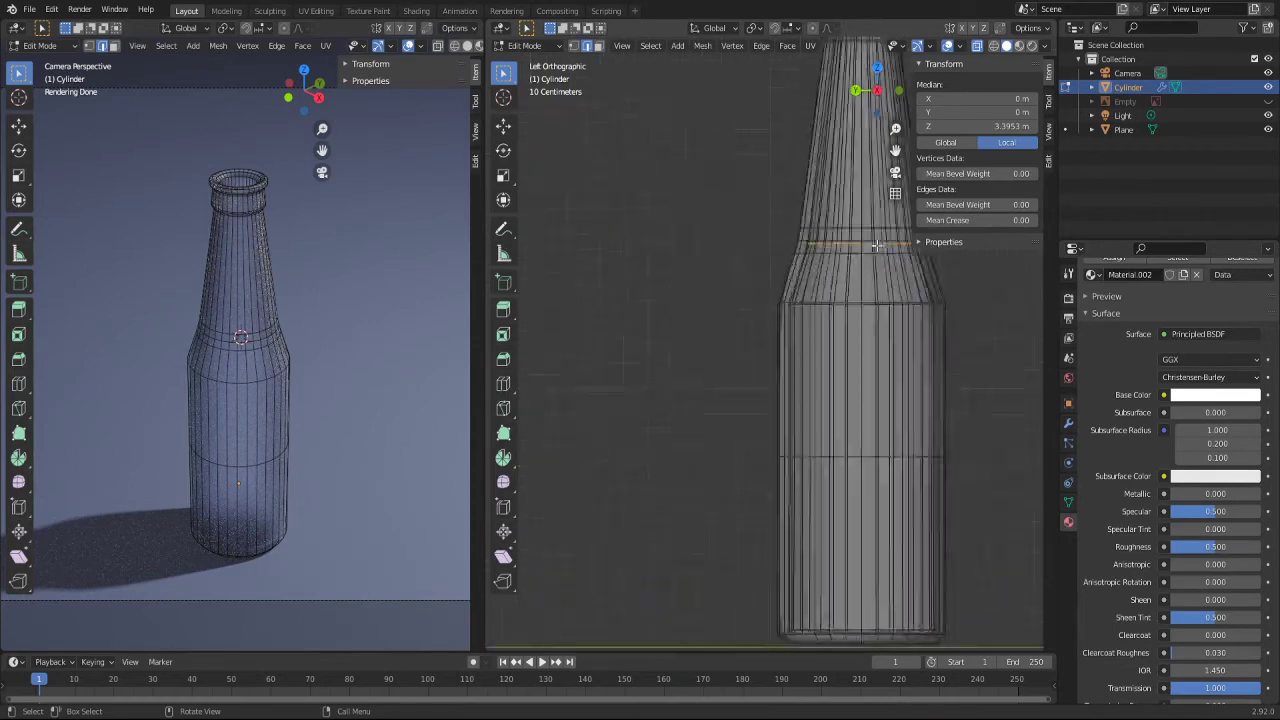
scroll(737, 277, up, 2)
scroll(759, 231, up, 2)
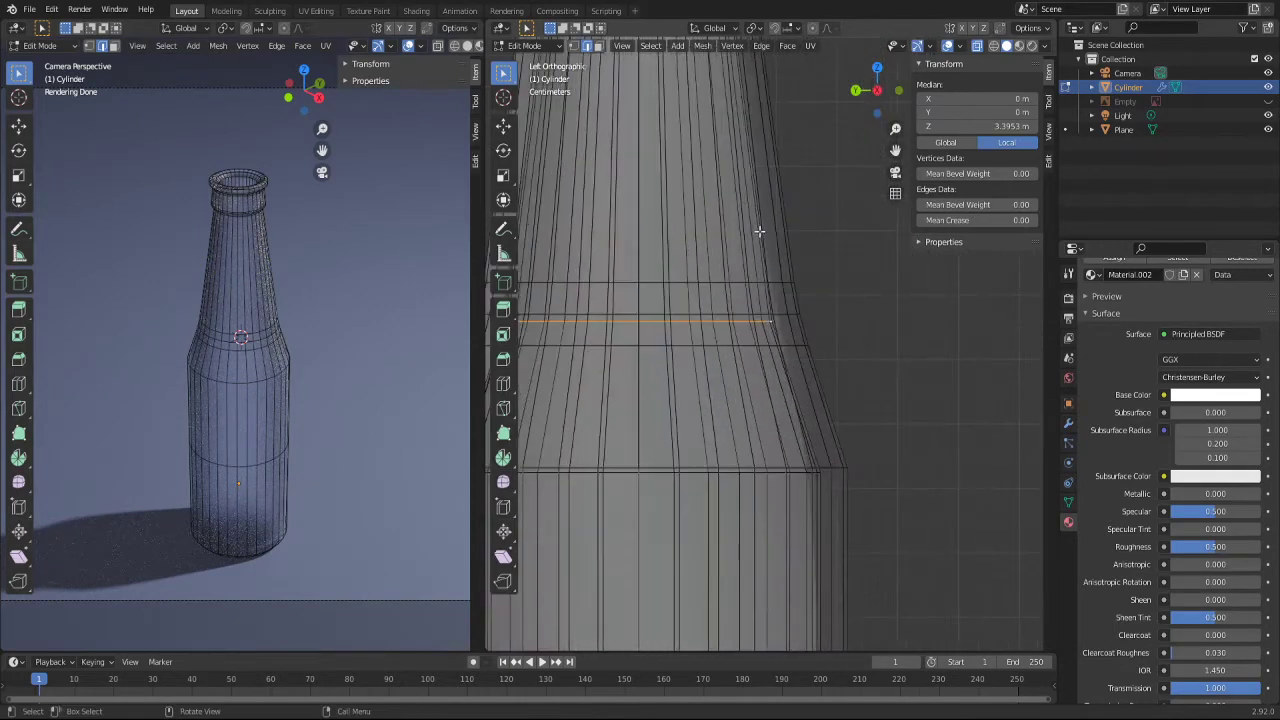
mouse_move(717, 252)
shift+middle_down()
mouse_move(801, 336)
mouse_move(771, 363)
shift+middle_up()
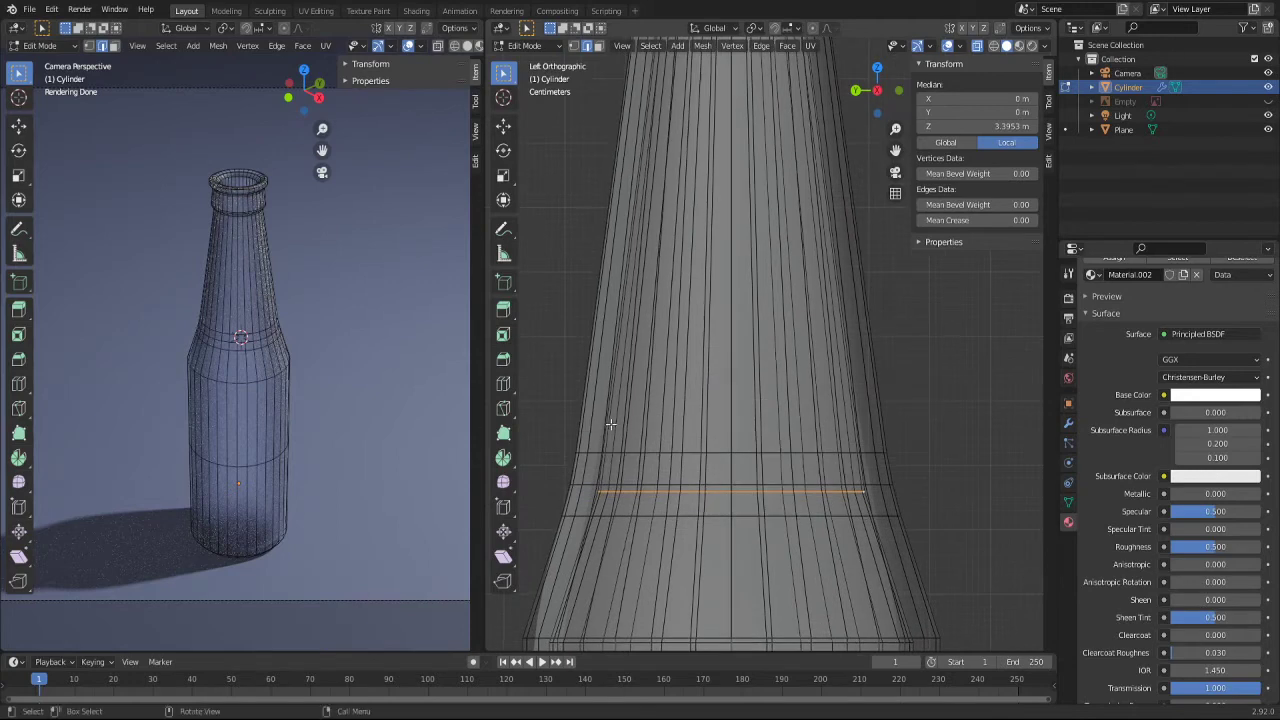
key(ctrl+r)
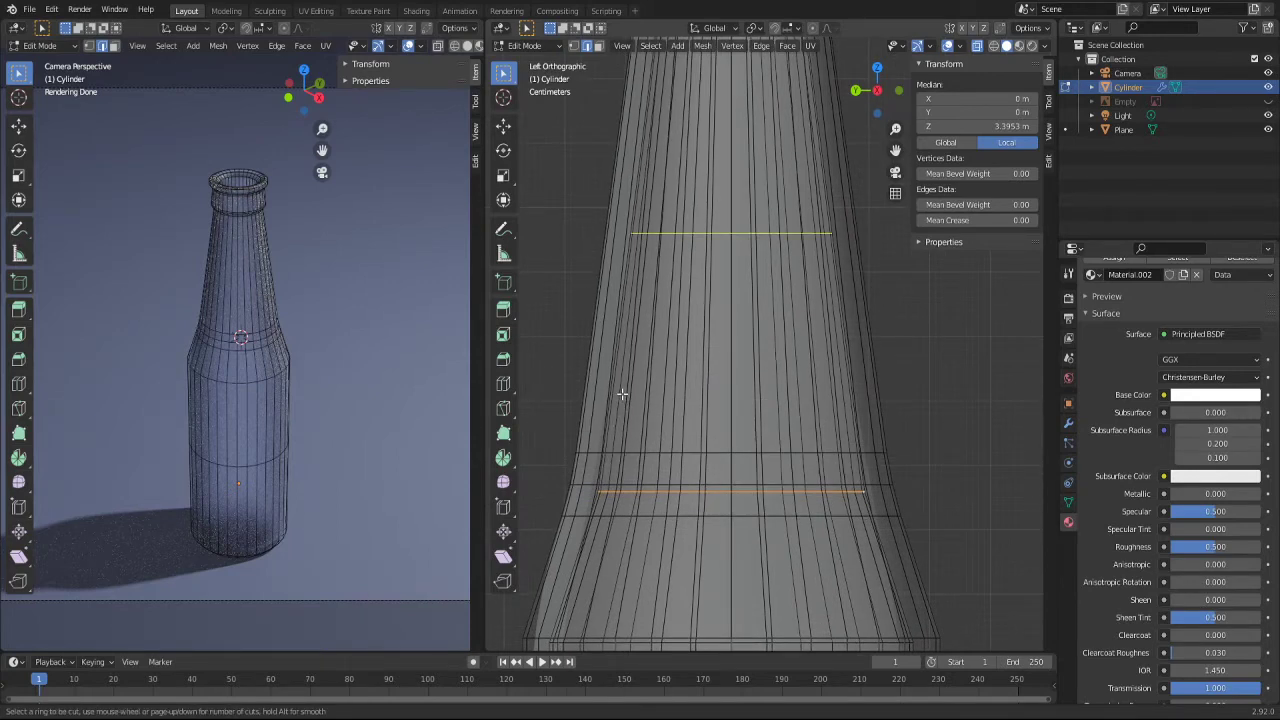
click(620, 391)
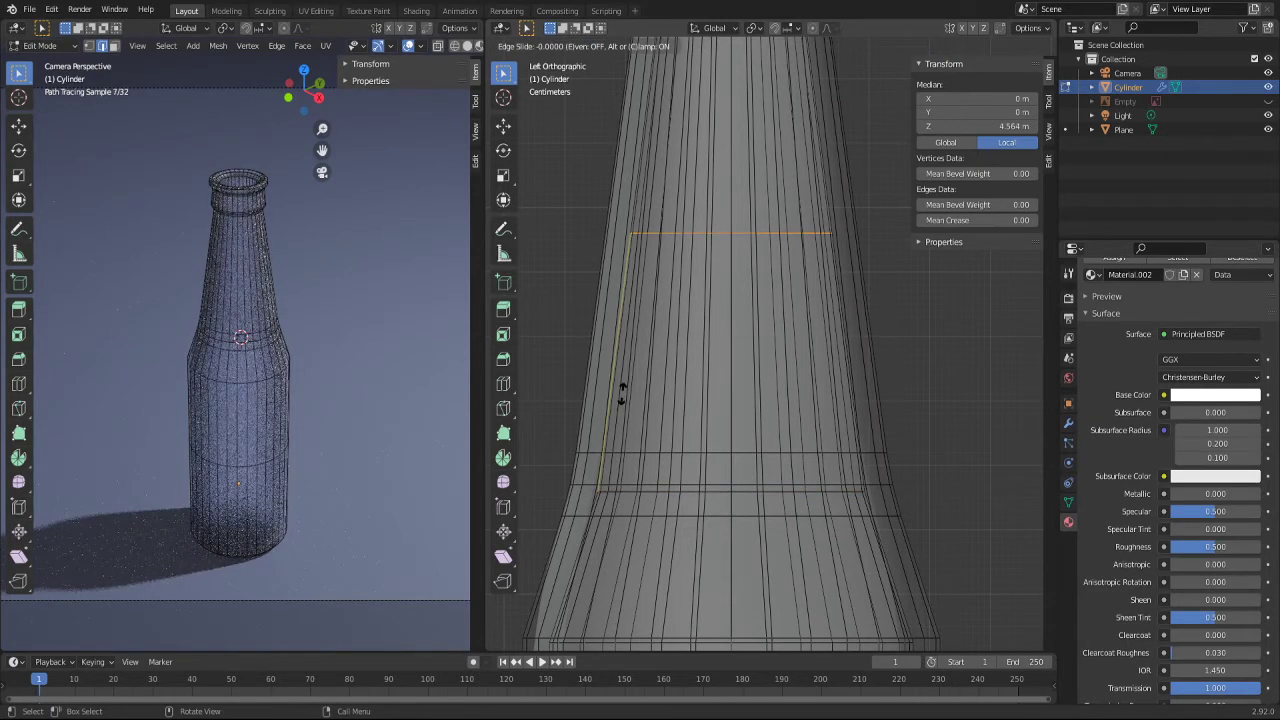
click(614, 302)
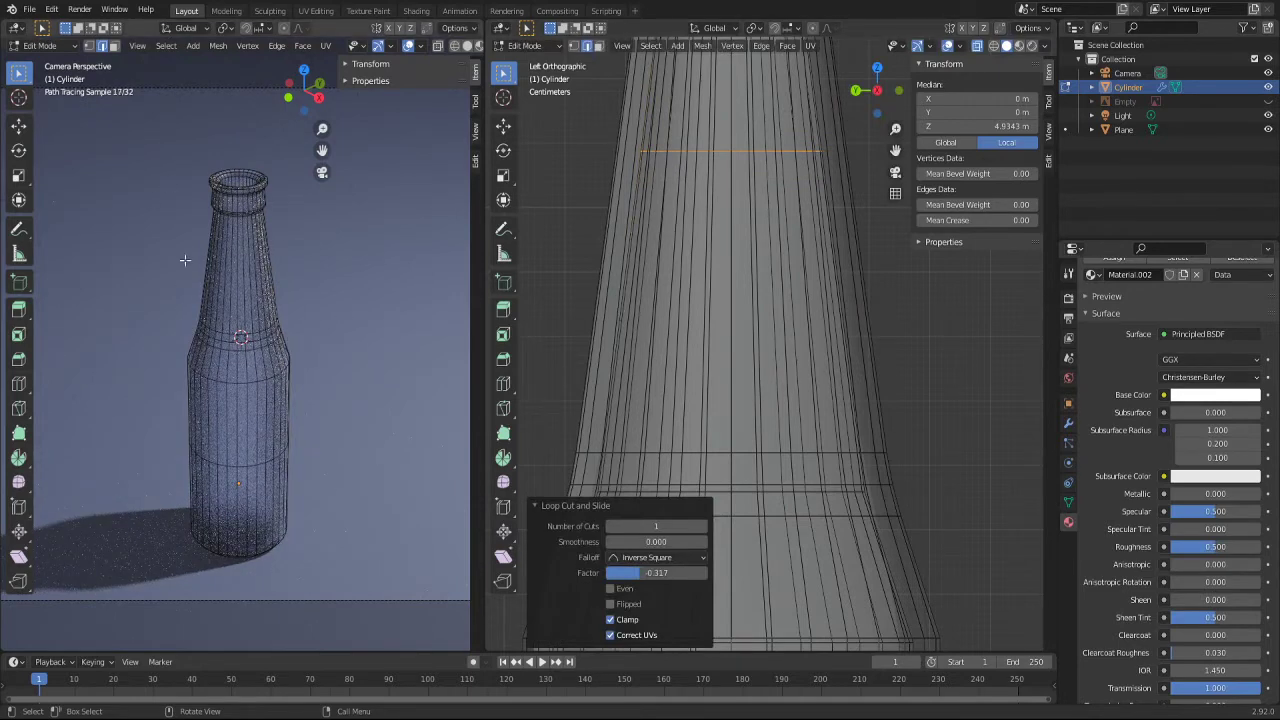
Step: Switch the viewport to Material Preview shading
key(z)
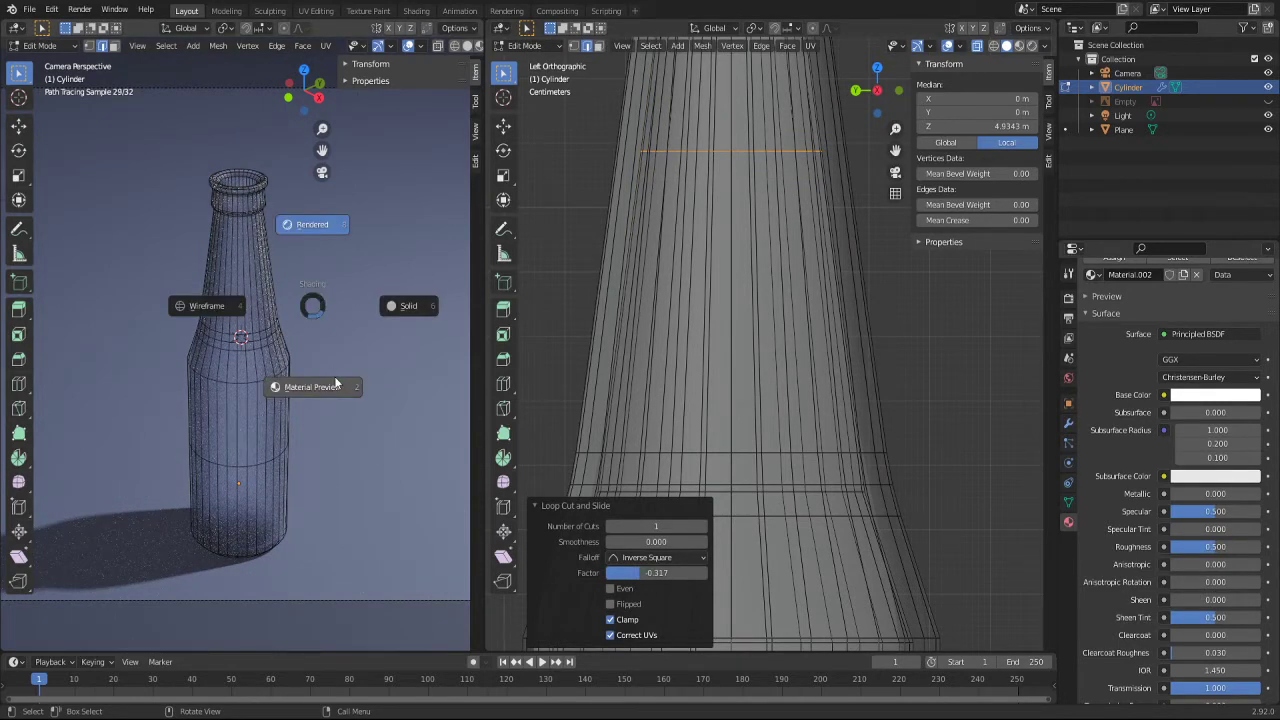
click(334, 390)
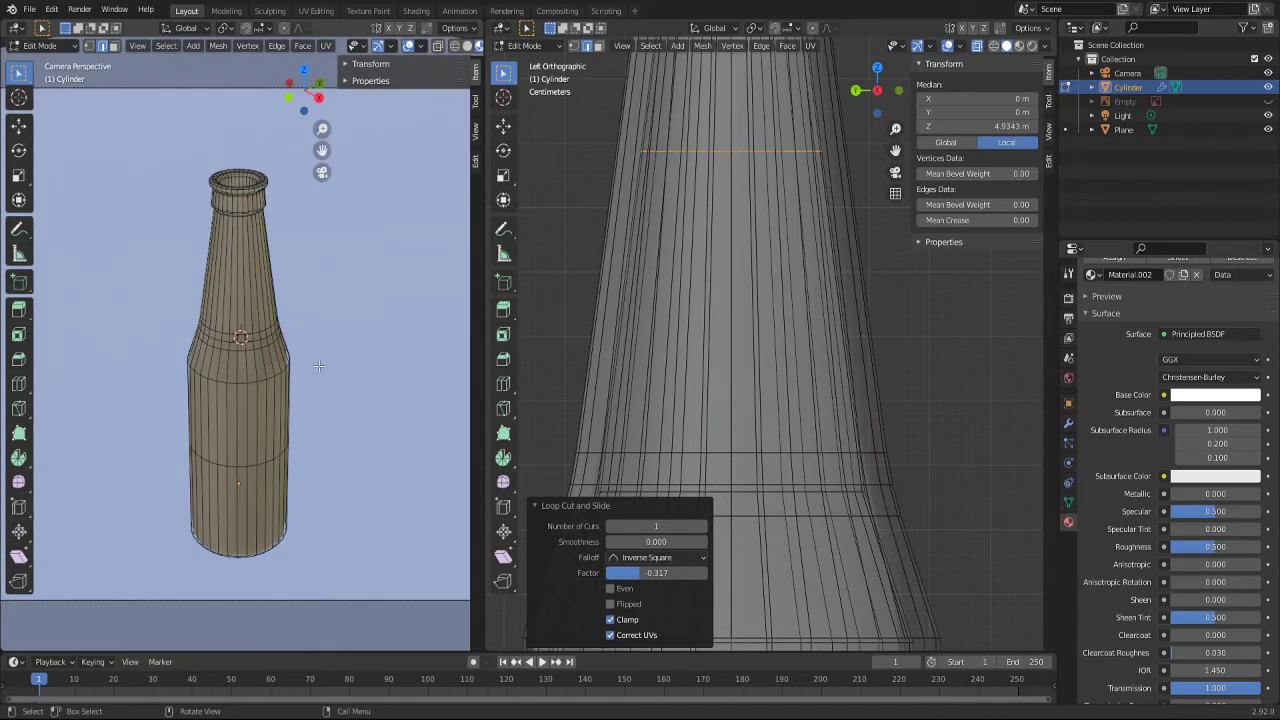
scroll(733, 349, down, 3)
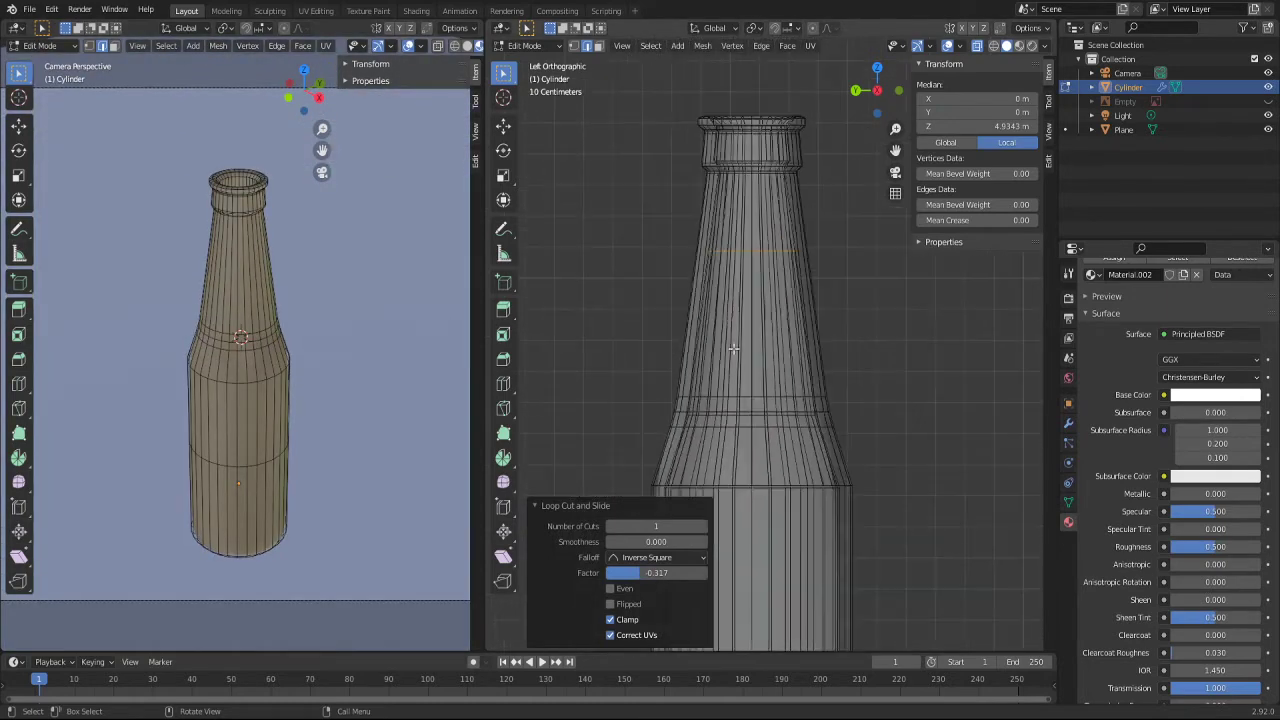
scroll(733, 349, up, 2)
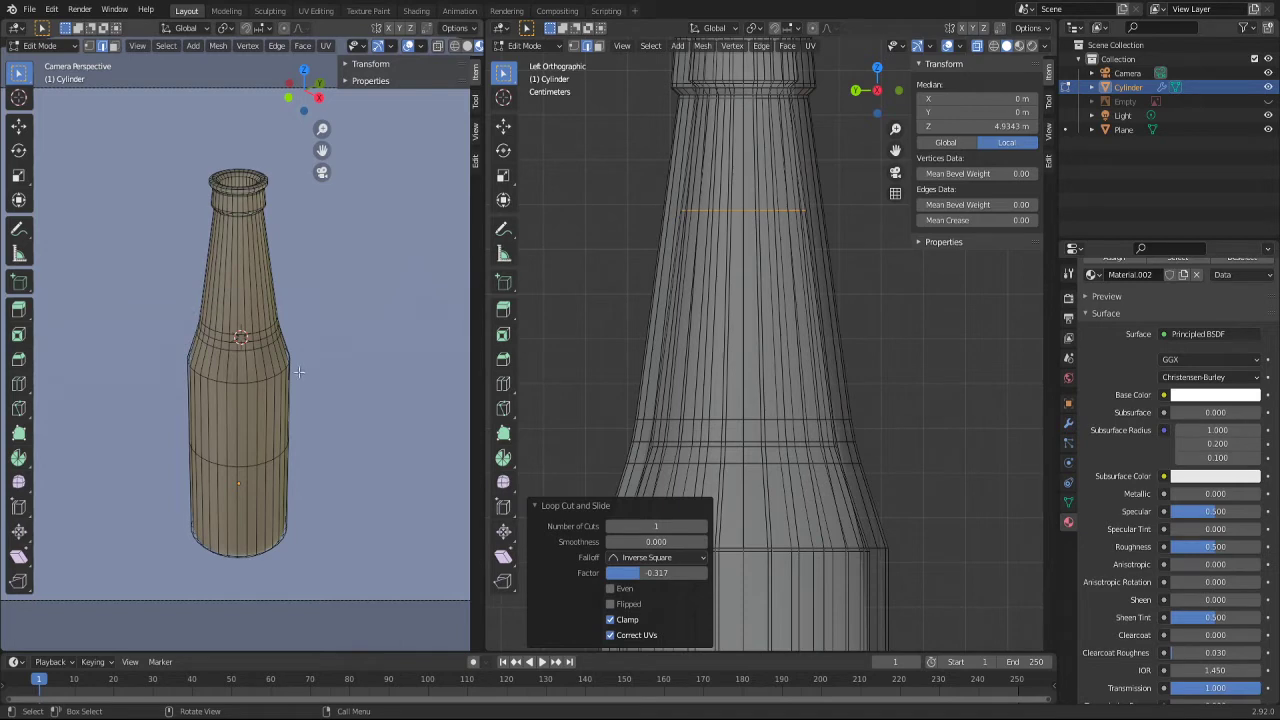
scroll(640, 350, down, 5)
scroll(670, 360, up, 3)
scroll(744, 303, up, 1)
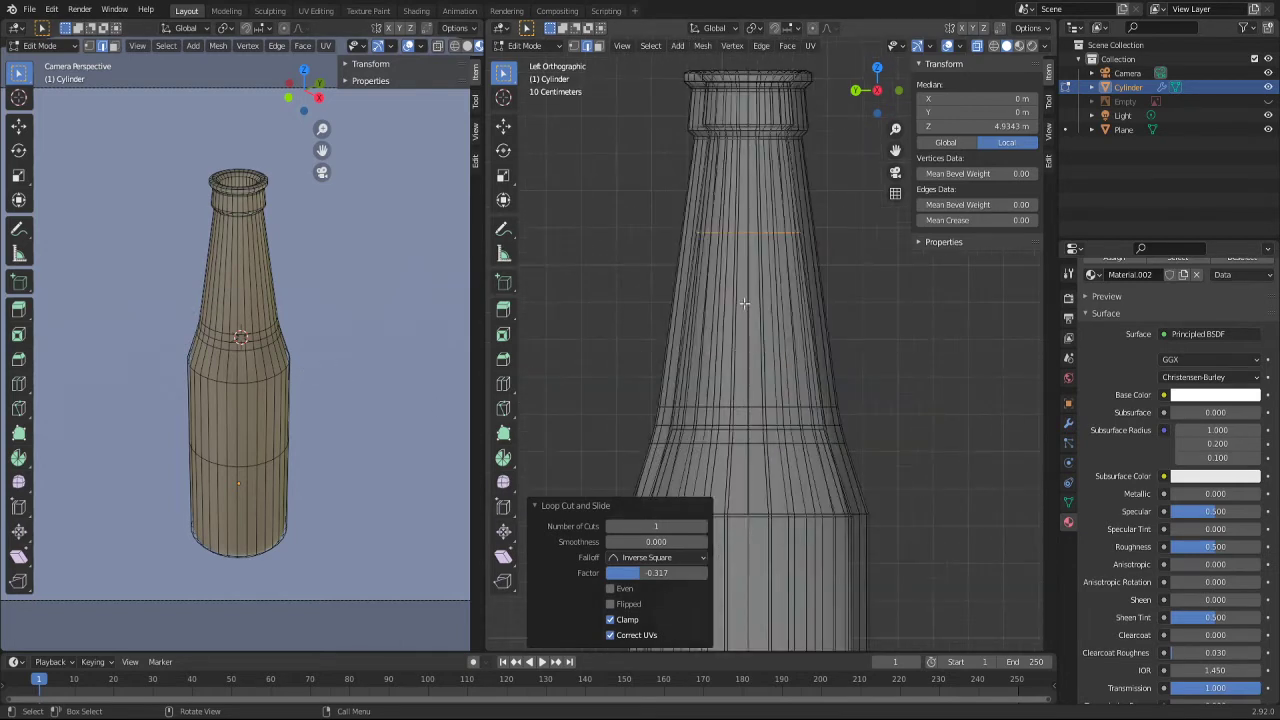
scroll(755, 273, down, 2)
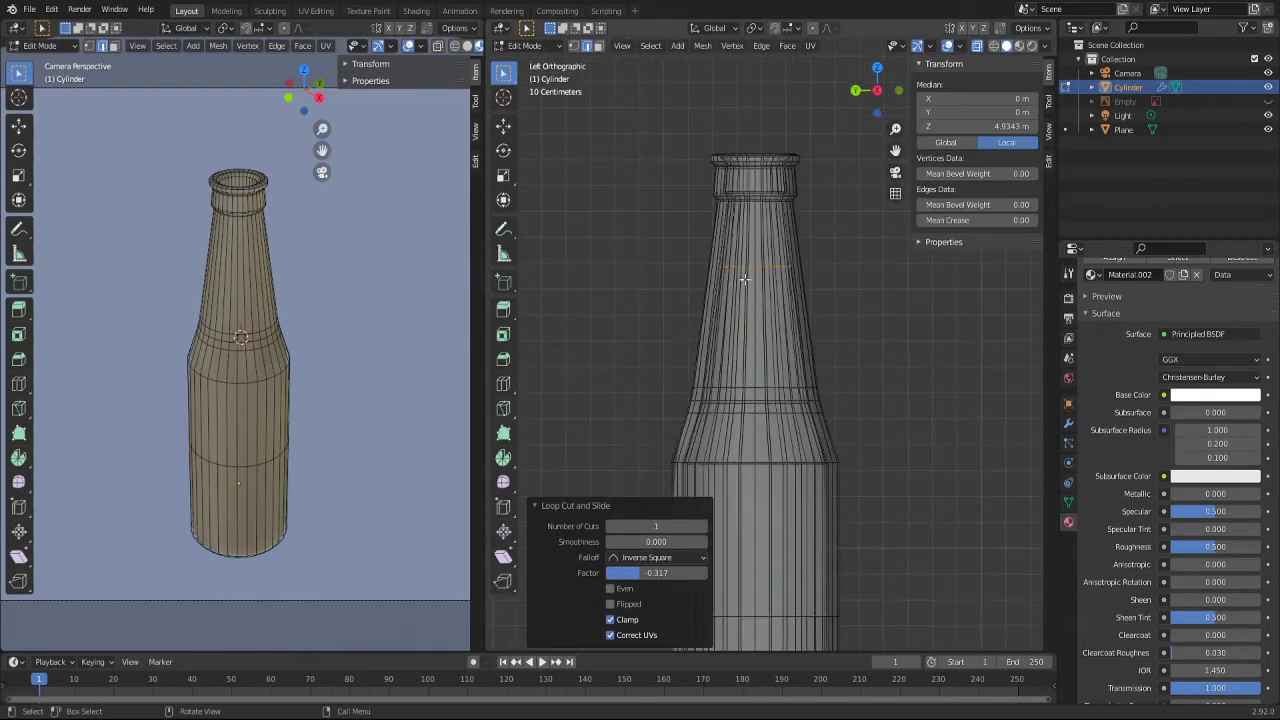
scroll(792, 340, up, 1)
scroll(808, 372, down, 3)
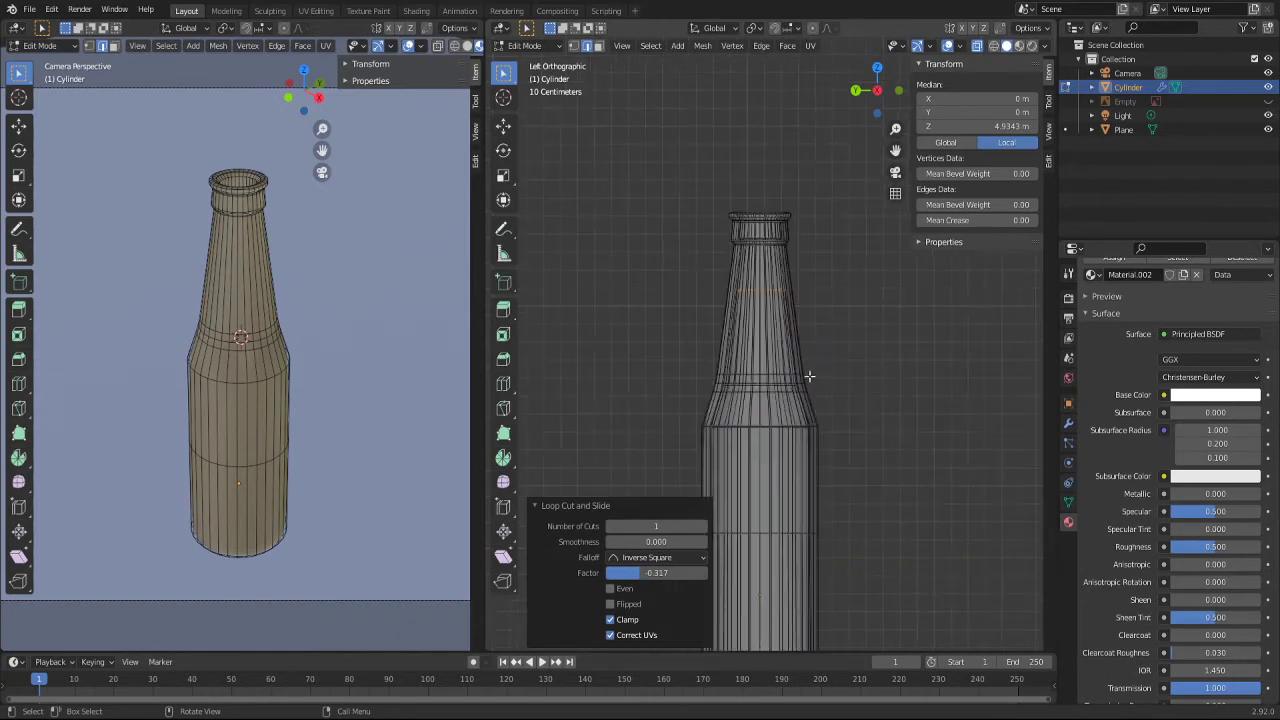
Step: Line up a straight back view of the bottle base and box-select the bottom inner edge loop
middle_drag(574, 335, 794, 571)
scroll(794, 571, up, 5)
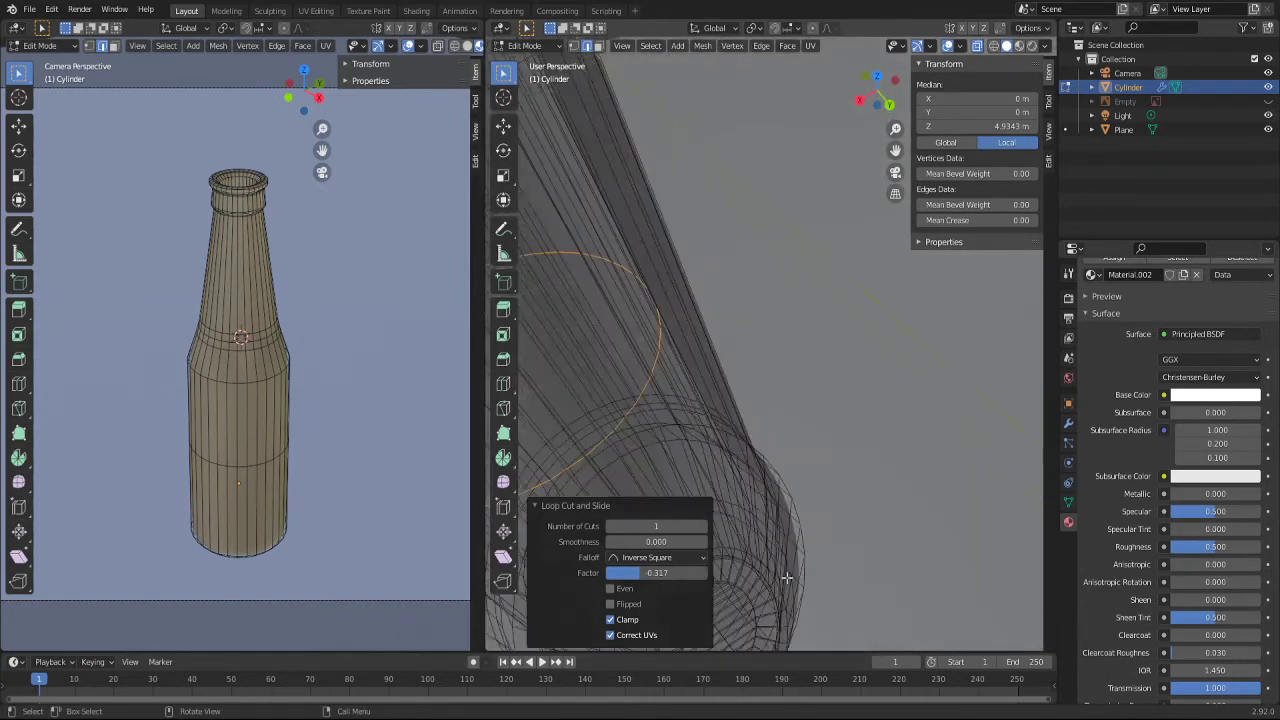
scroll(822, 505, up, 1)
middle_drag(822, 480, 740, 560)
scroll(740, 560, down, 2)
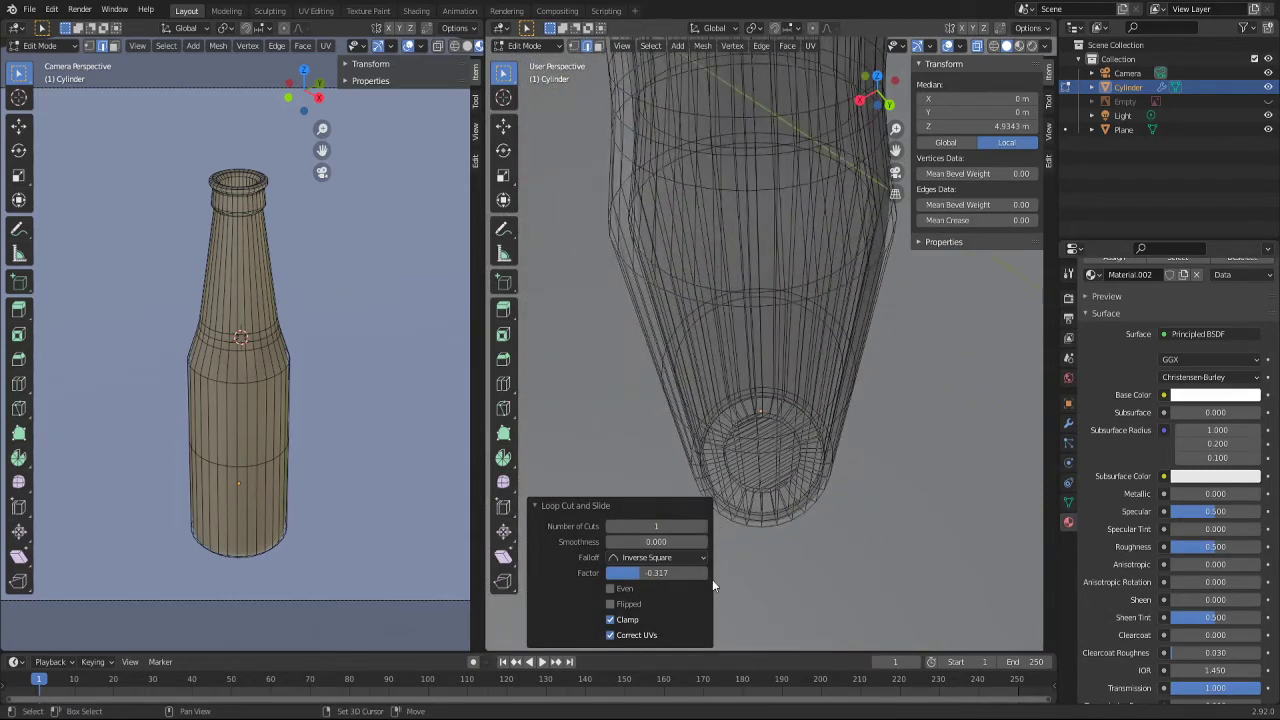
middle_drag(746, 455, 790, 447)
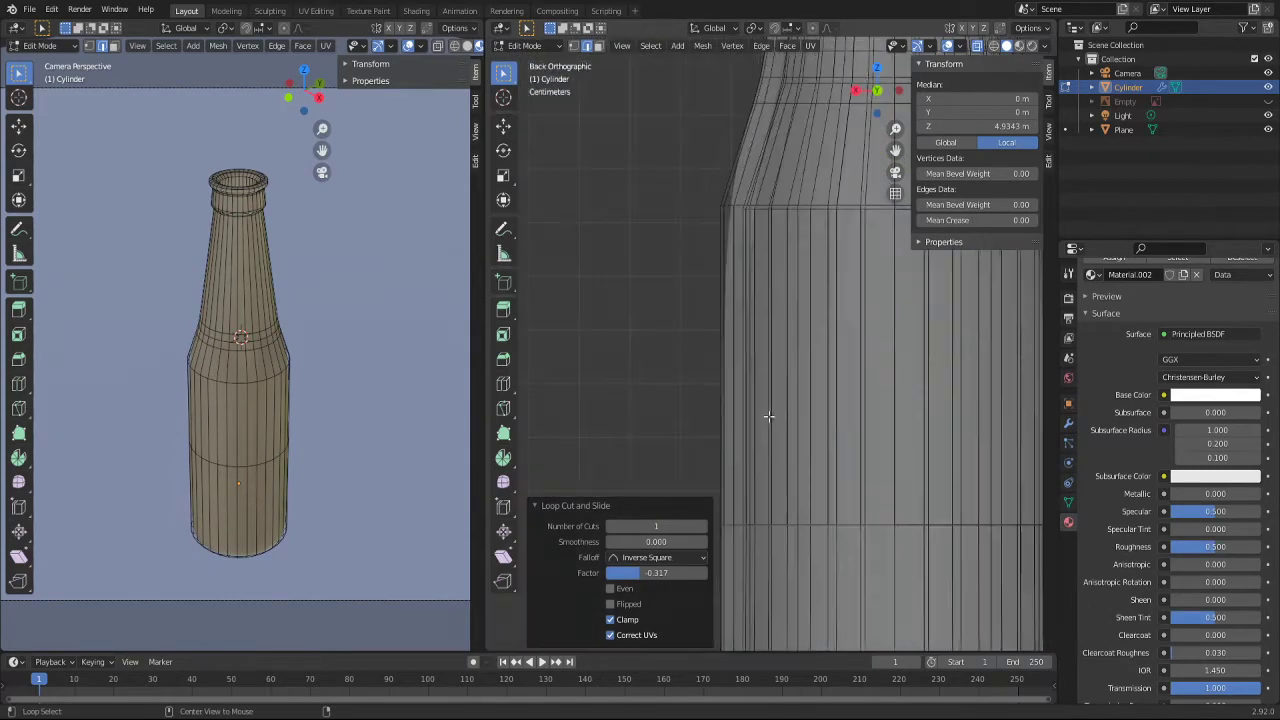
scroll(790, 447, down, 4)
scroll(835, 495, down, 2)
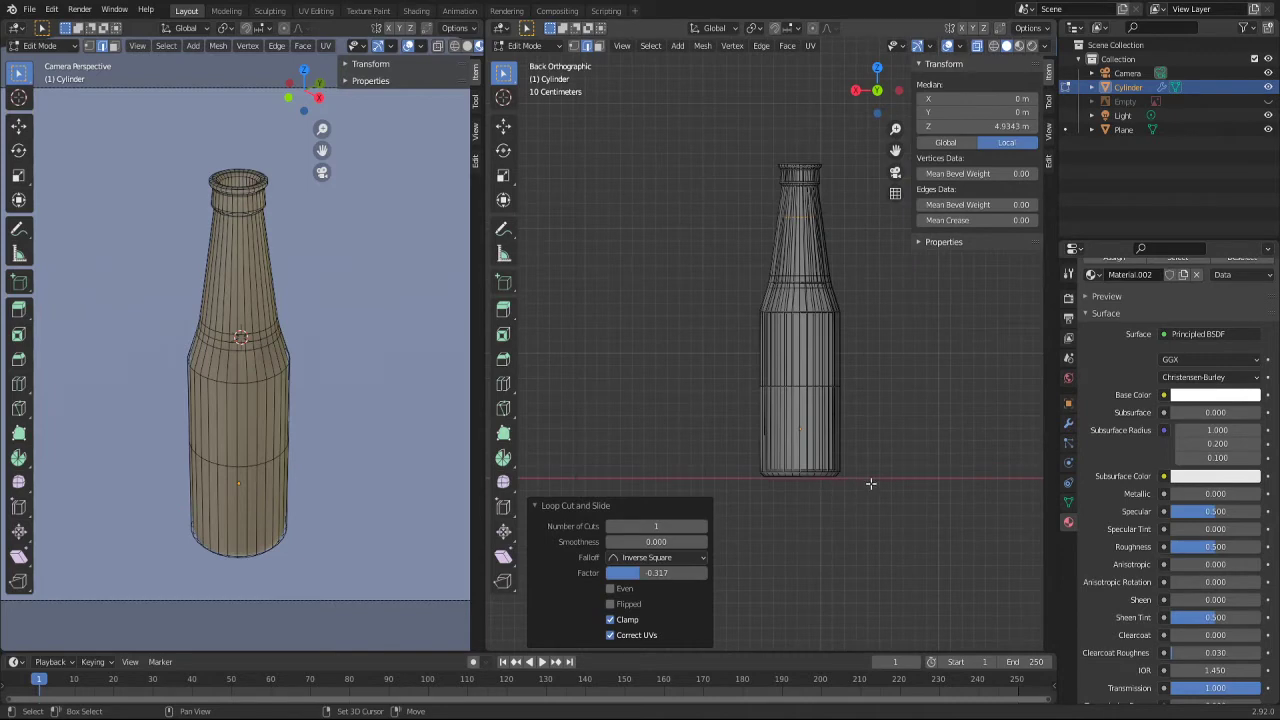
mouse_move(871, 551)
shift+middle_down()
mouse_move(771, 414)
mouse_move(741, 437)
mouse_move(724, 482)
shift+middle_up()
scroll(771, 414, up, 6)
scroll(731, 444, down, 1)
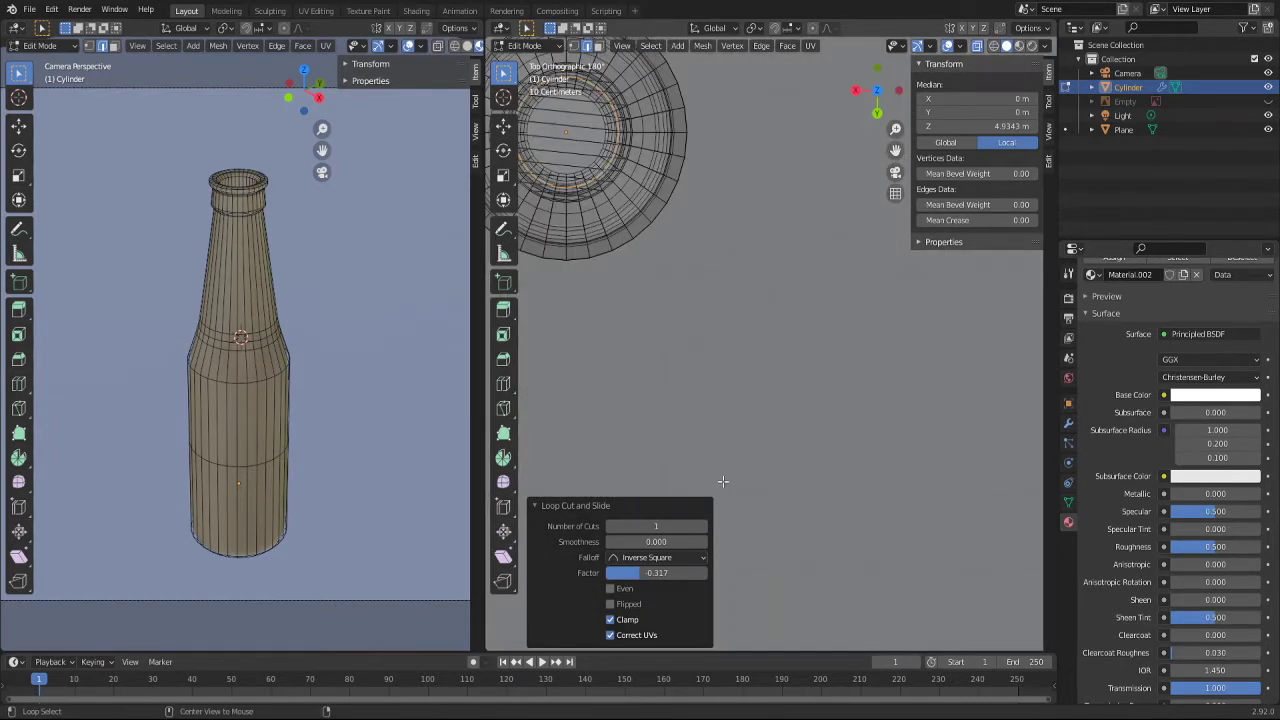
mouse_move(722, 423)
alt+middle_down()
mouse_move(722, 434)
mouse_move(884, 438)
alt+middle_up()
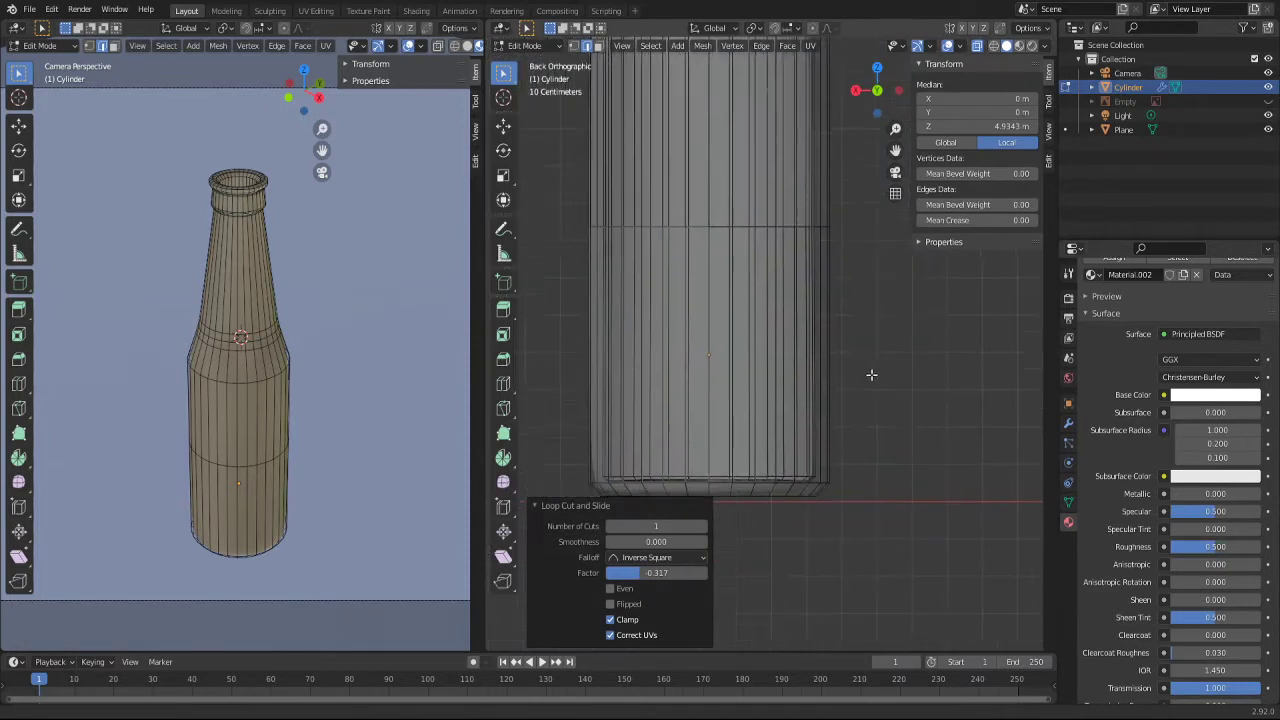
scroll(884, 438, up, 1)
scroll(884, 438, up, 2)
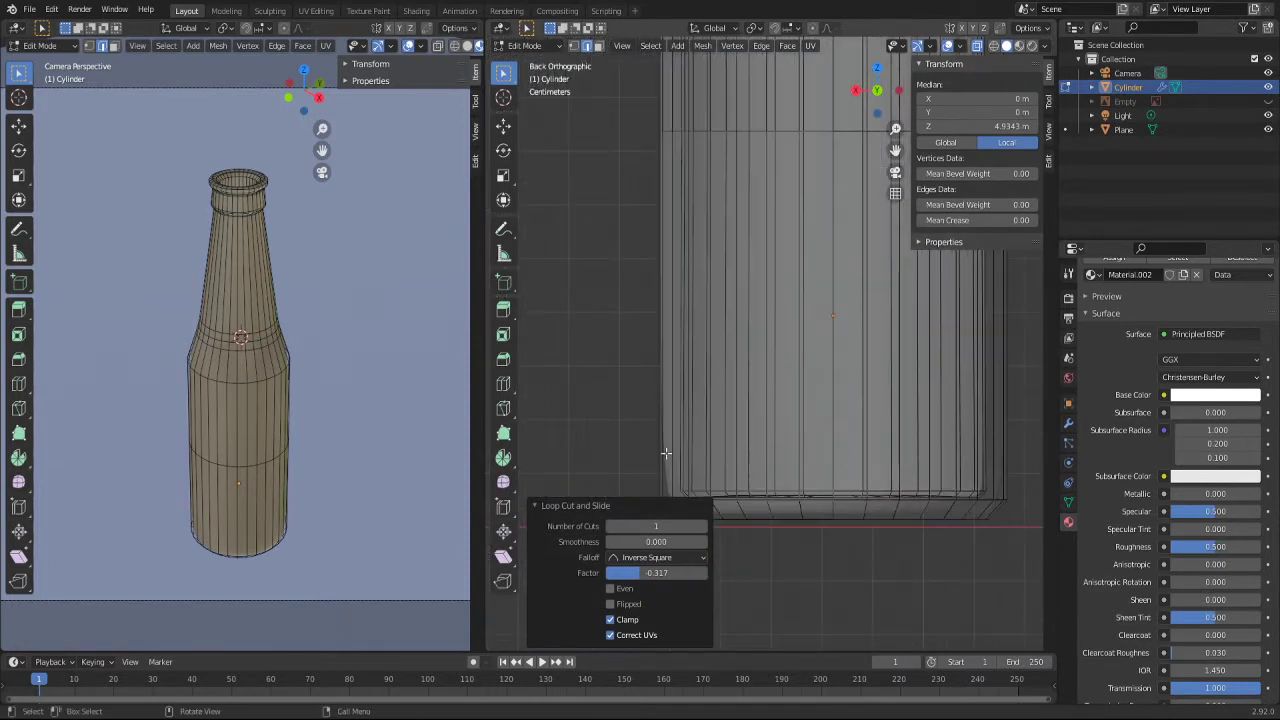
drag(672, 480, 988, 496)
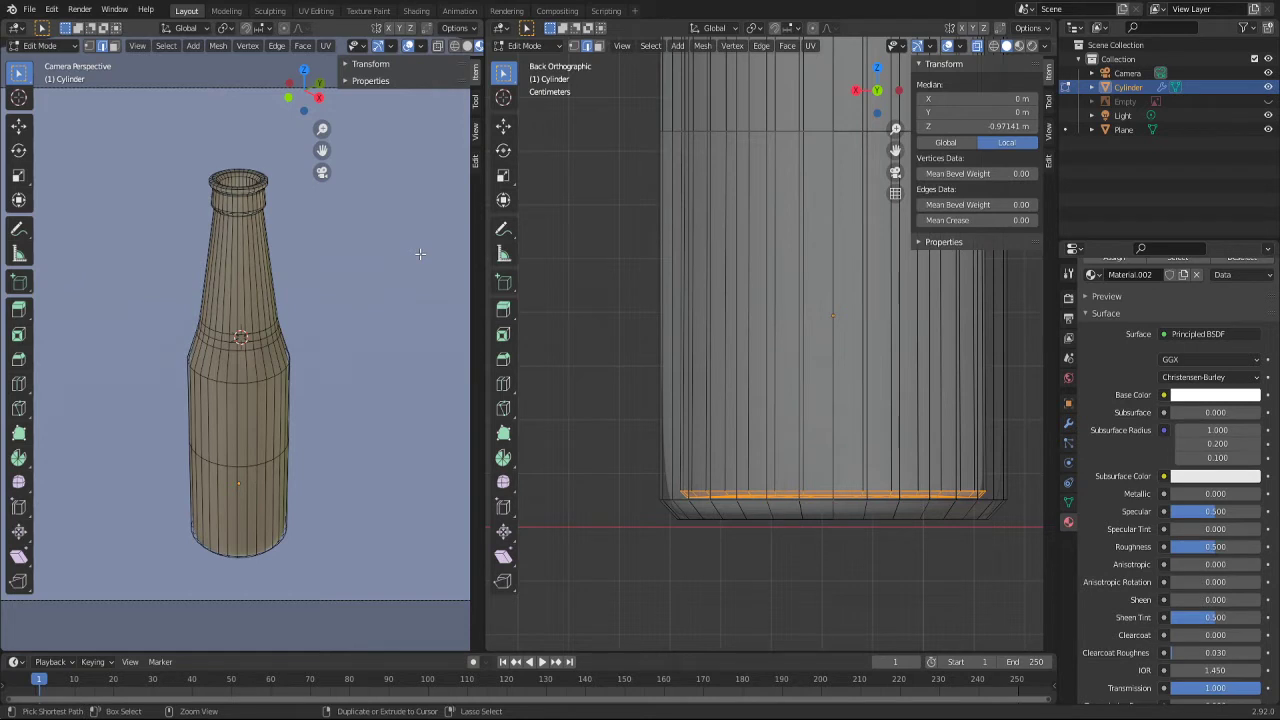
Step: Grow the inner-wall selection up to the neck and duplicate those faces in place
key(ctrl+KP_Add)
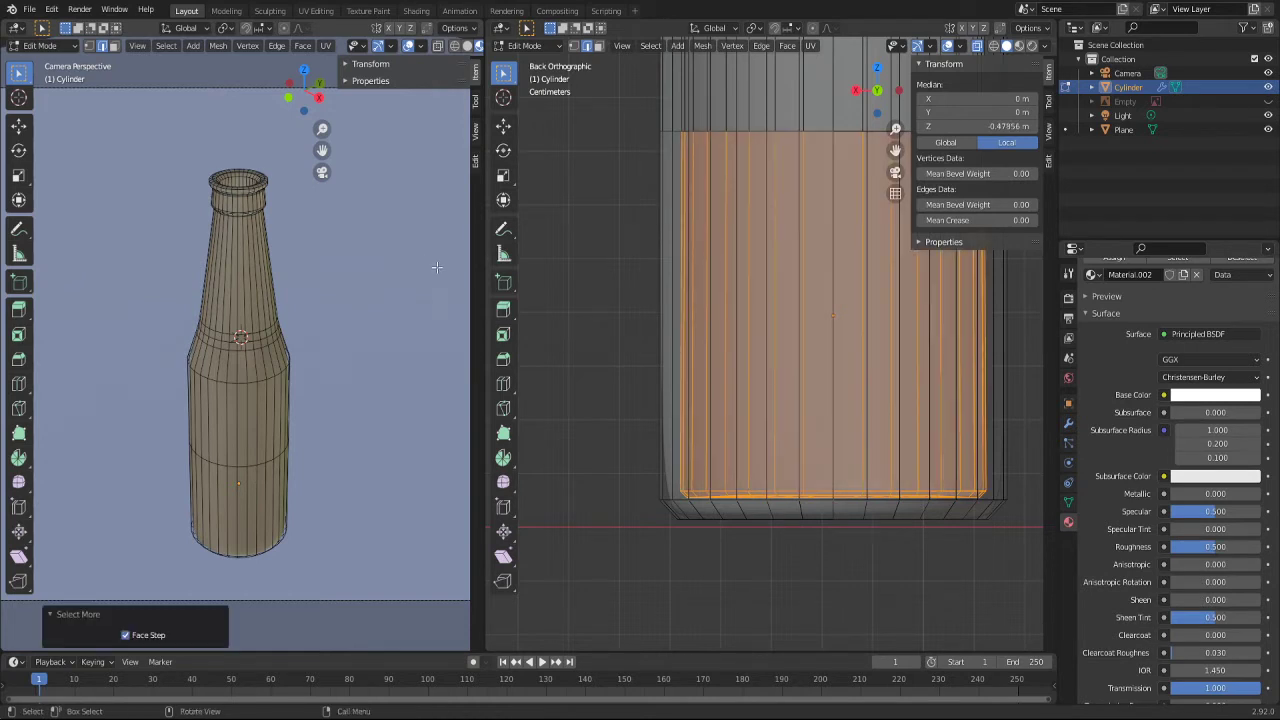
scroll(707, 160, down, 4)
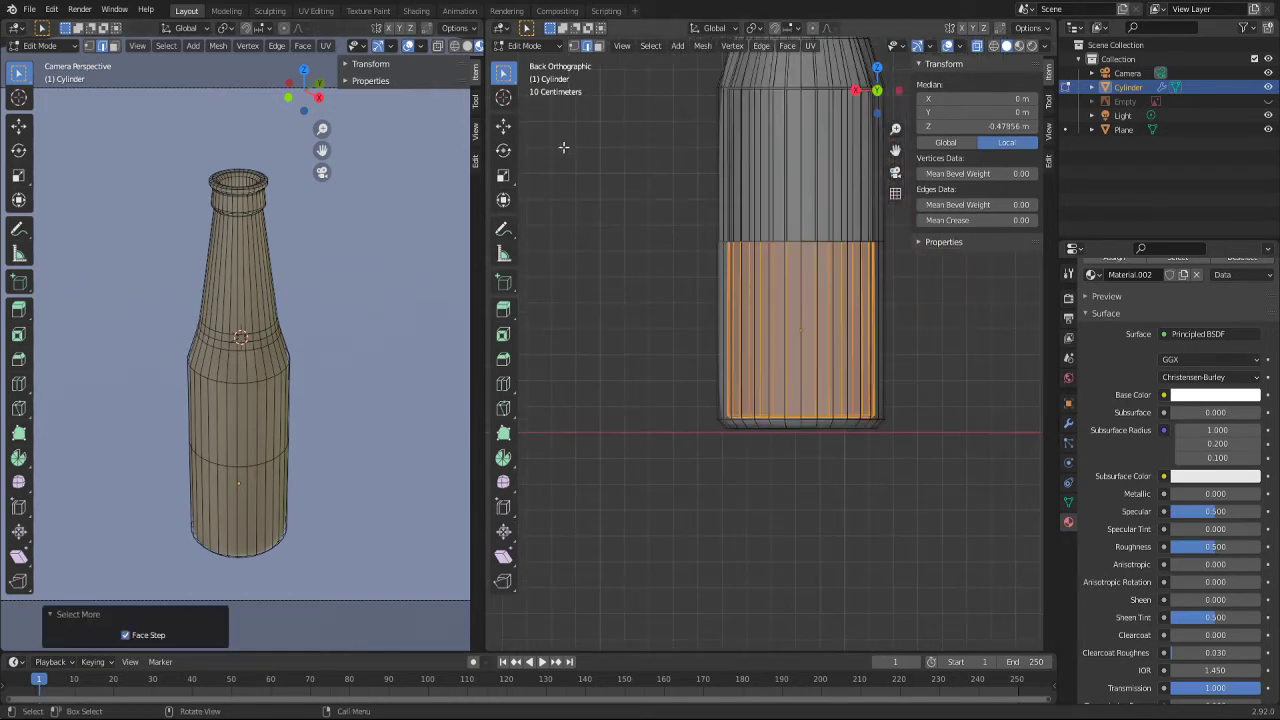
shift+middle_drag(592, 160, 557, 451)
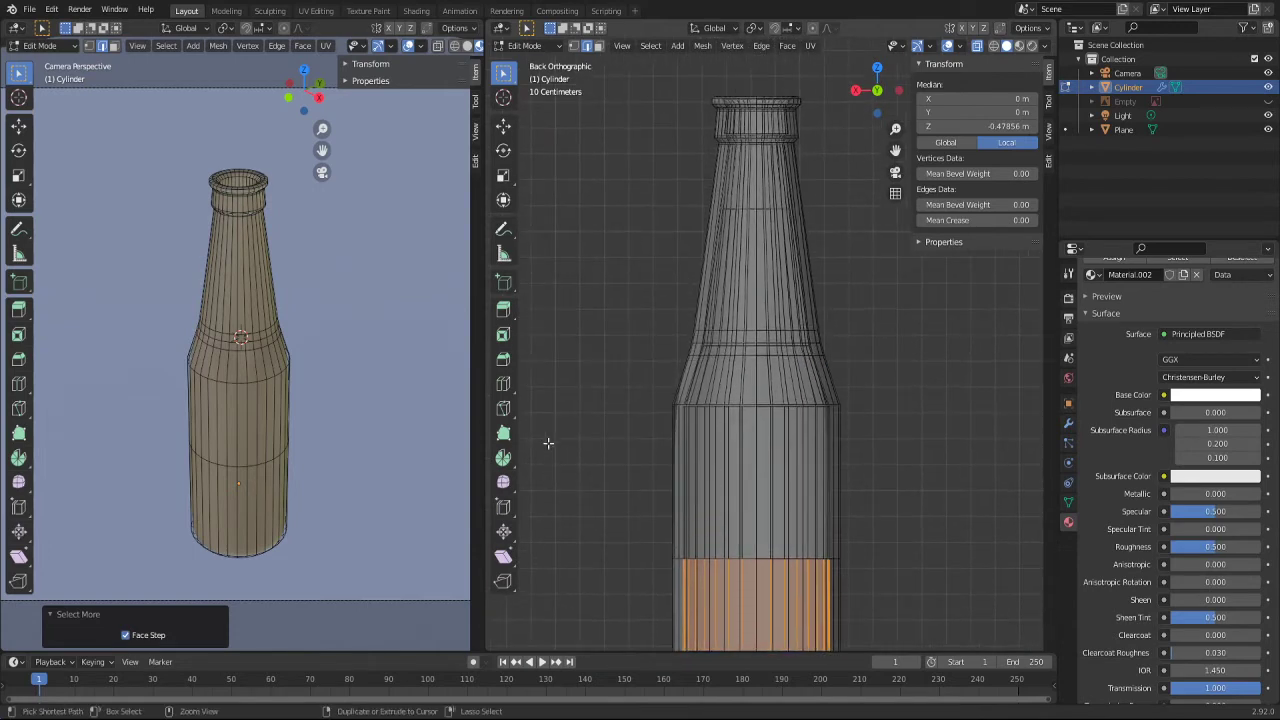
key(ctrl+KP_Add)
key(ctrl+KP_Add)
key(ctrl+KP_Add)
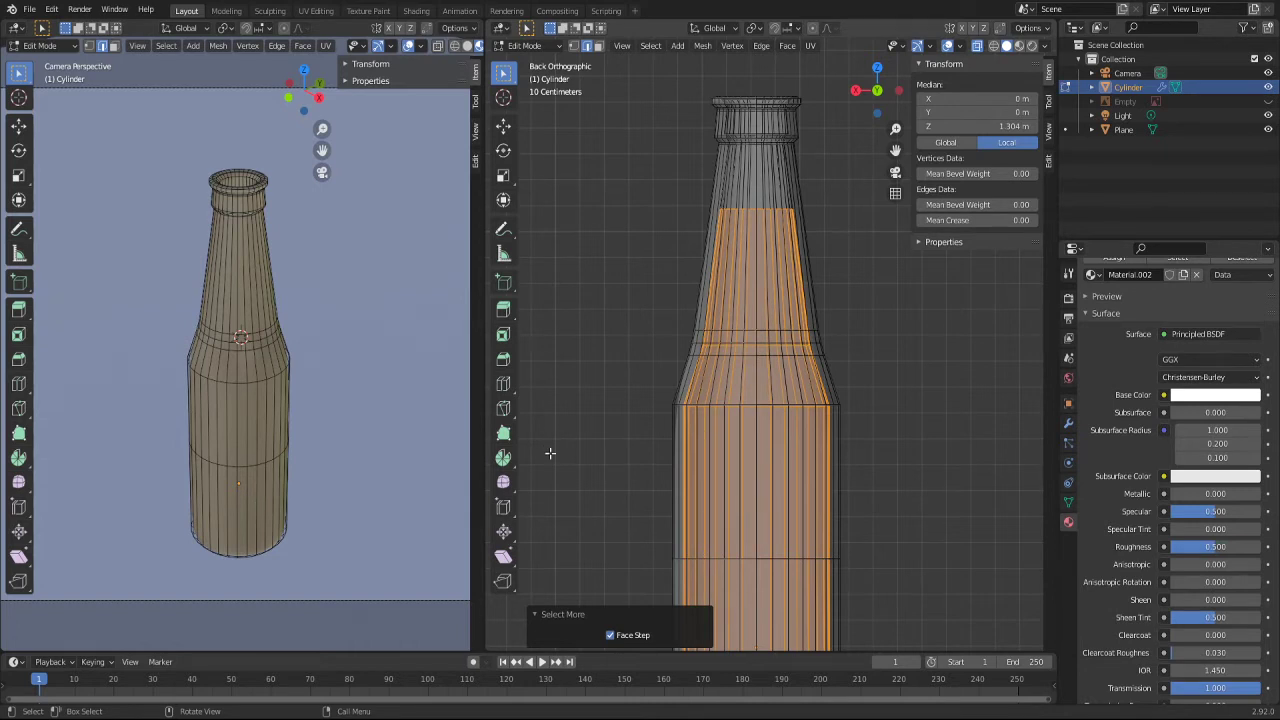
scroll(737, 435, down, 1)
scroll(737, 435, down, 2)
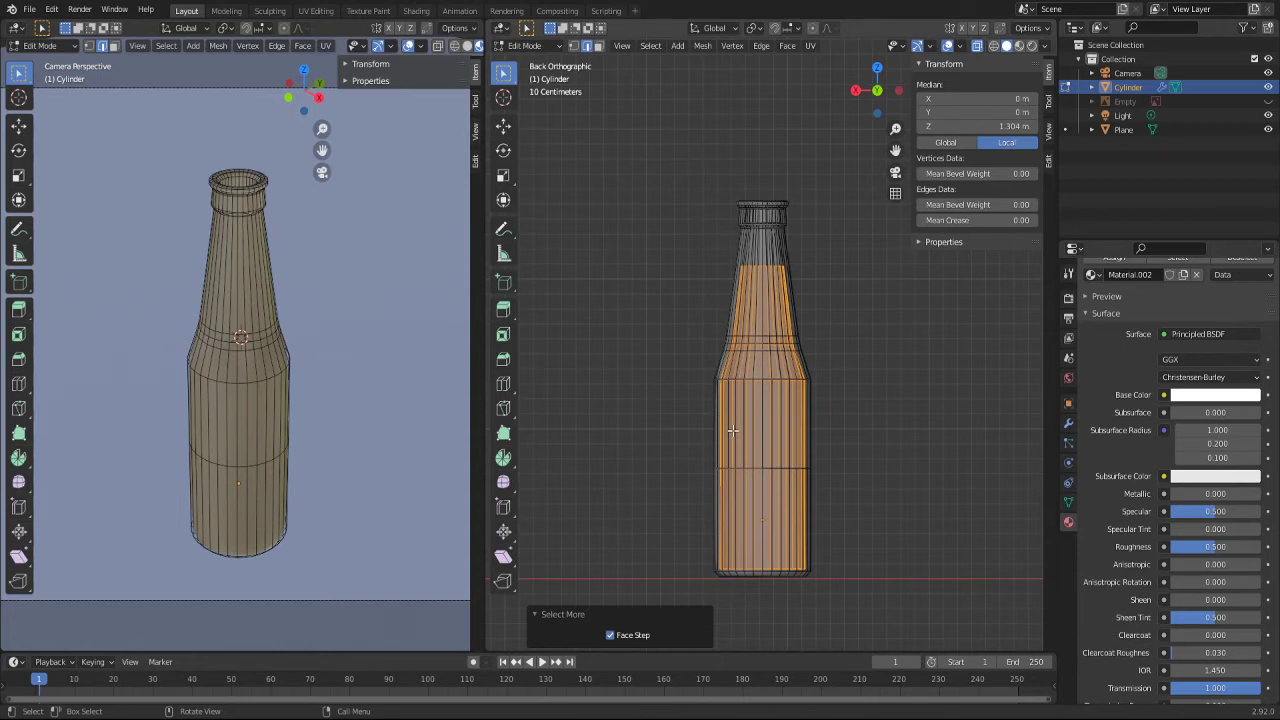
key(g)
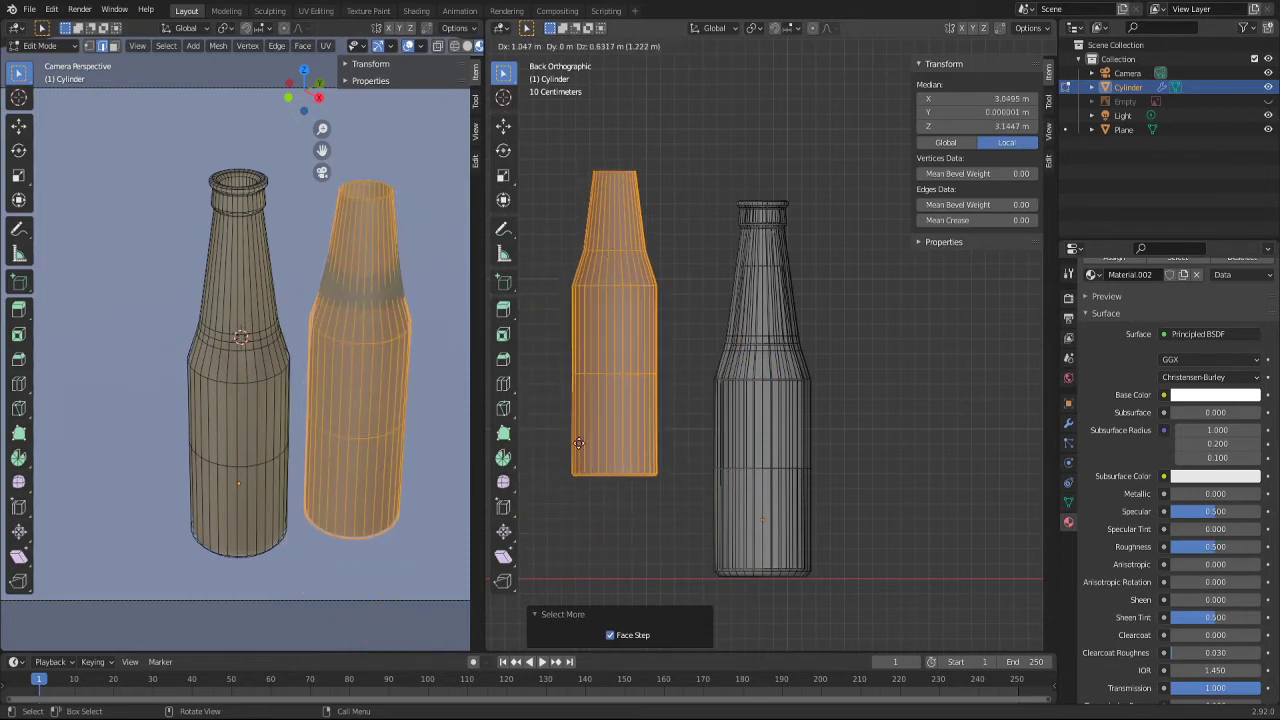
drag(544, 325, 580, 323)
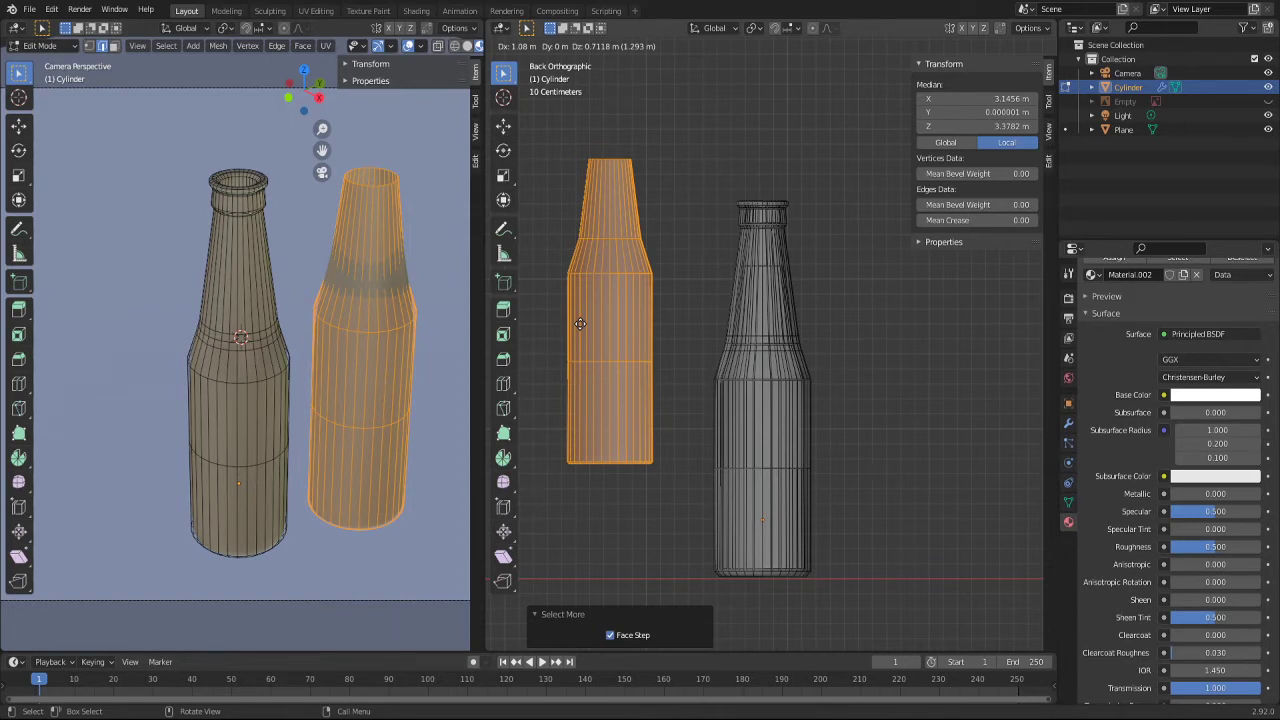
right_click(562, 320)
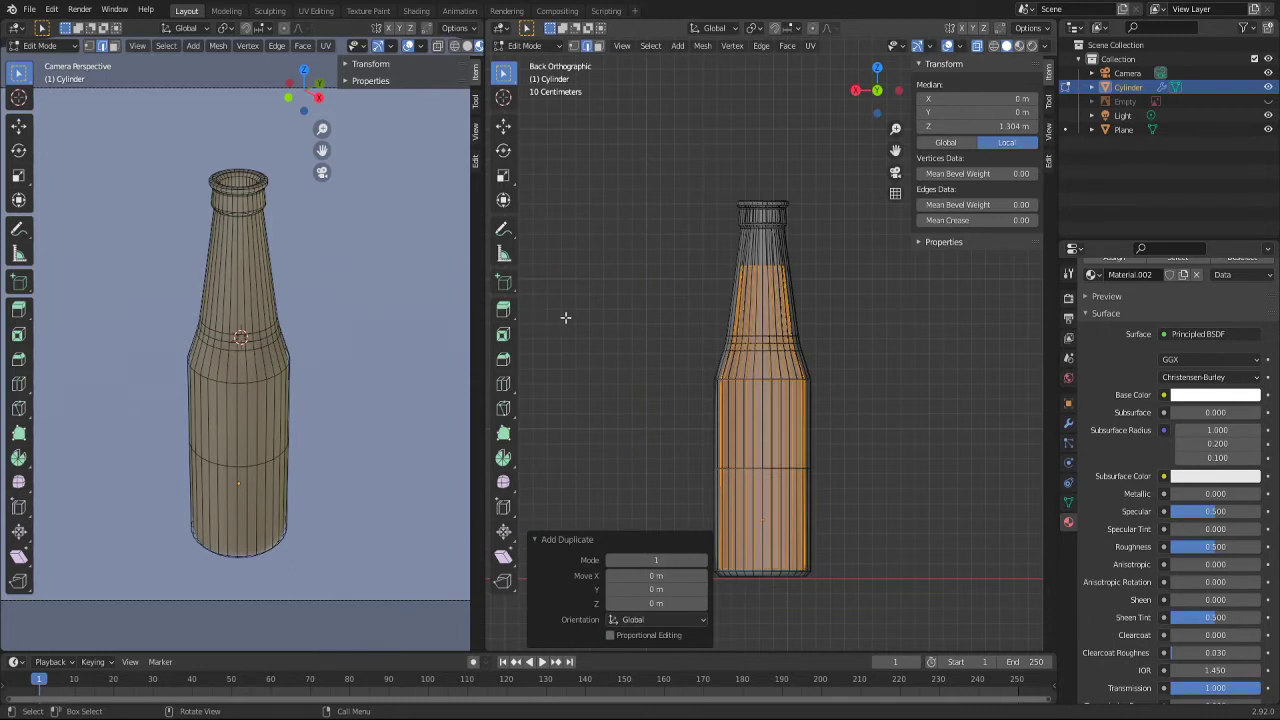
Step: Separate the selected faces into a new object and rename the original bottle Botella
key(p)
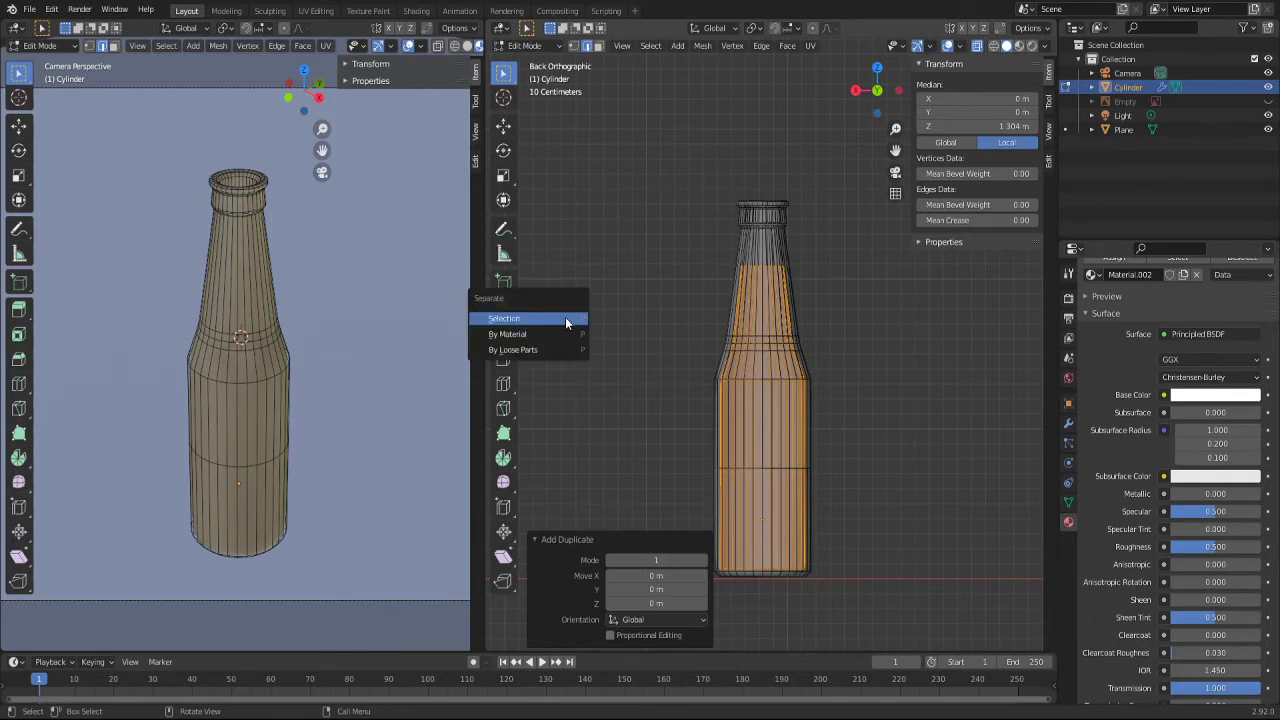
click(510, 317)
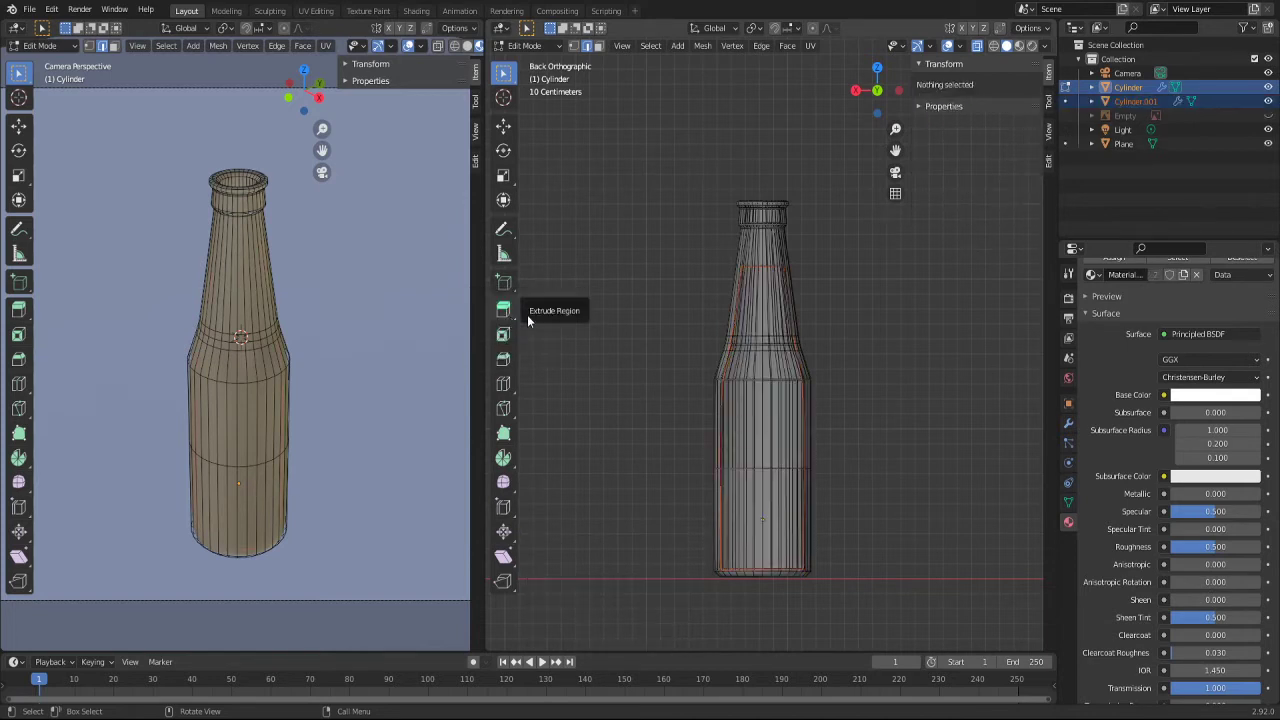
click(1132, 88)
double_click(1131, 88)
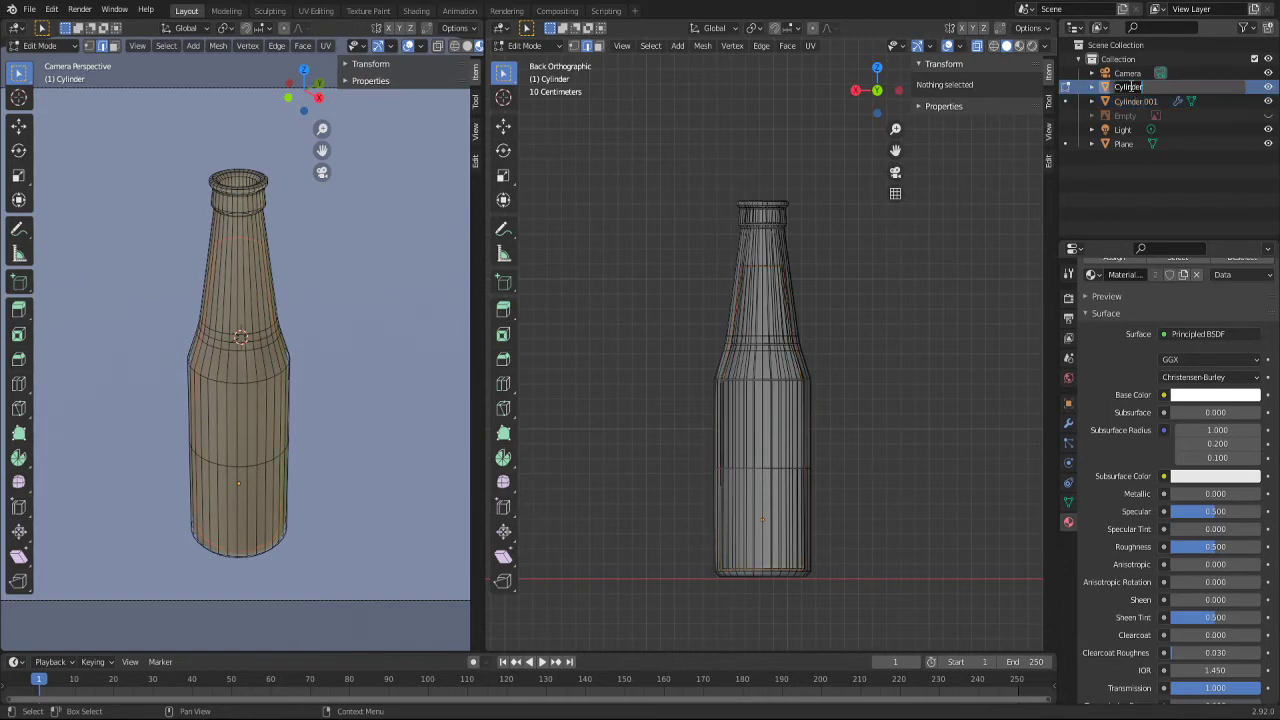
text(Botella)
key(Return)
Step: Rename the new object Liquido and hide everything except it
double_click(1140, 102)
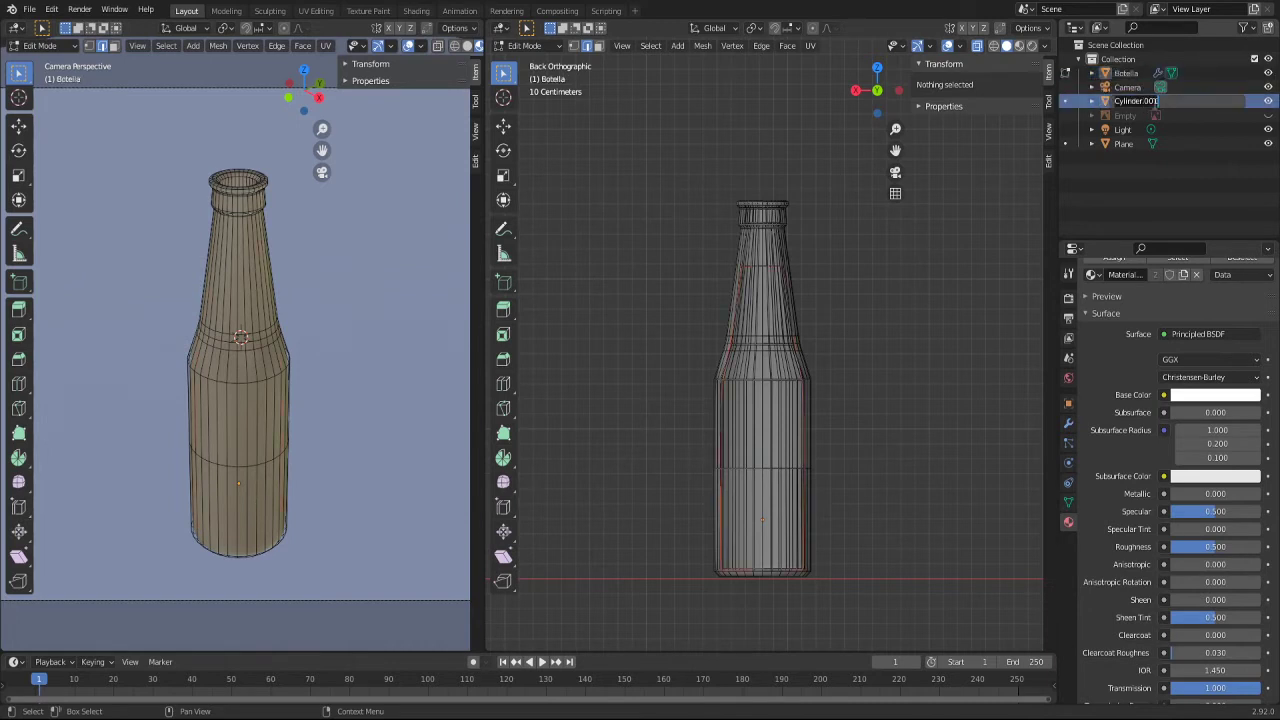
text(Li)
text(quido)
key(Return)
key(alt+h)
key(shift+h)
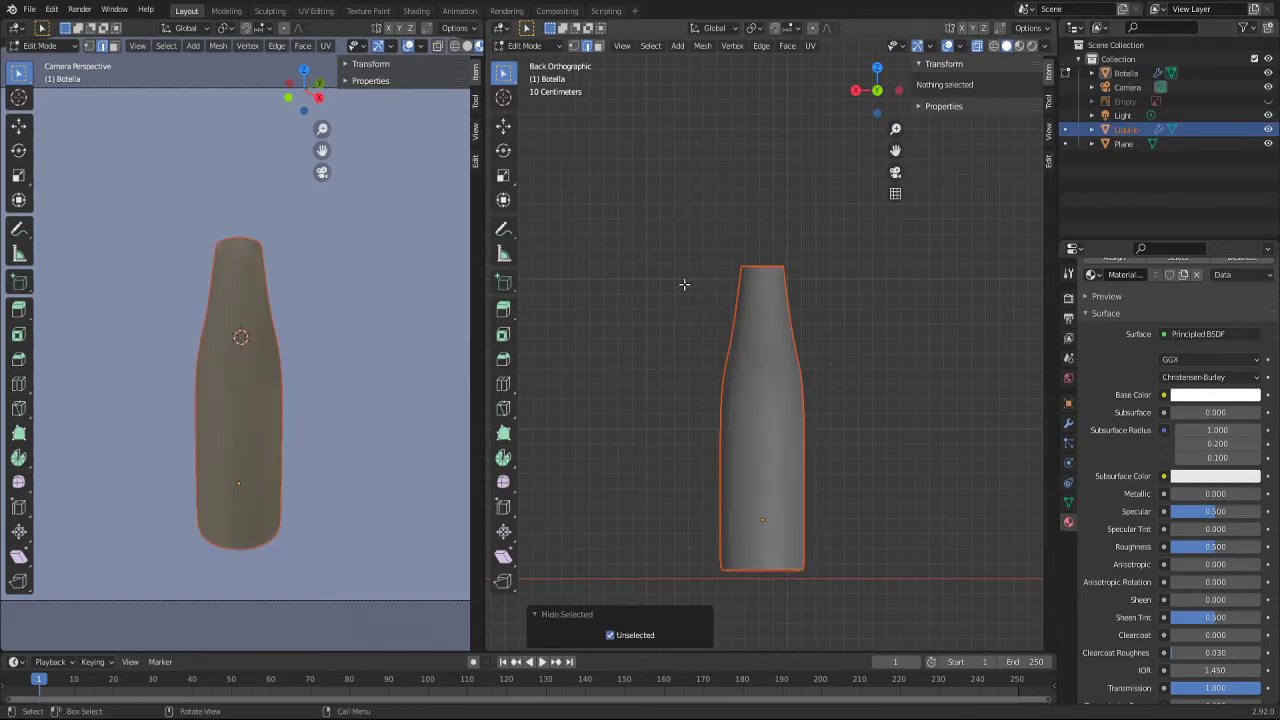
Step: Orbit and zoom the right viewport around the Liquido mesh
scroll(709, 363, down, 5)
mouse_move(748, 331)
middle_down()
mouse_move(721, 408)
mouse_move(785, 391)
middle_up()
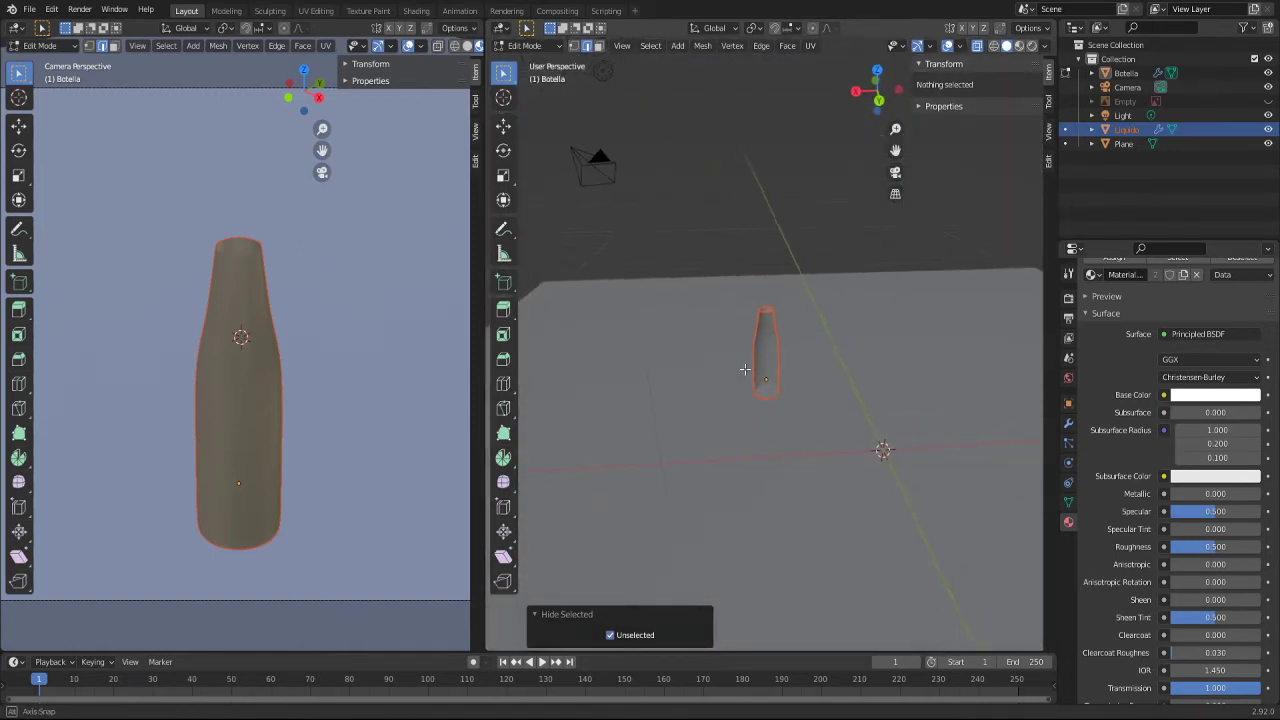
scroll(785, 391, up, 4)
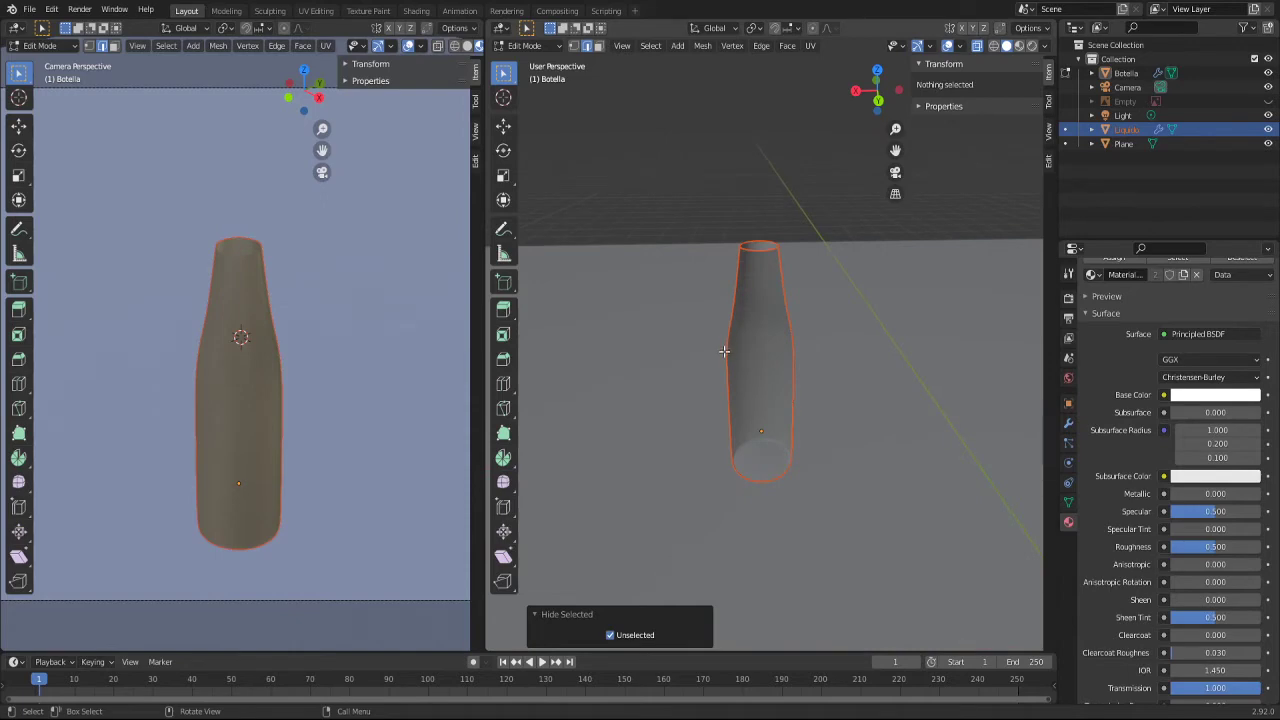
key(Tab)
key(Tab)
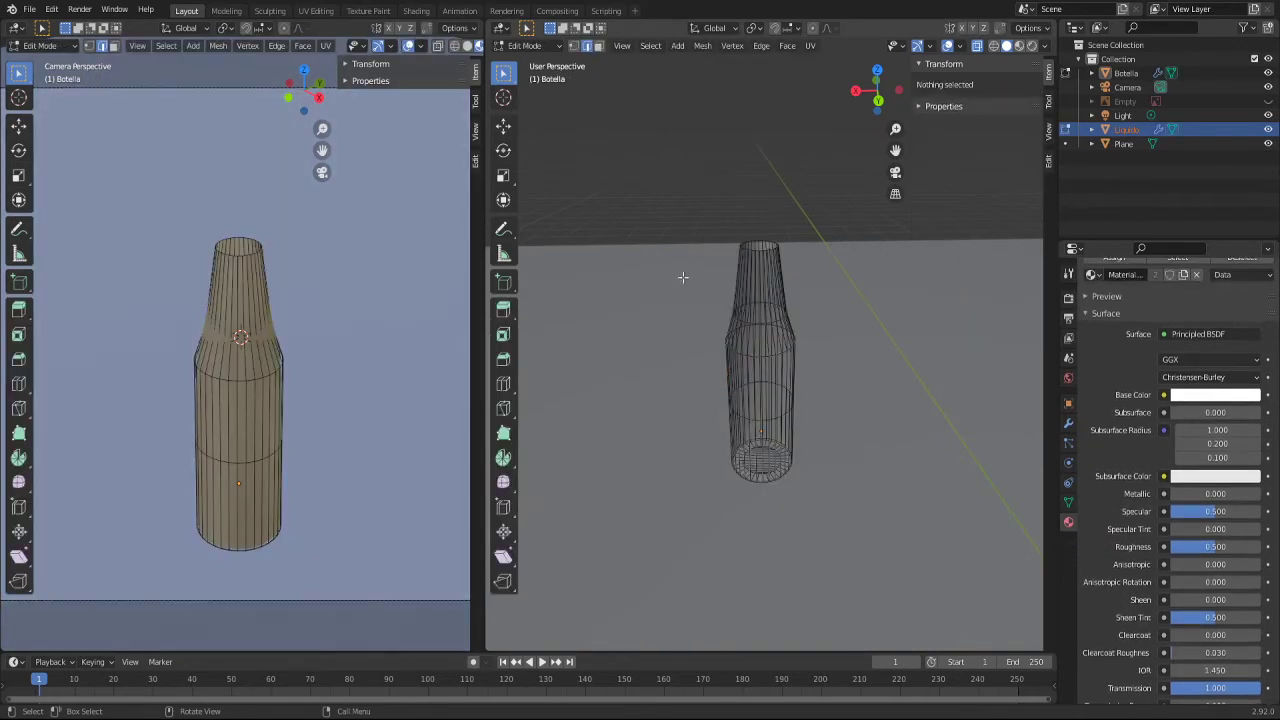
mouse_move(725, 410)
middle_down()
mouse_move(737, 385)
mouse_move(697, 401)
middle_up()
scroll(697, 401, up, 5)
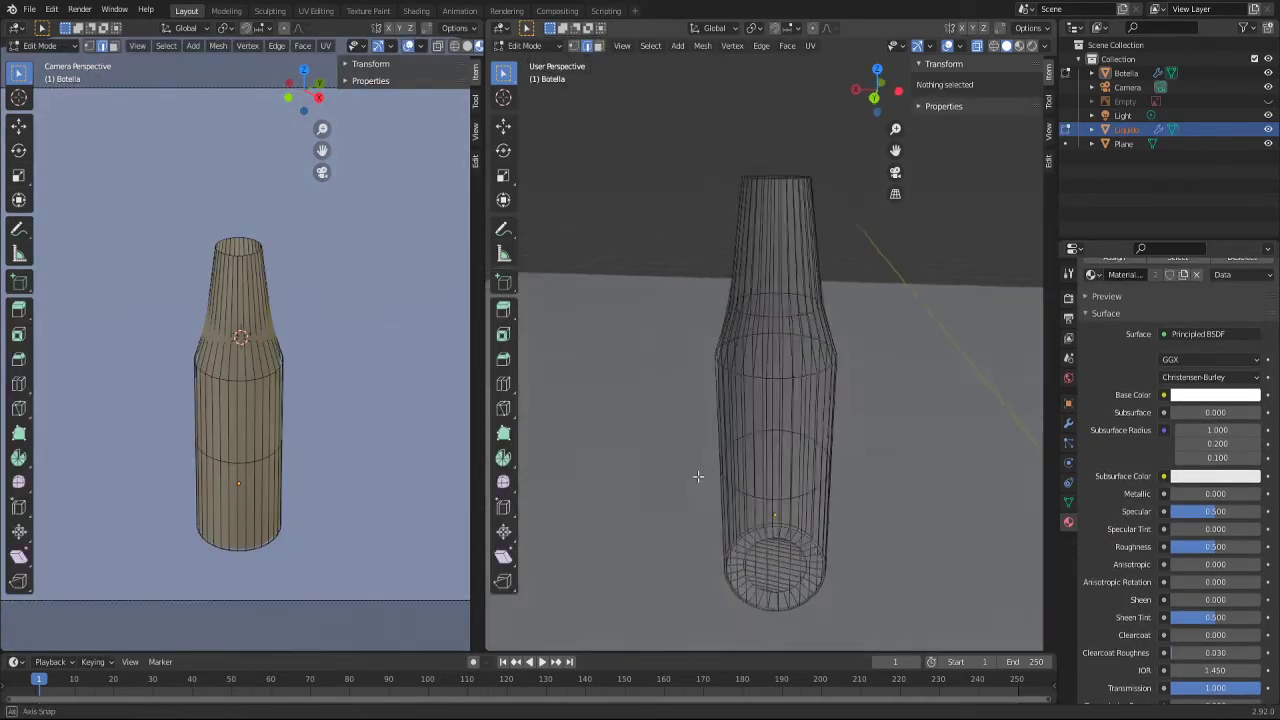
middle_drag(691, 508, 753, 217)
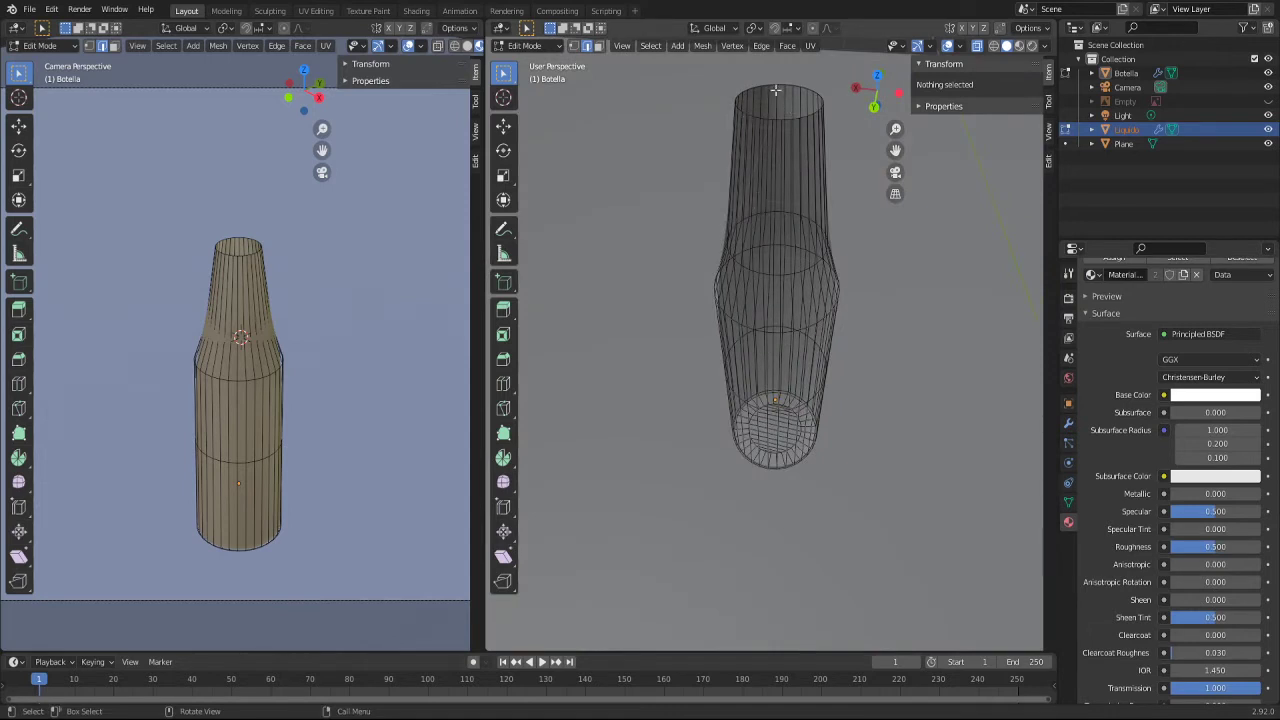
Step: Tilt the view onto the liquid's top and select its open rim edge loop
middle_drag(714, 119, 707, 149)
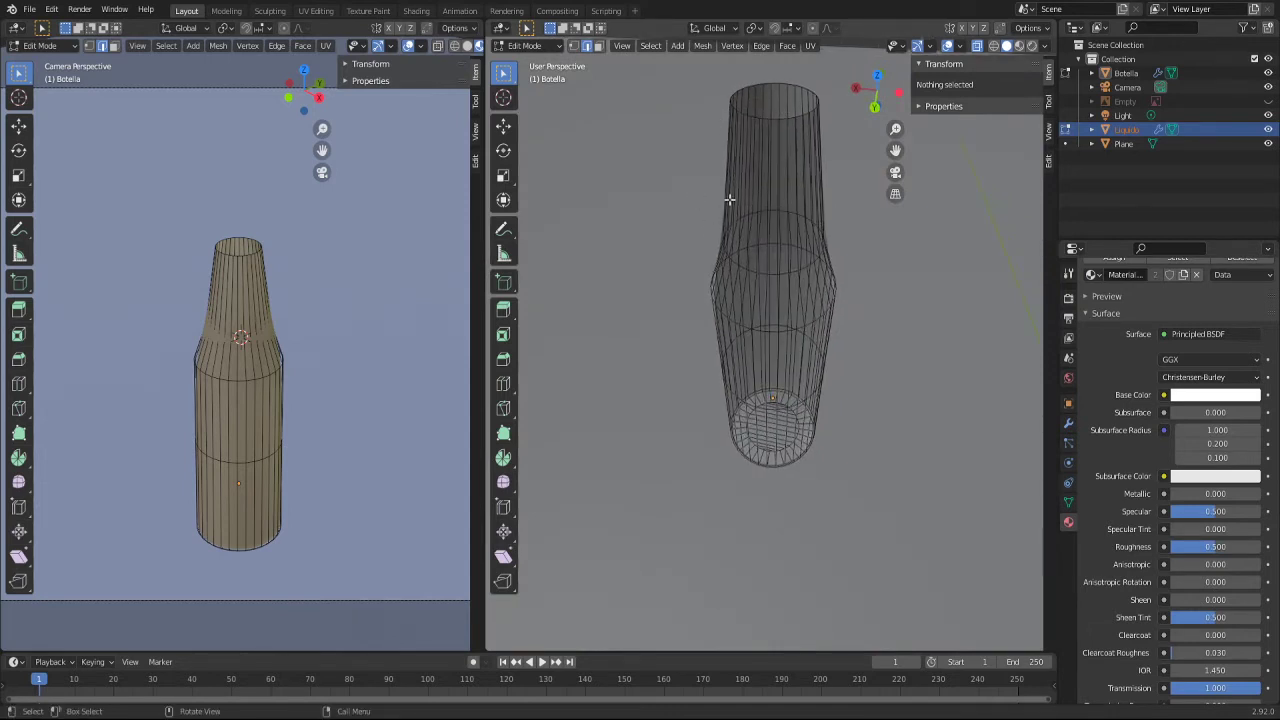
middle_drag(709, 149, 713, 135)
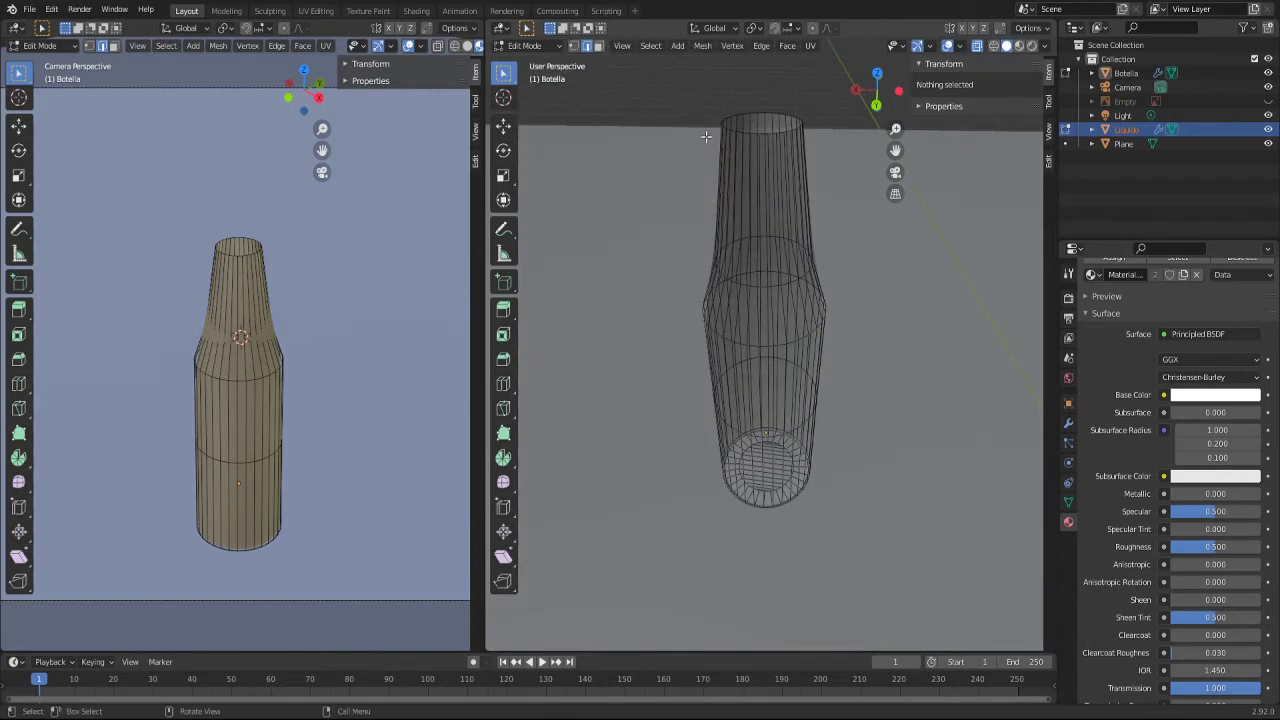
middle_drag(718, 117, 790, 140)
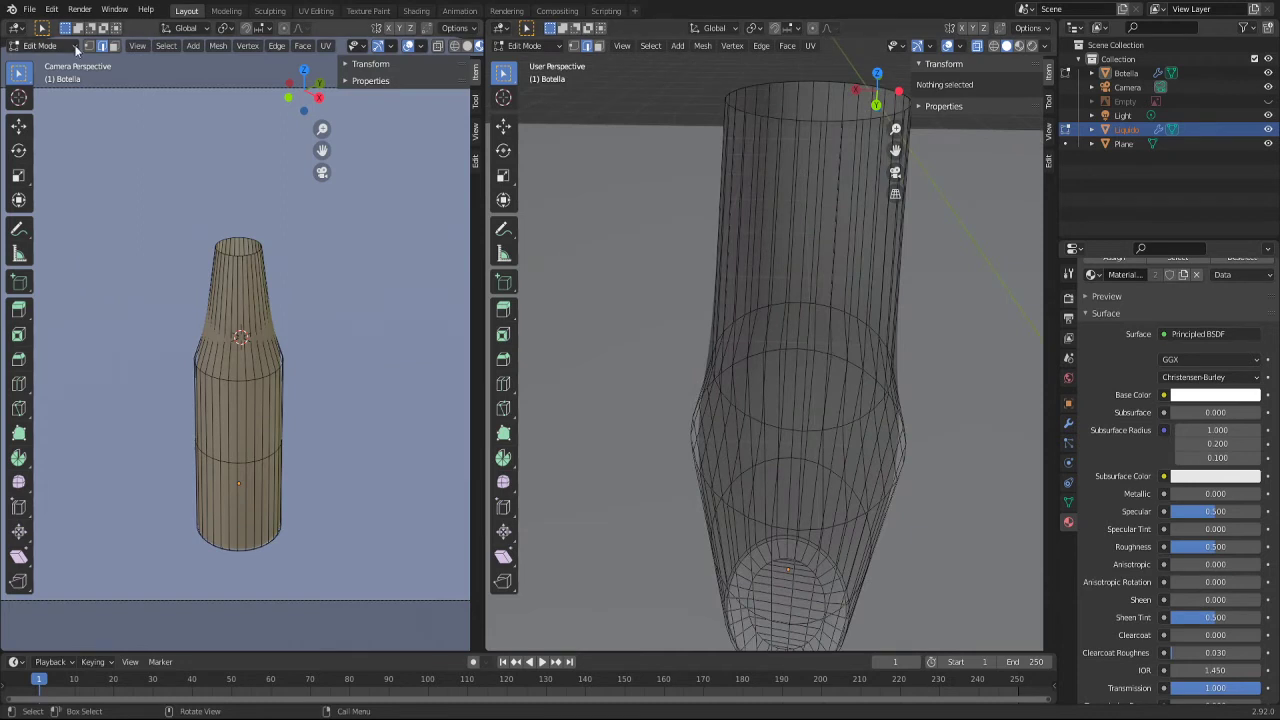
alt+click(808, 125)
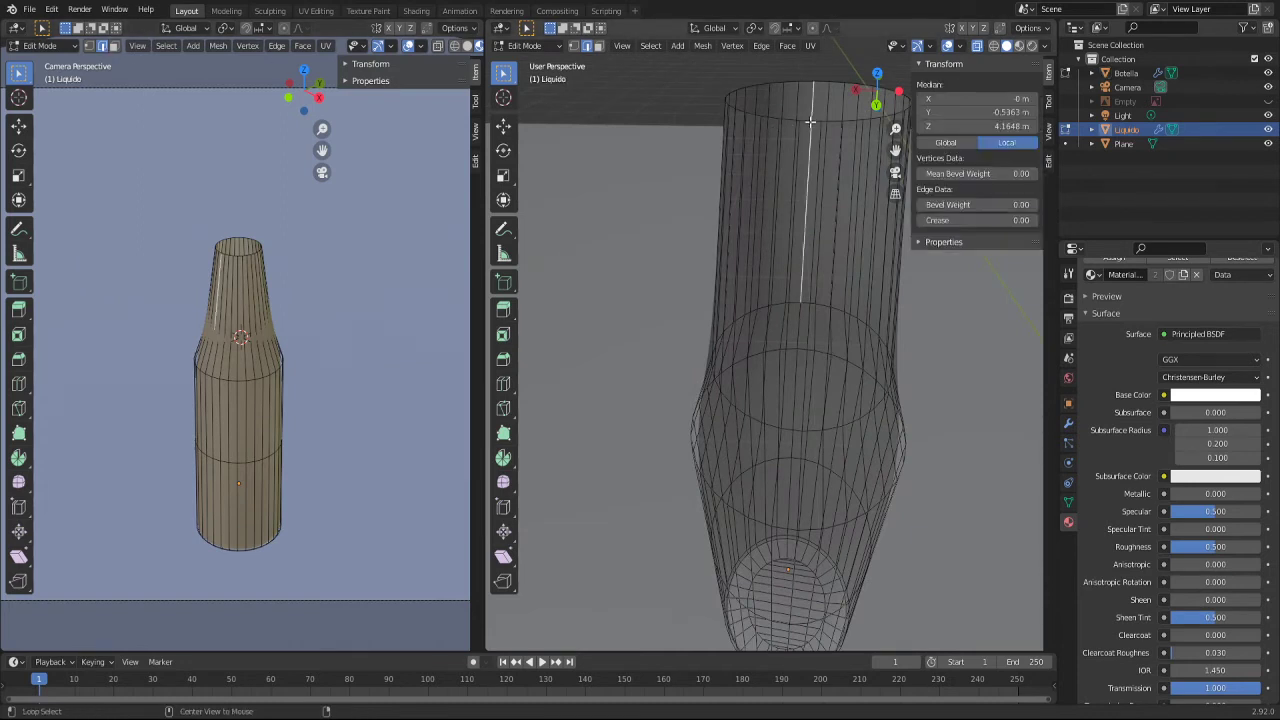
alt+click(808, 119)
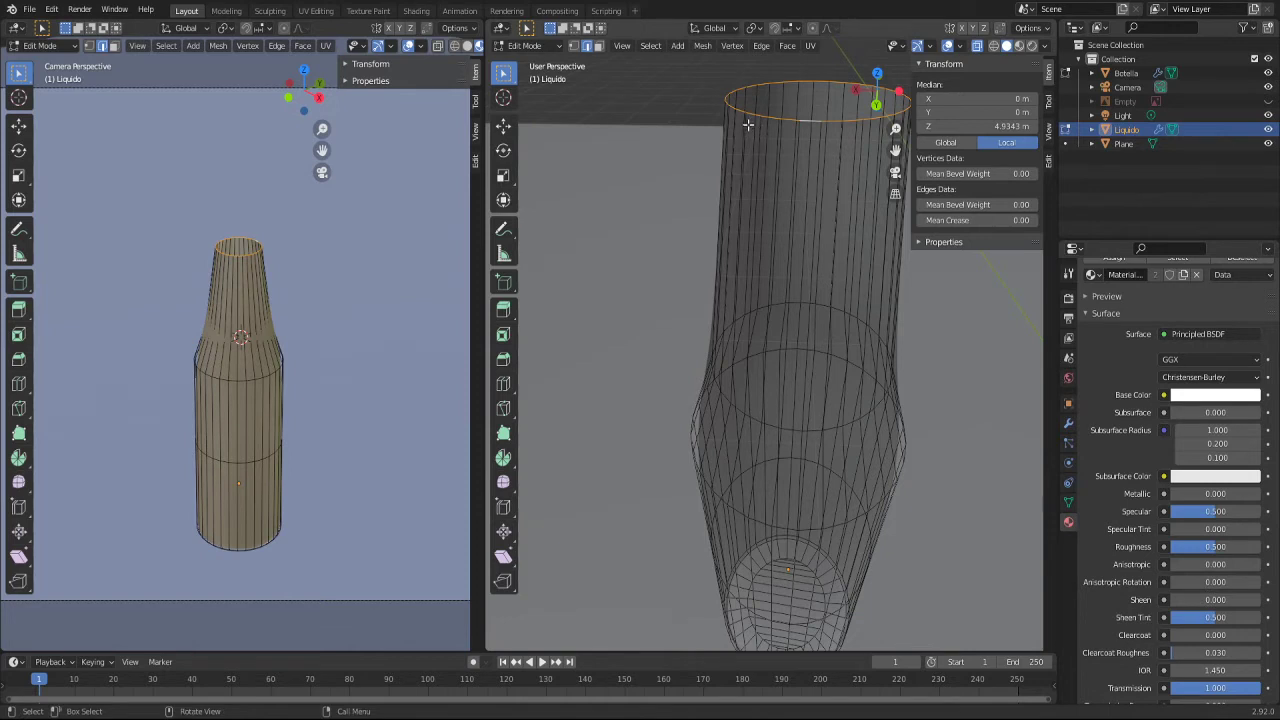
key(g)
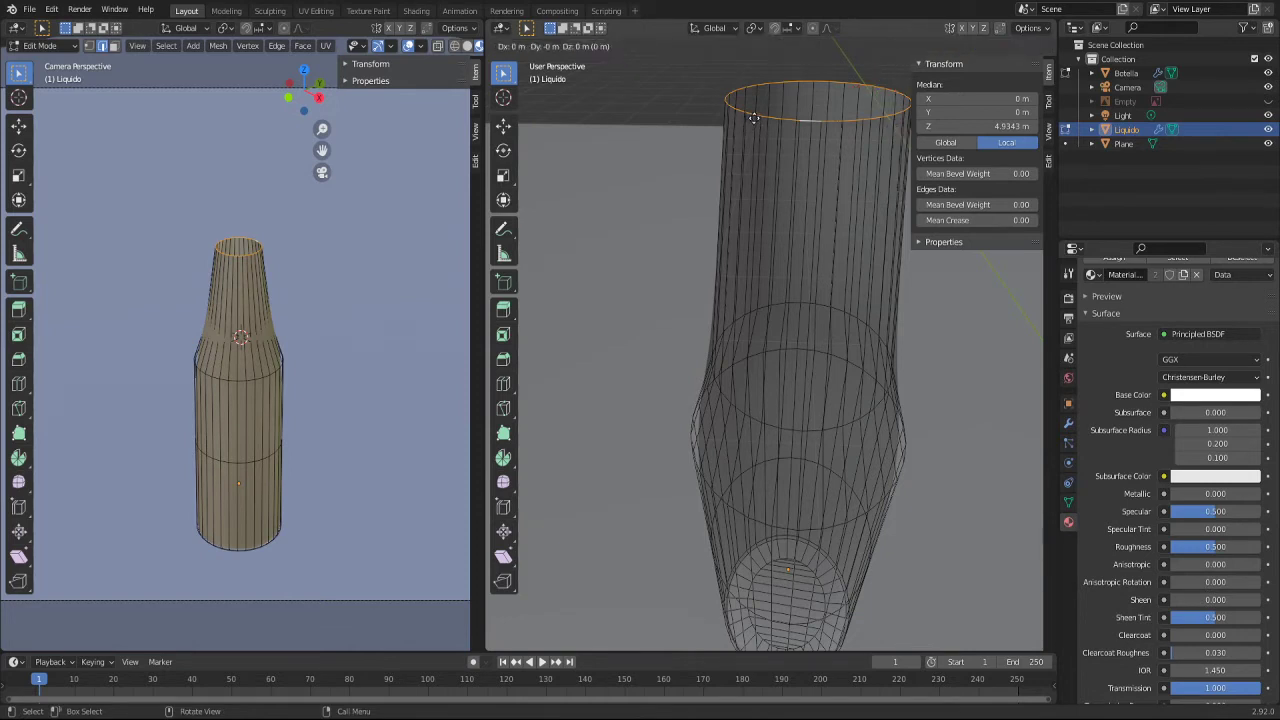
Step: Scale the extruded rim inward to 0.868, then extrude and scale again to 0.368
key(s)
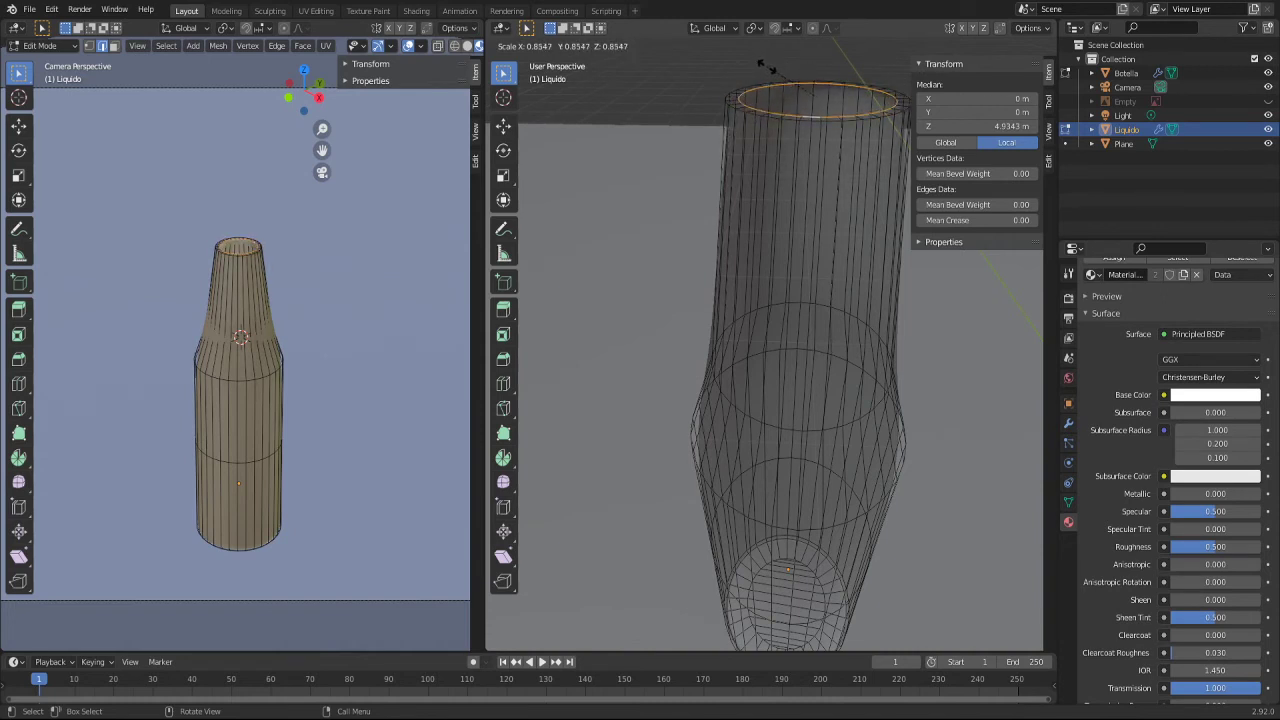
click(766, 66)
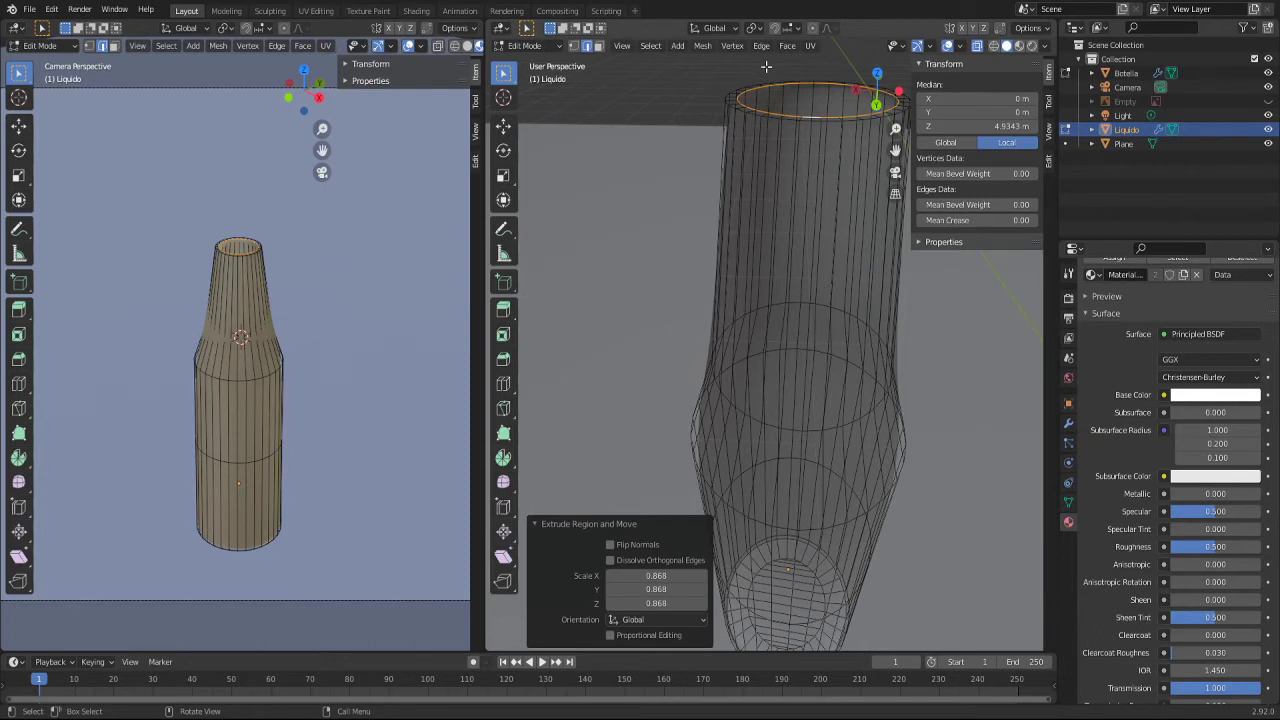
key(e)
key(s)
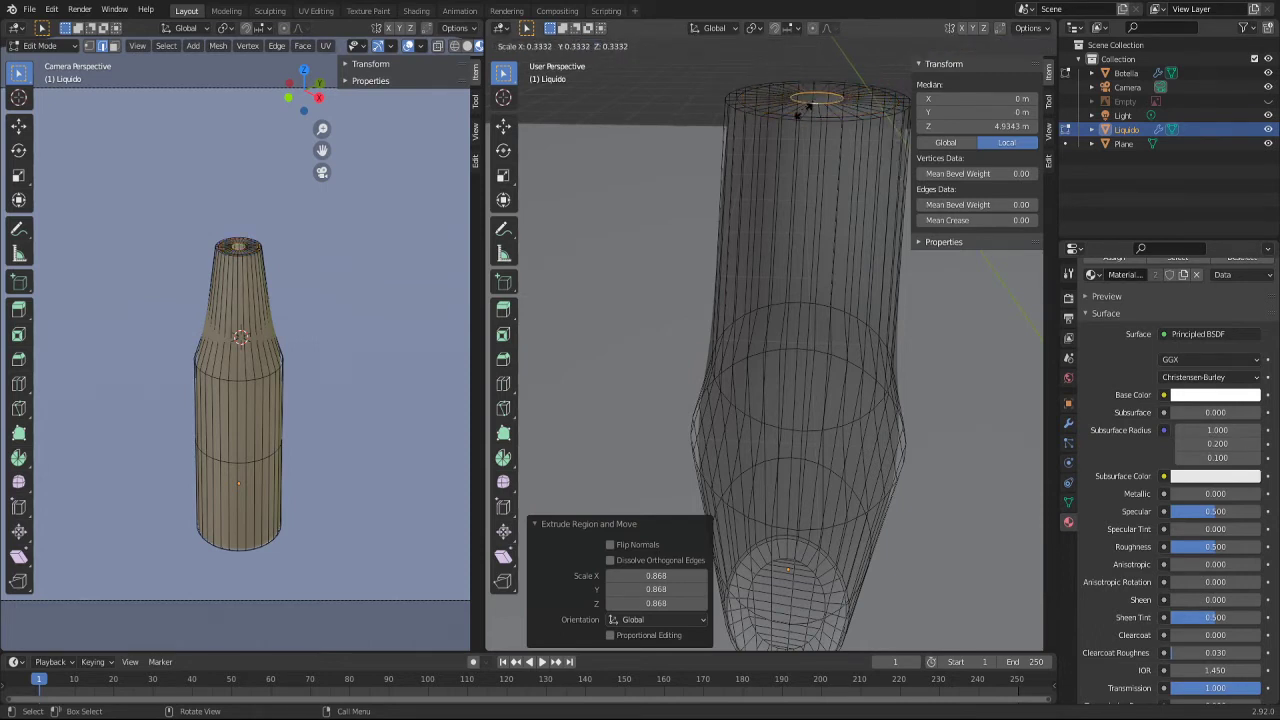
click(810, 97)
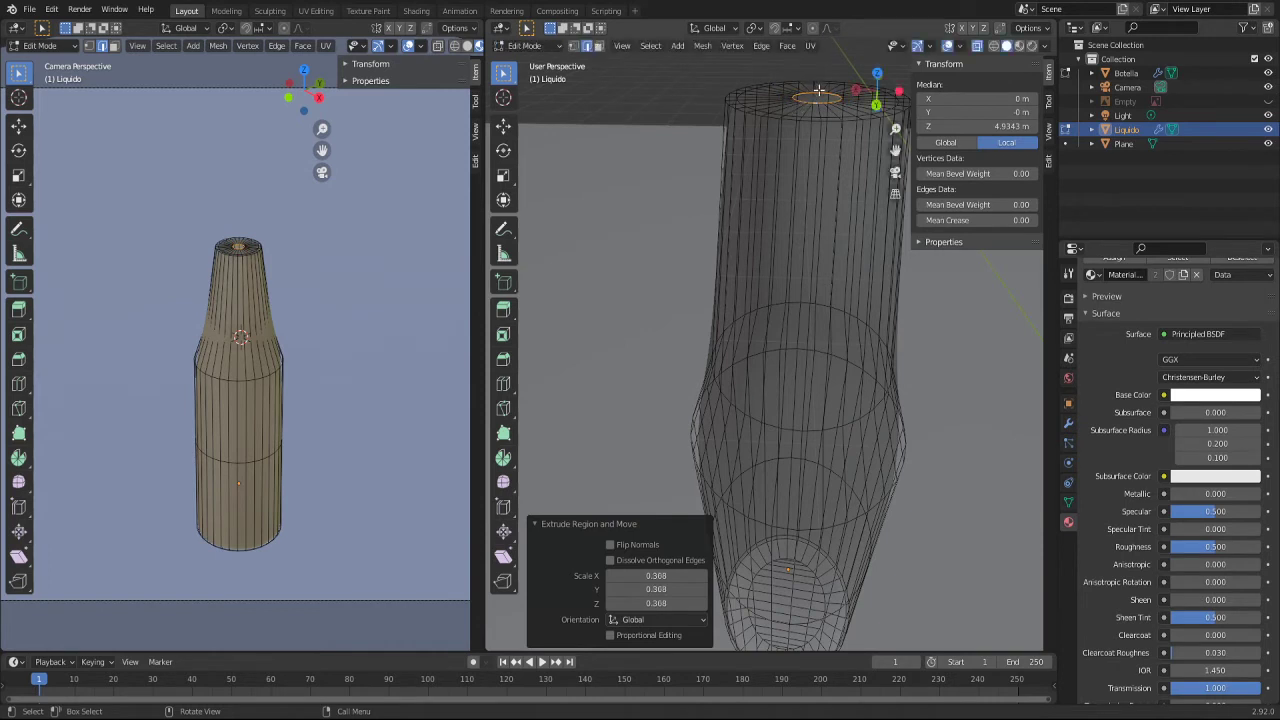
Step: Zoom in, collapse the extrude settings and select the small inner edge loop
scroll(818, 91, up, 2)
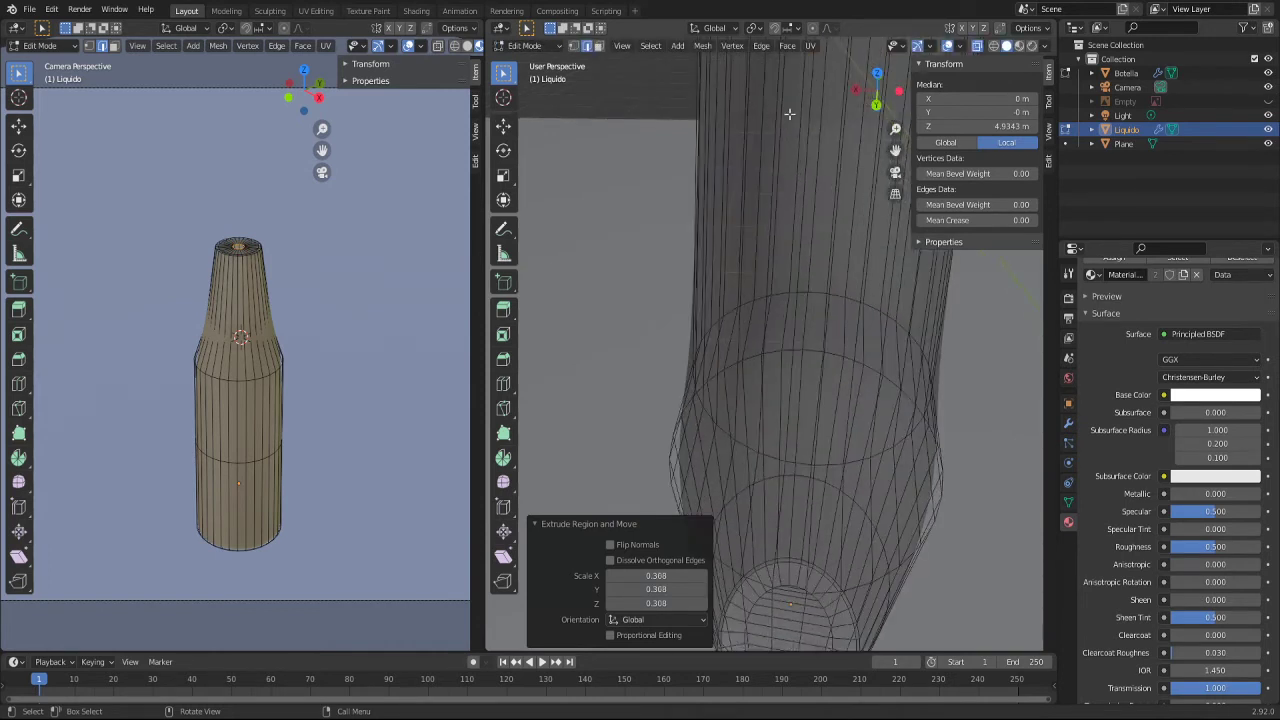
scroll(789, 114, up, 3)
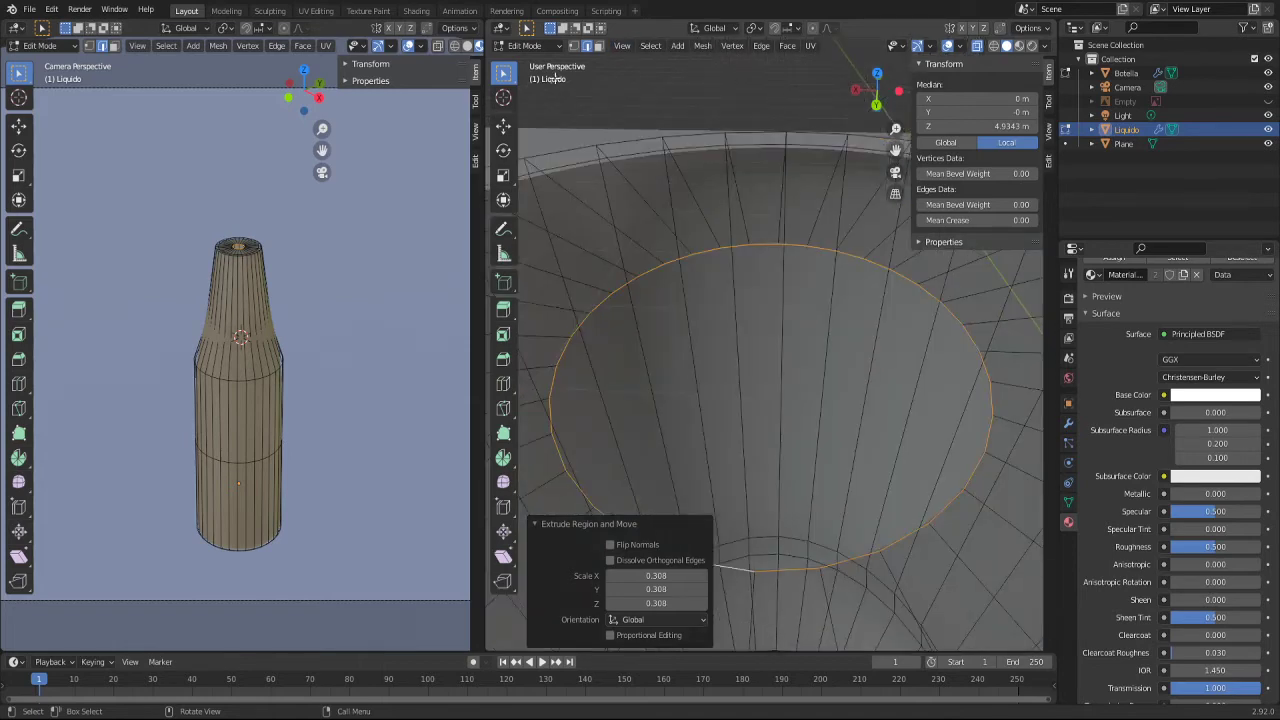
click(533, 525)
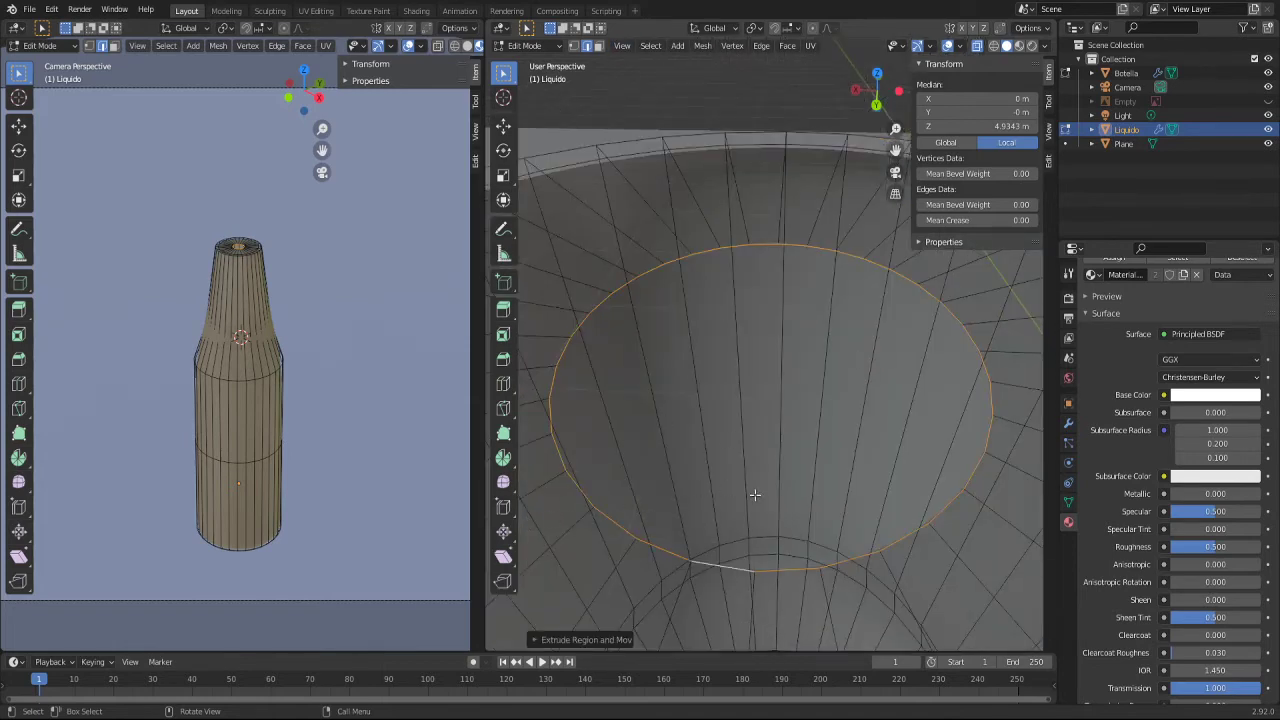
shift+click(717, 567)
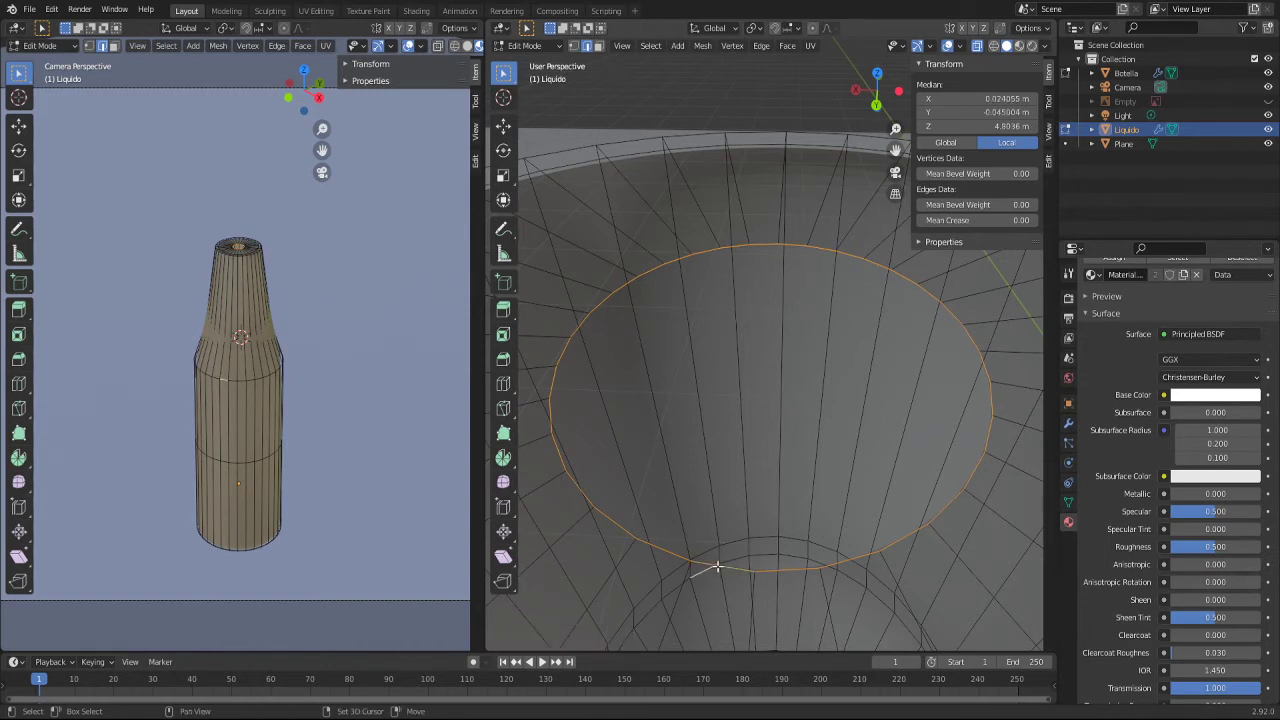
shift+click(705, 567)
shift+click(705, 564)
Step: Try Bridge Edge Loops on the inner loop, undo it and pick a different starting edge
key(ctrl+e)
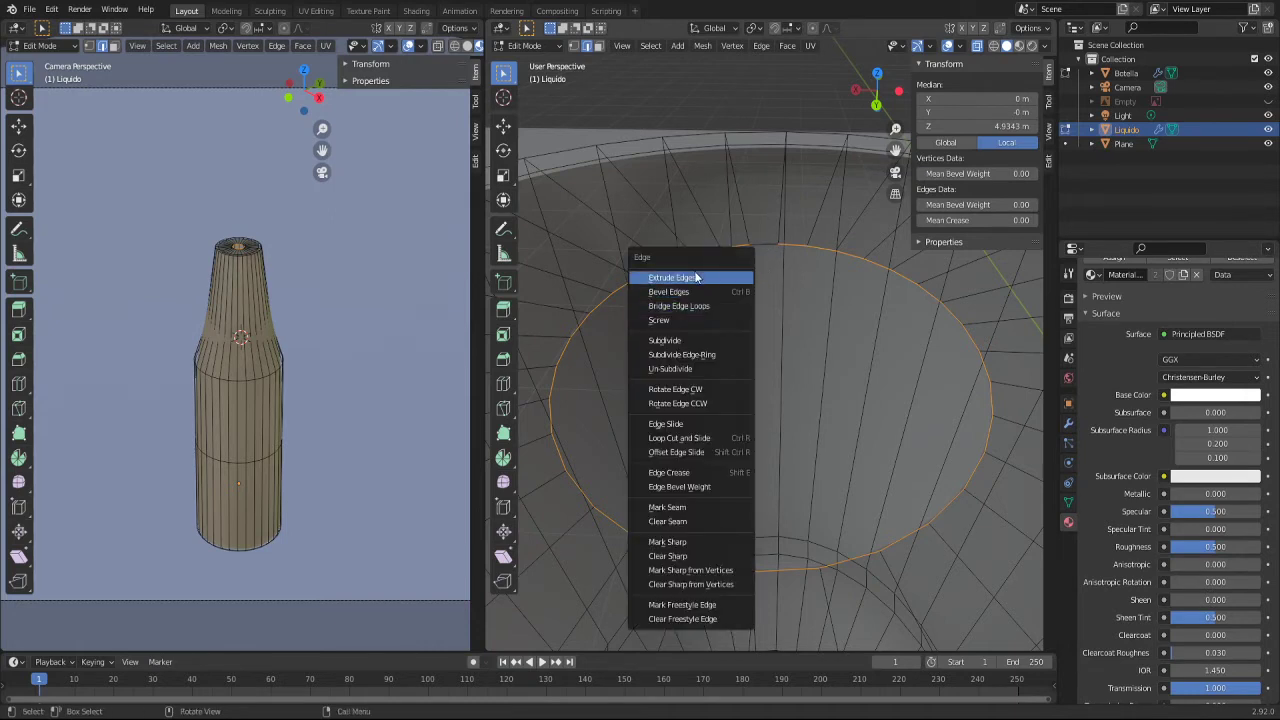
click(686, 305)
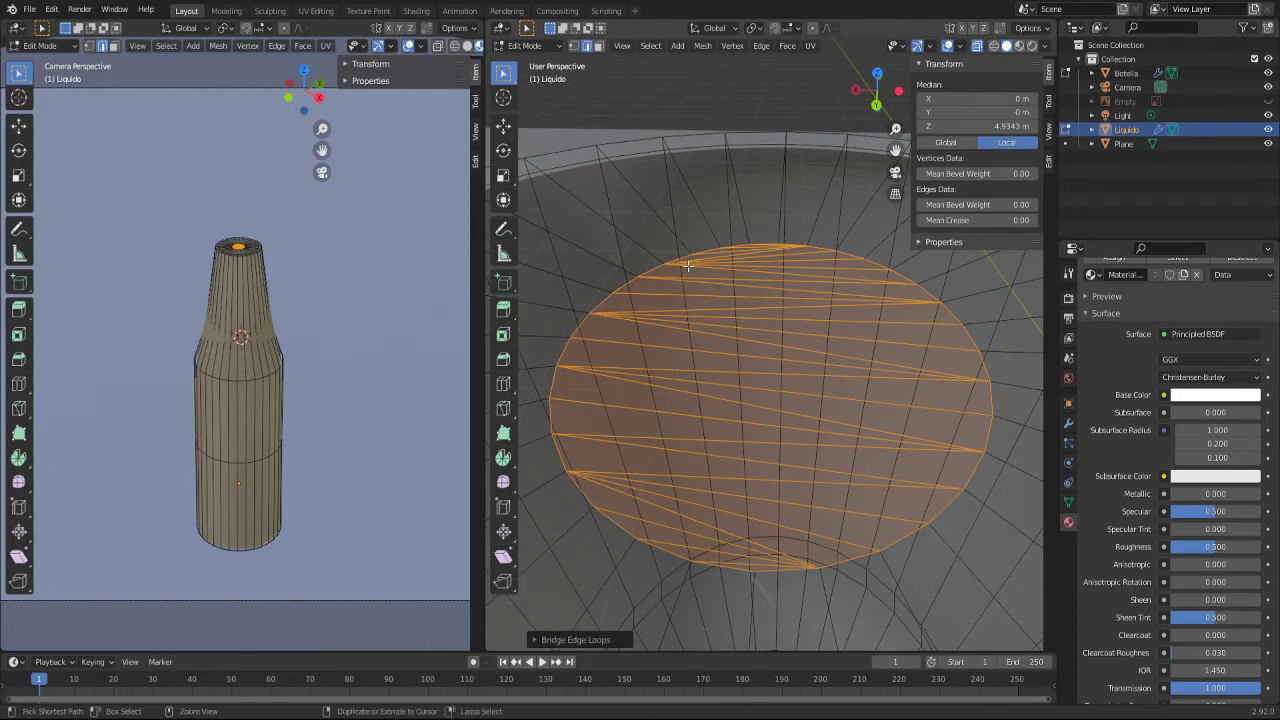
key(ctrl+z)
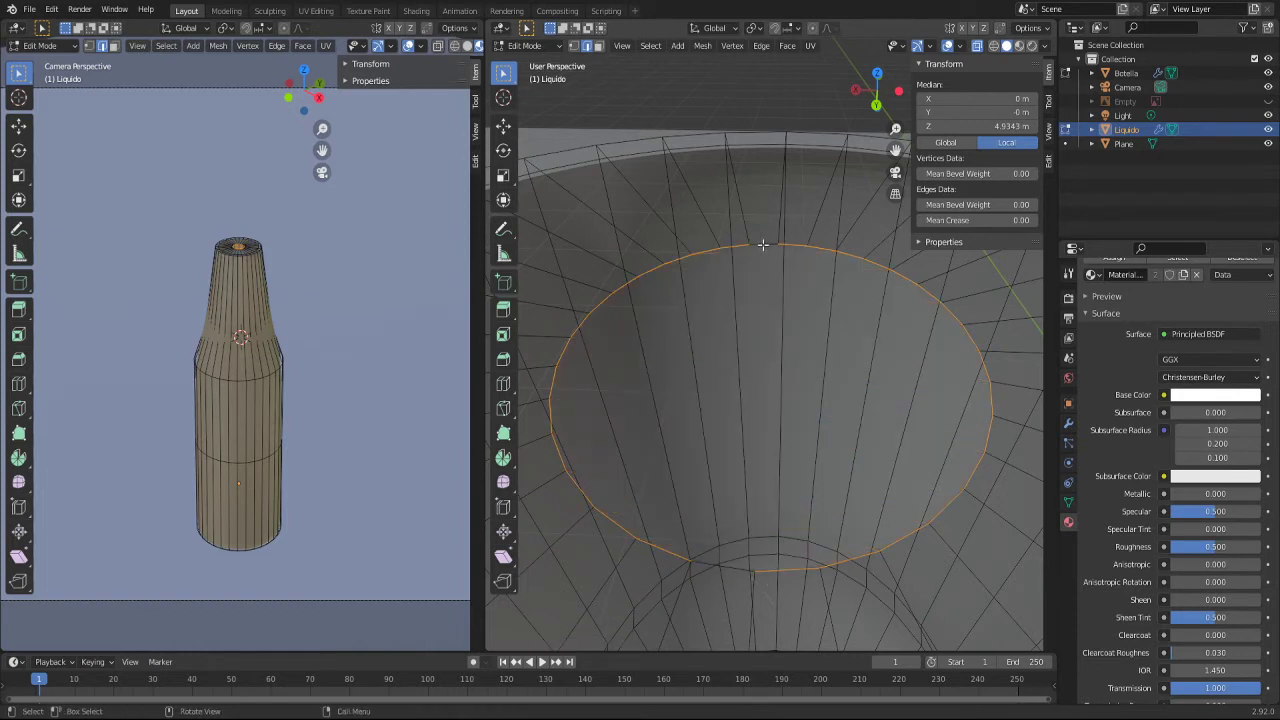
shift+click(763, 244)
Step: Rerun Bridge Edge Loops to cap the opening with parallel faces, then orbit to check
key(ctrl+e)
click(690, 277)
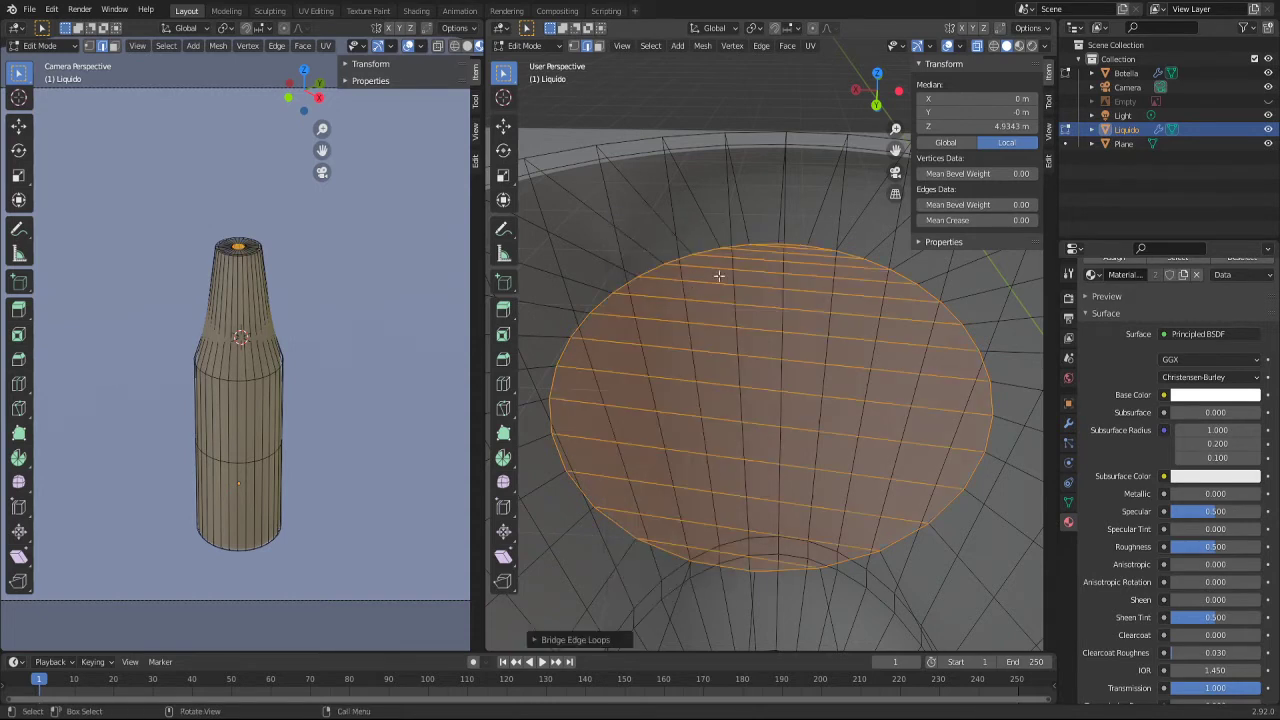
scroll(736, 433, down, 1)
scroll(745, 440, down, 2)
scroll(753, 440, down, 2)
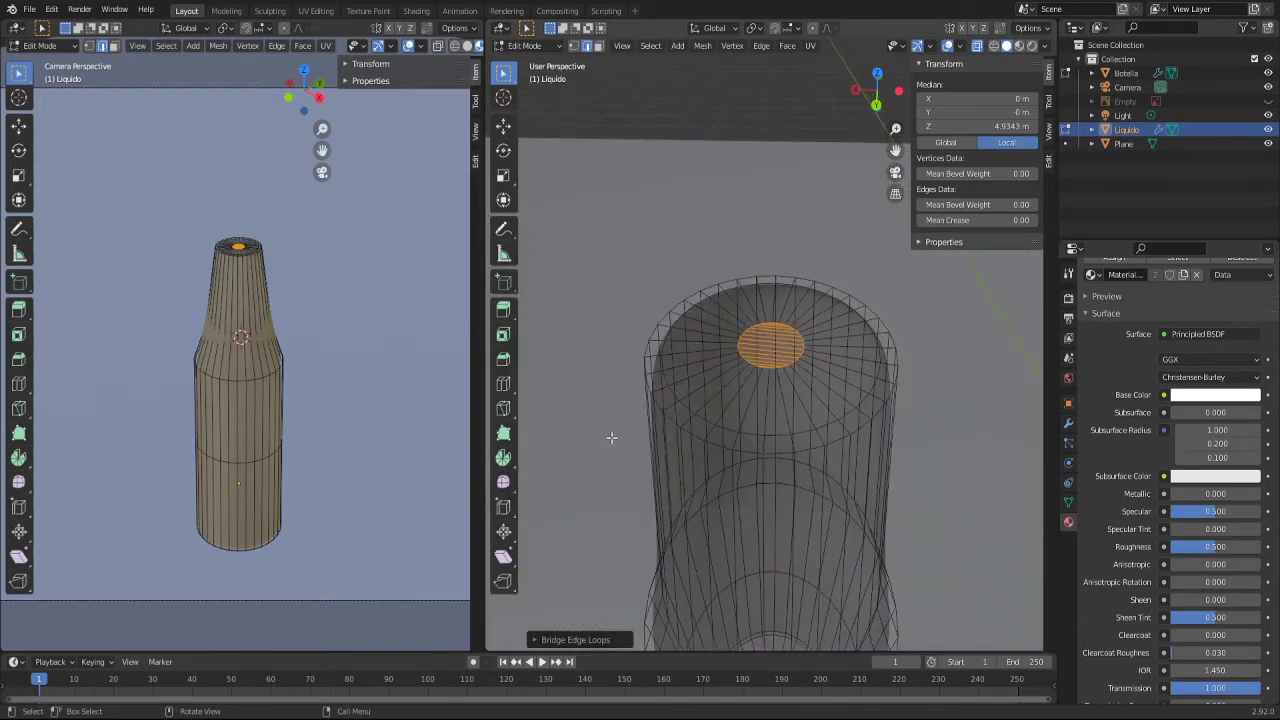
middle_drag(608, 432, 648, 344)
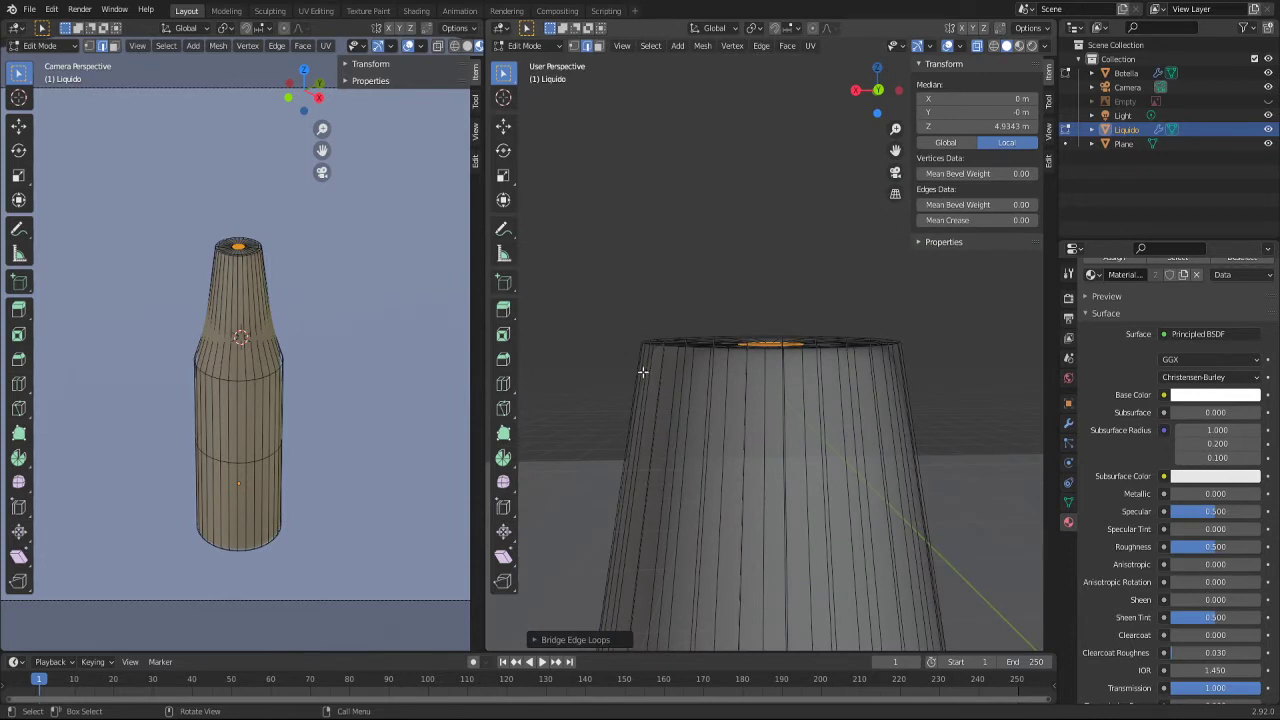
scroll(643, 370, up, 4)
scroll(643, 356, down, 2)
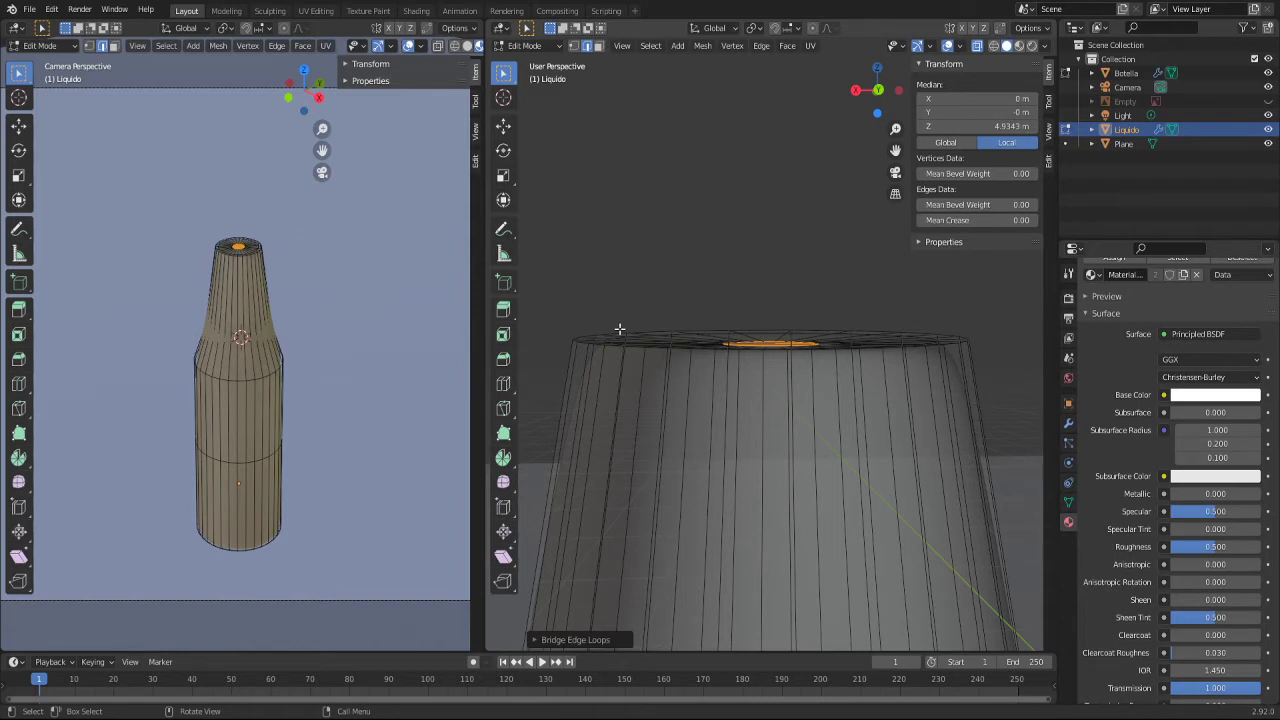
Step: Select the top rim edge loop of Liquido and bevel it with Ctrl+B
alt+click(568, 370)
alt+click(590, 337)
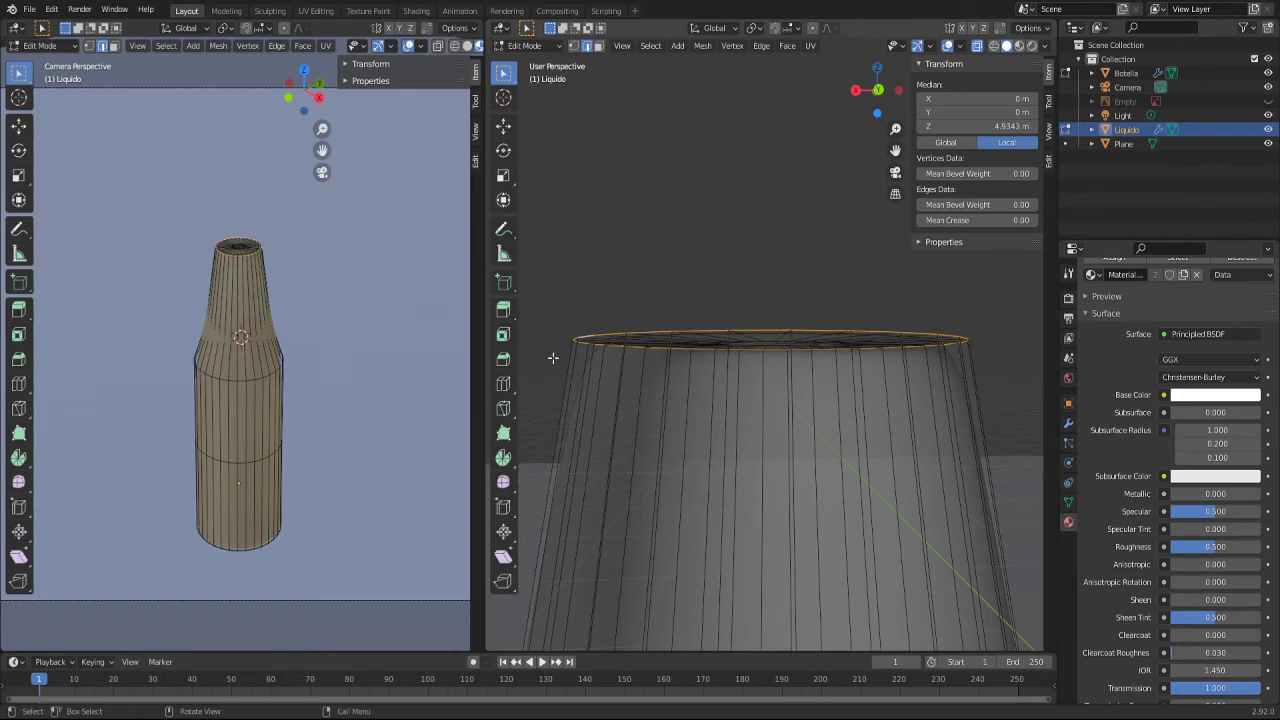
key(ctrl)
key(ctrl+b)
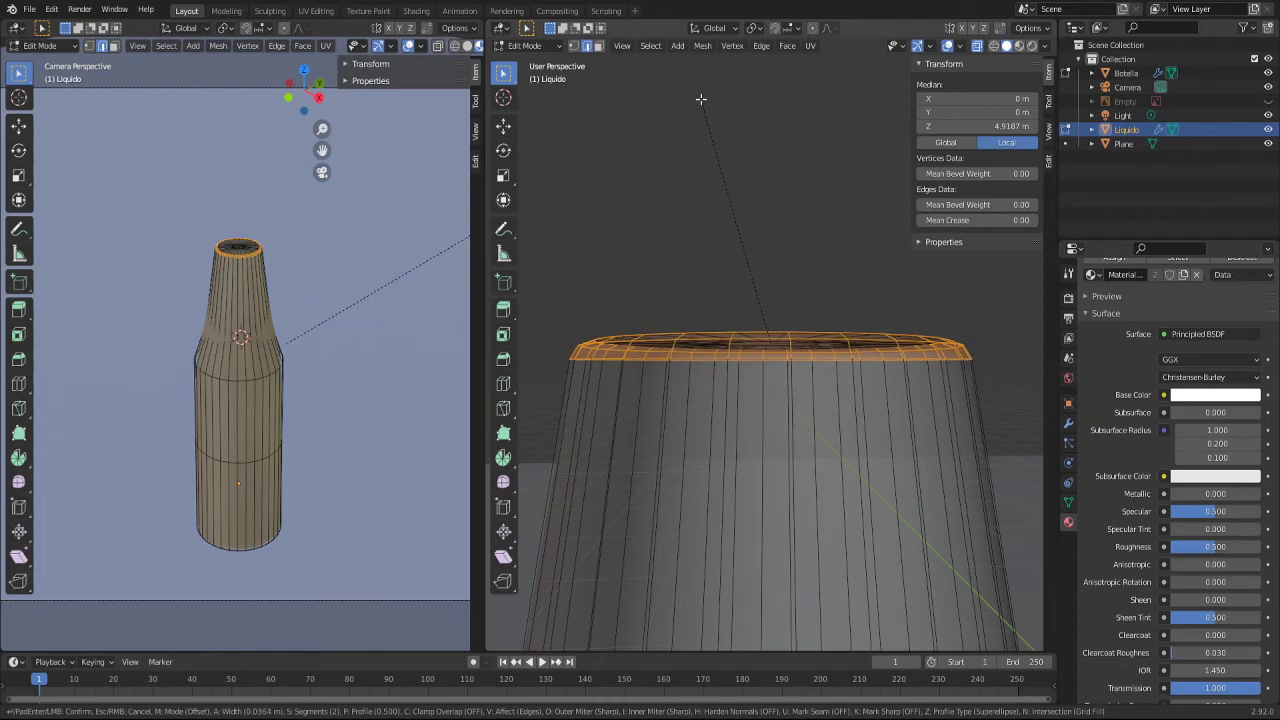
click(701, 102)
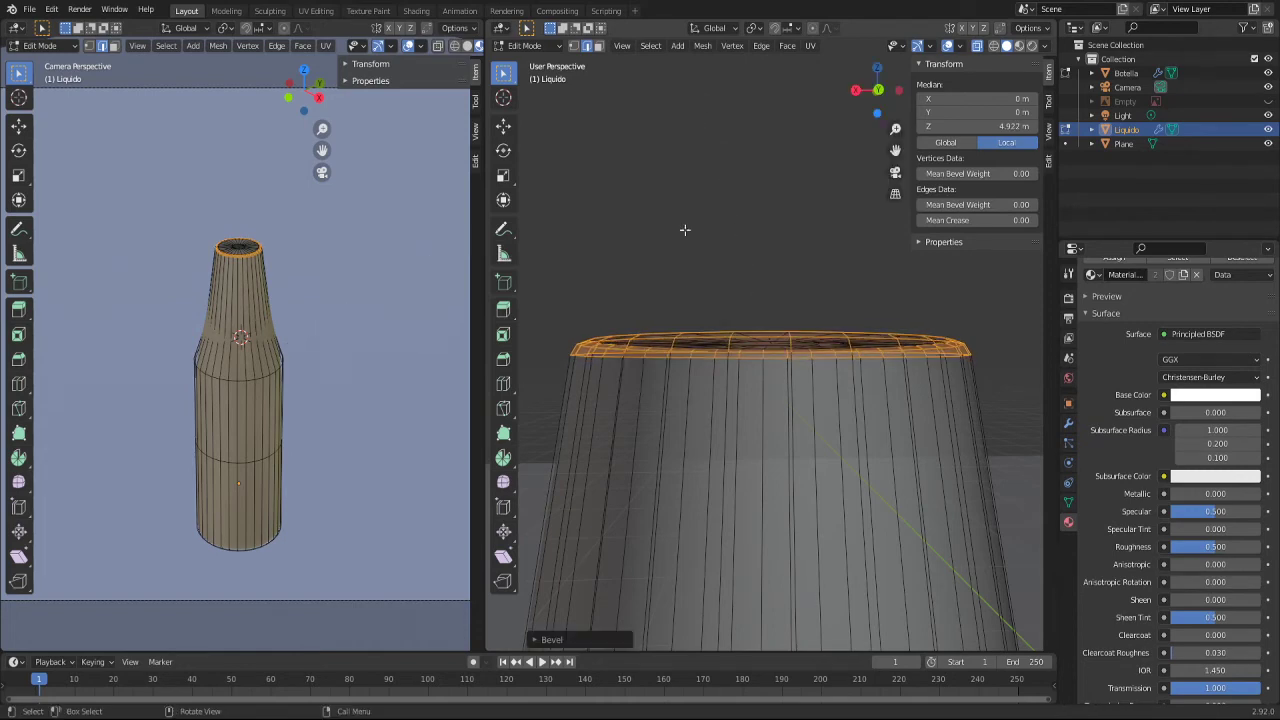
Step: Orbit and zoom around the liquid to inspect the rounded rim
mouse_move(686, 229)
middle_down()
mouse_move(627, 246)
mouse_move(649, 429)
middle_up()
scroll(702, 501, down, 3)
scroll(702, 501, down, 3)
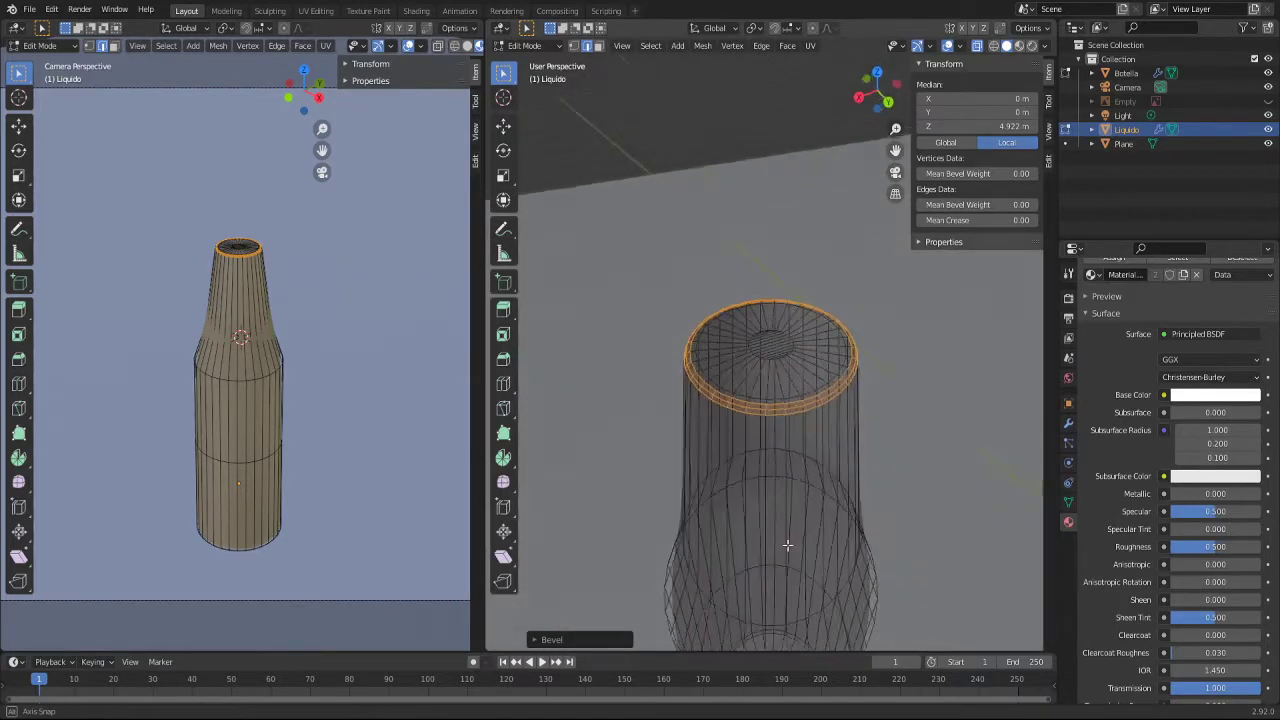
scroll(702, 501, down, 3)
scroll(702, 501, down, 2)
scroll(749, 449, up, 9)
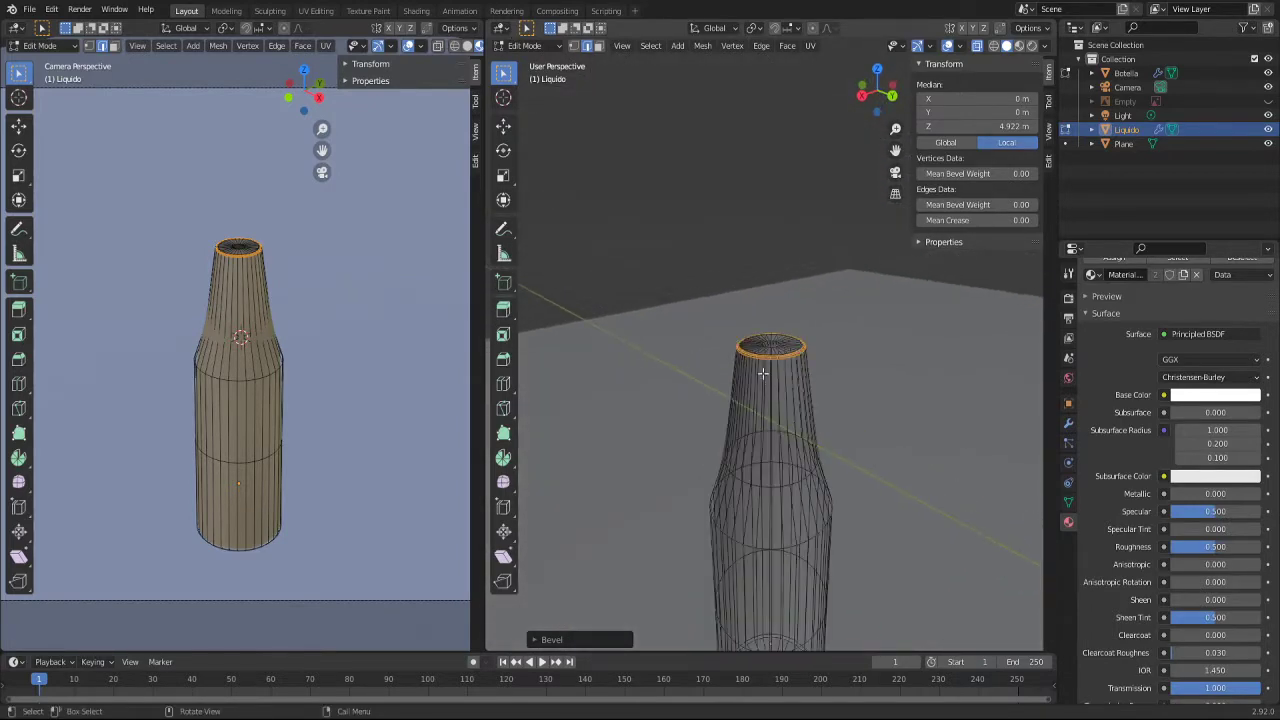
scroll(750, 400, up, 2)
middle_drag(753, 357, 738, 366)
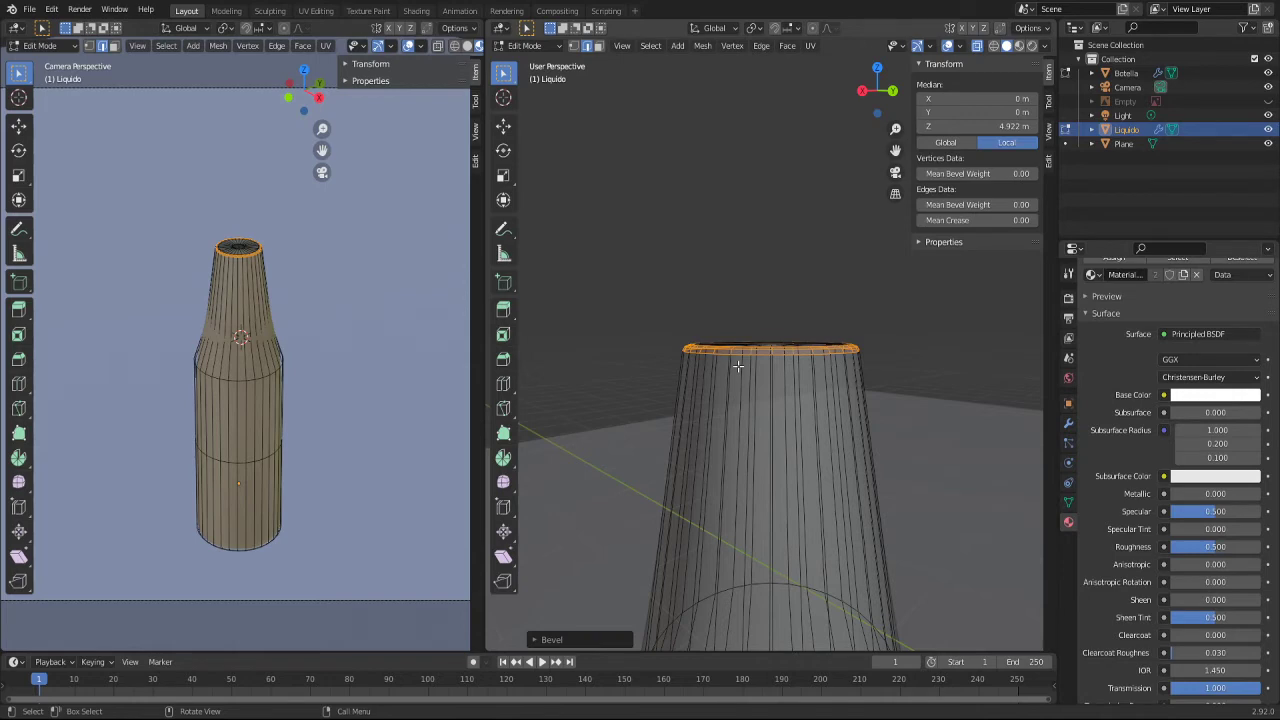
scroll(737, 367, up, 3)
Step: Select the outer edge loop of the liquid's top surface
scroll(766, 320, up, 2)
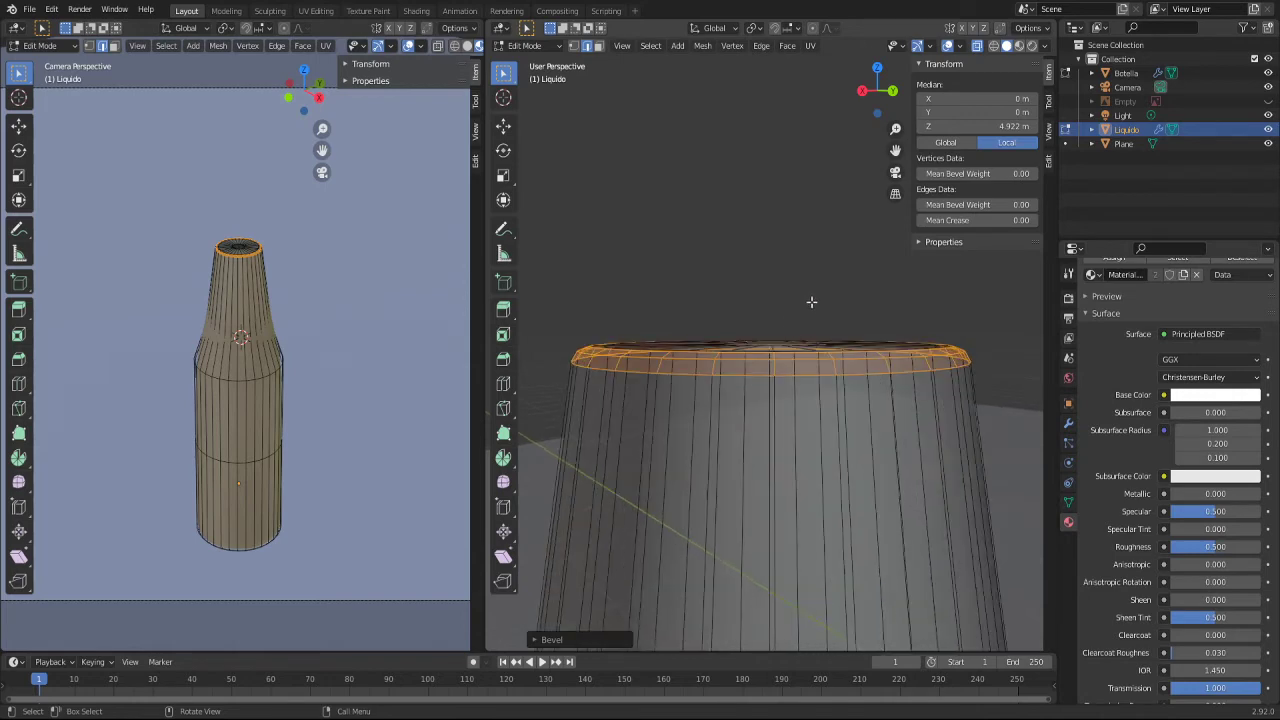
middle_drag(814, 300, 862, 523)
key(alt+a)
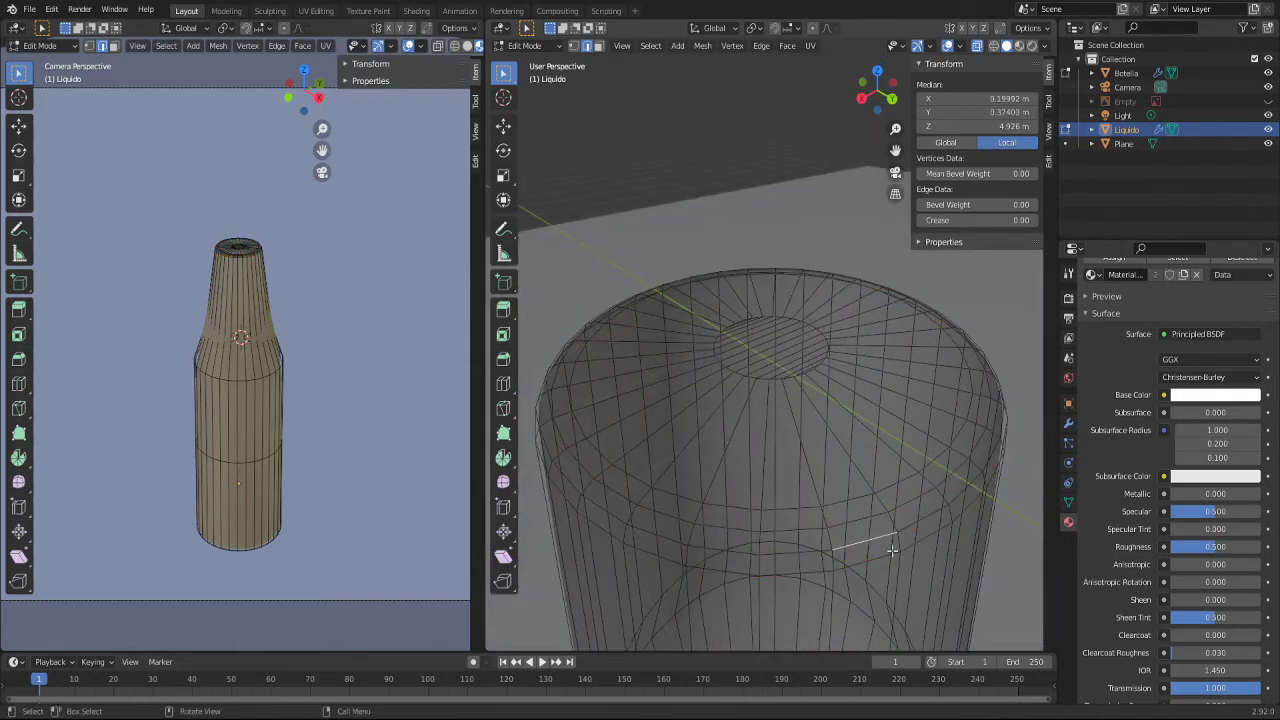
alt+click(869, 541)
key(alt+a)
alt+click(858, 540)
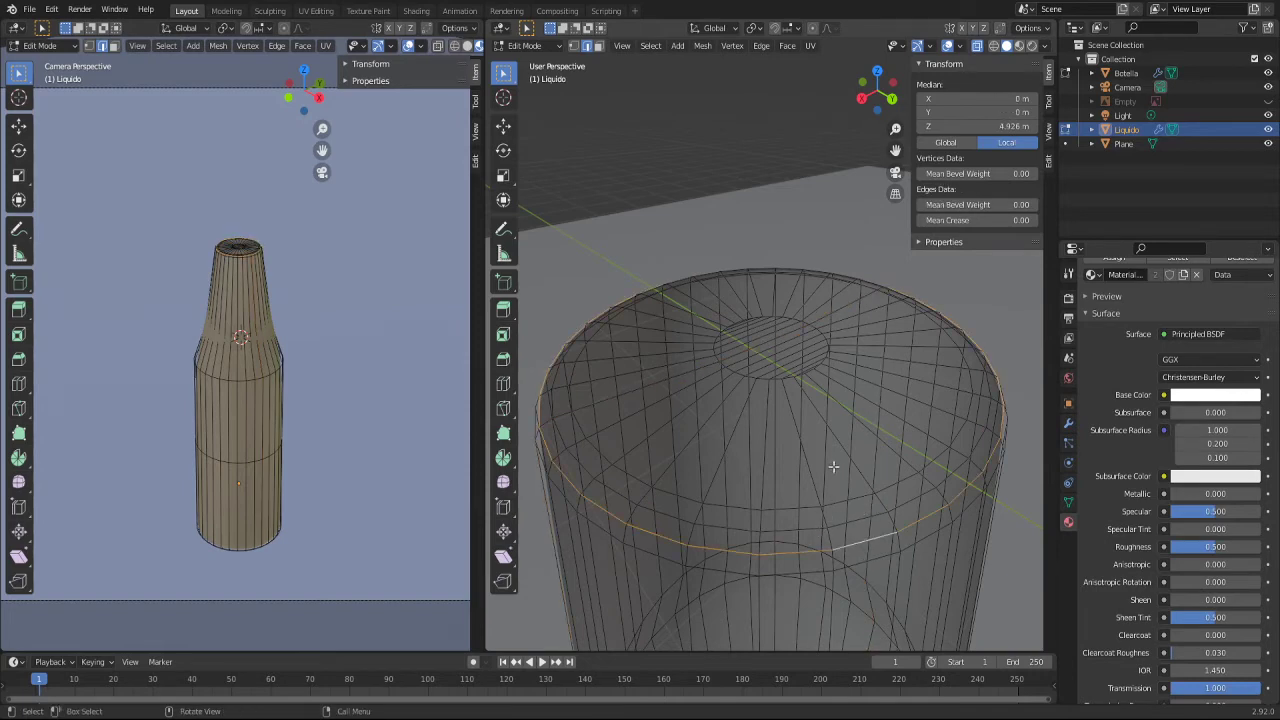
middle_drag(695, 468, 712, 425)
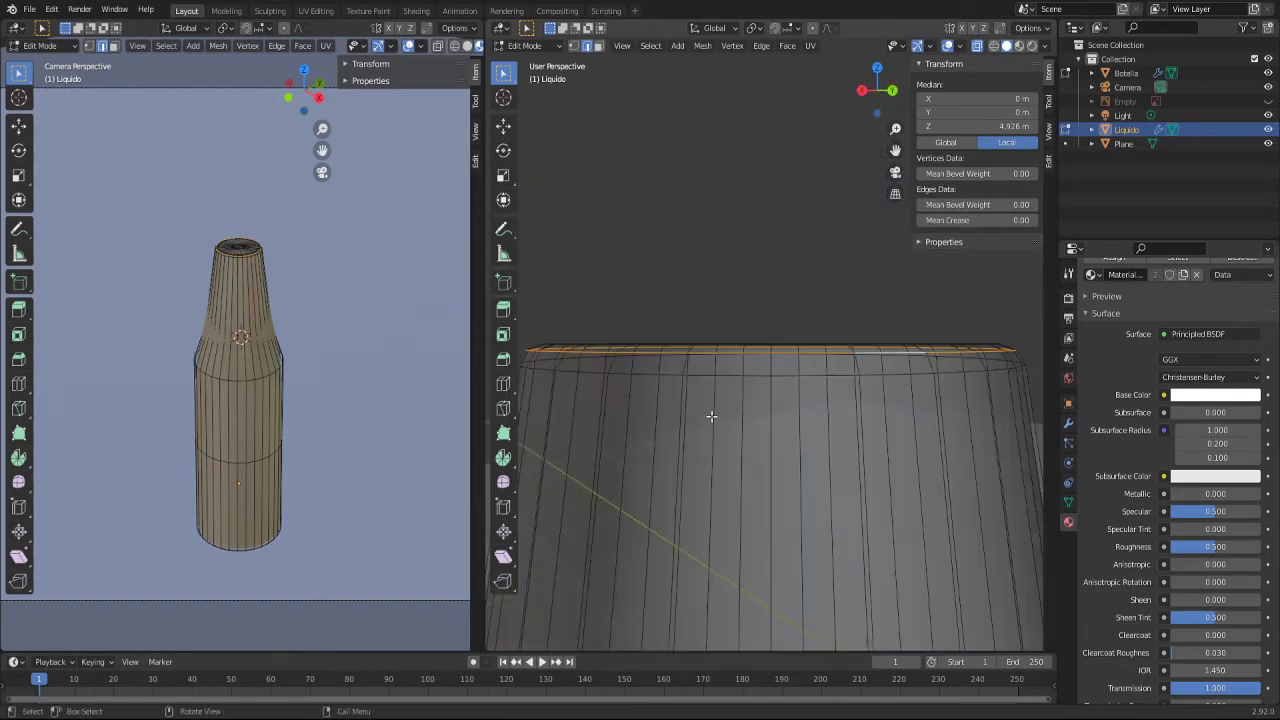
Step: Raise the loop about 0.02 m along Z to median 4.9828 m and turn off X-ray
key(g)
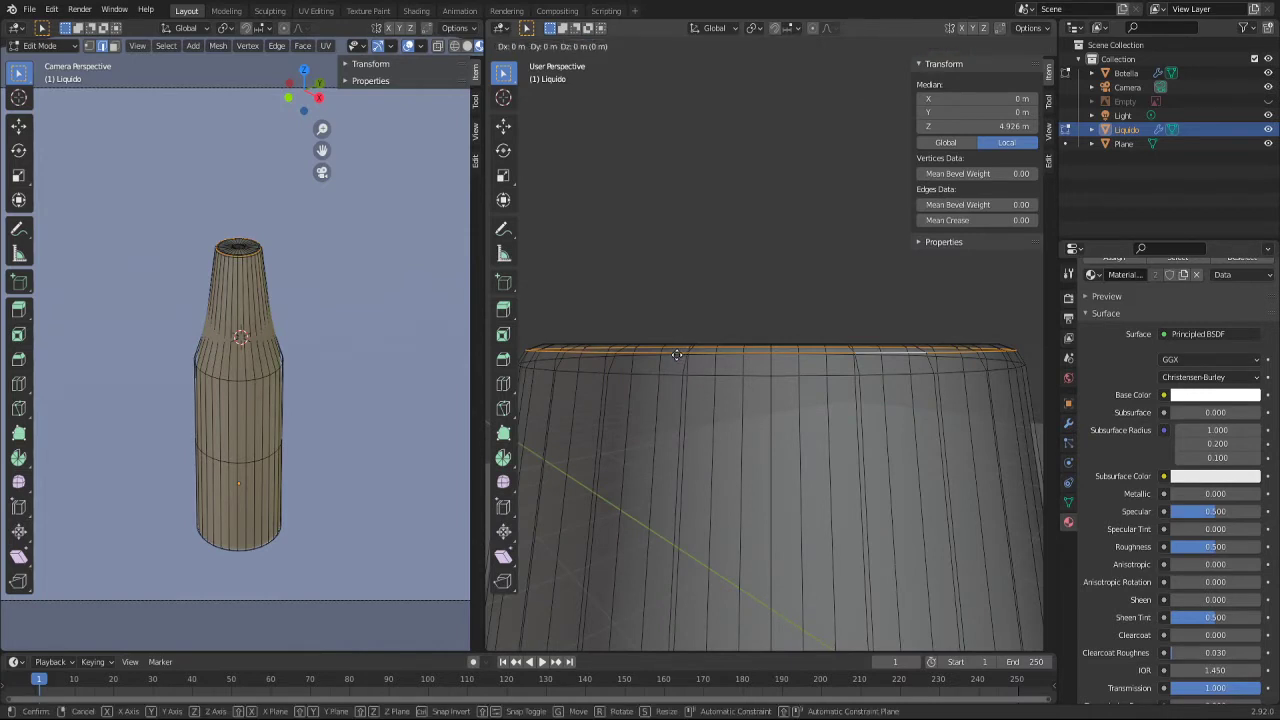
key(z)
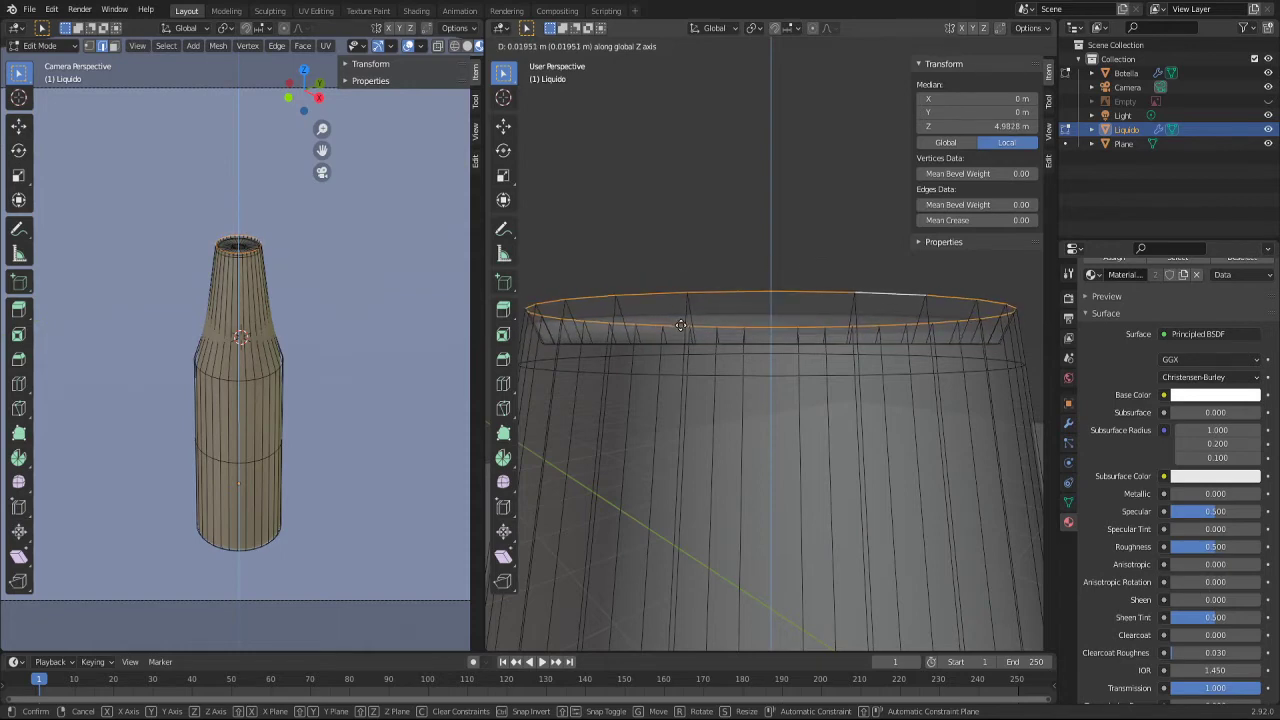
click(680, 329)
mouse_move(680, 329)
middle_down()
mouse_move(678, 352)
mouse_move(644, 357)
middle_up()
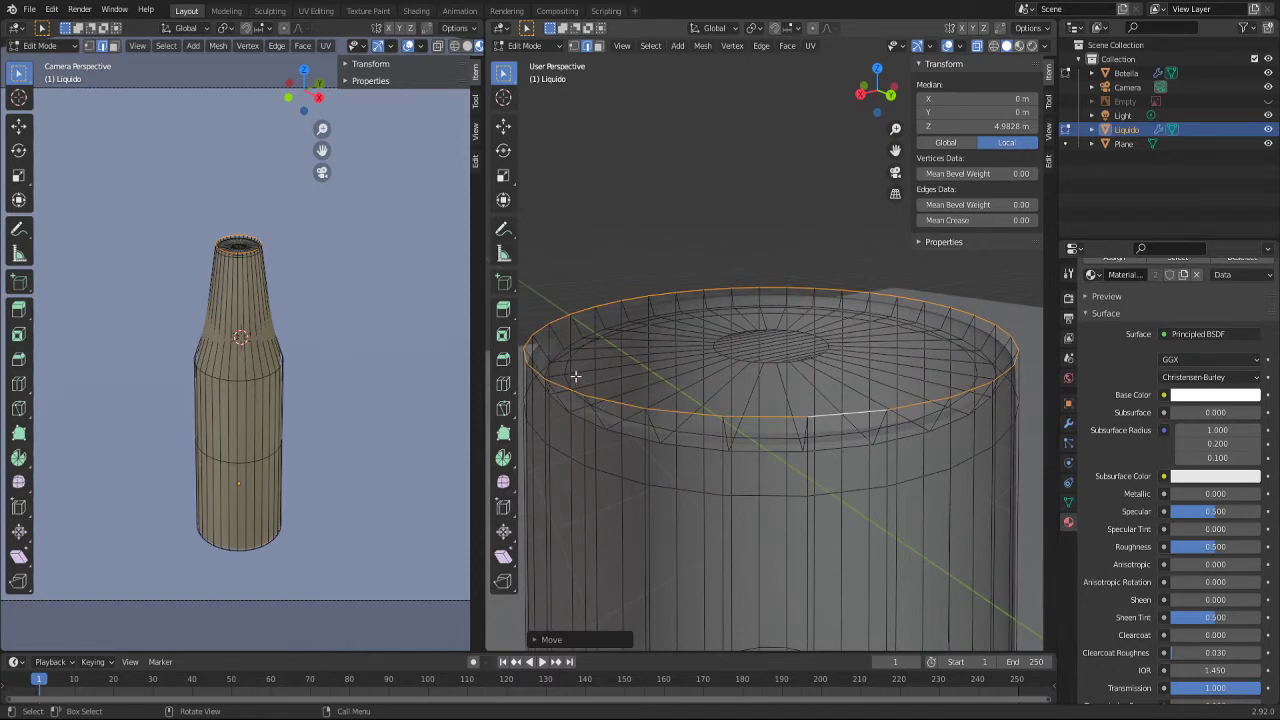
key(alt+z)
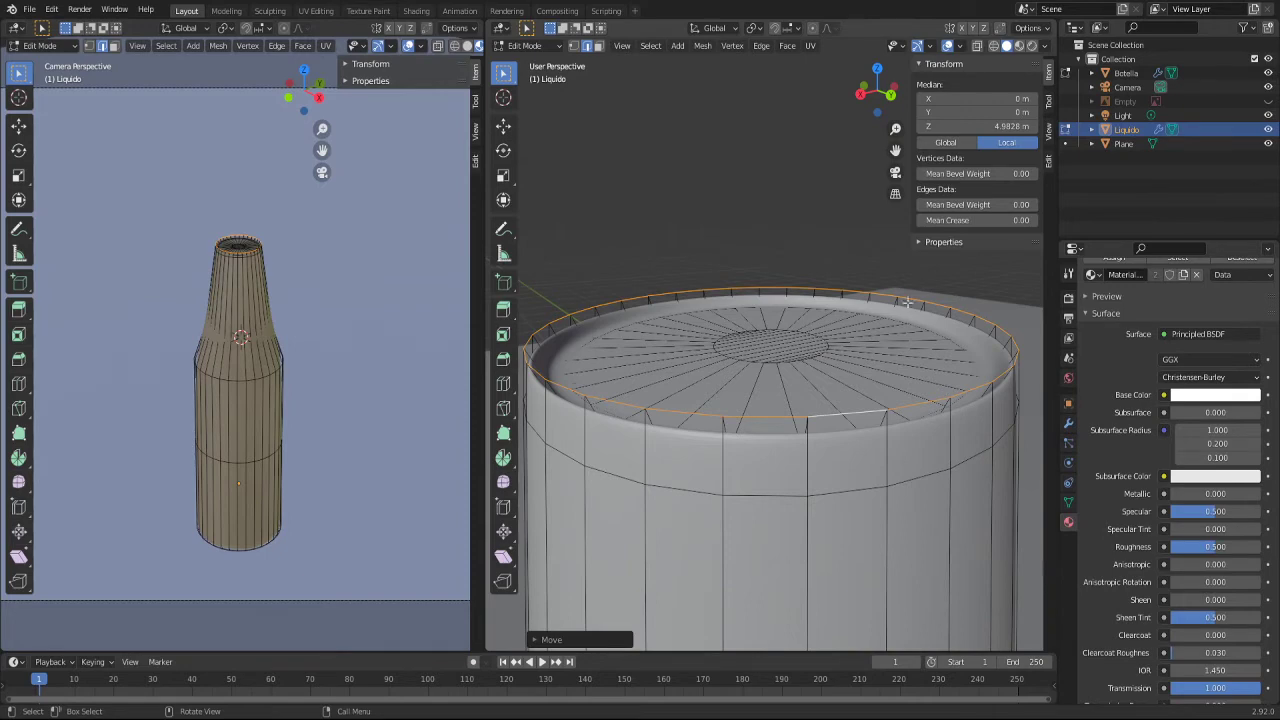
scroll(657, 427, down, 6)
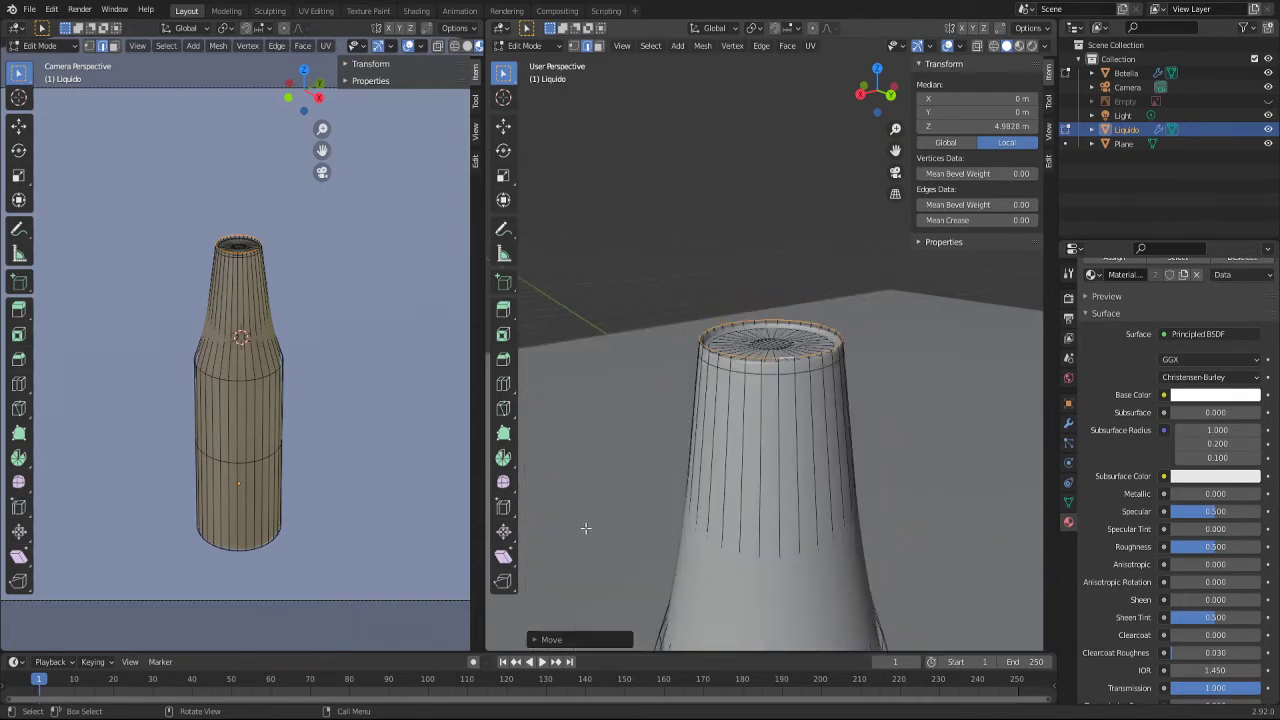
Step: Orbit and zoom around the liquid to check its top cap and body
mouse_move(586, 529)
middle_down()
mouse_move(603, 612)
mouse_move(617, 602)
middle_up()
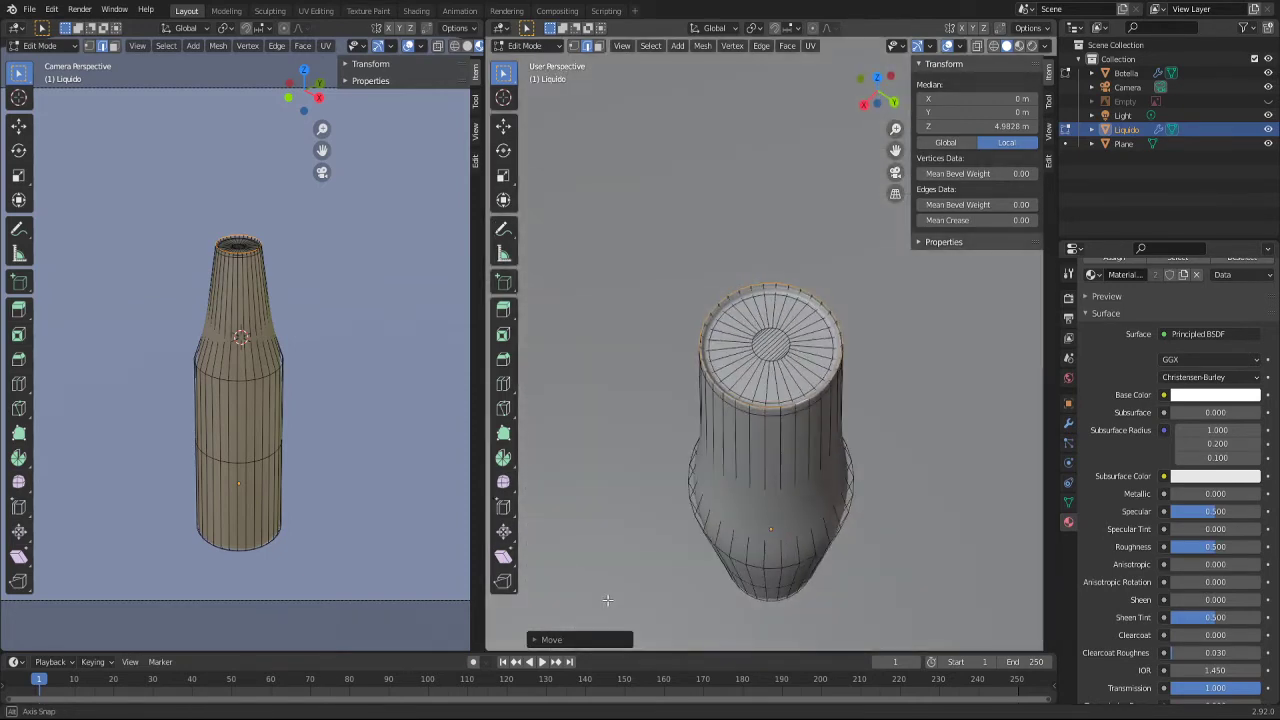
scroll(613, 502, down, 4)
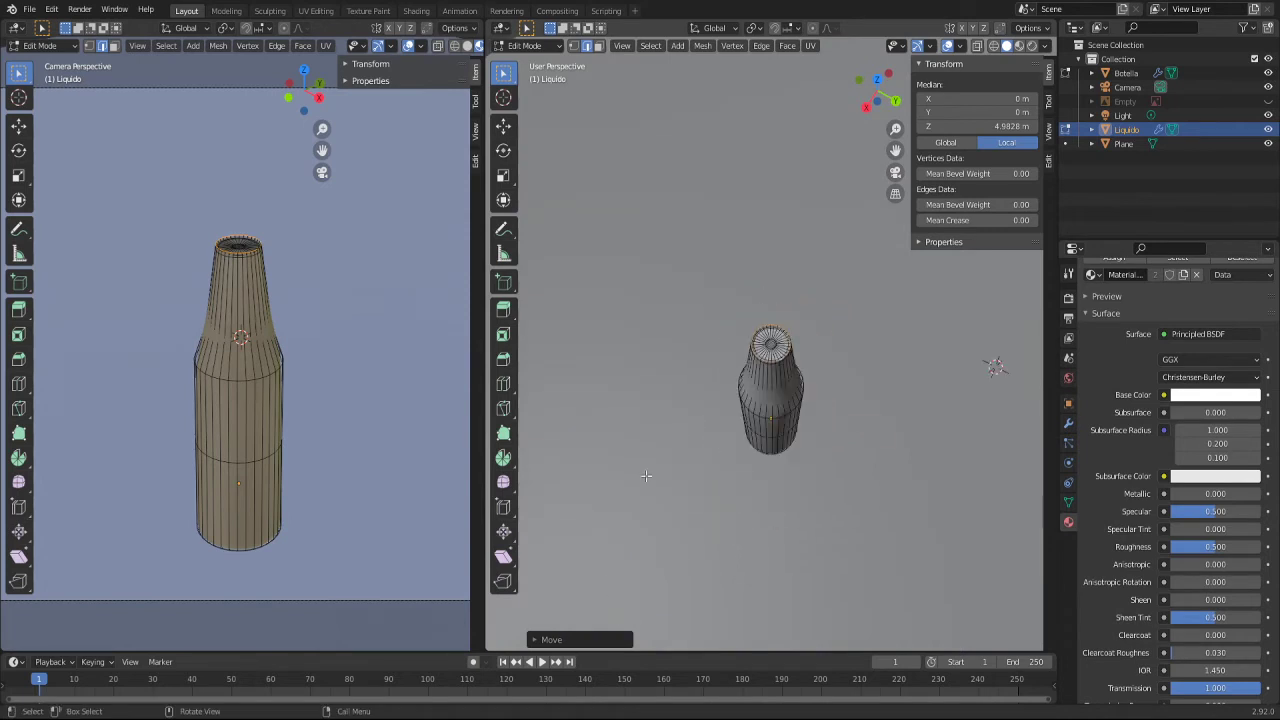
mouse_move(613, 502)
middle_down()
mouse_move(745, 541)
mouse_move(763, 443)
middle_up()
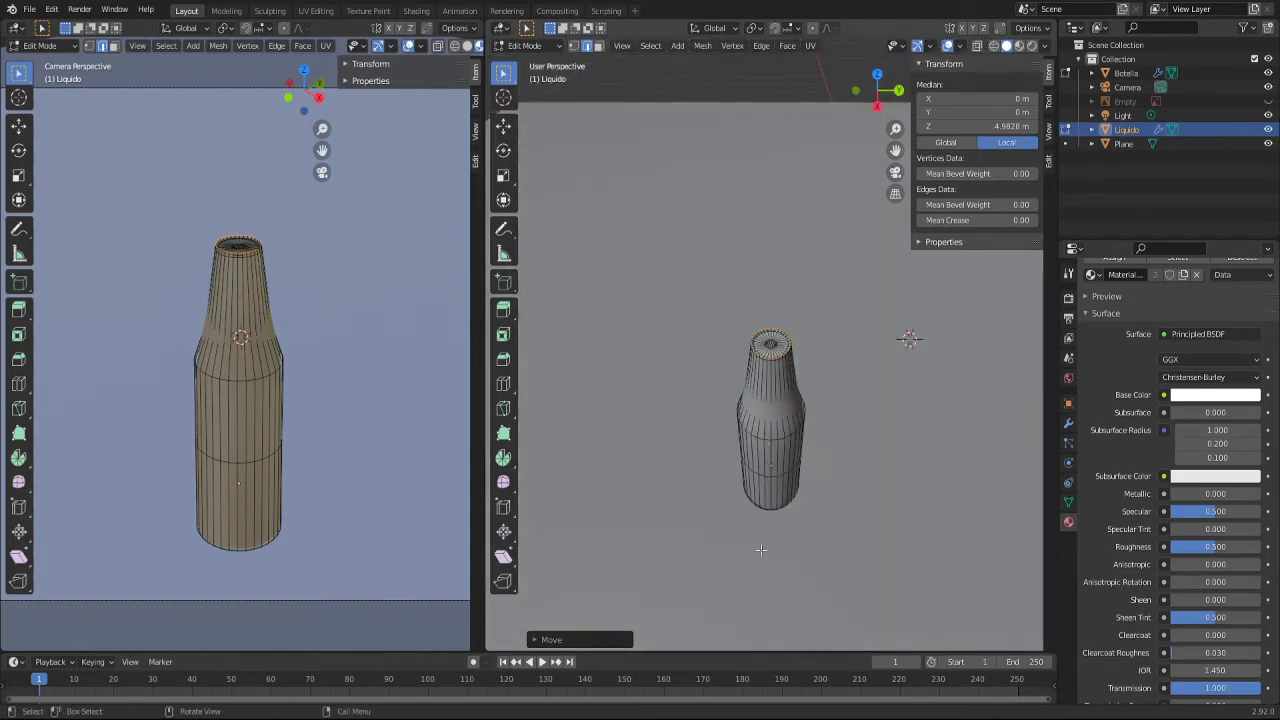
scroll(762, 582, up, 3)
scroll(790, 570, up, 2)
middle_drag(815, 522, 735, 433)
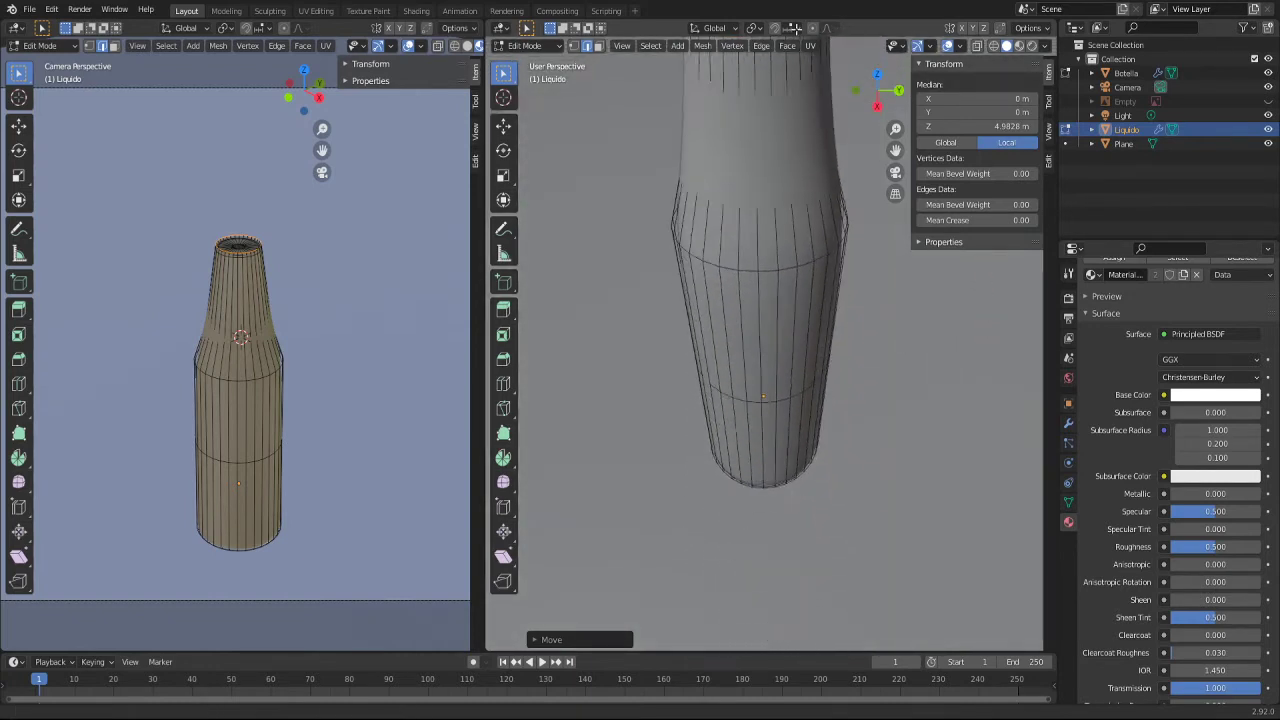
scroll(755, 448, down, 3)
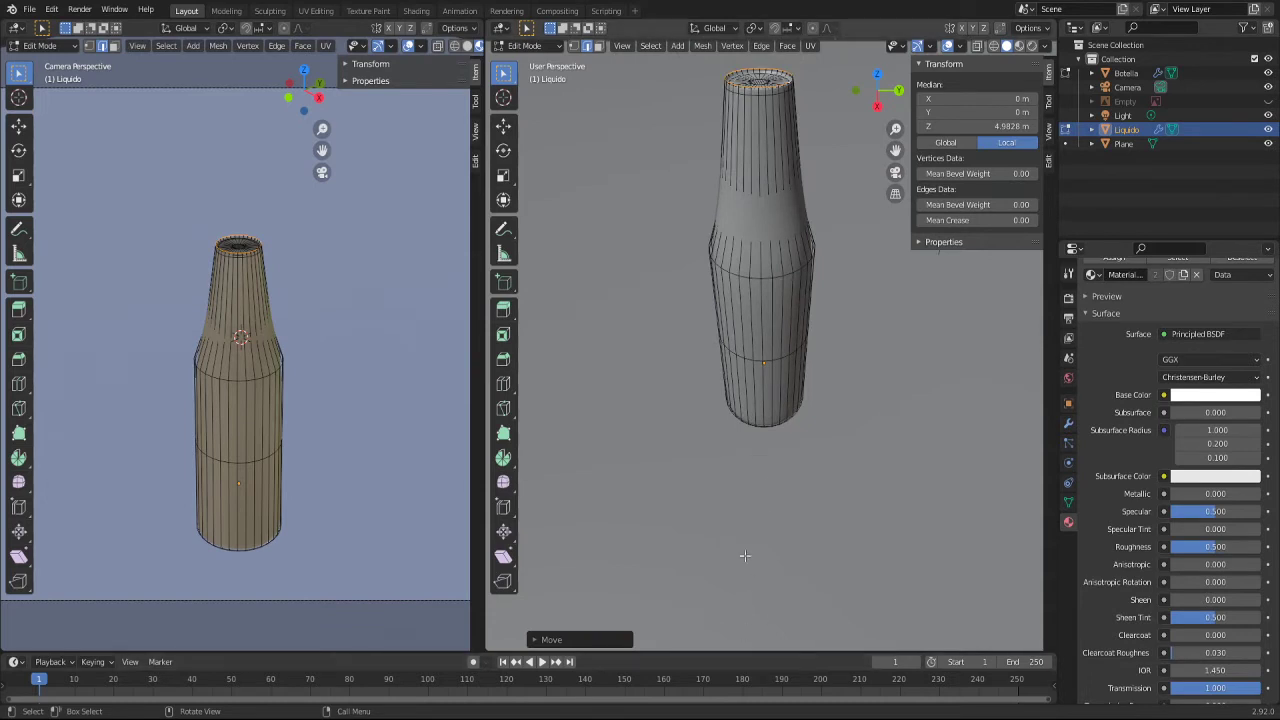
Step: Switch to Right Orthographic view and zoom in on the liquid
alt+middle_drag(740, 523, 735, 483)
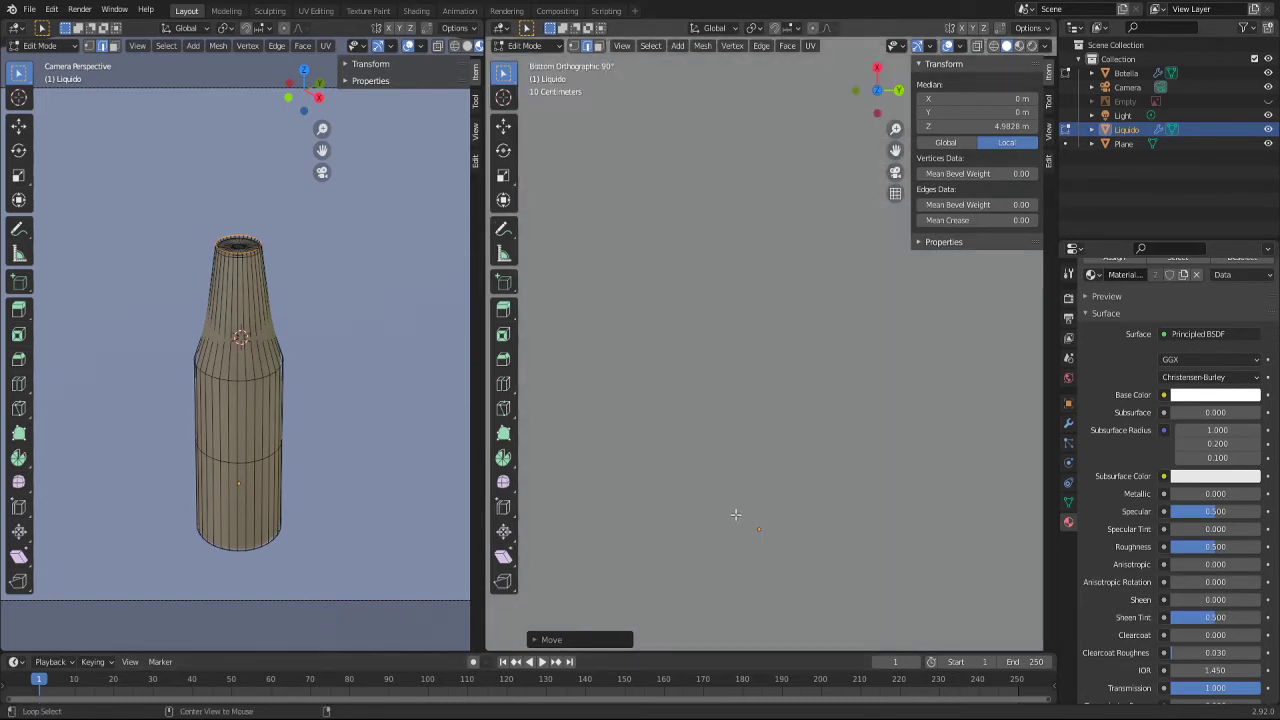
scroll(745, 470, down, 3)
scroll(755, 455, down, 2)
alt+middle_drag(766, 456, 771, 346)
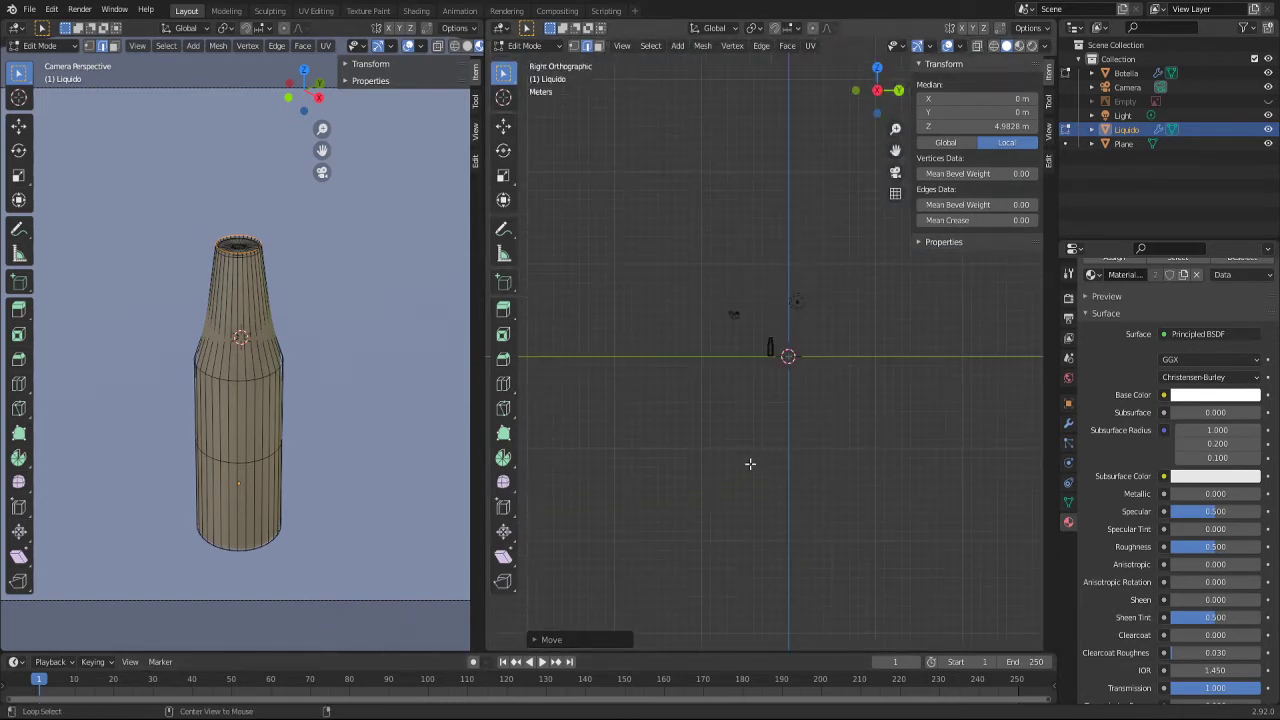
scroll(771, 346, up, 5)
scroll(790, 348, up, 5)
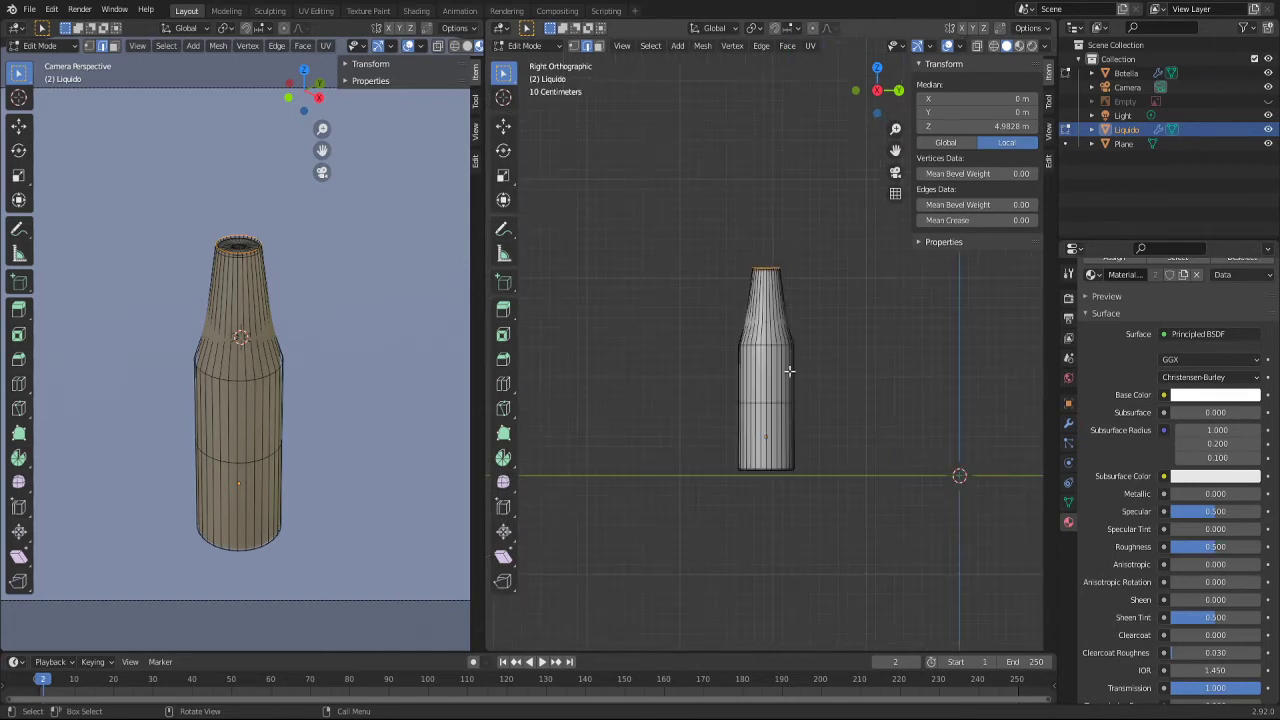
Step: Return to Object Mode and select the bottle Botella
key(Tab)
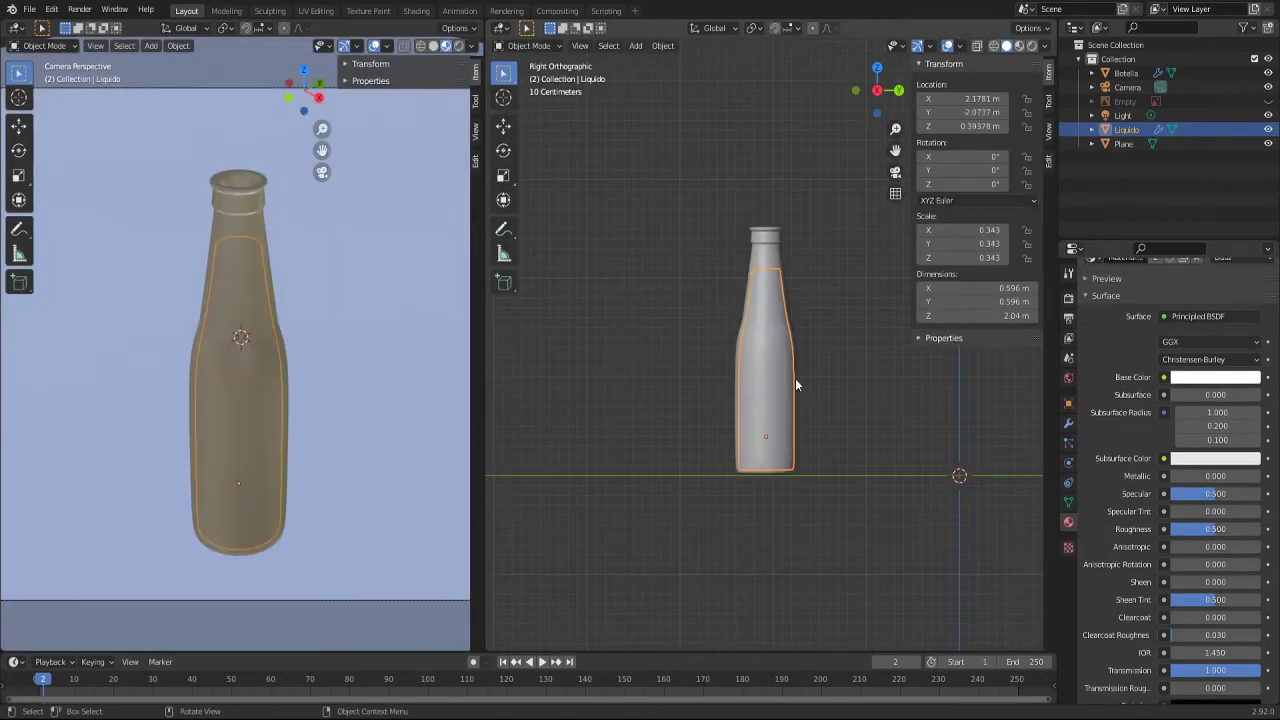
click(682, 272)
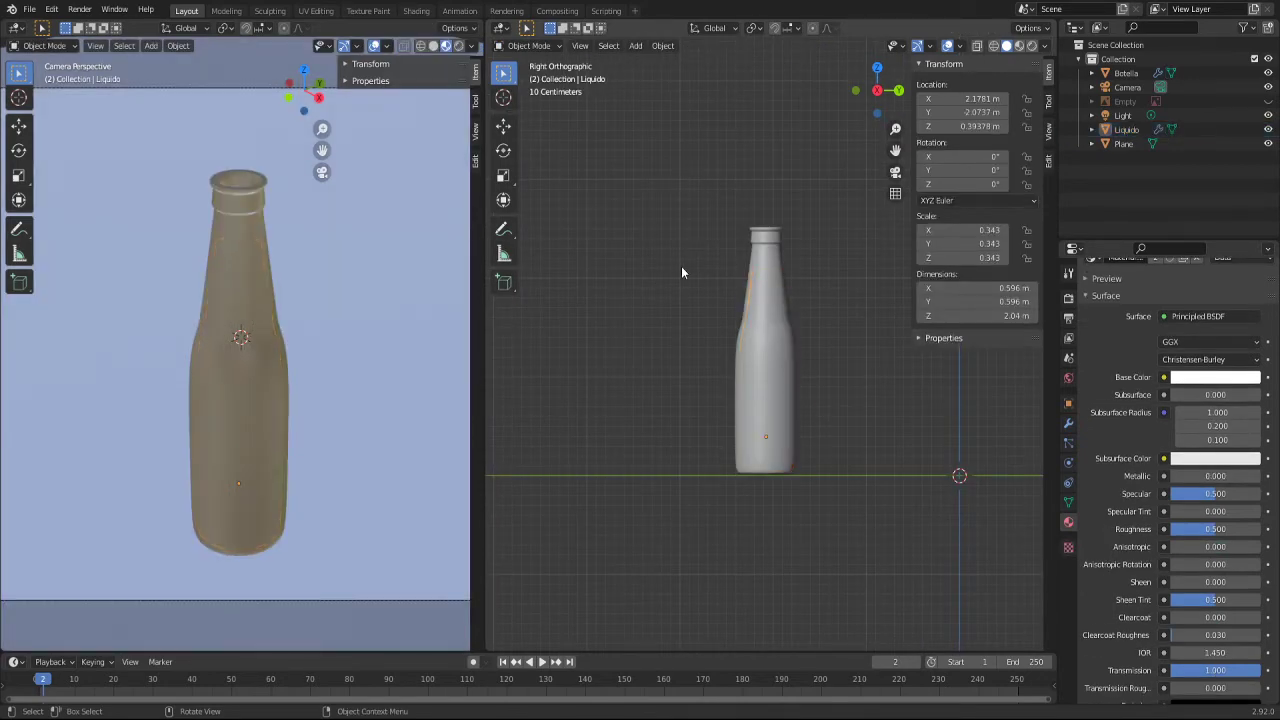
click(767, 254)
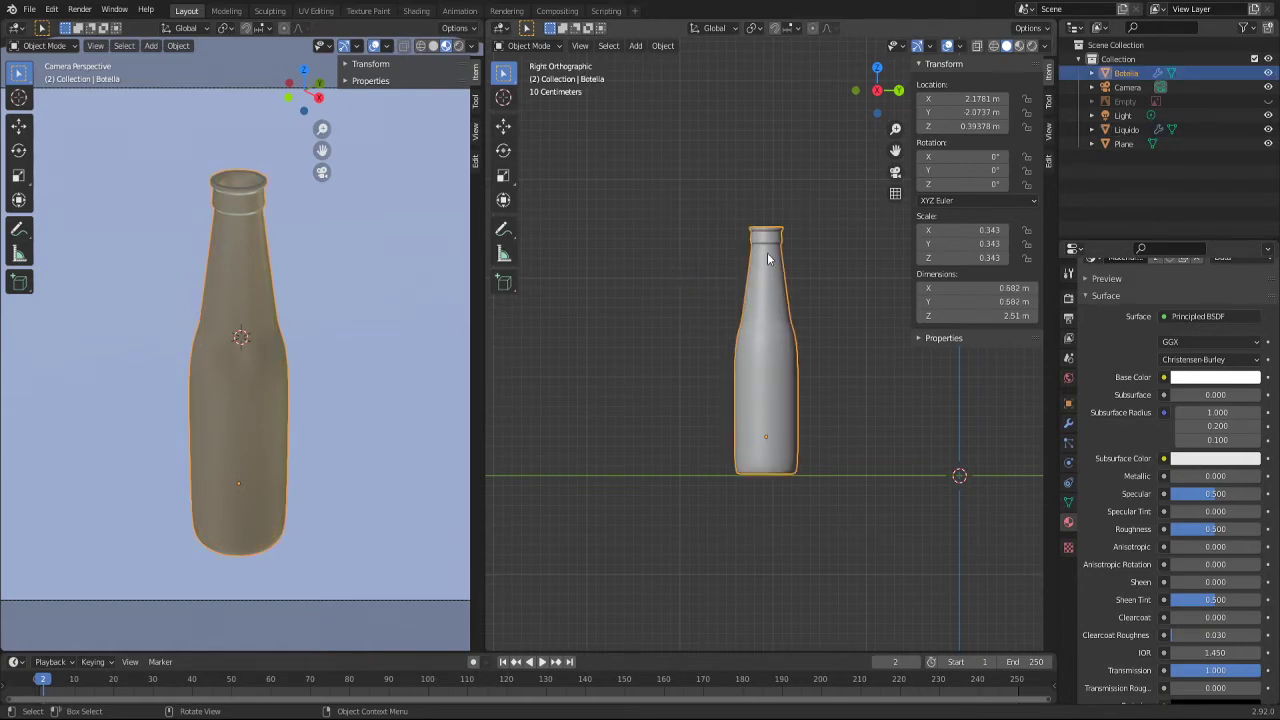
key(Tab)
key(Tab)
scroll(680, 302, down, 5)
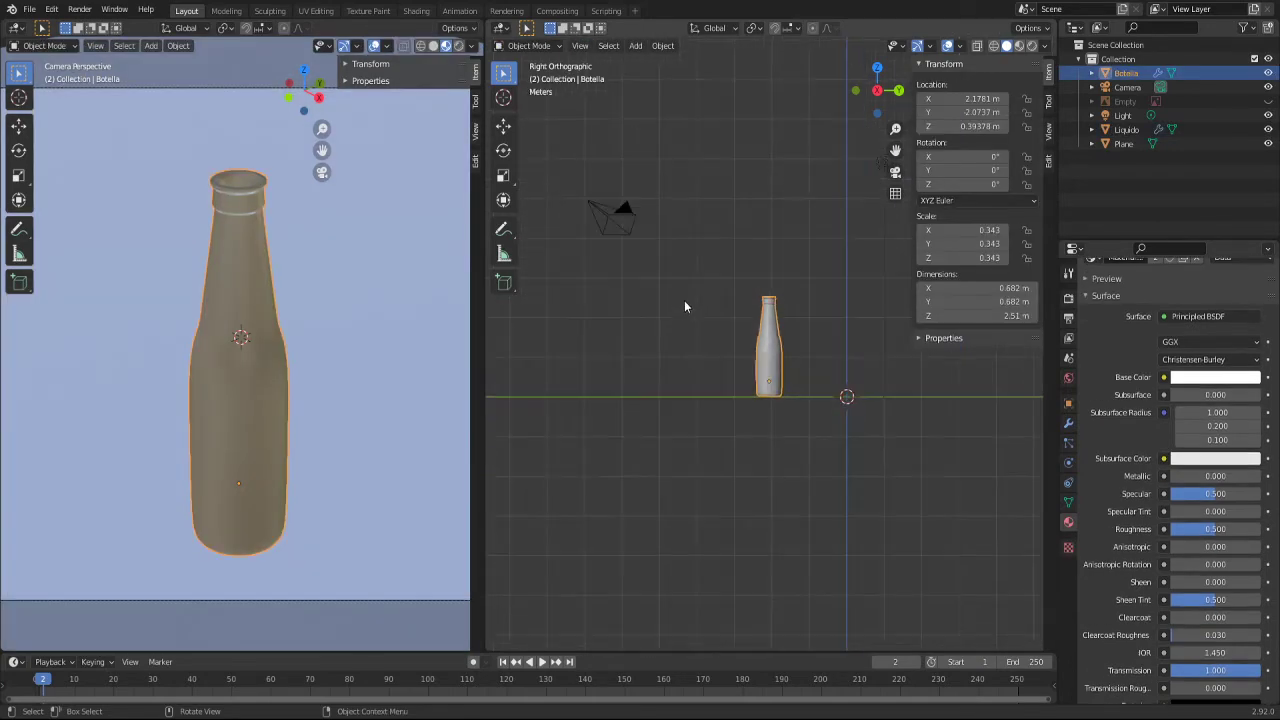
mouse_move(684, 300)
middle_down()
mouse_move(664, 334)
mouse_move(684, 338)
middle_up()
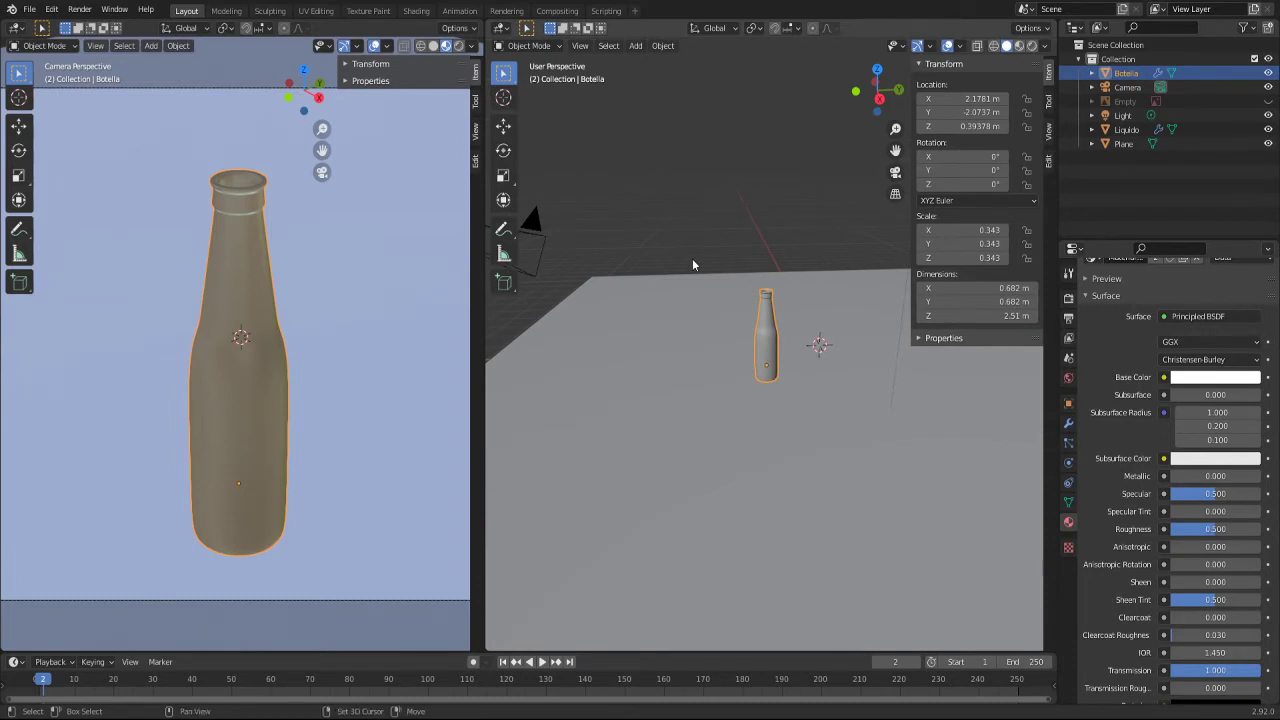
Step: Reveal all hidden objects with Alt+H and select the reference image Empty
key(shift+h)
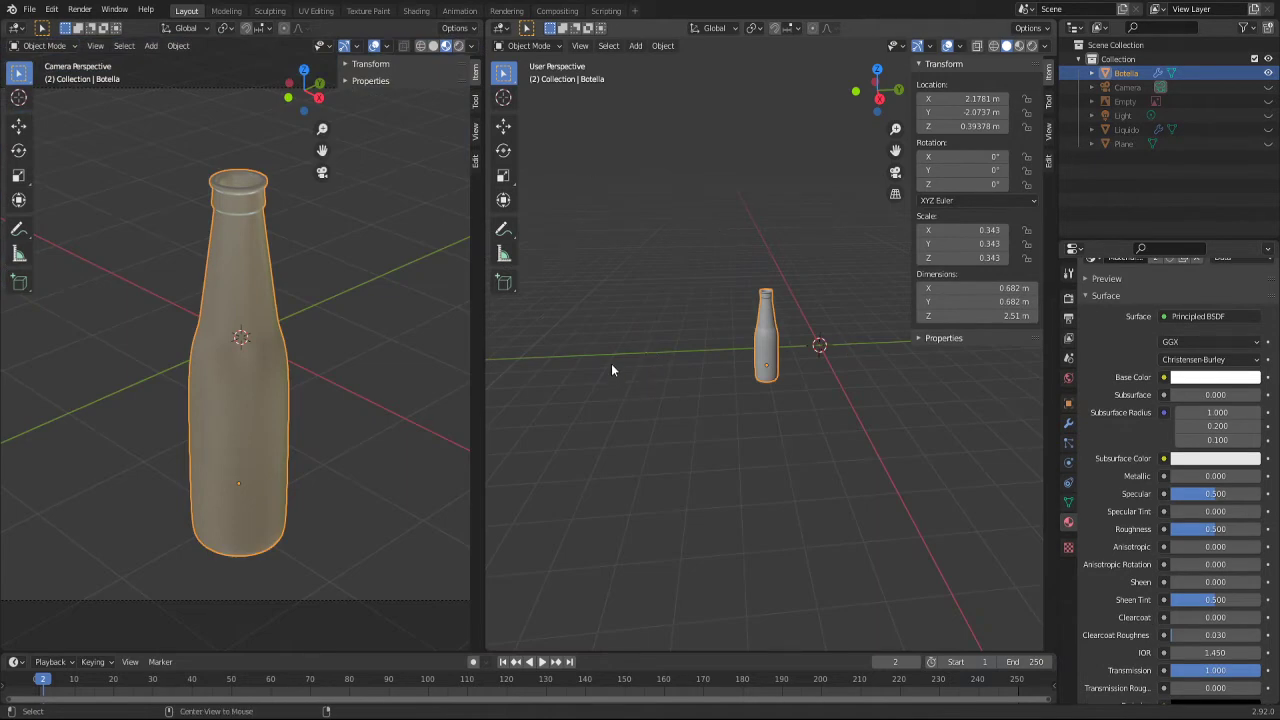
key(alt+h)
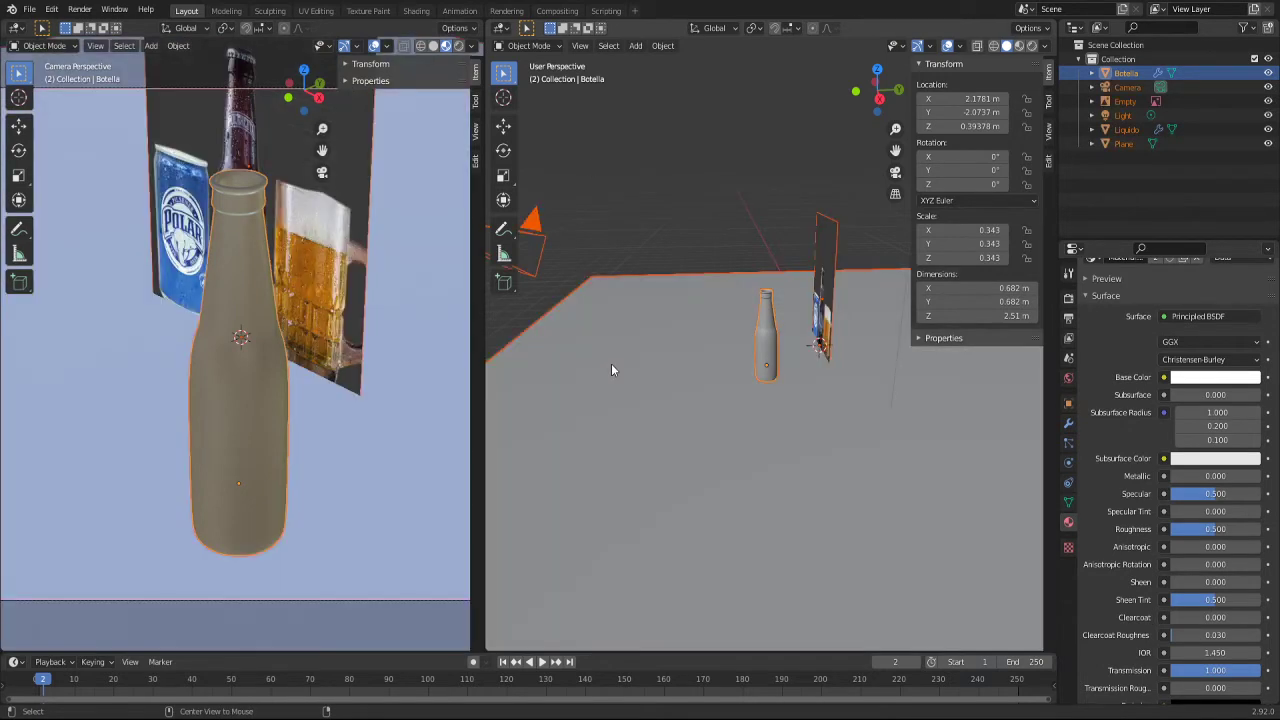
click(826, 262)
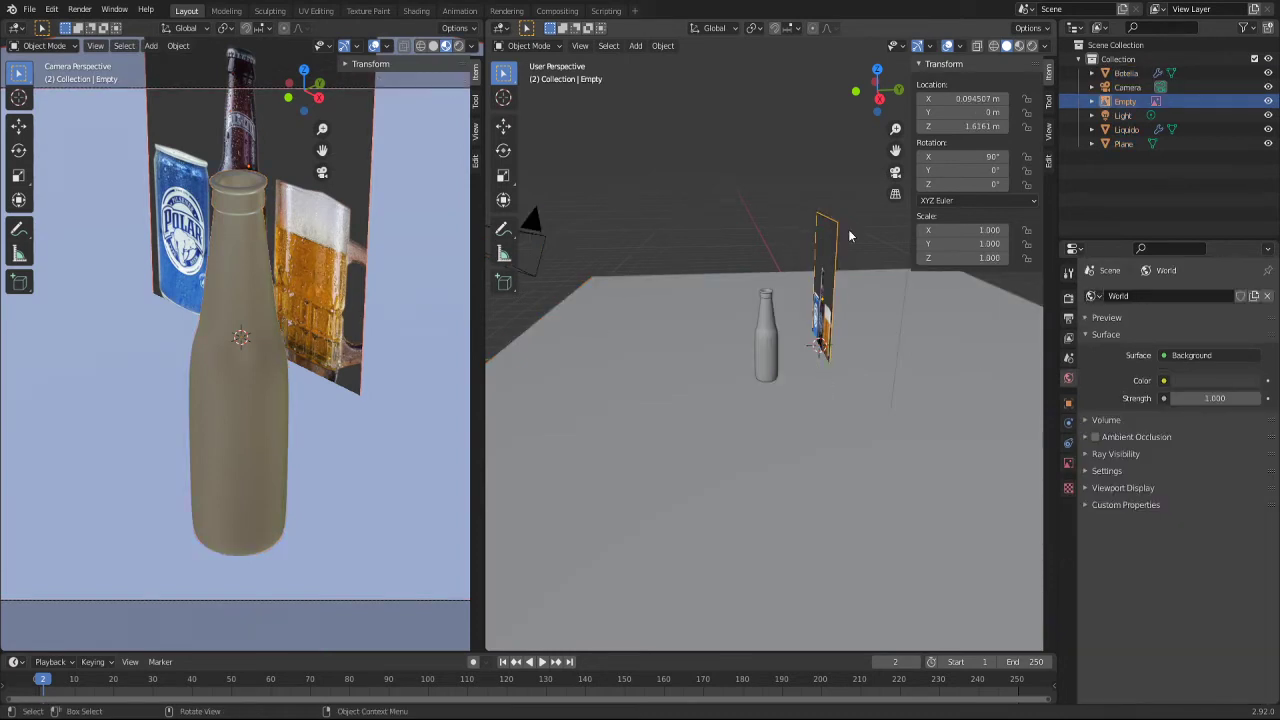
Step: Hide the reference image Empty with its eye icon and select Liquido
click(1268, 101)
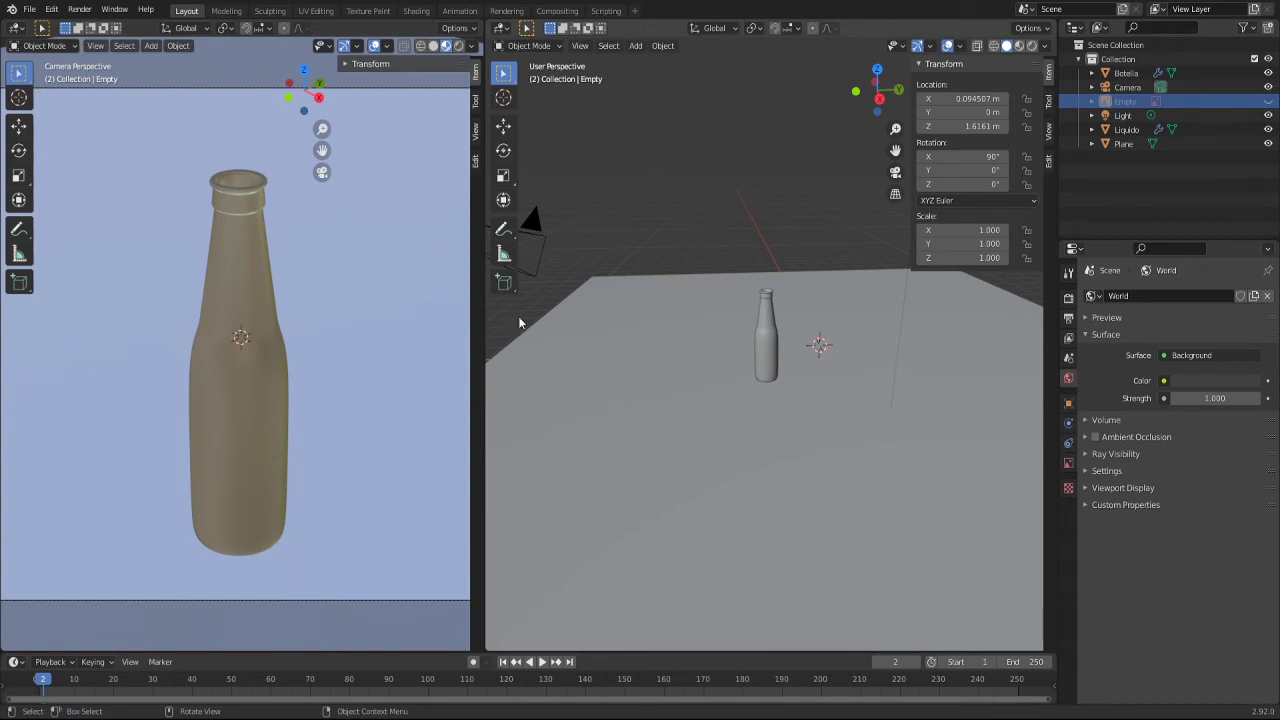
click(1120, 129)
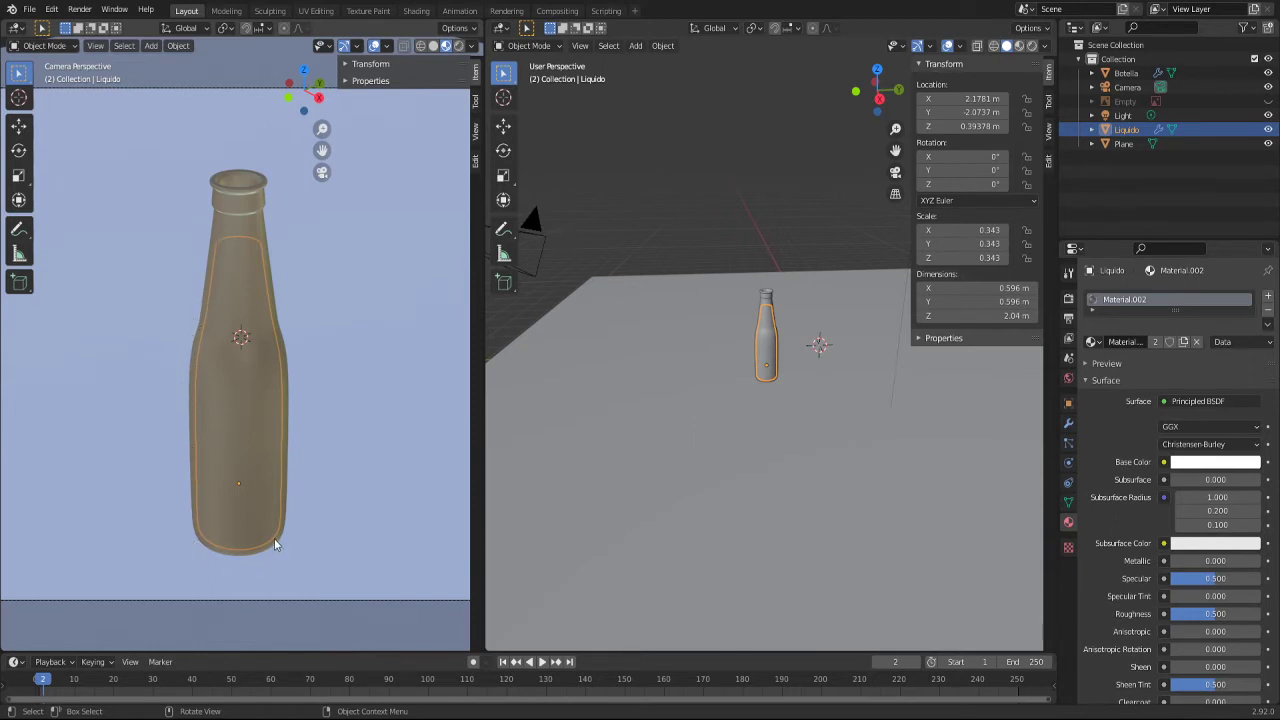
Step: Make Botella active, view its neck and turn on X-ray
click(760, 302)
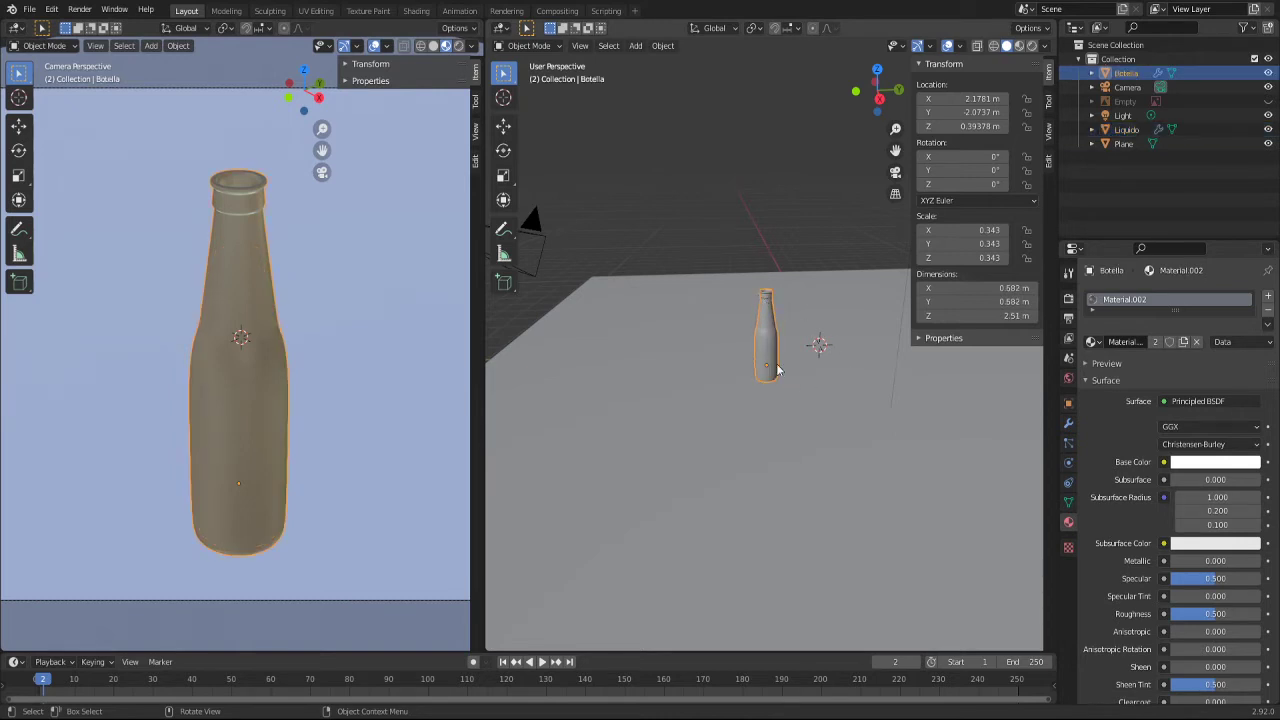
scroll(777, 325, up, 3)
scroll(777, 318, up, 3)
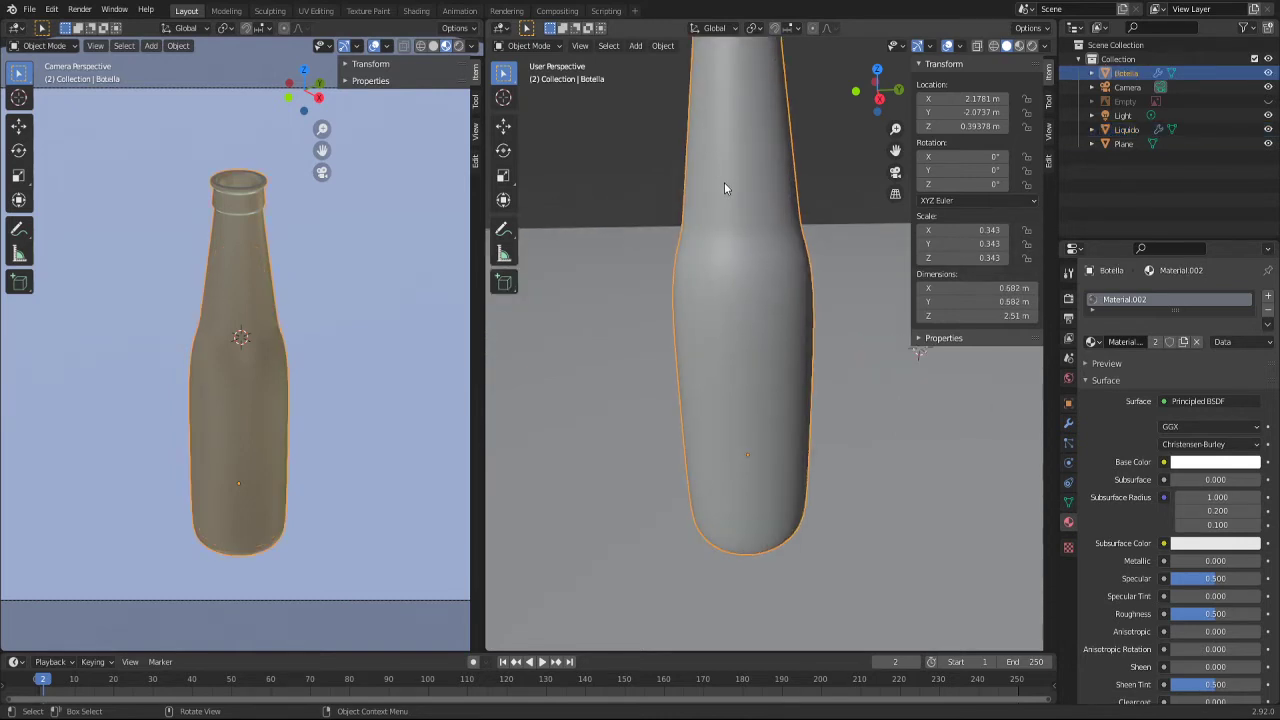
middle_drag(724, 182, 729, 165)
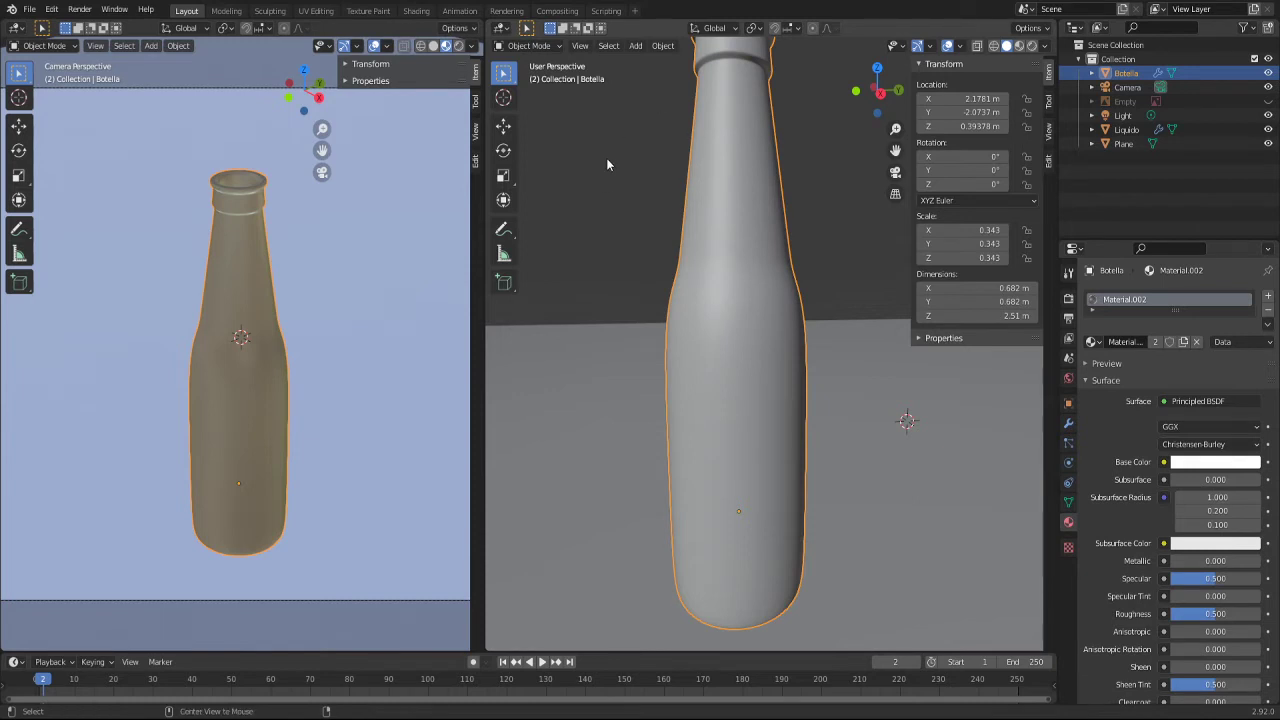
key(alt+z)
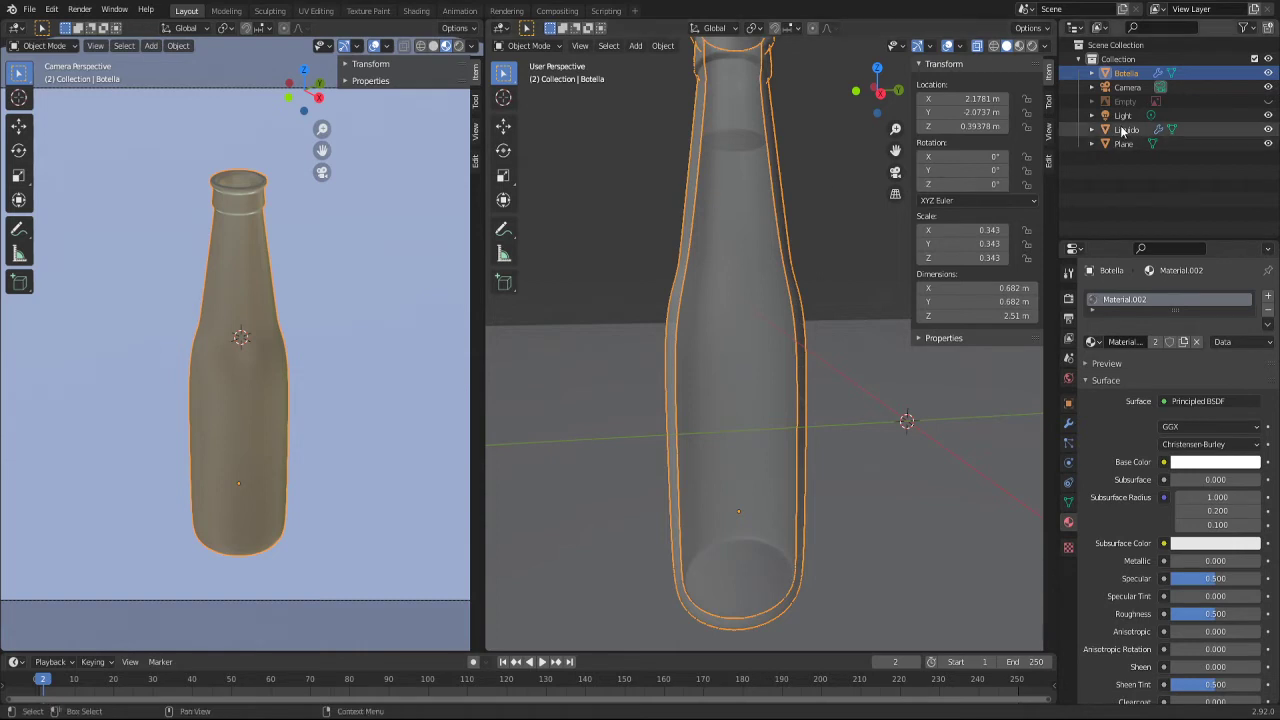
Step: Select Liquido and scale it up to 0.357
click(1126, 130)
middle_drag(849, 286, 837, 386)
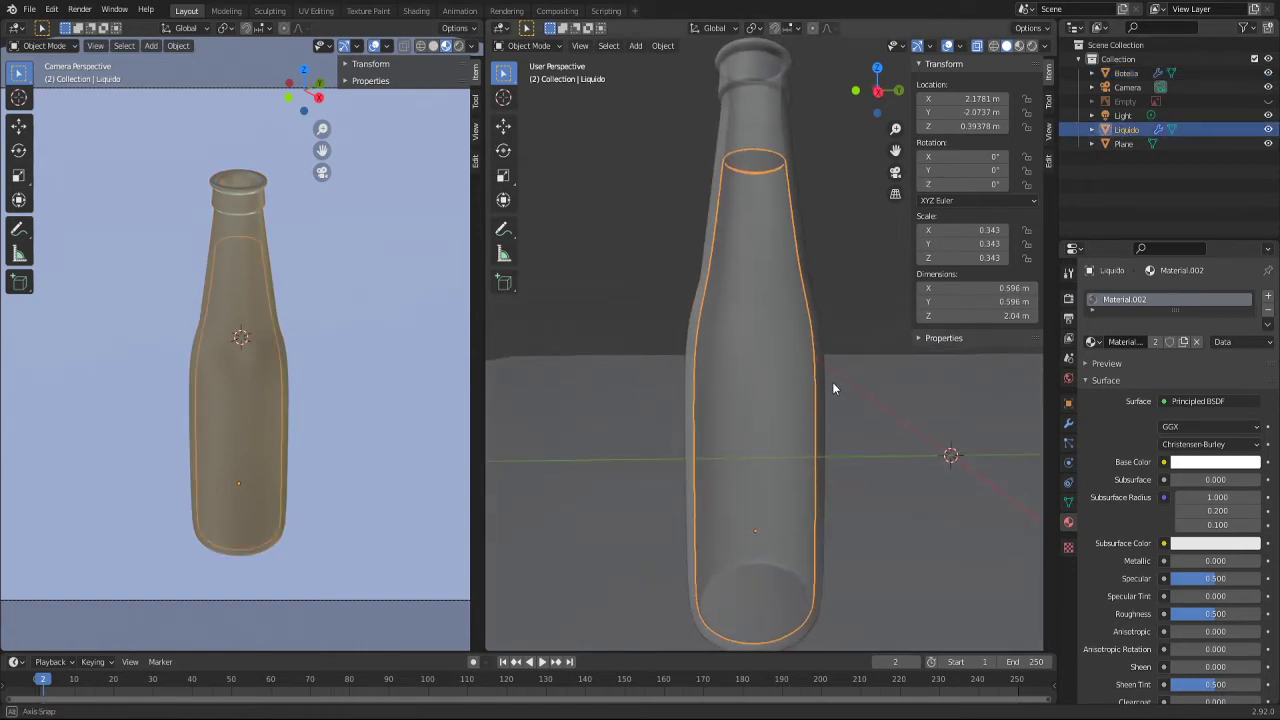
scroll(832, 382, down, 1)
scroll(829, 382, down, 2)
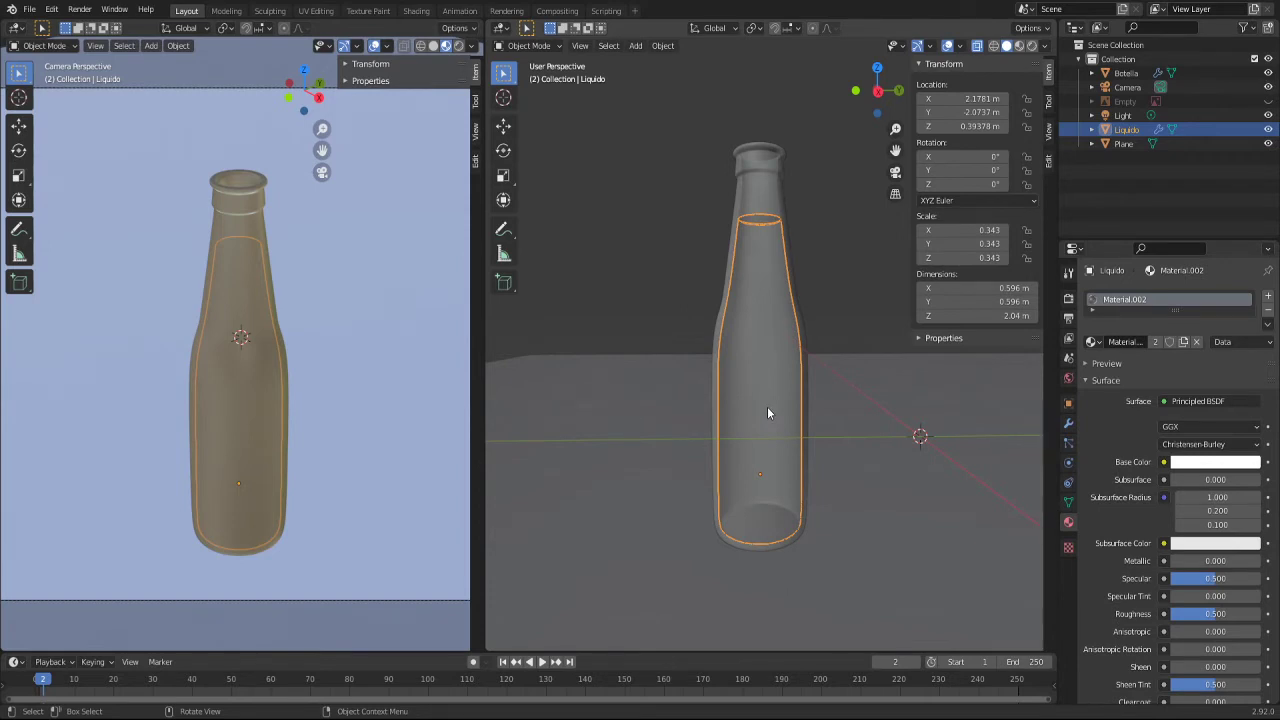
key(s)
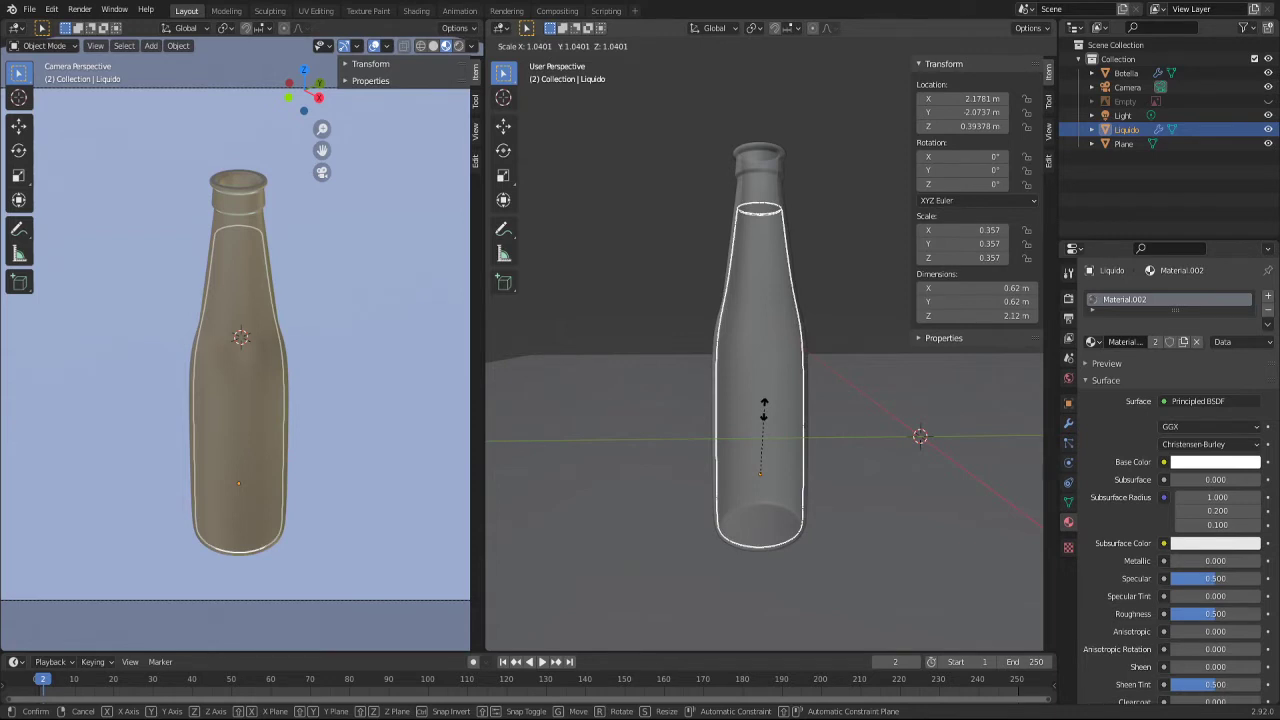
click(764, 410)
Step: Orbit and zoom to check the liquid's fit, then select the Plane object
middle_drag(778, 361, 811, 278)
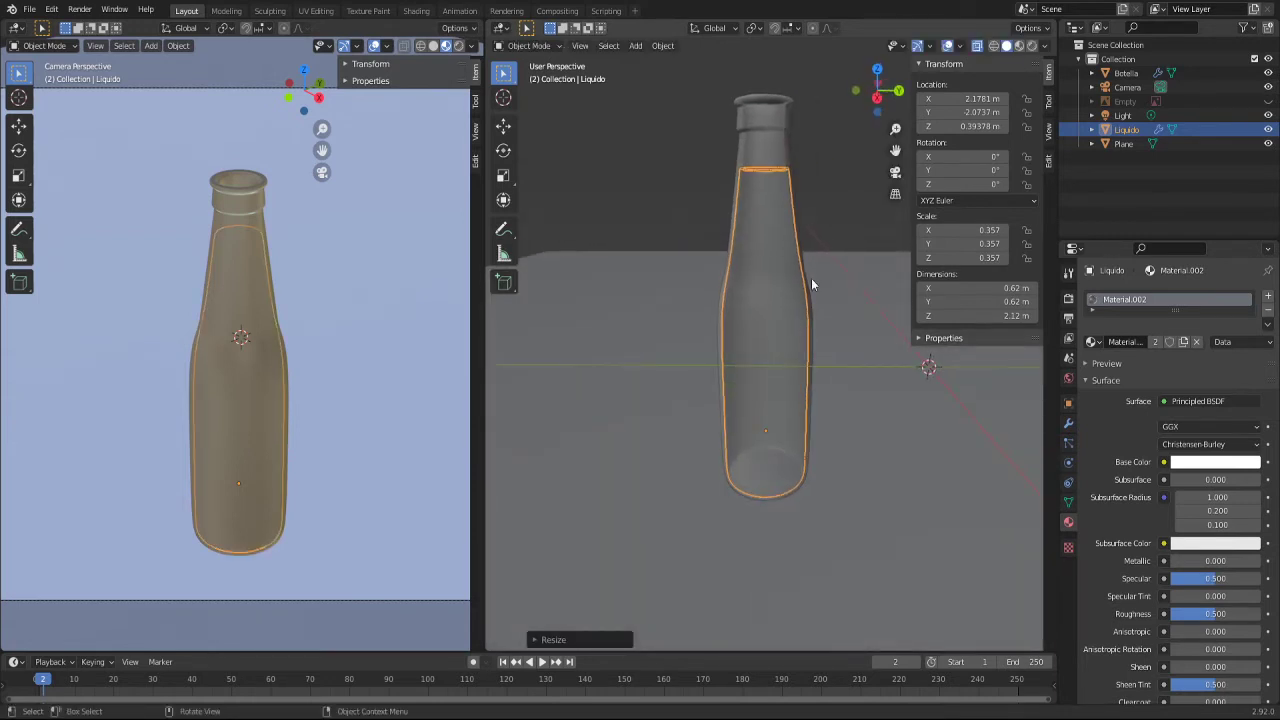
scroll(811, 285, up, 3)
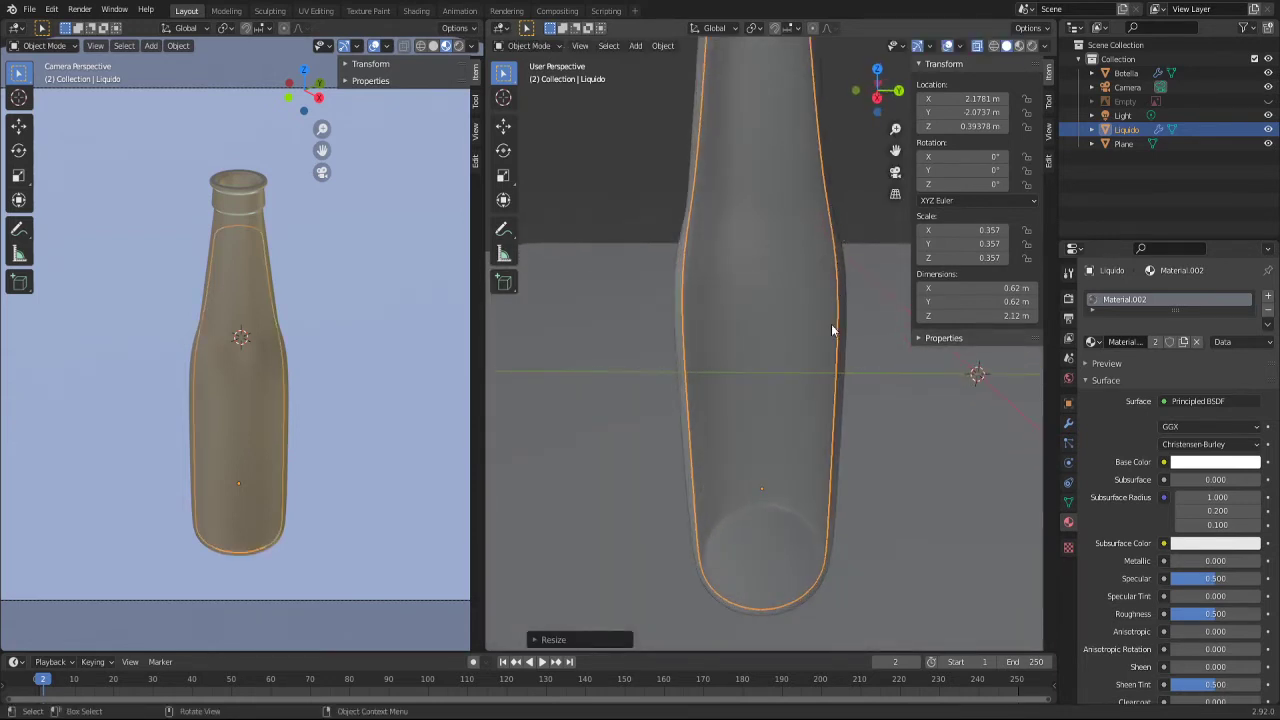
scroll(774, 453, down, 4)
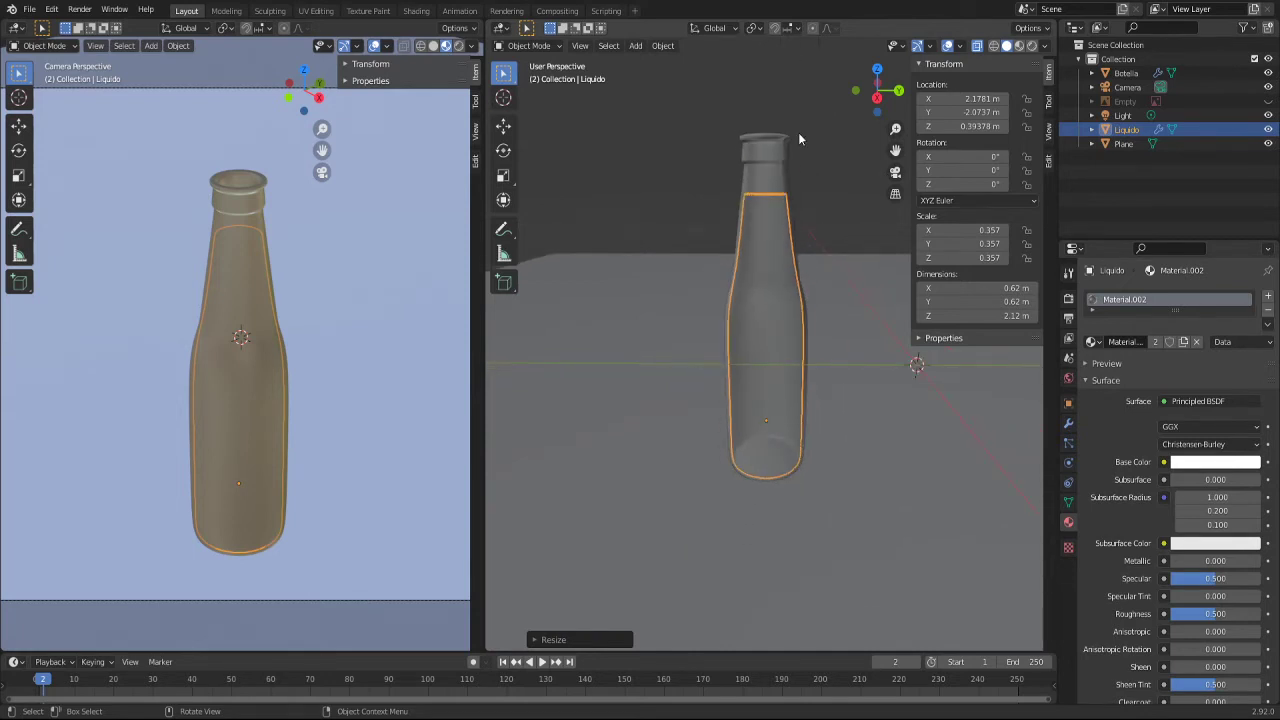
scroll(1188, 509, down, 1)
scroll(1188, 509, down, 3)
scroll(1188, 509, down, 1)
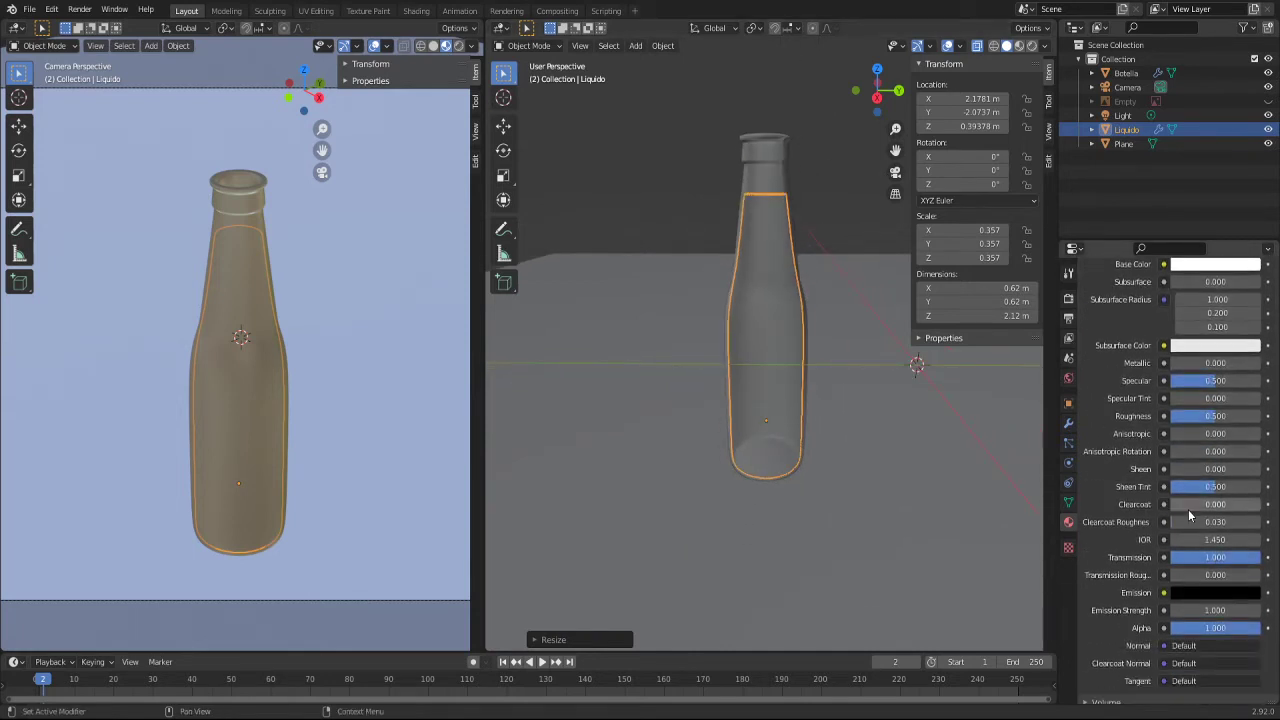
scroll(1188, 509, up, 3)
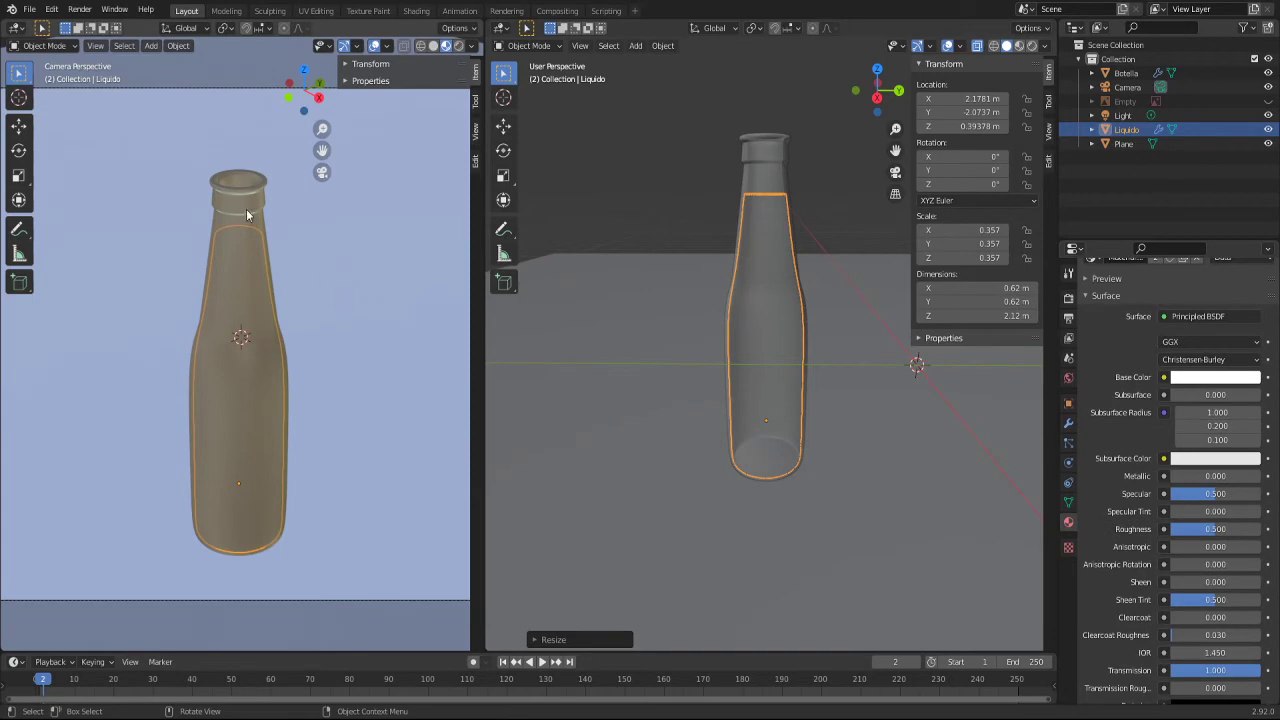
click(112, 213)
Step: Switch the camera viewport to Rendered shading and select the Liquido object
key(z)
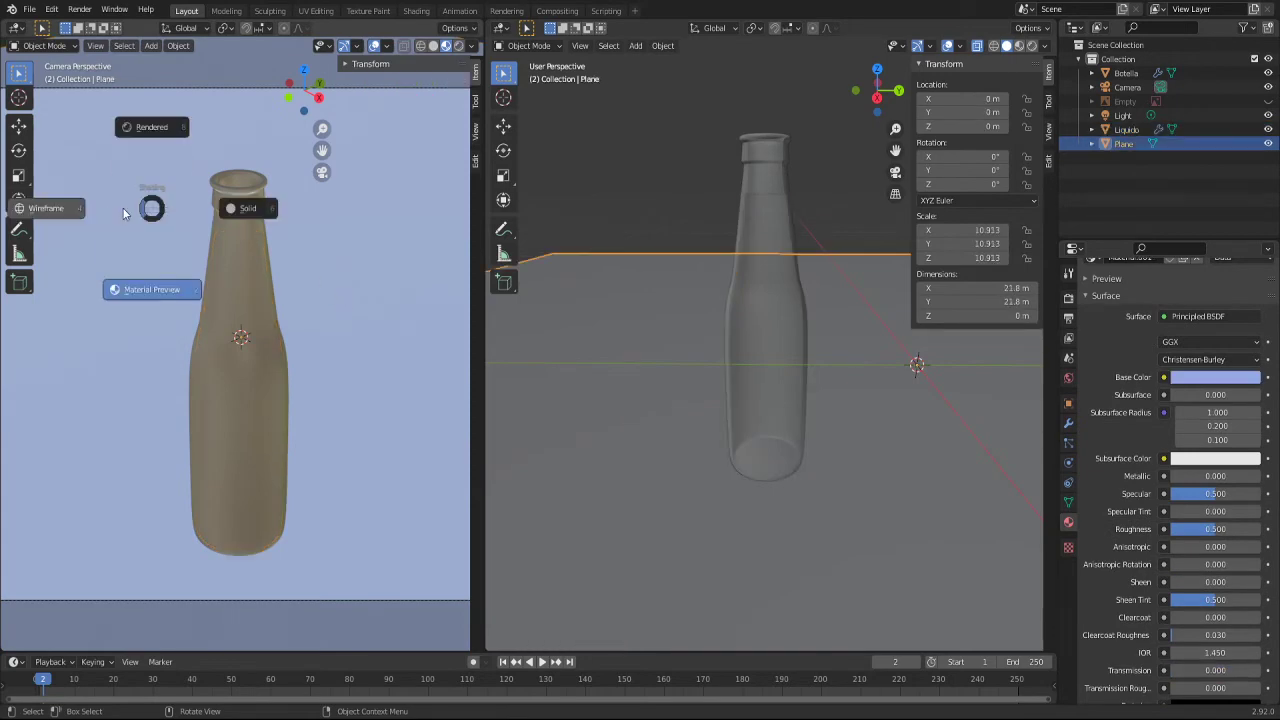
click(144, 126)
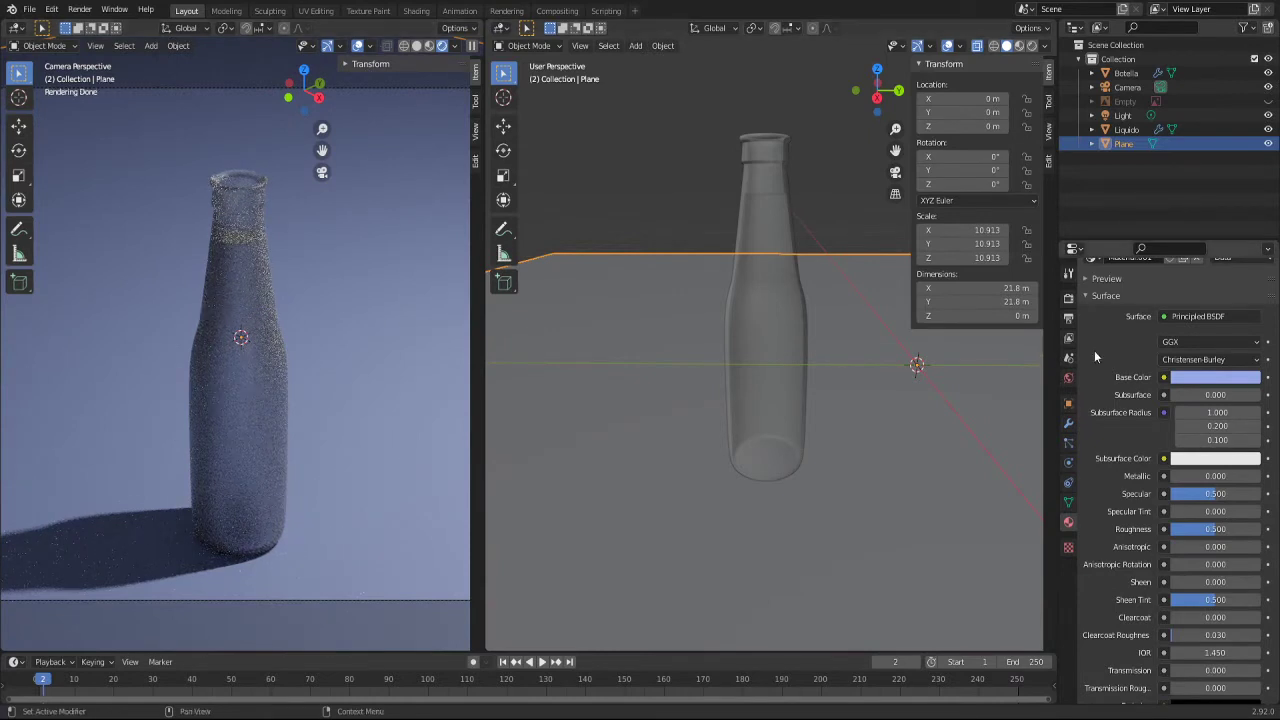
click(1210, 377)
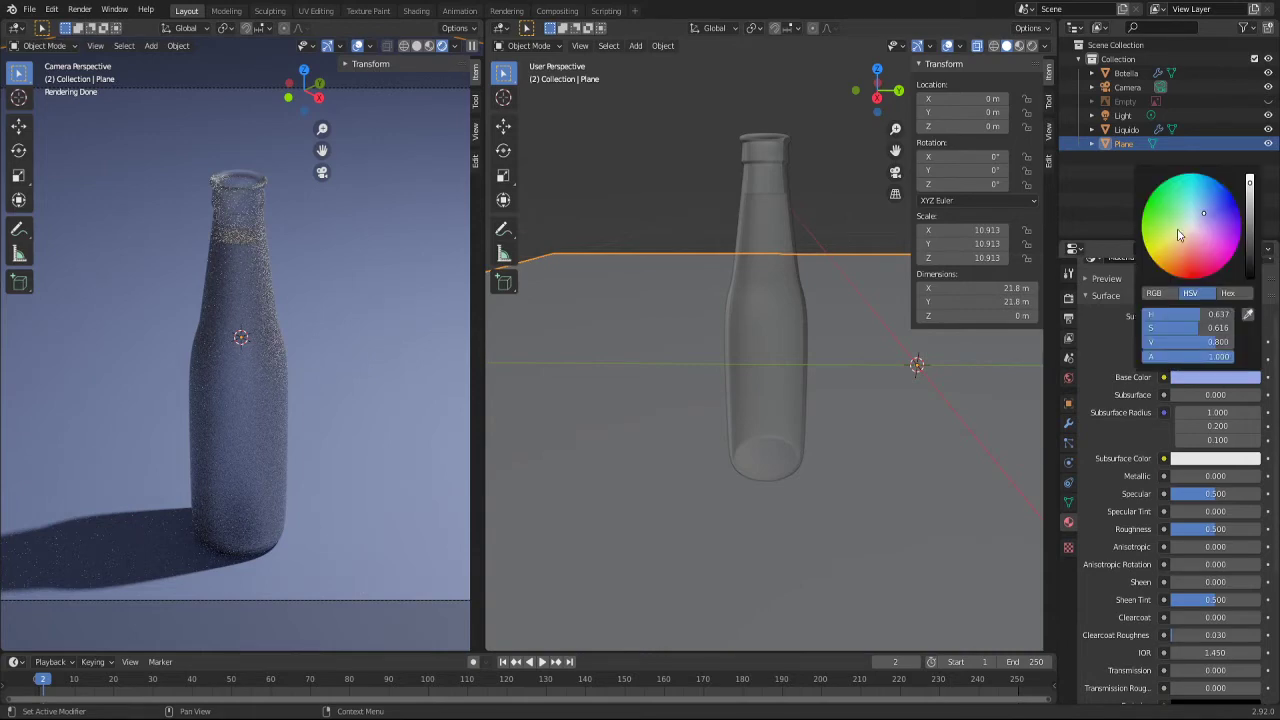
click(766, 193)
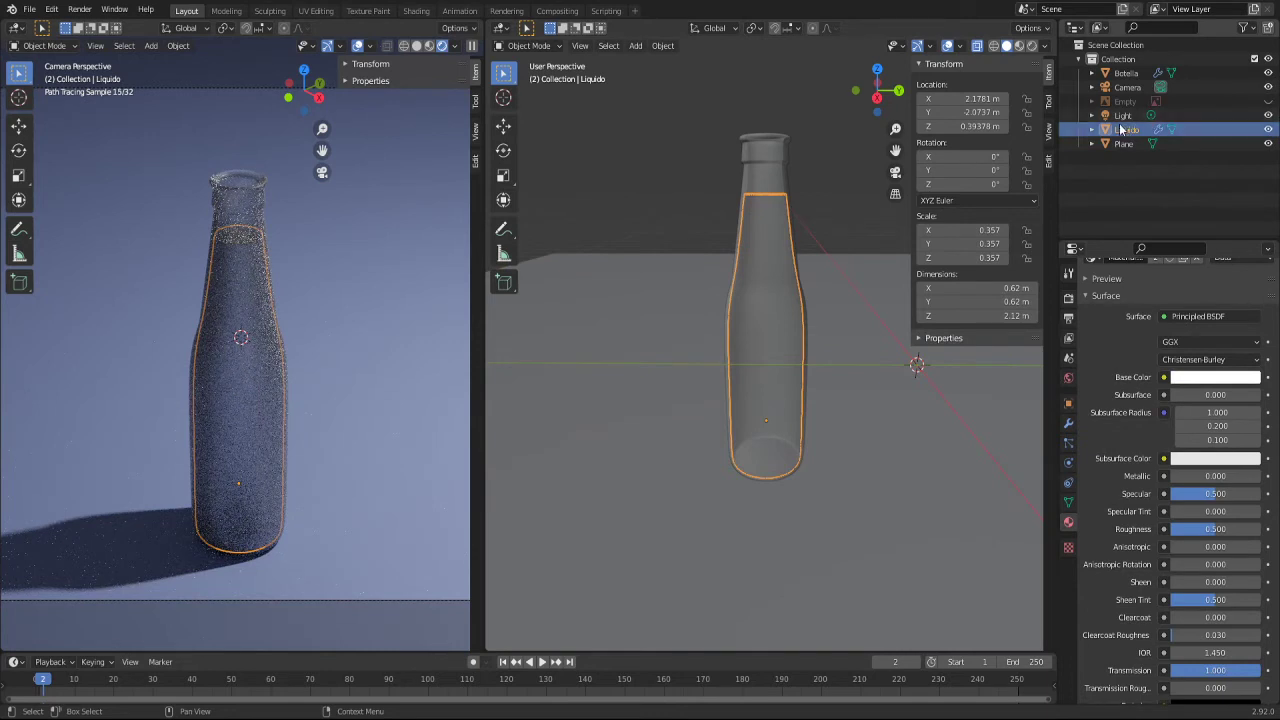
scroll(1142, 314, up, 3)
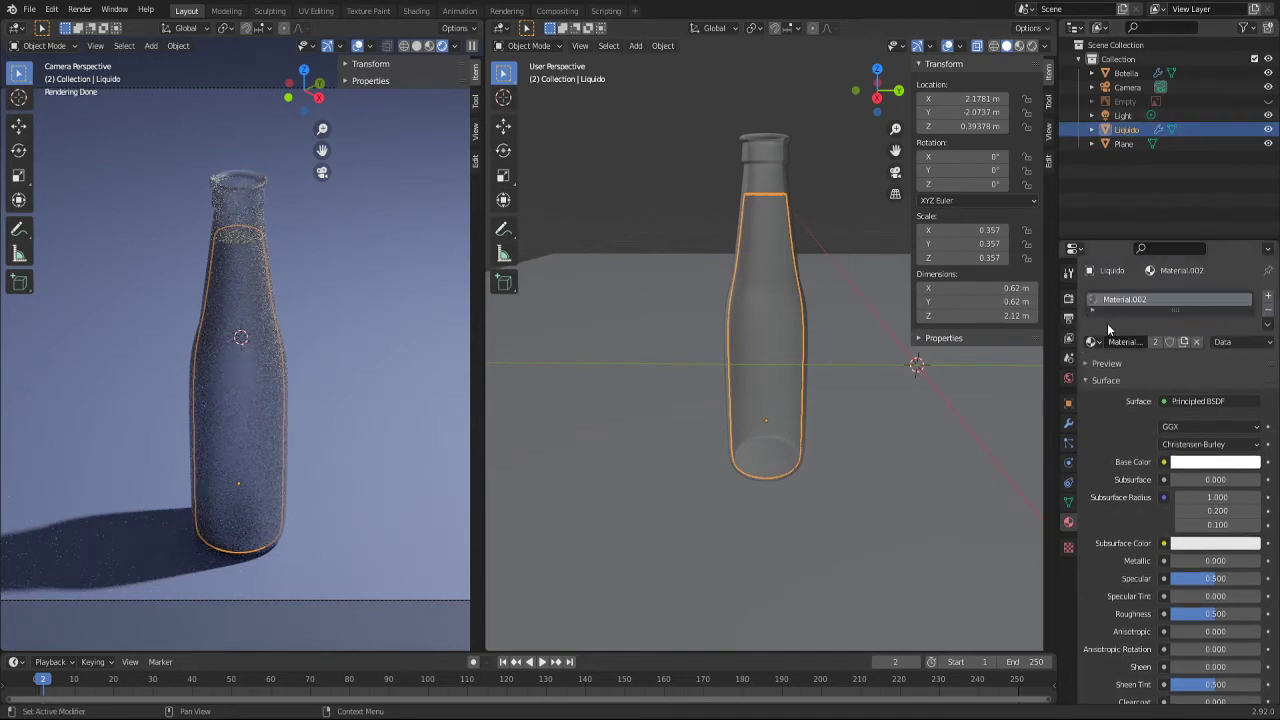
Step: Add a new Material.003 to Liquido and give it an orange base colour
click(1184, 343)
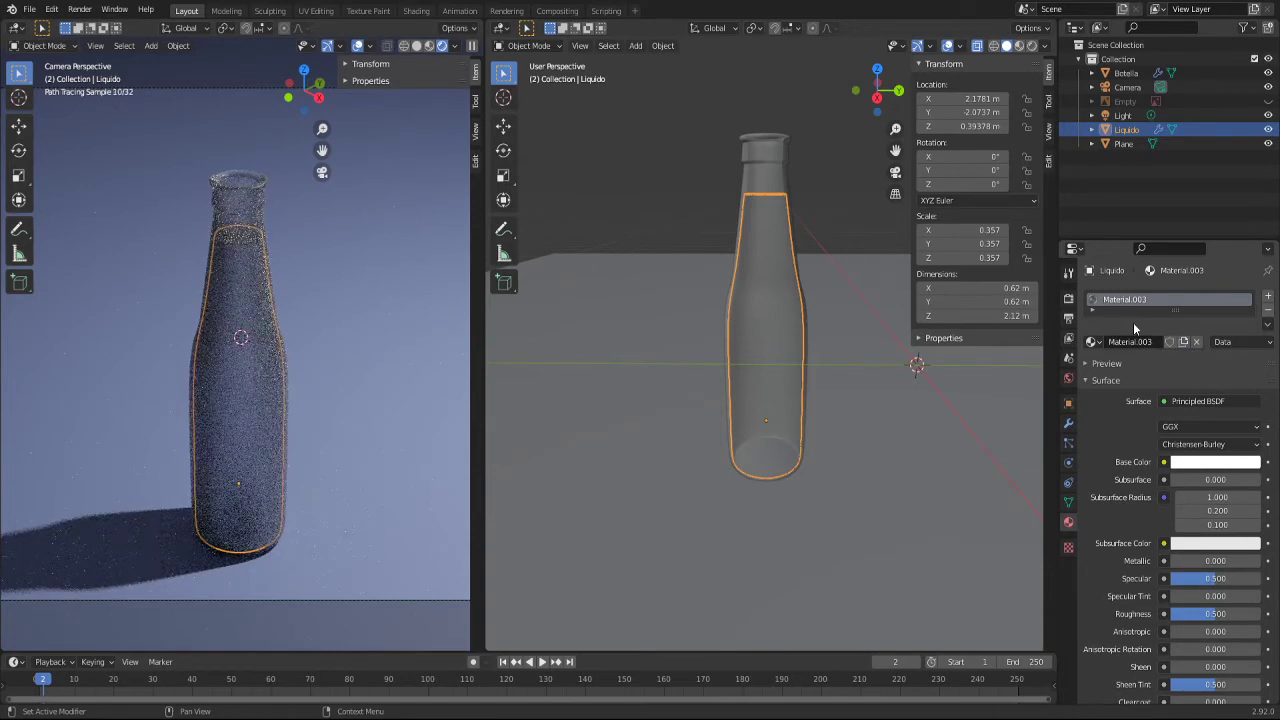
scroll(1108, 595, down, 5)
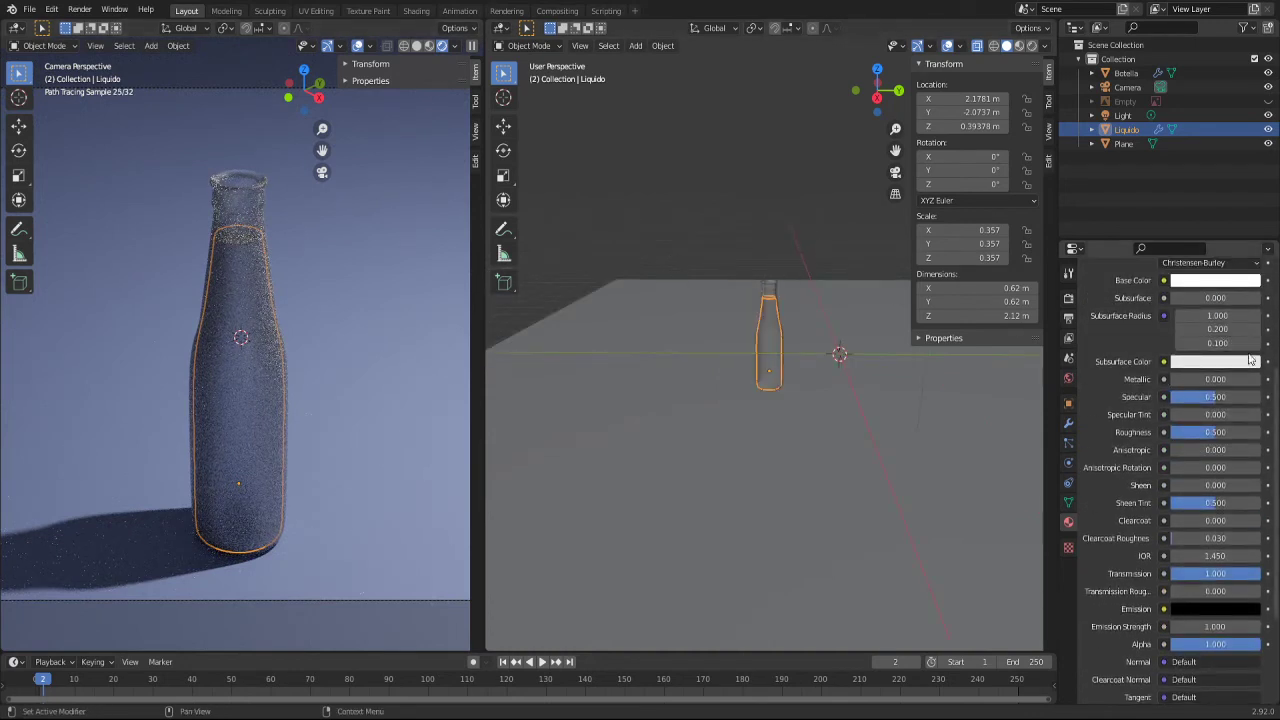
scroll(1203, 313, up, 1)
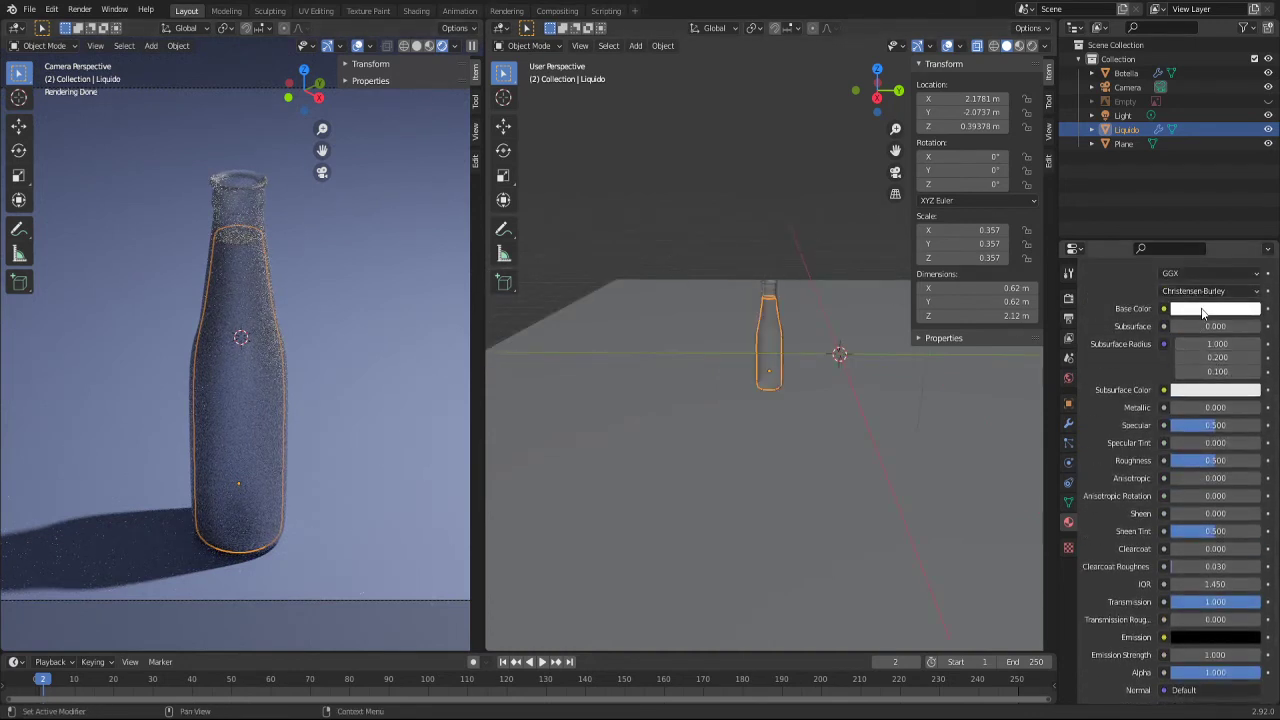
click(1203, 313)
click(1177, 173)
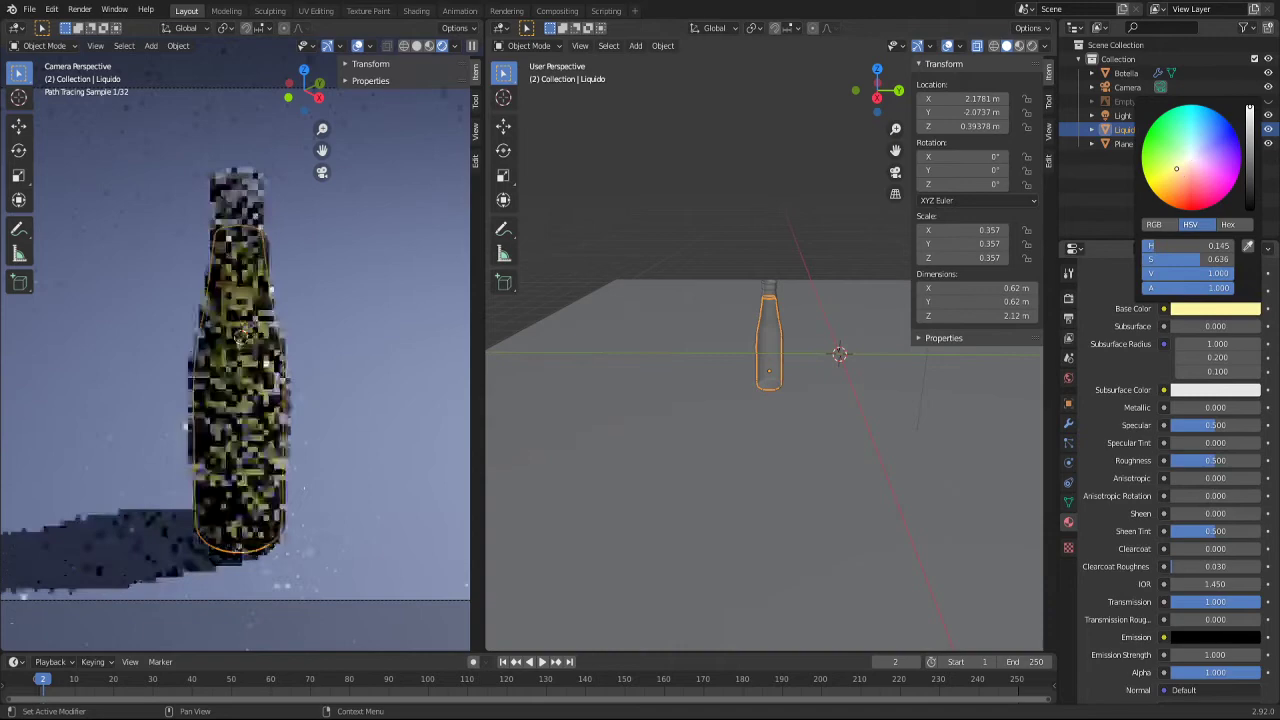
click(1180, 171)
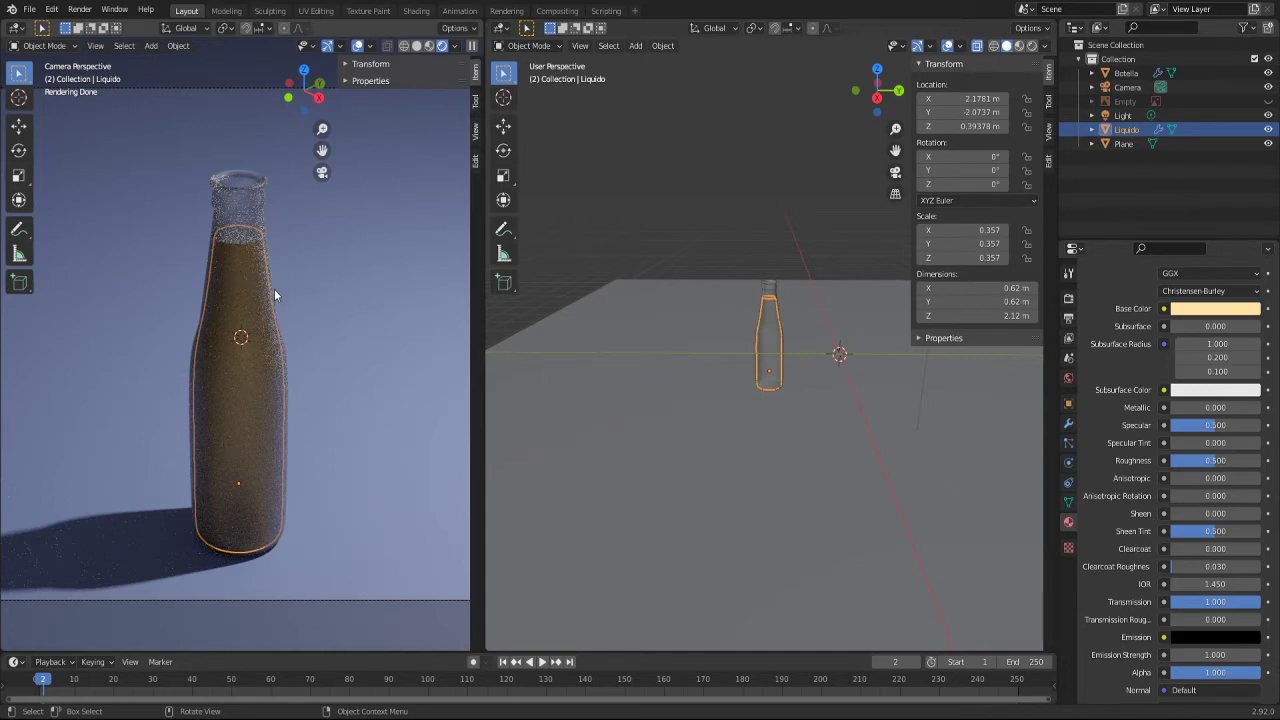
scroll(274, 289, down, 2)
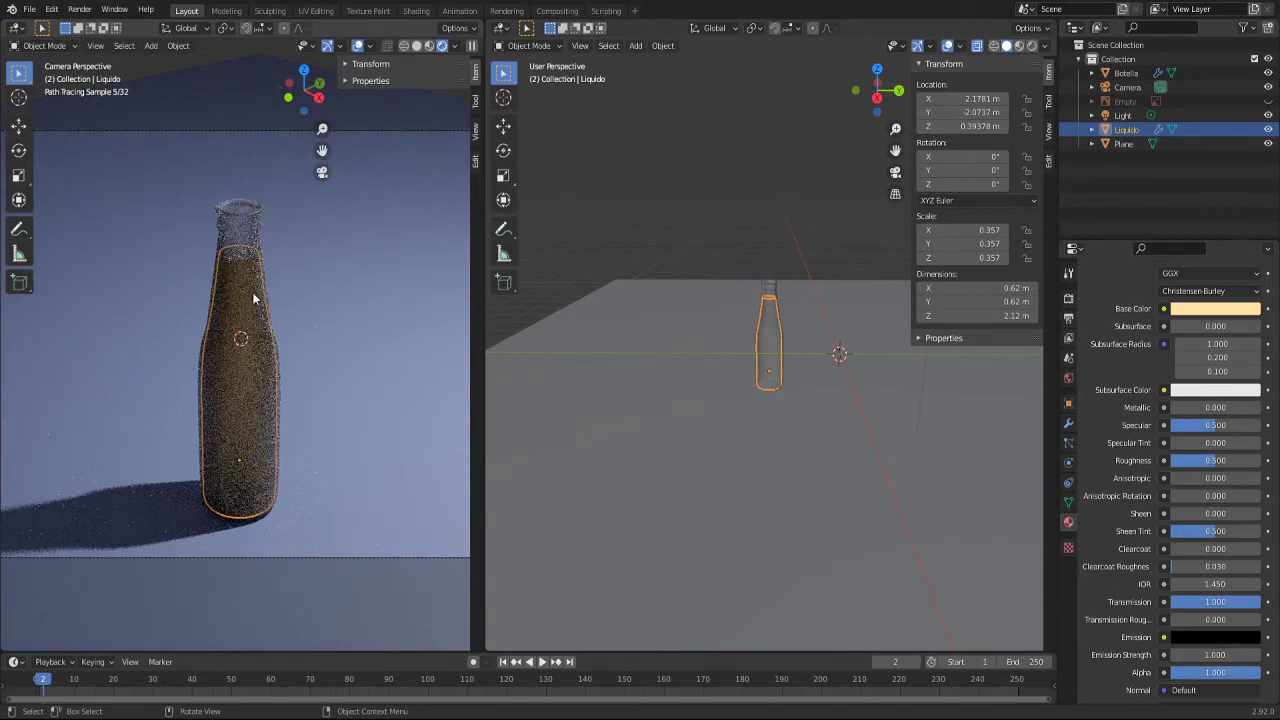
scroll(249, 285, down, 1)
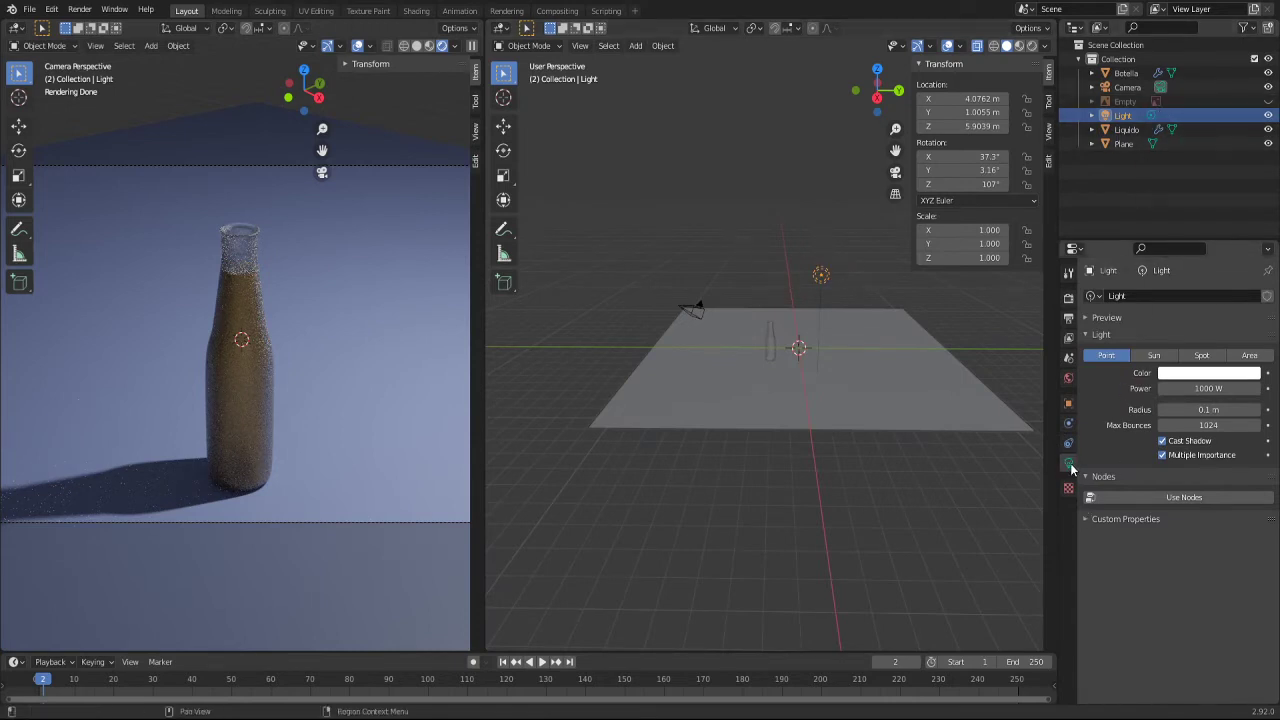
Step: Select the point light and tint its colour a warm light orange
click(768, 338)
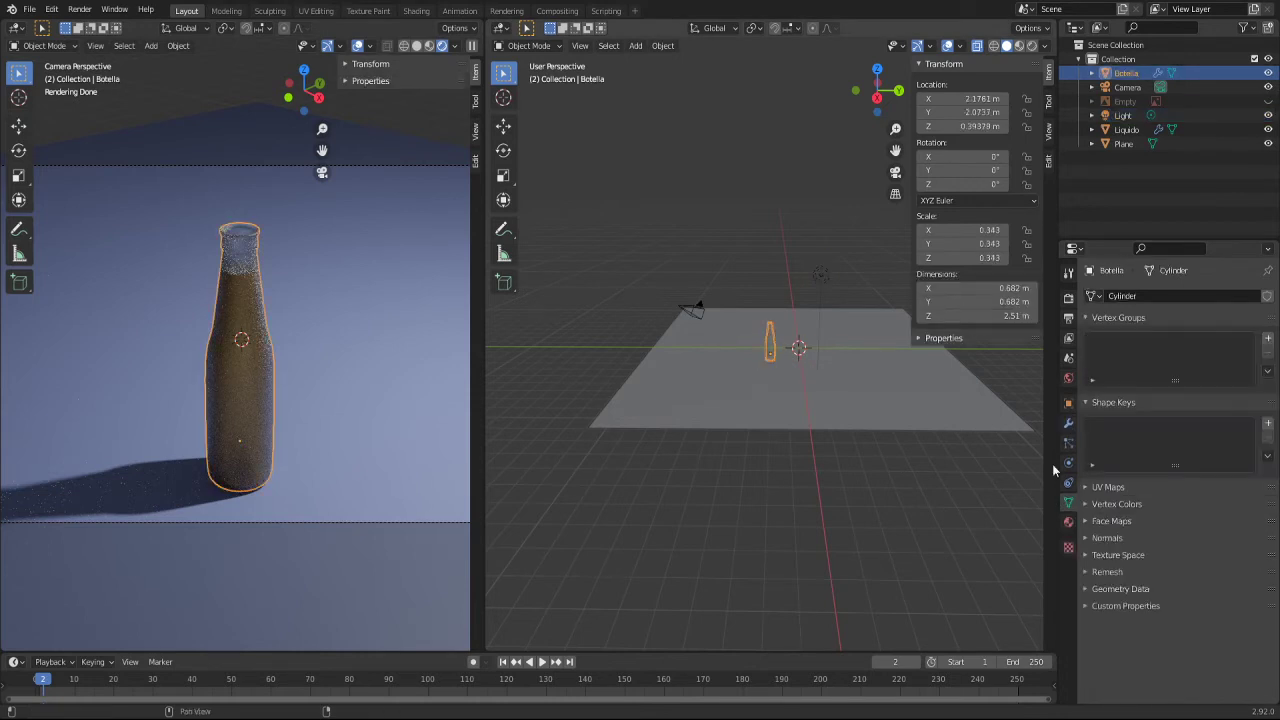
click(821, 279)
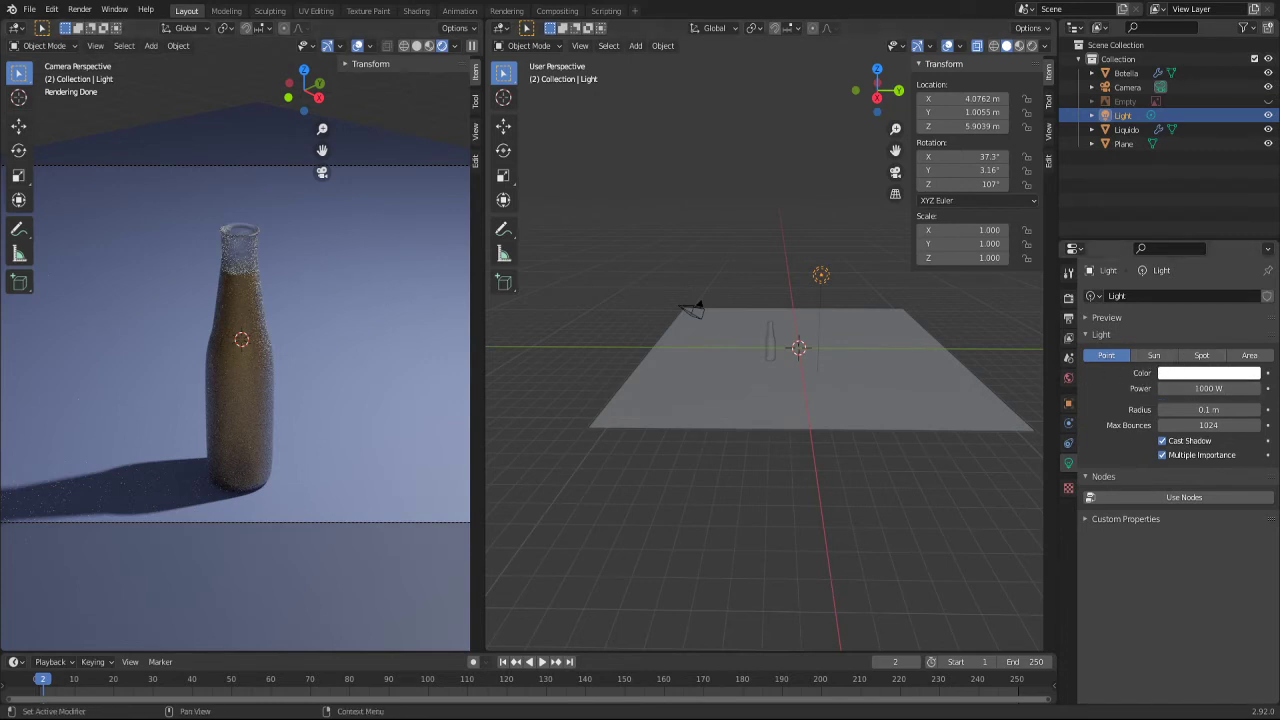
click(1212, 373)
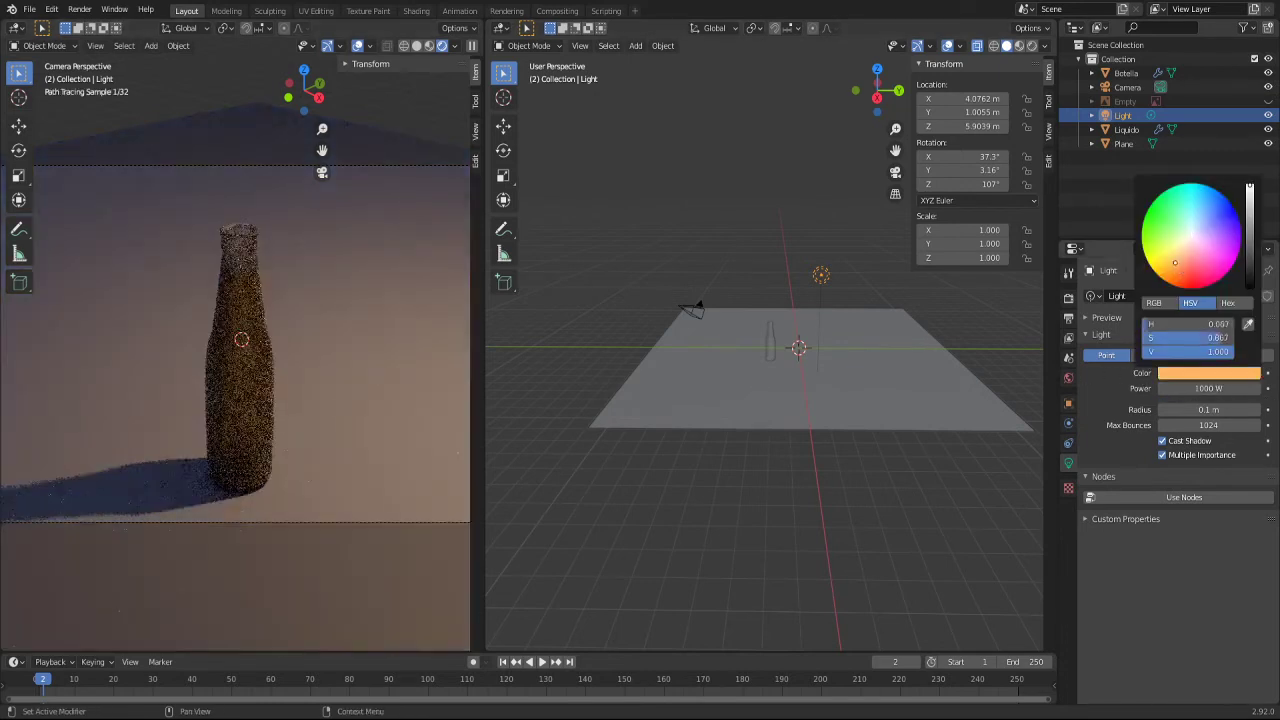
click(1175, 256)
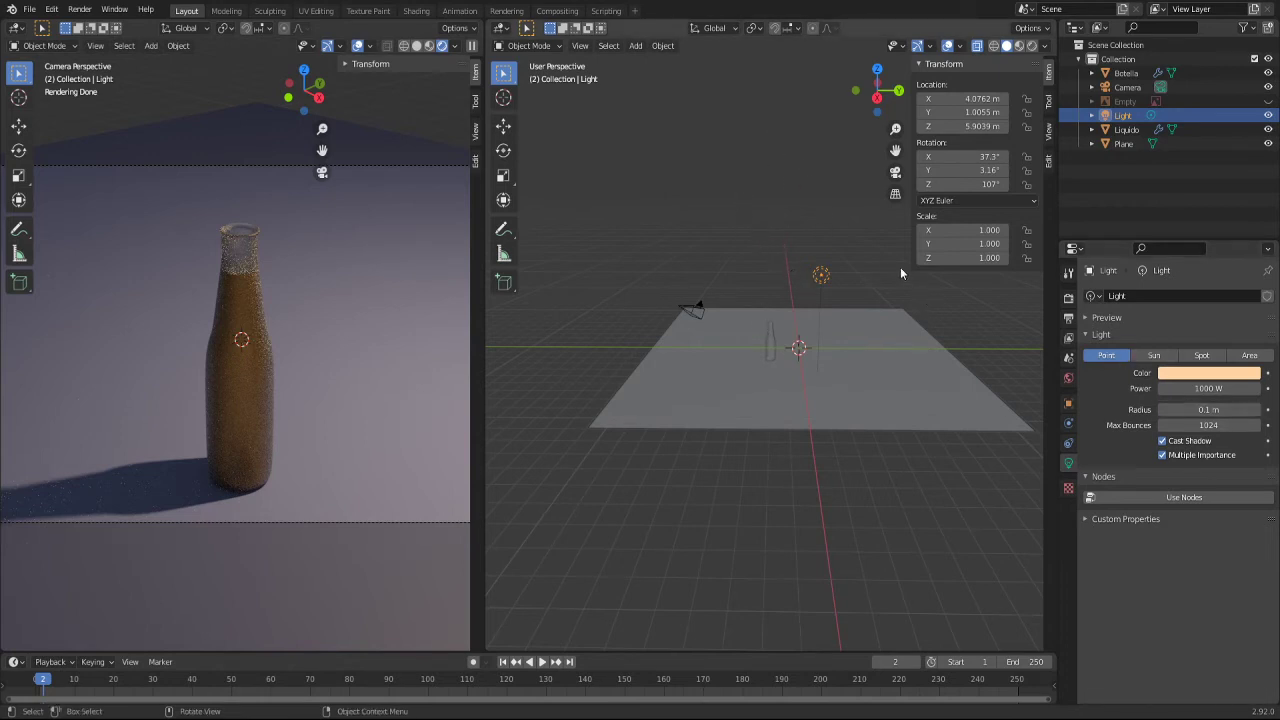
drag(789, 237, 866, 300)
drag(762, 225, 857, 279)
Step: Duplicate the point light as Light.001 and slide the copy along the Y axis
key(shift+d)
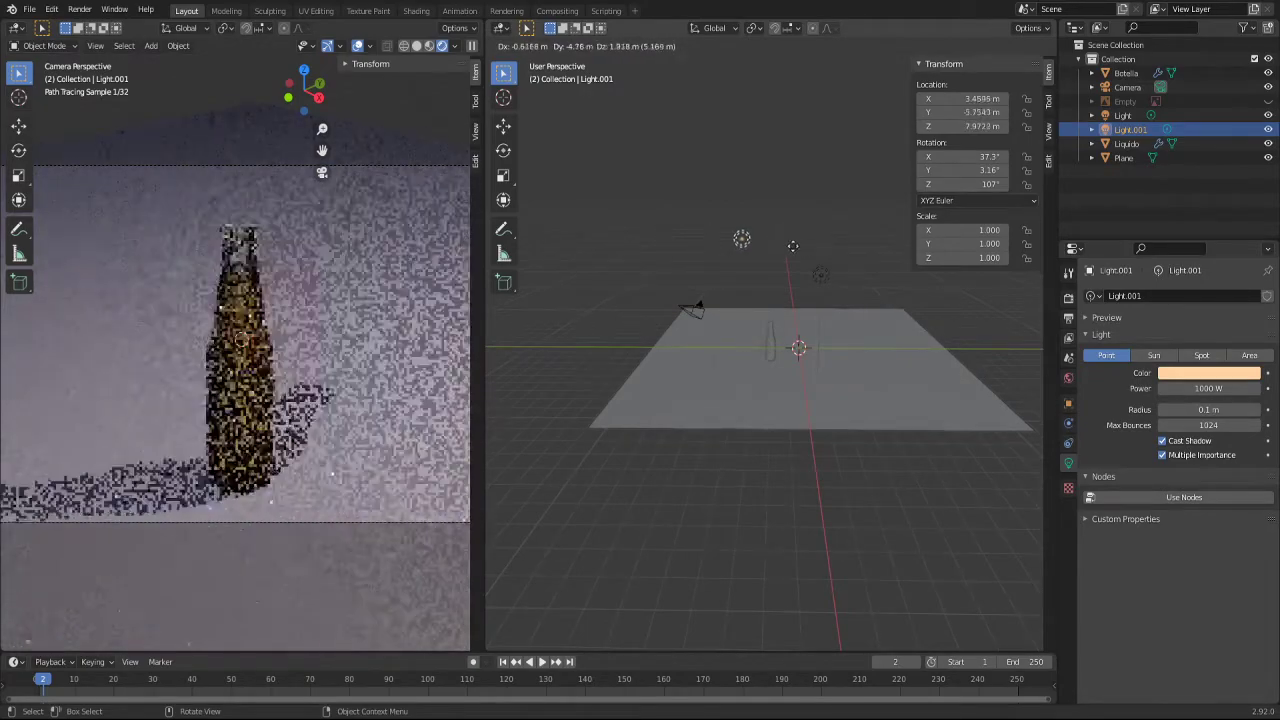
key(y)
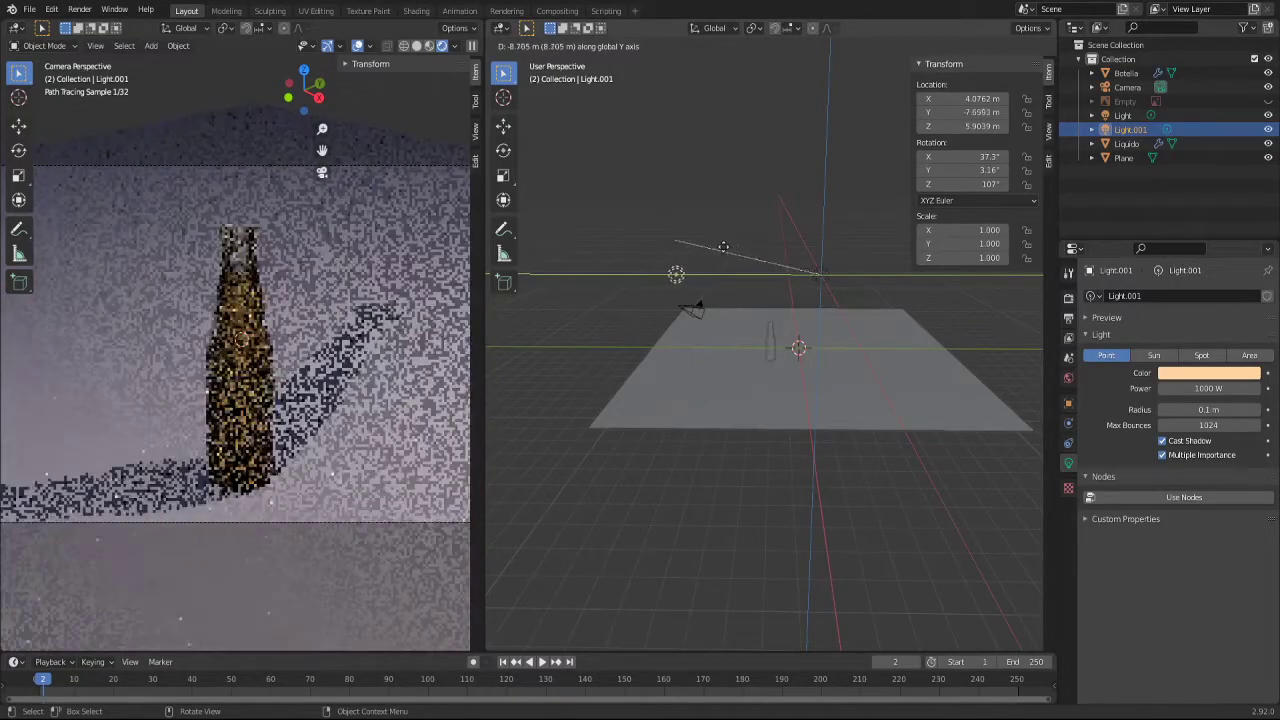
click(707, 245)
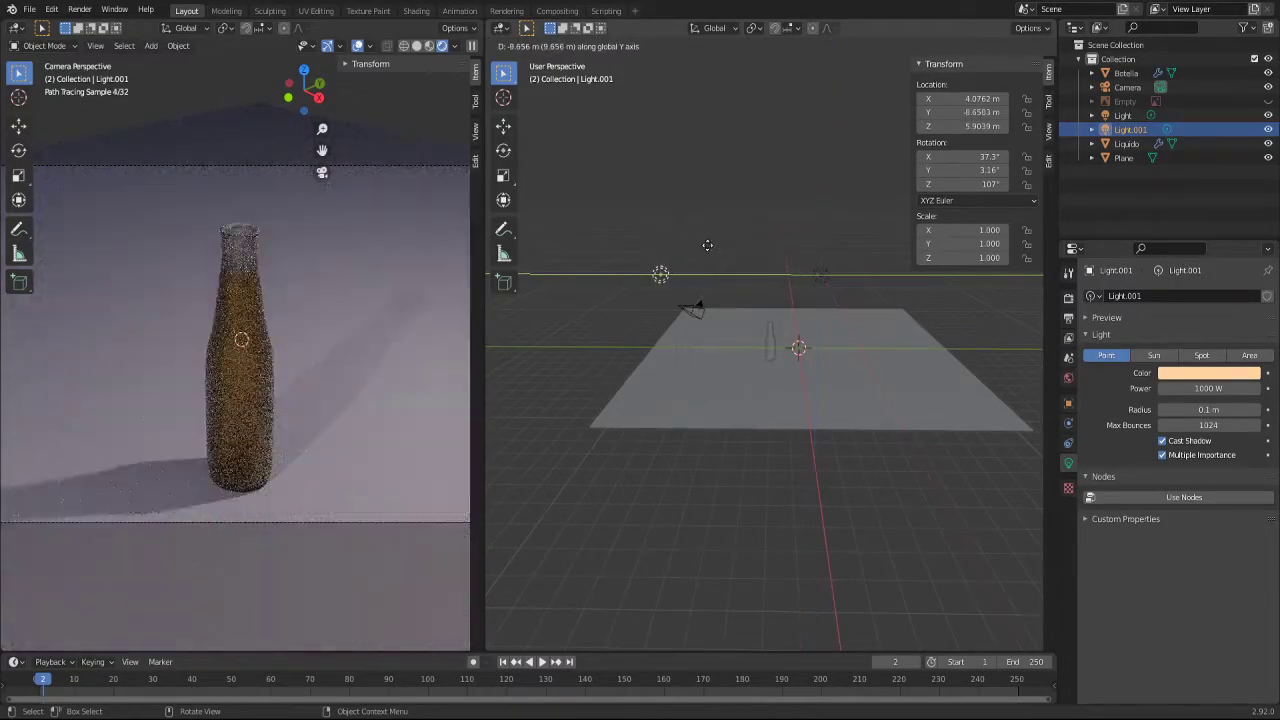
click(697, 244)
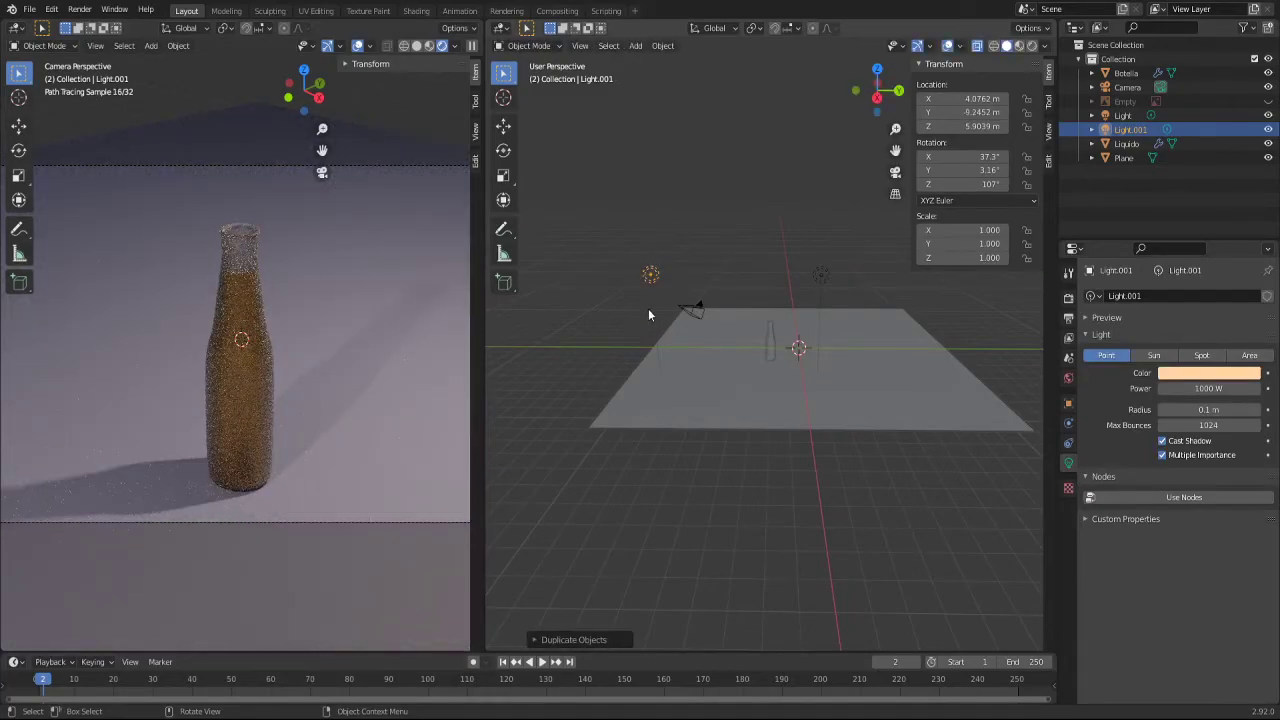
Step: Move Light.001 along X to about -12.4 m and raise its power to 1009 W
key(g)
key(x)
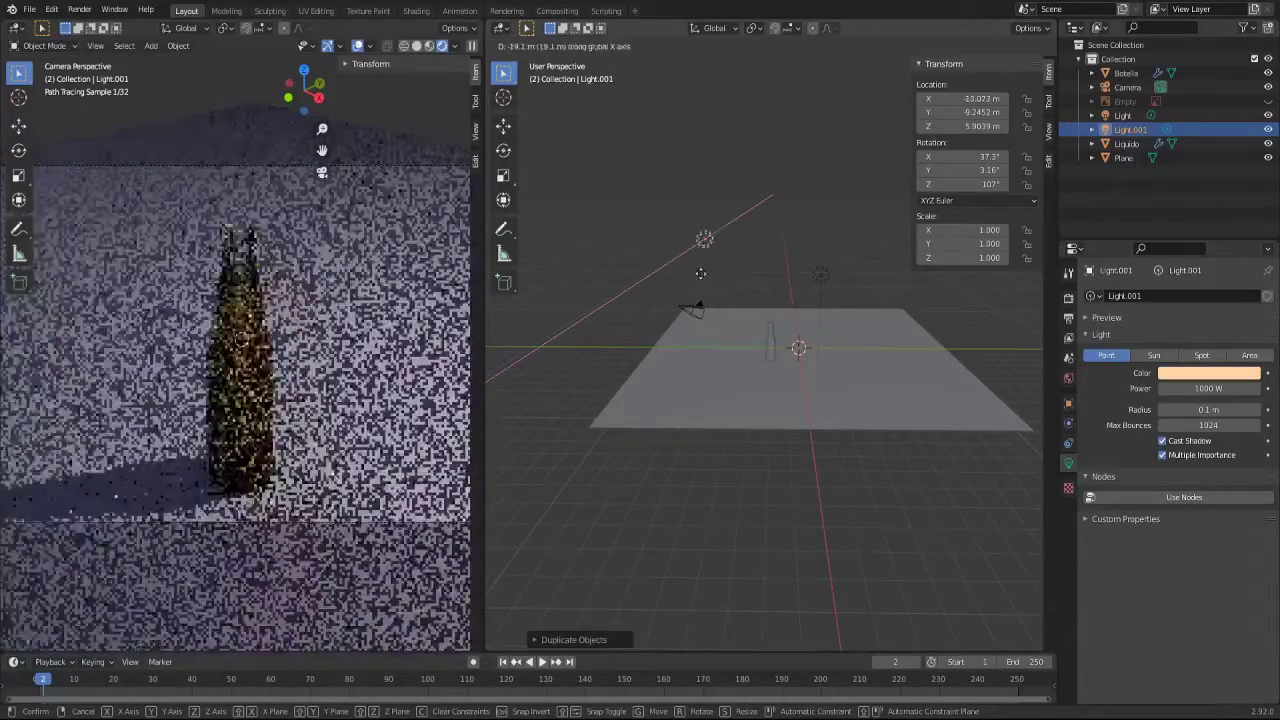
click(698, 270)
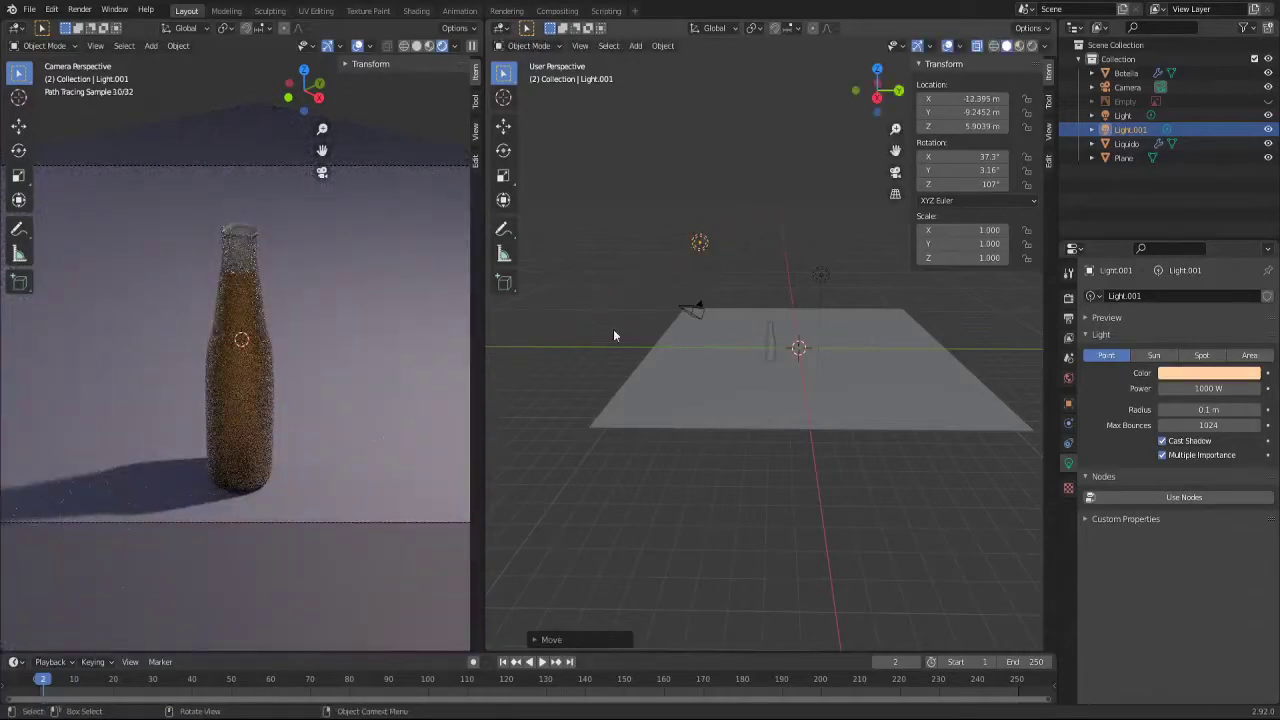
drag(1208, 388, 1222, 388)
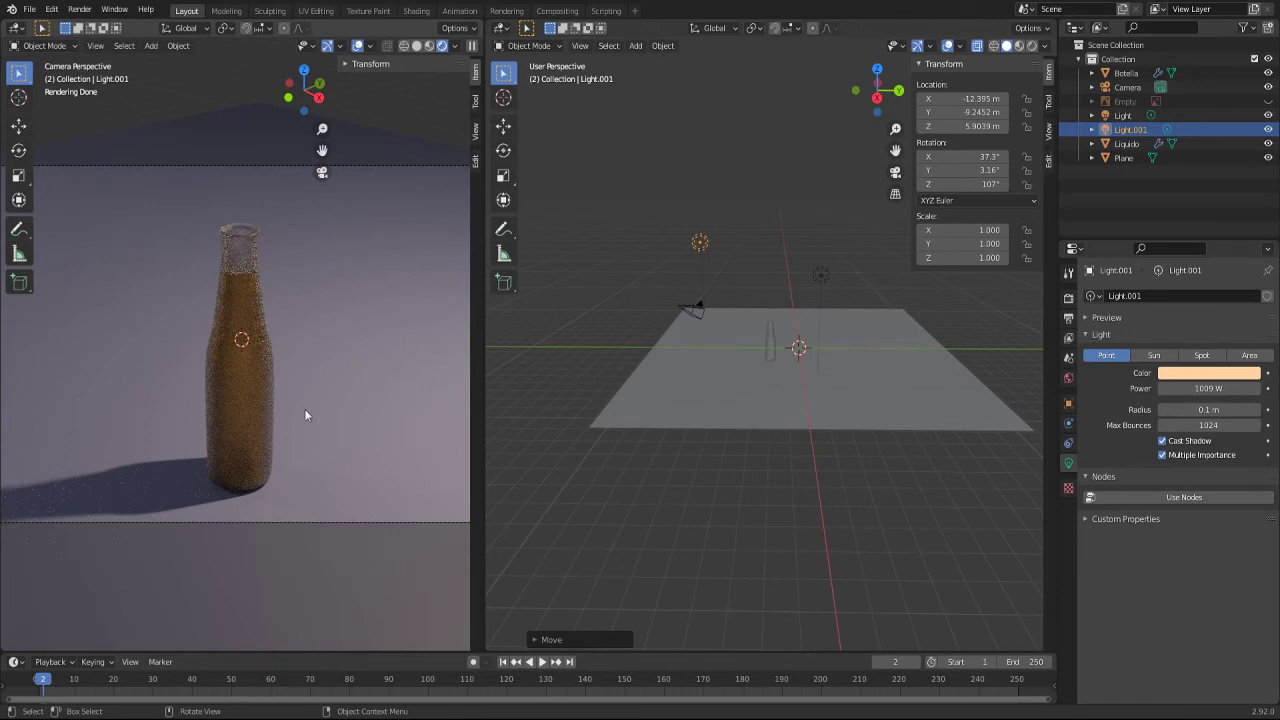
Step: Render the frame with F12 and turn on the Face Orientation overlay
key(F12)
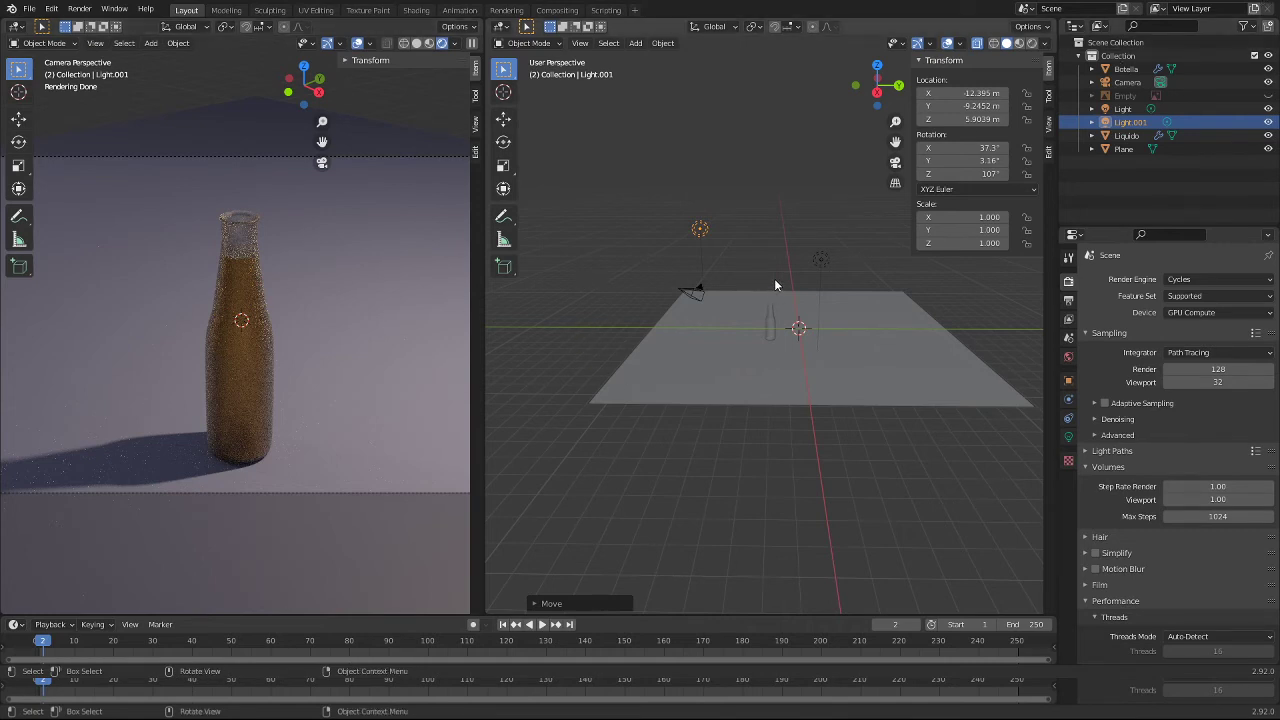
click(661, 45)
click(962, 45)
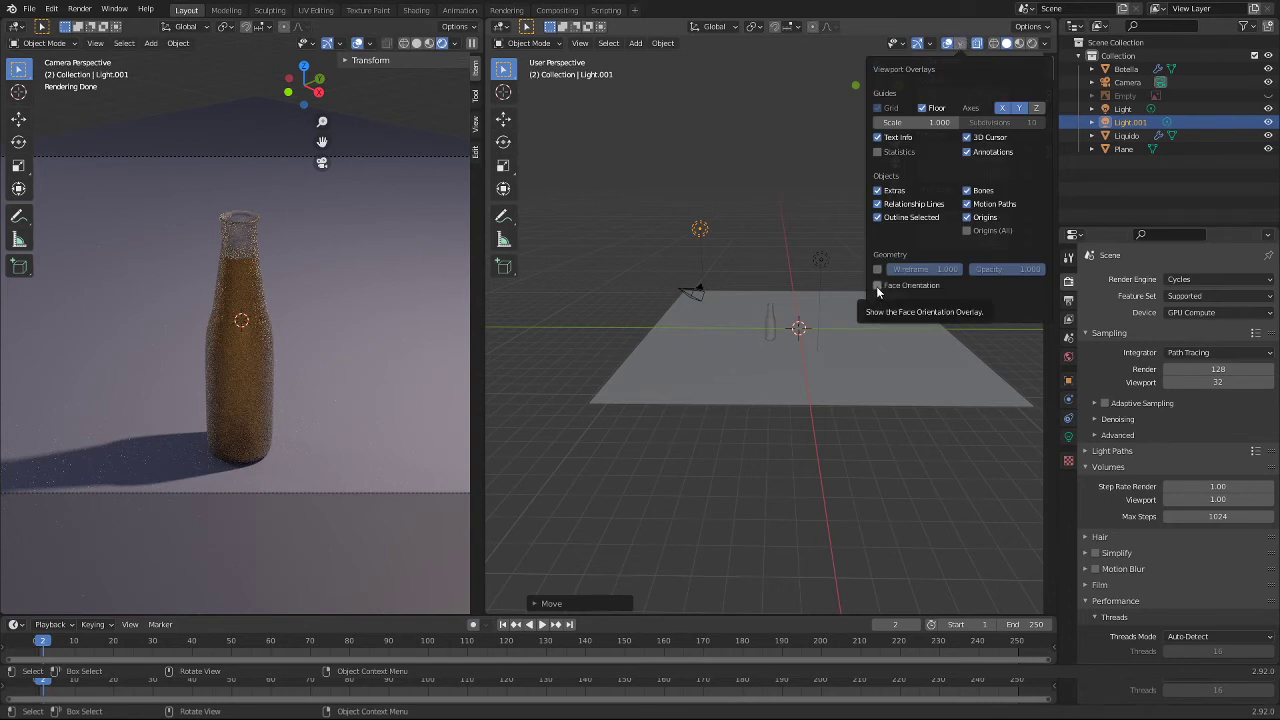
click(851, 224)
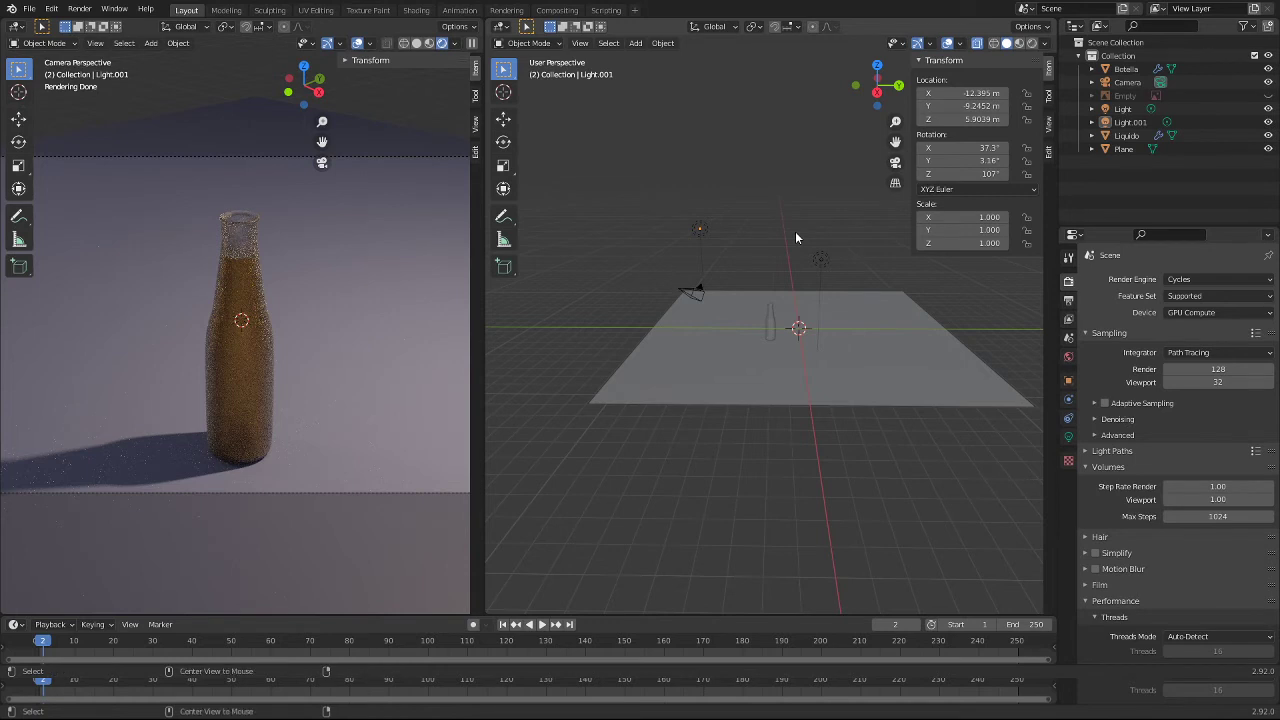
Step: Hide the Botella bottle and box-select the liquid mesh
scroll(785, 358, up, 3)
scroll(794, 352, up, 2)
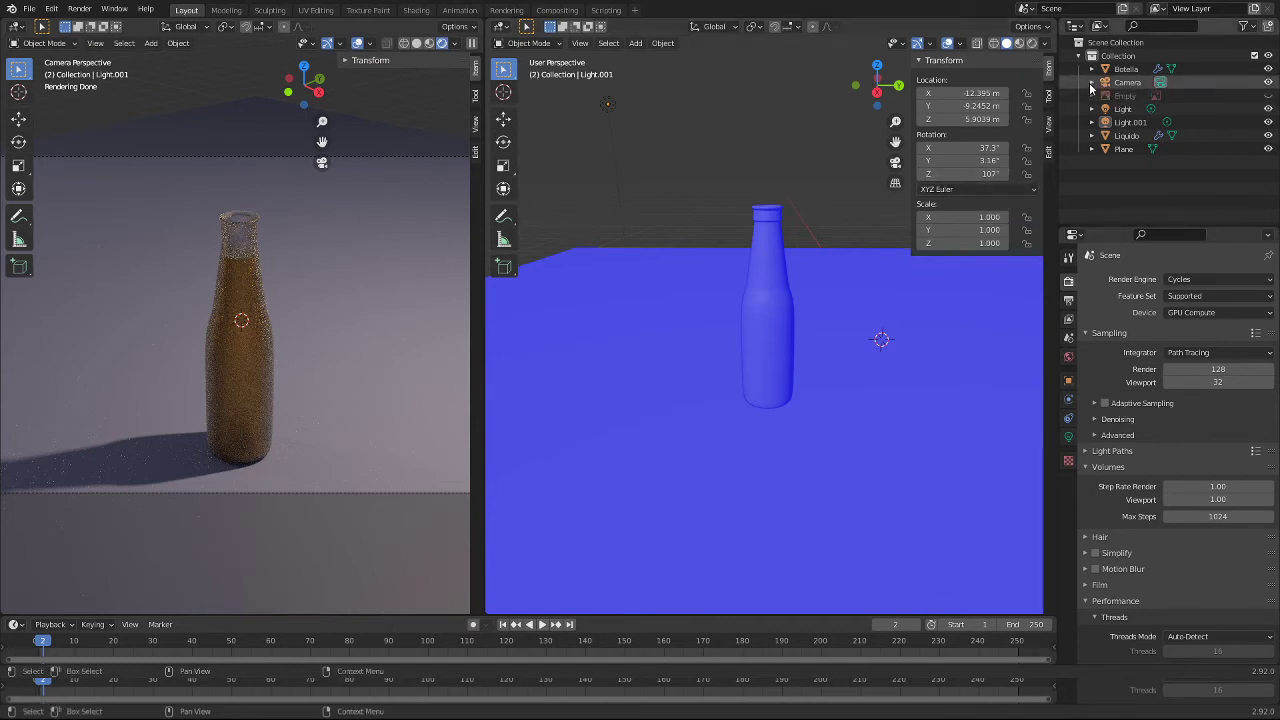
click(1268, 68)
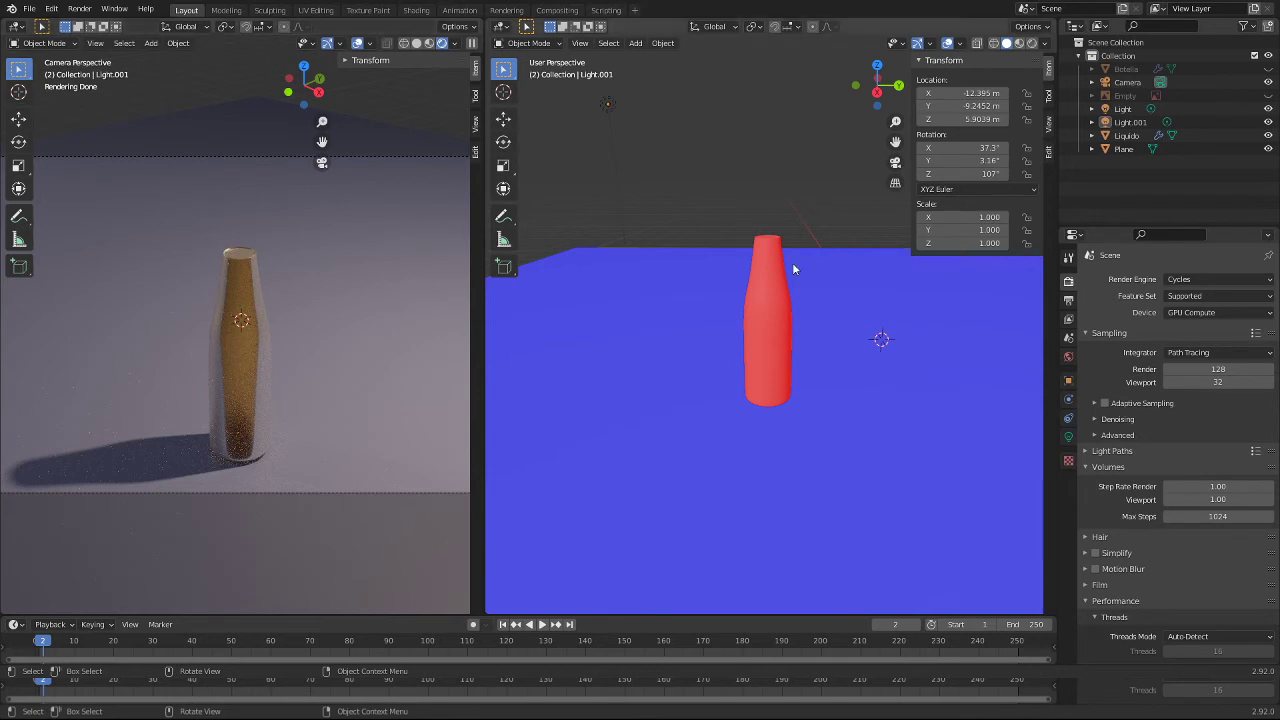
drag(720, 198, 821, 431)
Step: In Edit Mode, select all of the liquid mesh and recalculate its normals outward
key(Tab)
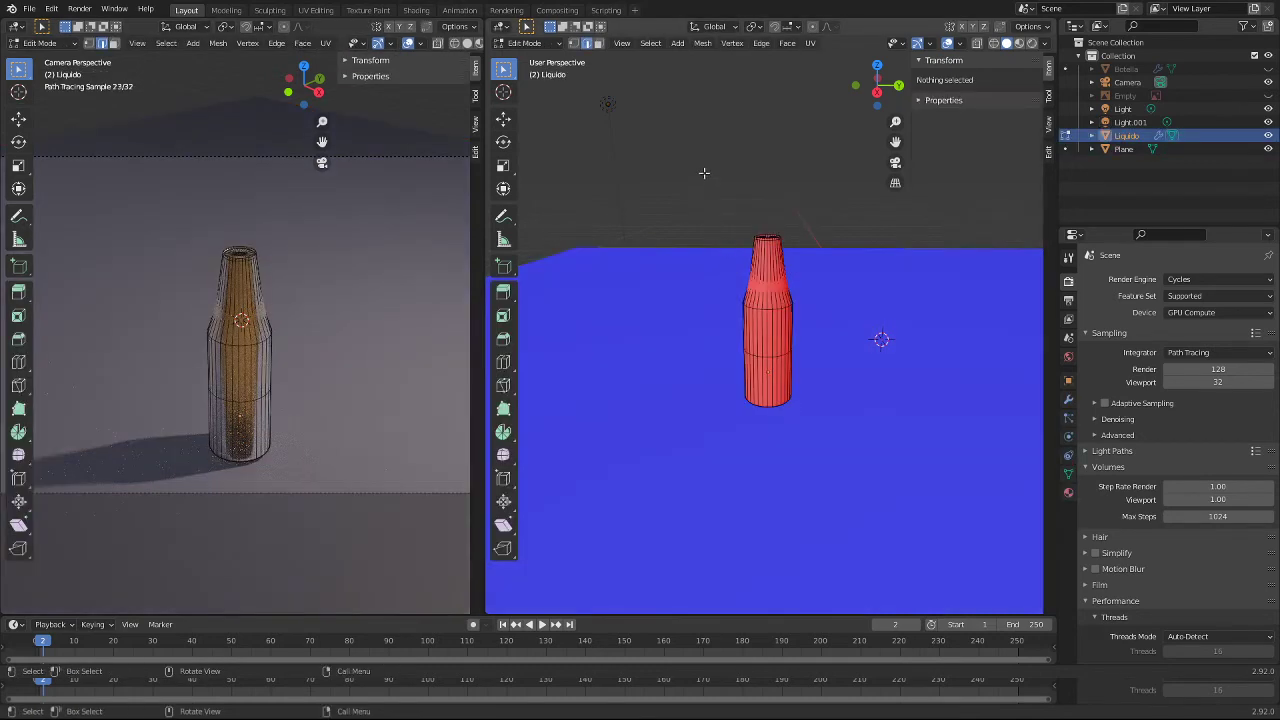
drag(704, 171, 866, 438)
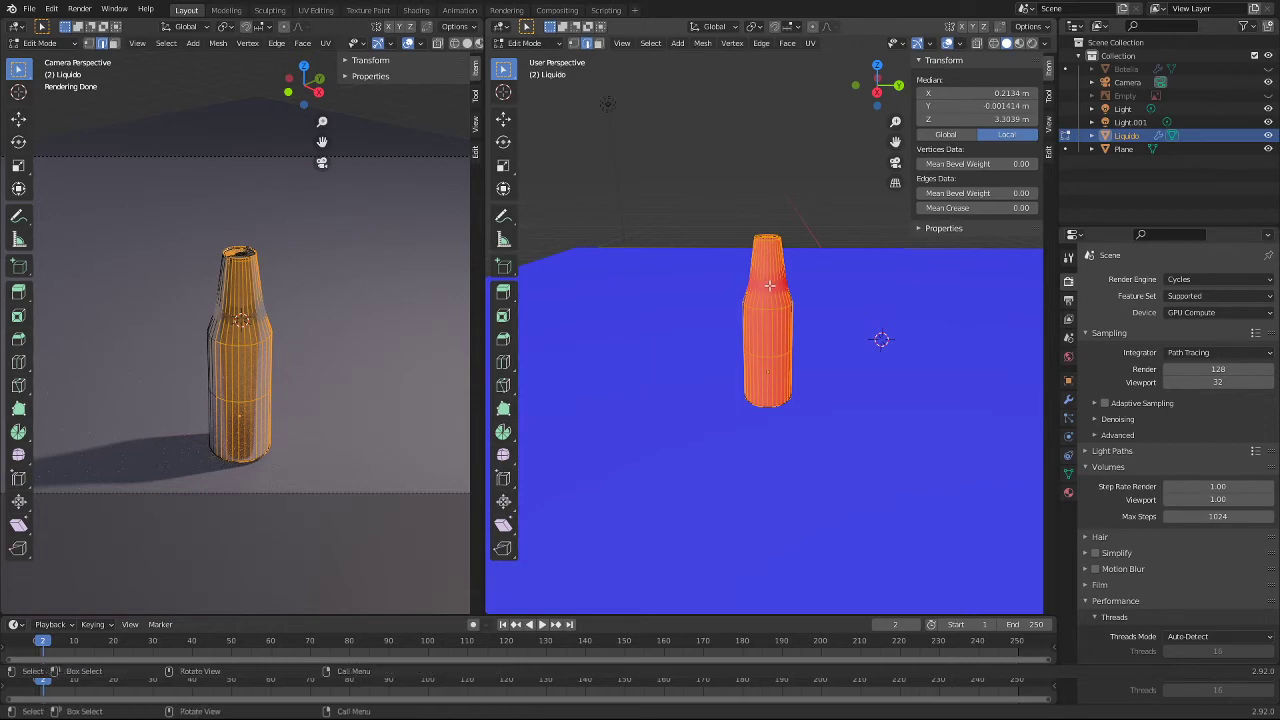
key(a)
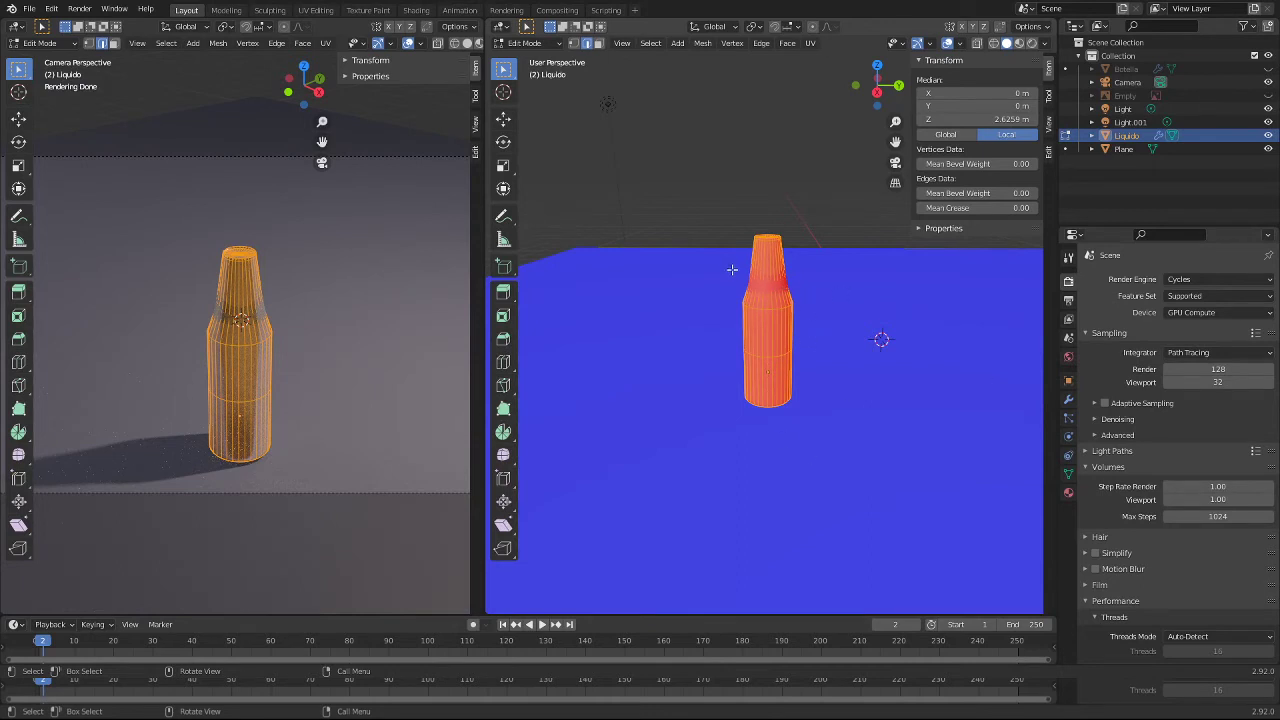
key(shift)
key(shift+n)
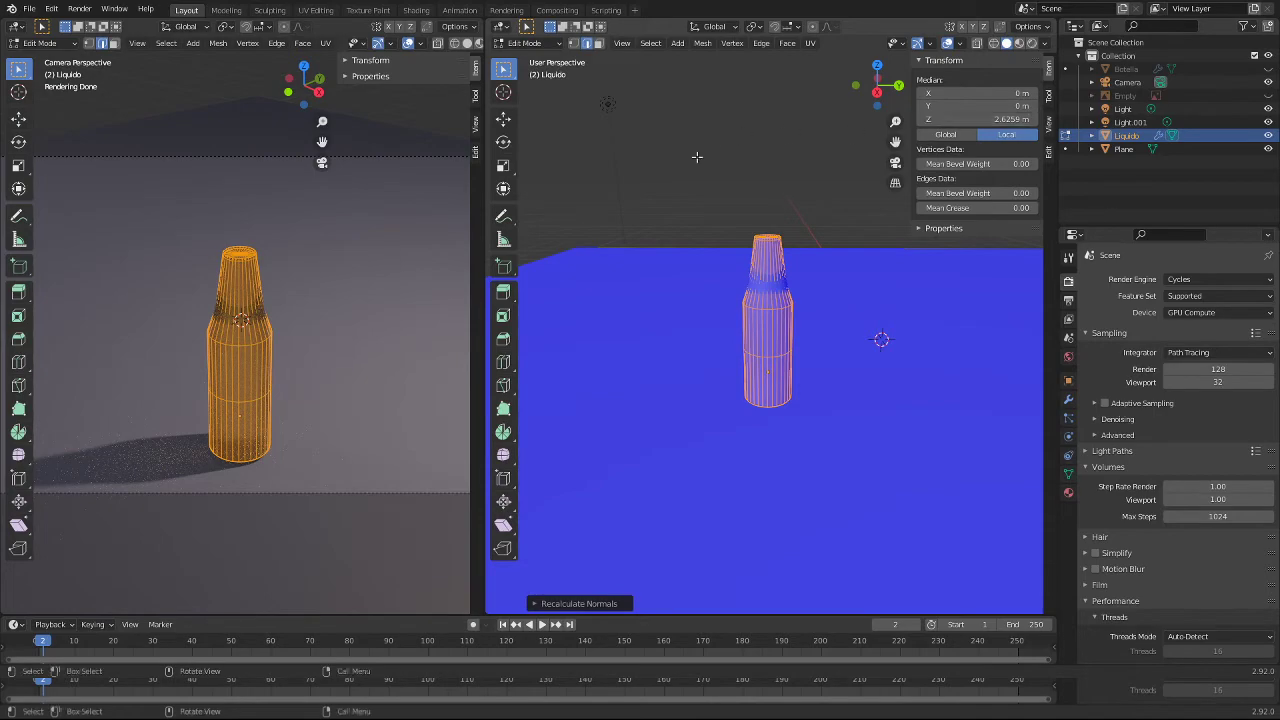
Step: Unhide Botella, return to Object Mode and turn off Face Orientation overlay
click(1268, 69)
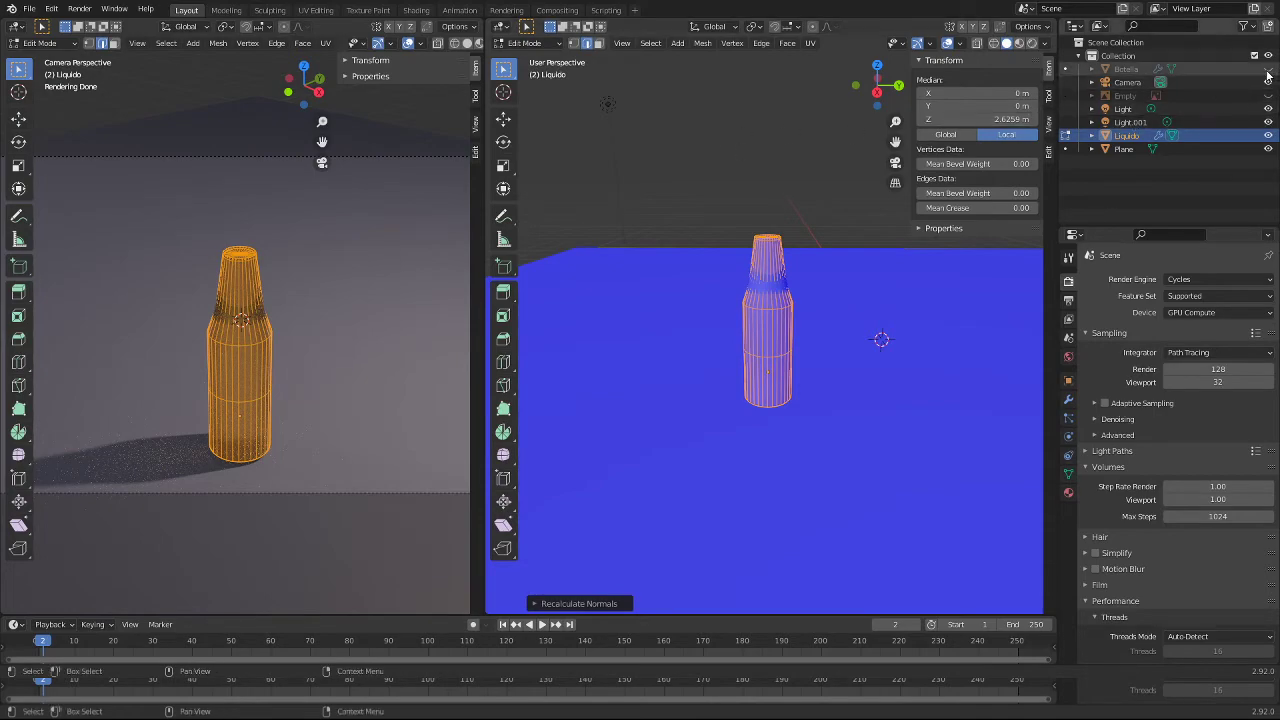
click(1267, 70)
key(Tab)
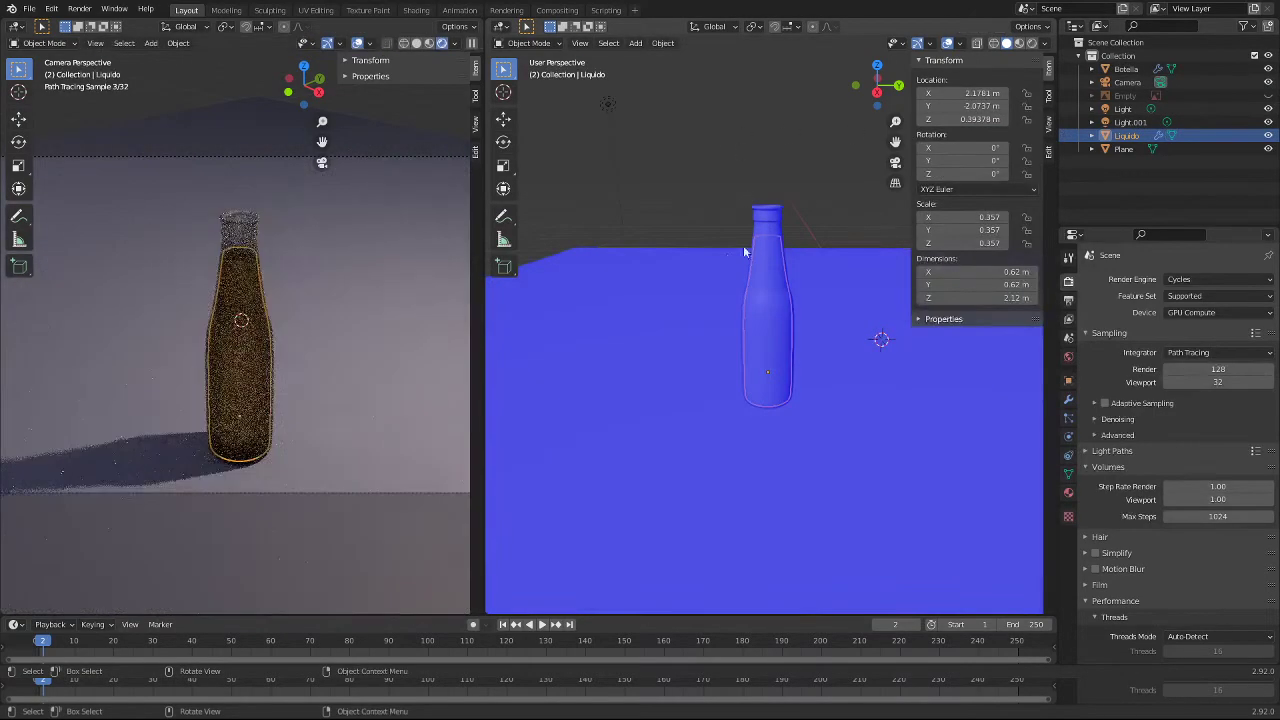
click(958, 44)
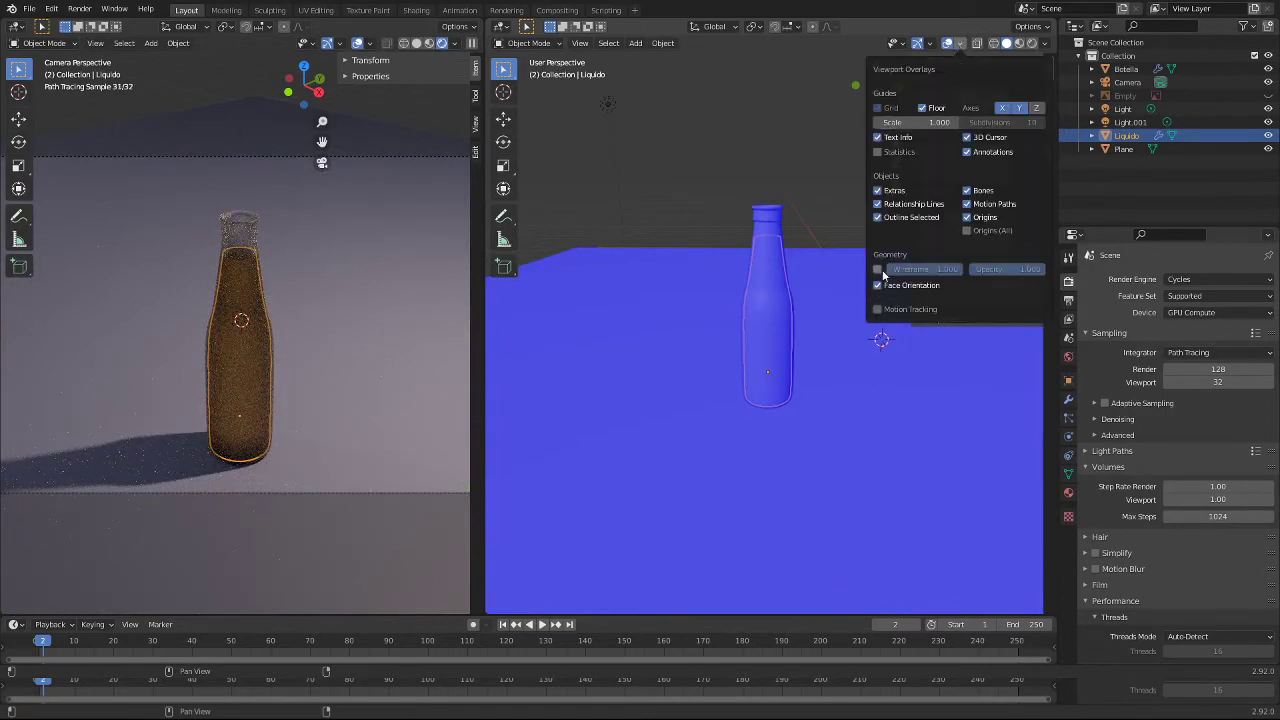
click(878, 285)
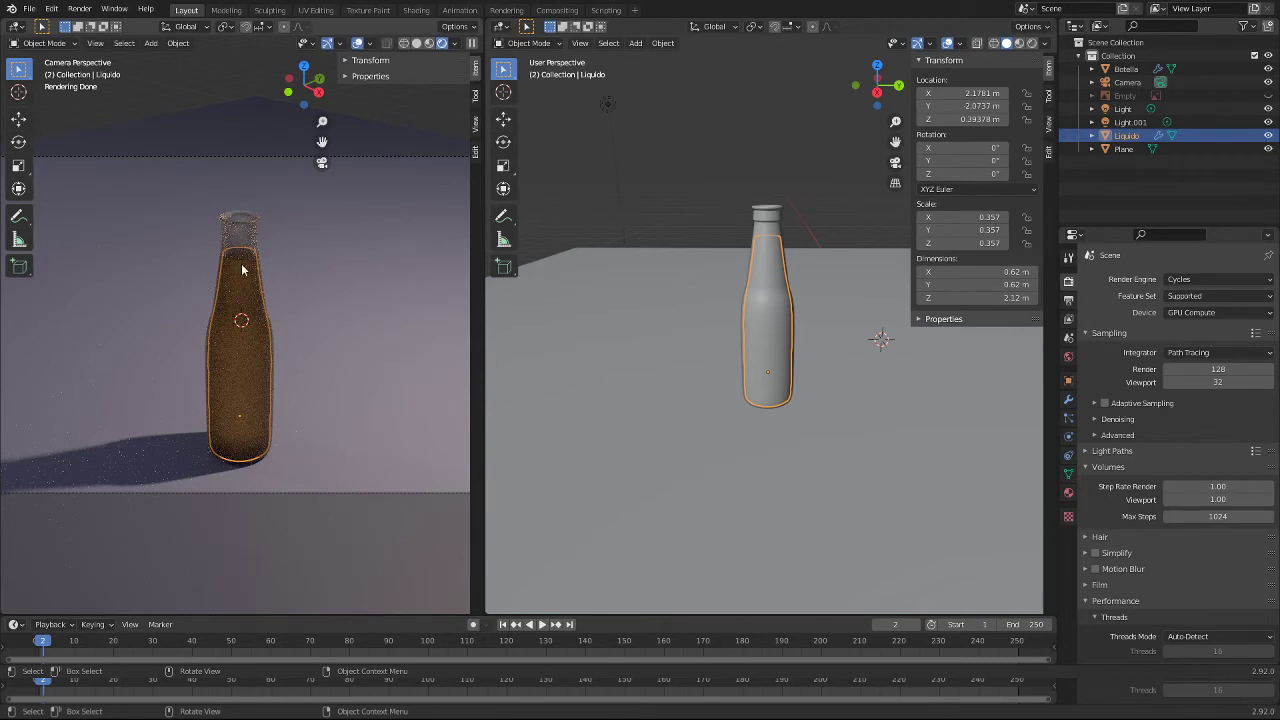
Step: Check Denoising Data under View Layer Passes, then start and cancel a test render
click(1067, 320)
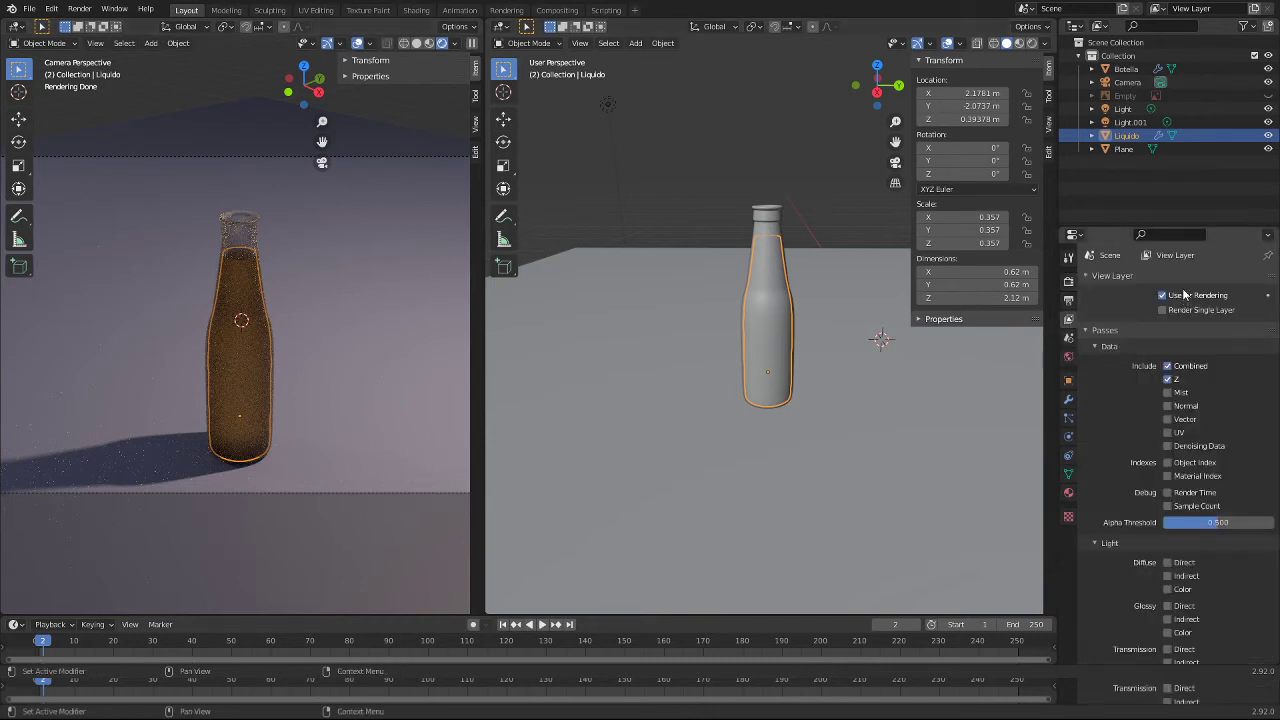
click(1104, 338)
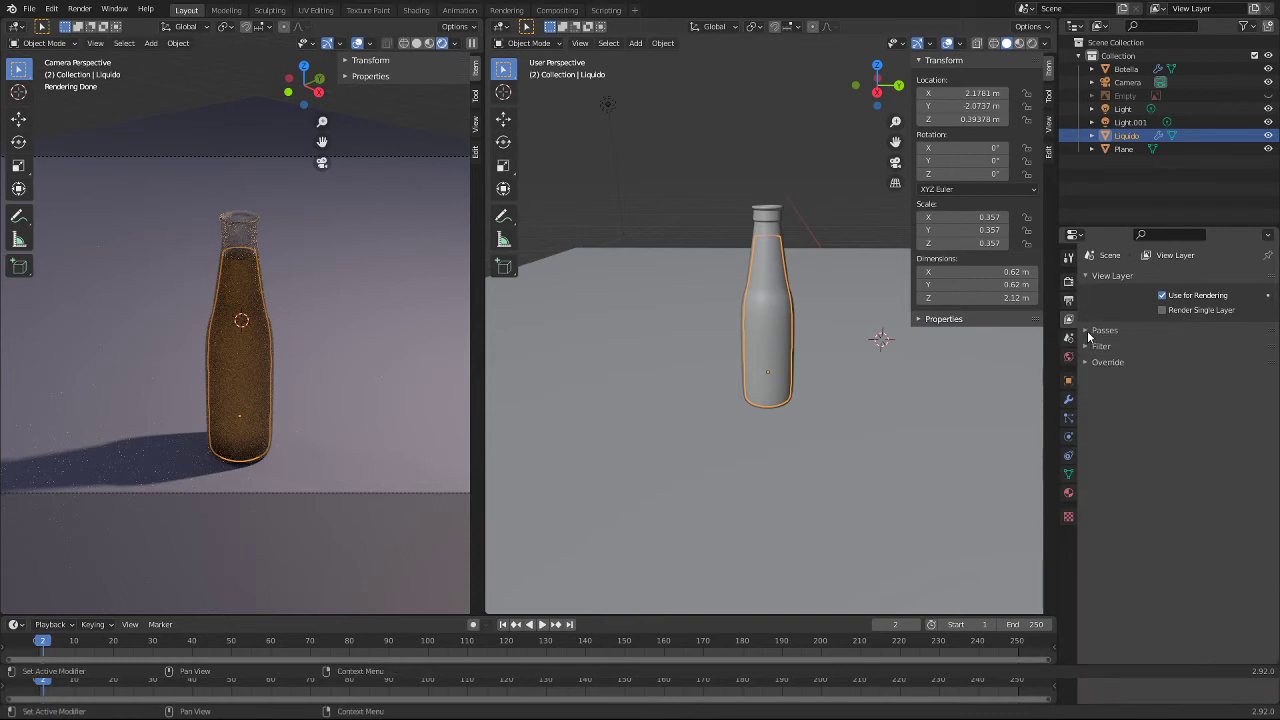
click(1088, 334)
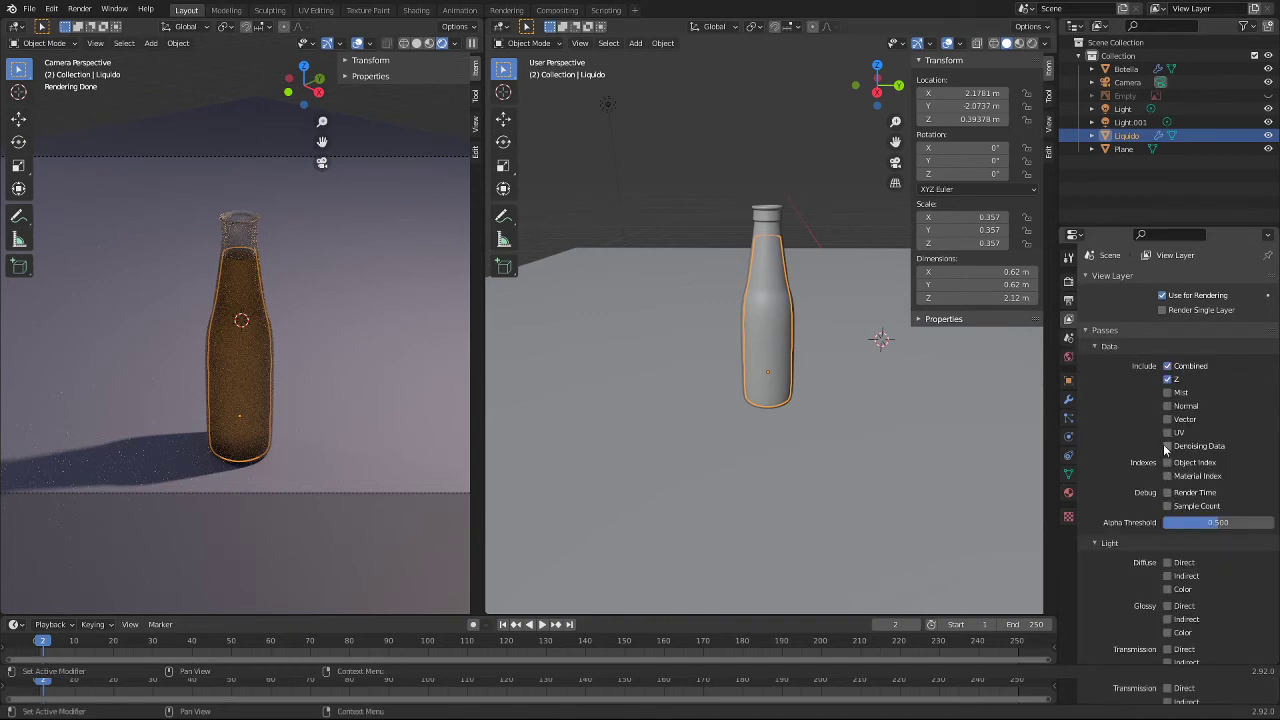
click(1167, 446)
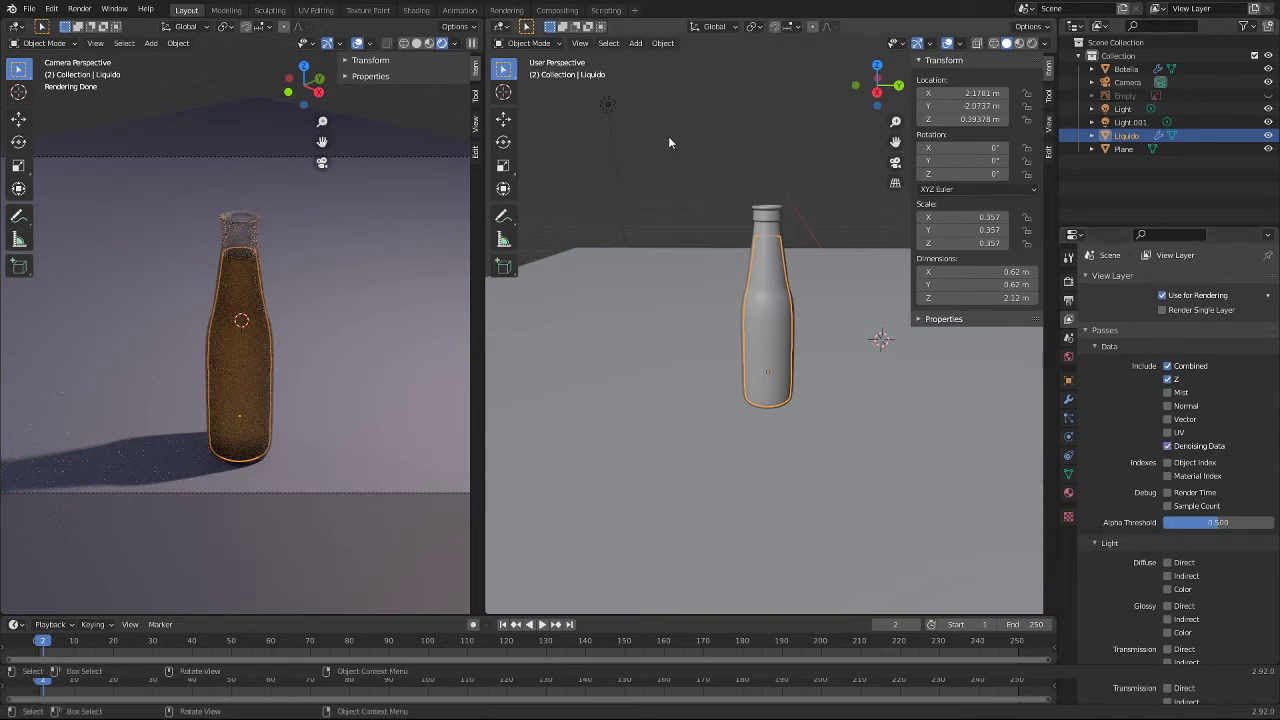
key(F12)
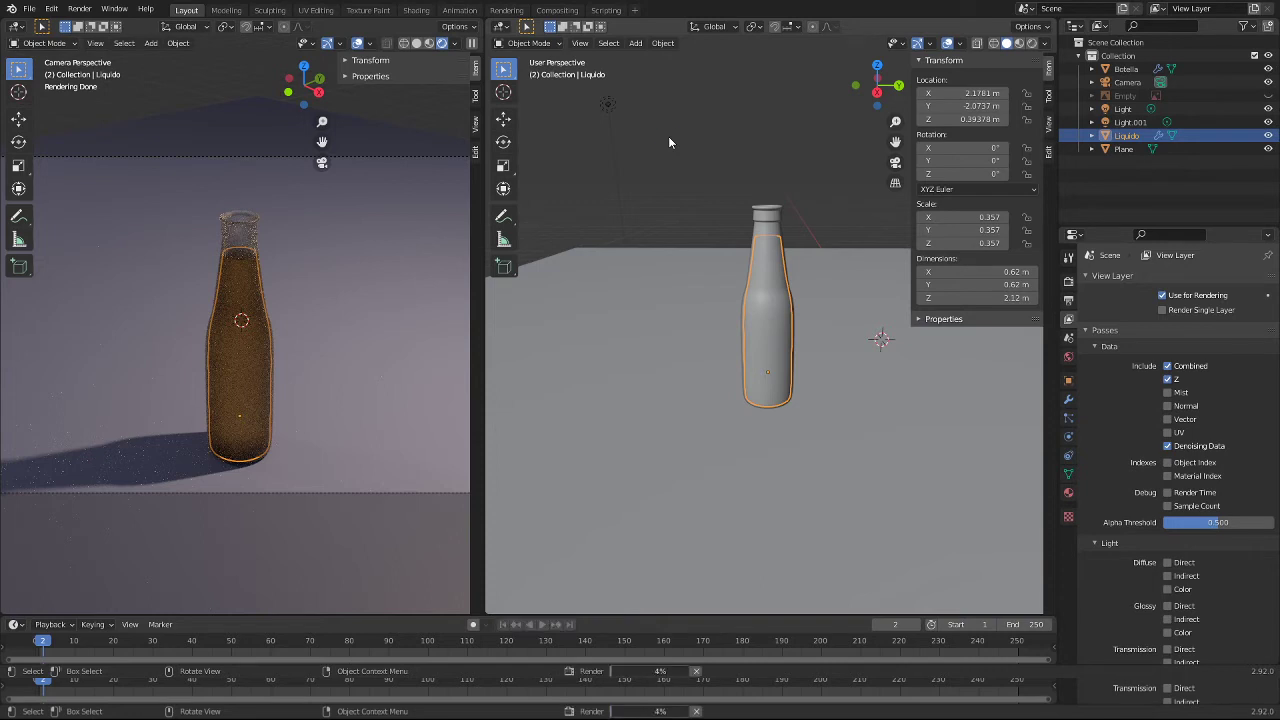
key(Escape)
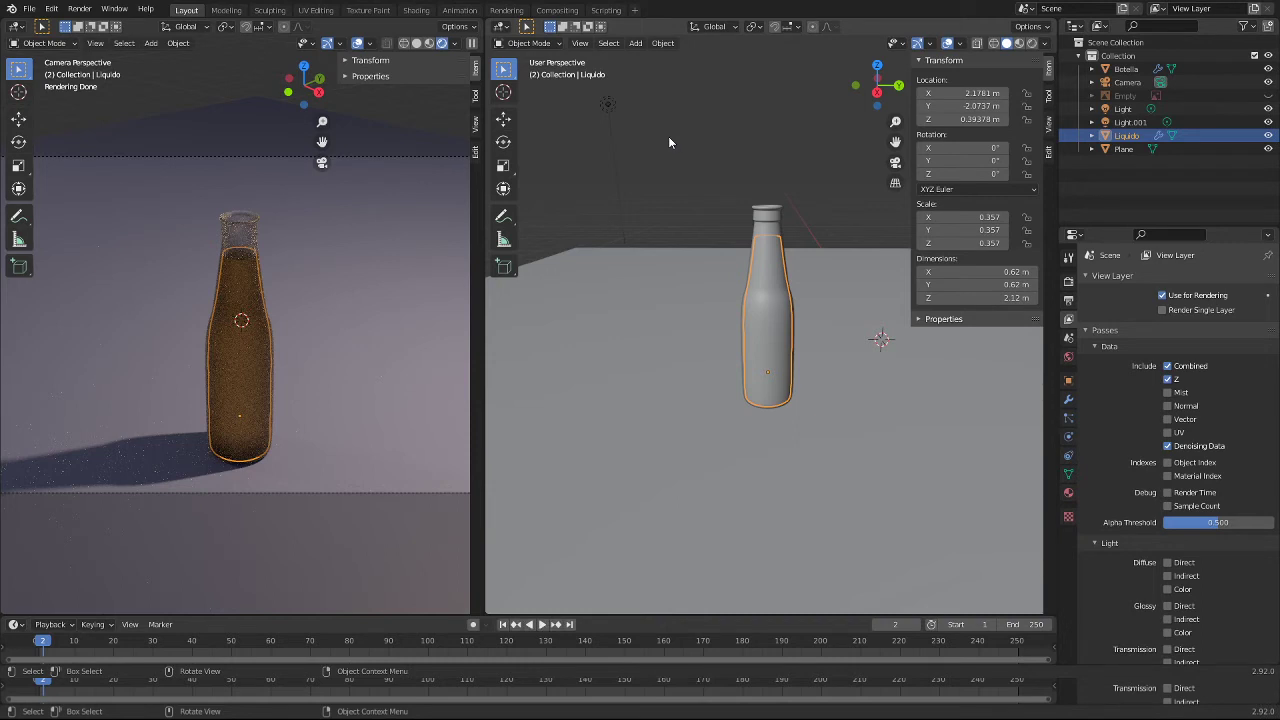
Step: In the Compositing workspace, enable Use Nodes and move the Composite node aside
click(556, 10)
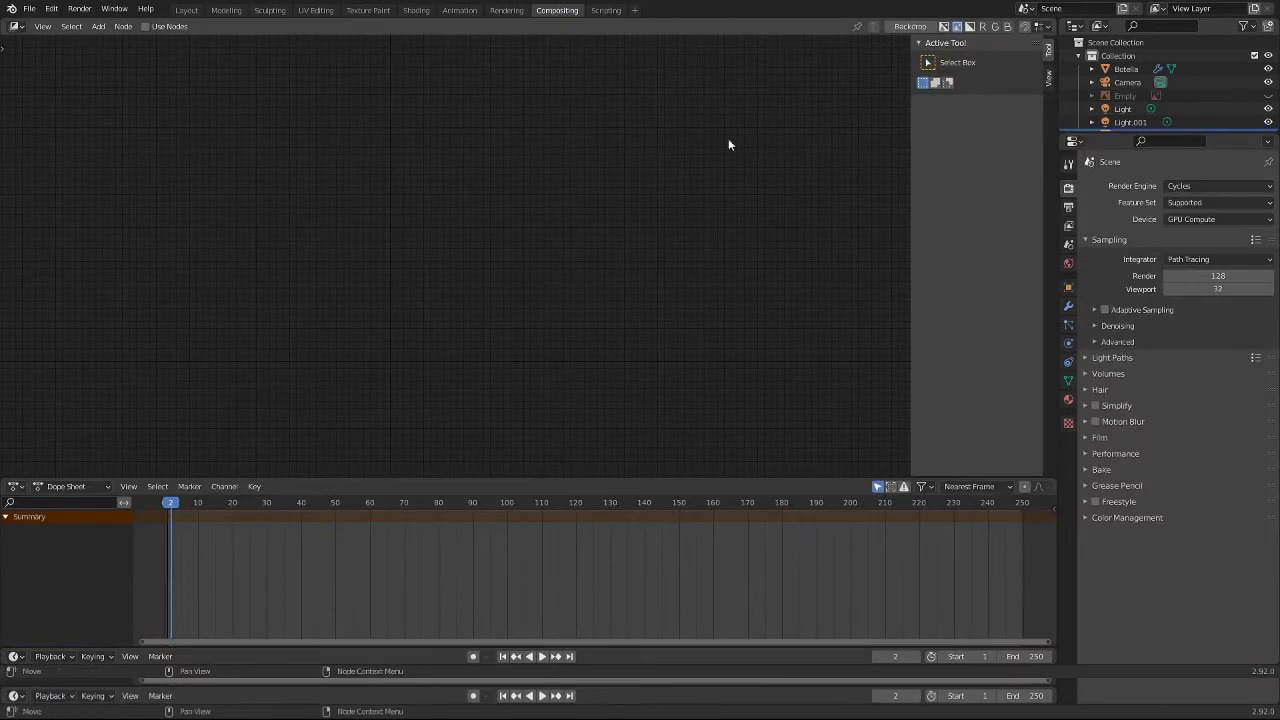
click(51, 30)
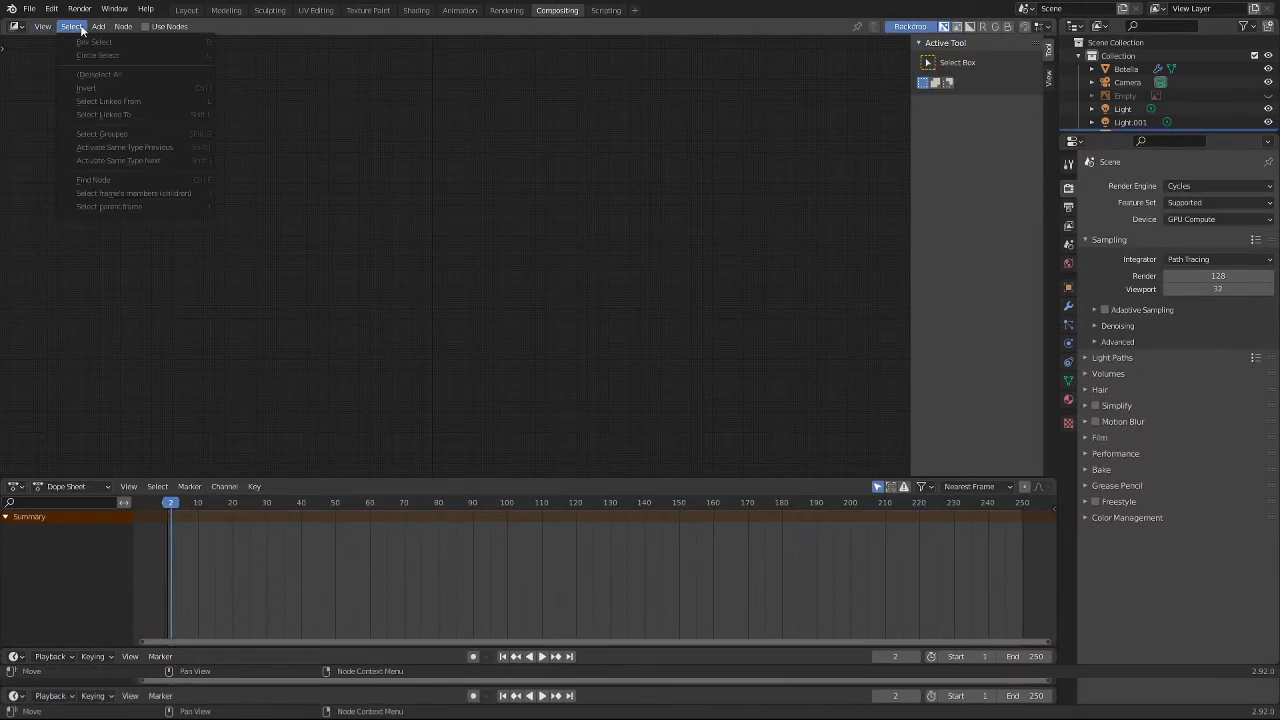
click(147, 26)
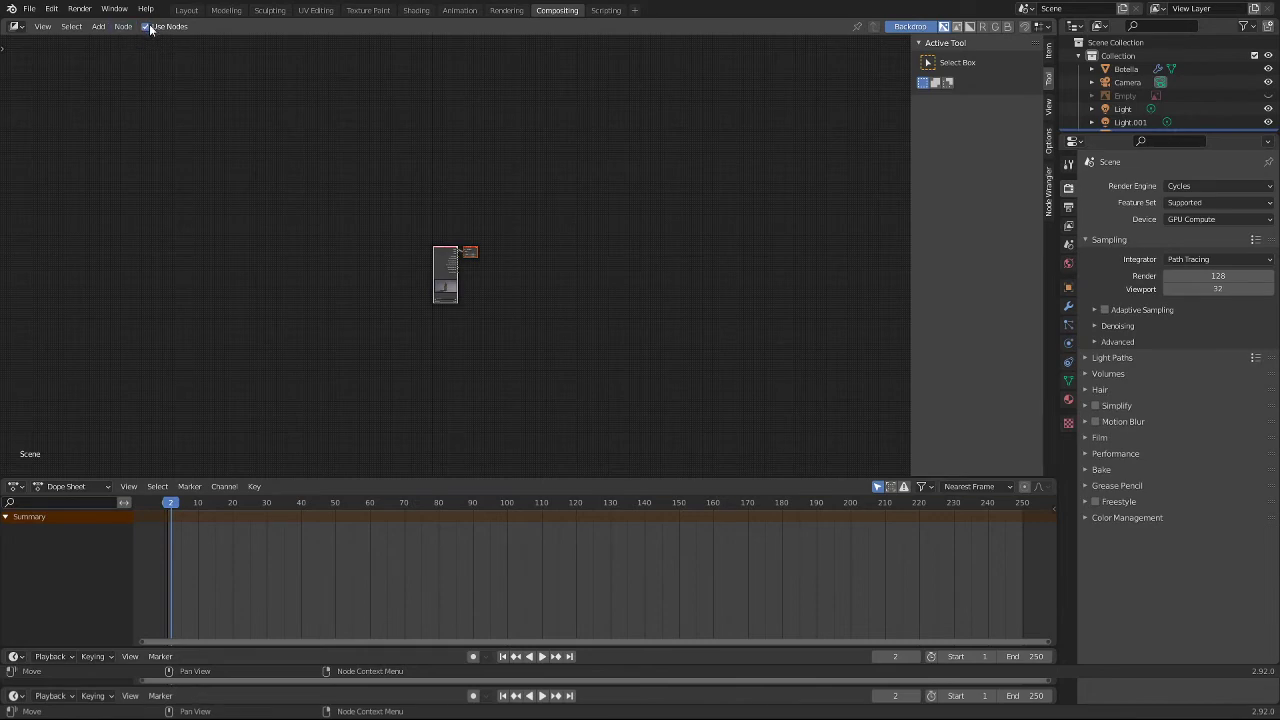
scroll(479, 284, up, 2)
scroll(472, 290, up, 3)
scroll(505, 306, up, 3)
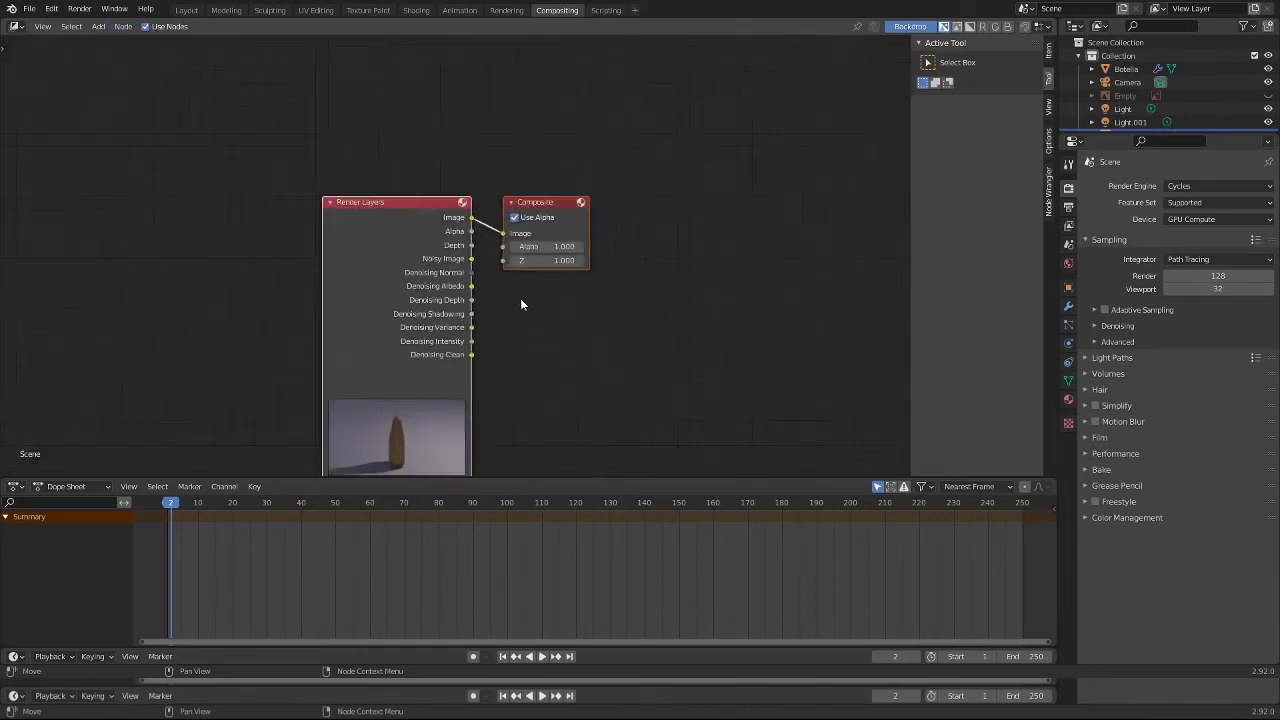
scroll(545, 260, up, 2)
scroll(572, 320, down, 1)
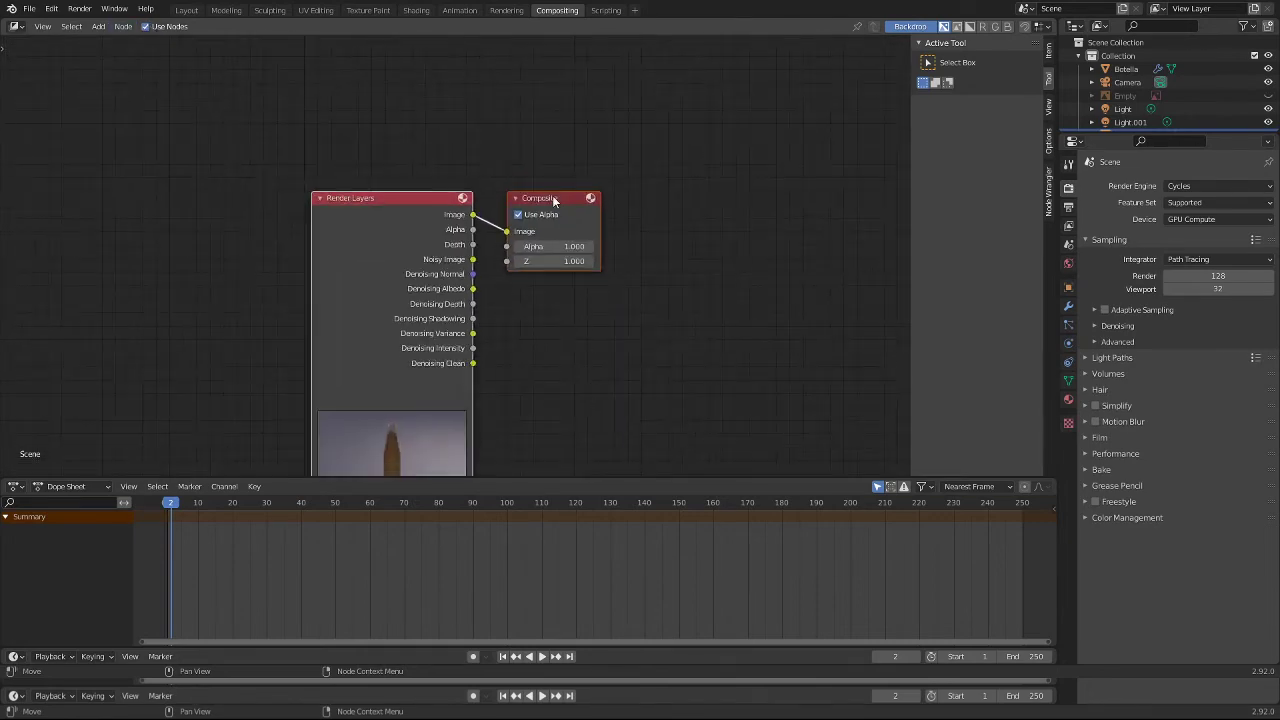
mouse_move(553, 200)
middle_down()
mouse_move(749, 188)
mouse_move(397, 171)
middle_up()
drag(392, 172, 771, 180)
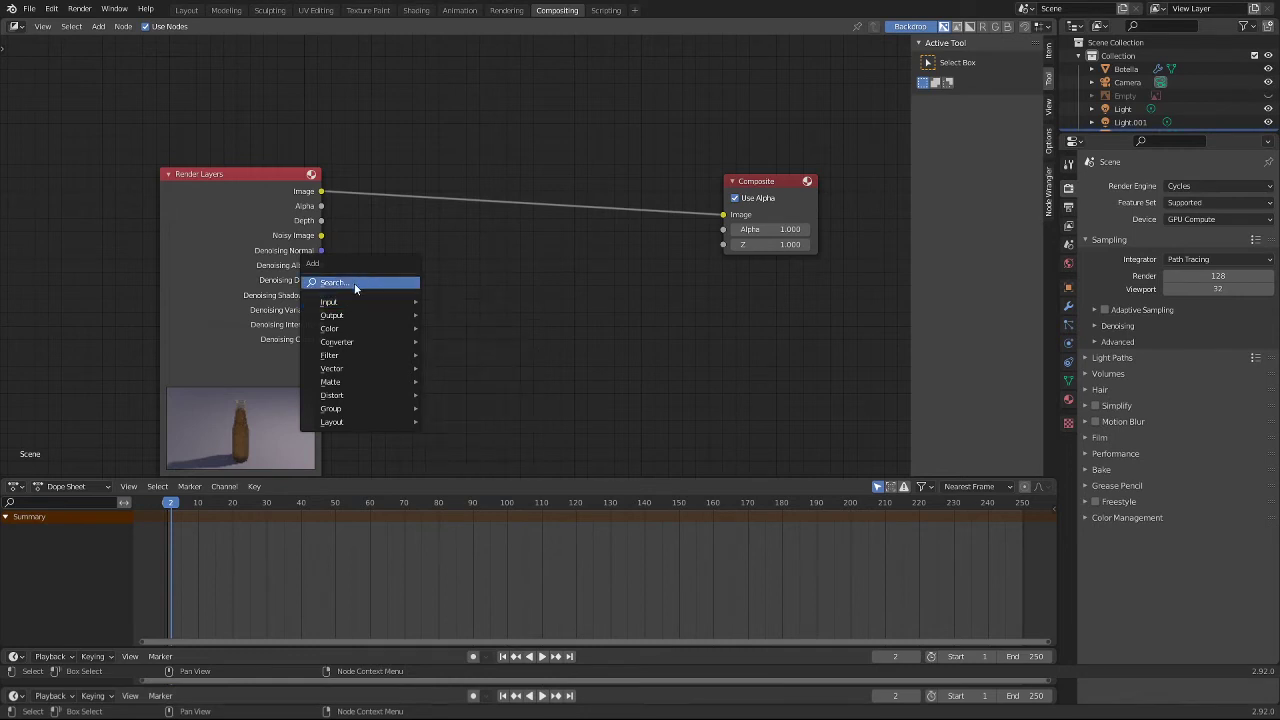
Step: Add a Denoise node fed by Noisy Image, Denoising Normal and Albedo, outputting to Composite
click(354, 283)
text(de)
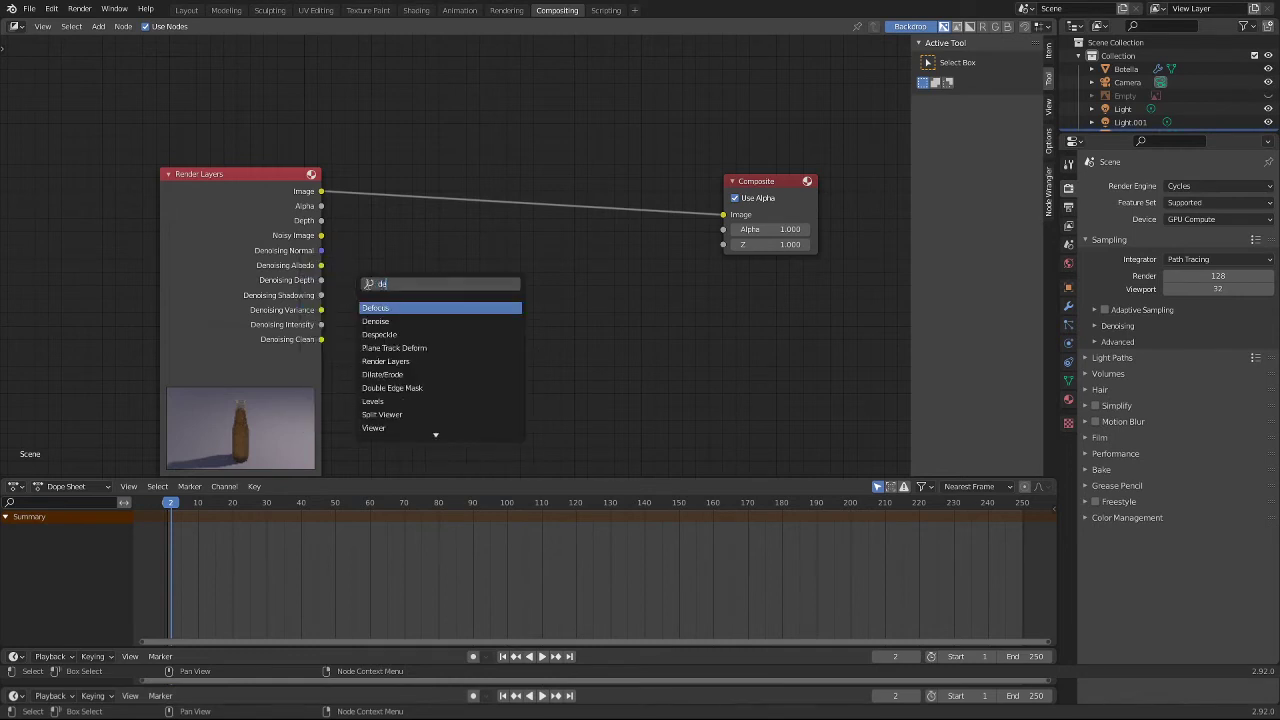
text(no)
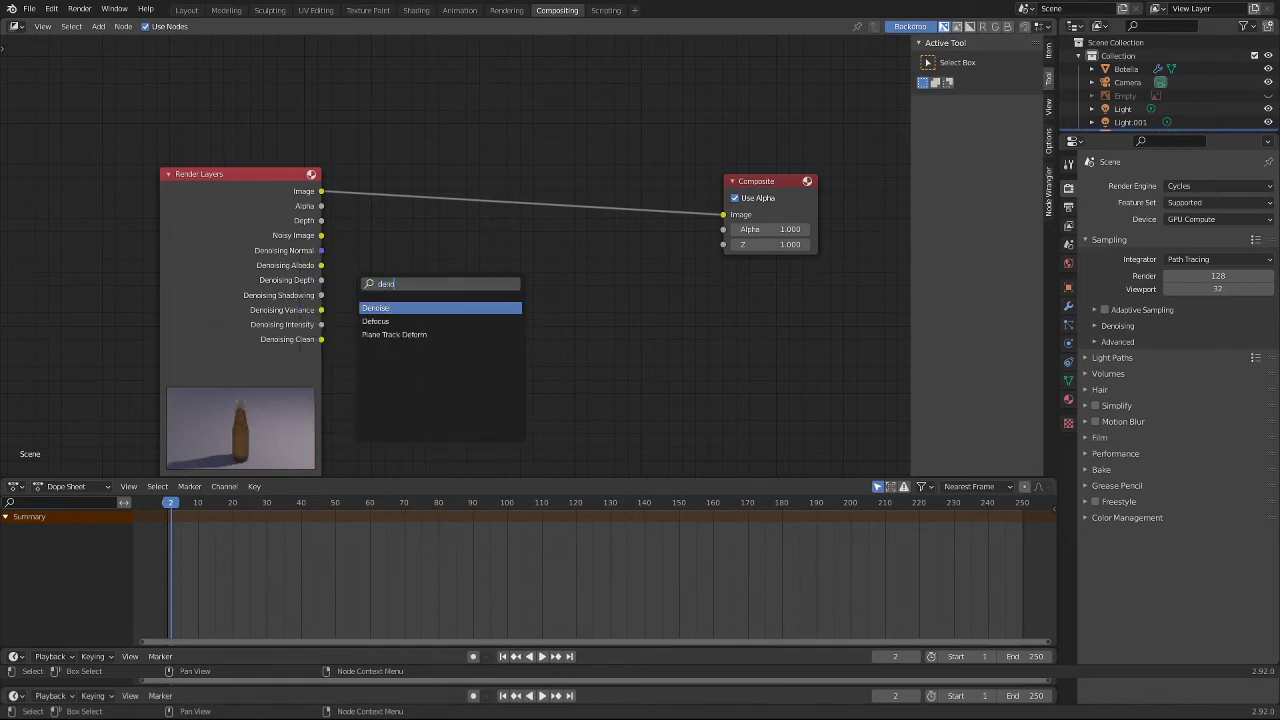
key(Return)
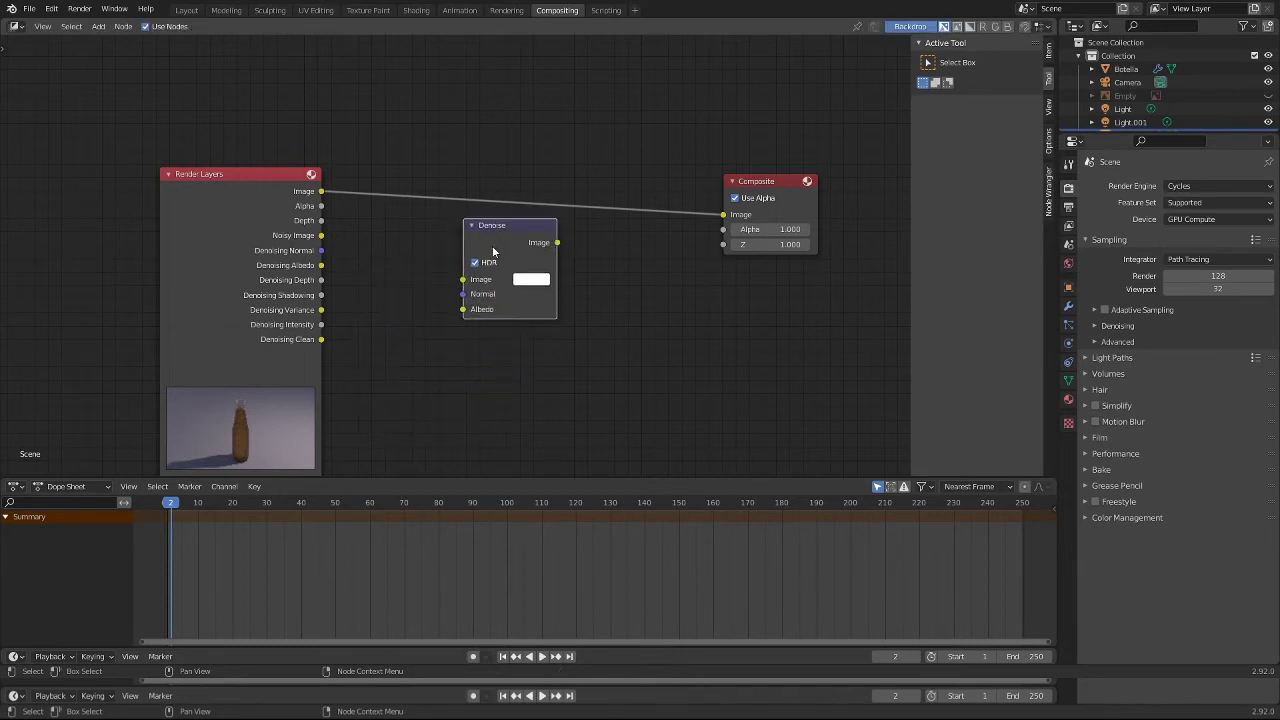
click(492, 252)
drag(321, 235, 463, 279)
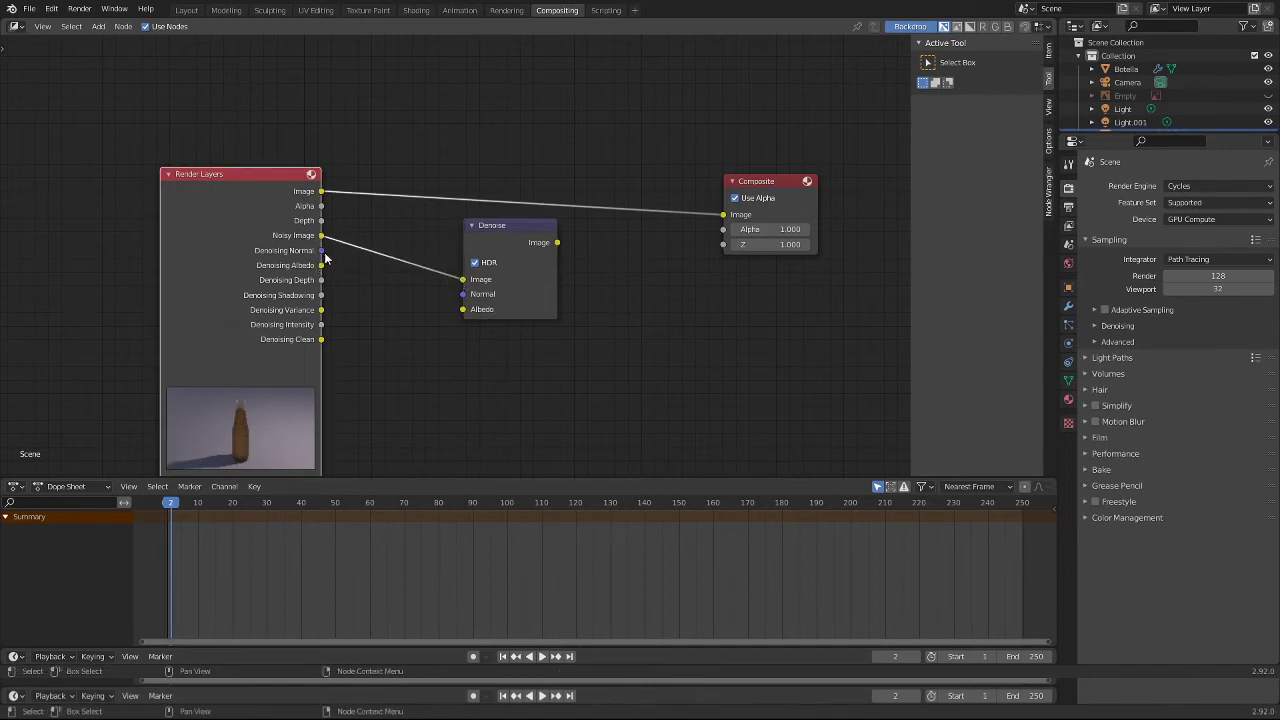
drag(321, 250, 463, 294)
drag(321, 265, 463, 309)
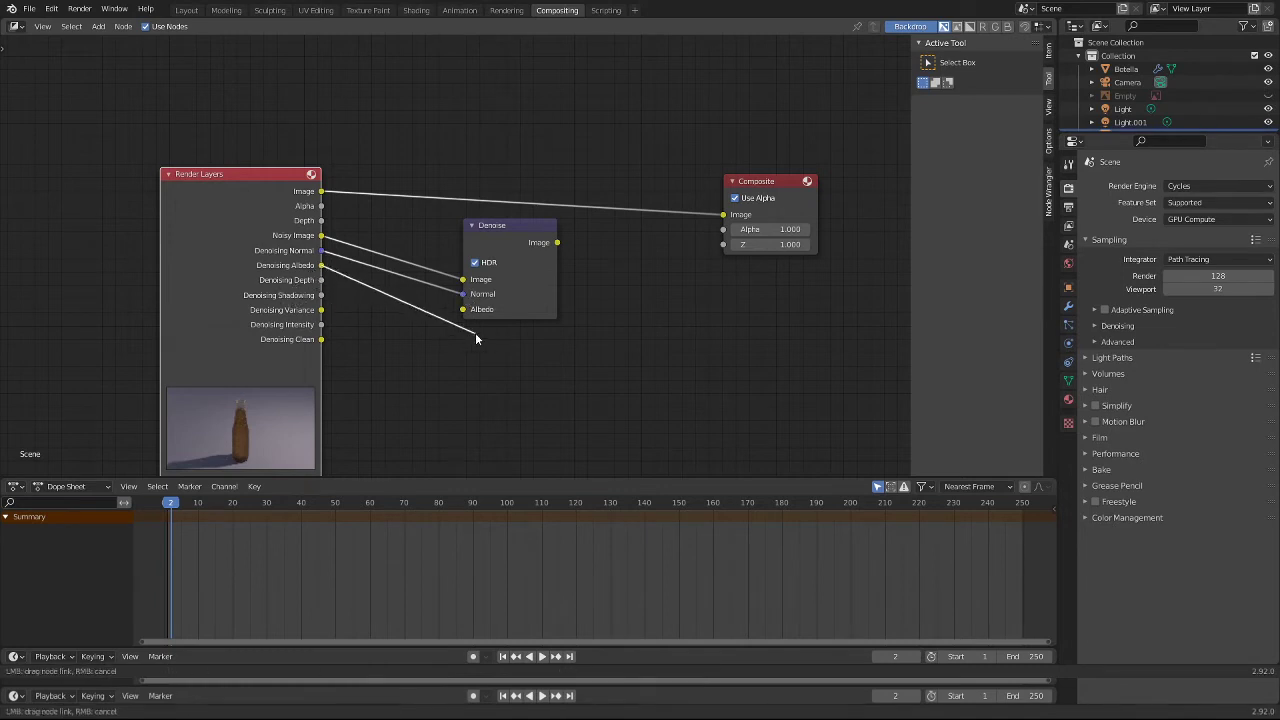
drag(557, 242, 735, 216)
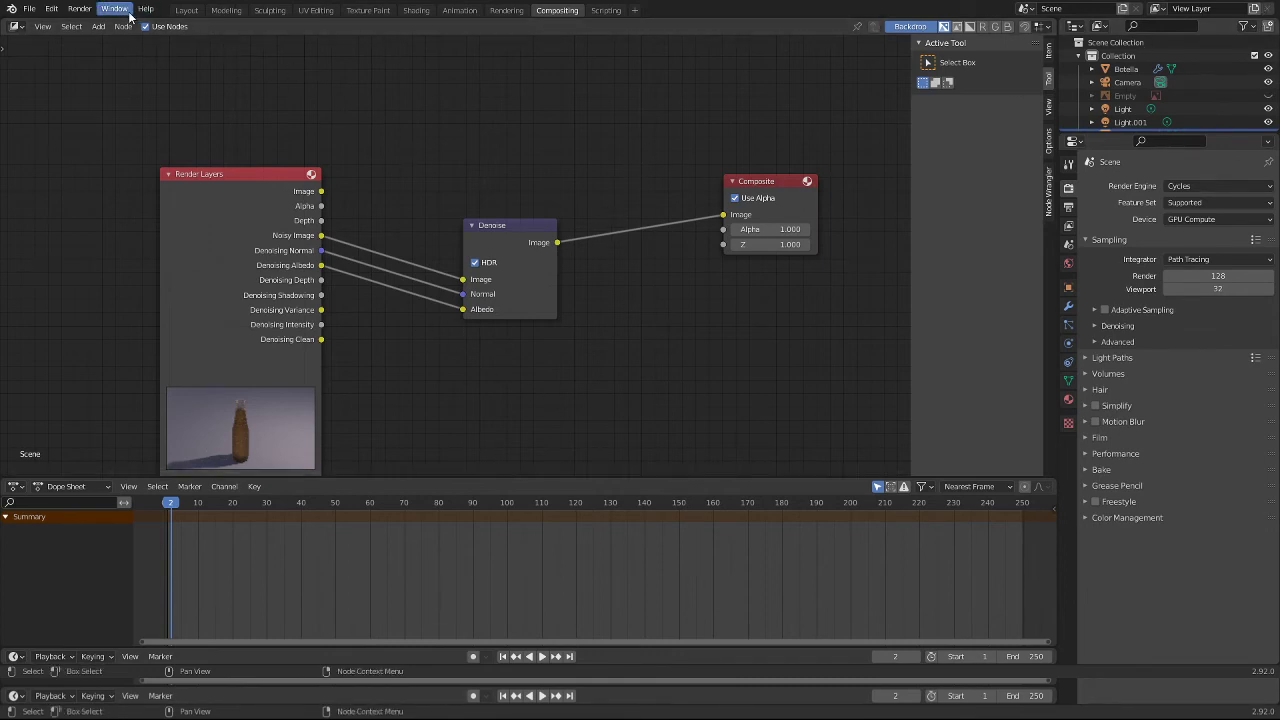
Step: Back in Layout, select Botella and lower its material roughness to 0.154
click(185, 10)
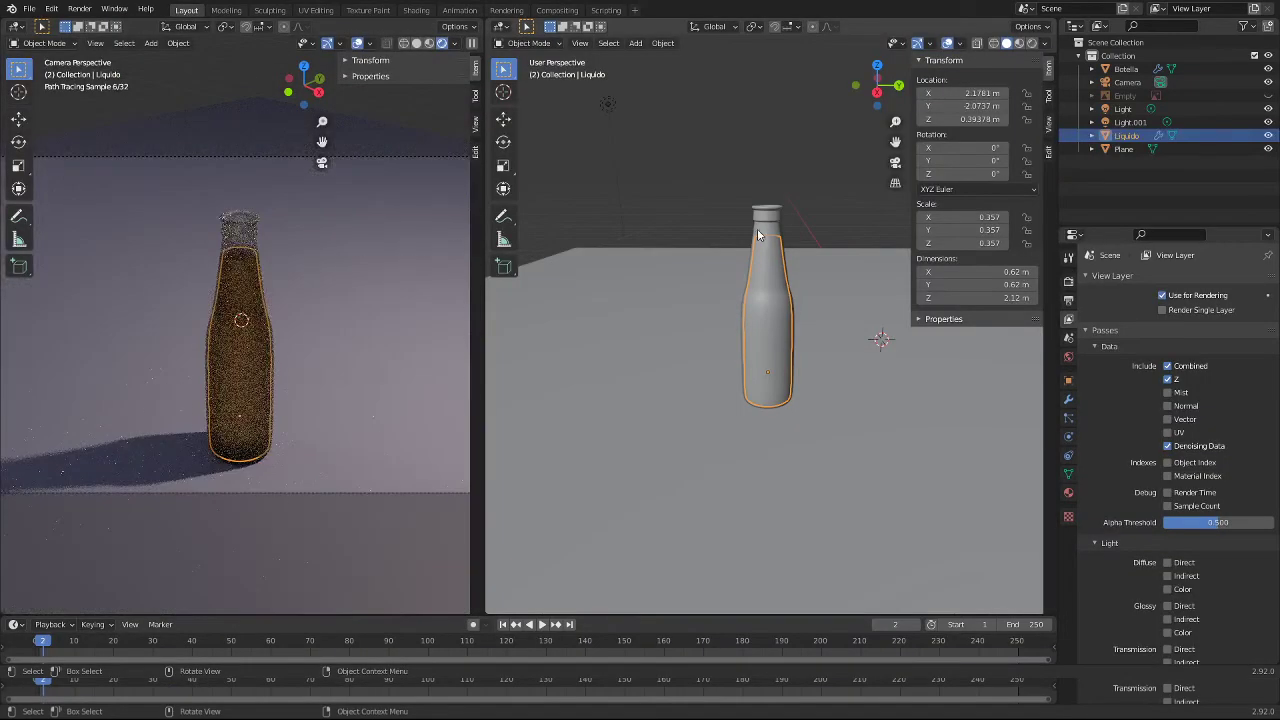
click(760, 228)
click(1069, 494)
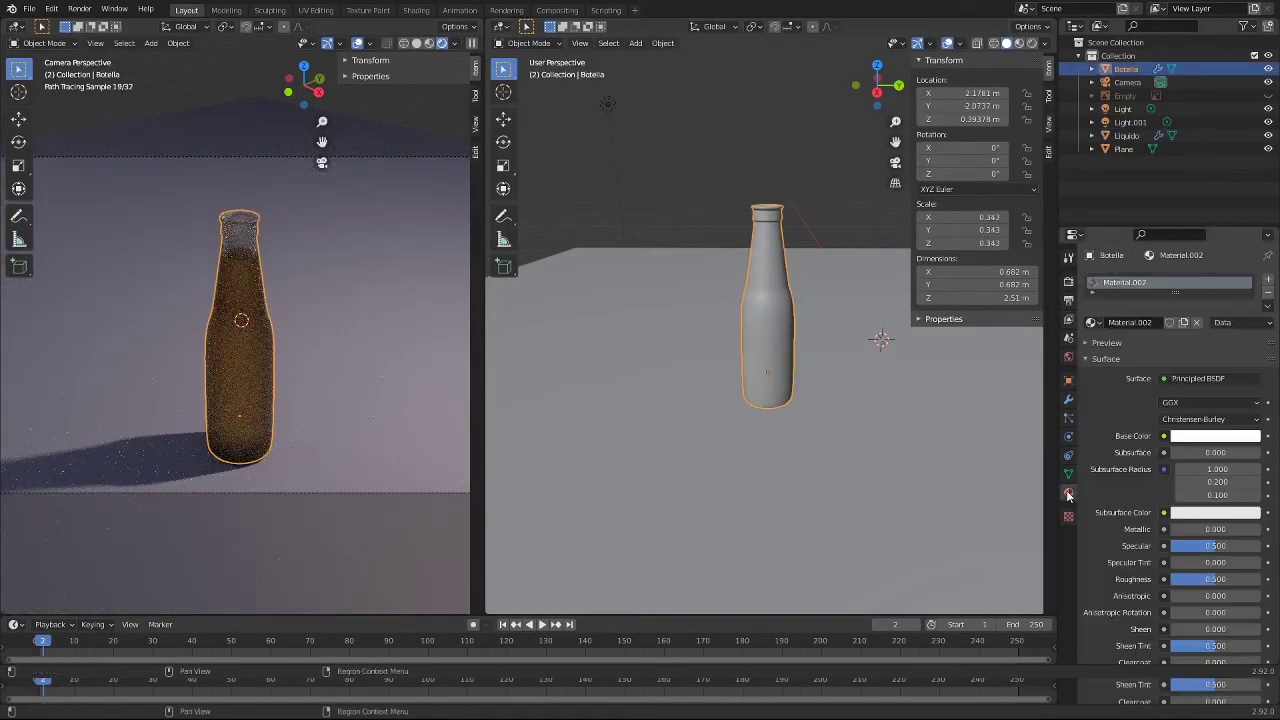
scroll(1190, 563, down, 2)
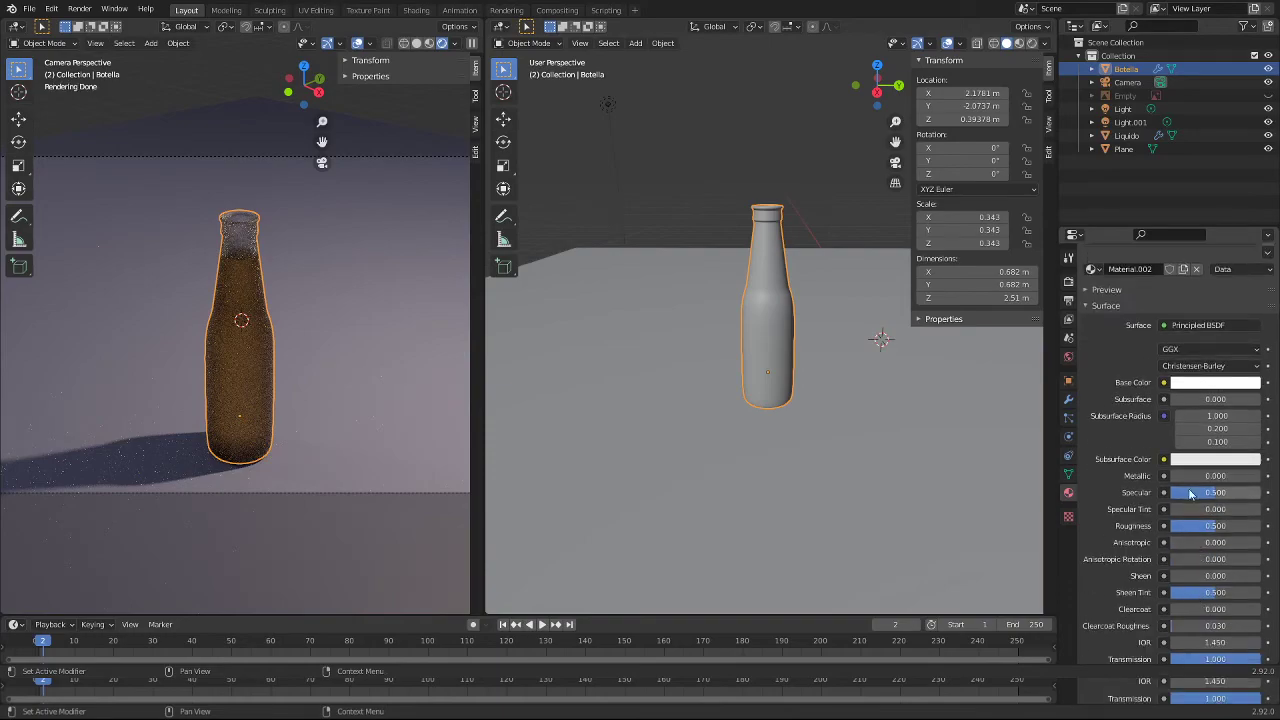
mouse_move(1213, 535)
mouse_down()
mouse_move(1186, 535)
mouse_move(1176, 516)
mouse_up()
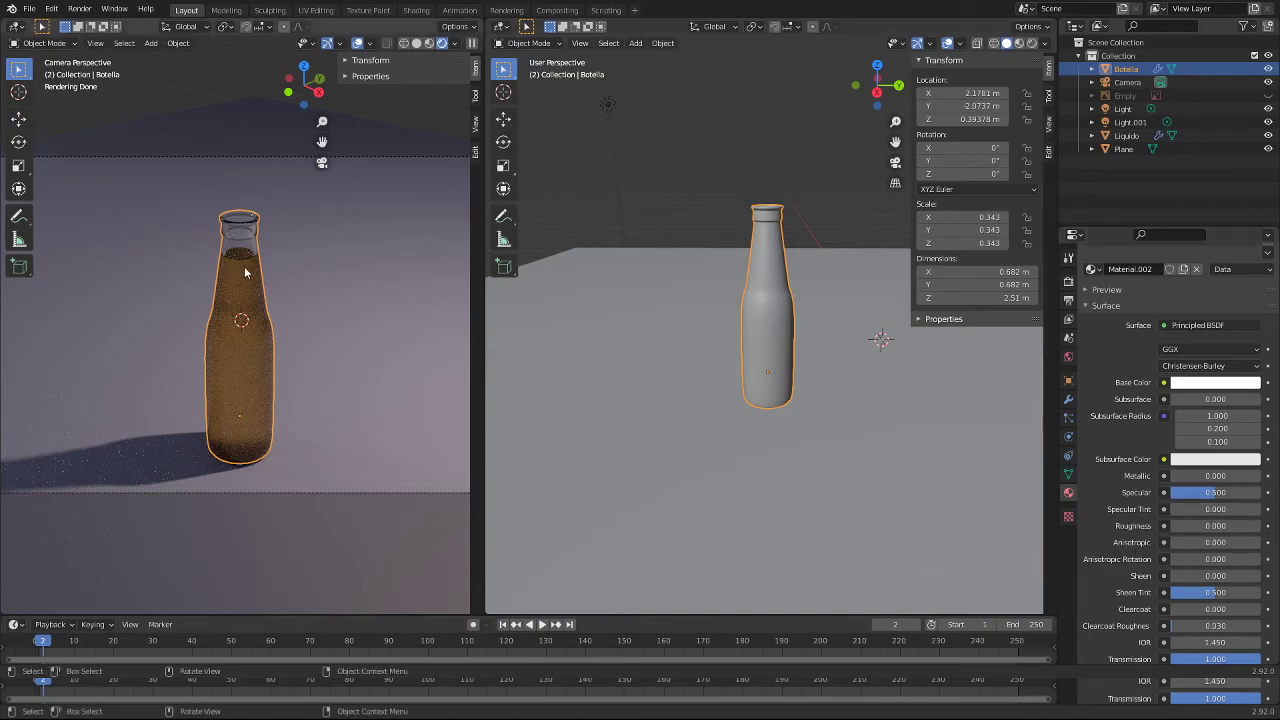
Step: Try a bottle roughness of about 0.522, then set it to 0.000
scroll(244, 266, up, 2)
scroll(235, 260, up, 2)
scroll(222, 253, up, 1)
scroll(221, 200, up, 3)
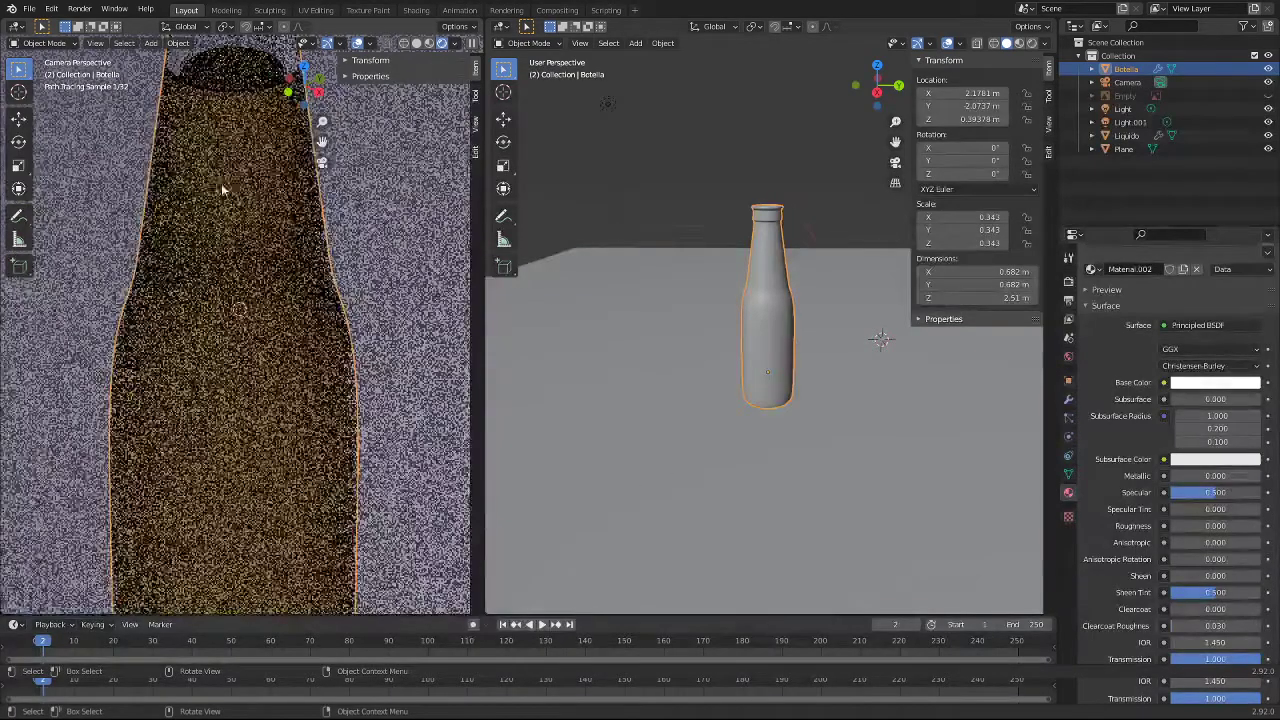
scroll(226, 182, down, 1)
scroll(230, 181, down, 1)
scroll(245, 200, down, 1)
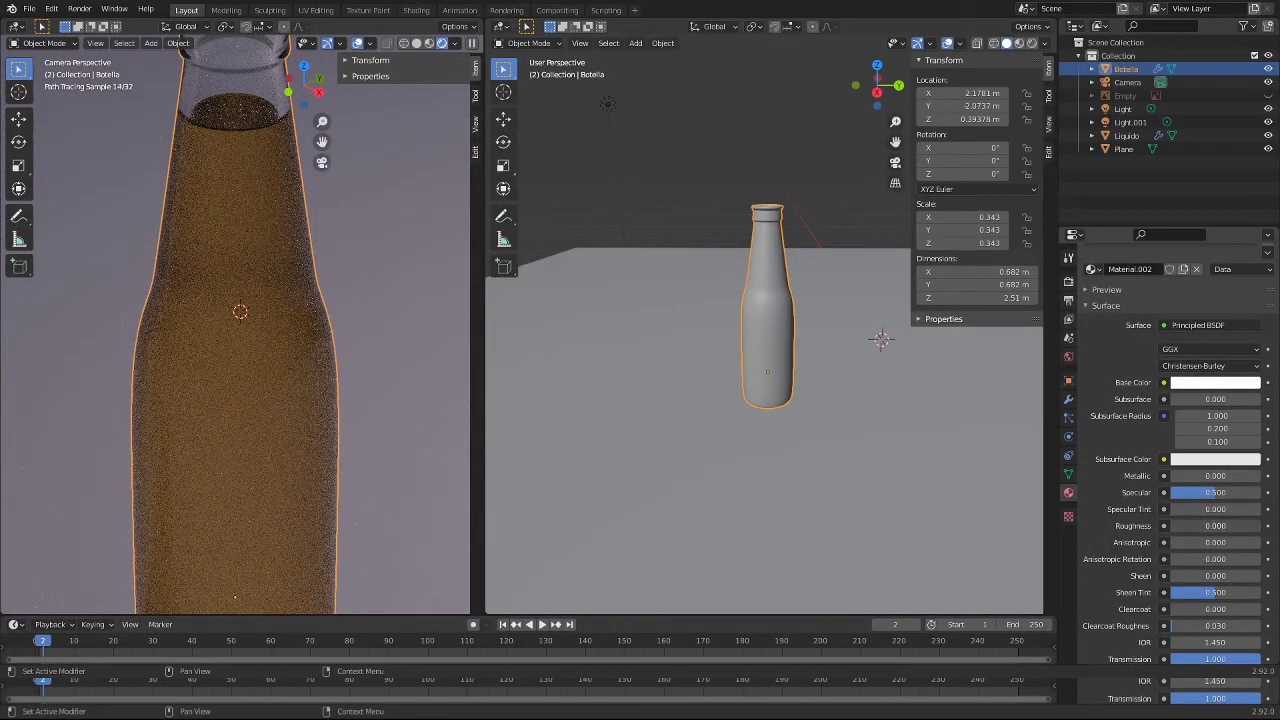
drag(1190, 525, 1230, 525)
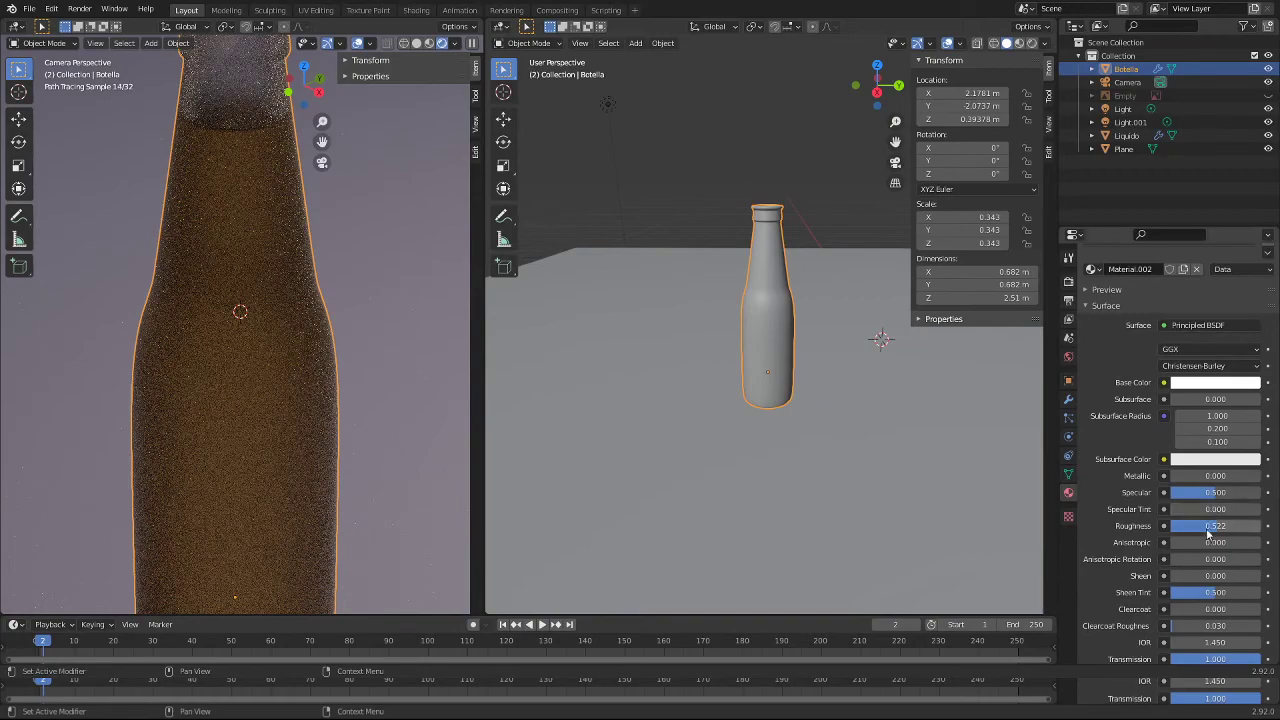
drag(1210, 530, 1165, 530)
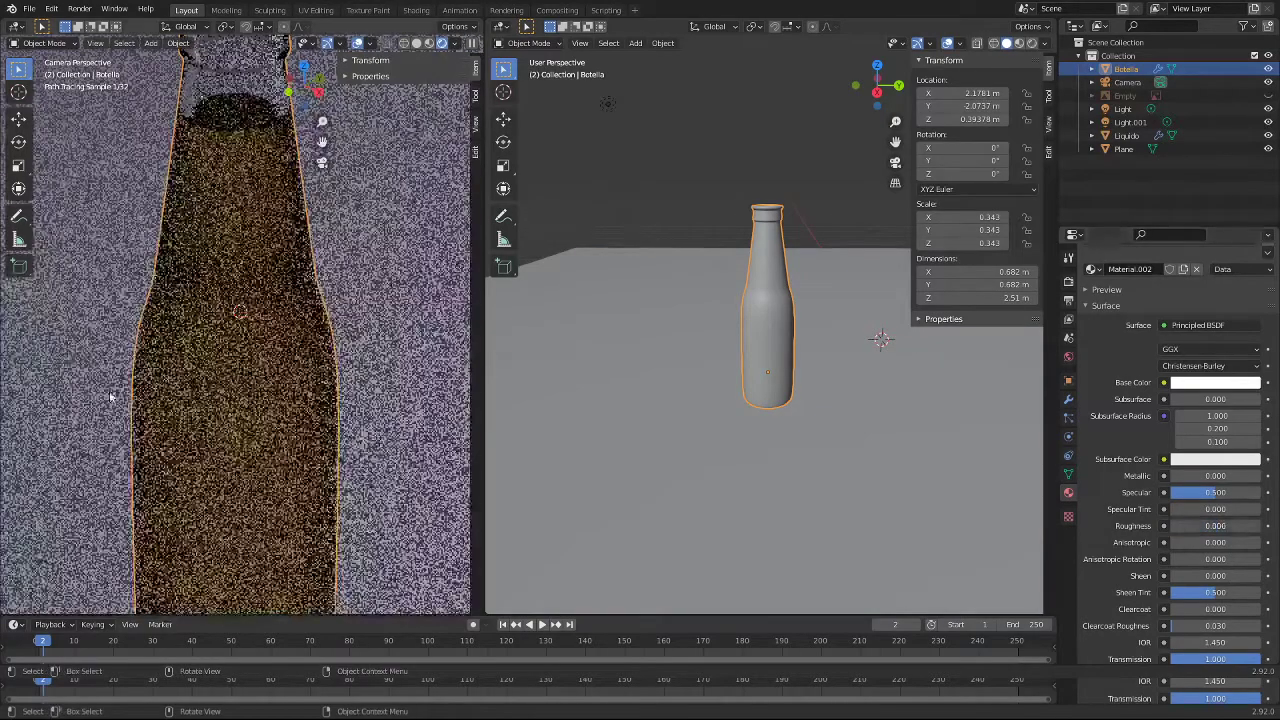
scroll(214, 306, down, 2)
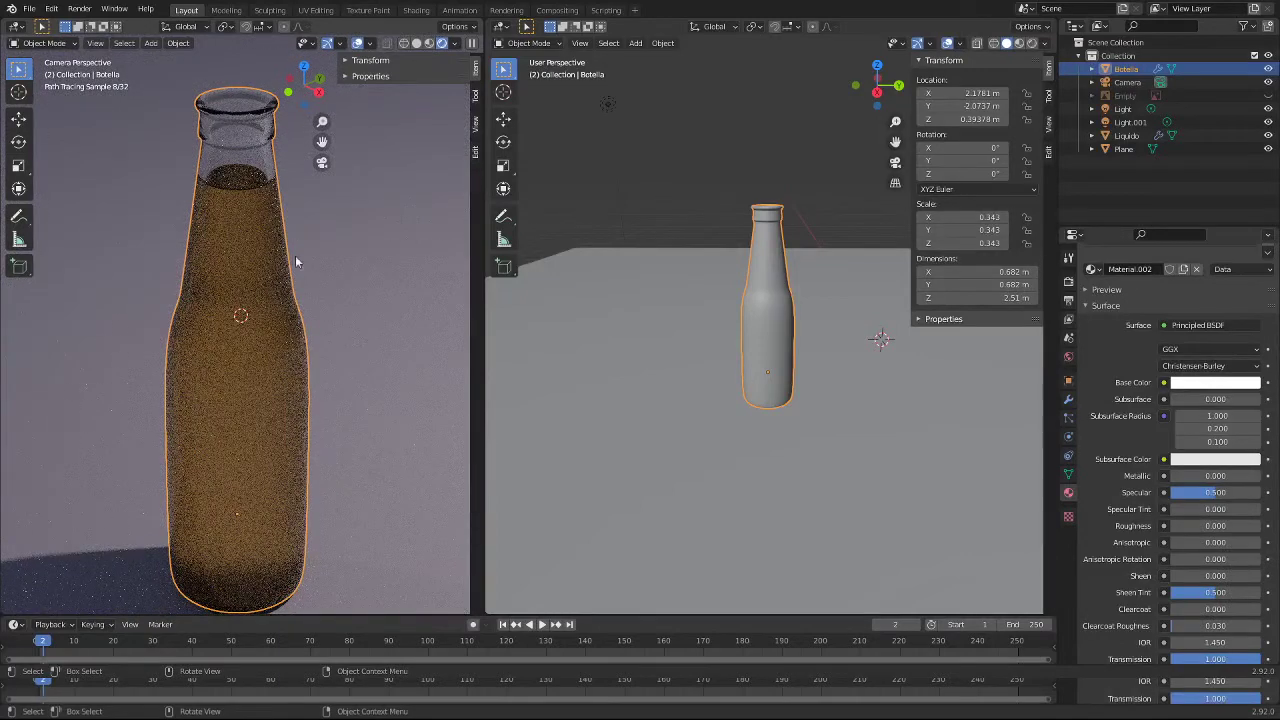
scroll(295, 262, down, 1)
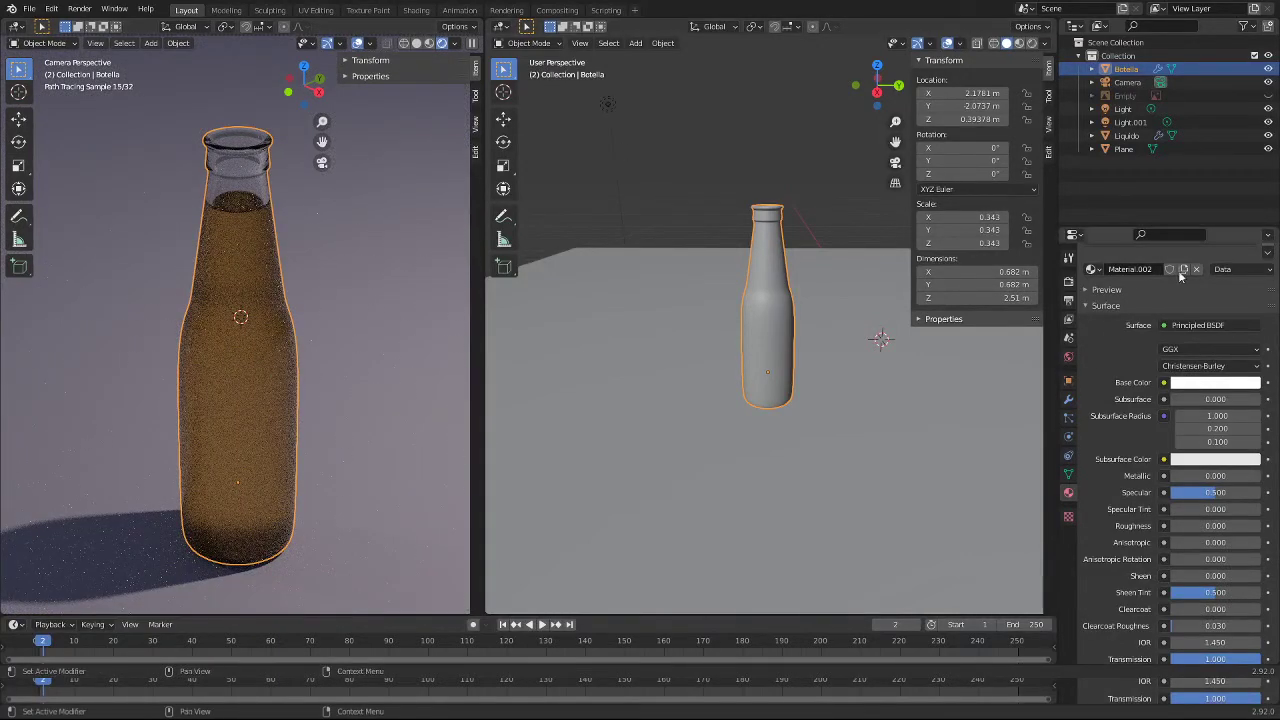
Step: Set the bottle's base colour to a dark brown (R 0.477, G 0.266, B 0.129)
click(1196, 386)
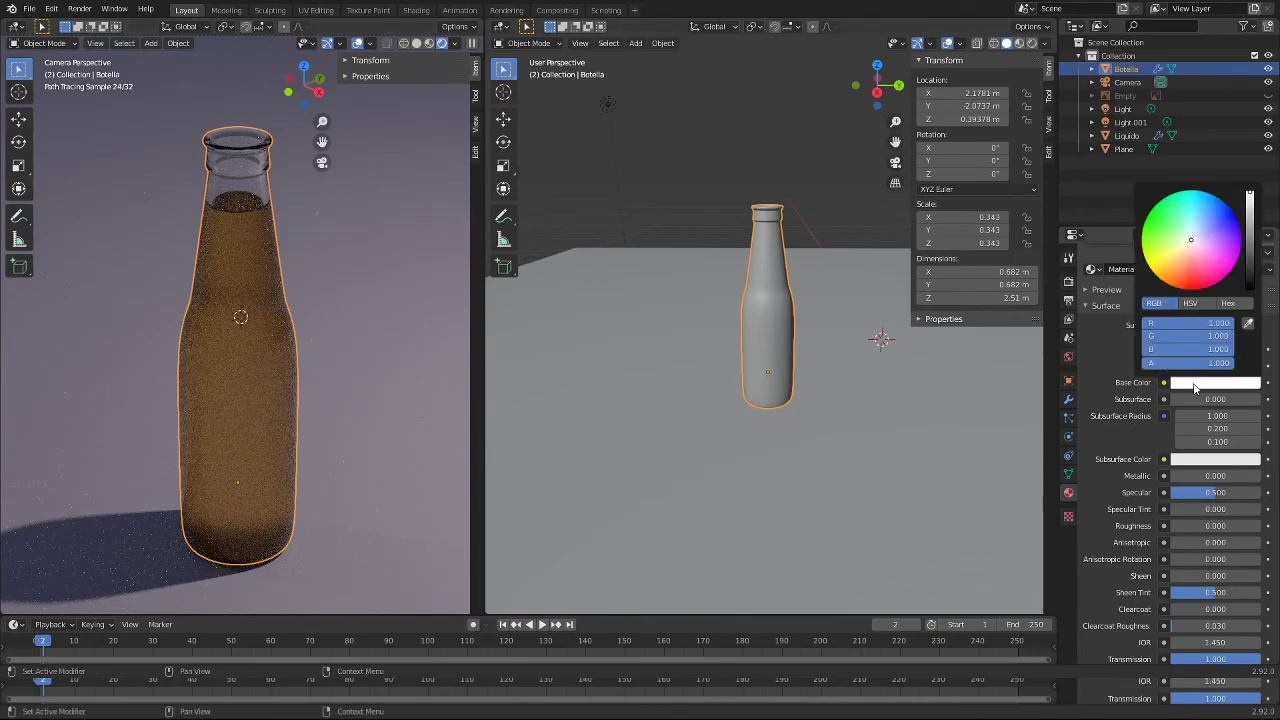
drag(1200, 256, 1185, 249)
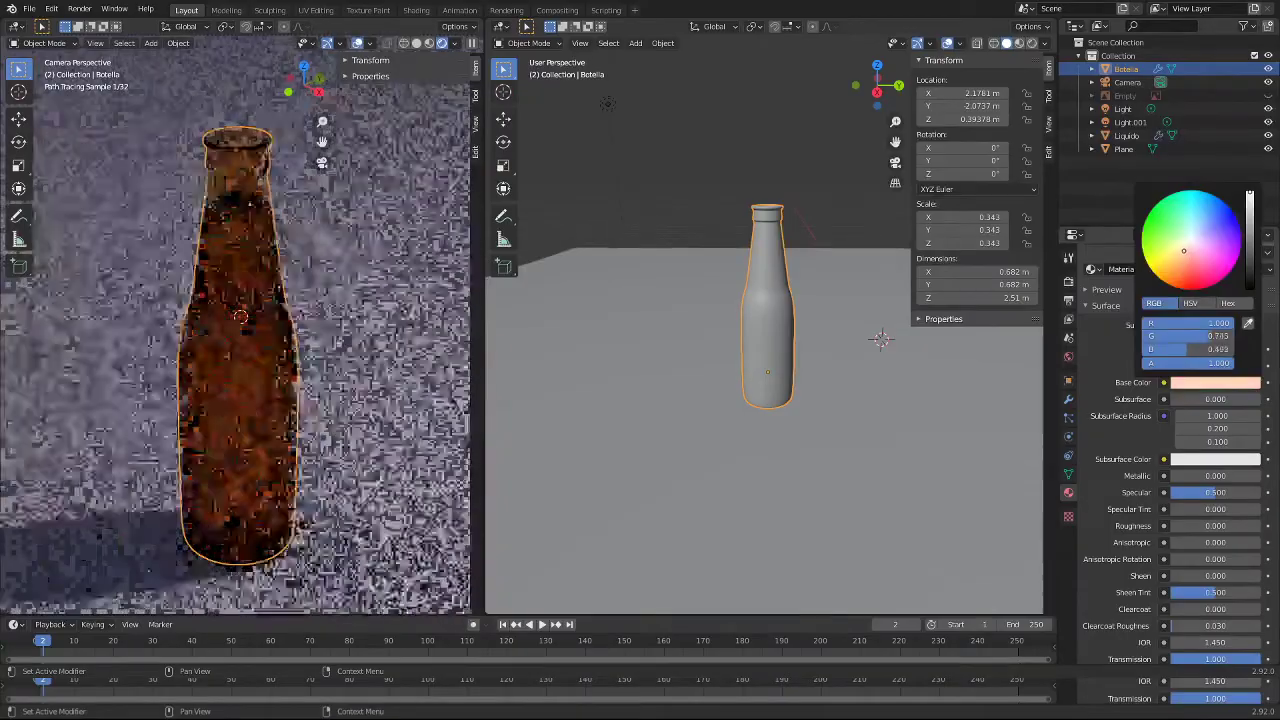
drag(1250, 197, 1250, 212)
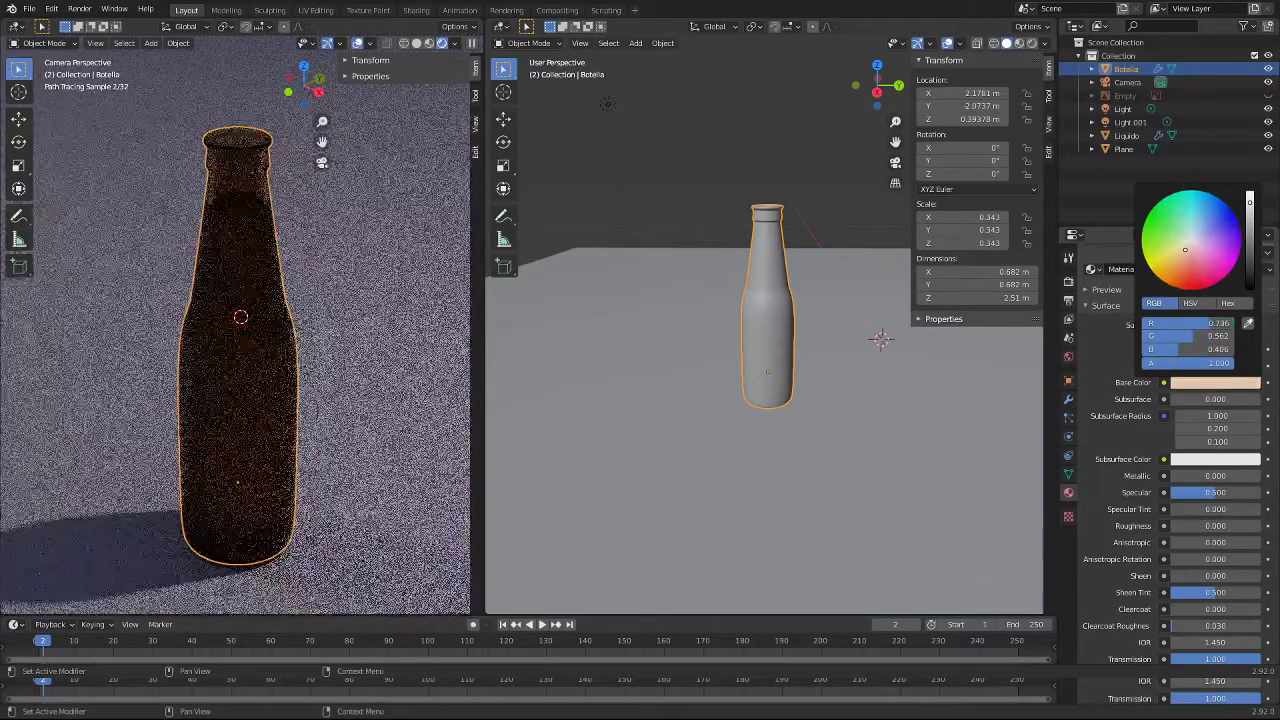
drag(1175, 260, 1187, 253)
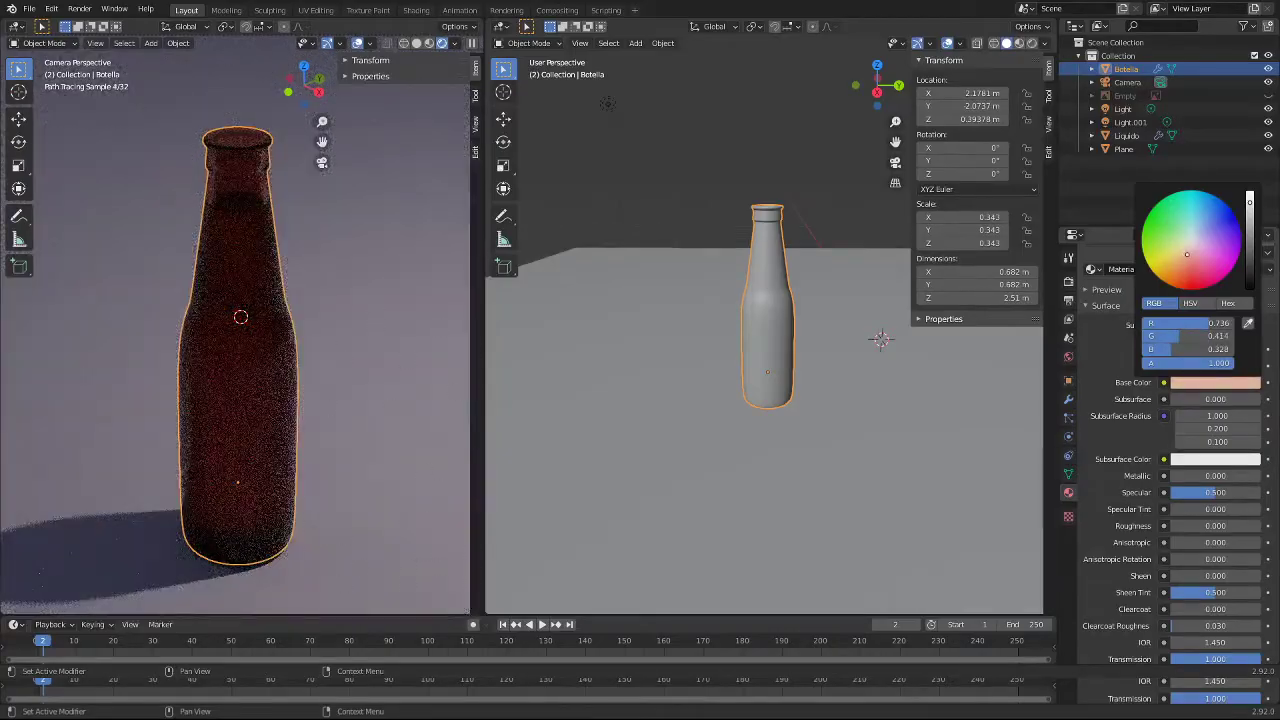
drag(1187, 253, 1182, 260)
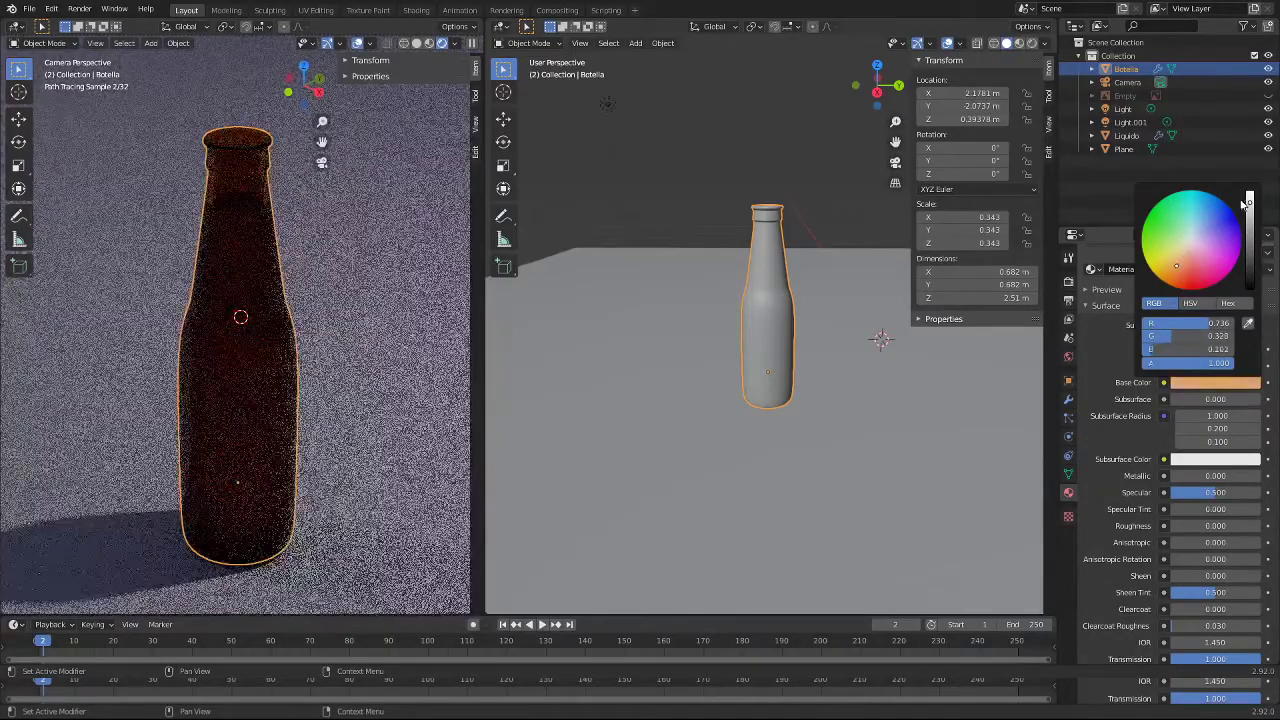
drag(1250, 203, 1250, 213)
drag(1182, 260, 1176, 266)
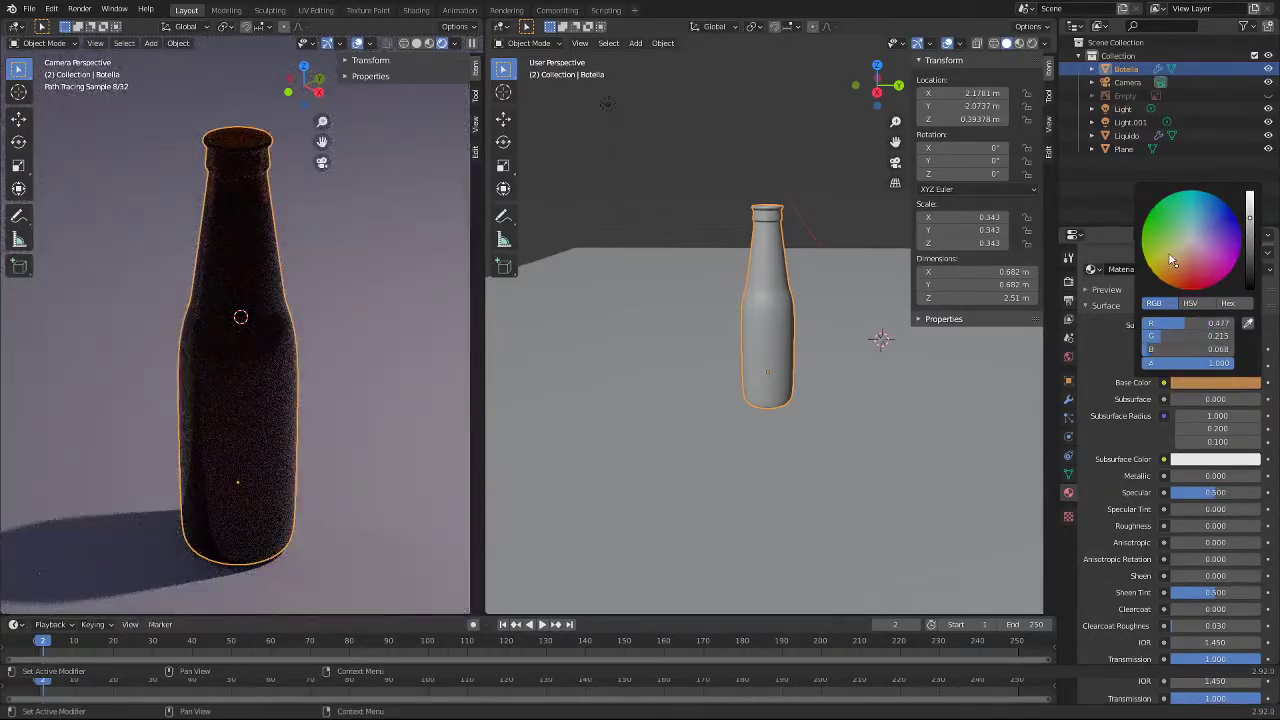
drag(1180, 272, 1180, 262)
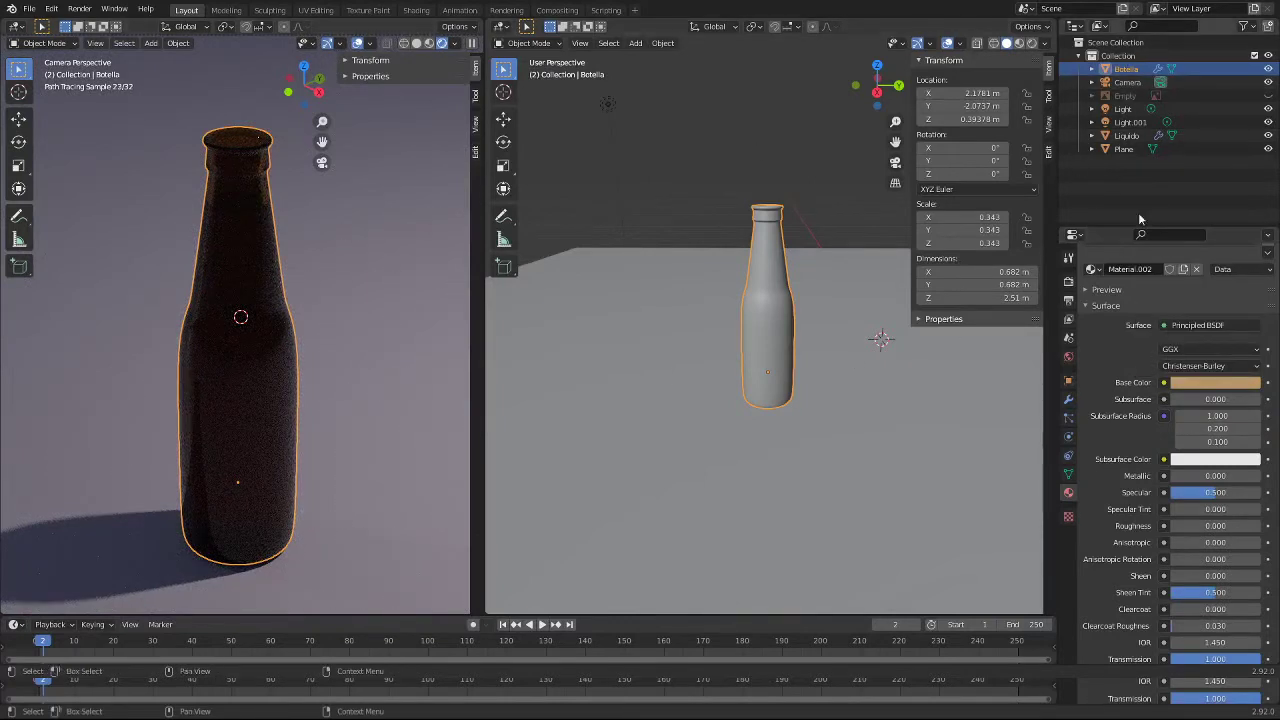
Step: Colour Liquido amber (R 0.674, G 0.416, B 0.180) and set Plane's Roughness to 0.000
click(1125, 135)
click(1202, 386)
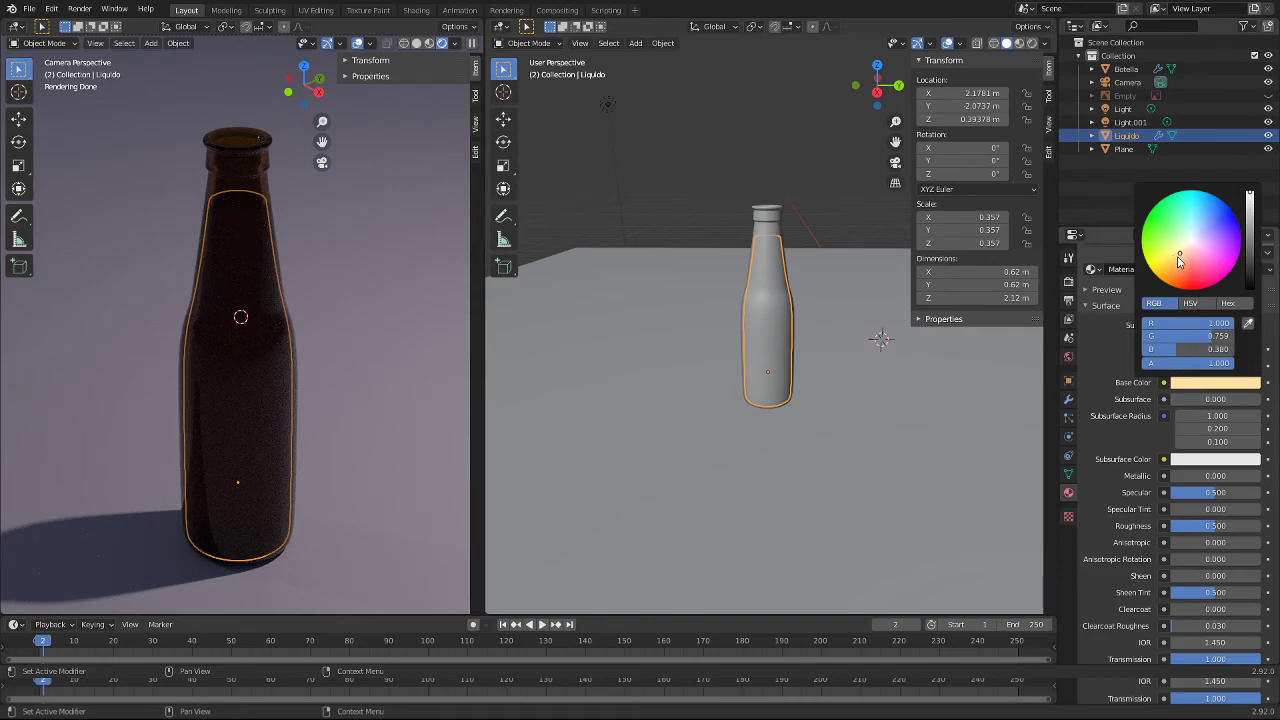
click(1179, 256)
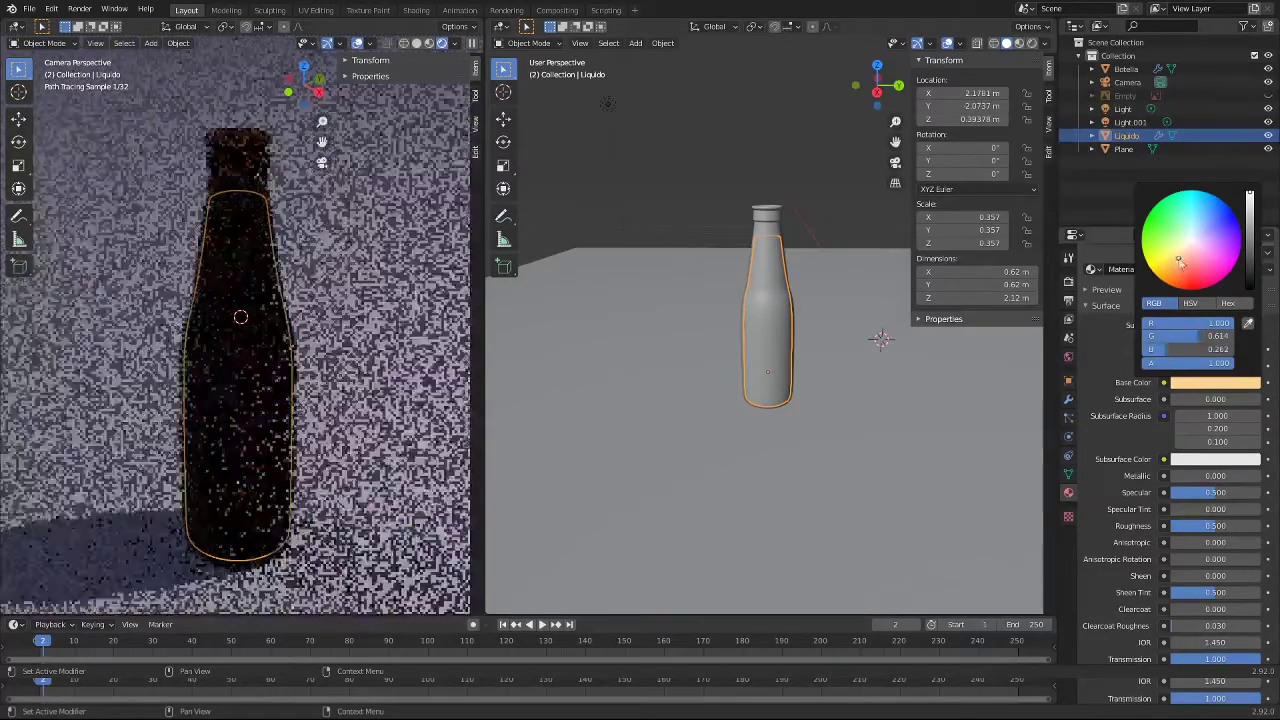
click(1249, 205)
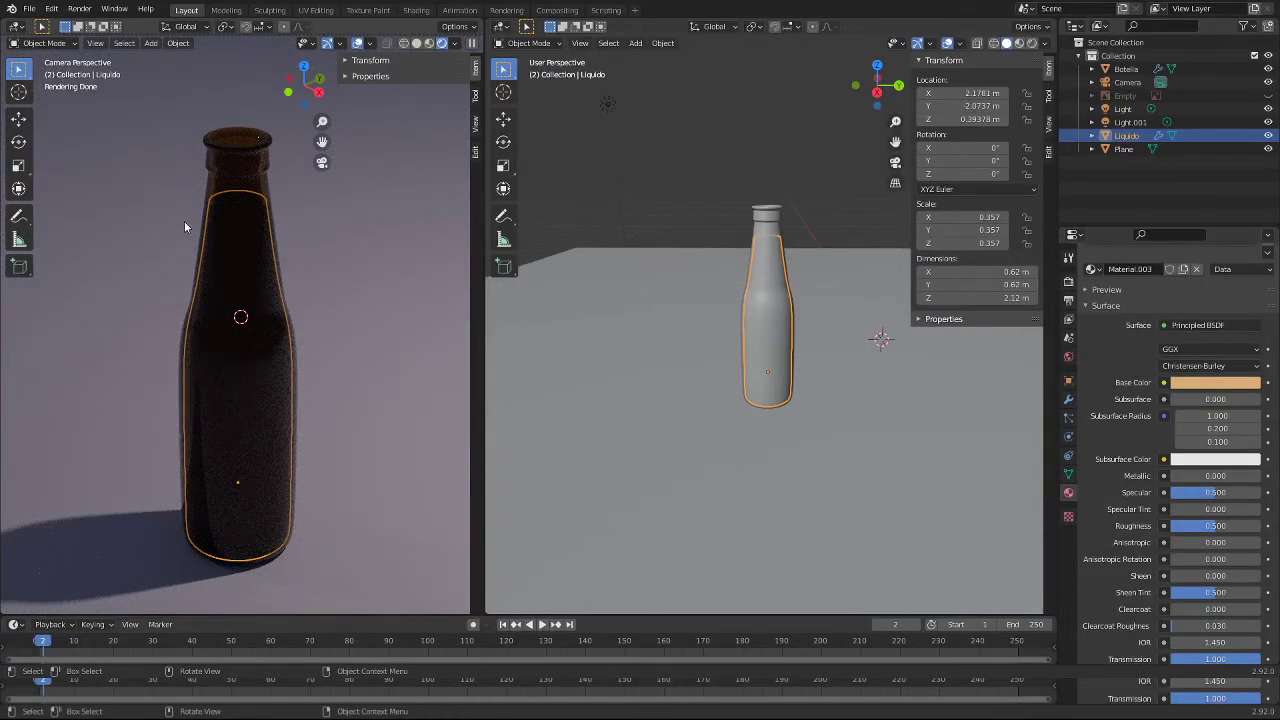
click(351, 316)
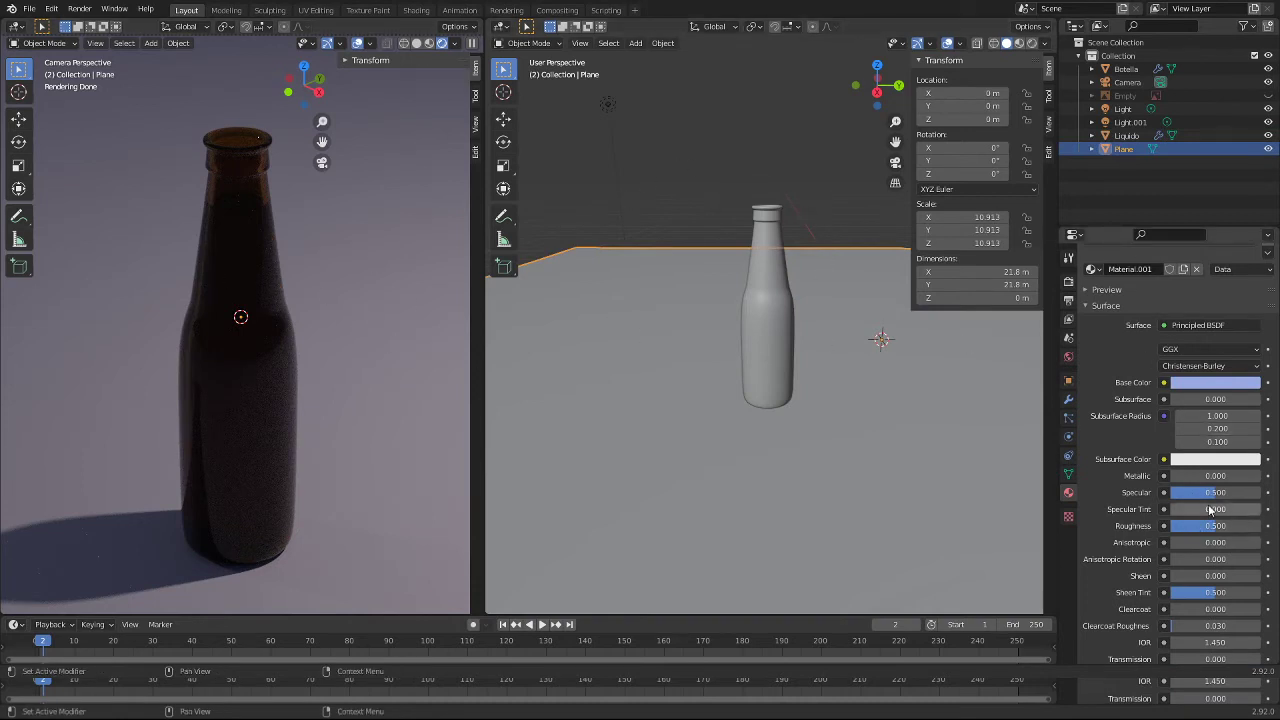
drag(1215, 526, 1175, 526)
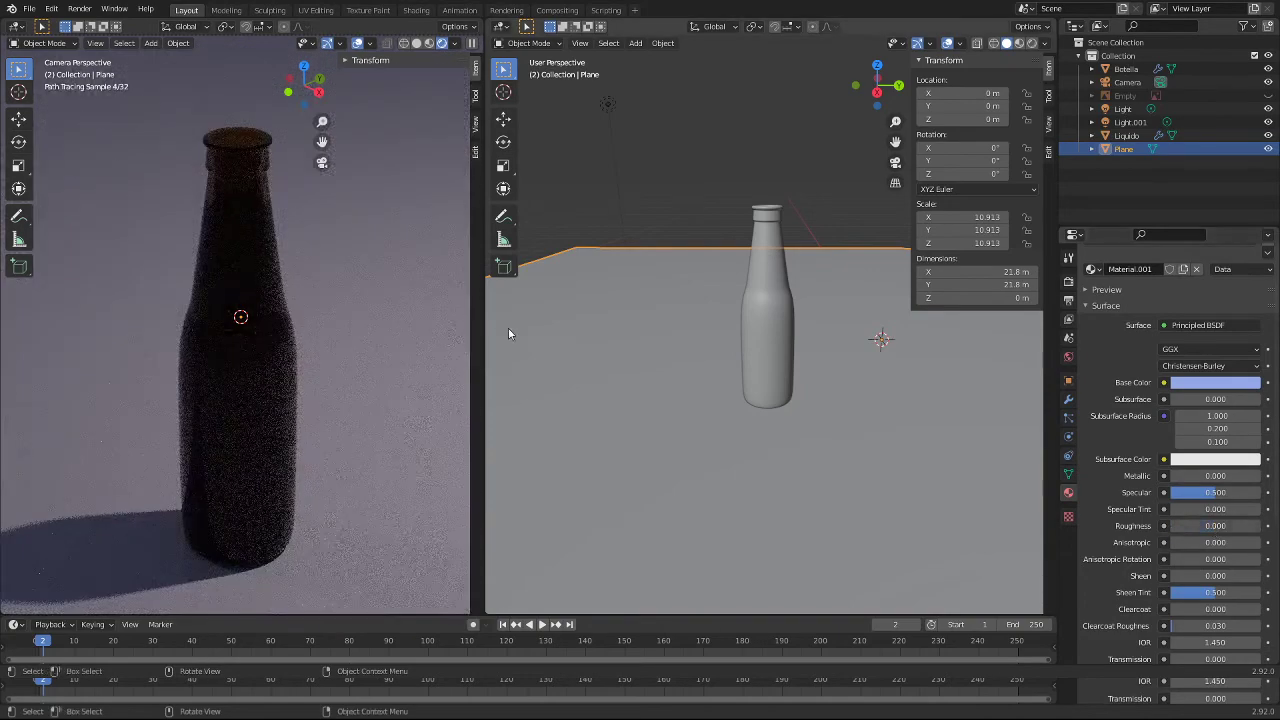
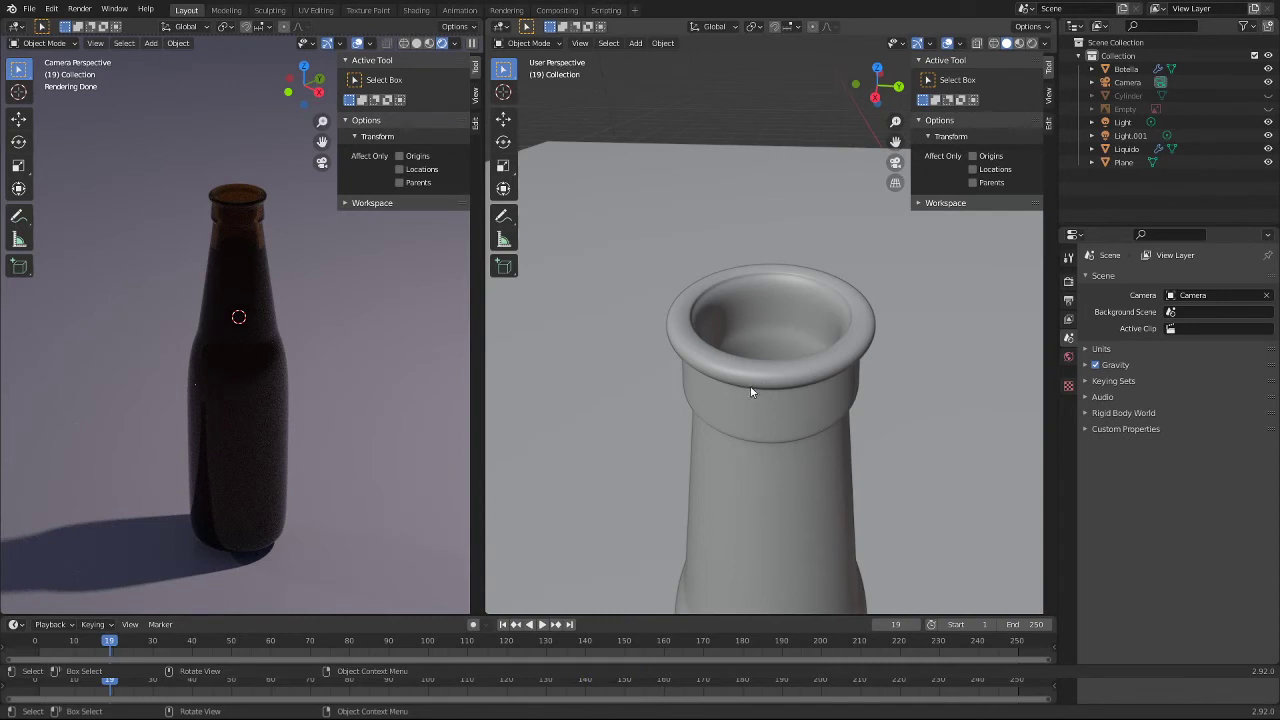
Step: Select the Botella bottle in the viewport and switch it into Edit Mode
scroll(770, 397, down, 2)
scroll(780, 398, down, 2)
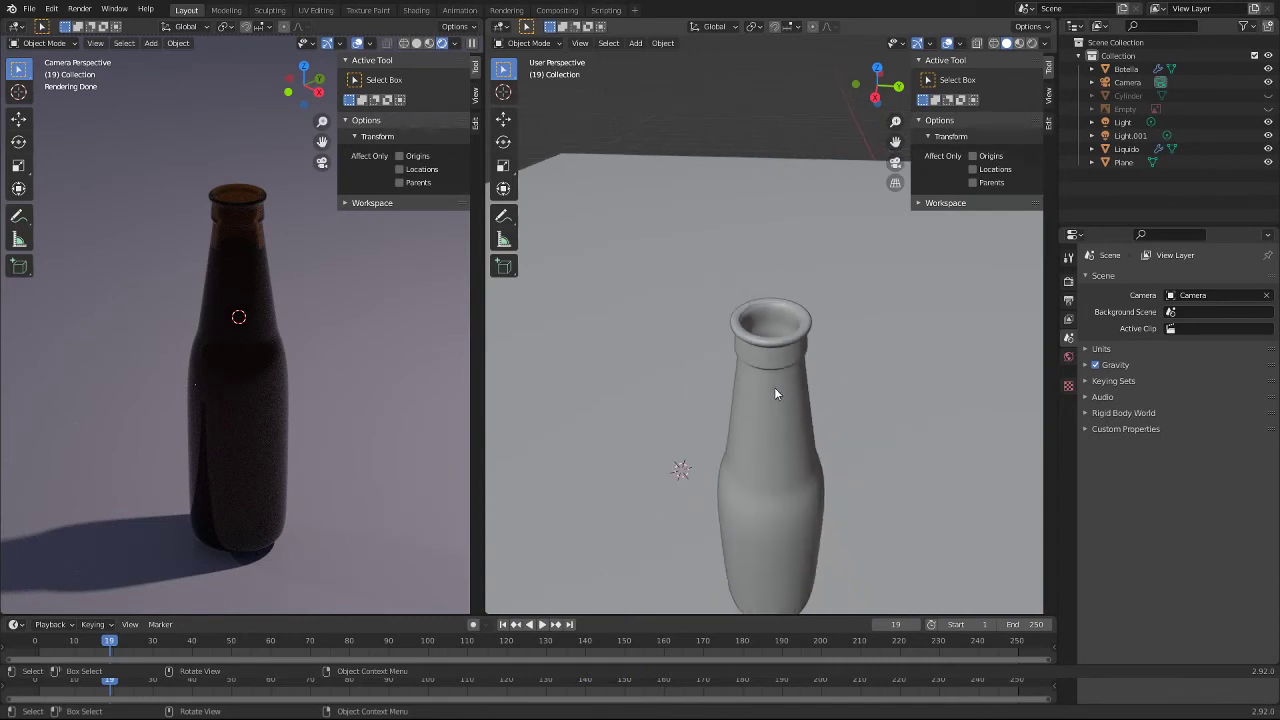
scroll(774, 390, down, 1)
scroll(790, 395, up, 4)
scroll(797, 397, up, 1)
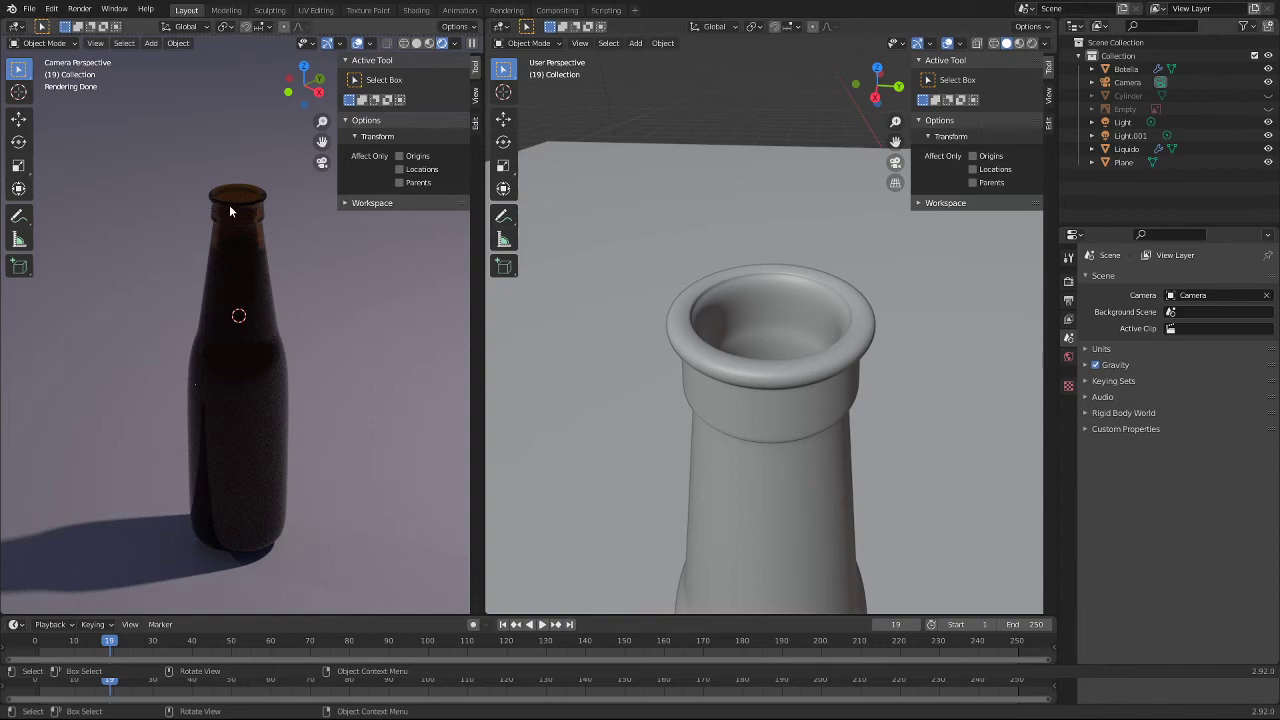
scroll(229, 204, up, 3)
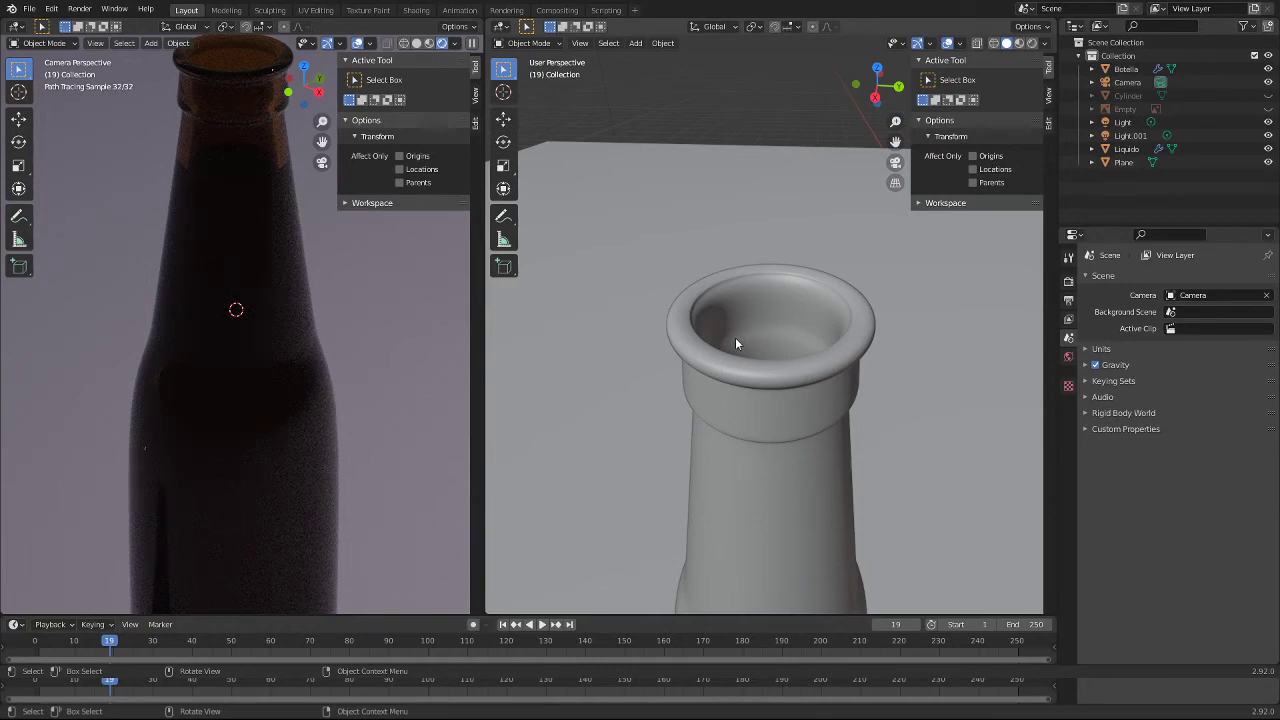
click(754, 424)
key(Tab)
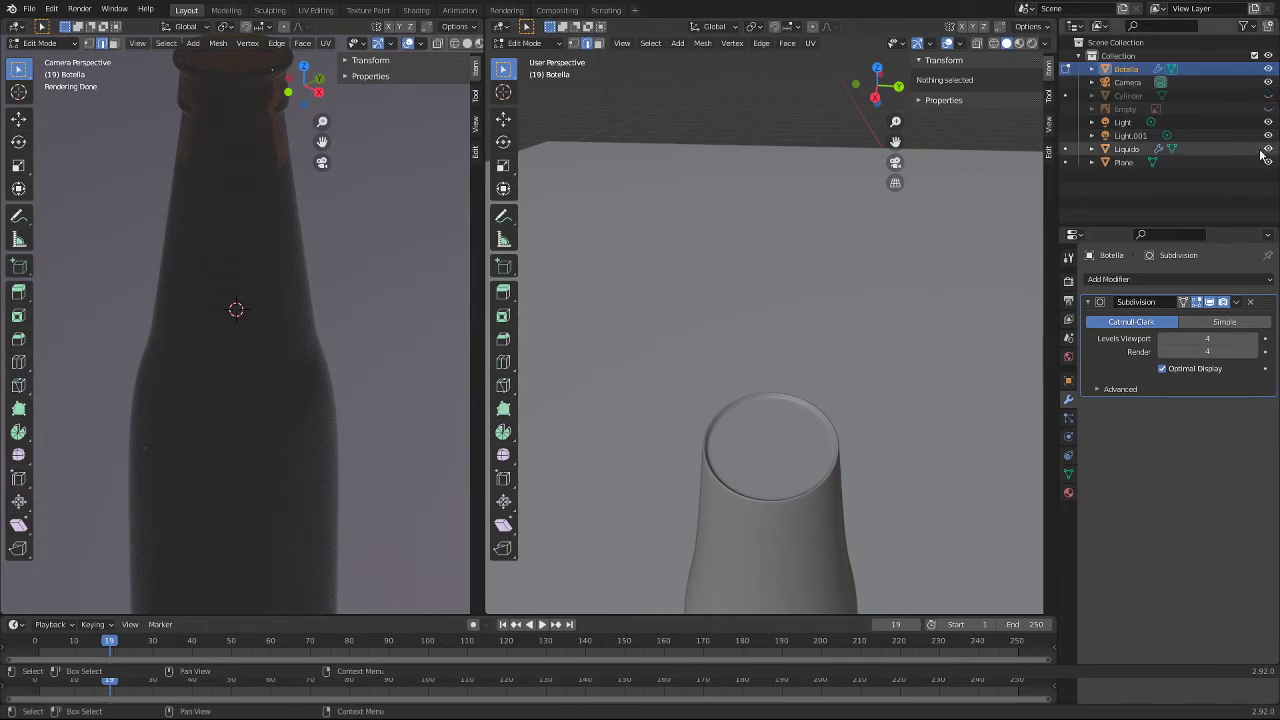
Step: Reveal all hidden bottle mesh geometry with Alt+H and clear the selection
click(1268, 68)
click(1268, 68)
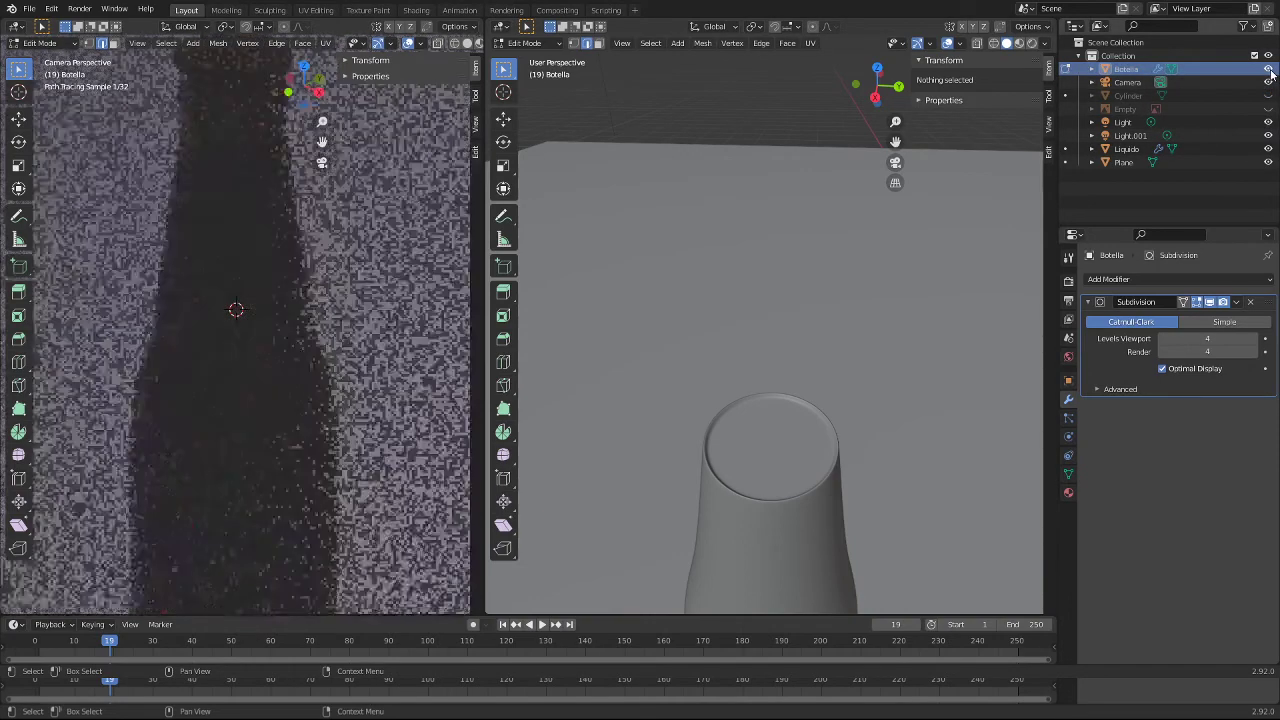
scroll(727, 343, down, 3)
scroll(727, 343, down, 2)
middle_drag(727, 343, 766, 312)
key(alt+h)
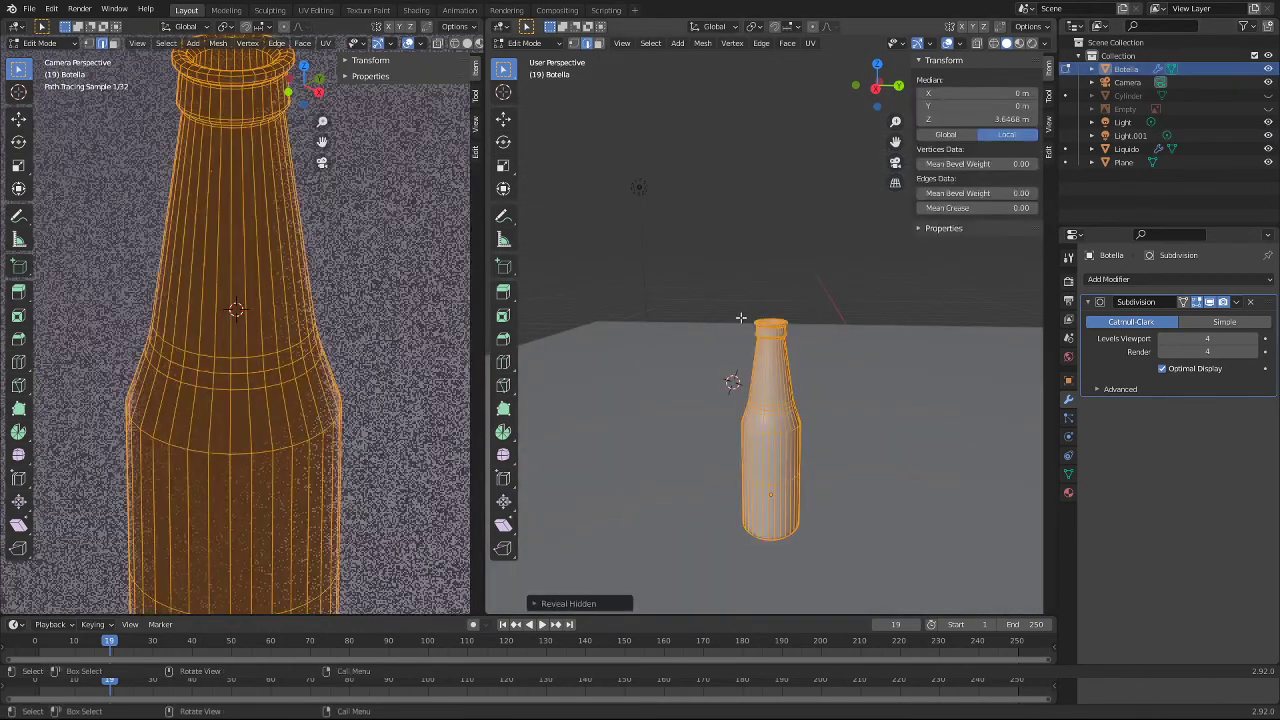
click(746, 258)
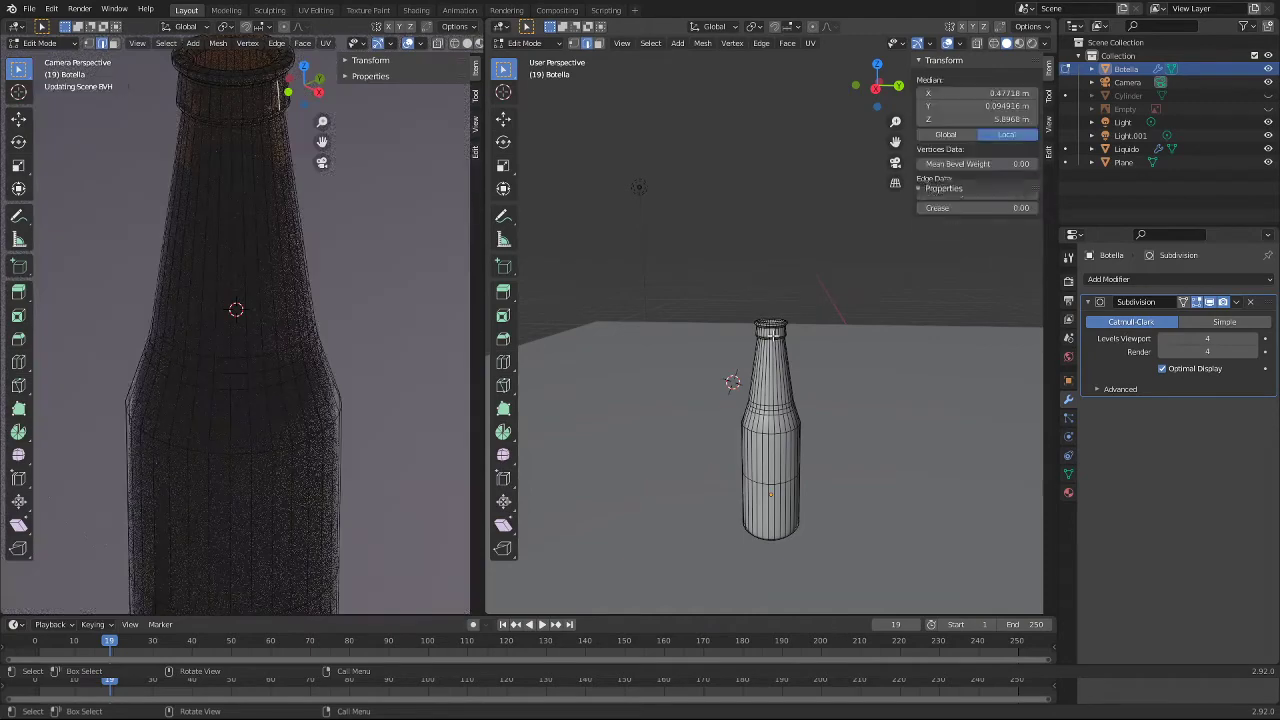
Step: Select the edge loop just below the lip and lower it along Z
scroll(779, 340, up, 4)
scroll(779, 341, up, 2)
scroll(775, 350, up, 2)
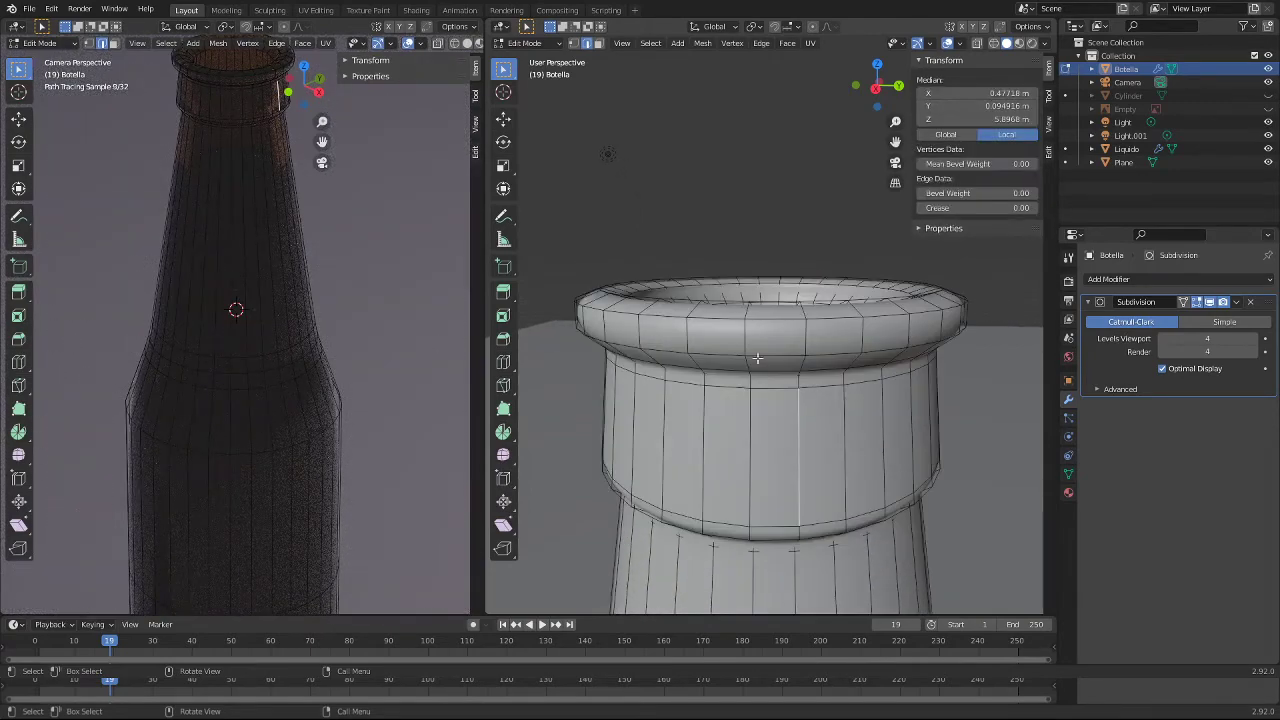
scroll(768, 373, up, 2)
click(768, 375)
alt+click(768, 381)
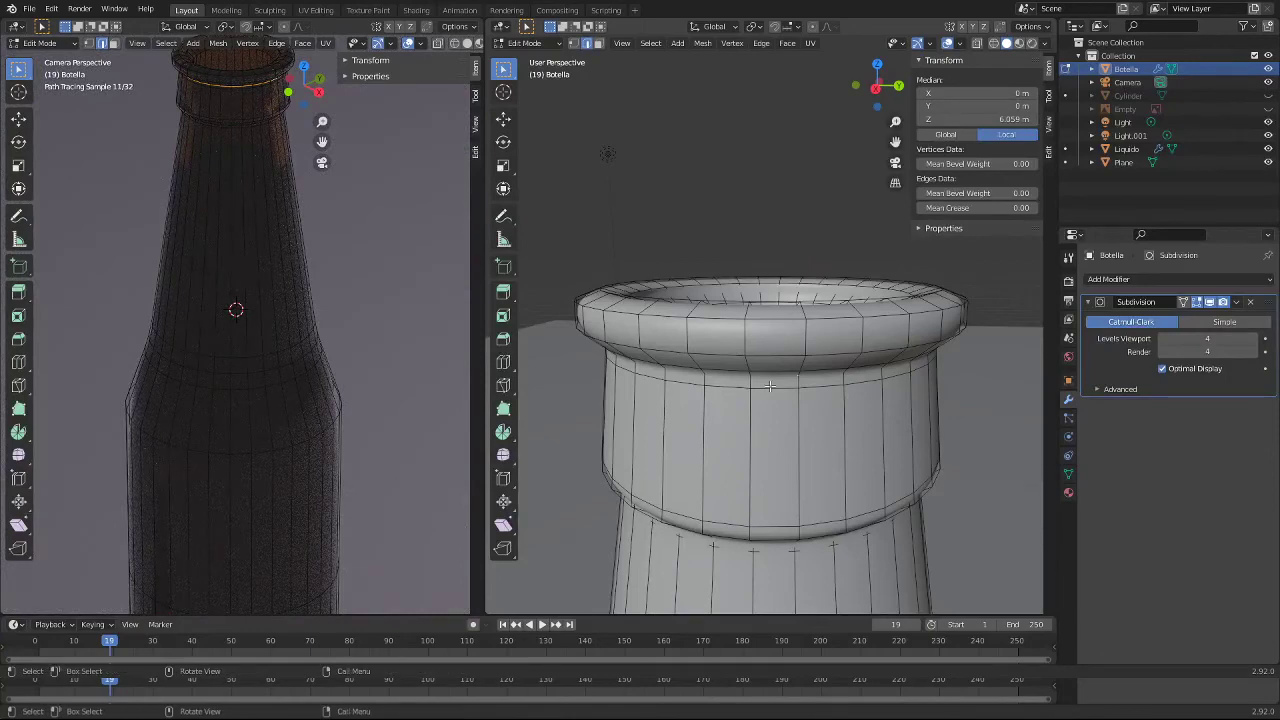
alt+click(764, 388)
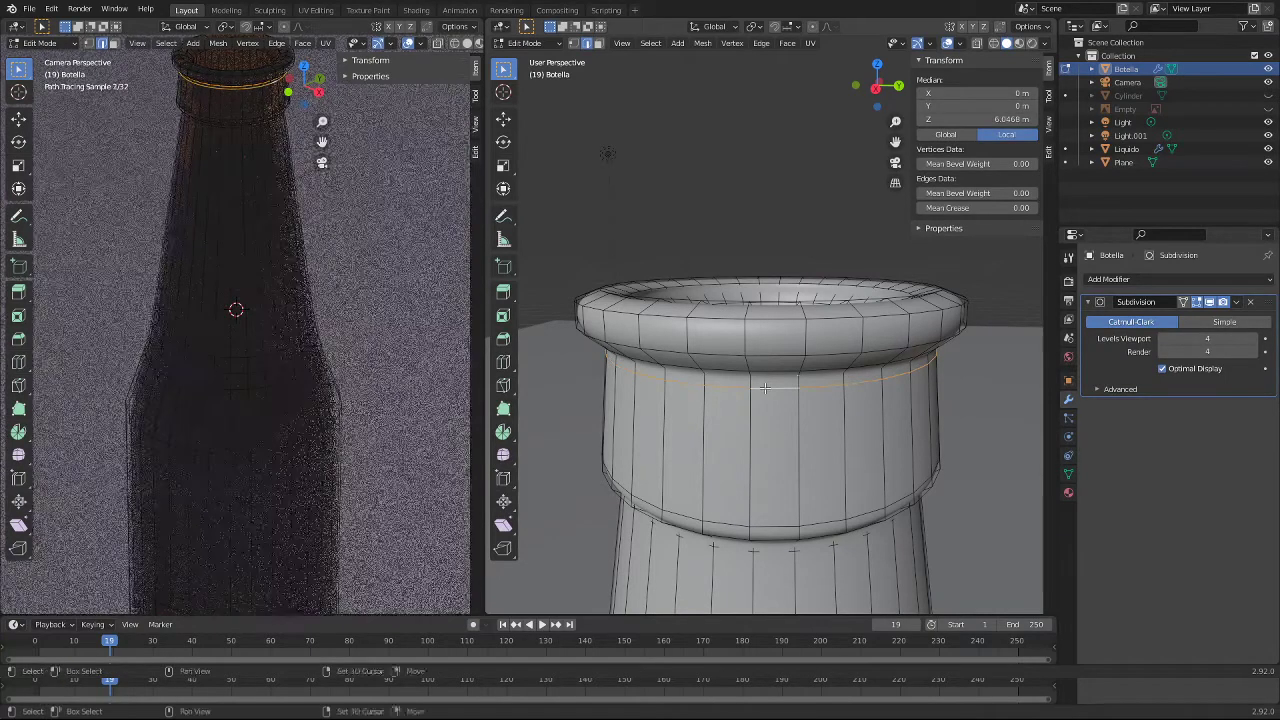
key(g)
key(z)
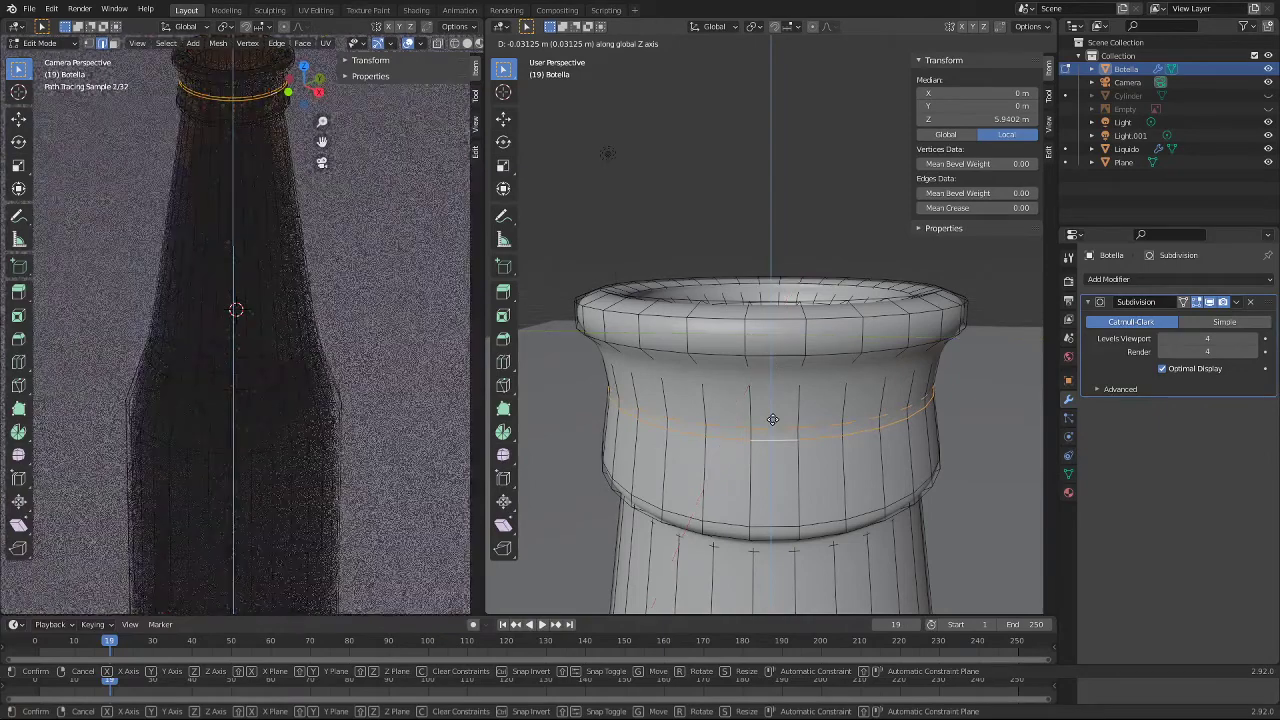
click(772, 419)
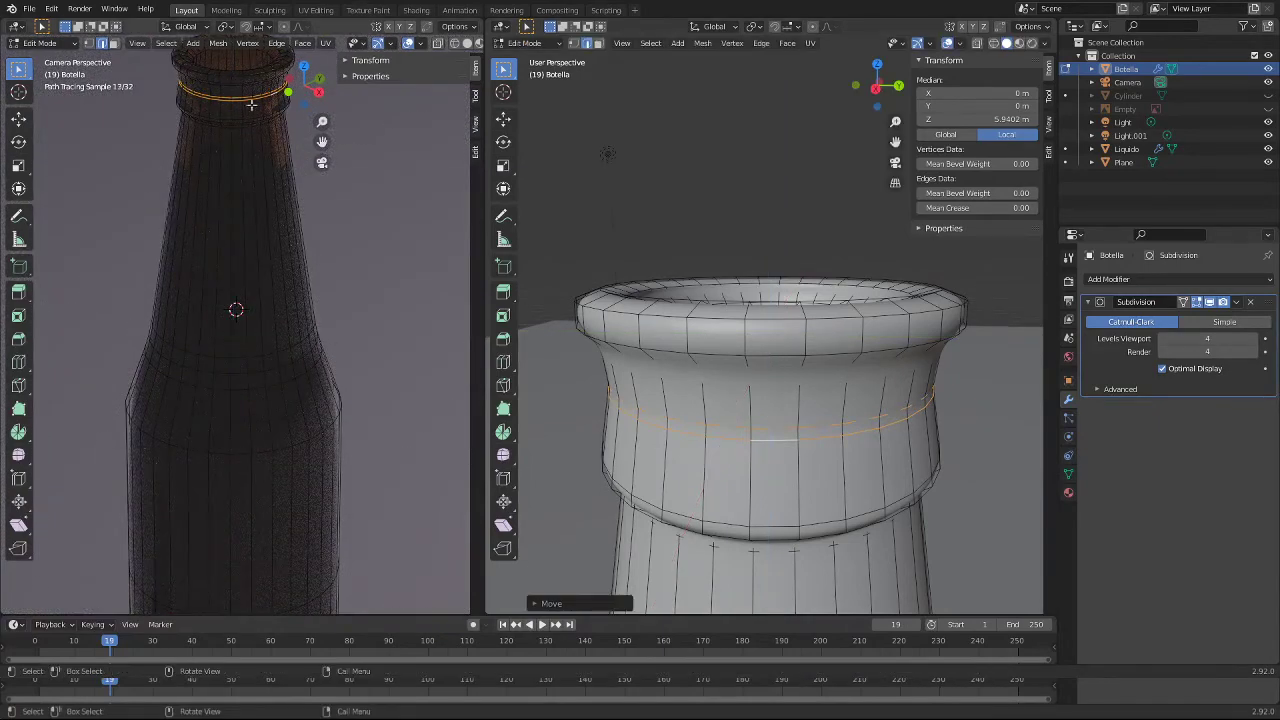
Step: Redo the loop lowering with a smaller Z shift, then select another neck loop
key(ctrl+z)
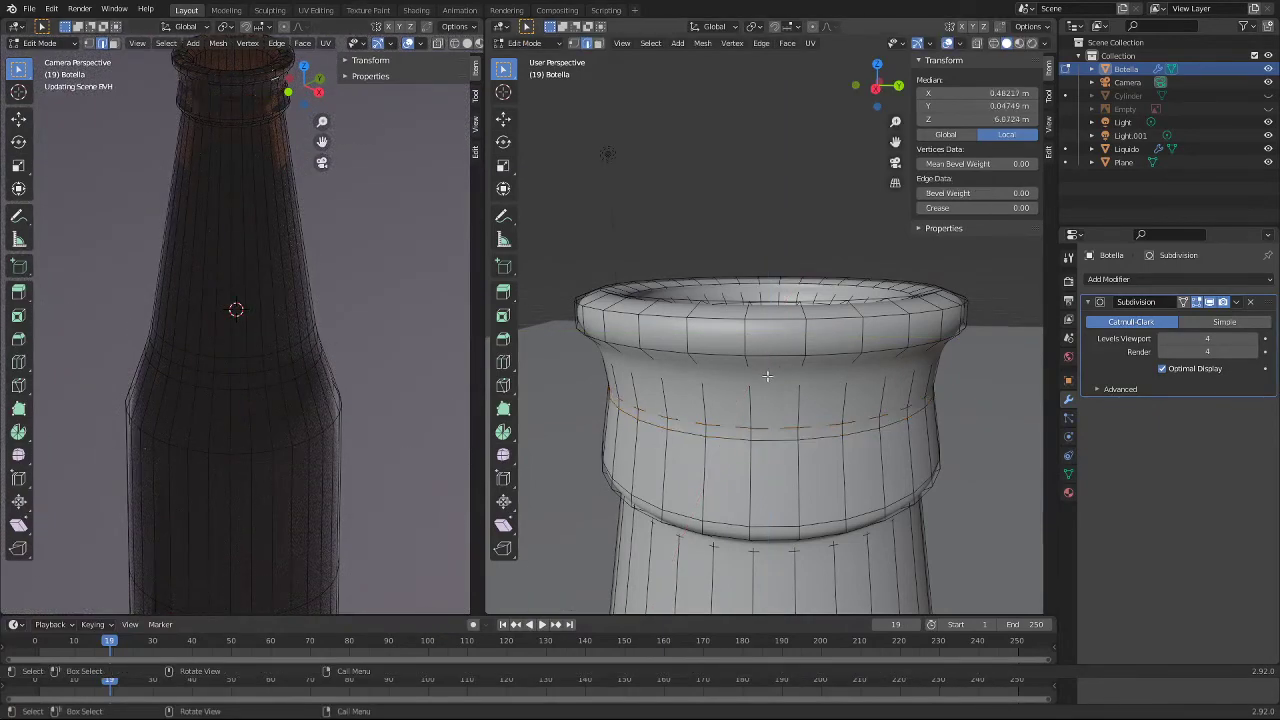
key(g)
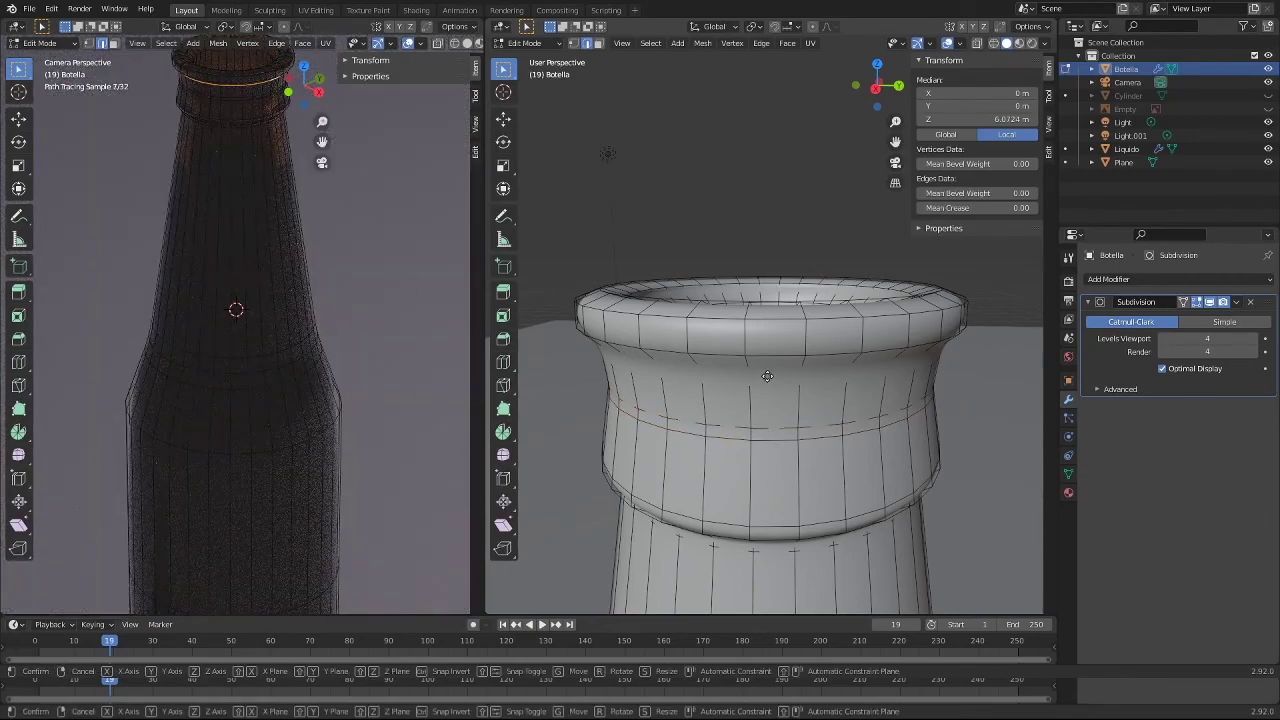
key(z)
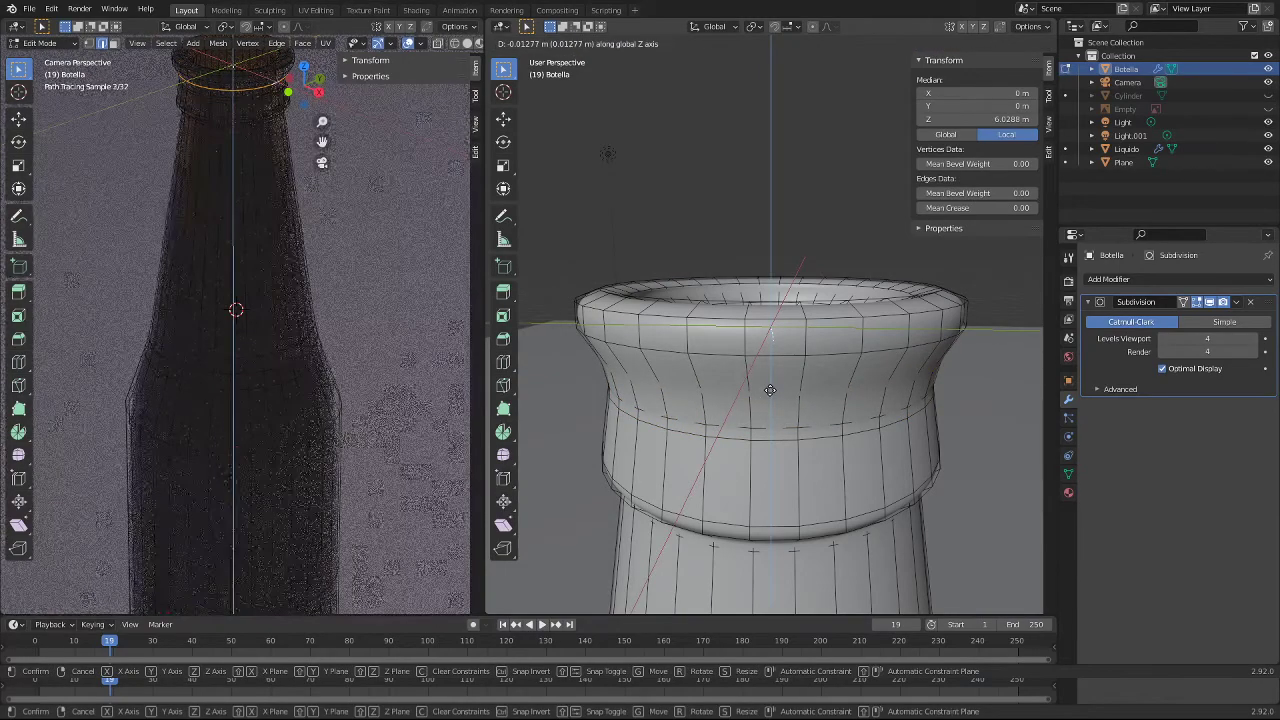
click(770, 390)
scroll(773, 410, up, 2)
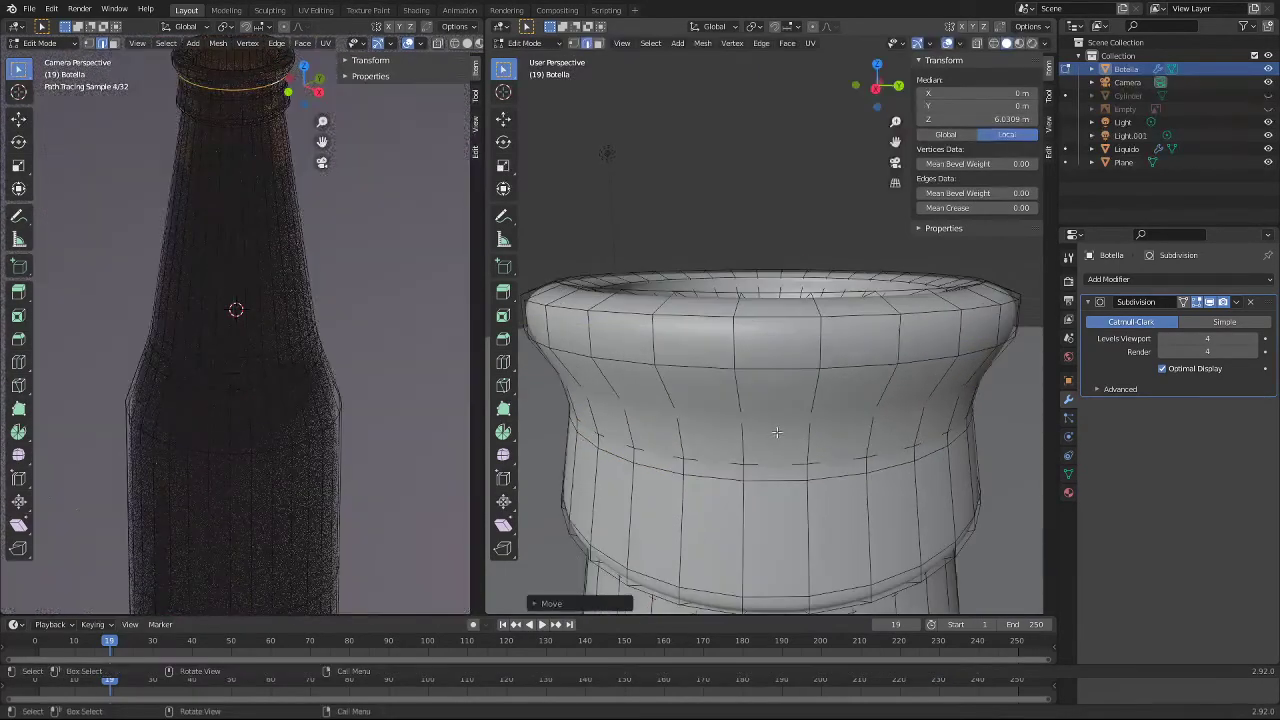
alt+click(745, 450)
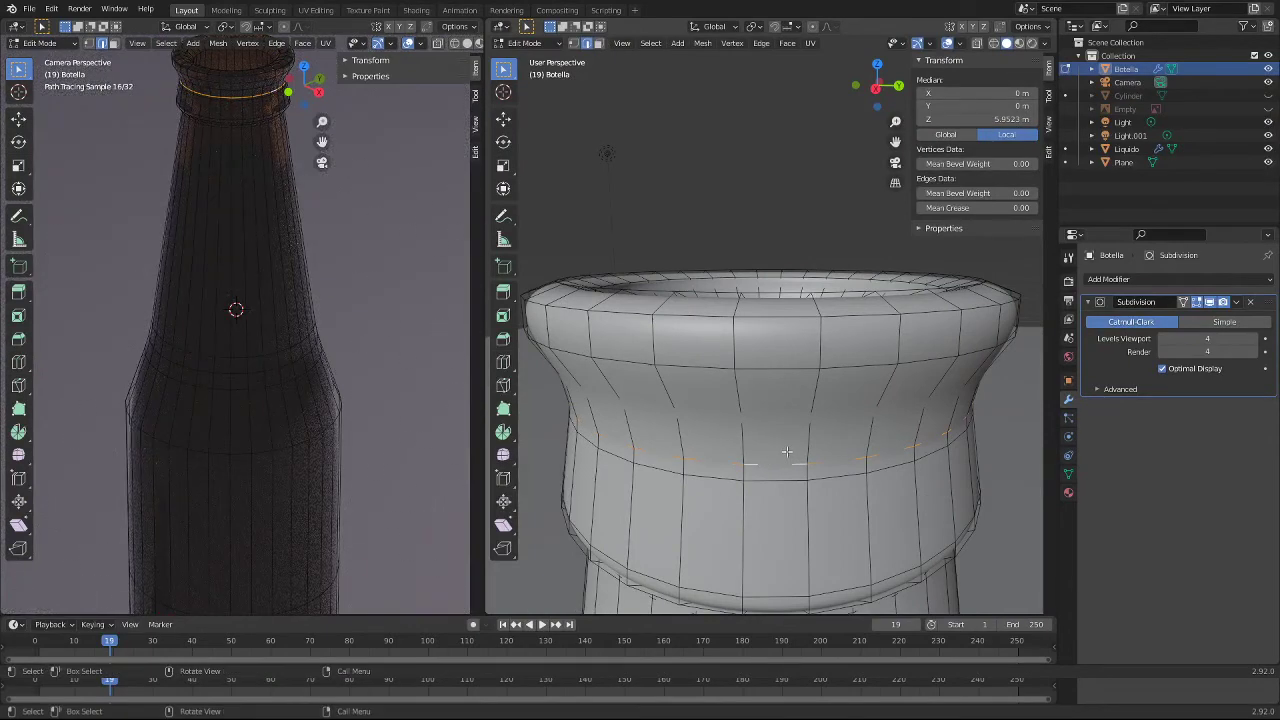
key(ctrl+e)
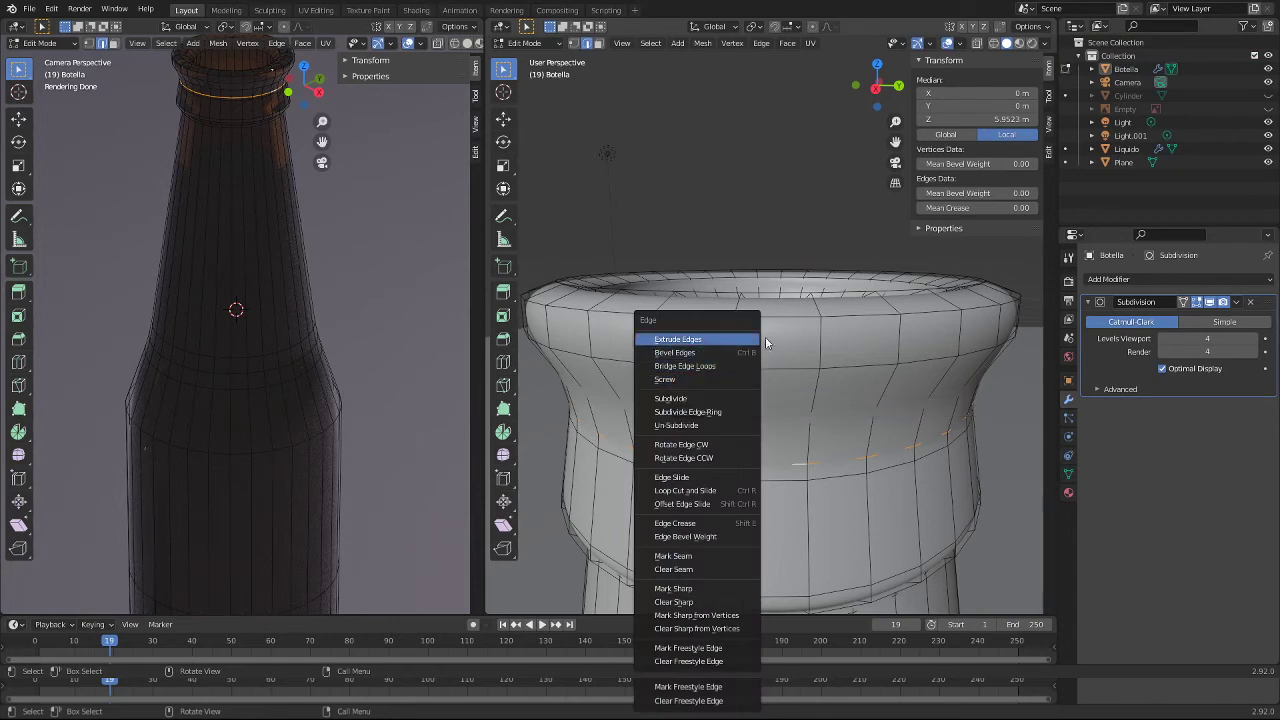
Step: Dissolve the selected neck edge loop, then look down into the bottle opening
key(x)
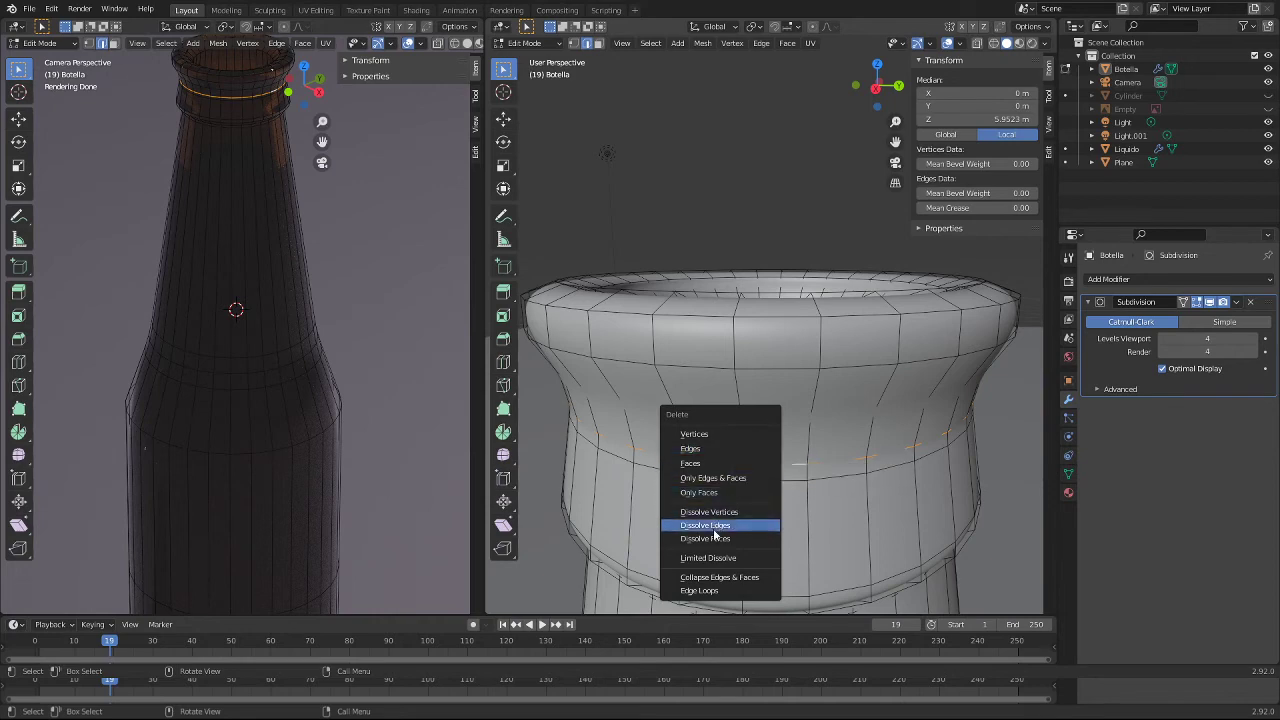
click(712, 526)
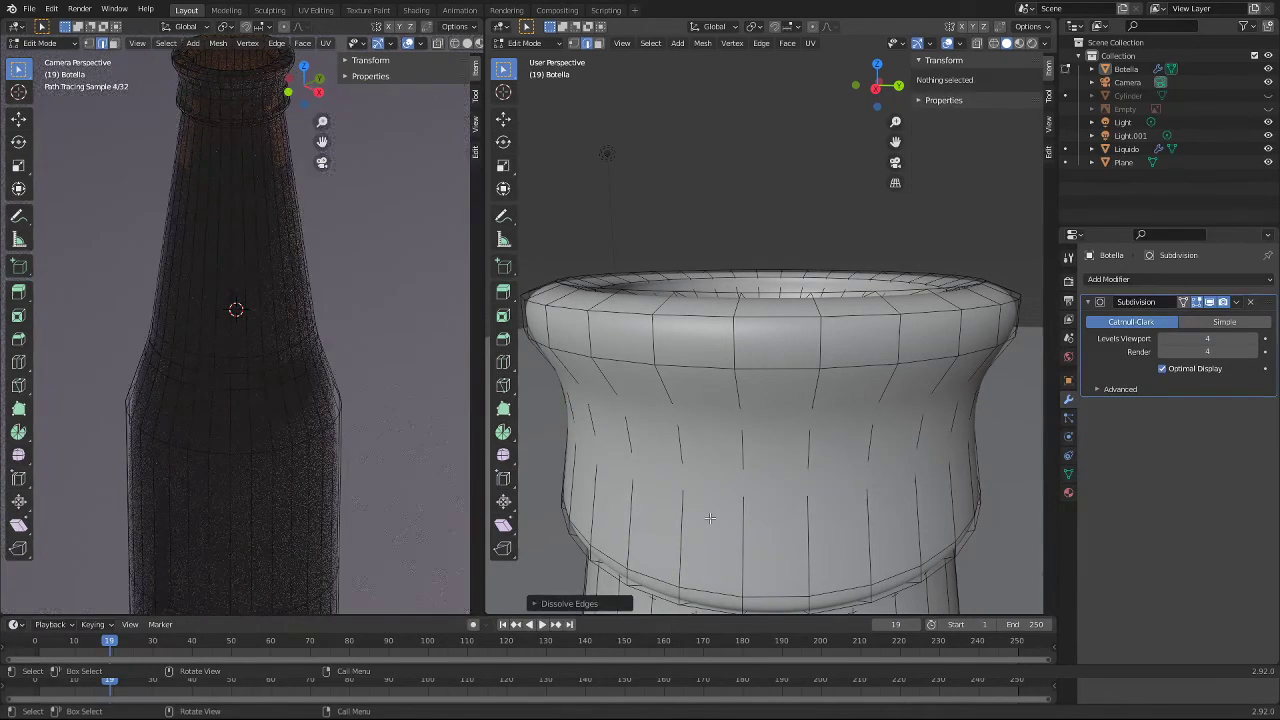
mouse_move(706, 500)
middle_down()
mouse_move(595, 588)
mouse_move(813, 542)
middle_up()
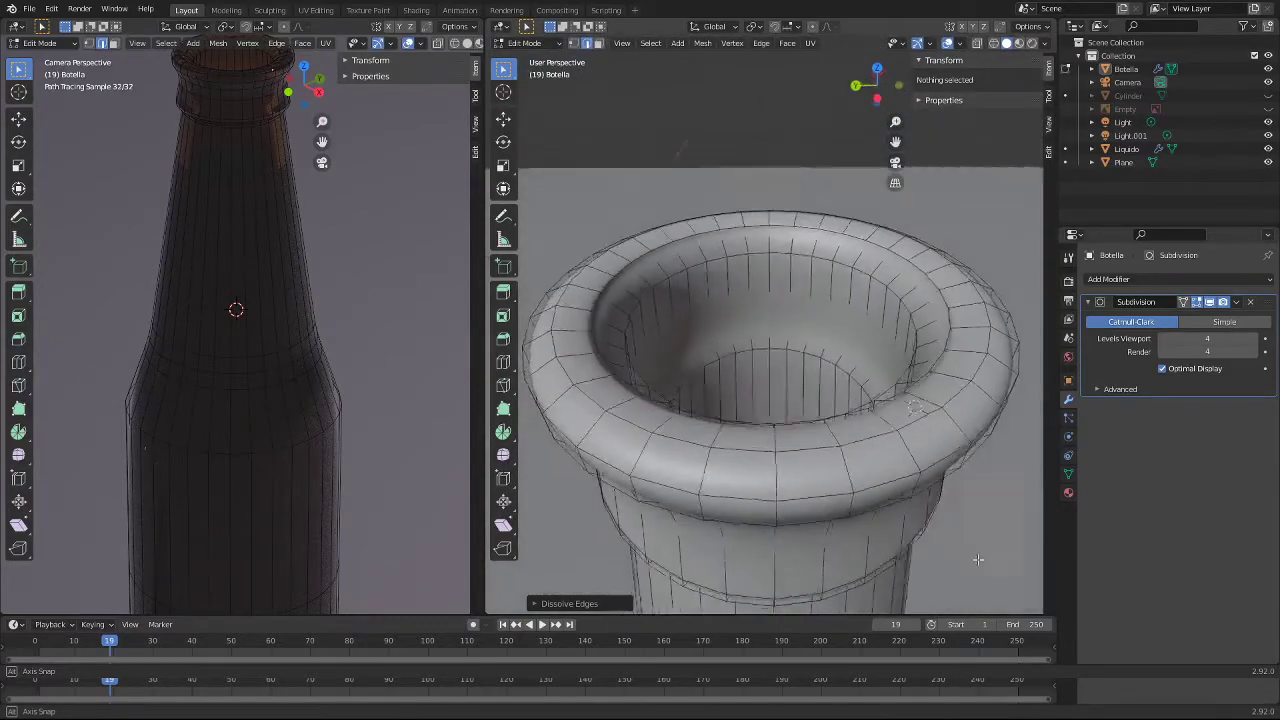
middle_drag(813, 542, 1049, 565)
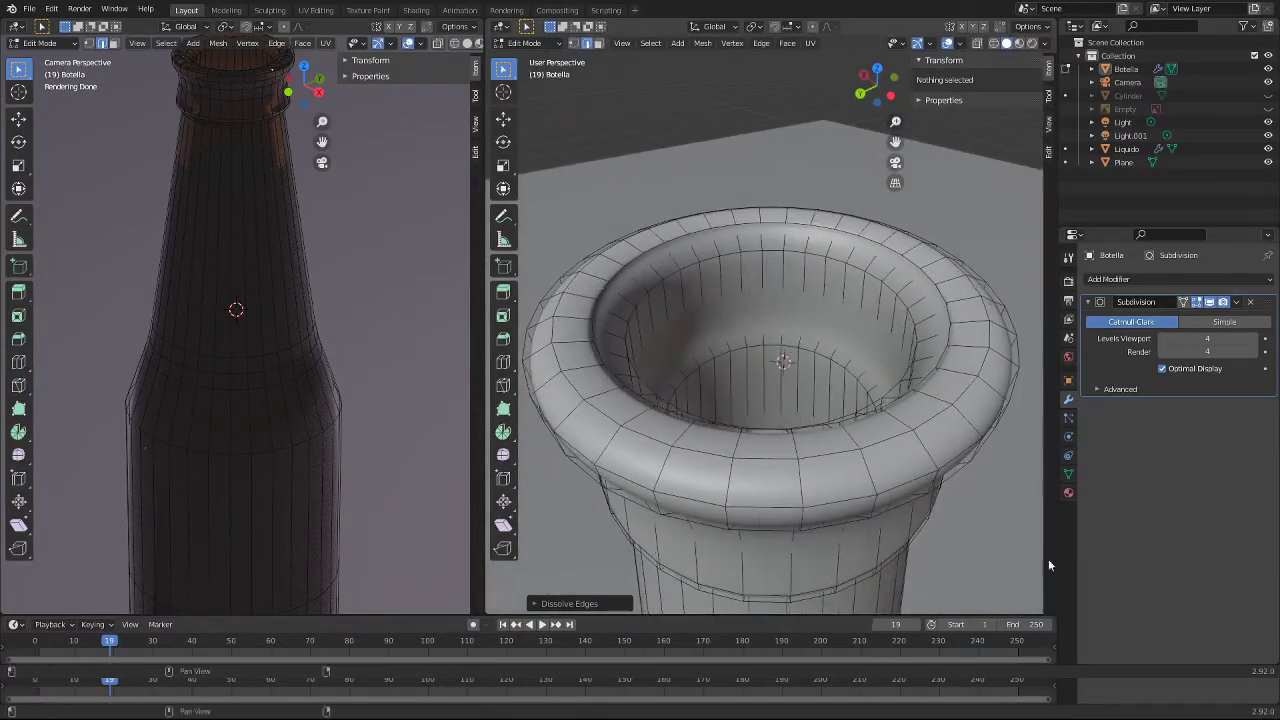
Step: Lower the inner-rim edge loop about 0.024 m along Z to 6.0285 m
alt+click(907, 315)
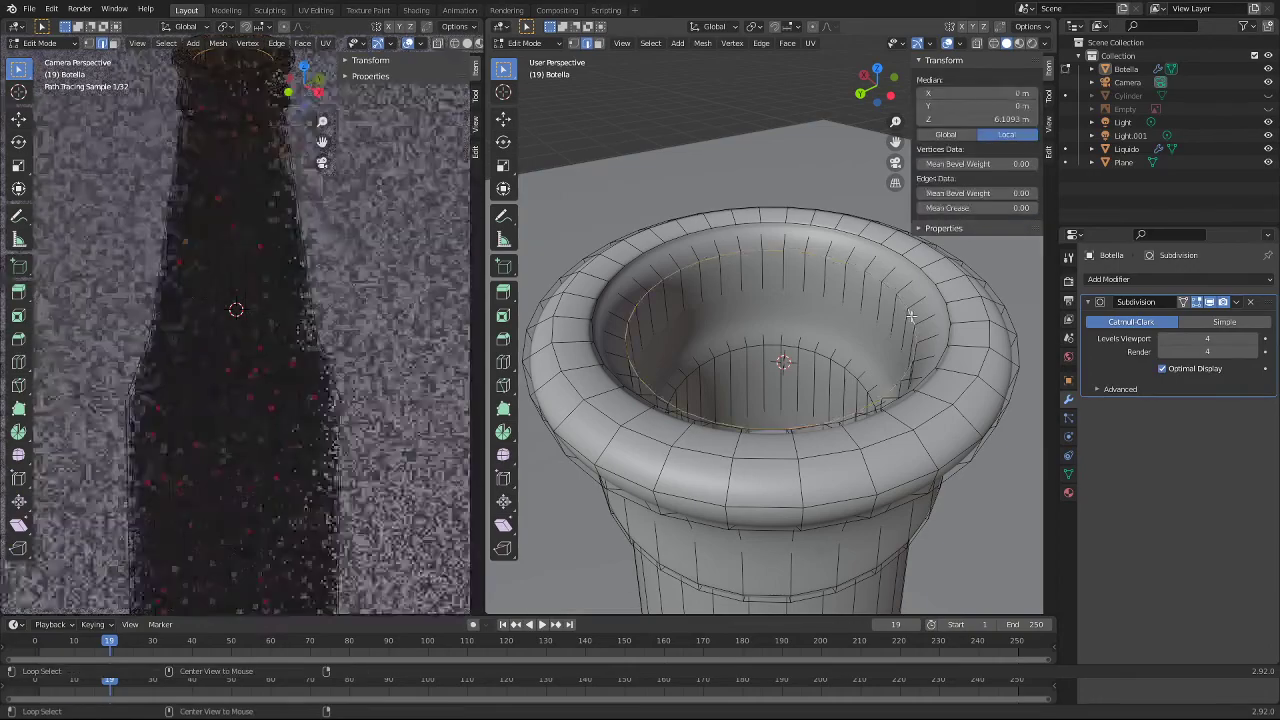
key(g)
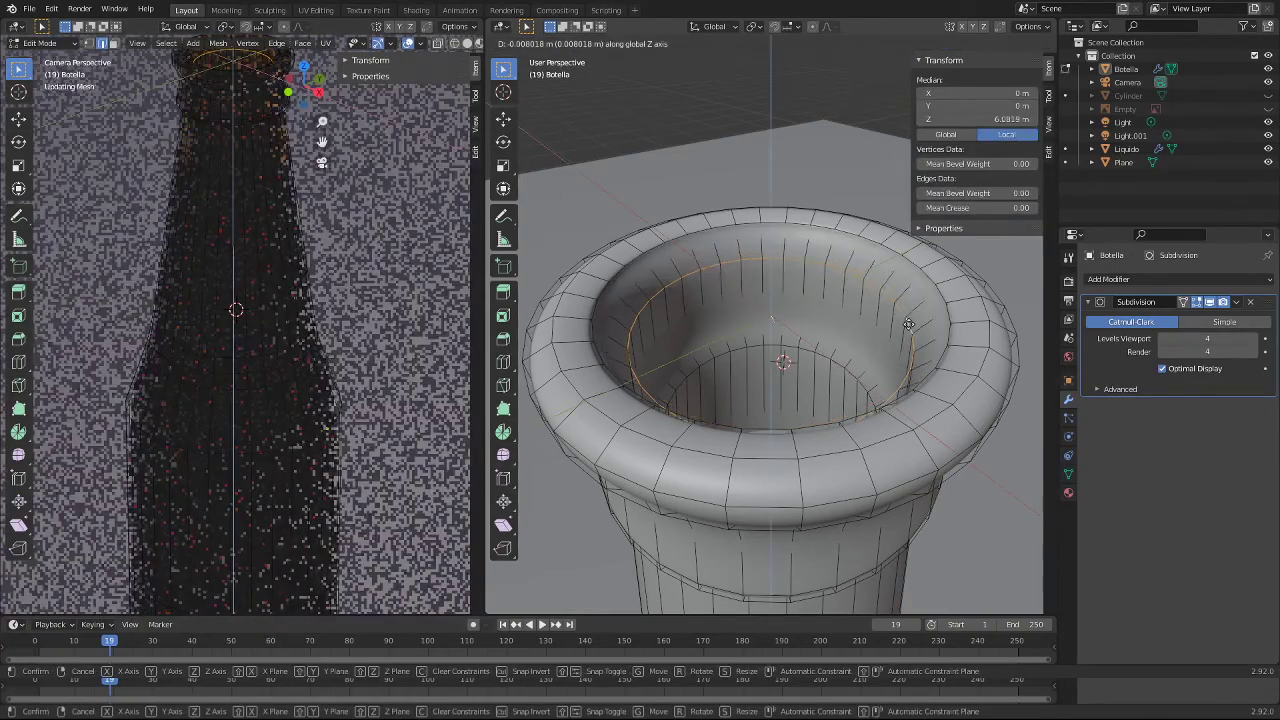
key(z)
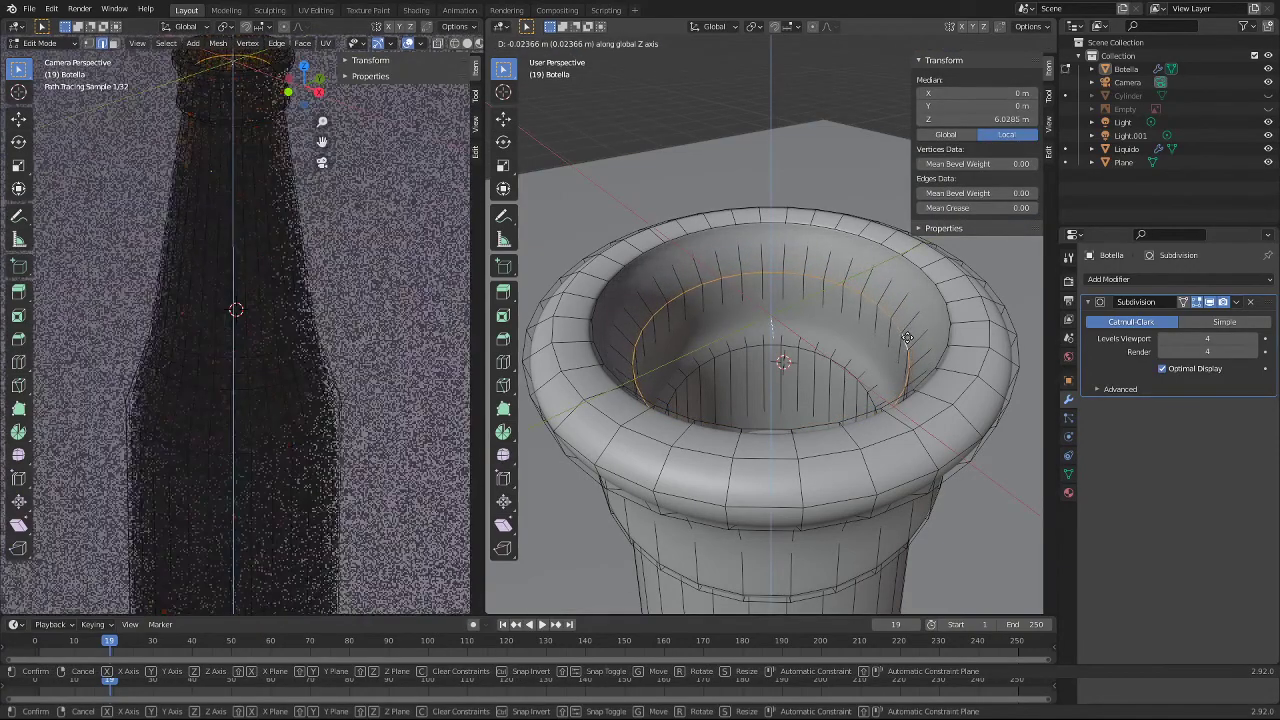
click(905, 340)
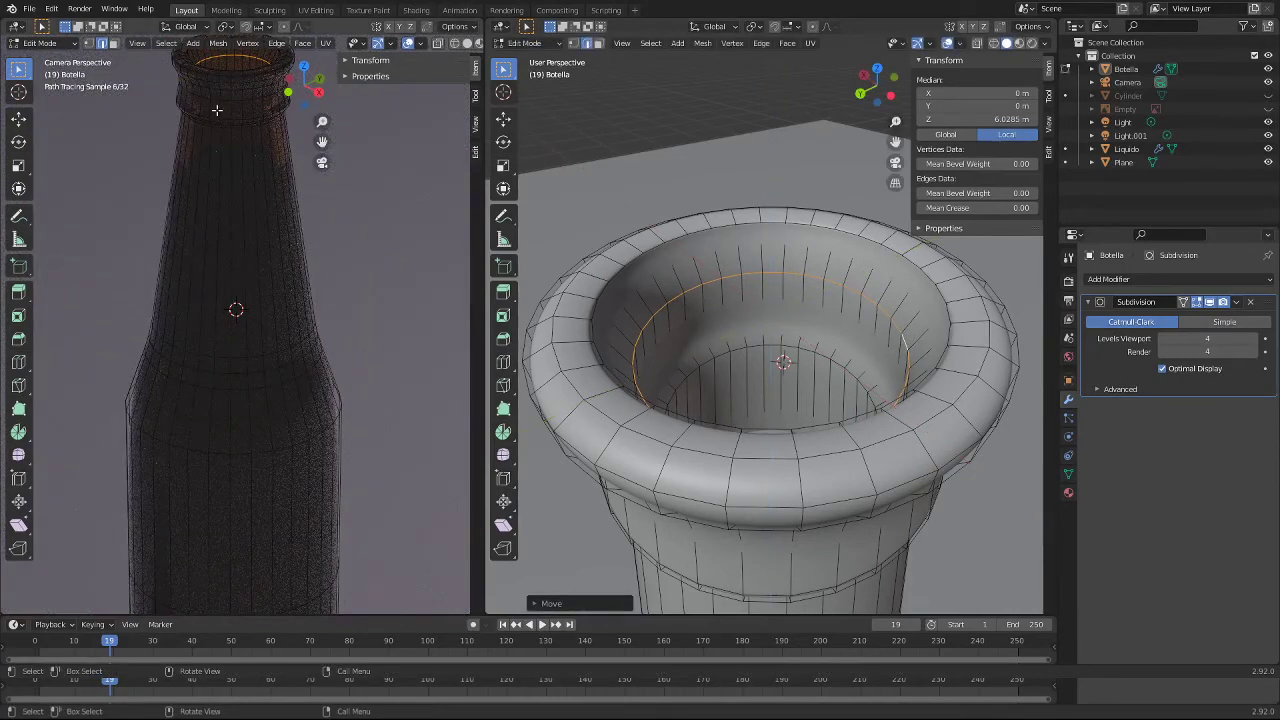
Step: View the whole bottle and select the edges around the neck below the lip
scroll(780, 440, down, 8)
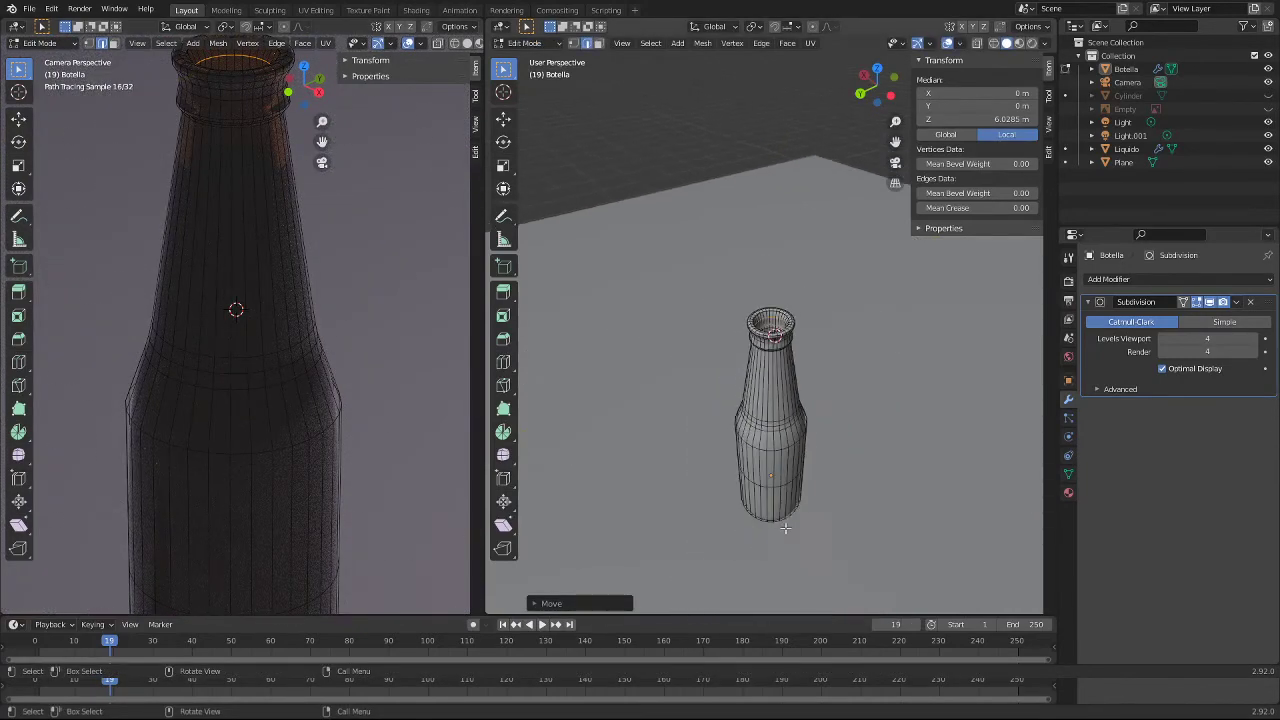
mouse_move(786, 528)
middle_down()
mouse_move(750, 440)
mouse_move(830, 335)
middle_up()
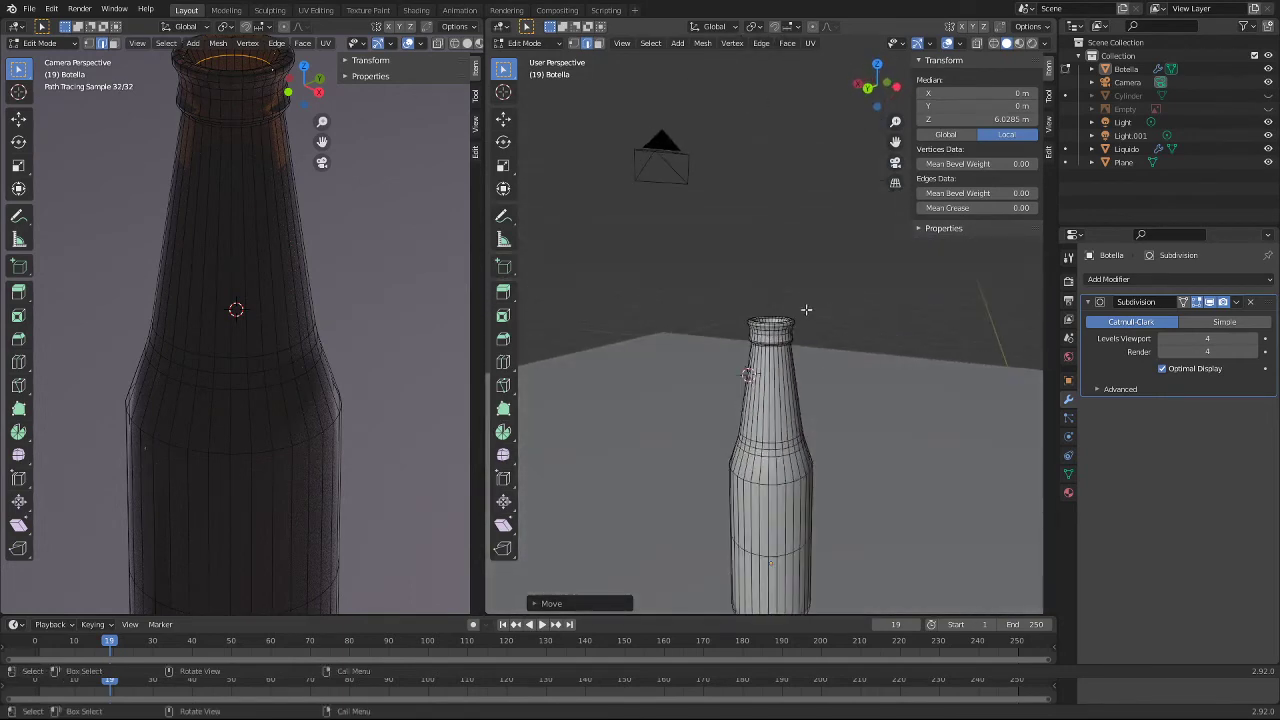
scroll(806, 310, up, 2)
scroll(803, 378, up, 2)
click(772, 385)
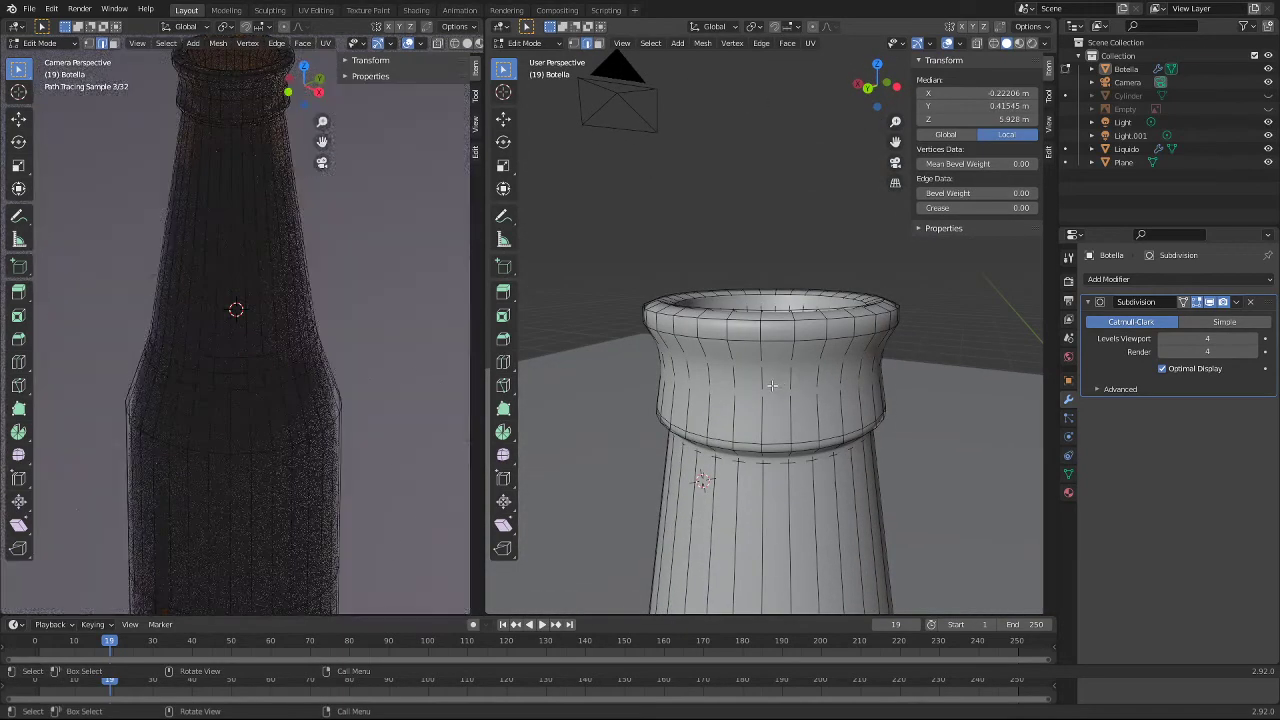
shift+click(767, 393)
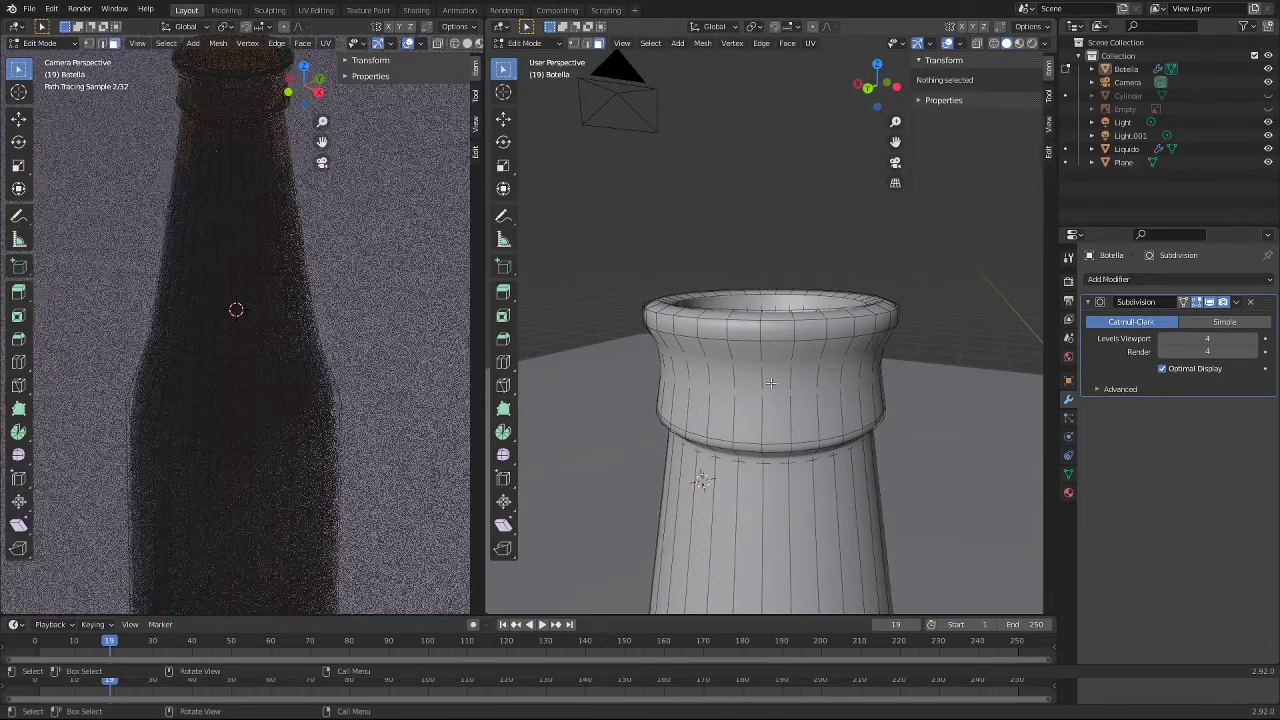
Step: Duplicate the full neck ring in place and separate it as a new object, Botella.001
alt+click(789, 378)
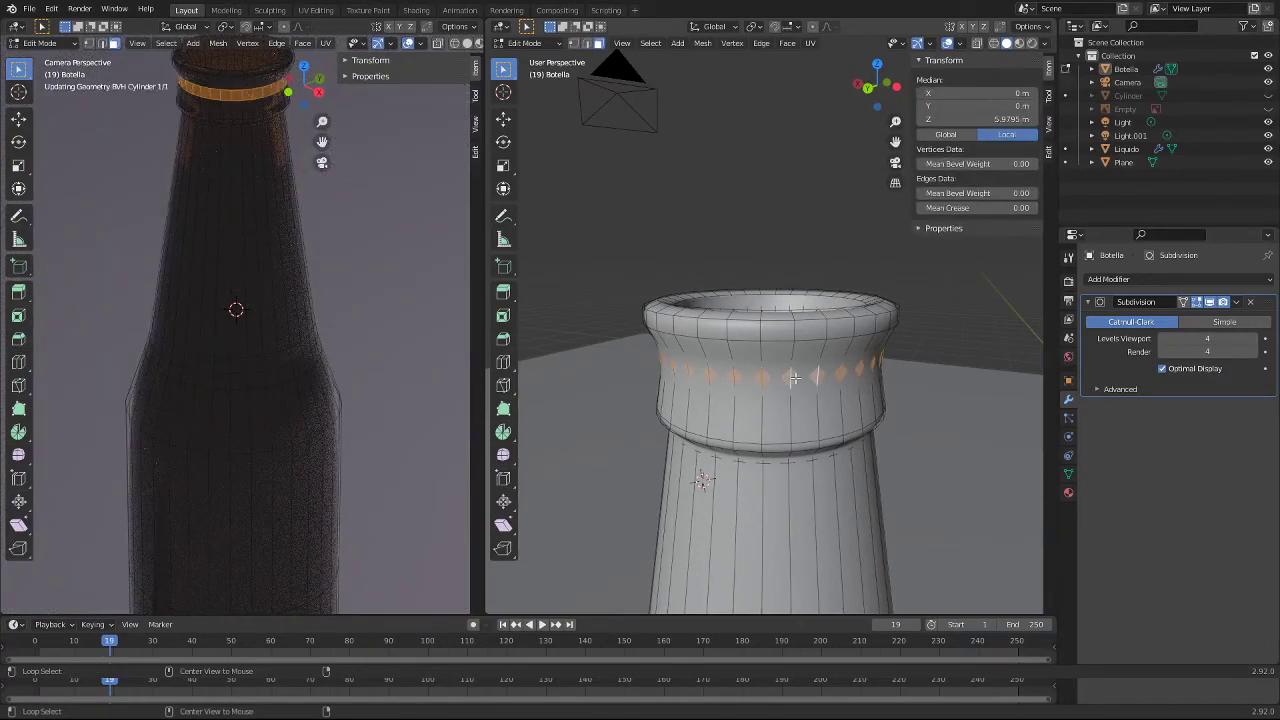
middle_drag(790, 378, 278, 112)
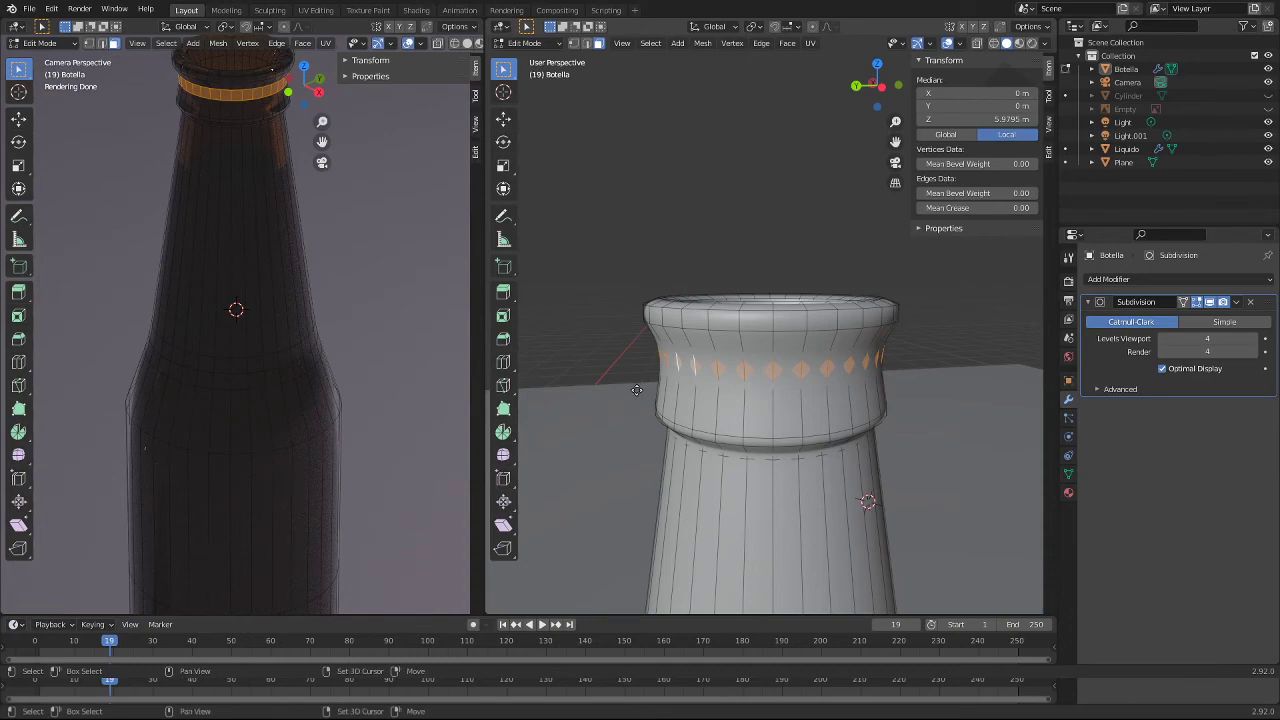
key(shift+d)
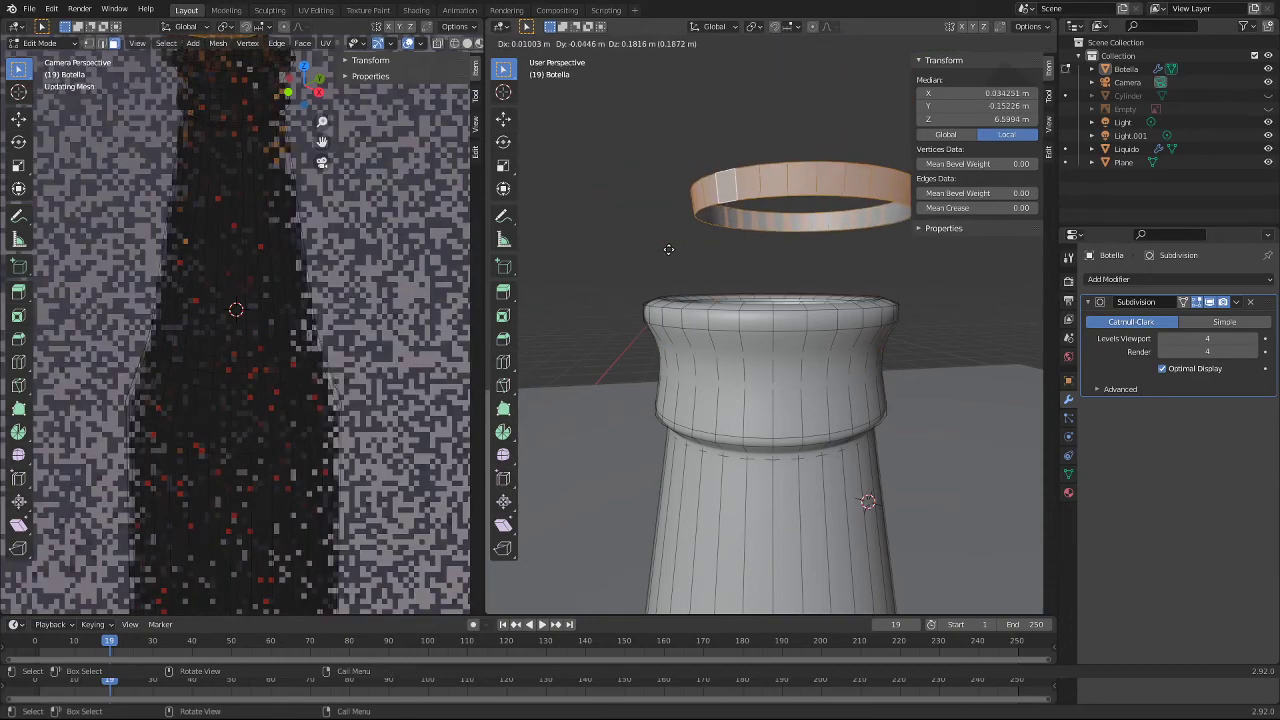
right_click(666, 248)
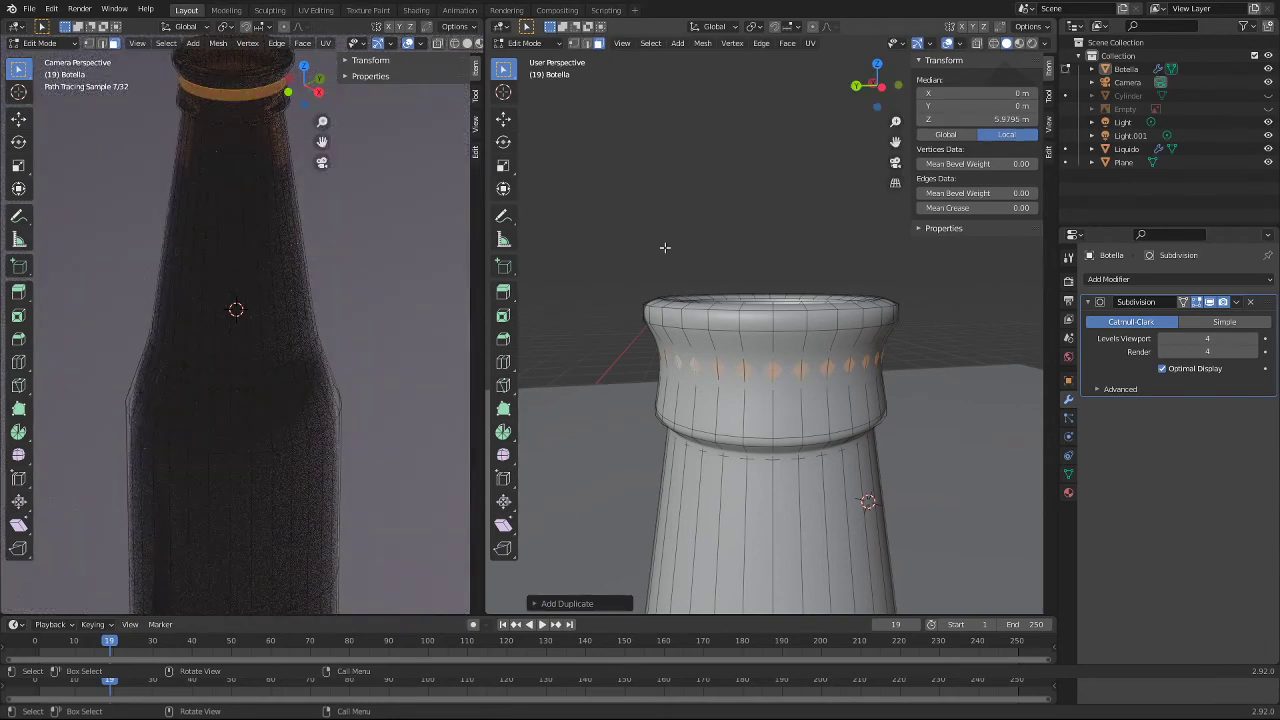
key(p)
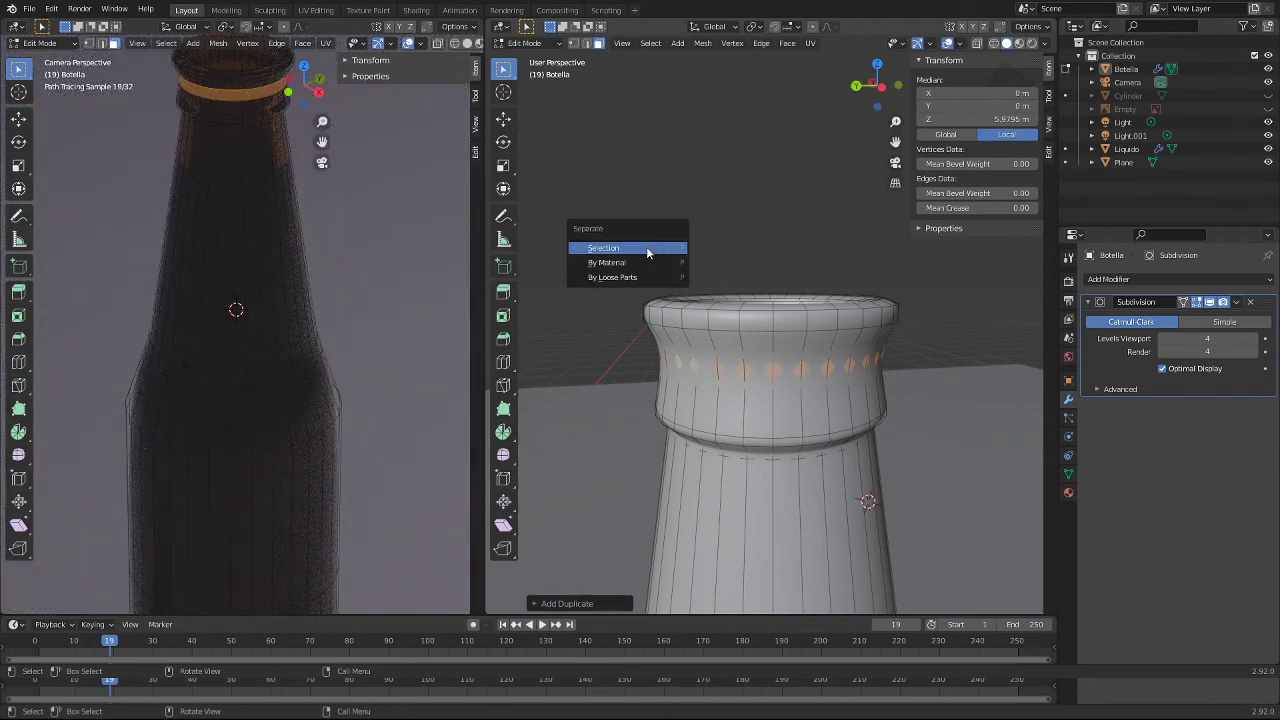
click(647, 248)
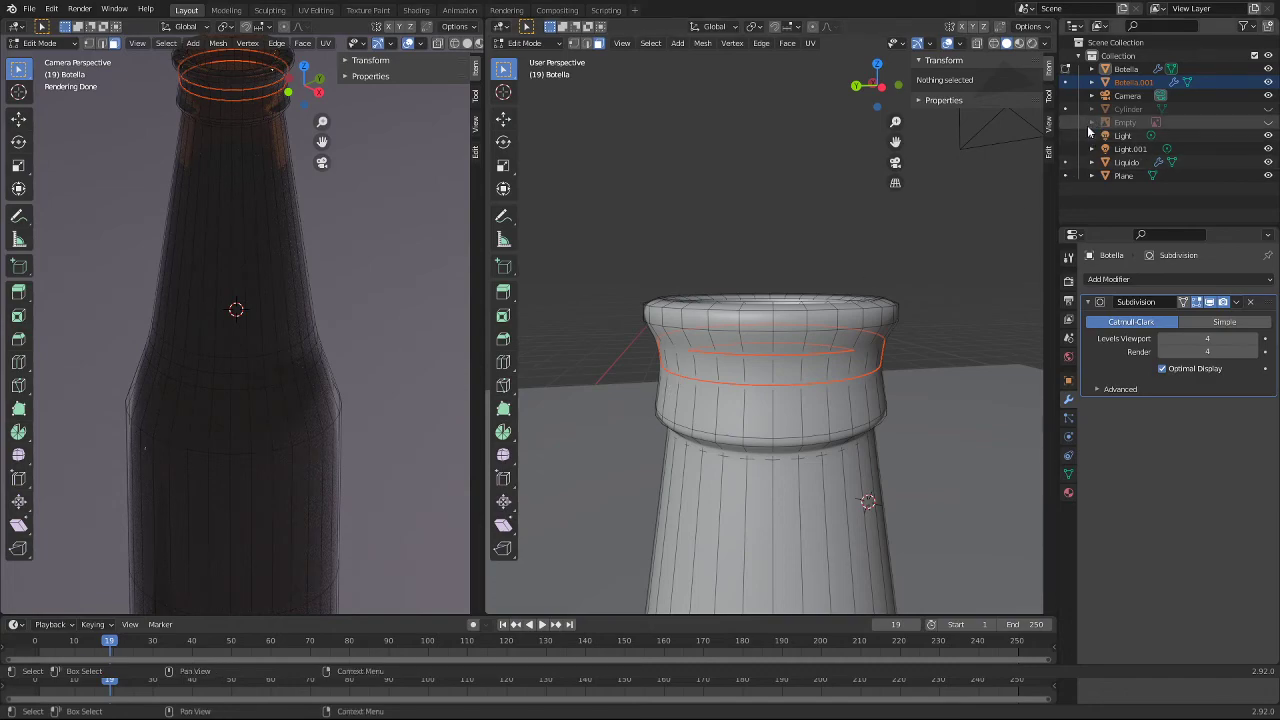
Step: Return to Object Mode and rename Botella.001 to Tapa in the Outliner
key(Tab)
middle_drag(827, 181, 794, 225)
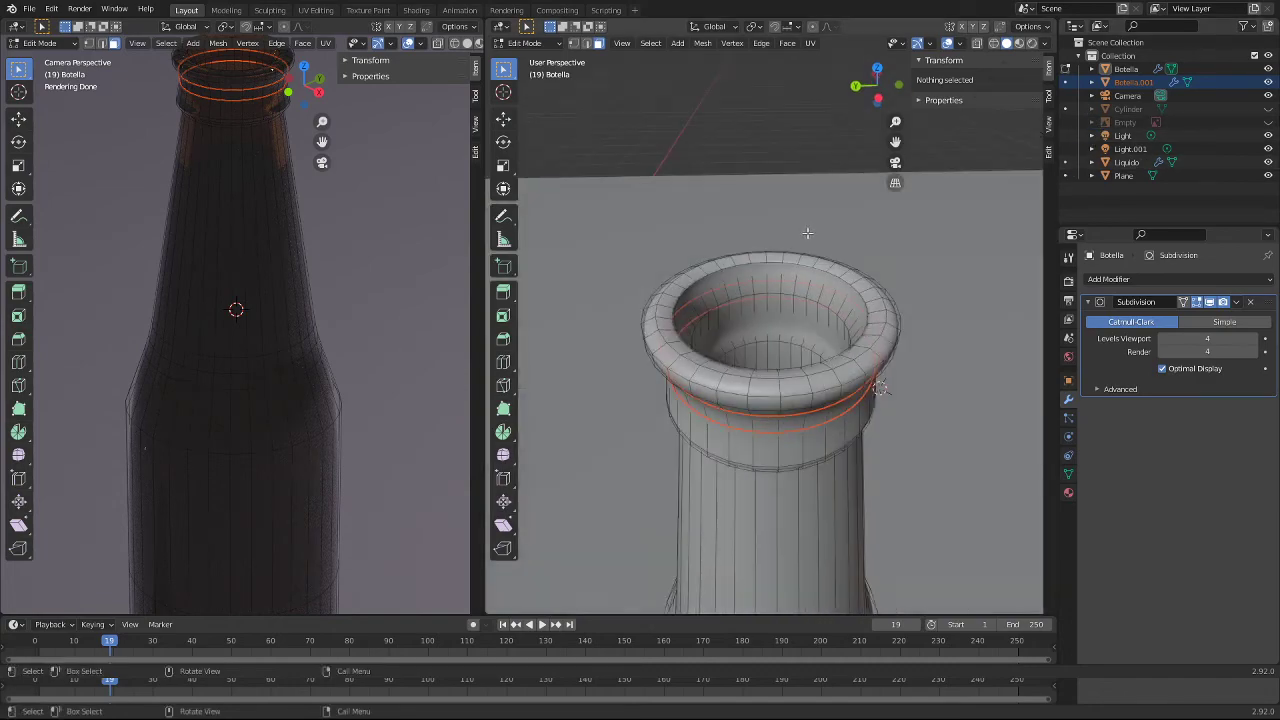
click(1115, 86)
double_click(1127, 82)
text(Tapa)
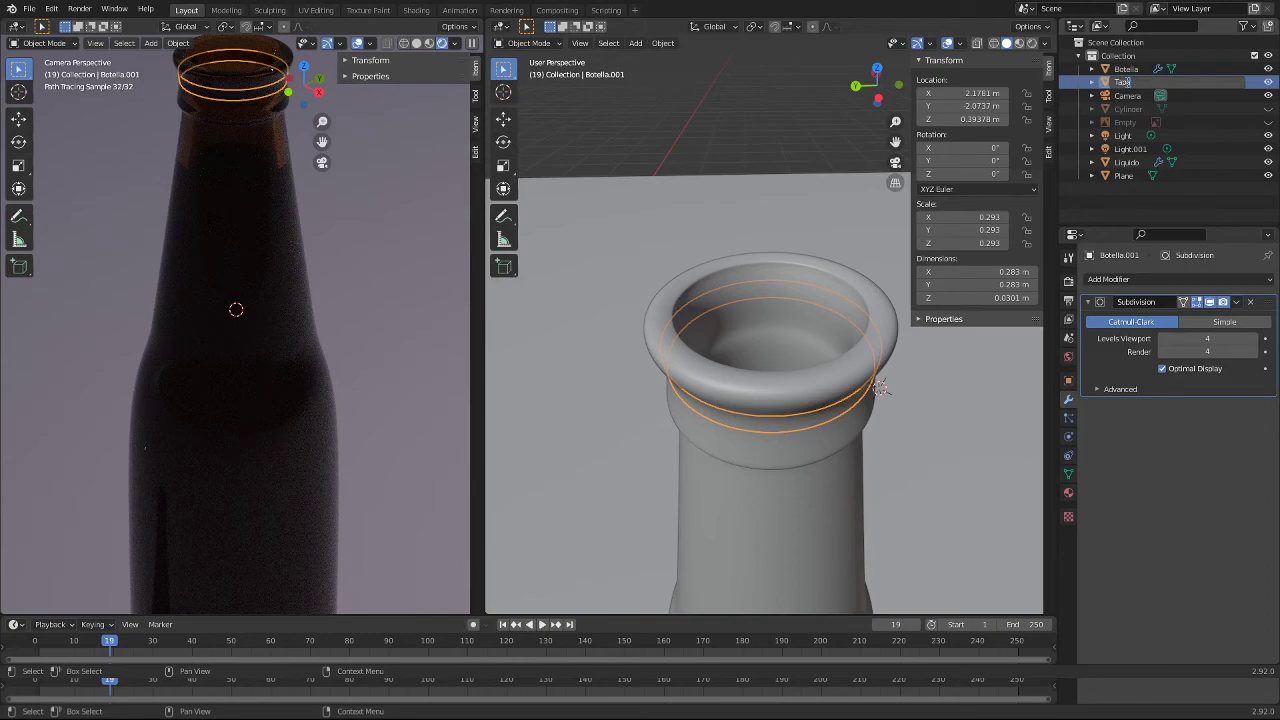
key(Return)
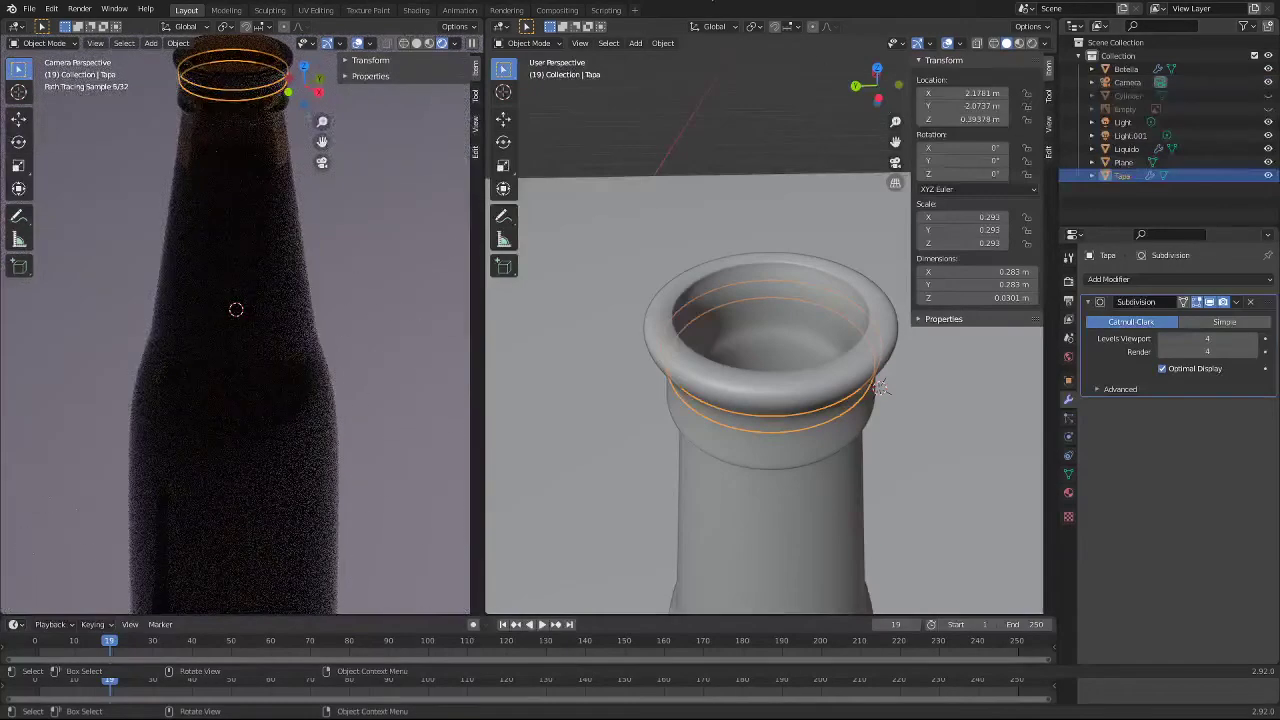
Step: Widen the Tapa ring around the lip, excluding Z, to a scale of 0.331
key(s)
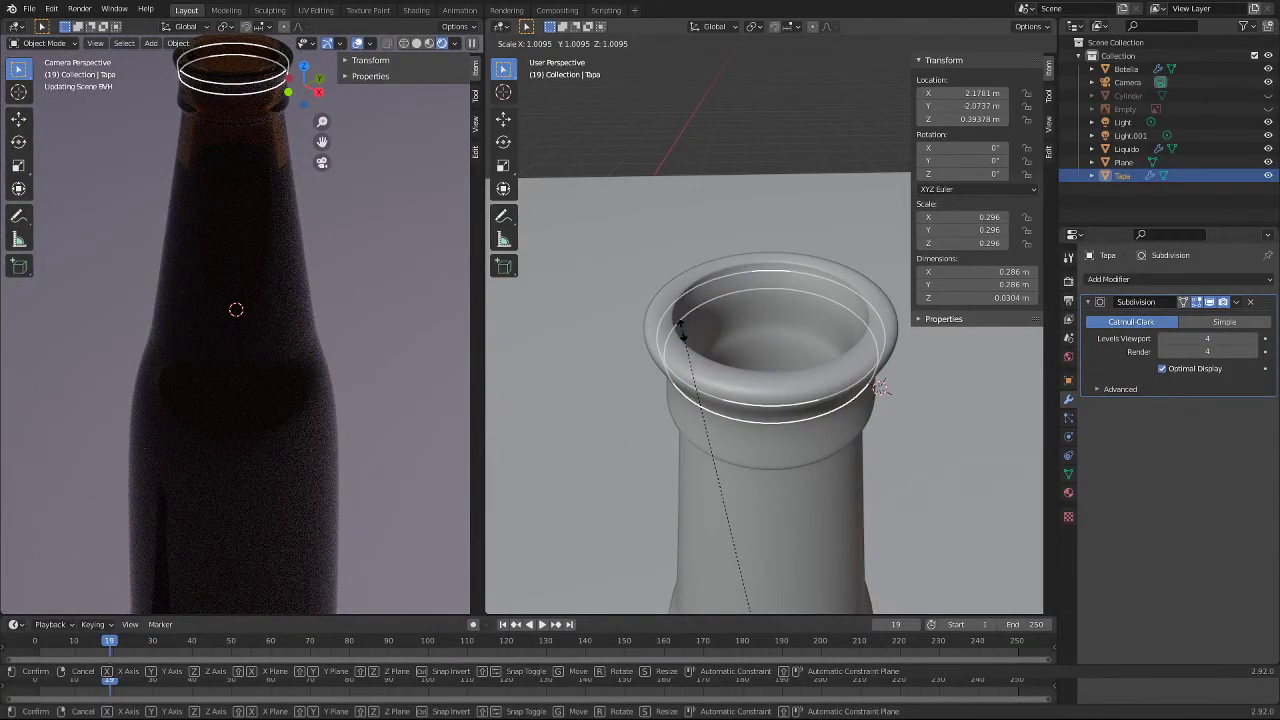
key(shift+z)
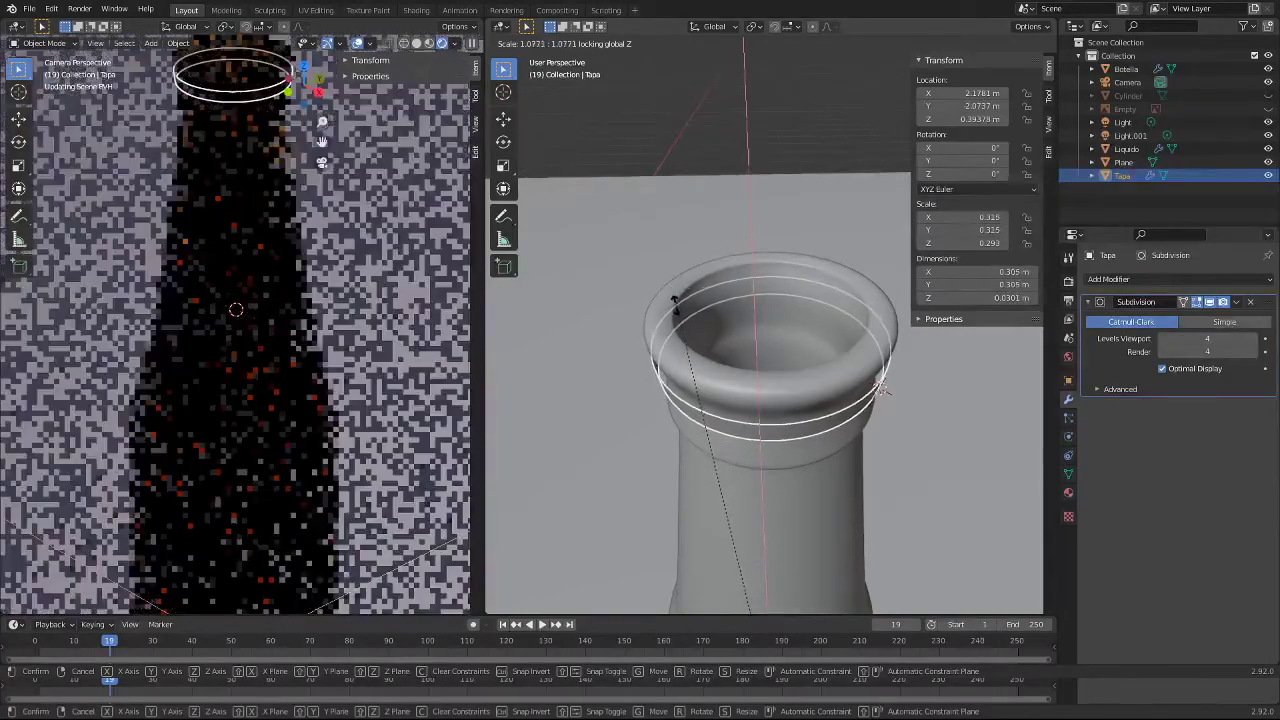
click(676, 305)
mouse_move(676, 305)
middle_down()
mouse_move(658, 284)
mouse_move(631, 286)
mouse_move(703, 256)
middle_up()
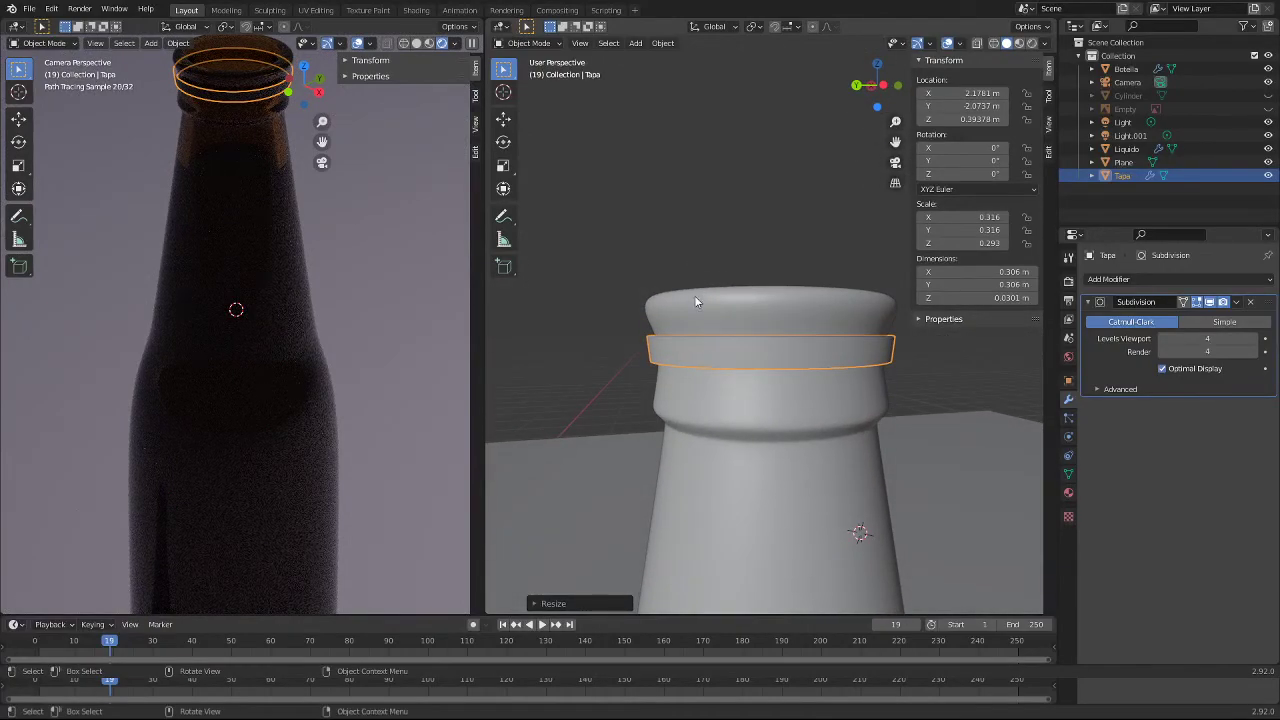
key(s)
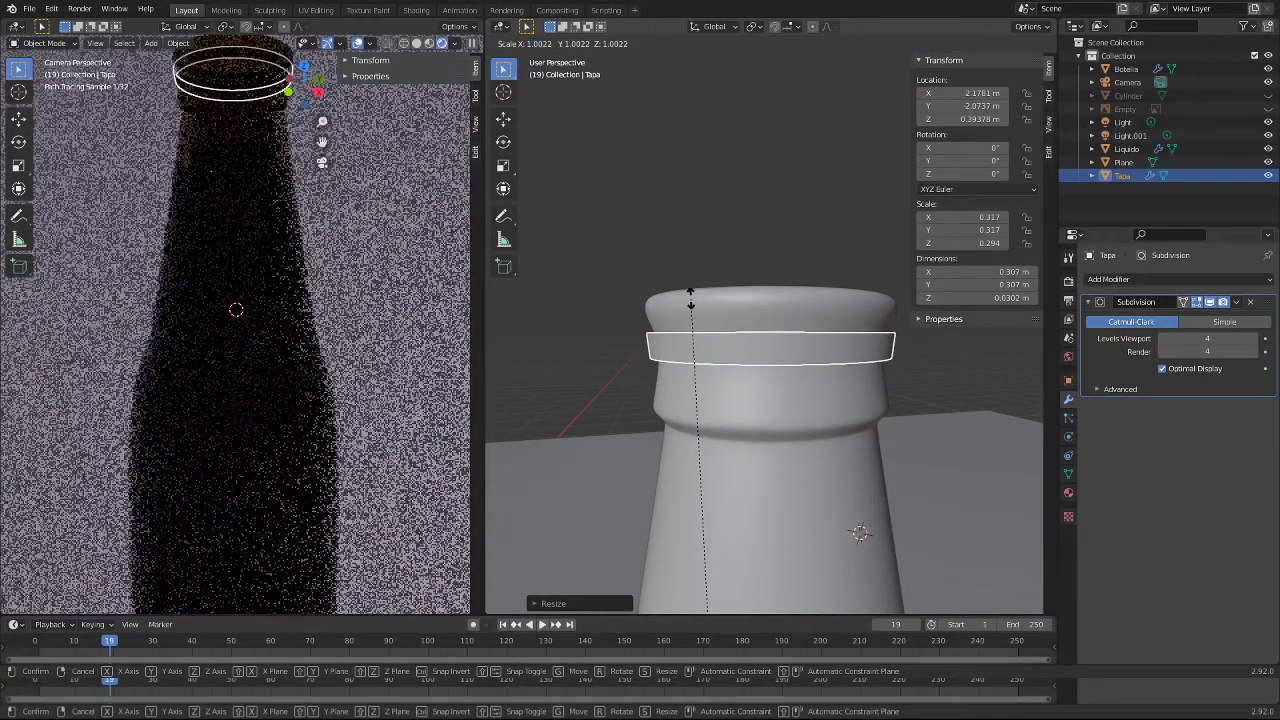
key(shift+z)
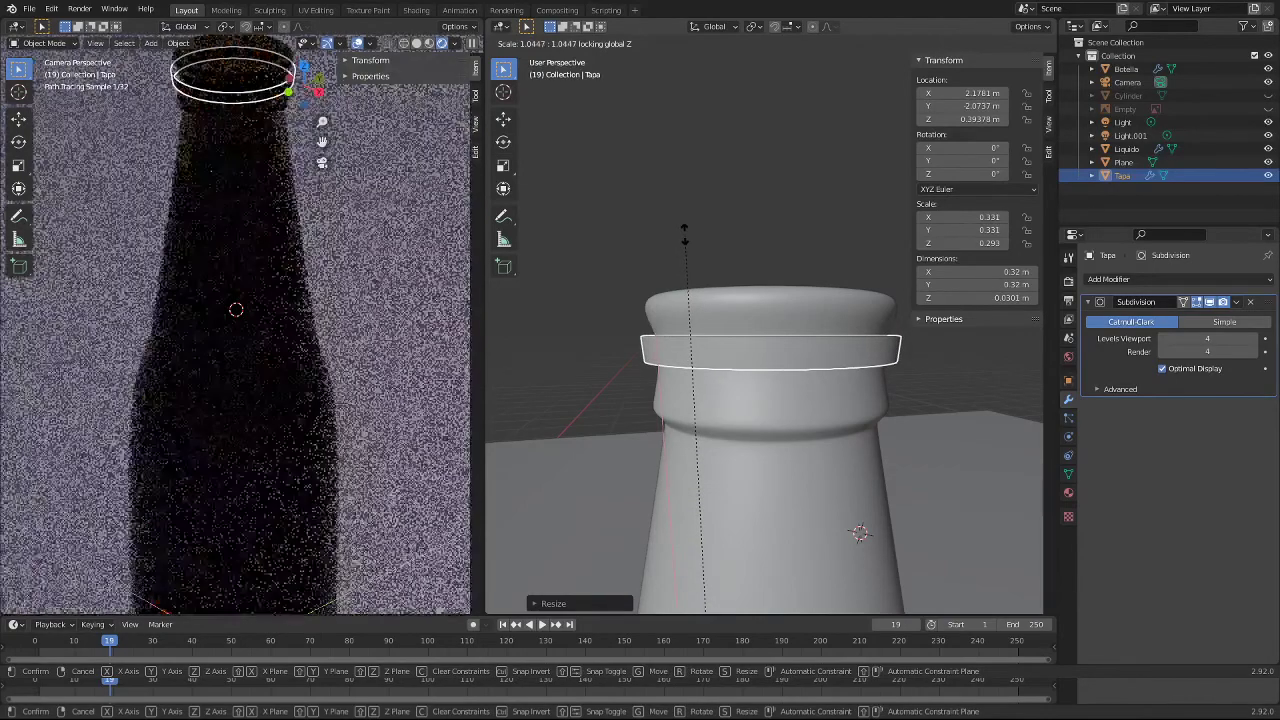
click(684, 233)
Step: Raise the Tapa ring vertically to Z 0.41384 m
key(g)
key(y)
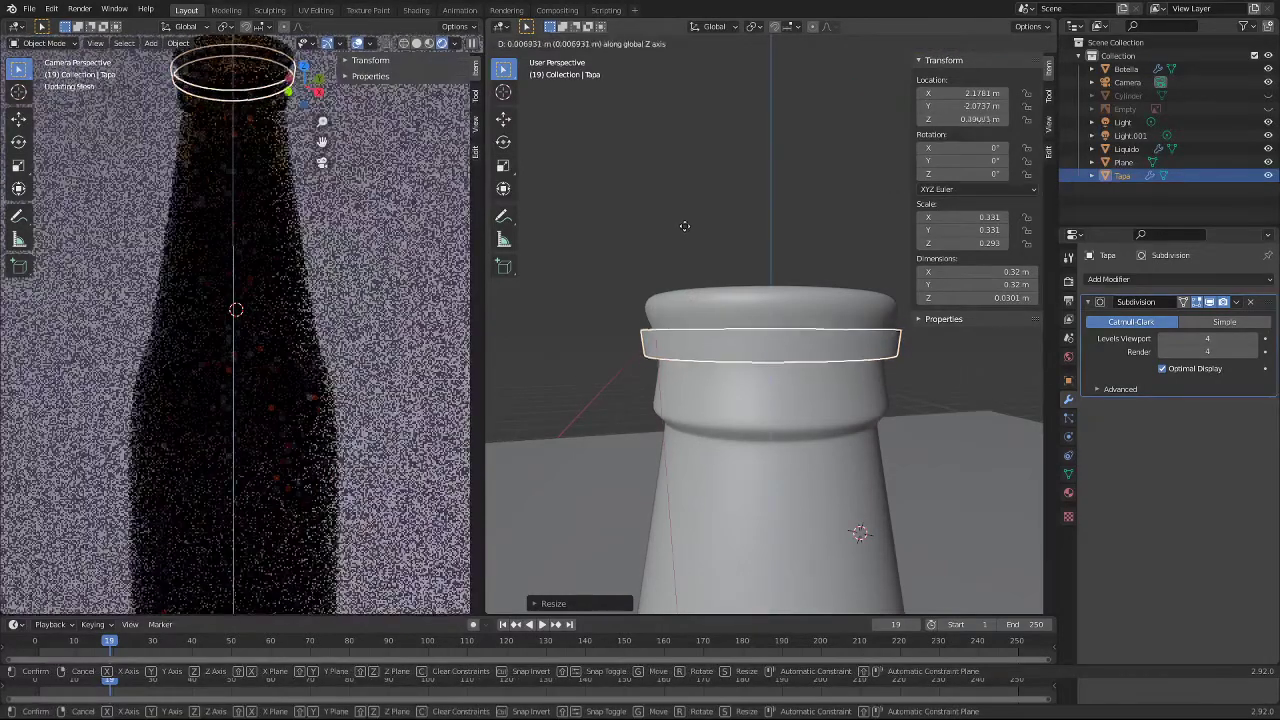
key(z)
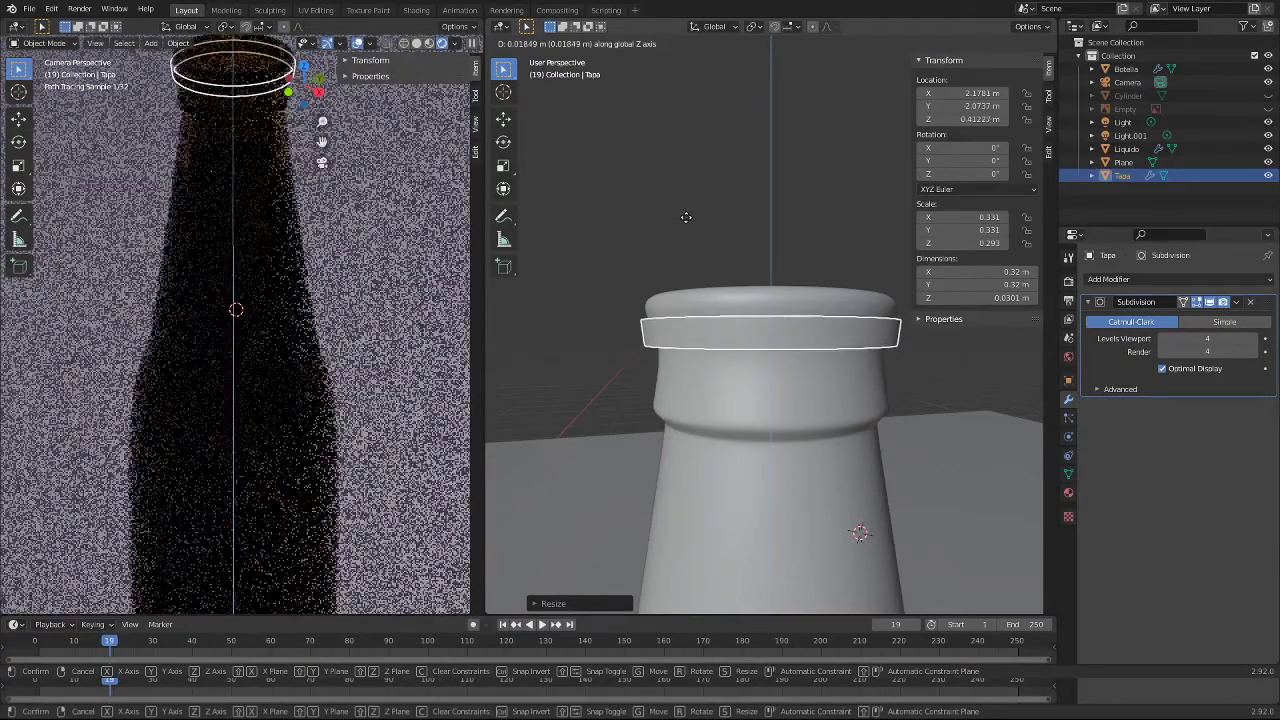
click(685, 218)
middle_drag(686, 222, 716, 270)
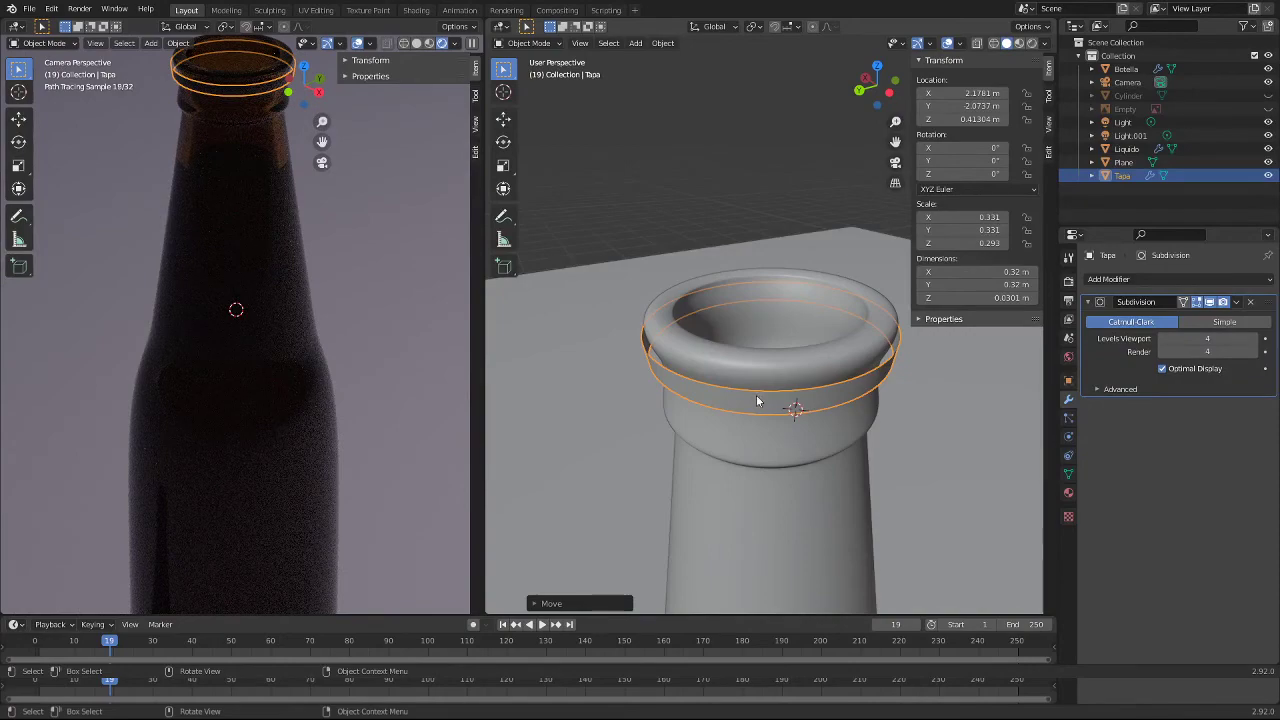
Step: In edge select mode, select the Tapa cap's top edge loop and raise it along Z
key(Tab)
middle_drag(706, 407, 758, 410)
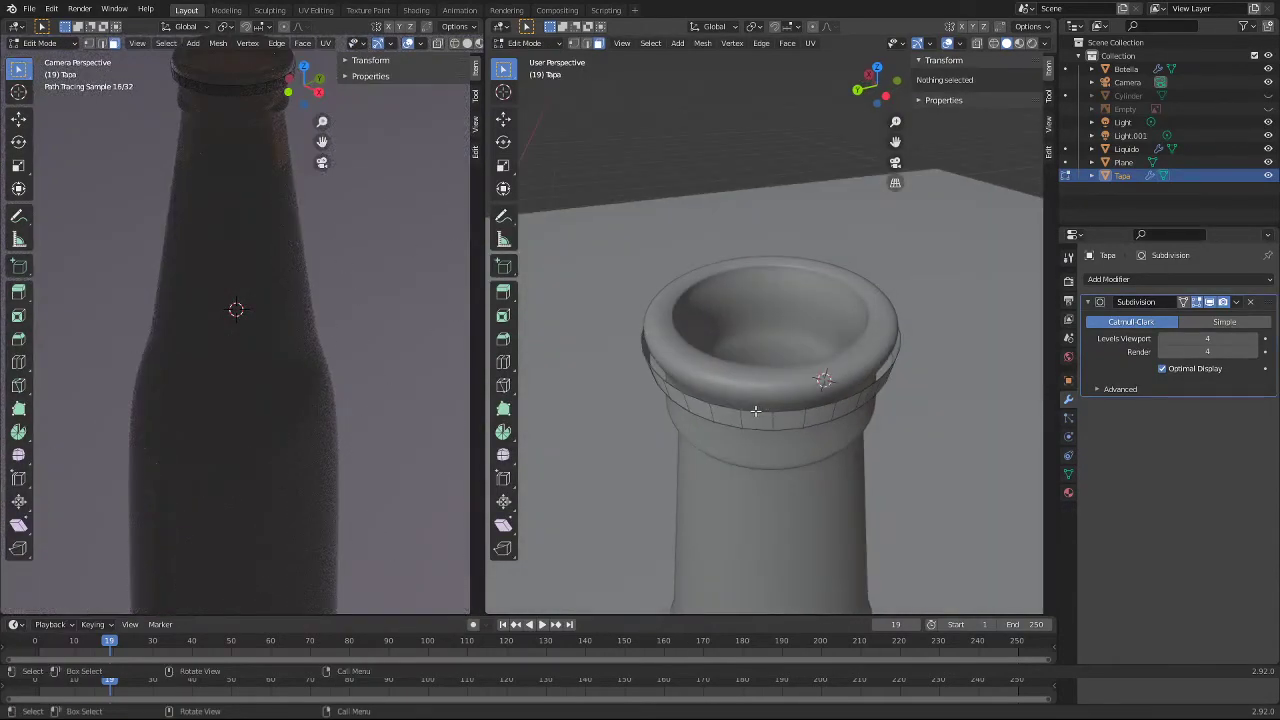
key(2)
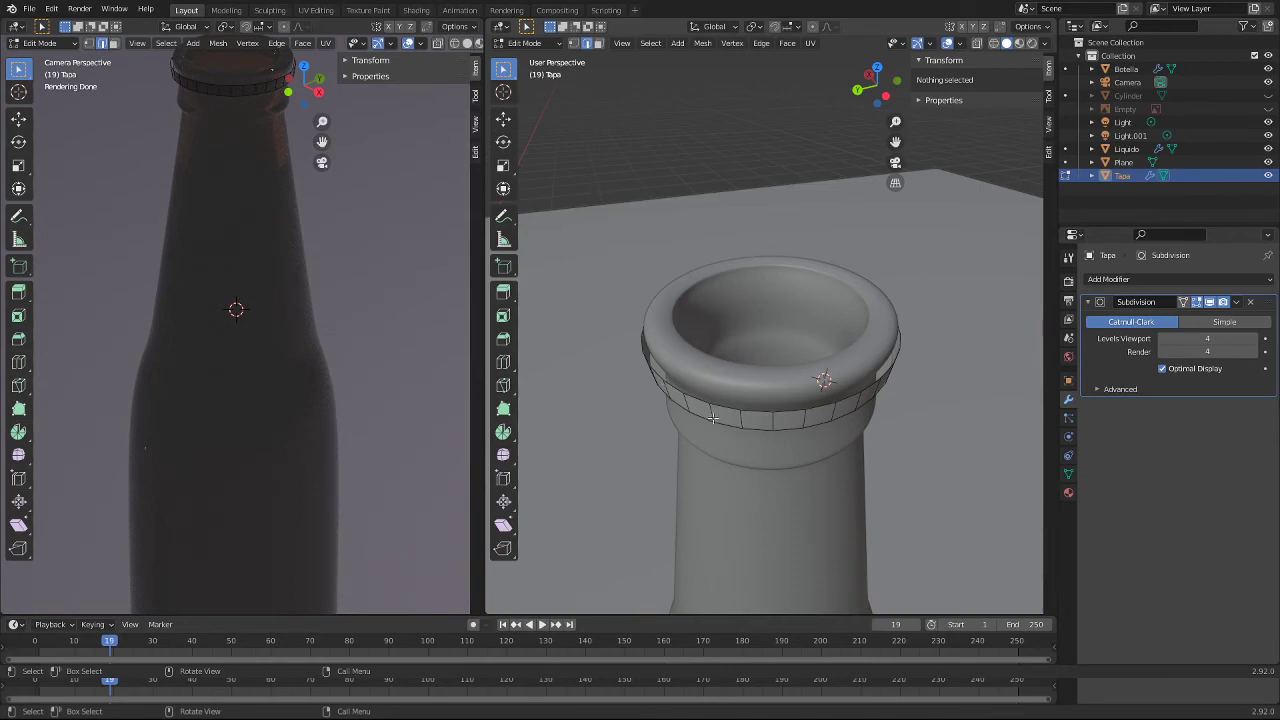
alt+click(784, 411)
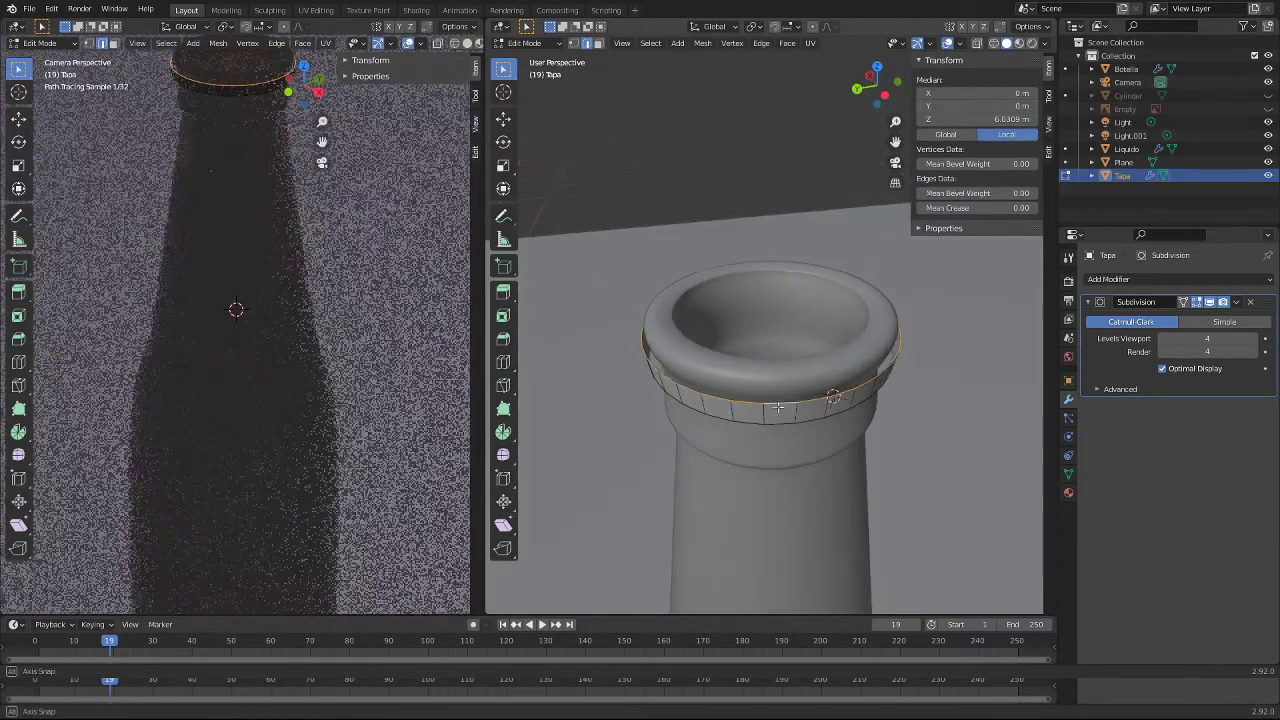
middle_drag(784, 411, 755, 353)
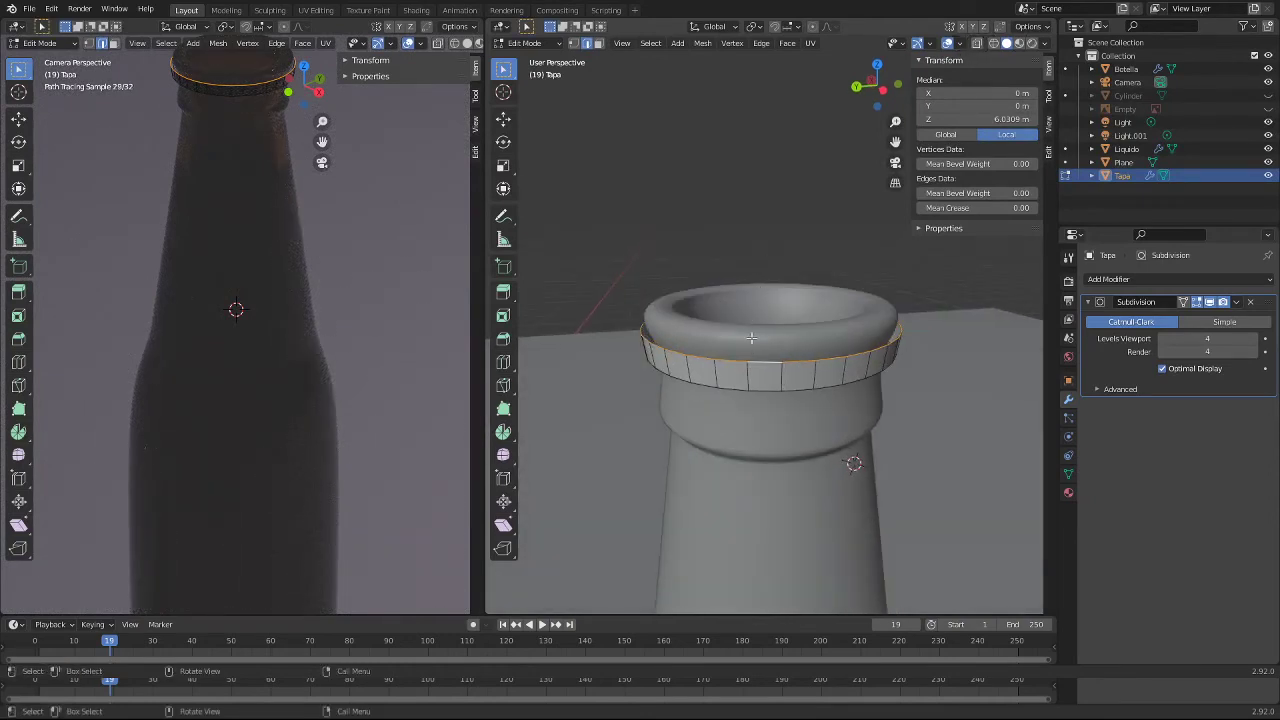
key(g)
key(z)
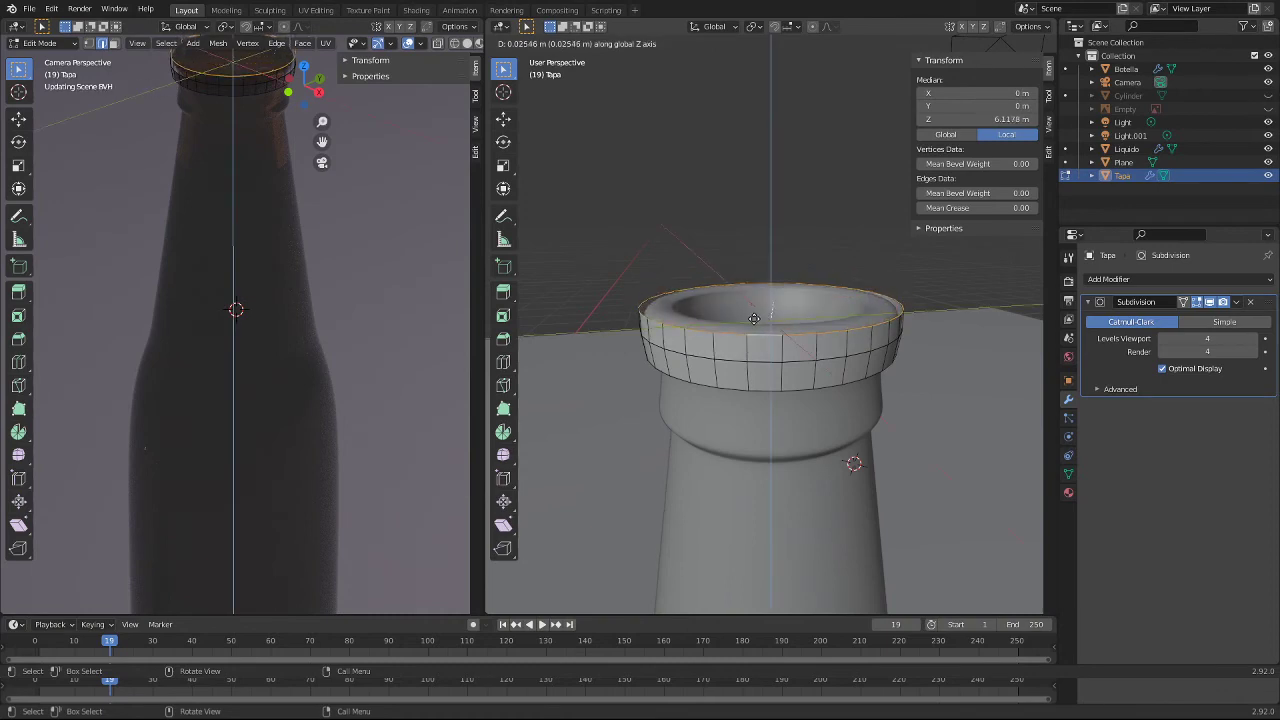
click(754, 318)
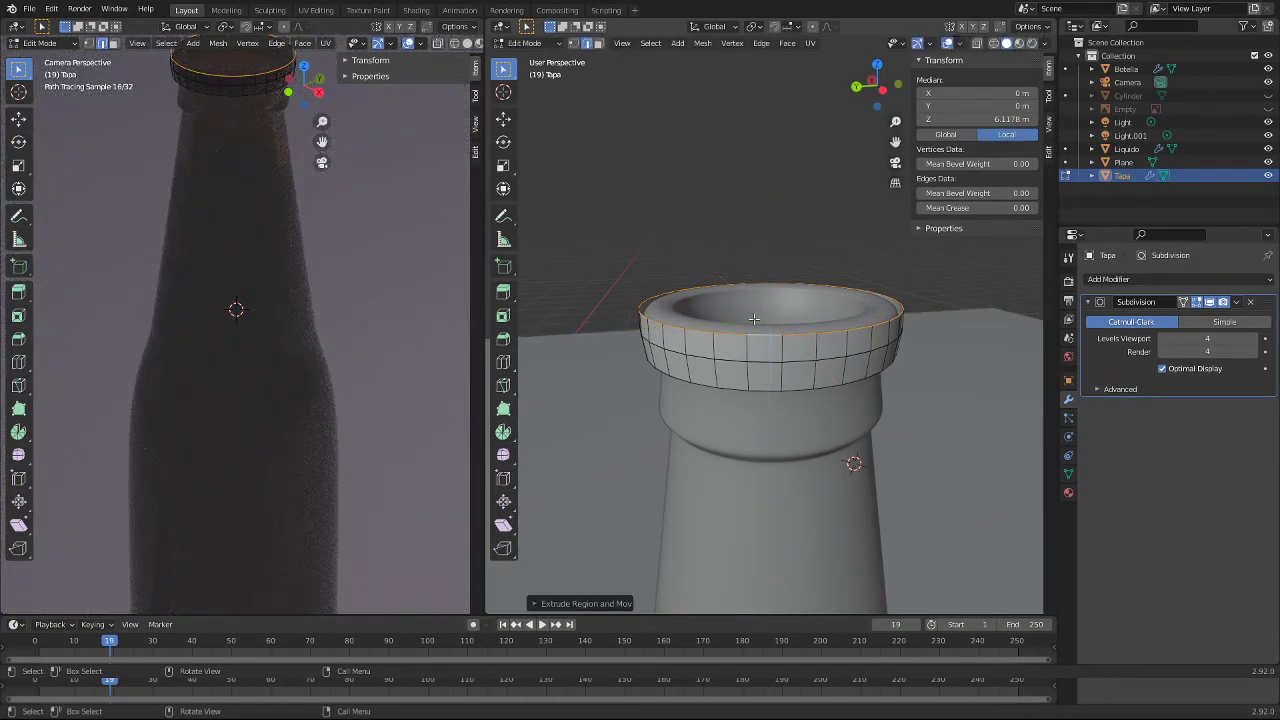
Step: Extrude the top loop again vertically and move it higher to form the lip
key(e)
key(z)
click(754, 318)
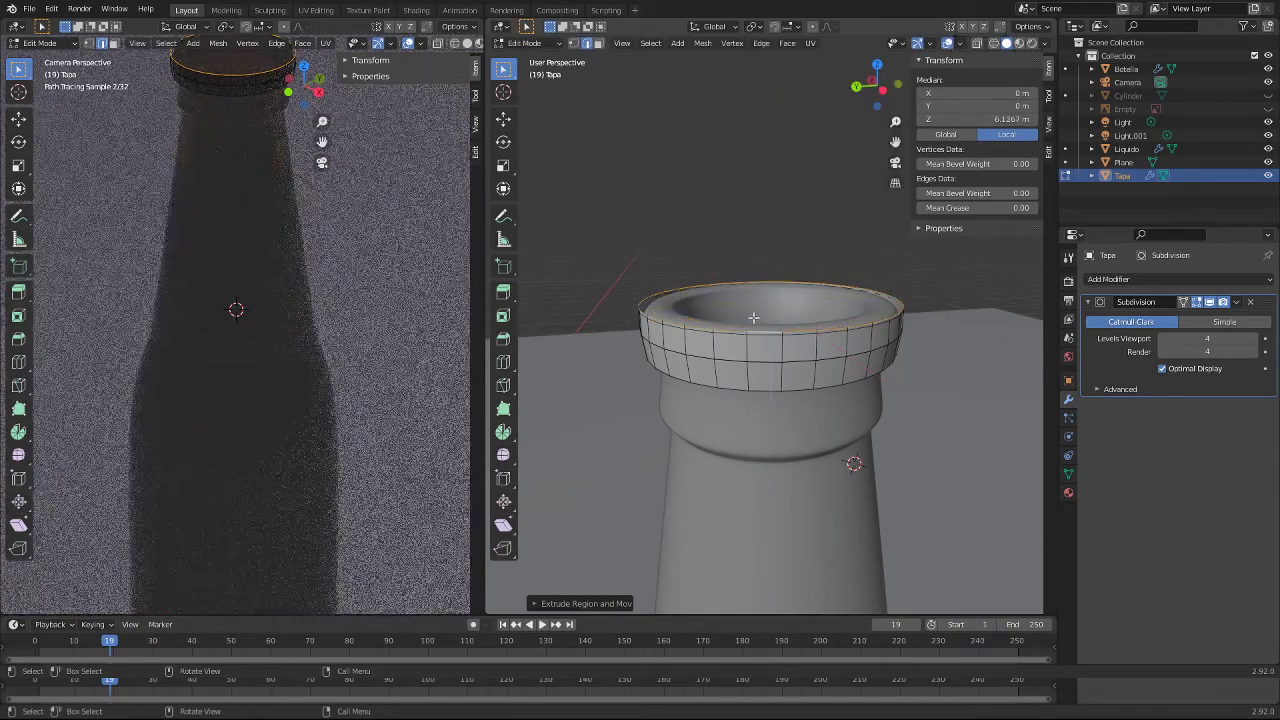
key(g)
key(z)
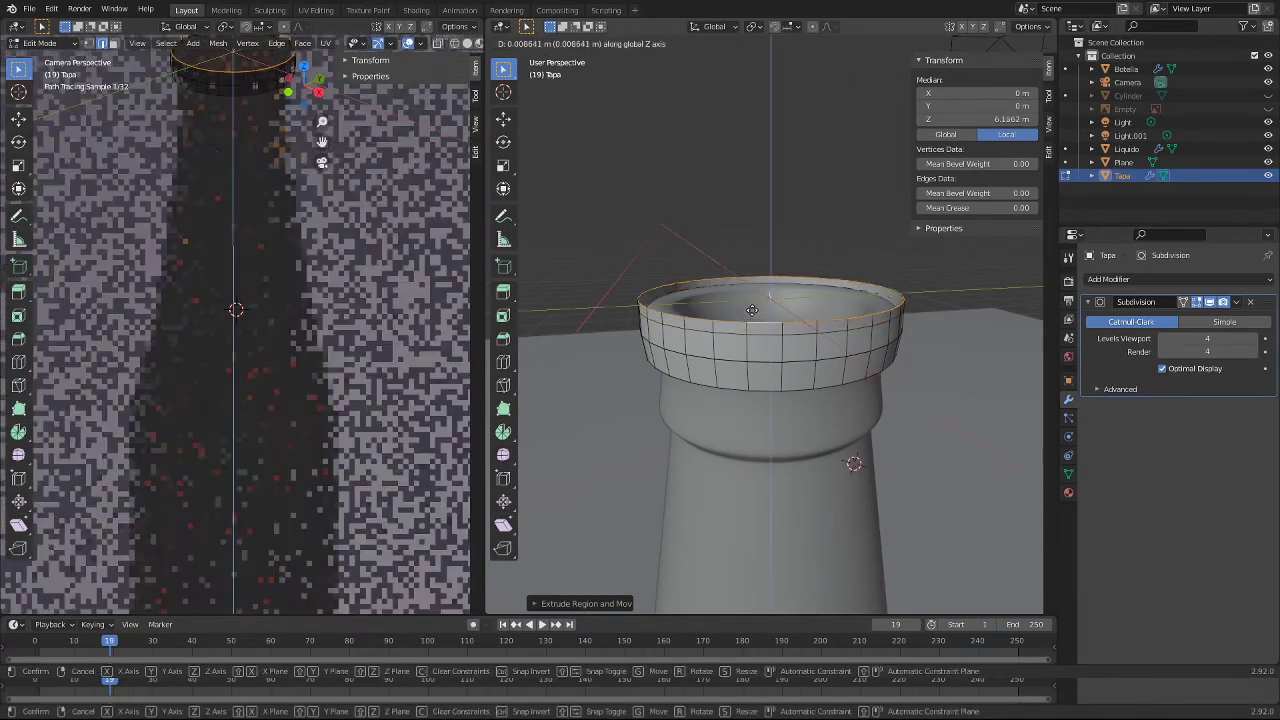
click(752, 310)
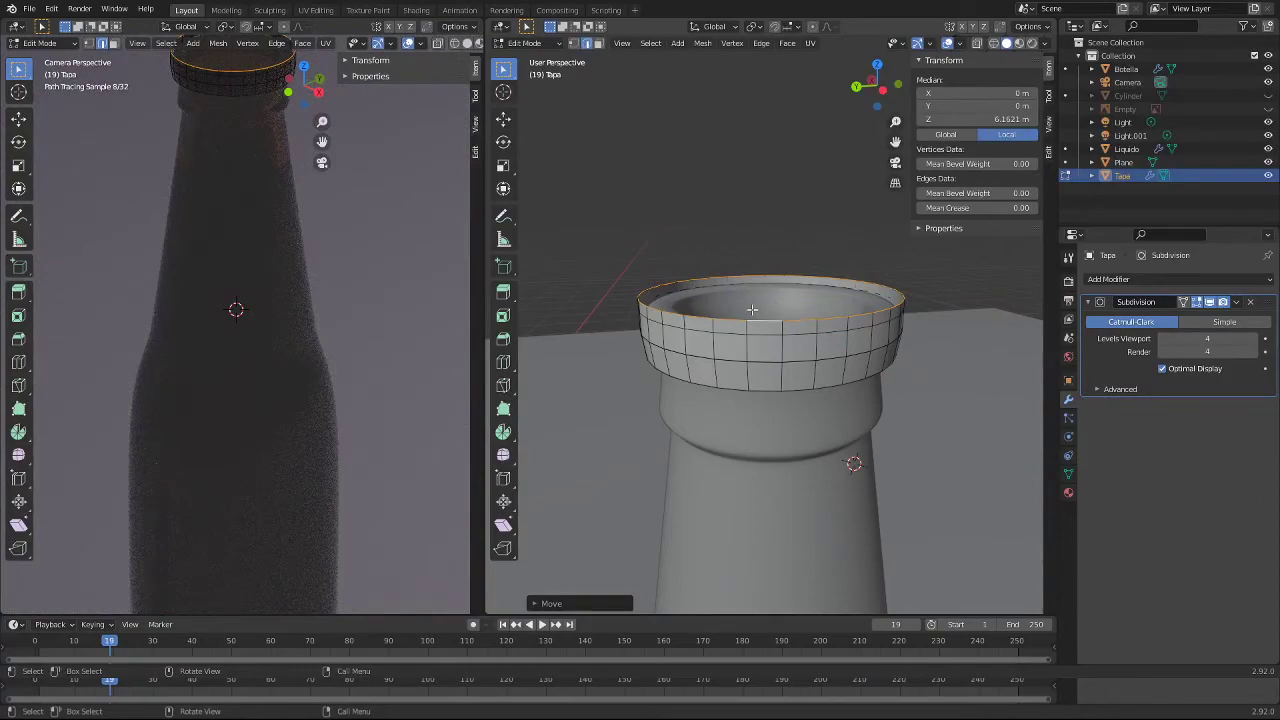
Step: Scale the lip loop inward by 0.6146 to narrow the rim over the opening
key(s)
key(x)
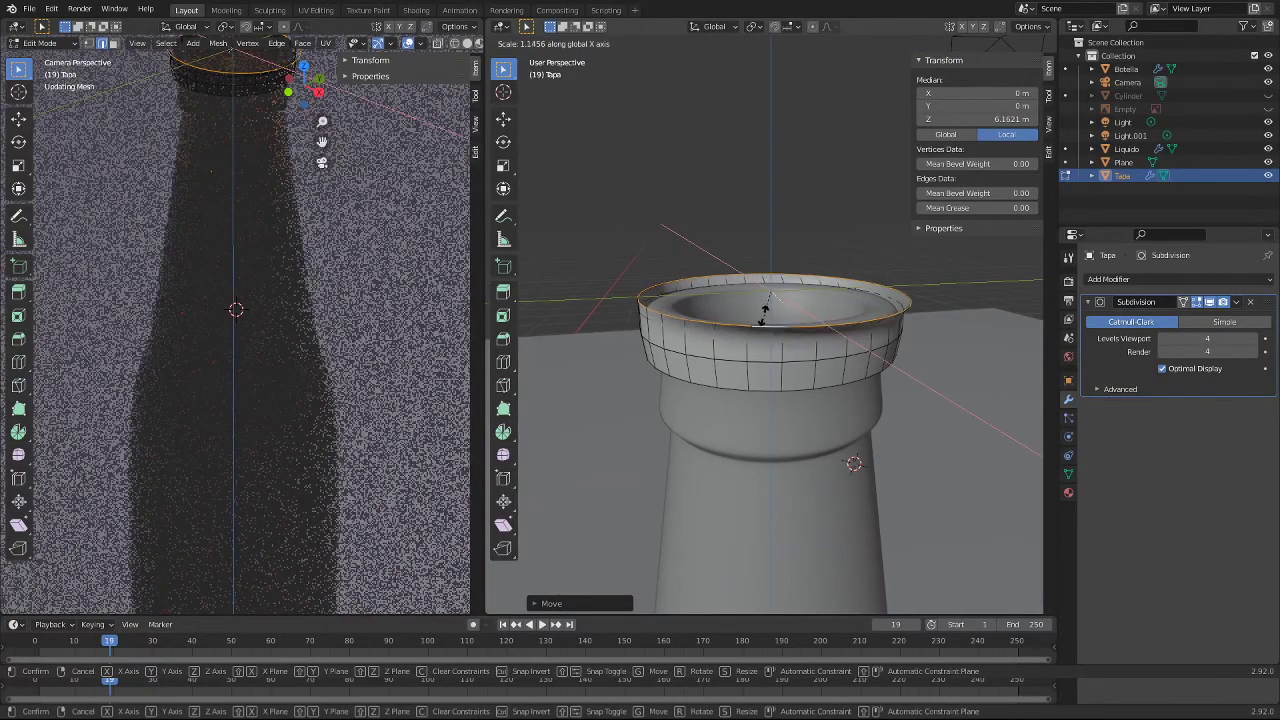
key(y)
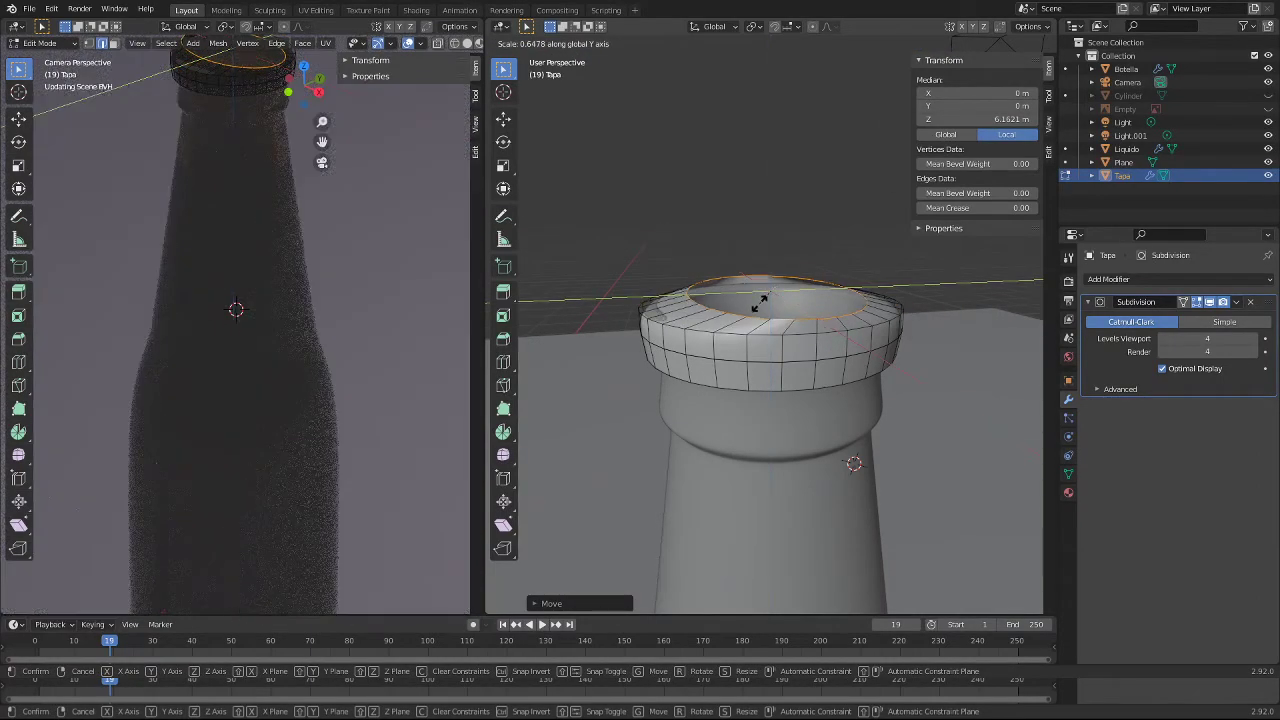
key(Escape)
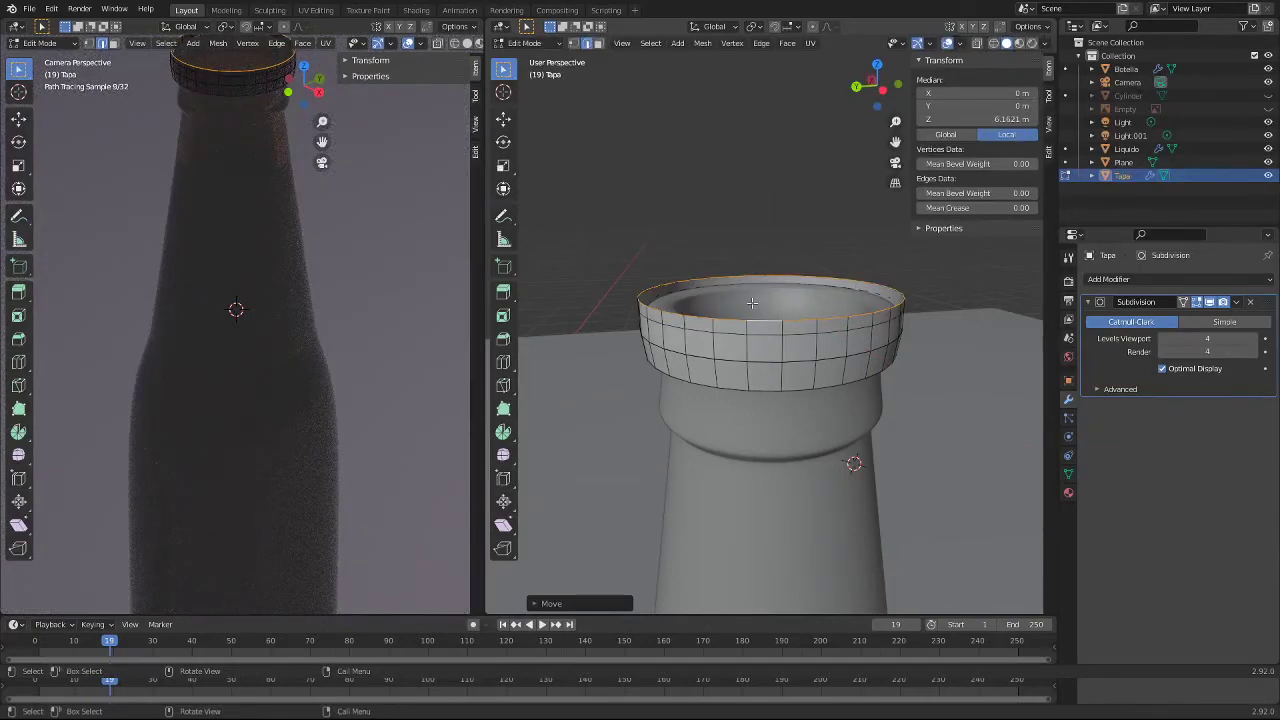
key(s)
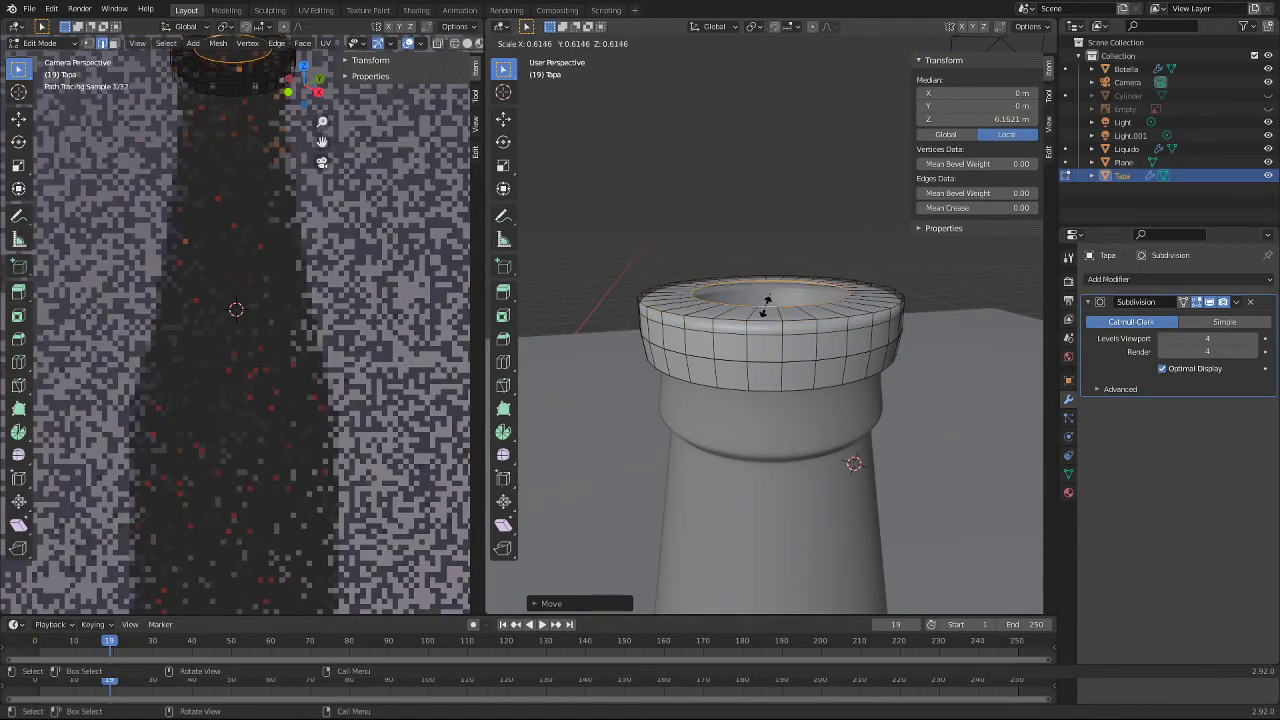
key(Escape)
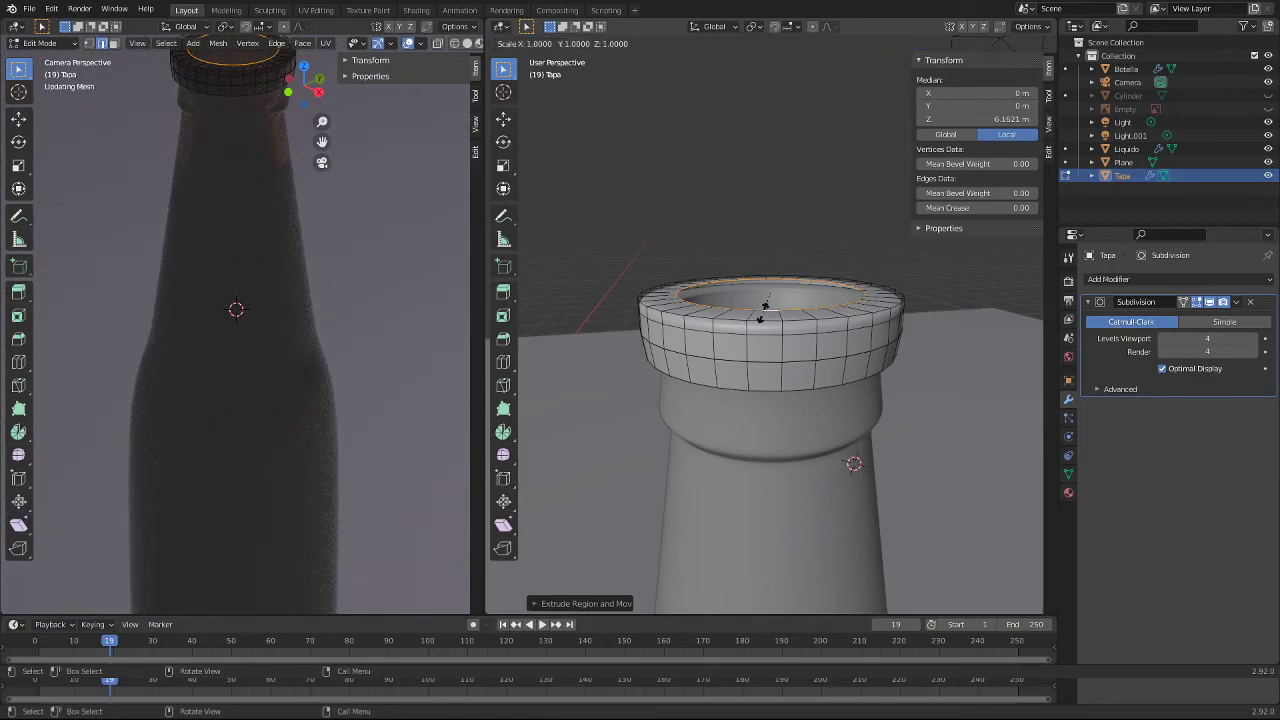
Step: Fill the cap's centre hole with Bridge Edge Loops, then undo the fill
right_click(761, 304)
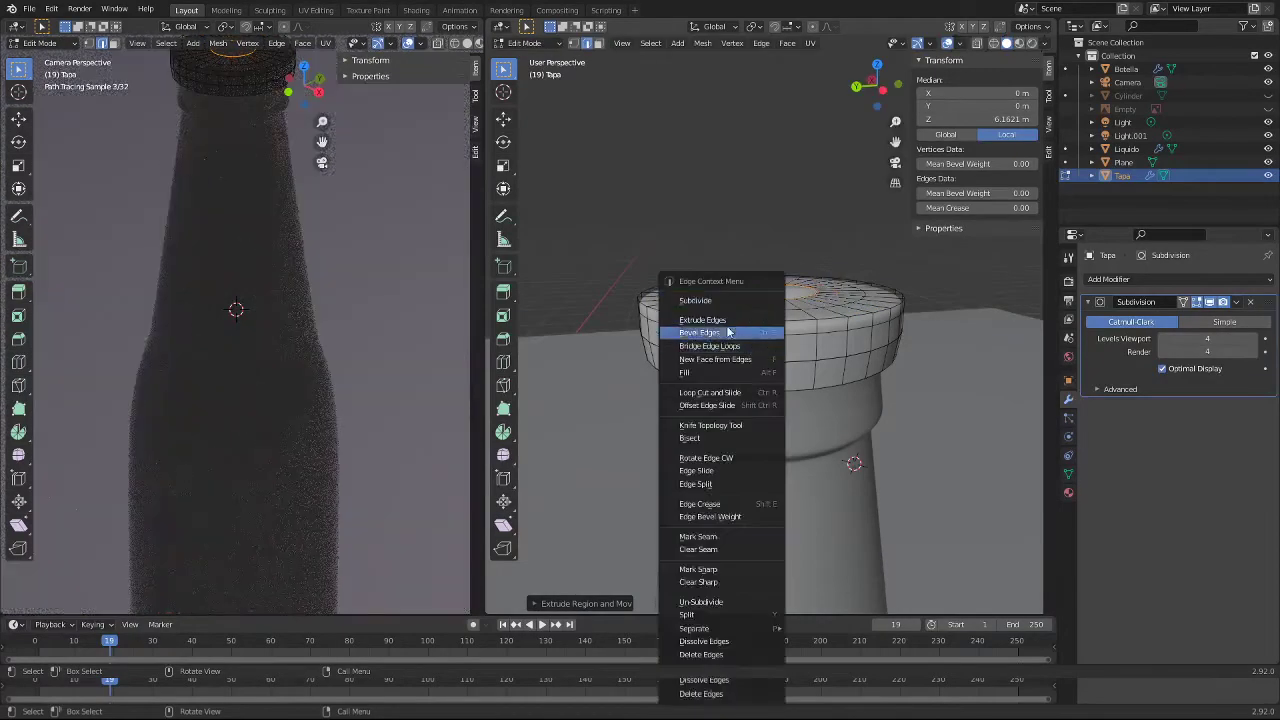
middle_drag(686, 202, 758, 328)
scroll(758, 328, up, 3)
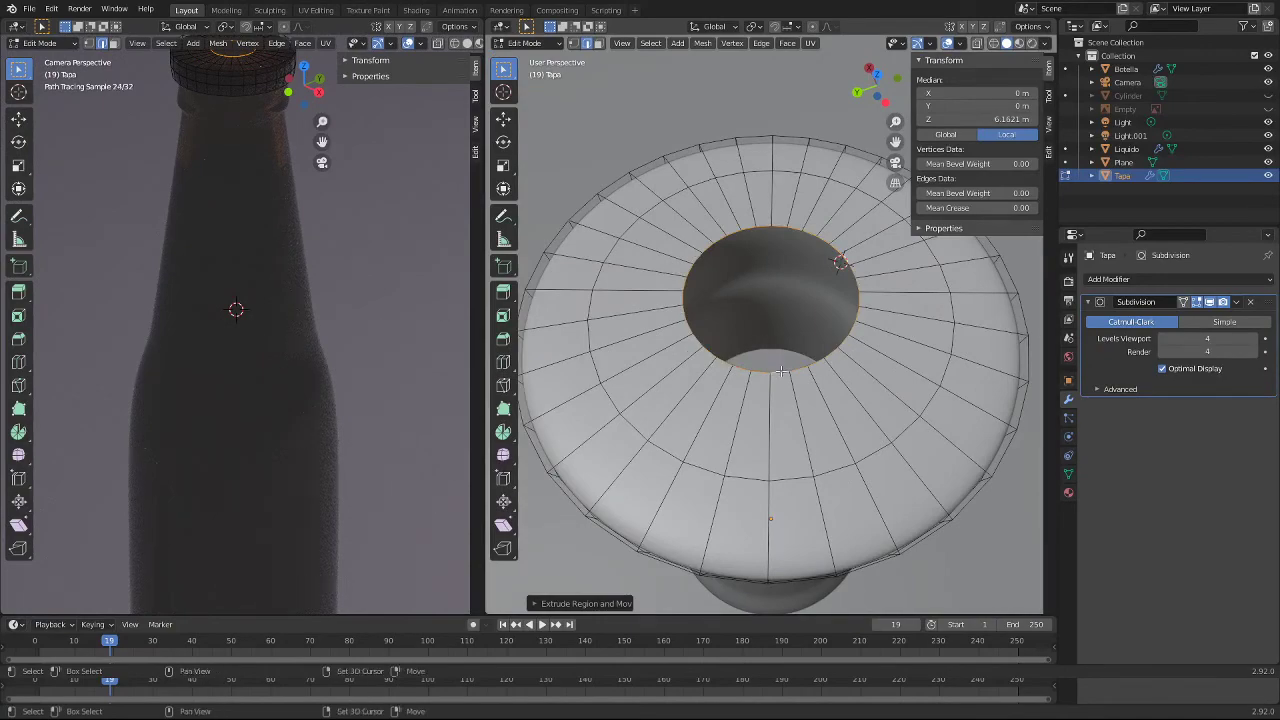
key(ctrl+z)
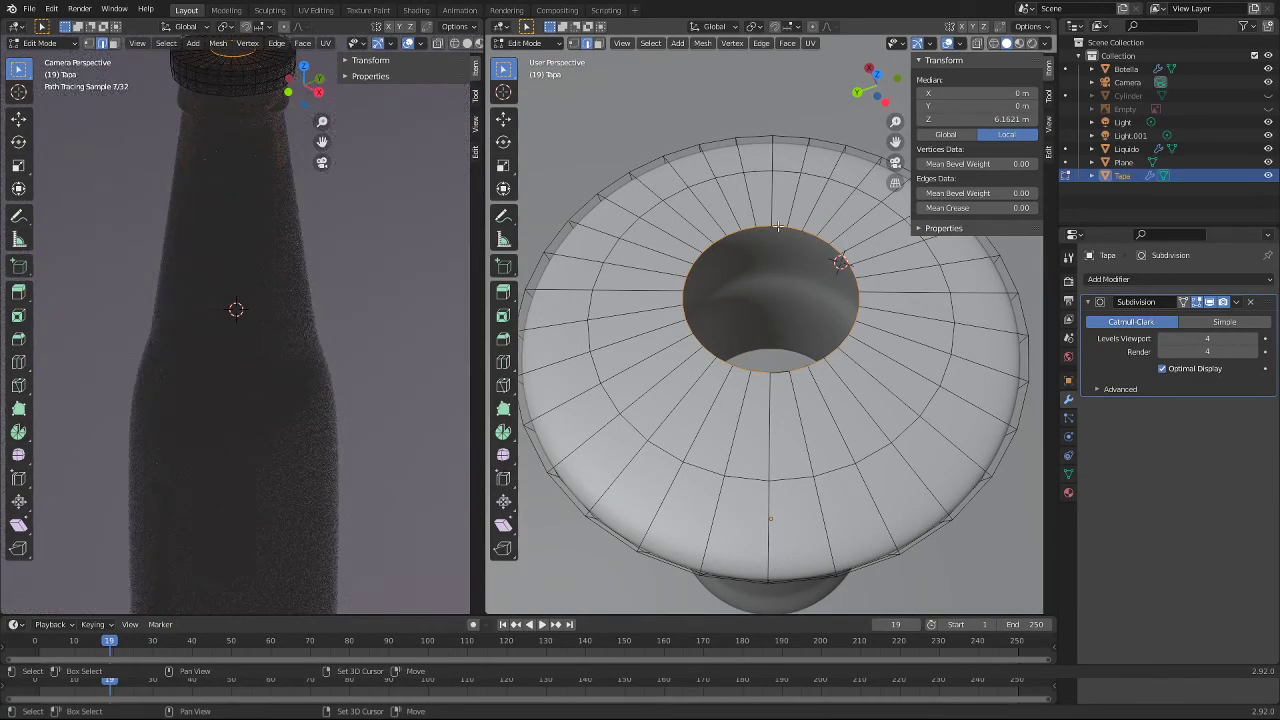
right_click(748, 260)
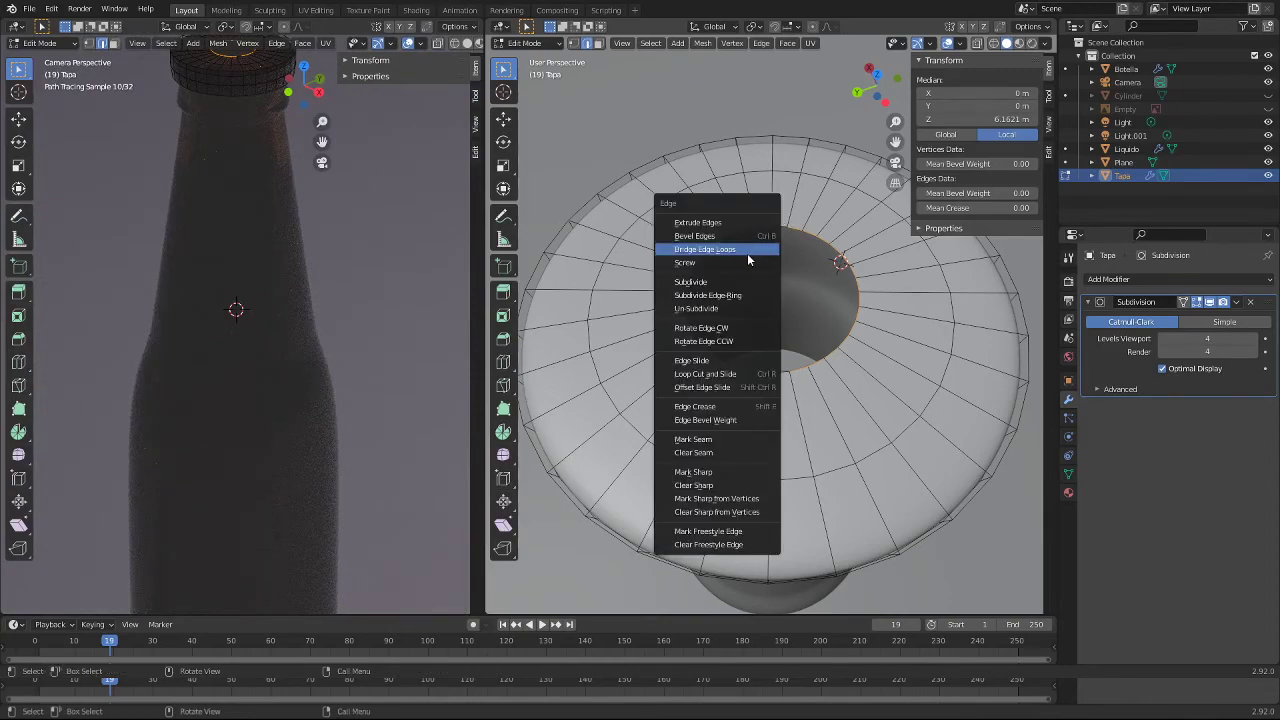
click(746, 252)
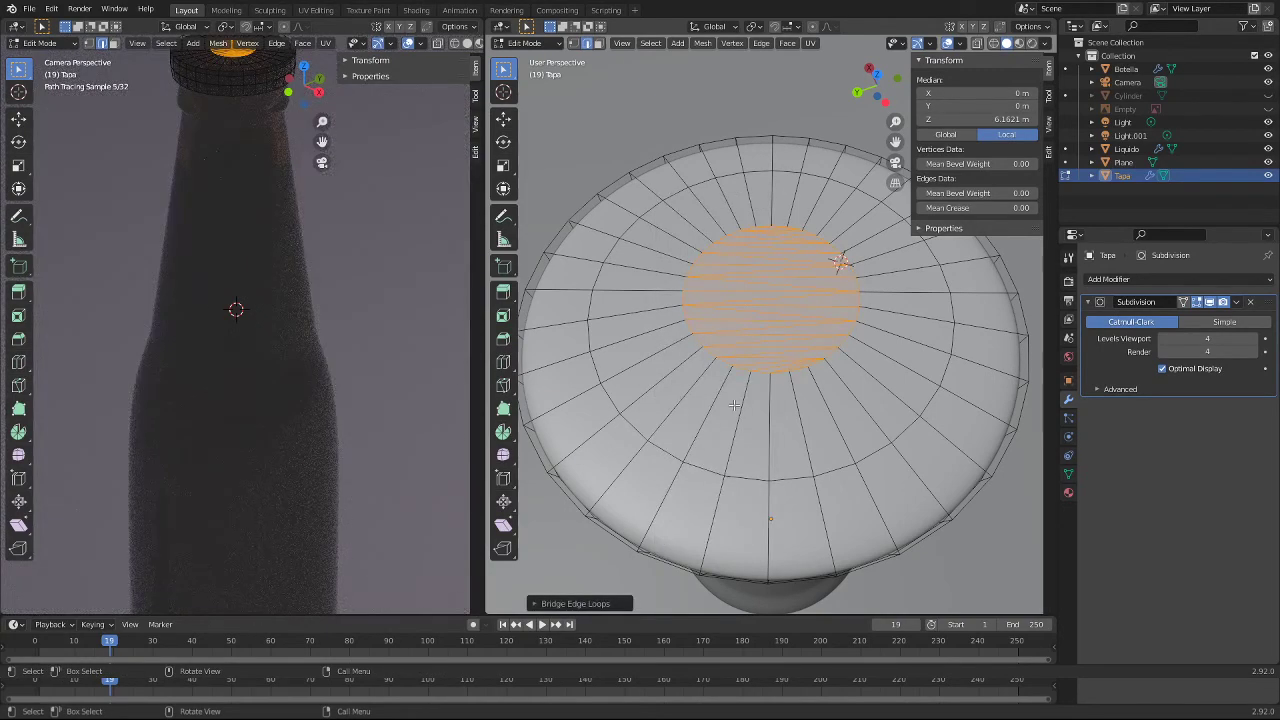
key(ctrl+z)
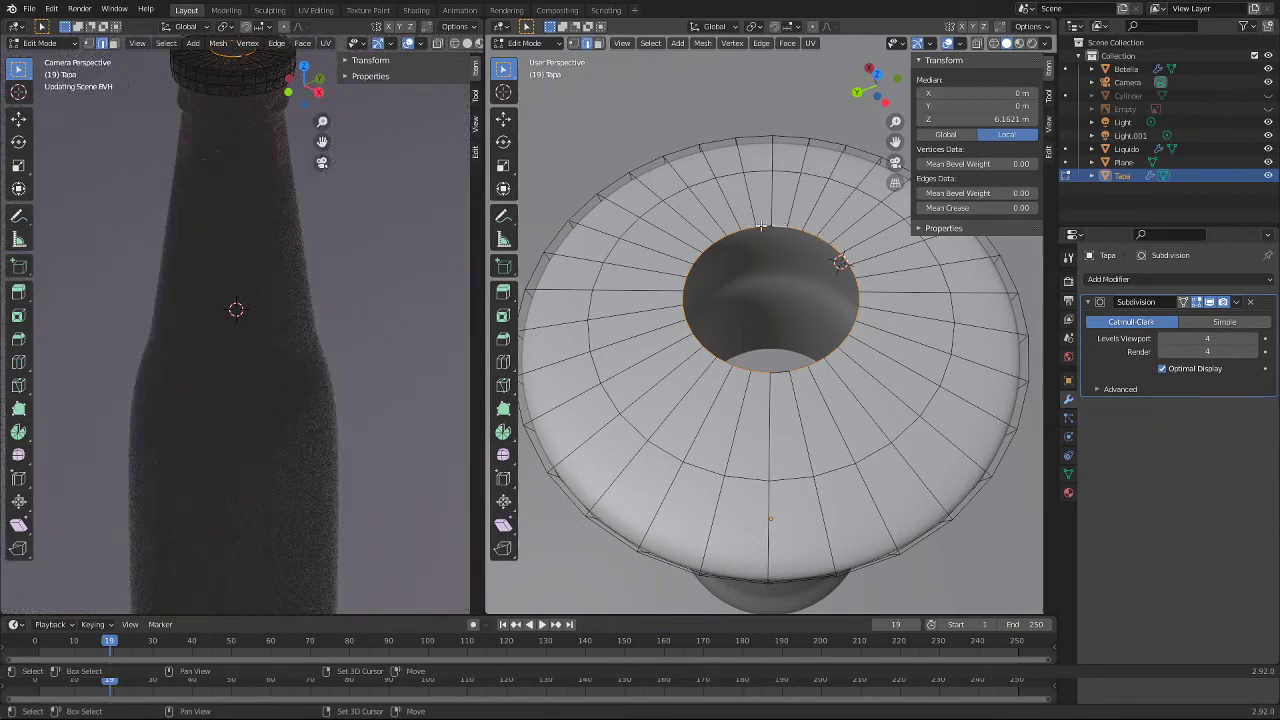
Step: Reopen the edge operations menu and inspect the cap from a close side view
key(ctrl+e)
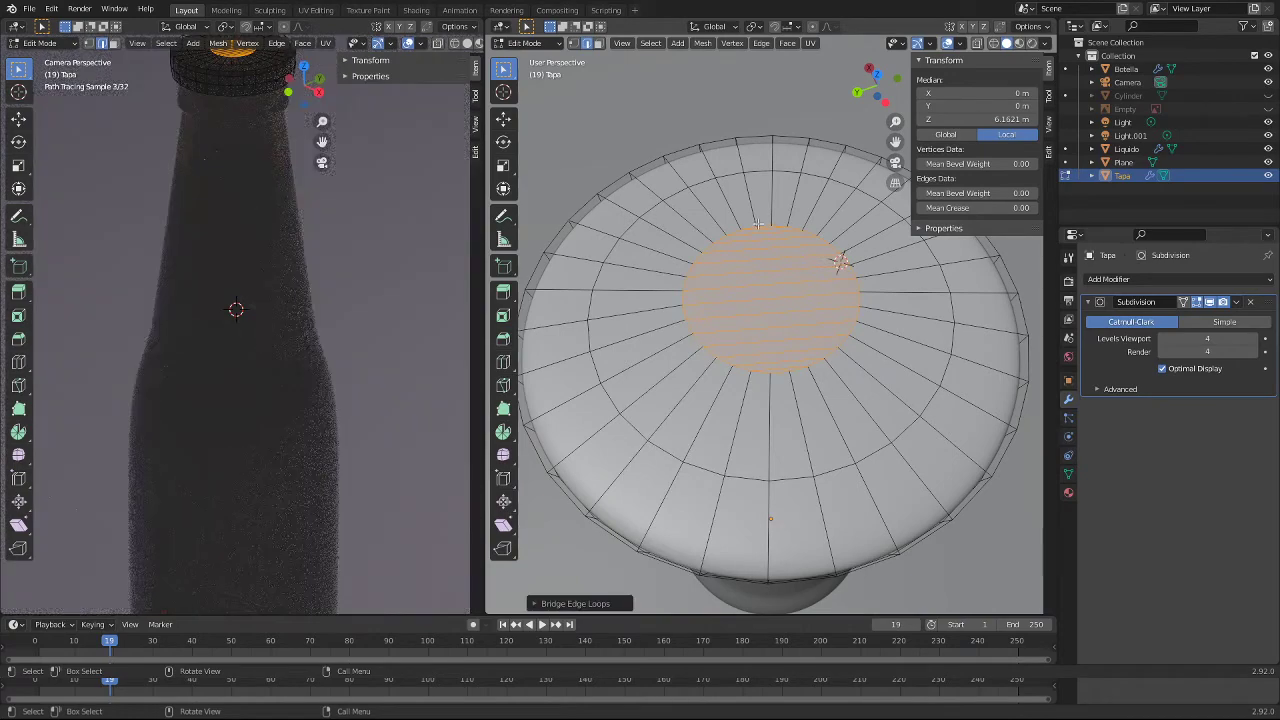
scroll(732, 289, down, 3)
scroll(732, 289, up, 3)
middle_drag(732, 289, 700, 240)
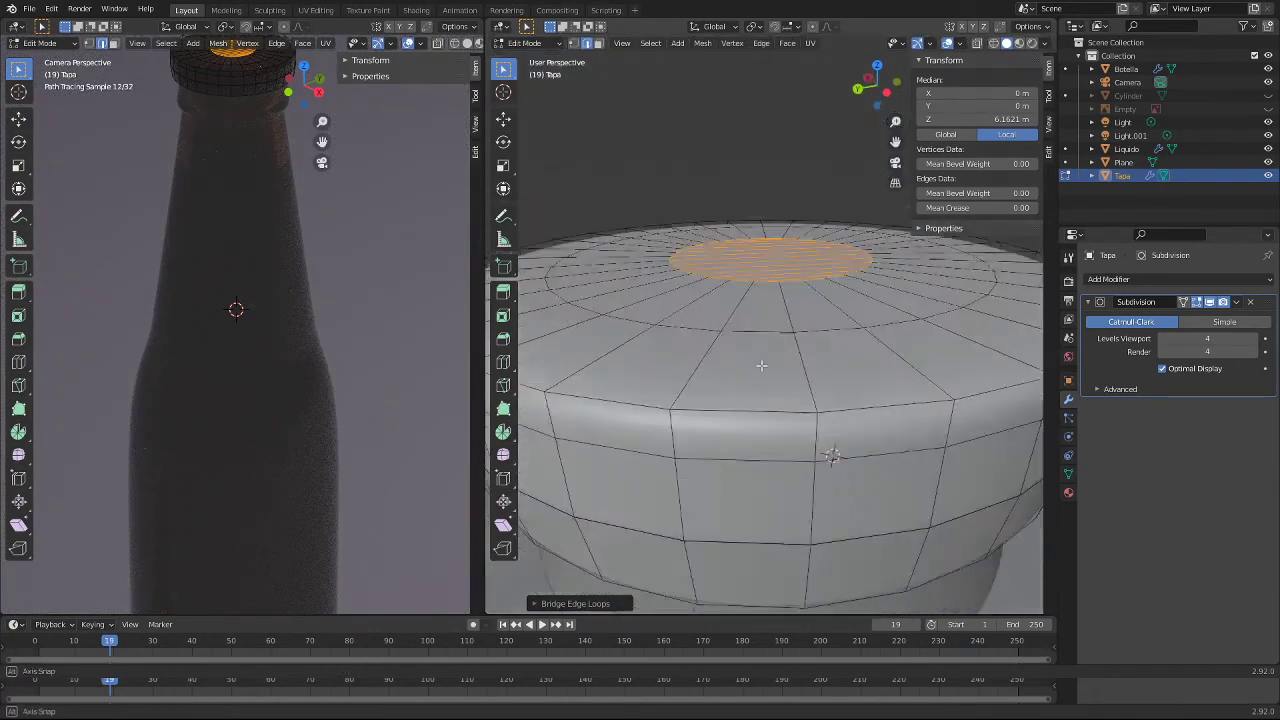
scroll(684, 329, up, 2)
scroll(226, 180, down, 4)
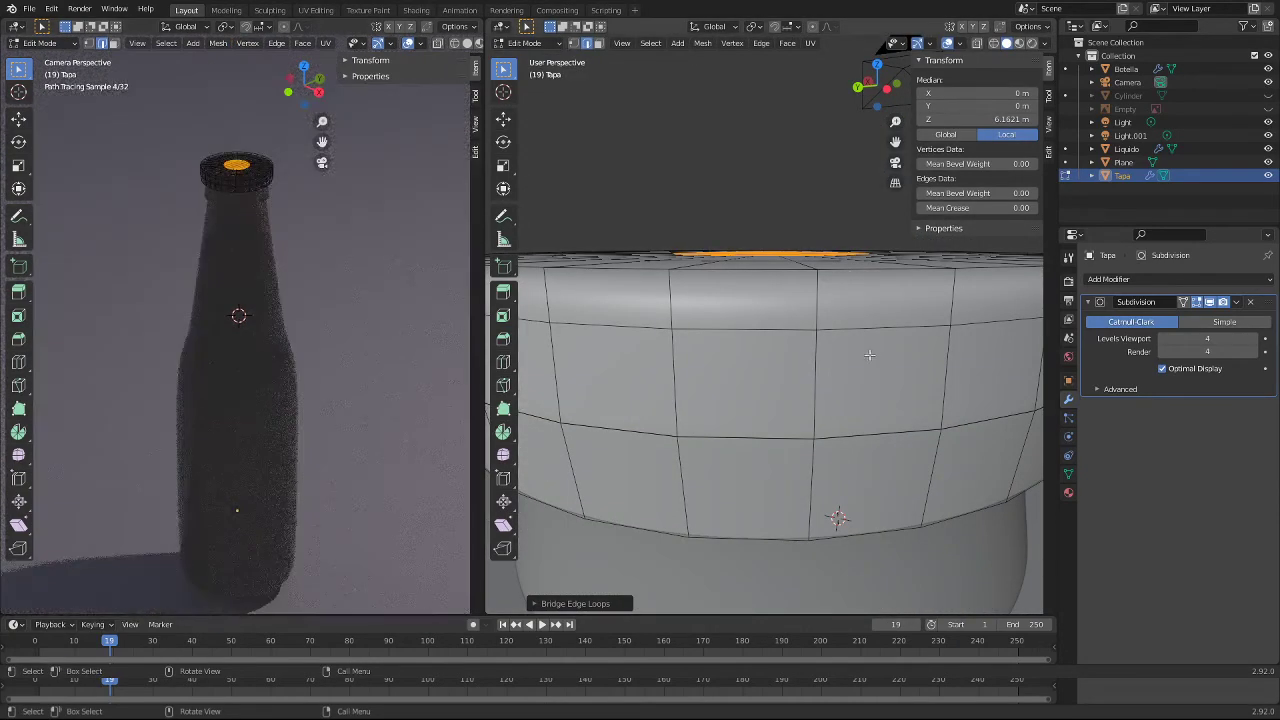
Step: Create a new material for the Tapa cap and set Transmission to 0
click(1069, 358)
click(1067, 492)
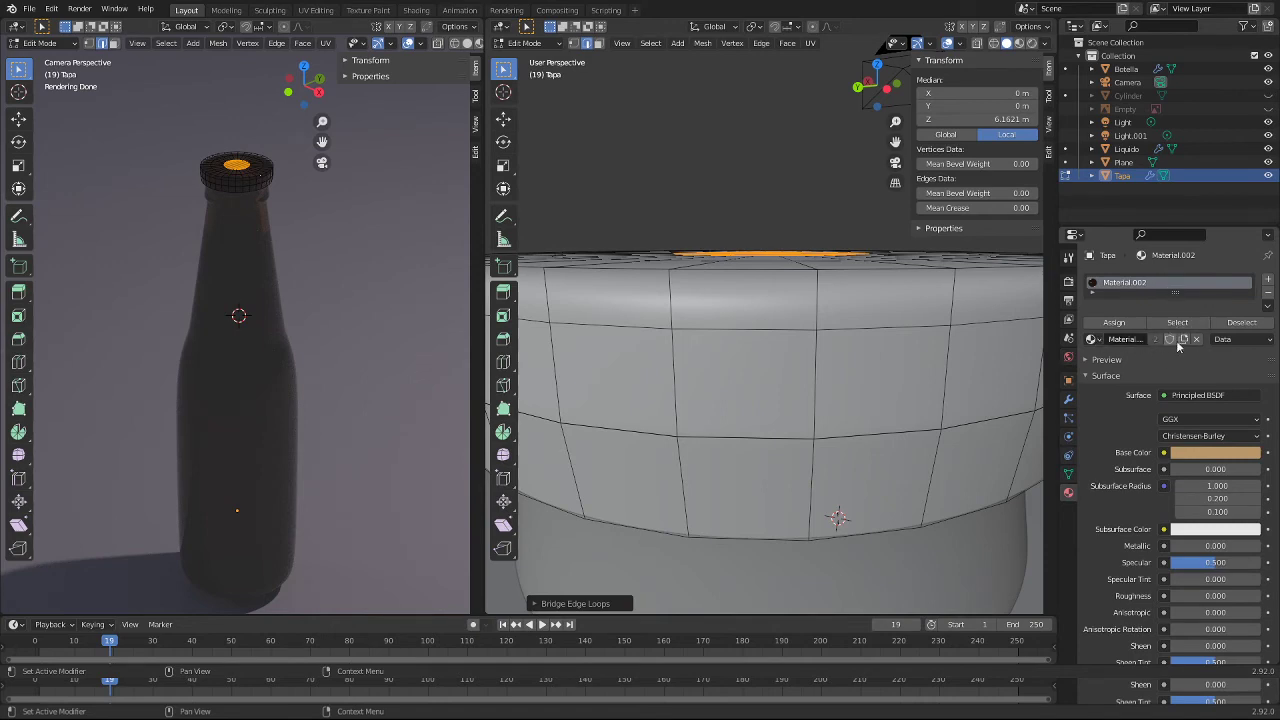
click(1184, 340)
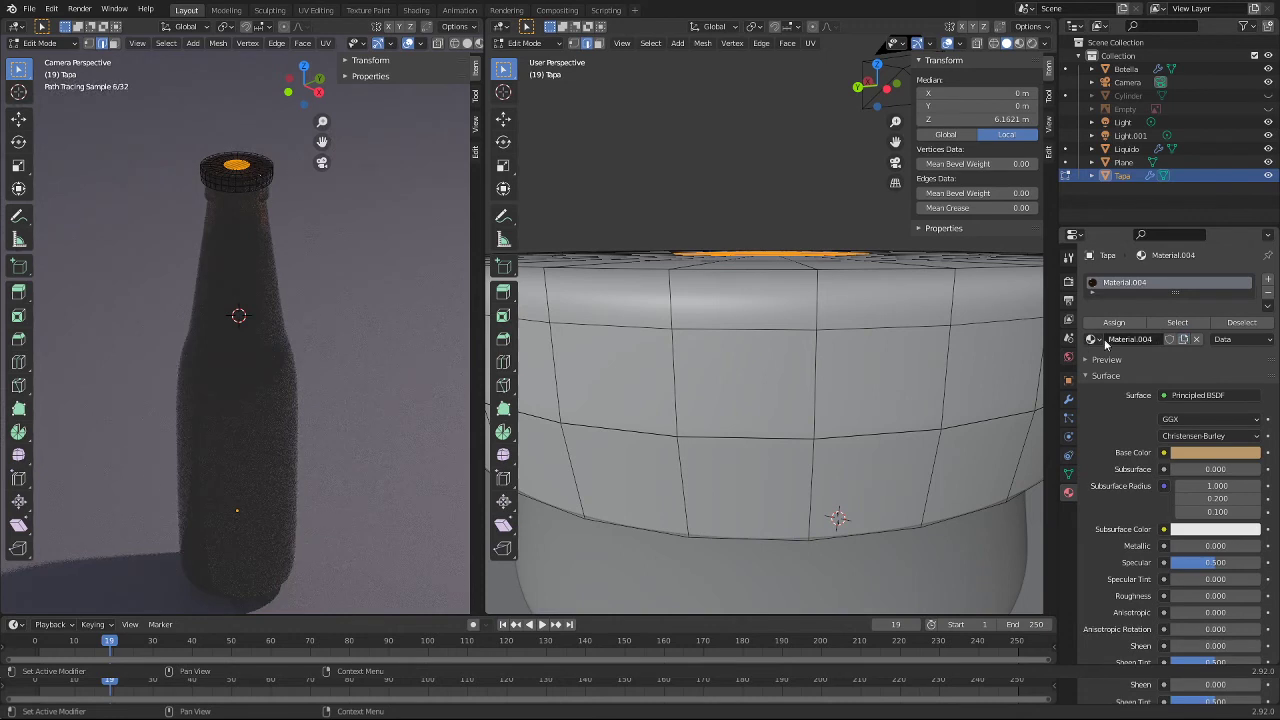
scroll(1212, 453, down, 4)
scroll(1201, 506, down, 4)
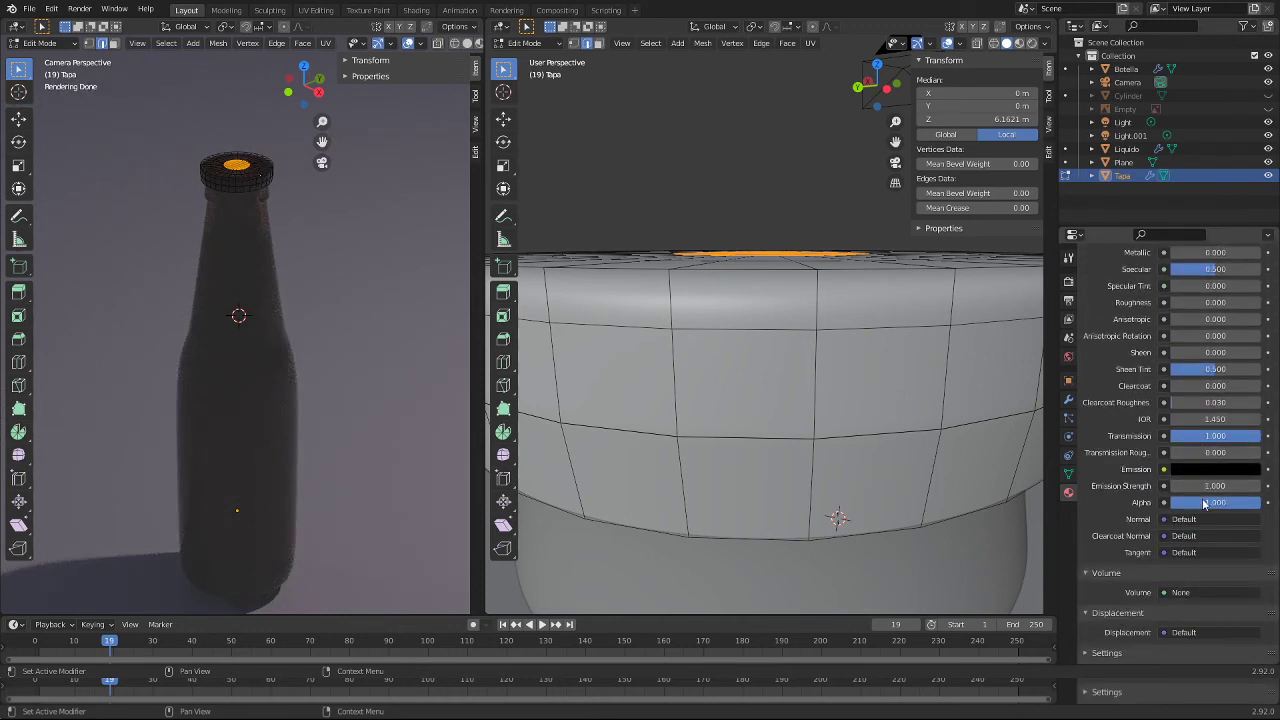
key(BackSpace)
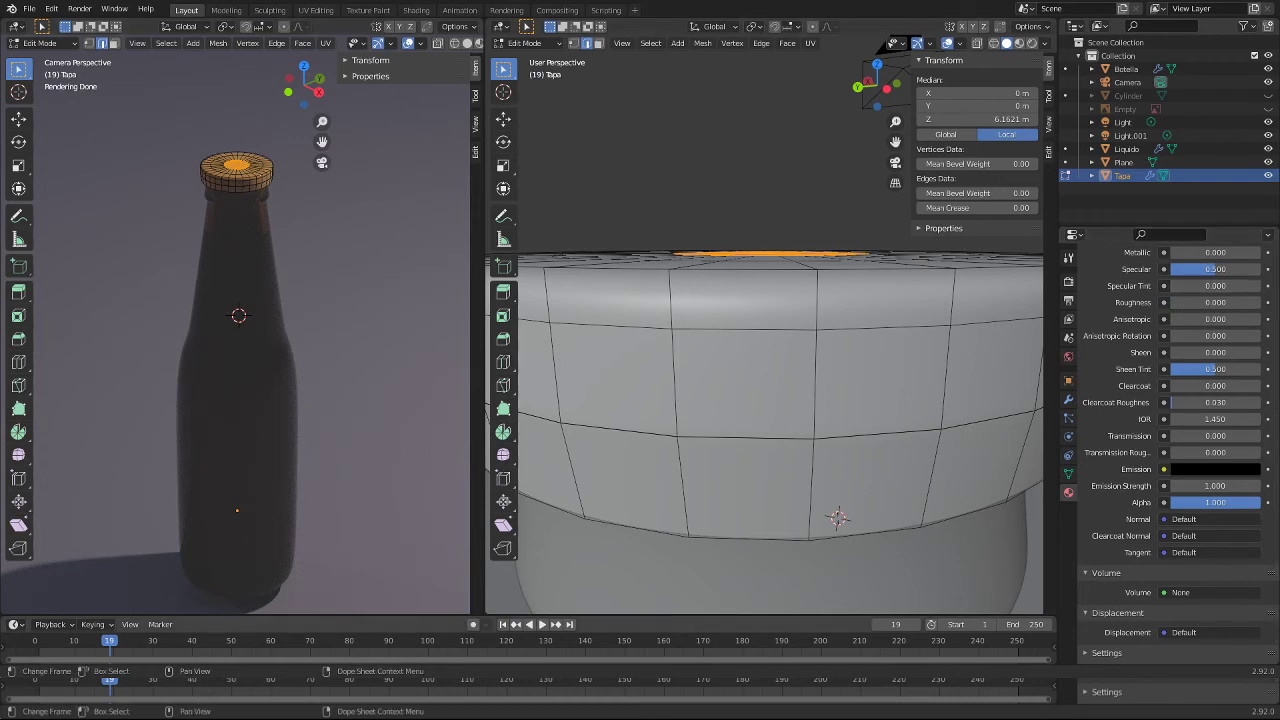
Step: Set the cap material's Base Color to a desaturated mid grey
scroll(1215, 372, up, 2)
scroll(1215, 372, up, 4)
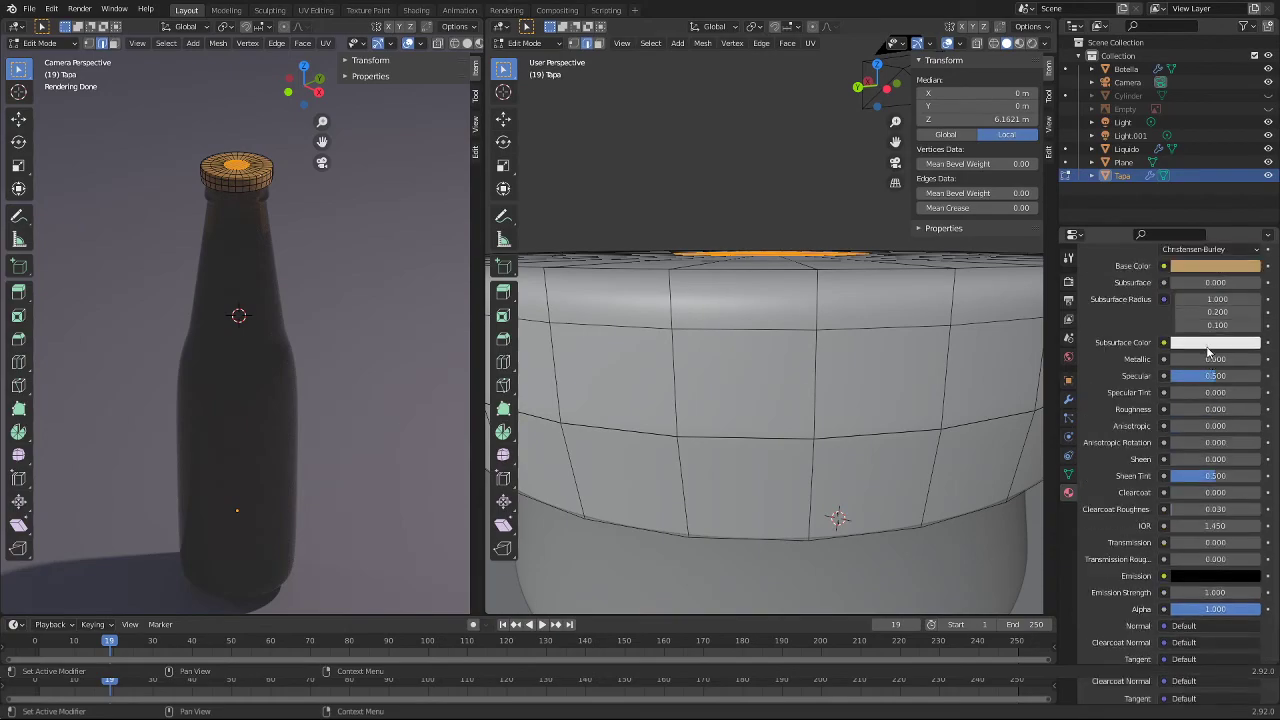
scroll(1204, 354, up, 4)
click(1190, 426)
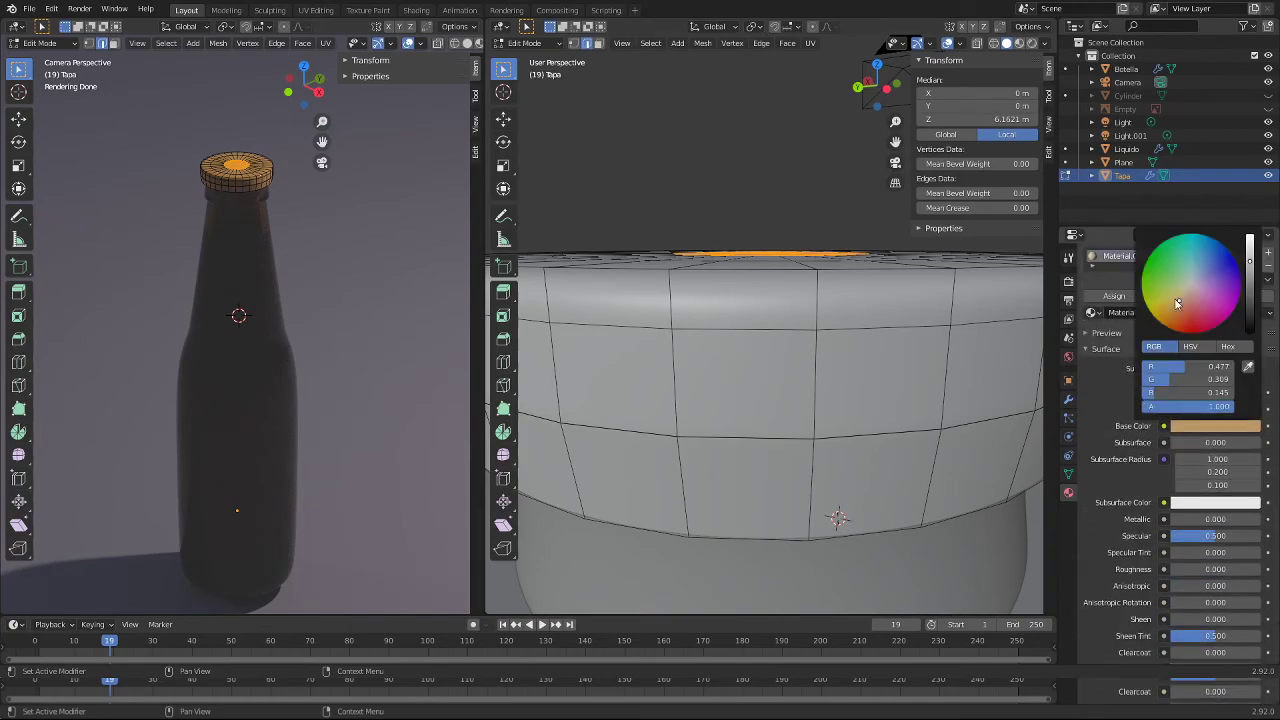
drag(1177, 303, 1191, 290)
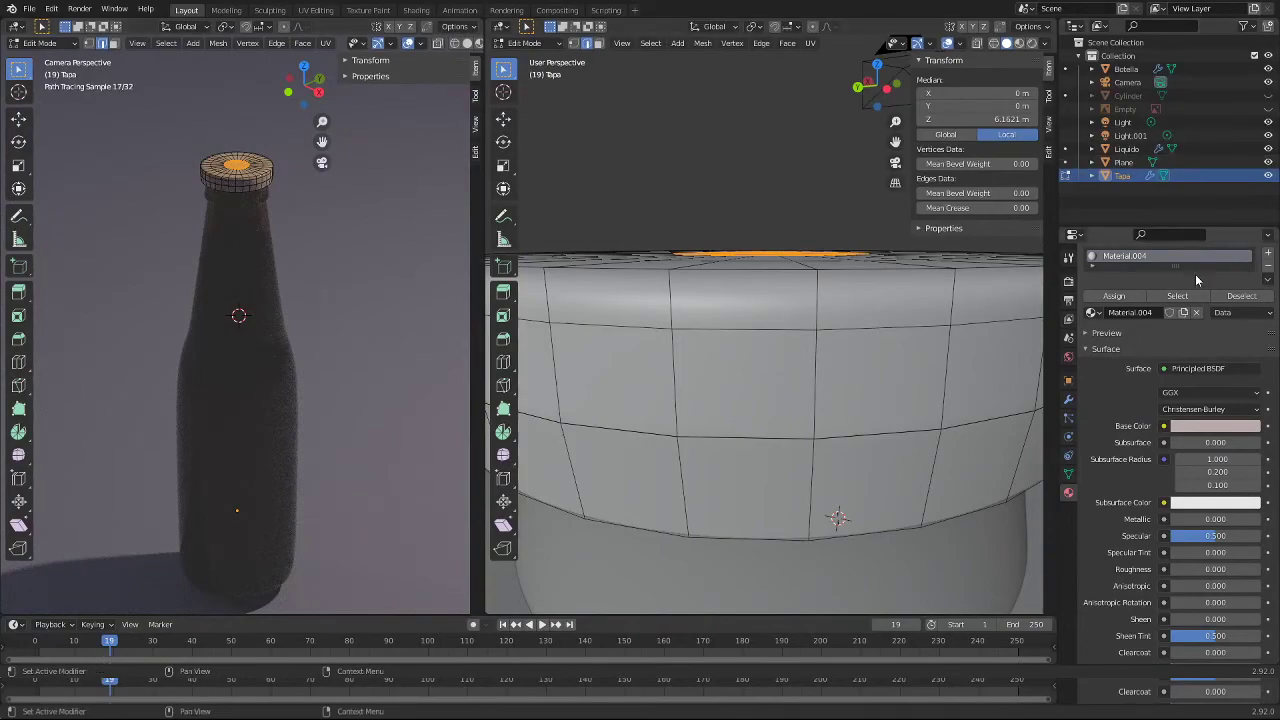
click(1205, 432)
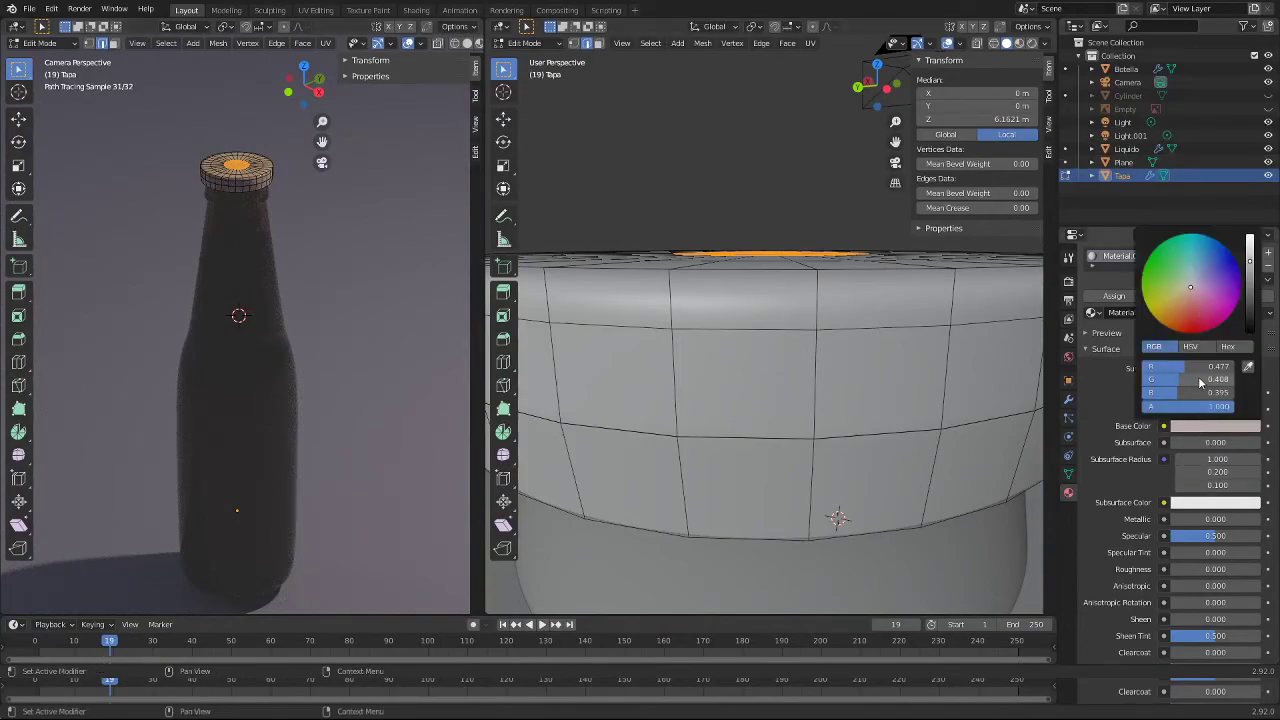
ctrl+scroll(1190, 392, up, 1)
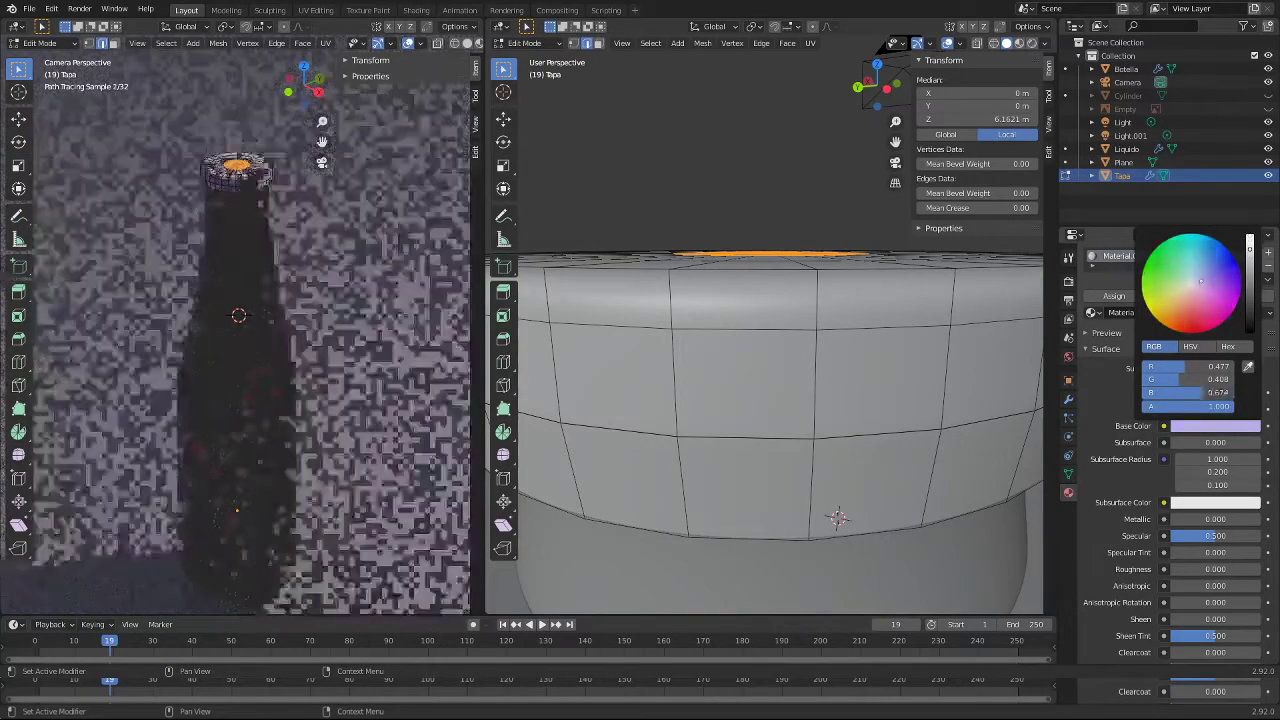
click(1190, 346)
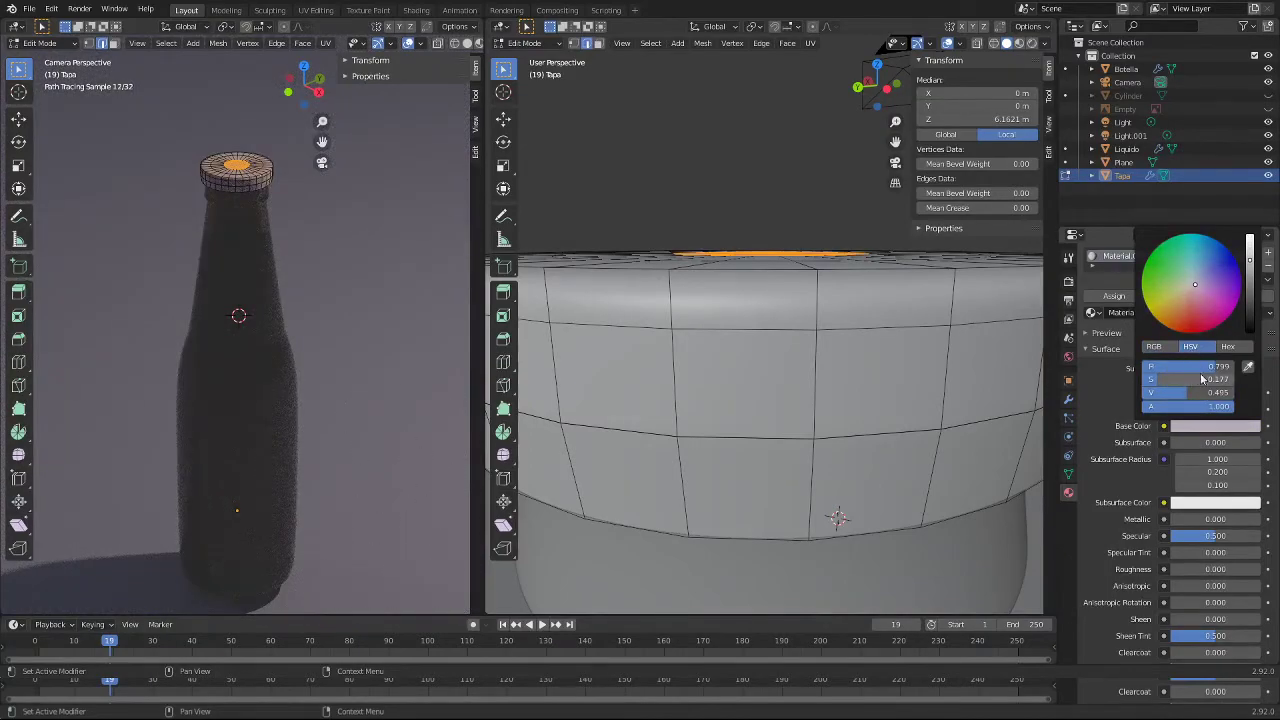
mouse_move(1203, 367)
mouse_down()
mouse_move(1150, 367)
mouse_move(1228, 392)
mouse_up()
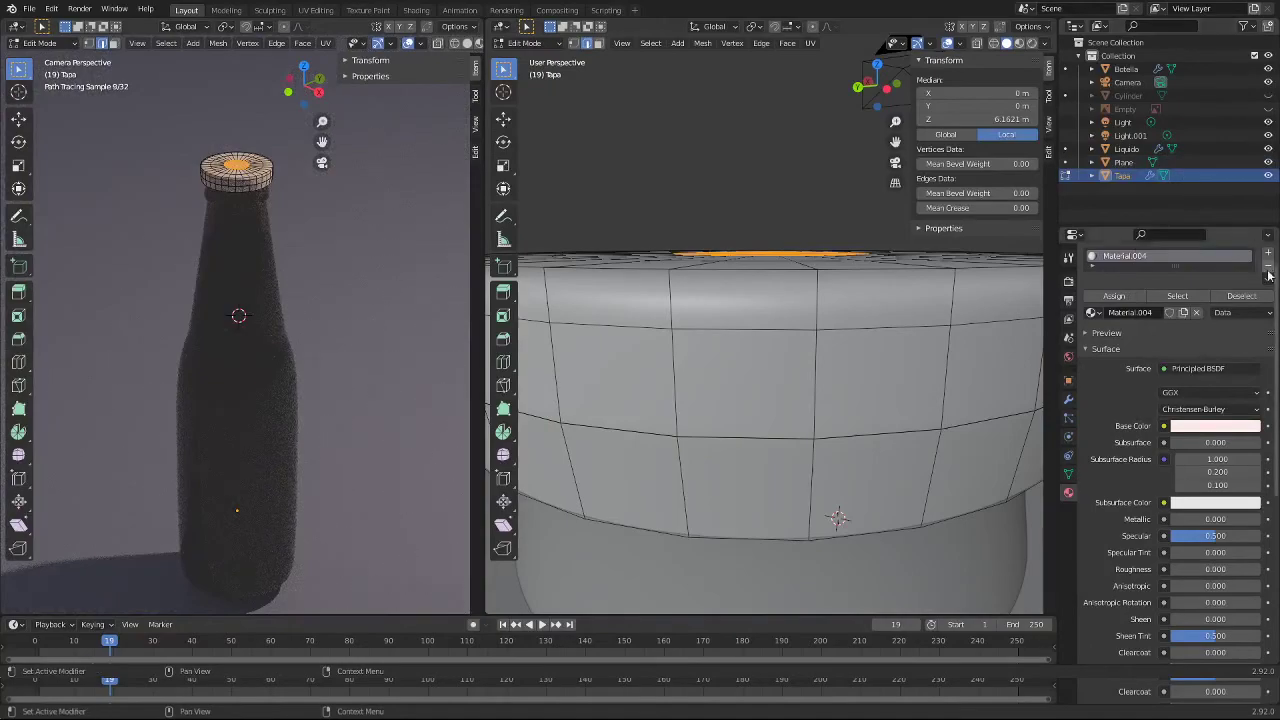
click(1246, 423)
drag(1160, 386, 1145, 380)
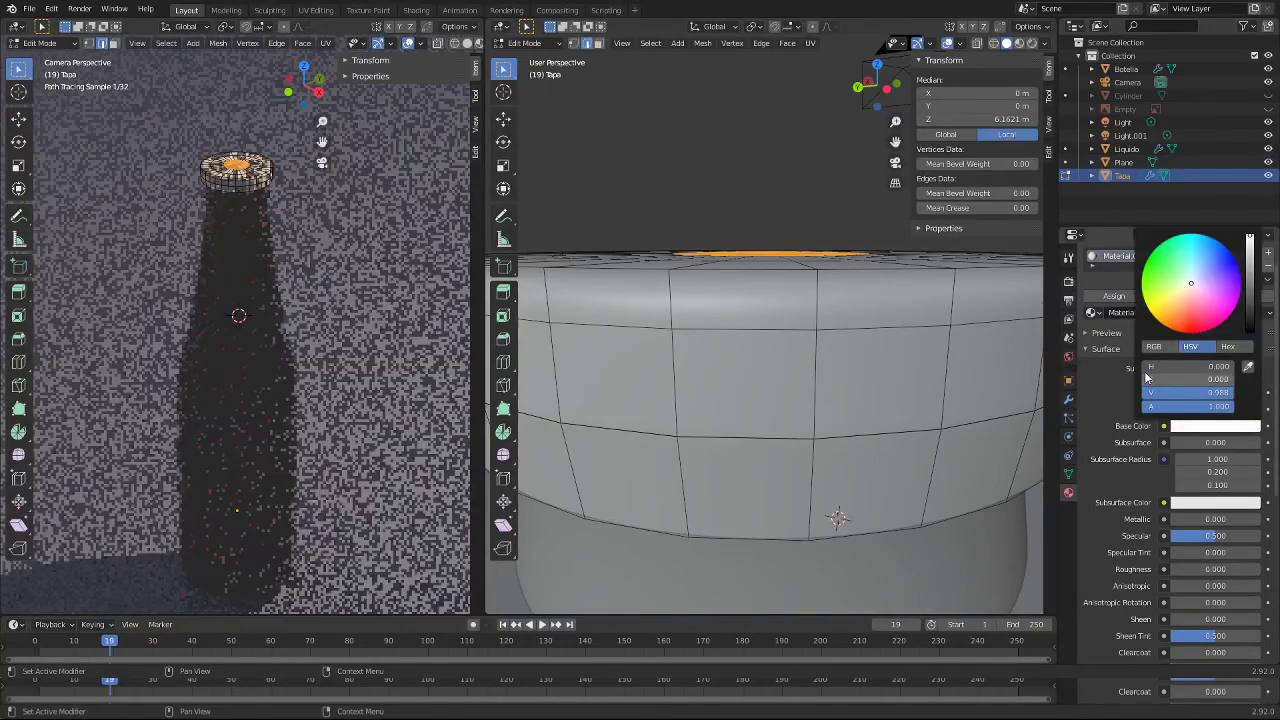
drag(1250, 240, 1250, 260)
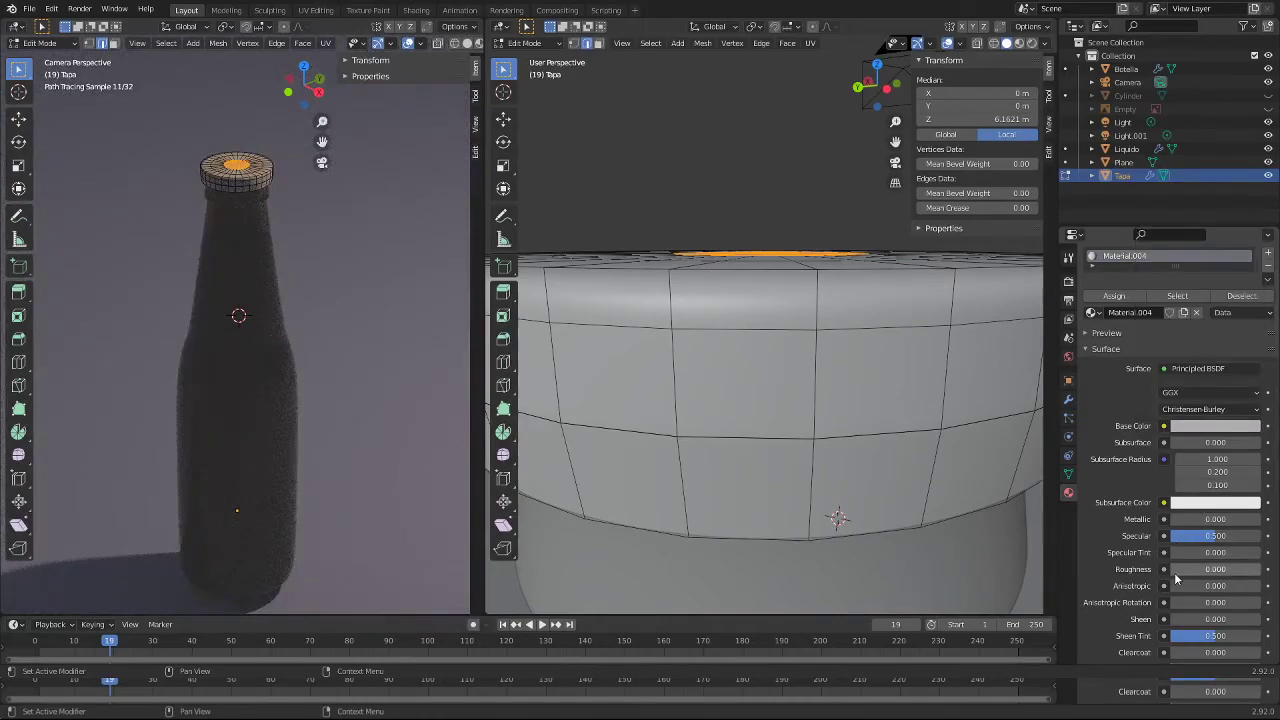
Step: Raise Roughness to about 0.46 and Metallic to 0.441
mouse_move(1215, 569)
mouse_down()
mouse_move(1240, 569)
mouse_move(1190, 569)
mouse_up()
drag(1190, 569, 1205, 569)
scroll(1174, 580, down, 1)
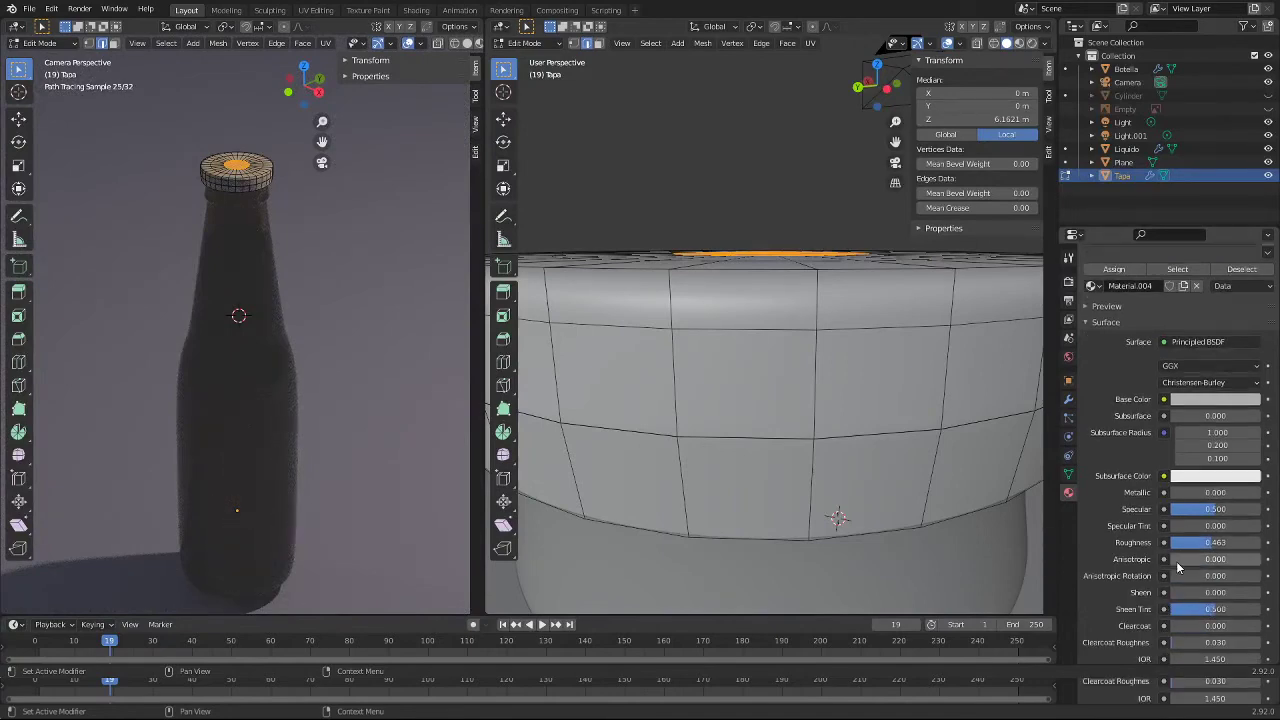
scroll(1180, 566, down, 1)
scroll(1182, 552, down, 1)
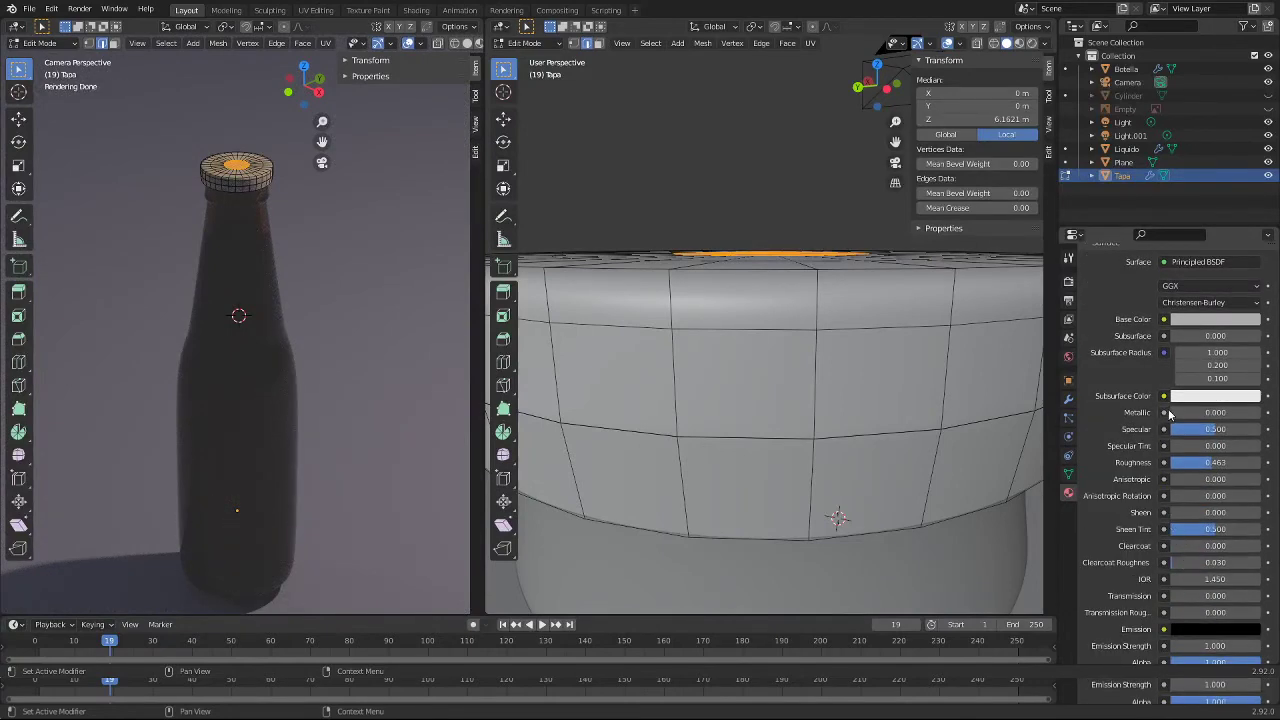
drag(1190, 412, 1229, 412)
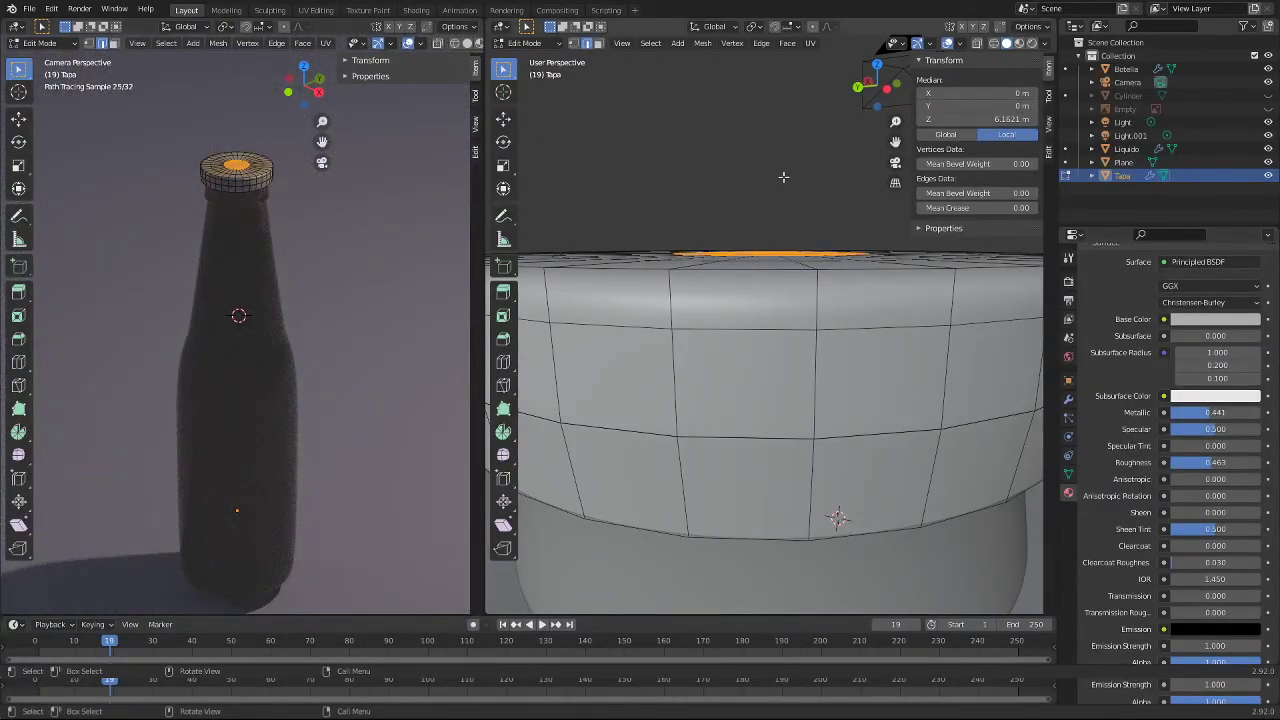
scroll(783, 176, down, 4)
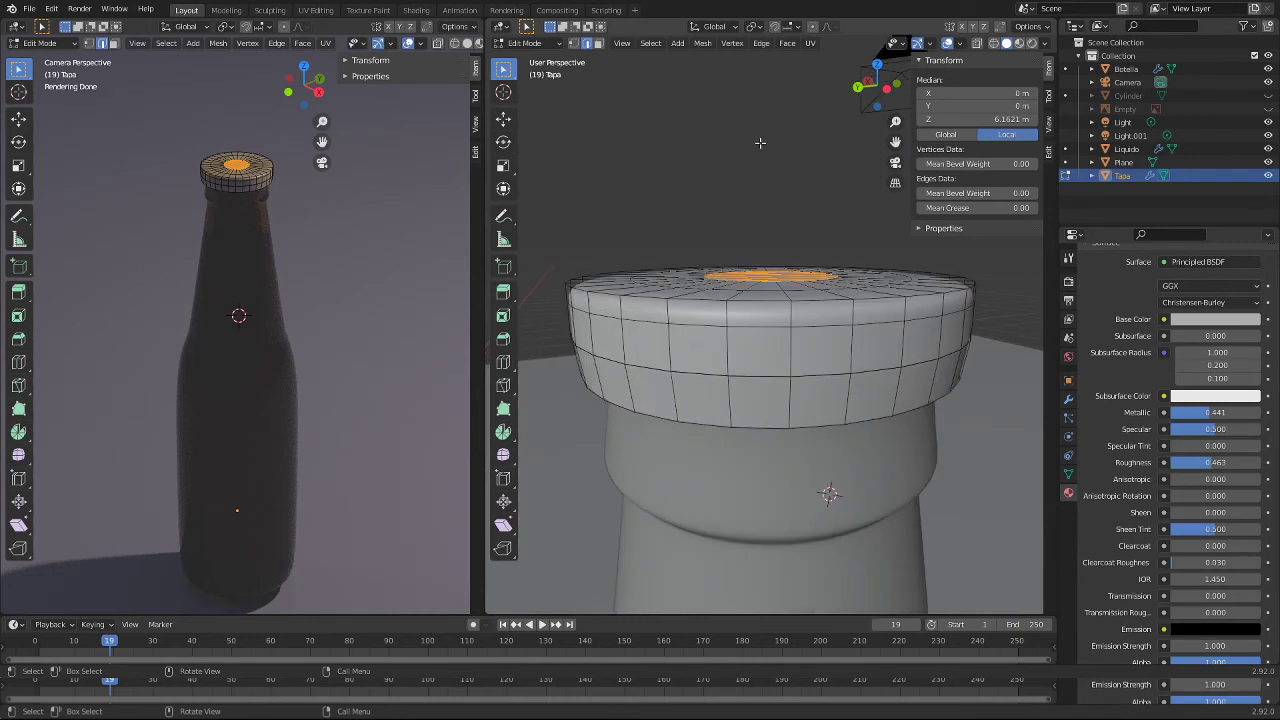
Step: Turn on proportional editing and try a move of the cap's top vertices, cancelling it
click(814, 28)
scroll(770, 217, down, 2)
scroll(767, 203, up, 3)
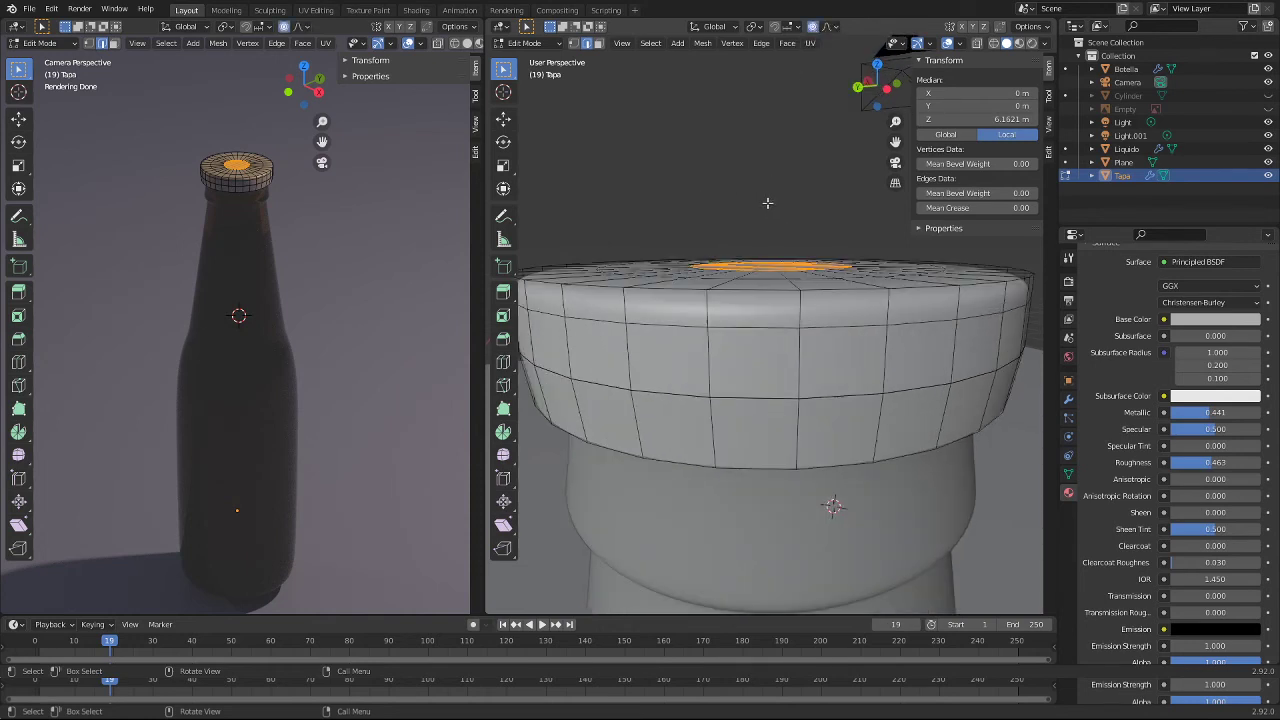
key(g)
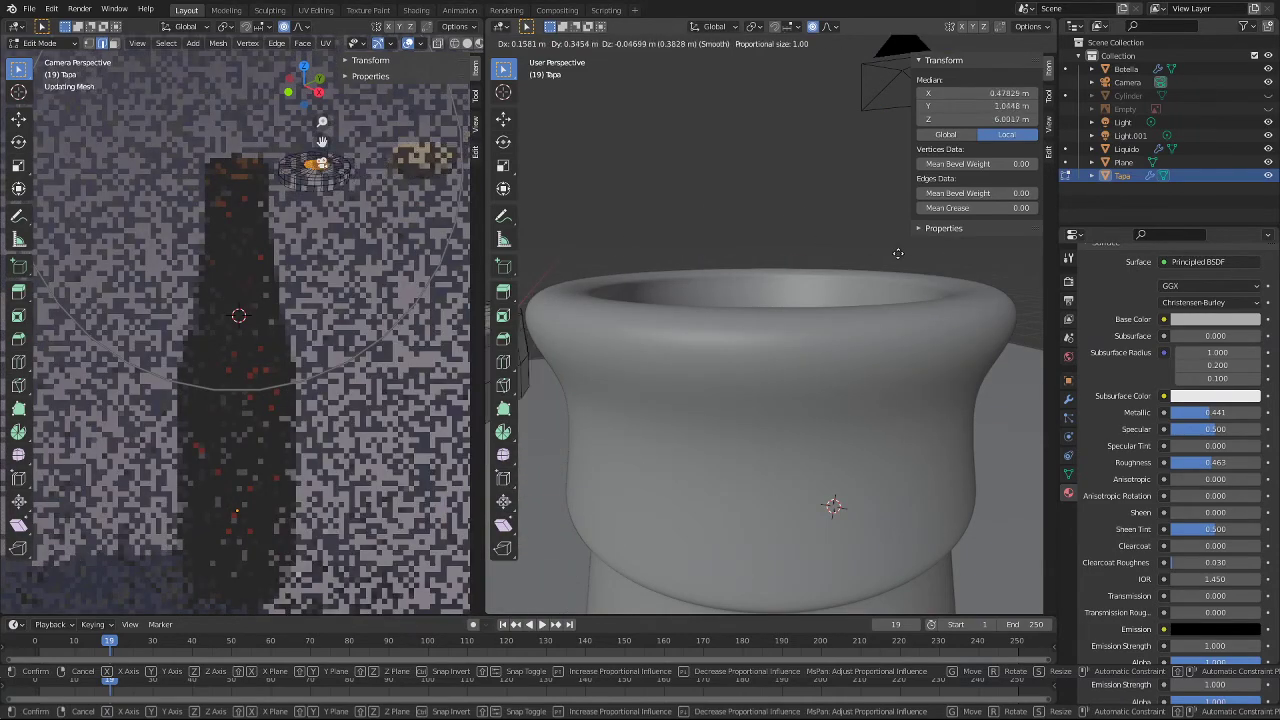
right_click(741, 178)
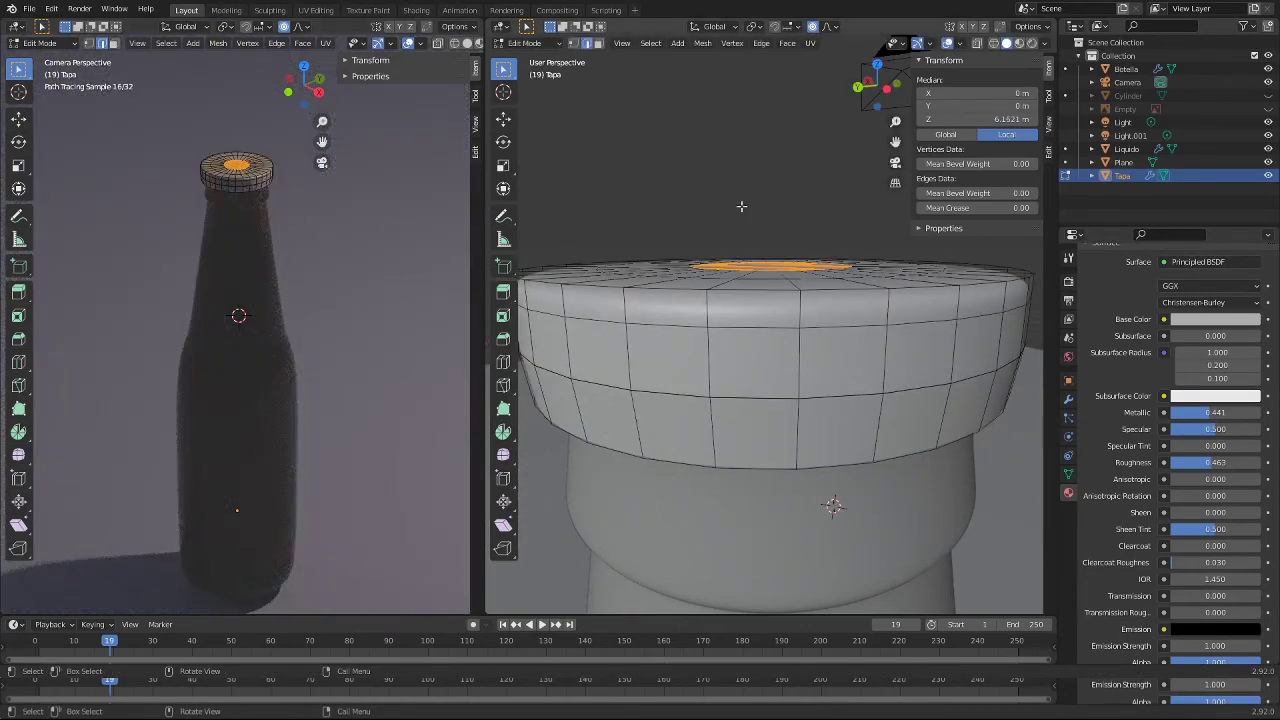
Step: Raise the cap's top centre about 0.019 m along Z with a 0.14 proportional falloff
key(g)
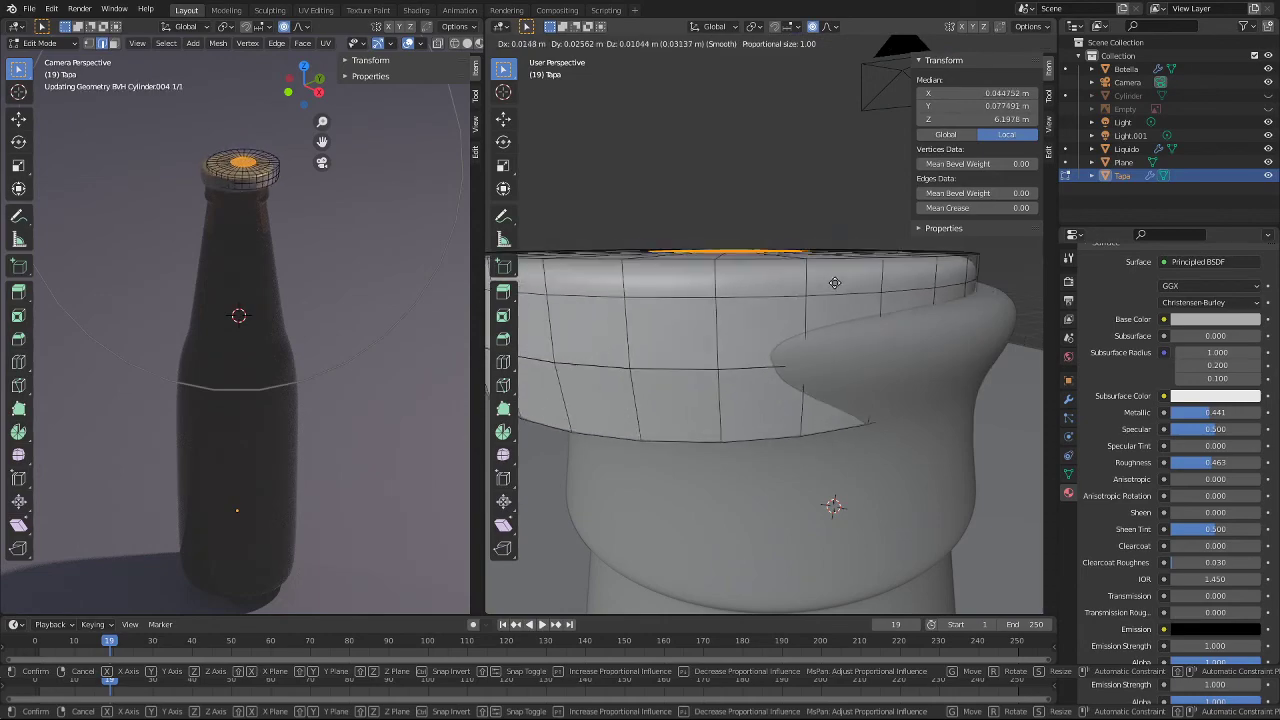
scroll(880, 290, up, 8)
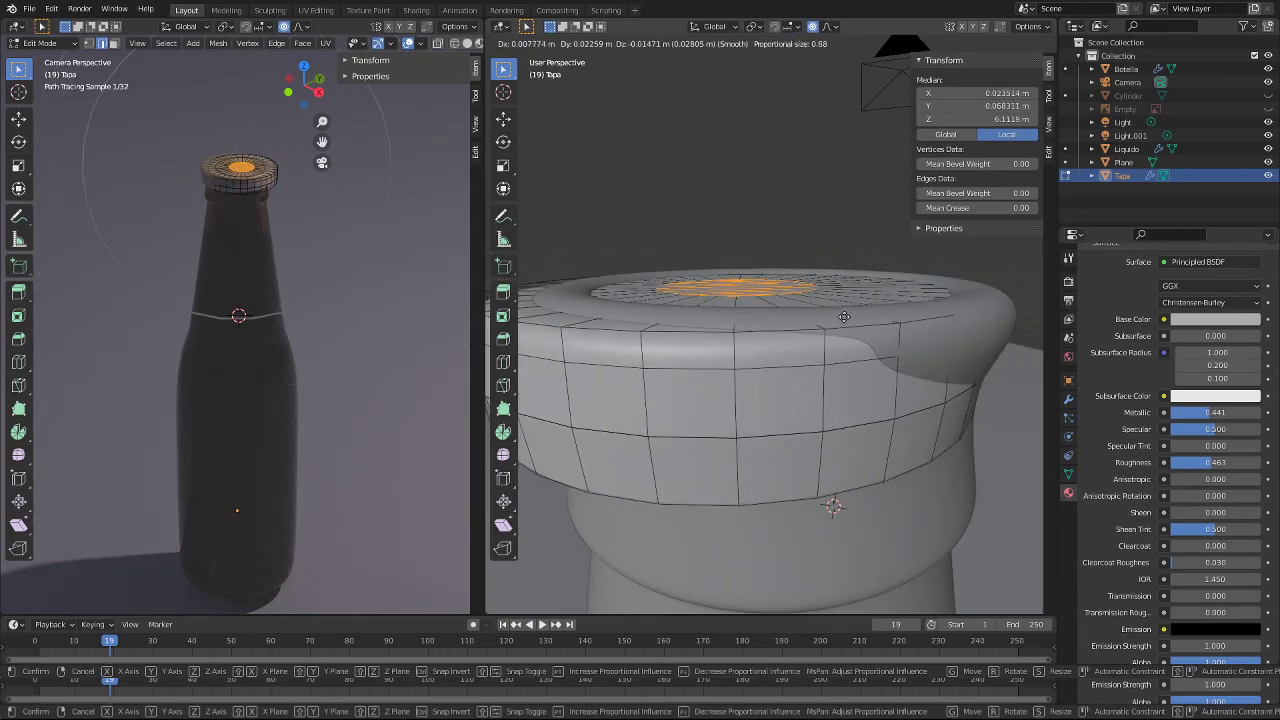
scroll(876, 295, up, 9)
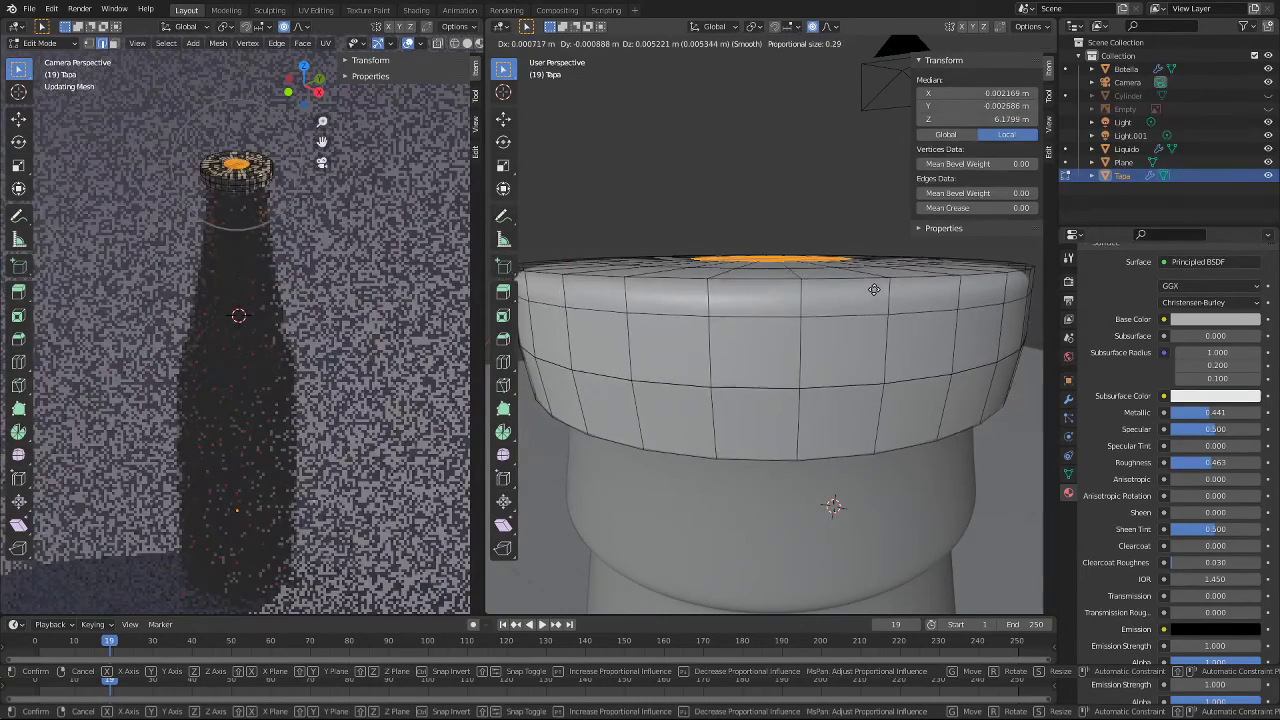
scroll(876, 285, up, 4)
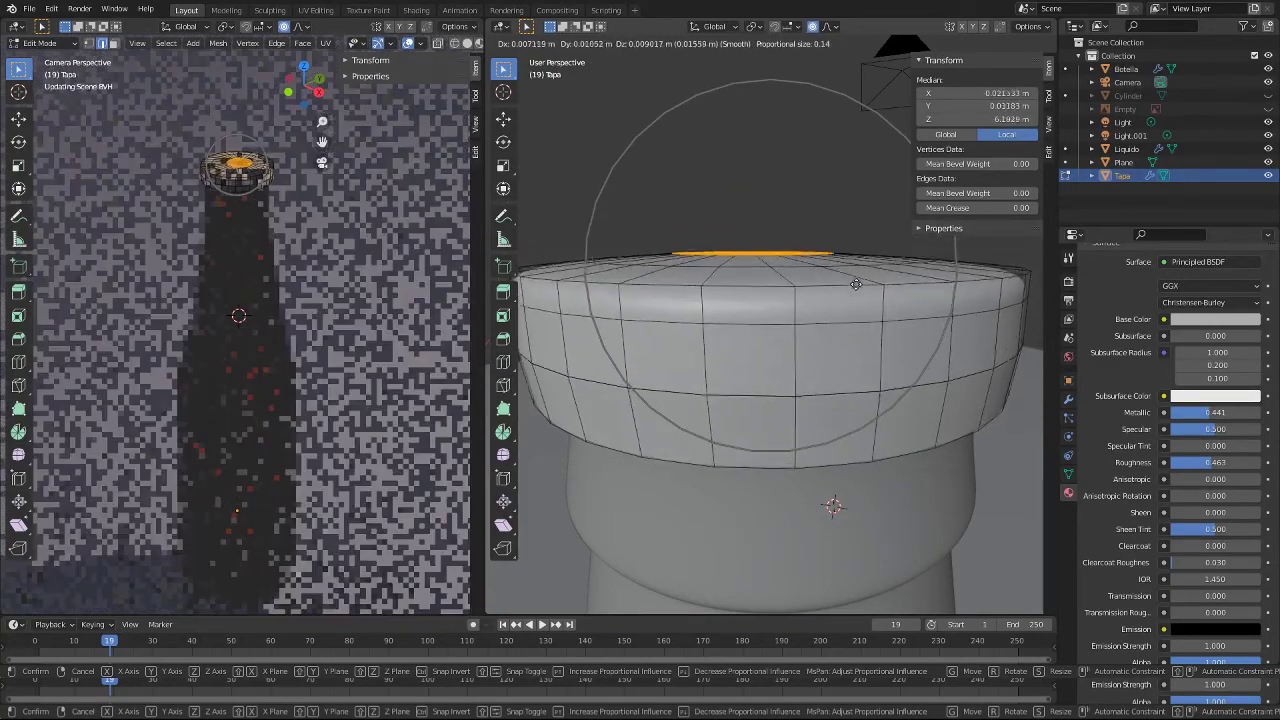
key(z)
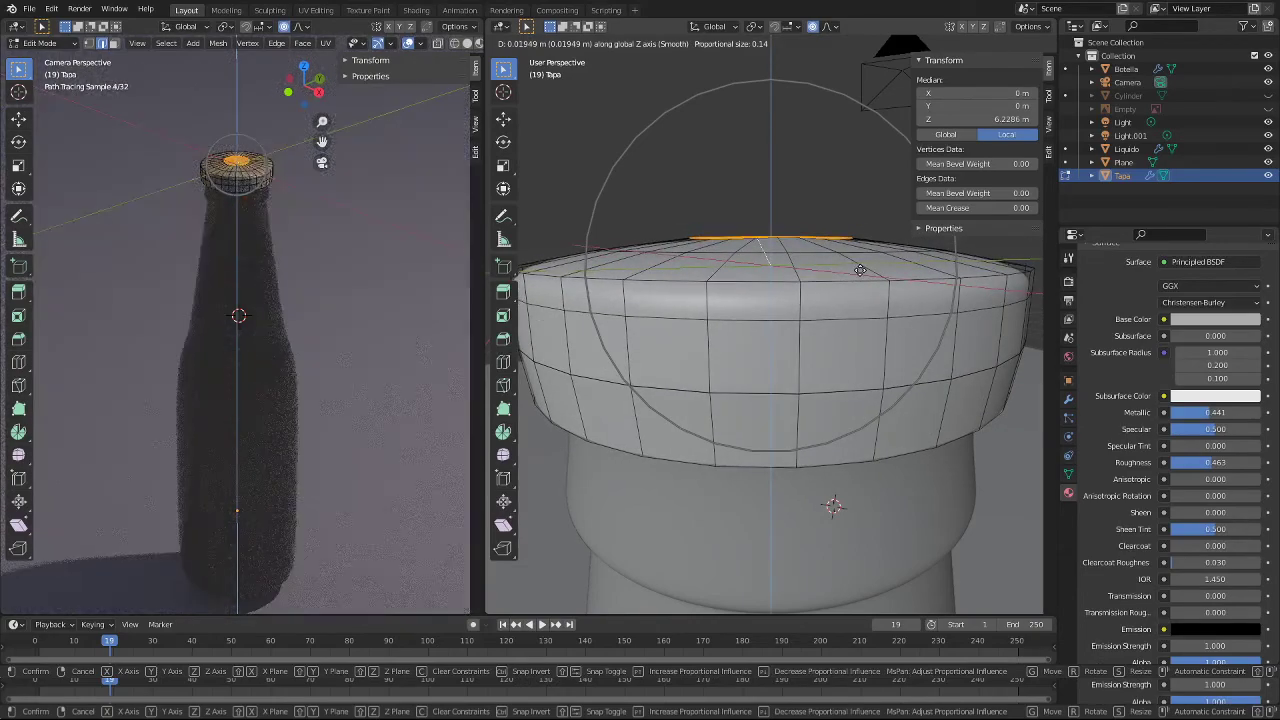
Step: Keep the raised cap top, then try raising the cap's middle side loop and undo it
click(860, 270)
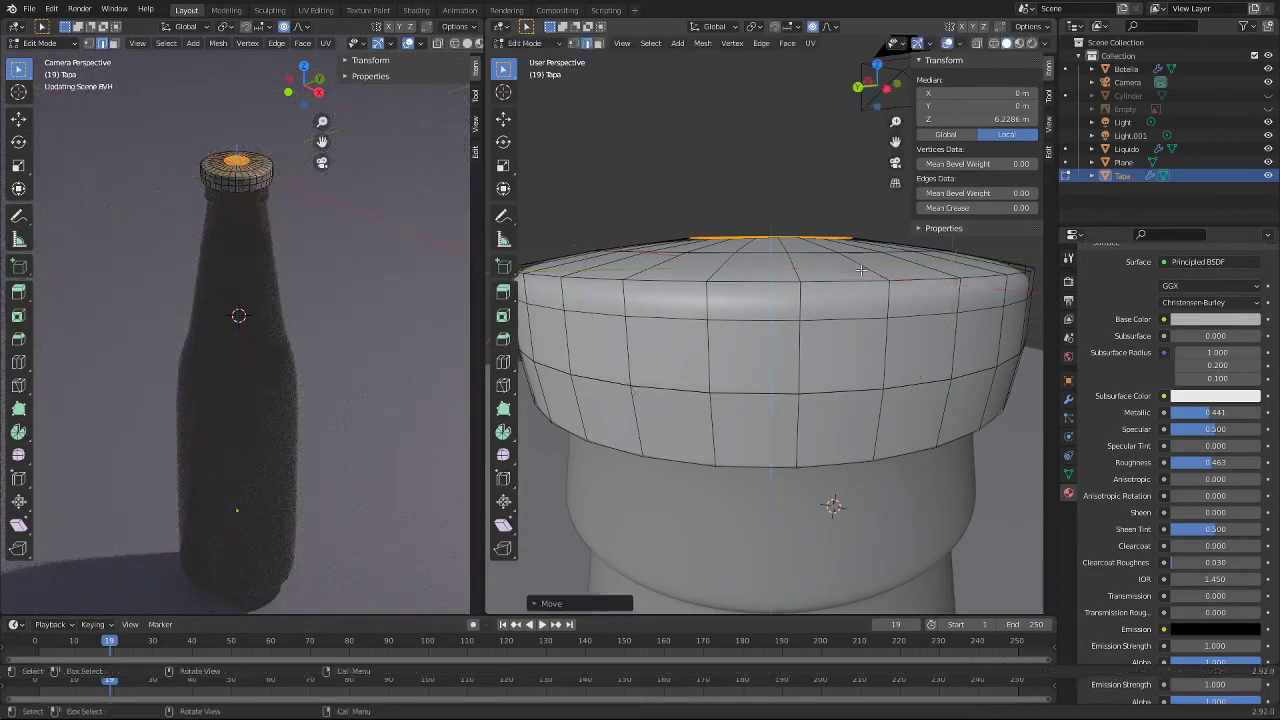
alt+click(760, 396)
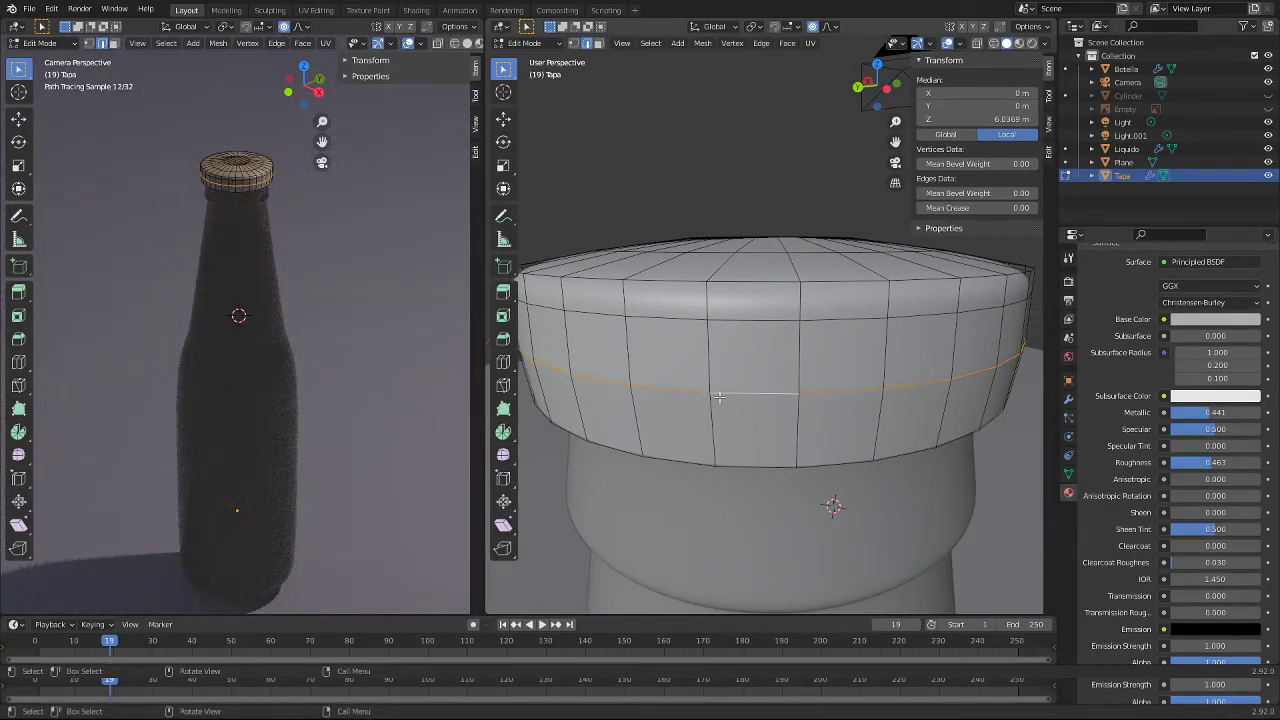
key(g)
key(z)
click(718, 396)
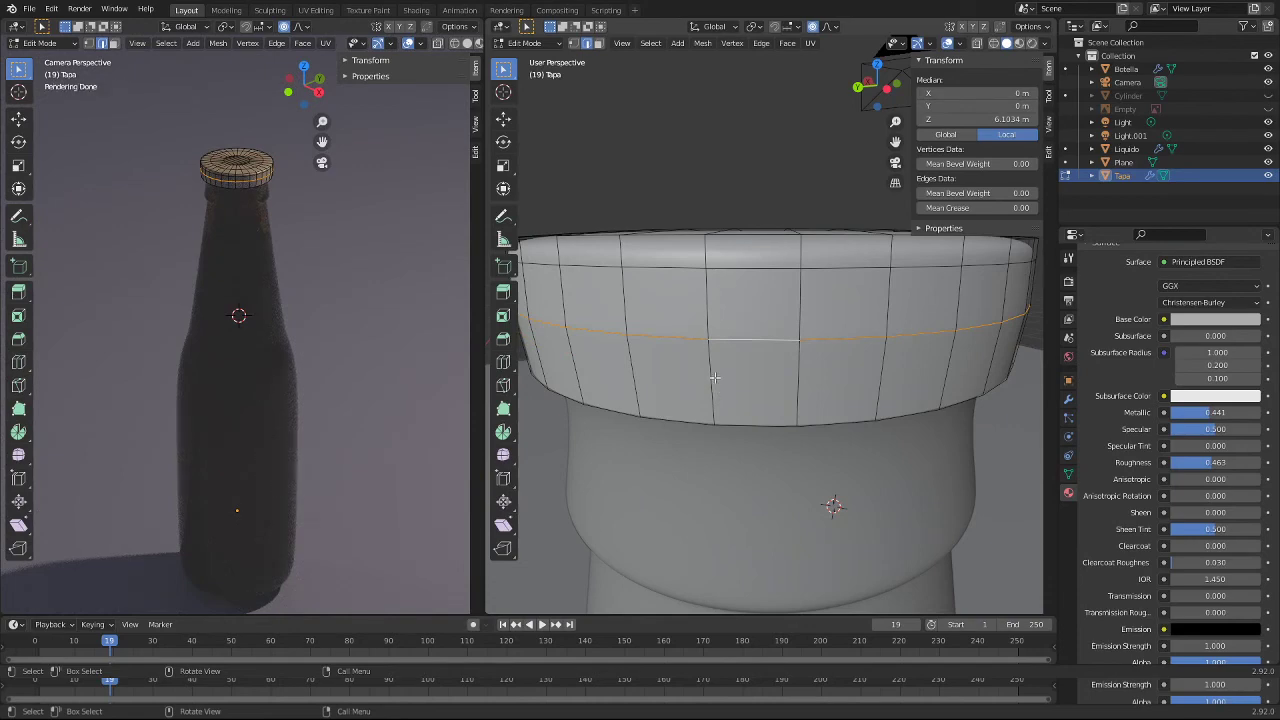
right_click(714, 377)
key(Escape)
key(ctrl+z)
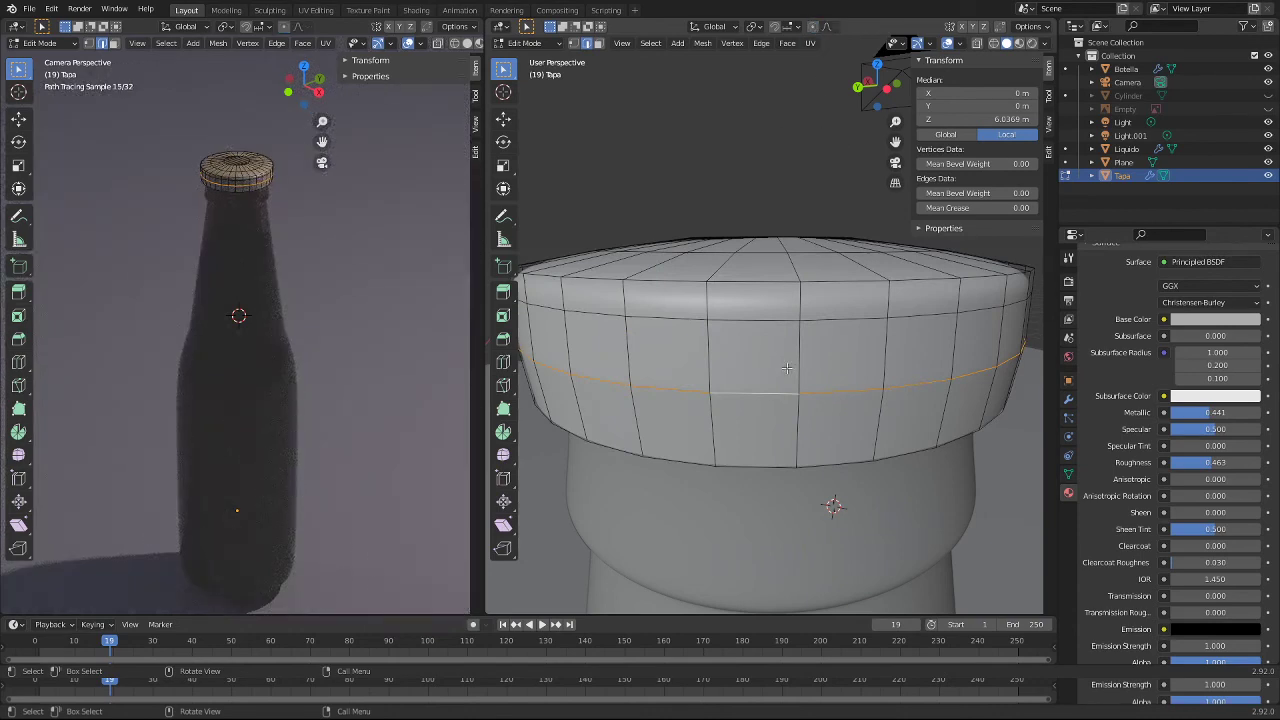
Step: Loop-cut a new horizontal edge loop on the cap side and slide it toward the bottom rim
key(ctrl+r)
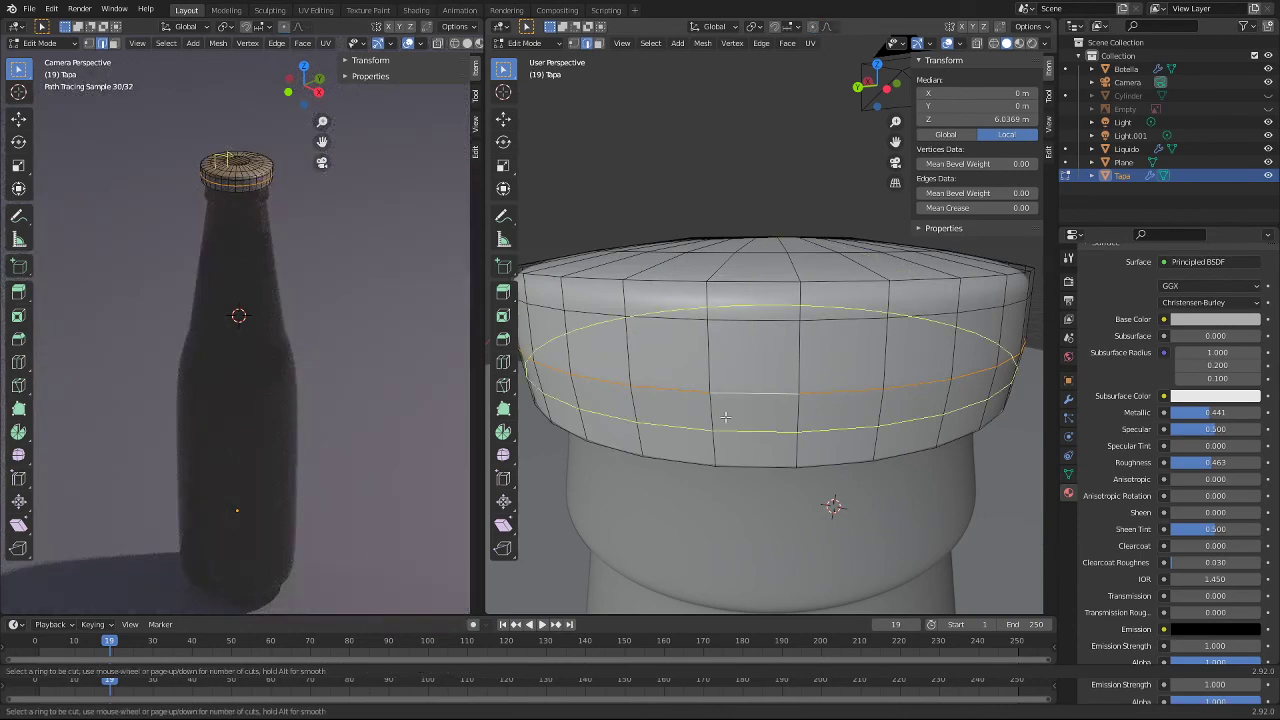
click(740, 400)
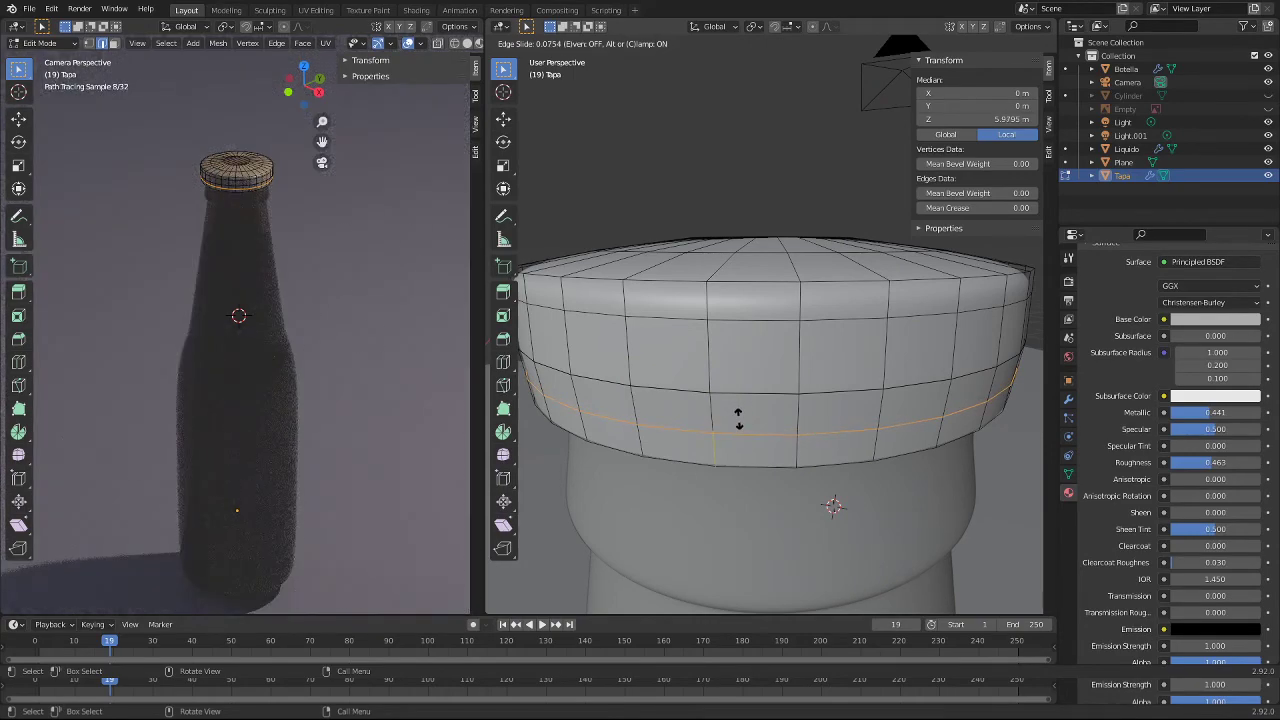
click(739, 418)
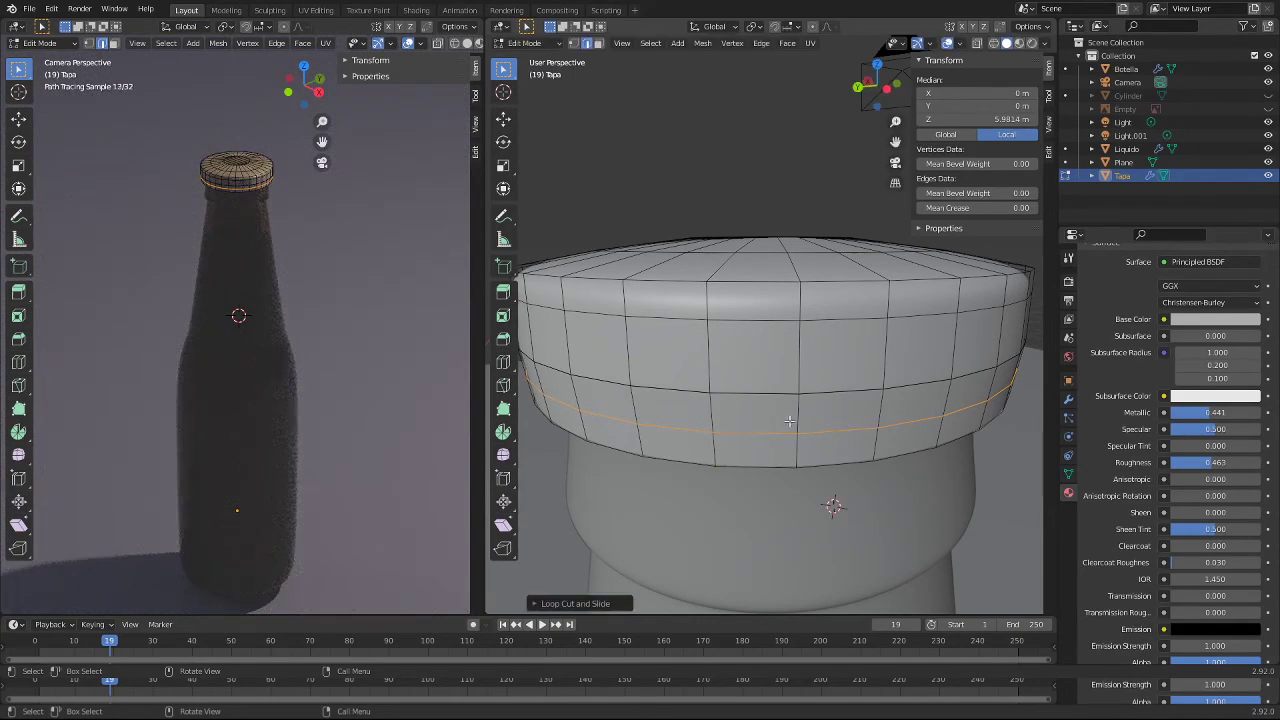
scroll(789, 421, down, 3)
Step: Select the face ring around the cap's lower side band and start insetting it, about 0.0065 m
click(800, 358)
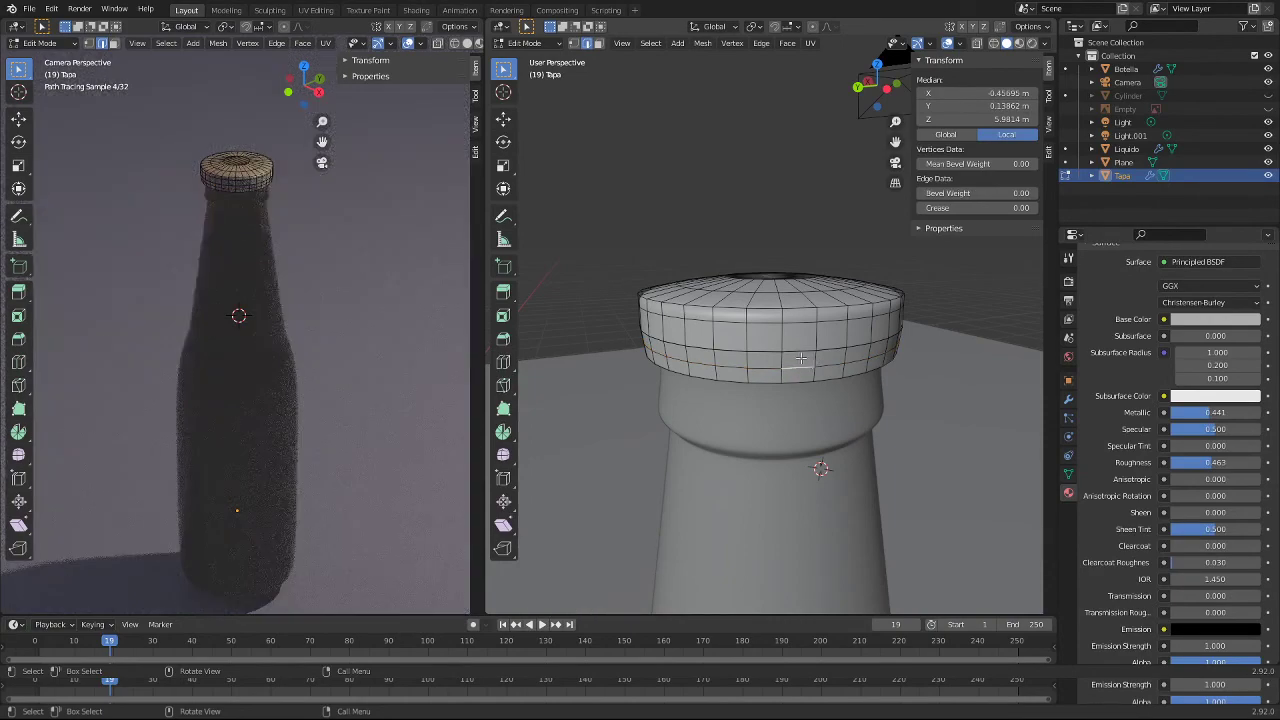
shift+click(780, 358)
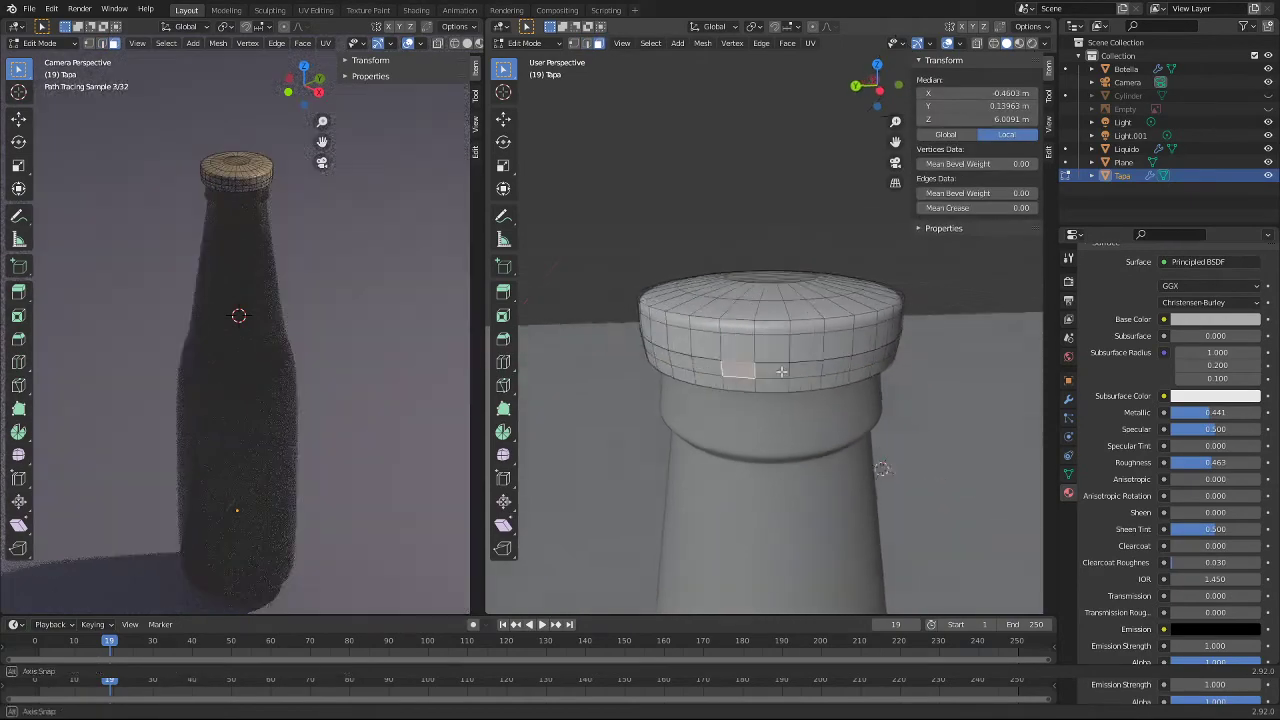
middle_drag(780, 358, 748, 377)
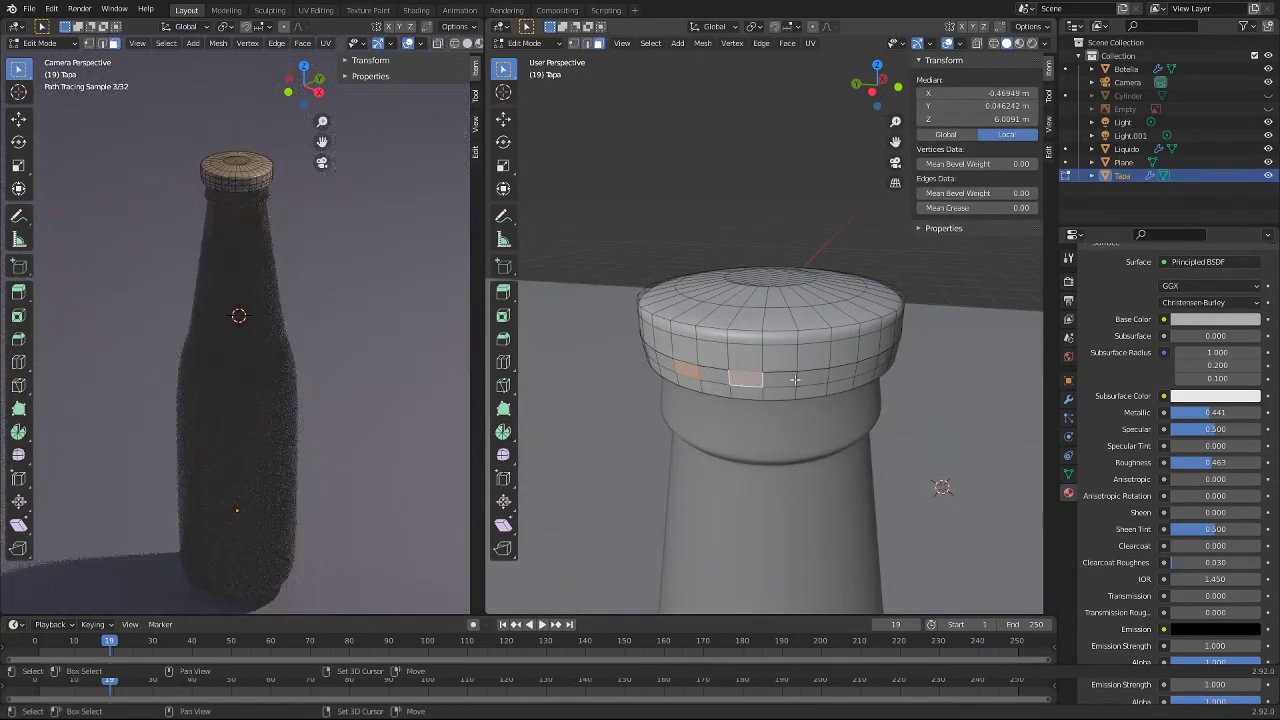
ctrl+click(810, 378)
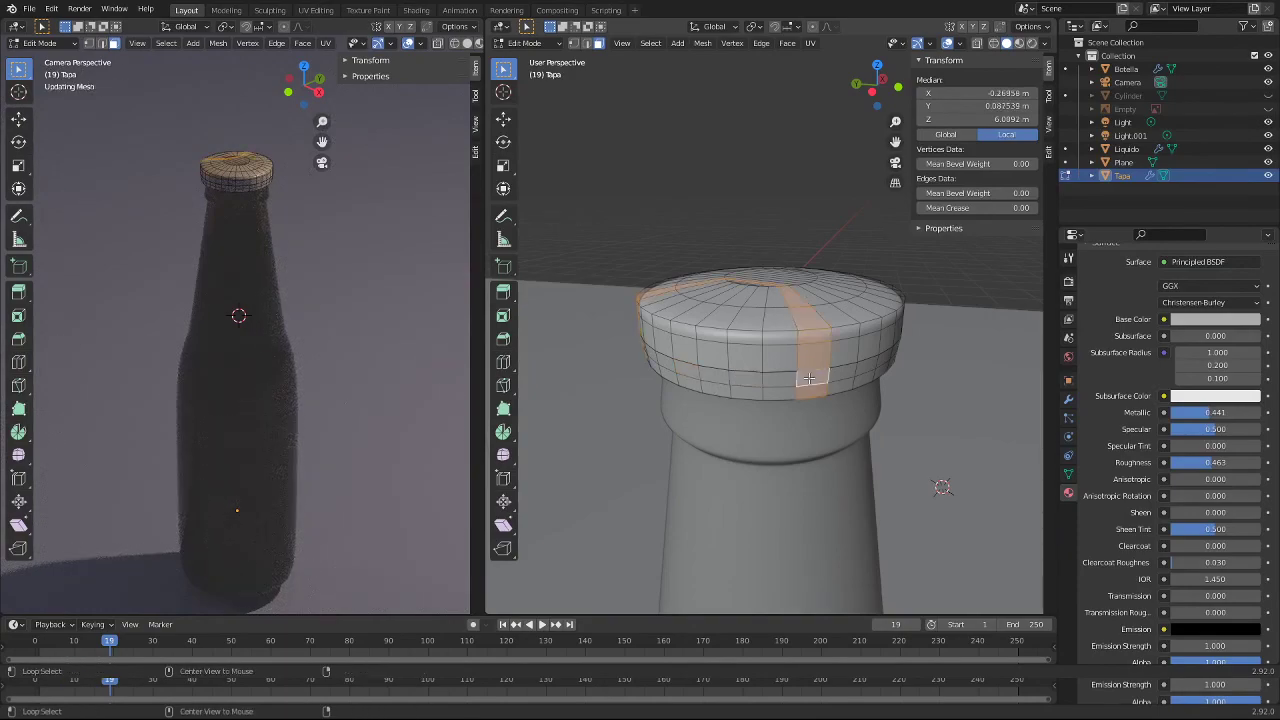
click(743, 380)
shift+click(688, 373)
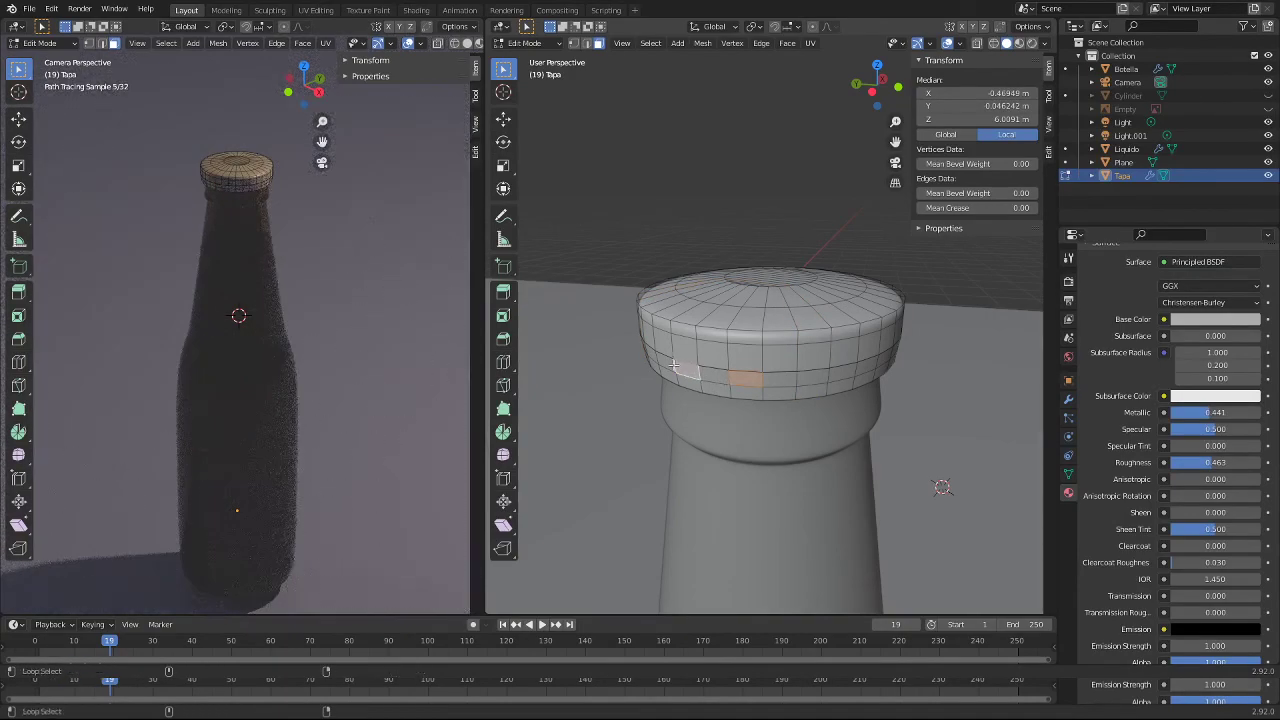
alt+click(668, 366)
key(ctrl+z)
key(ctrl+z)
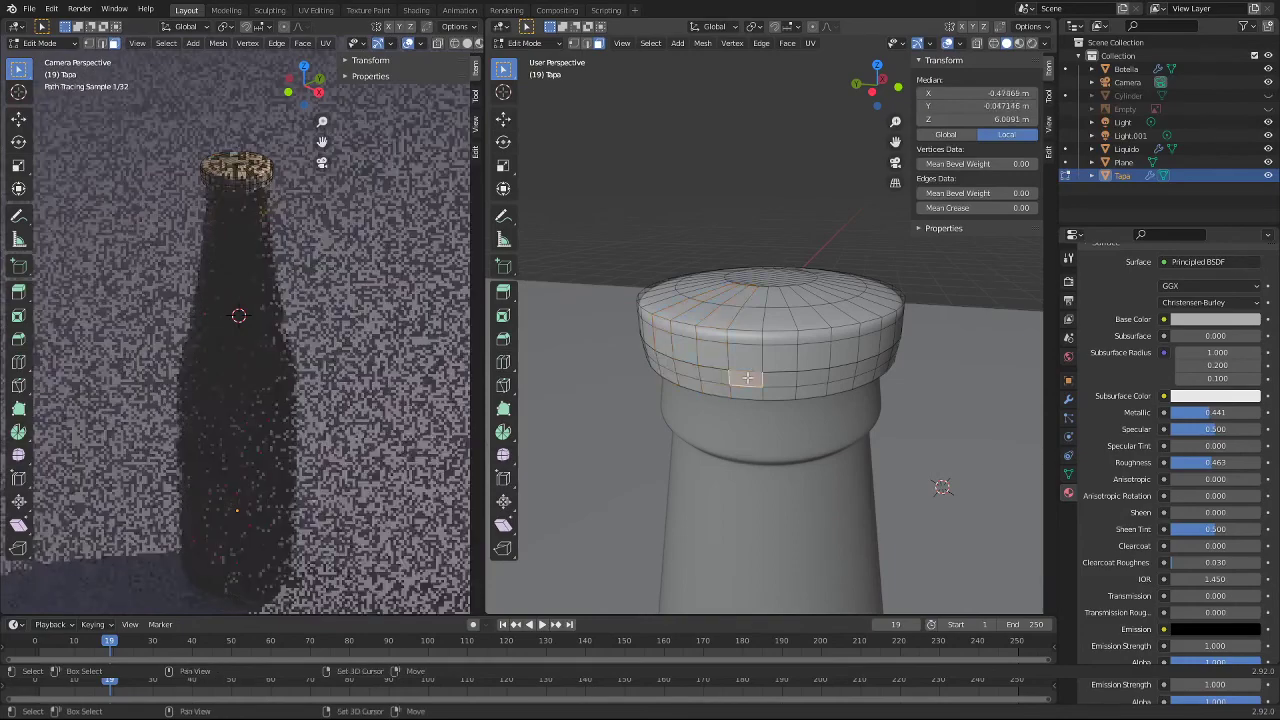
alt+click(697, 371)
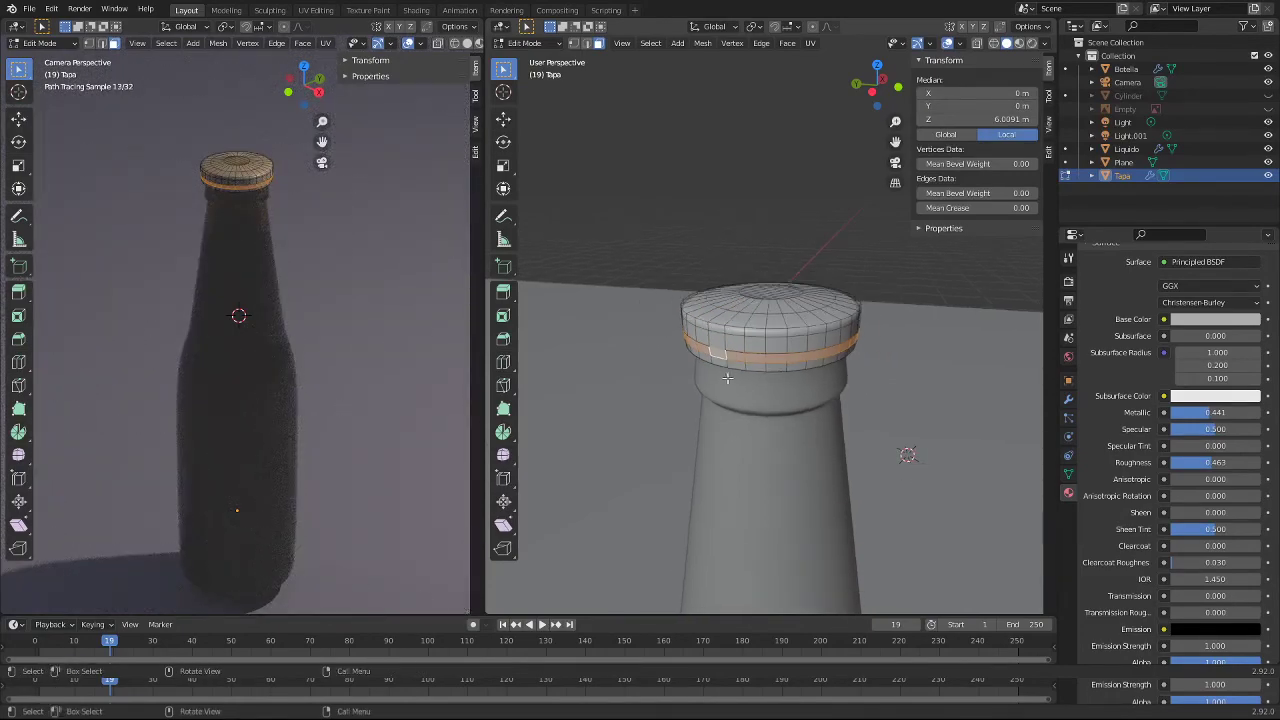
mouse_move(713, 371)
middle_down()
mouse_move(759, 461)
mouse_move(791, 393)
middle_up()
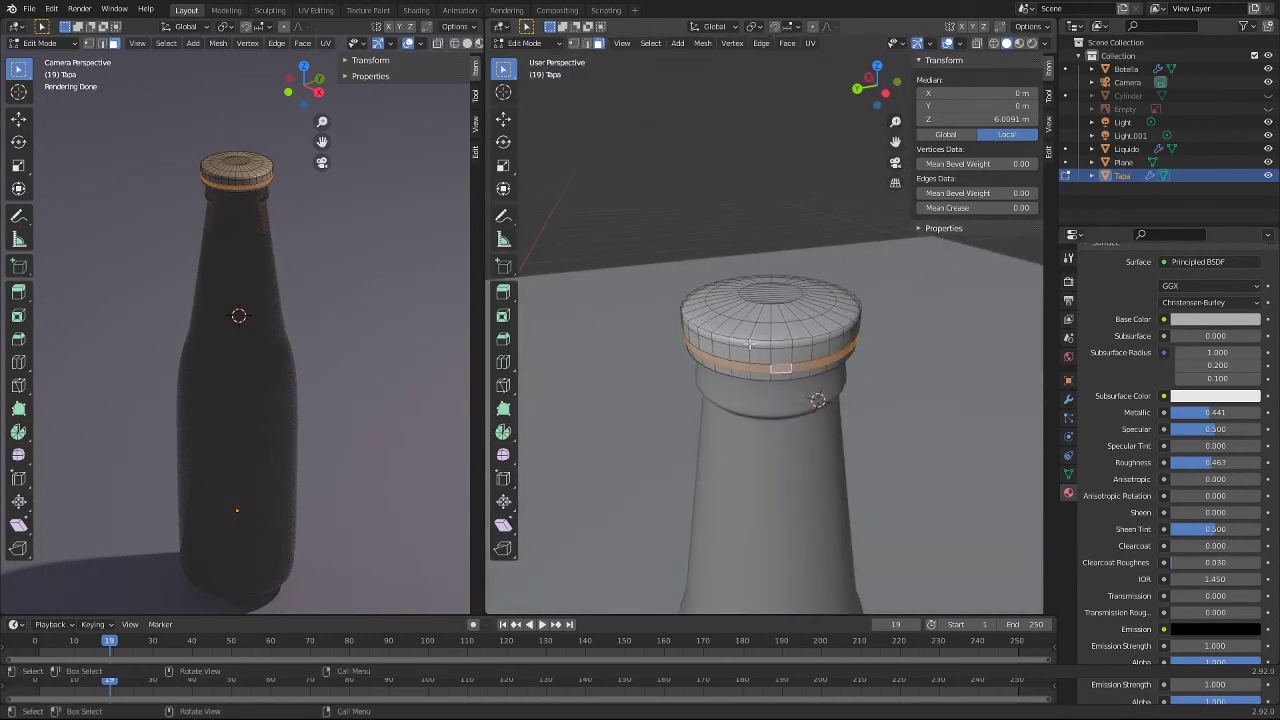
key(i)
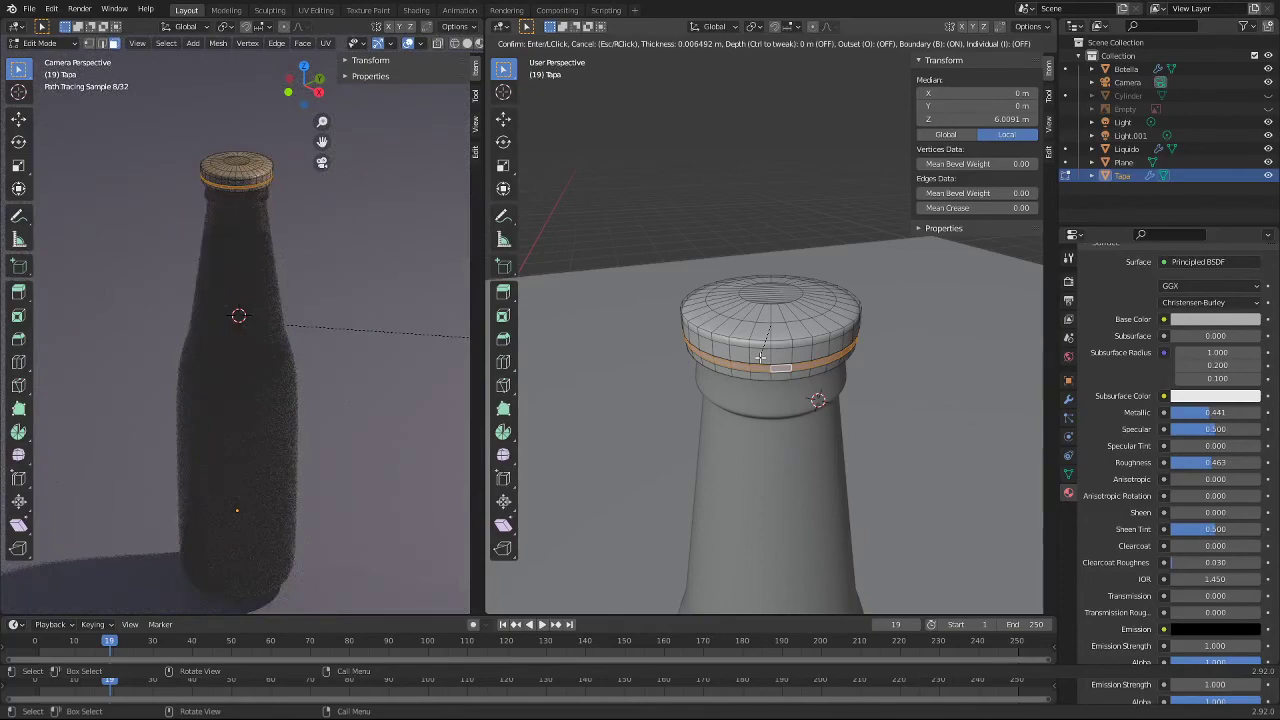
Step: Confirm the inset of the cap band and shrink the inset faces slightly
click(760, 357)
key(s)
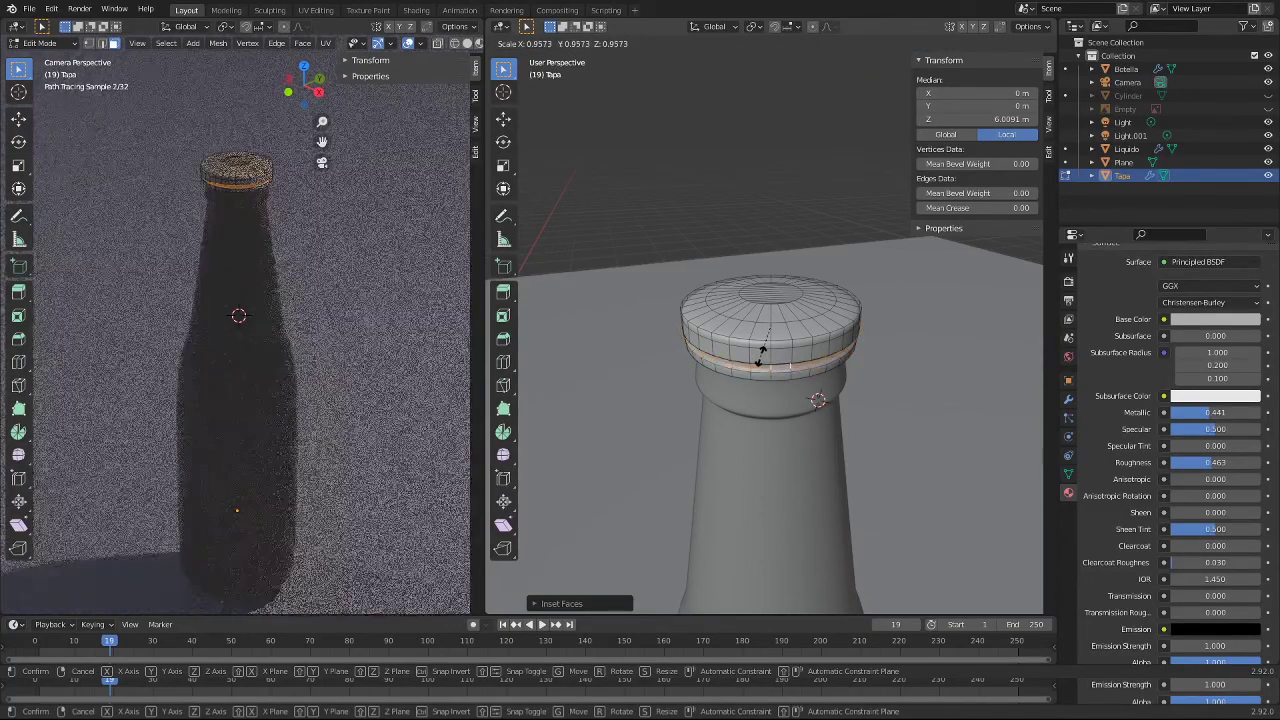
click(760, 357)
mouse_move(760, 357)
middle_down()
mouse_move(730, 325)
mouse_move(760, 374)
mouse_move(738, 346)
mouse_move(708, 351)
middle_up()
scroll(760, 374, up, 3)
scroll(767, 341, up, 2)
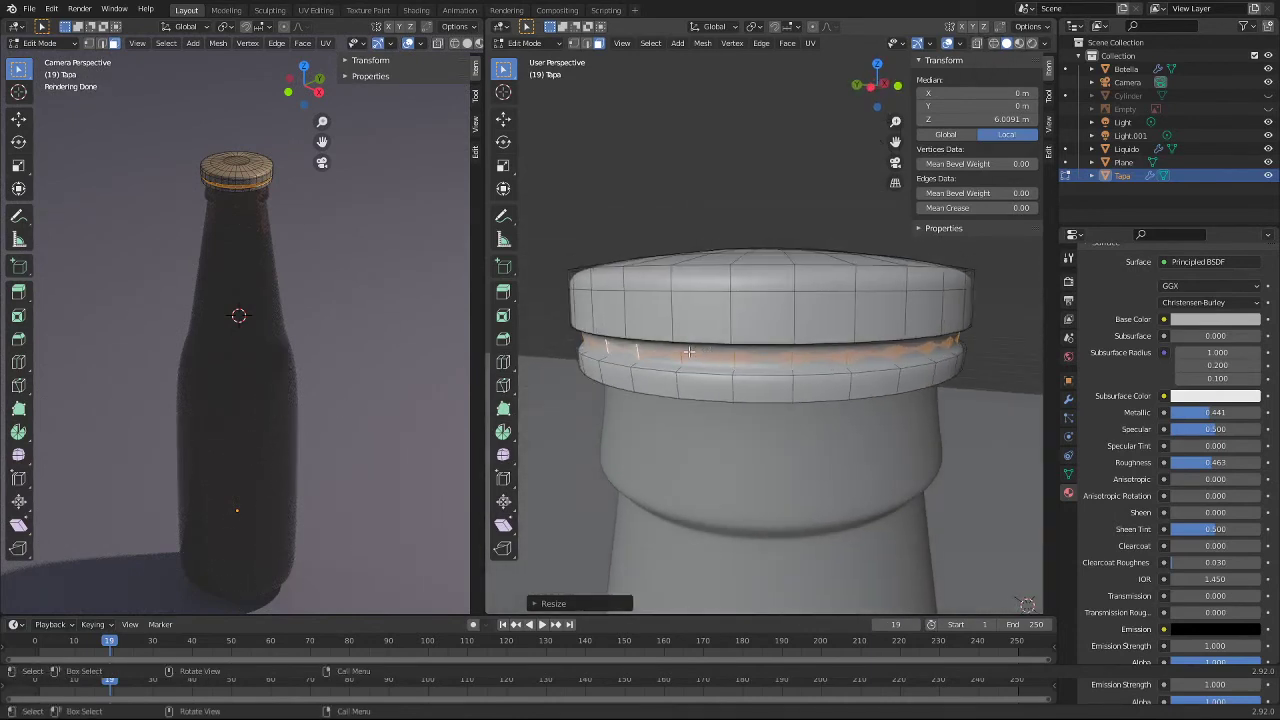
Step: Scale the groove loop inward to deepen the groove around the cap
key(s)
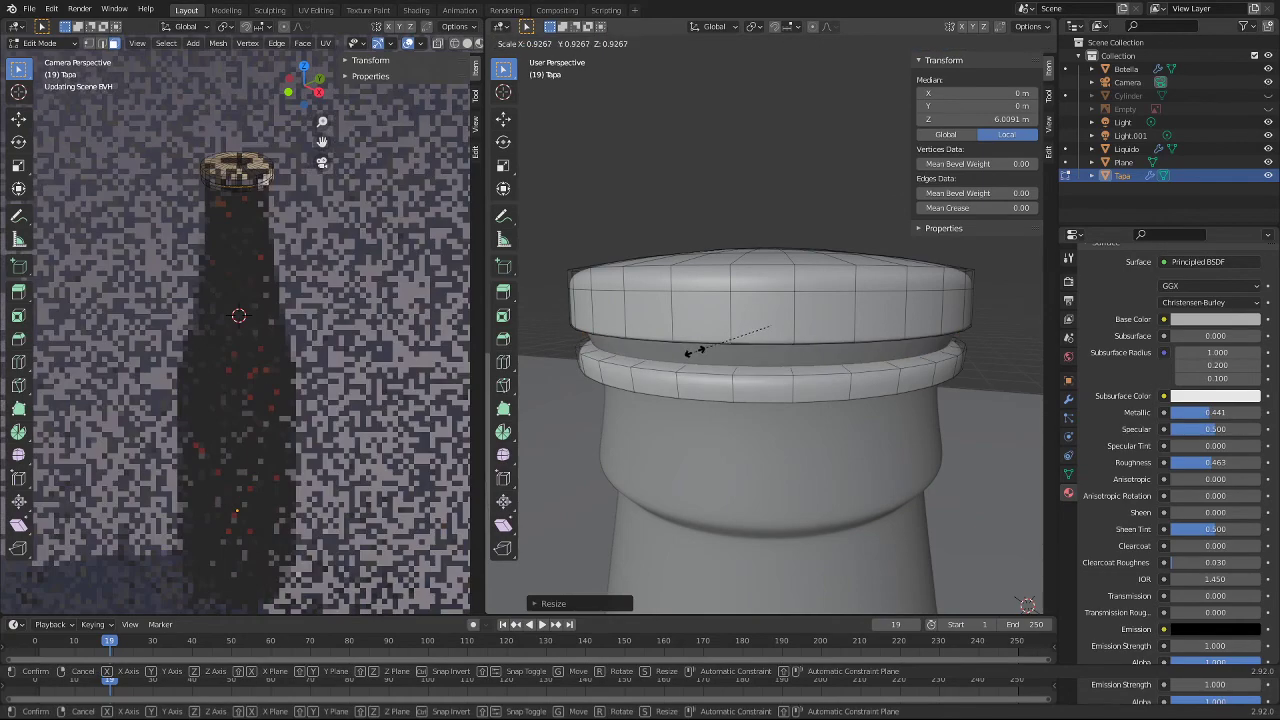
click(686, 351)
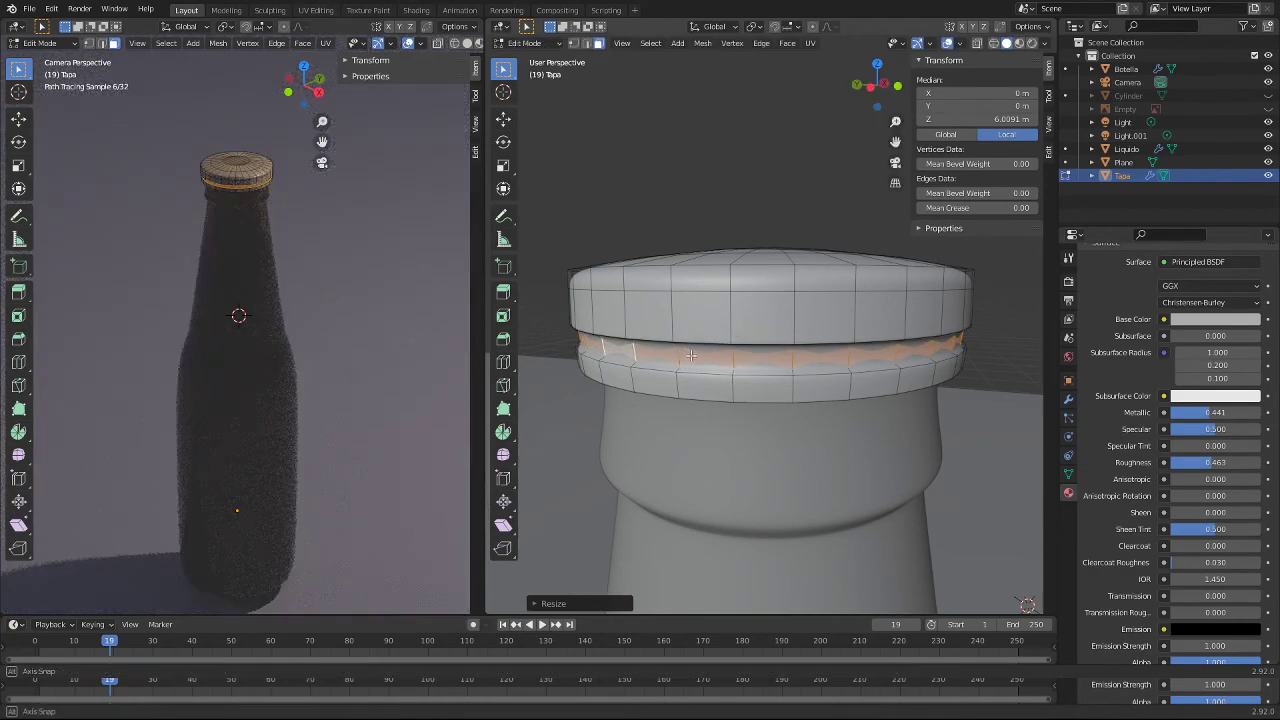
middle_drag(686, 351, 650, 420)
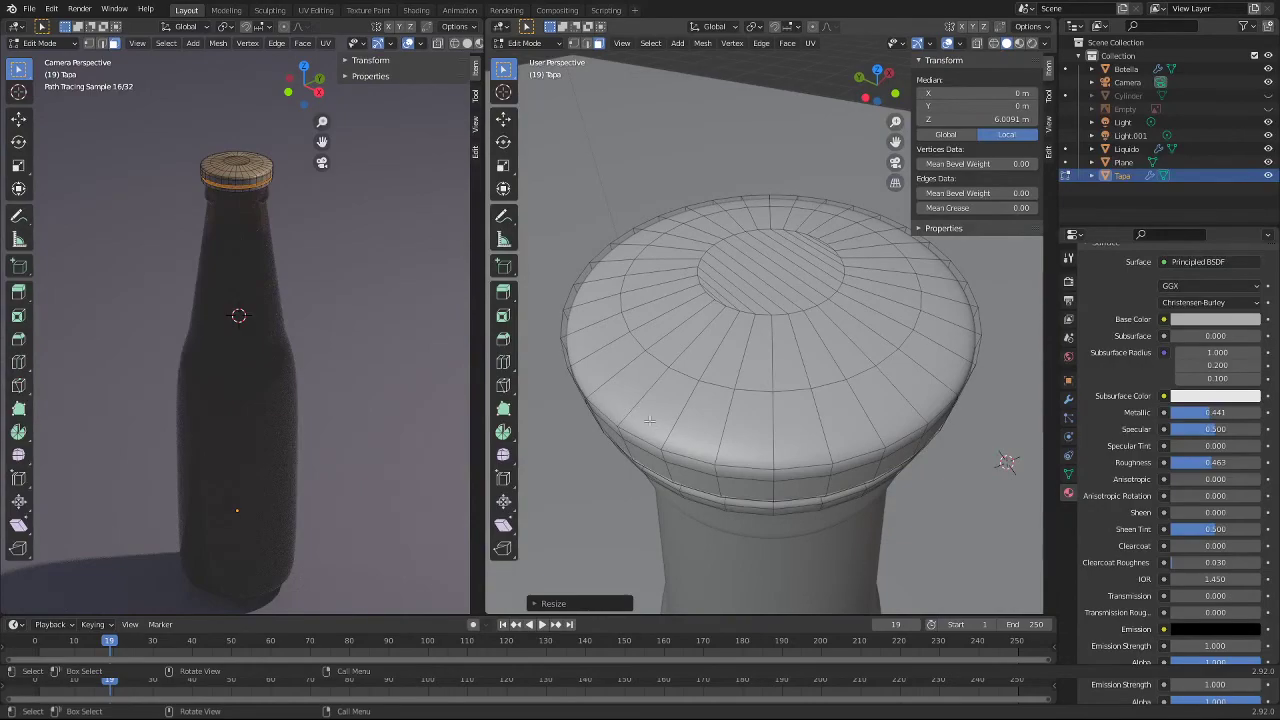
Step: Select the cap's top rim edge loop and scale it down to about 0.84
click(648, 438)
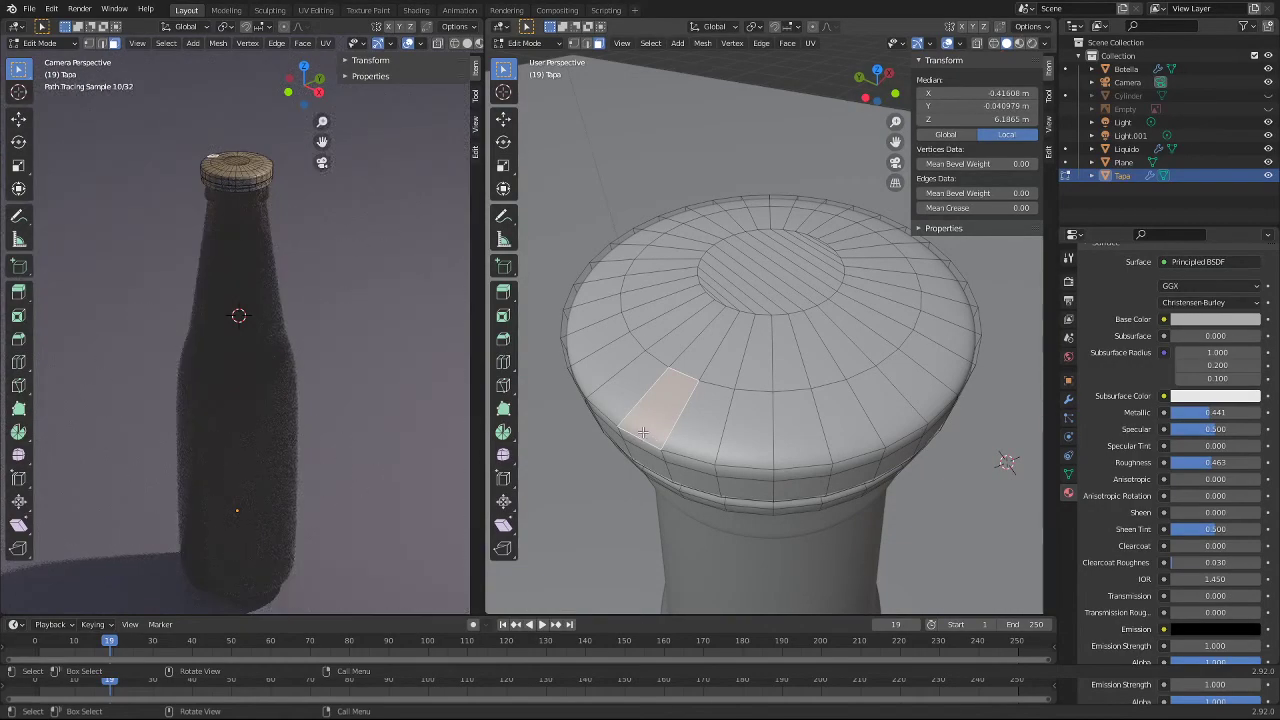
scroll(279, 354, up, 3)
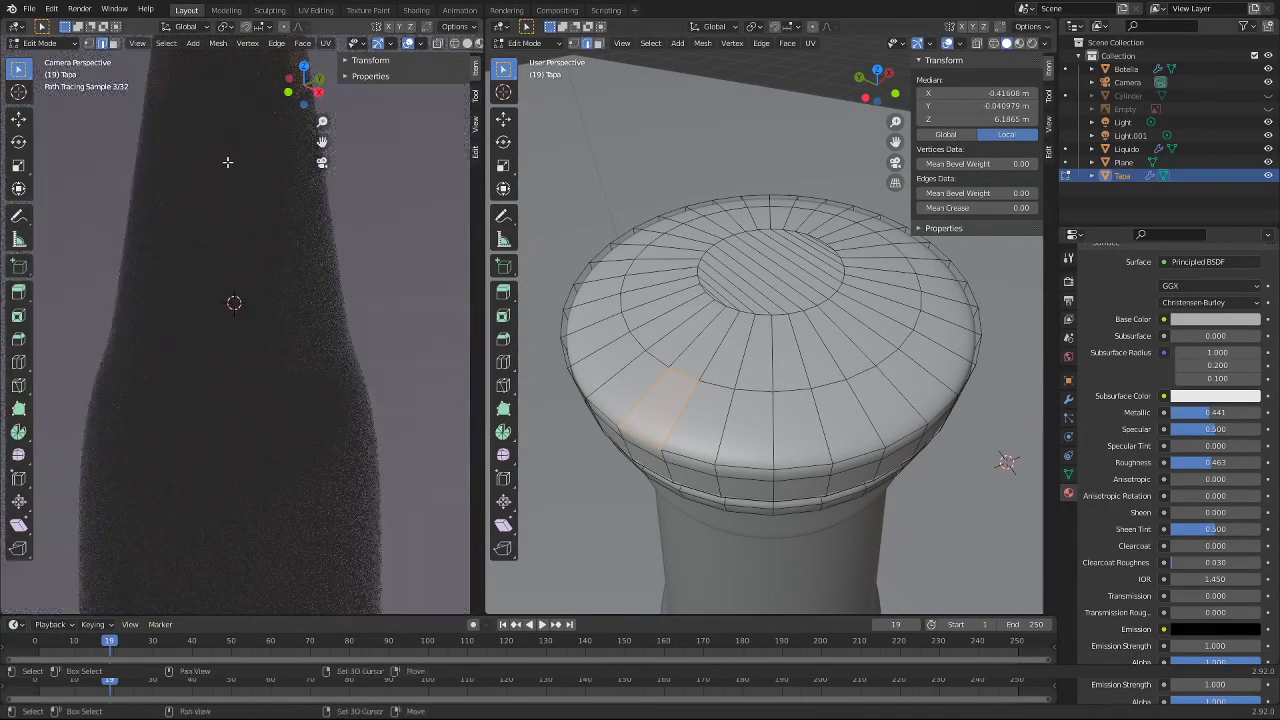
scroll(279, 354, up, 2)
scroll(279, 354, down, 4)
scroll(275, 300, up, 3)
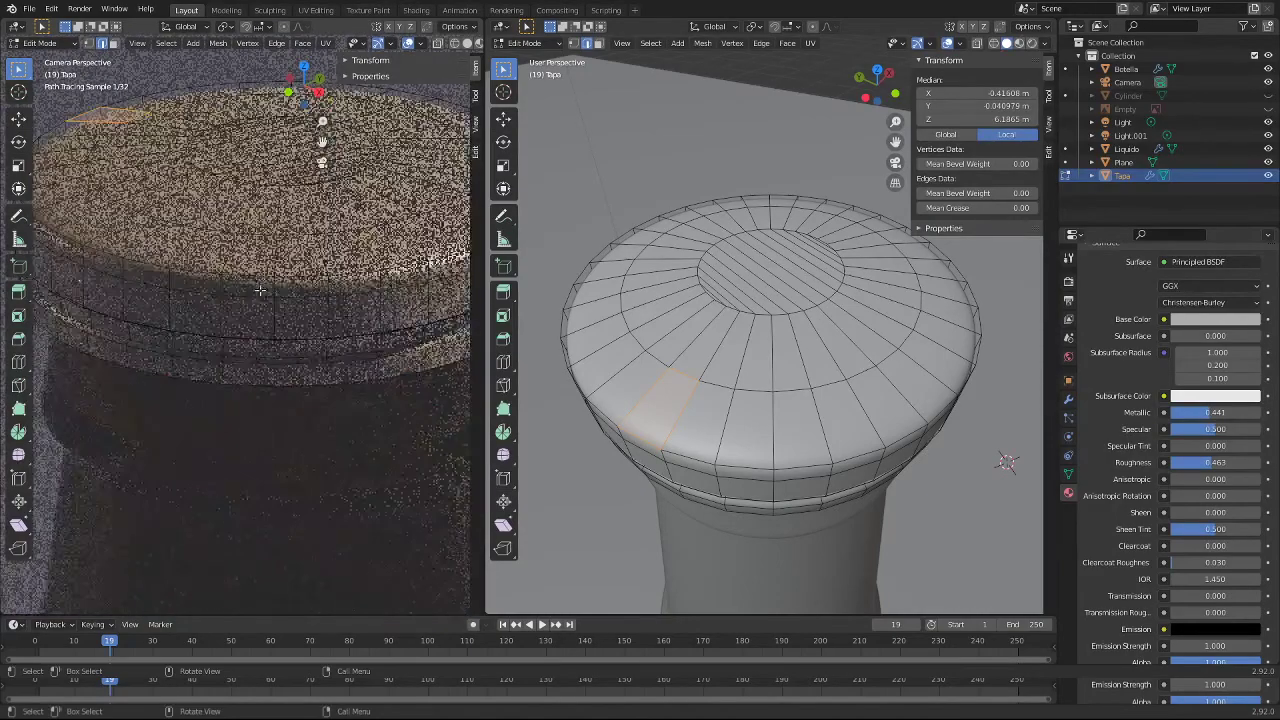
scroll(272, 272, up, 2)
scroll(272, 272, down, 2)
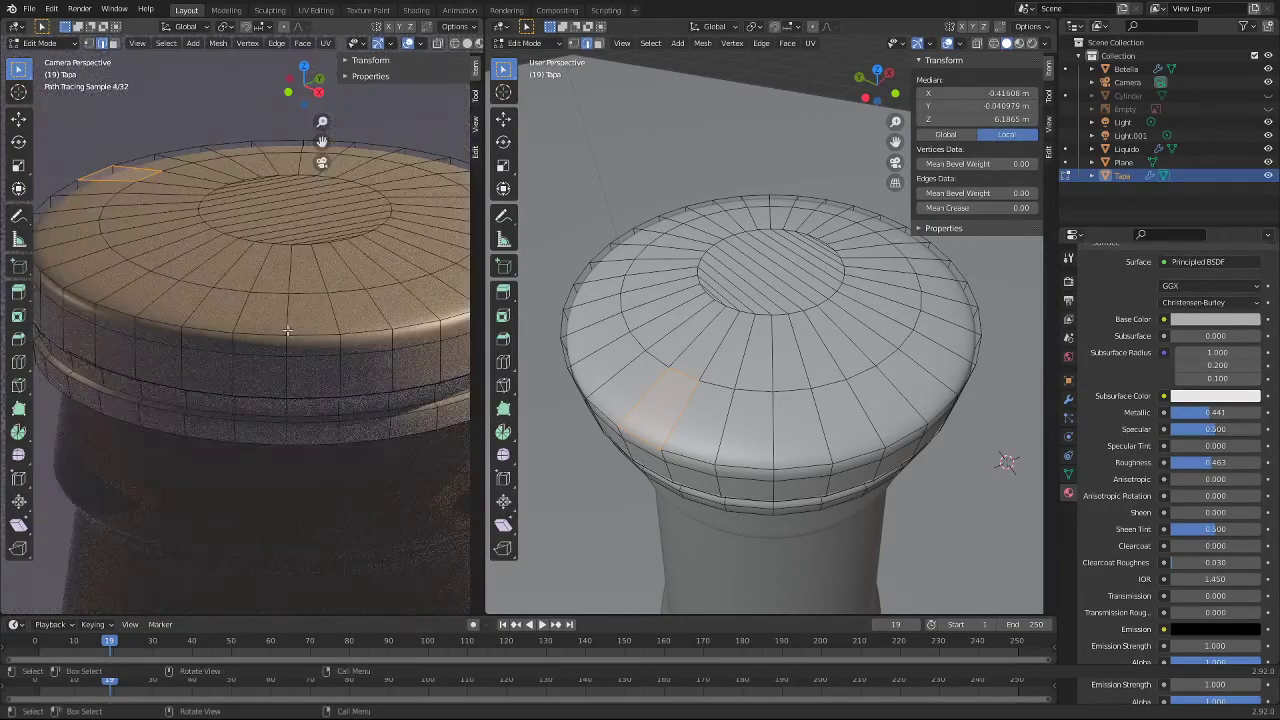
alt+click(702, 463)
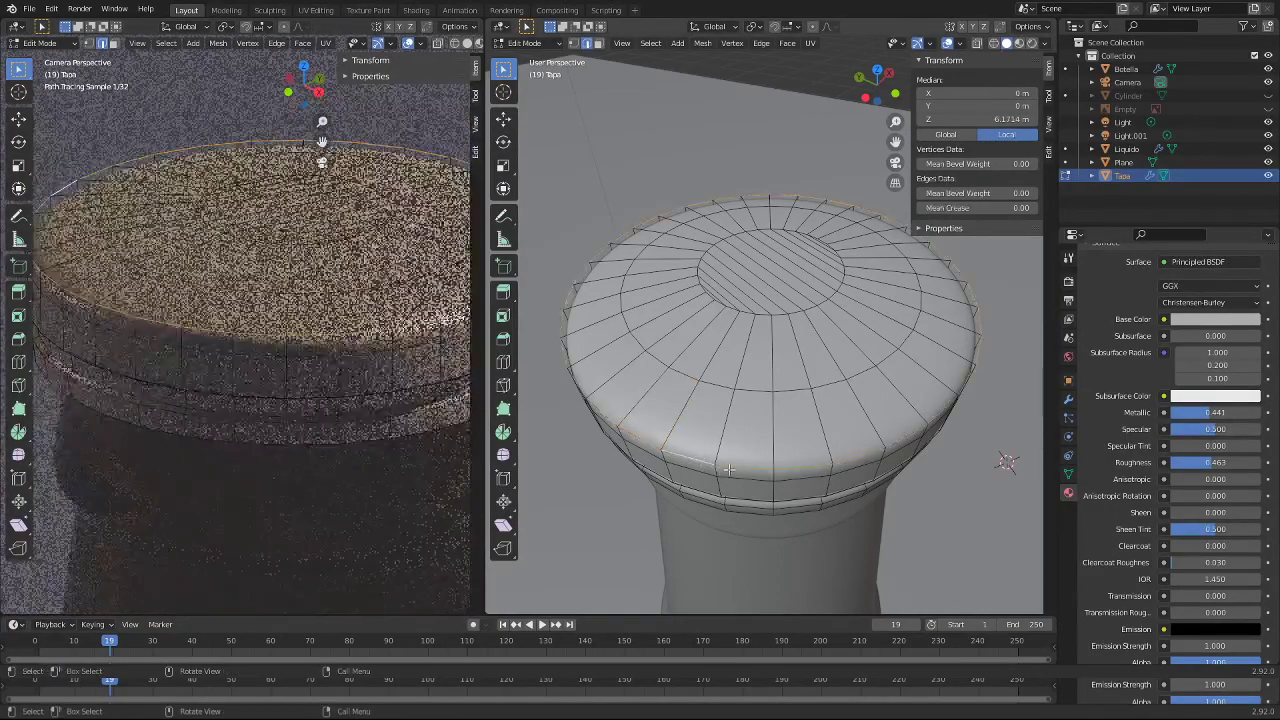
key(s)
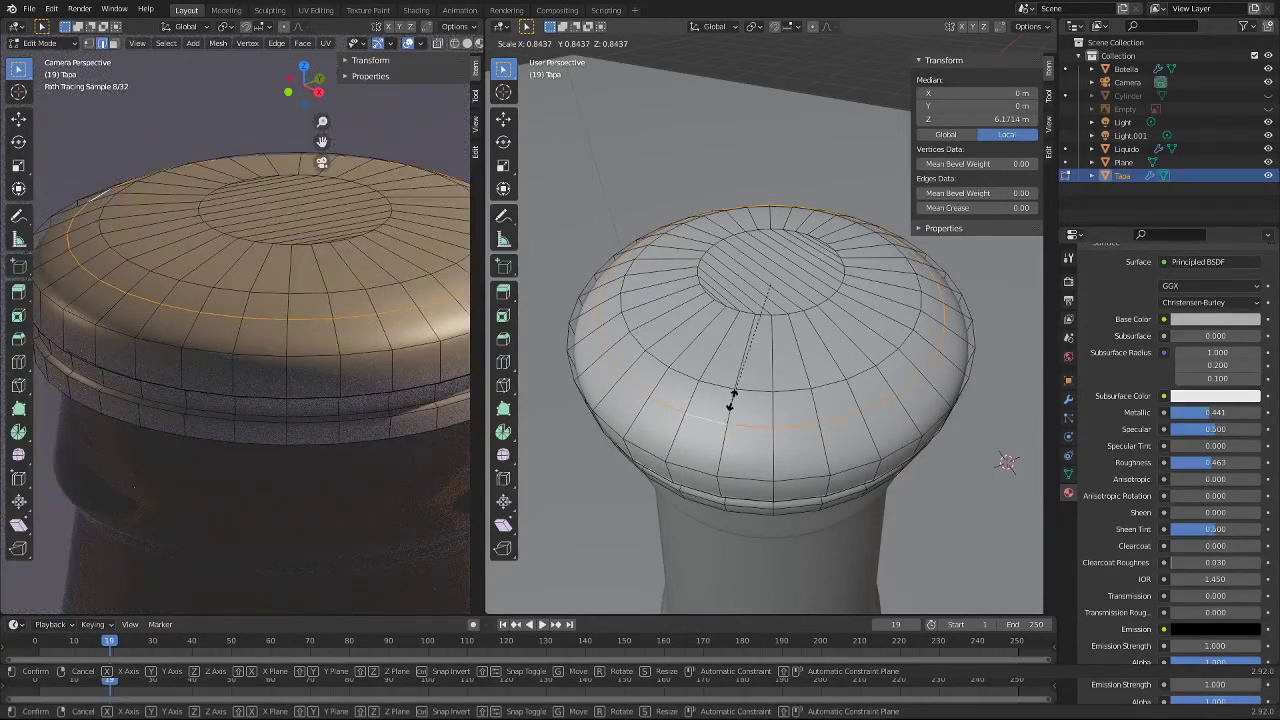
click(710, 440)
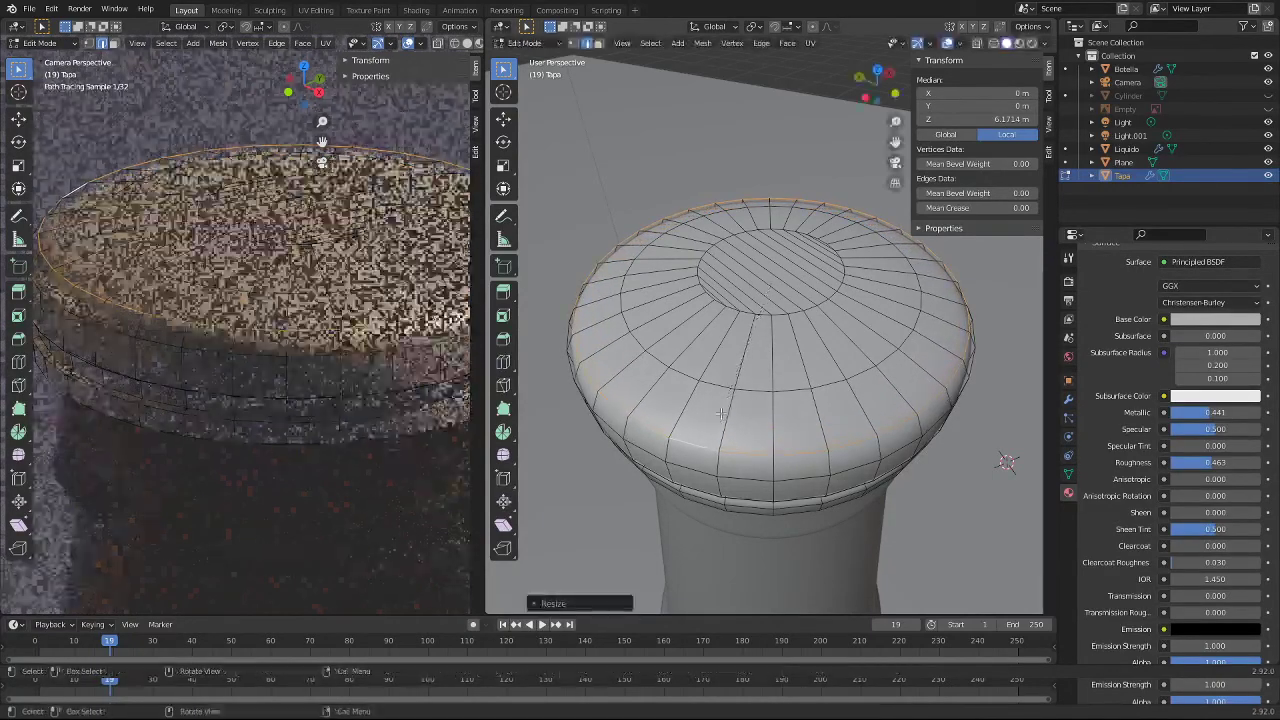
Step: Select an edge on the cap and orbit to a low side view
click(693, 470)
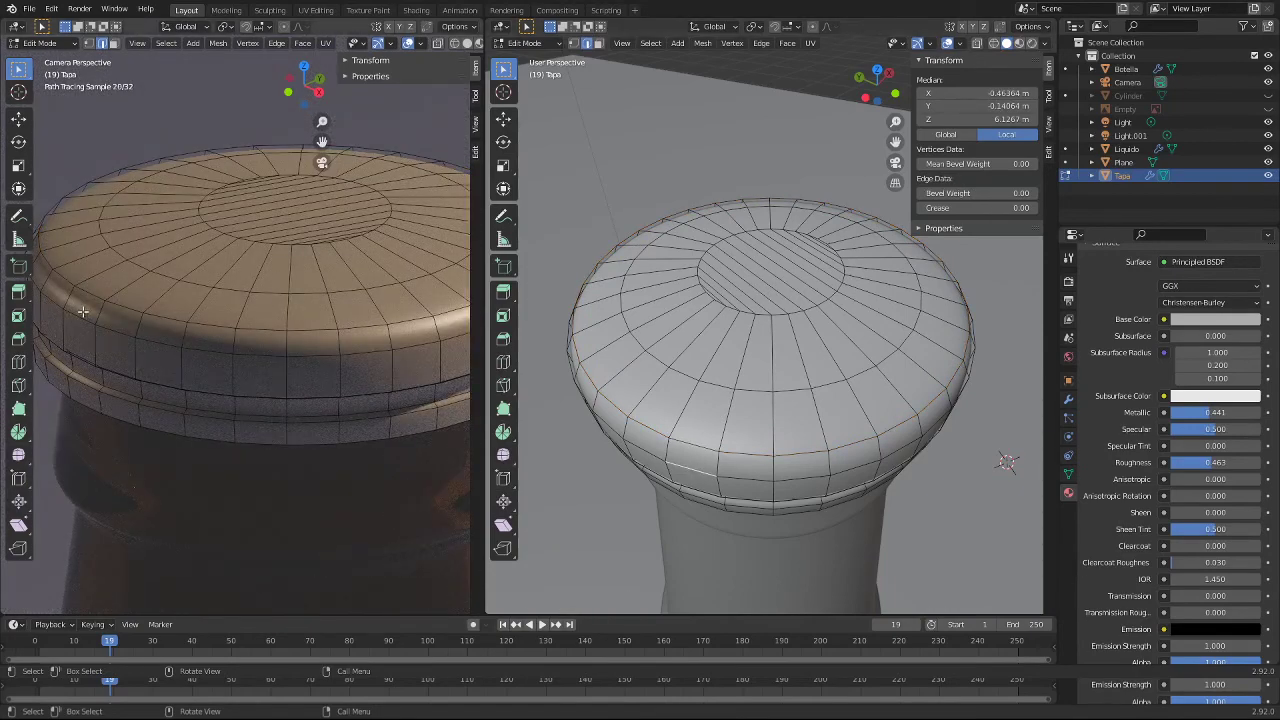
scroll(80, 315, down, 3)
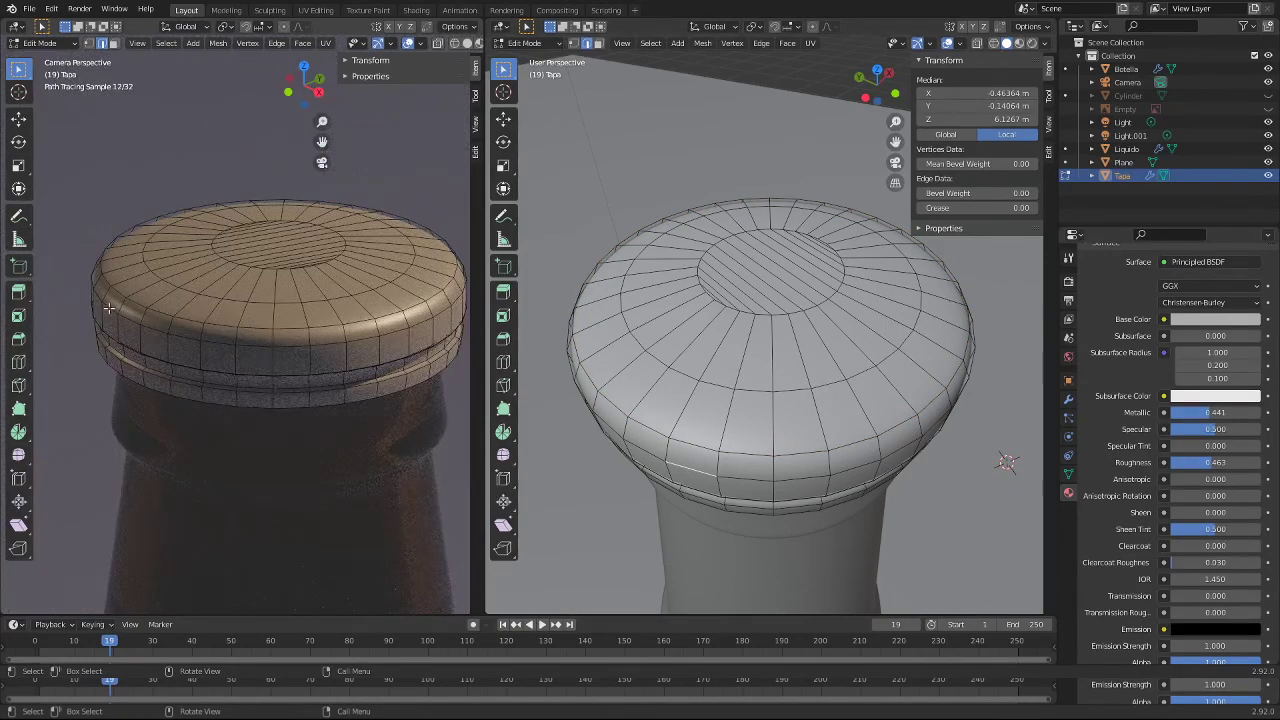
mouse_move(940, 450)
middle_down()
mouse_move(943, 352)
mouse_move(675, 357)
middle_up()
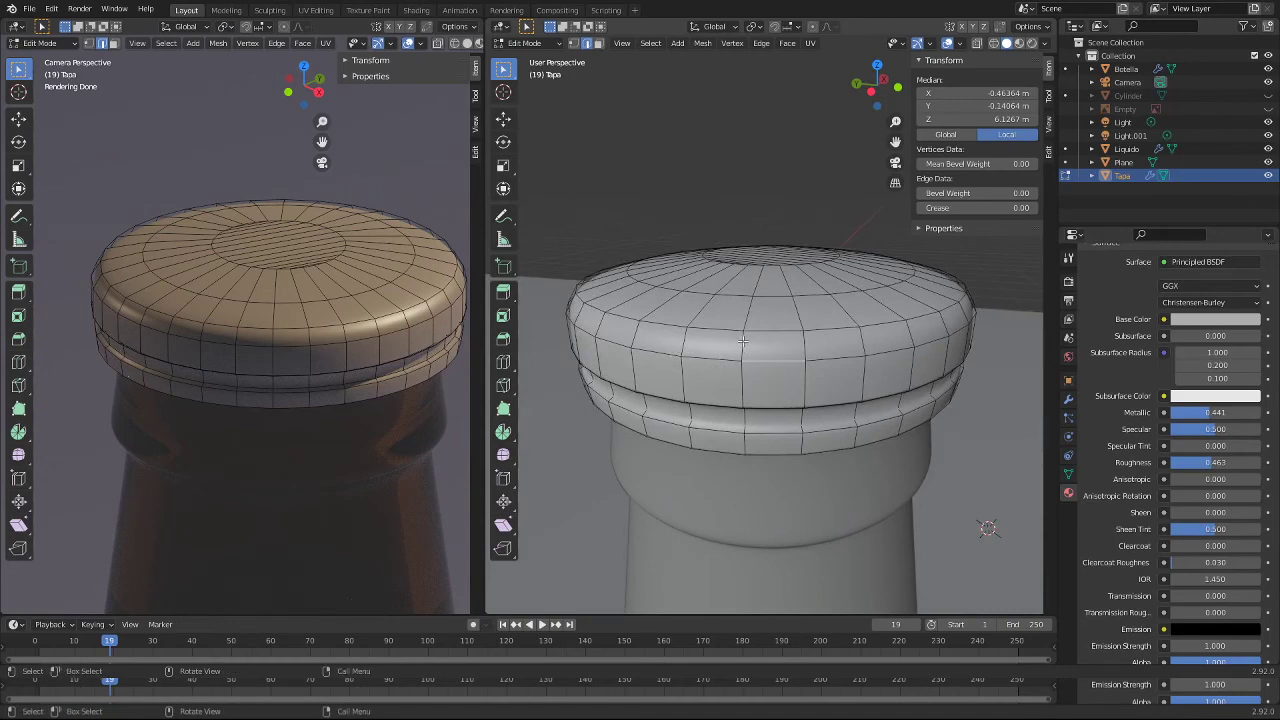
Step: Add a loop cut around the cap's upper side wall and fix its position
key(ctrl+r)
click(739, 345)
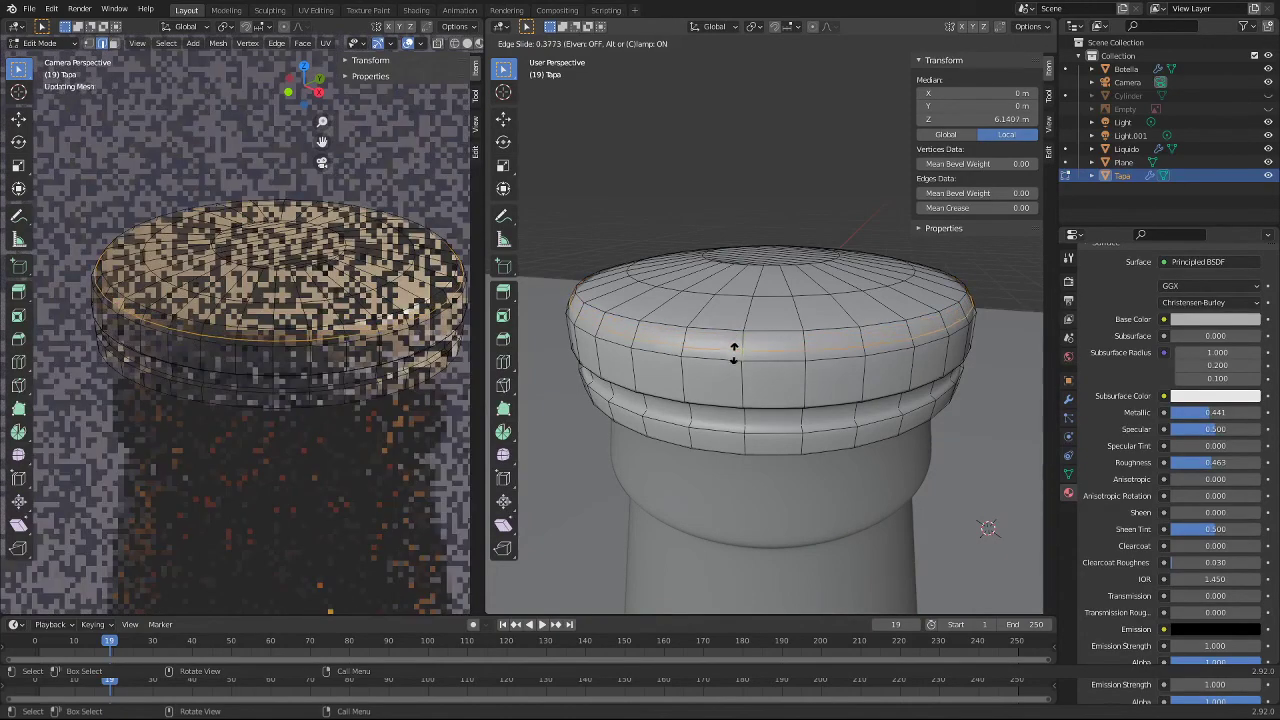
click(736, 350)
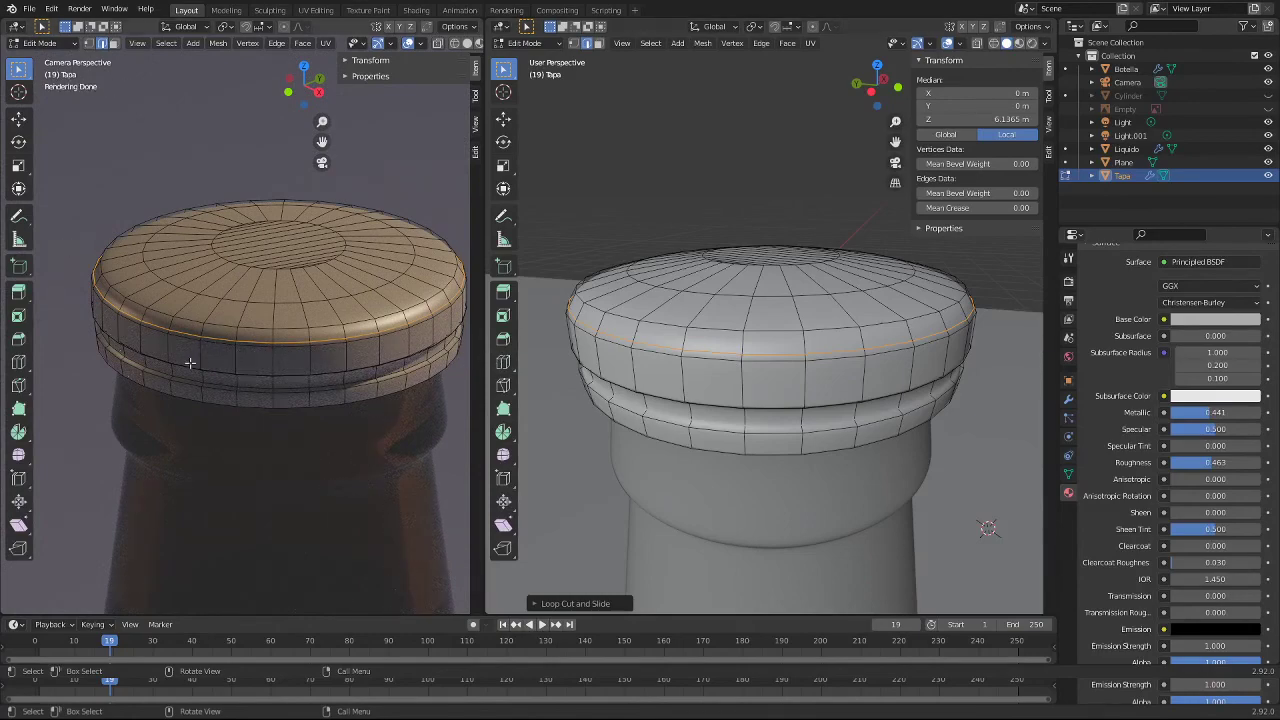
Step: Orbit and zoom the left view out to show the whole bottle with its cap
middle_drag(189, 360, 210, 291)
scroll(210, 291, up, 3)
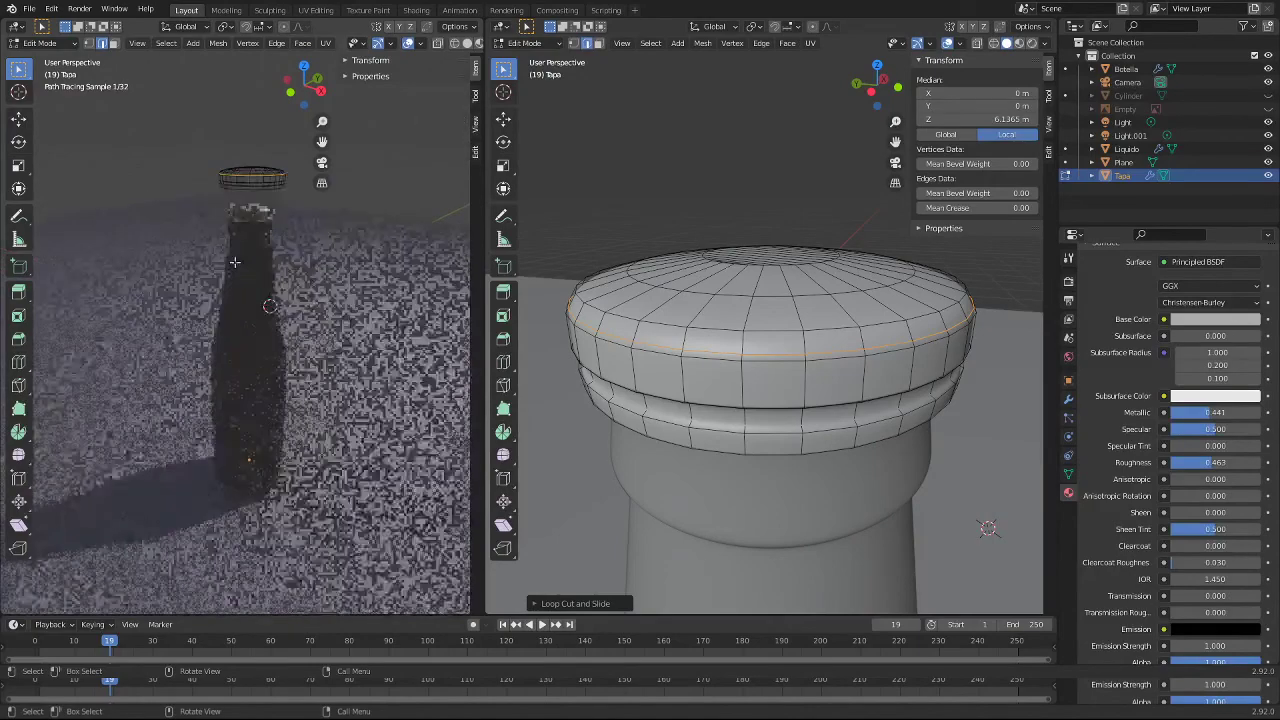
scroll(257, 223, up, 2)
scroll(250, 200, up, 2)
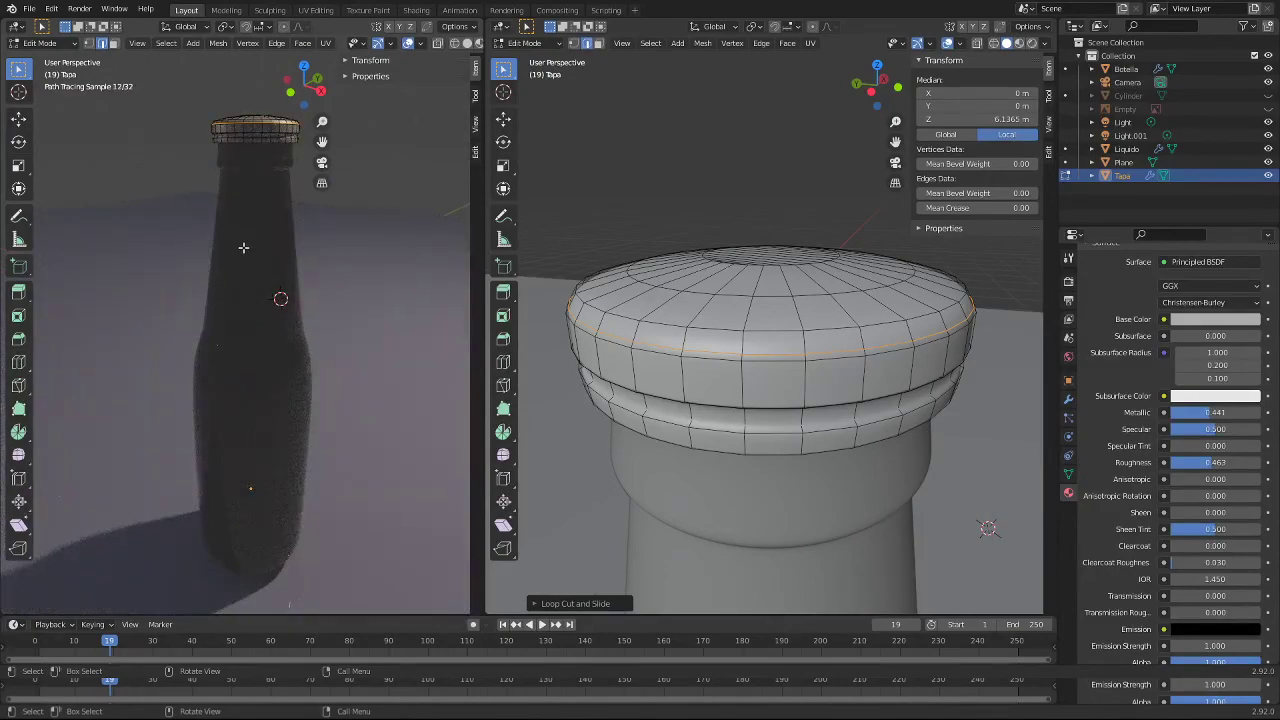
scroll(244, 248, down, 3)
scroll(250, 295, down, 4)
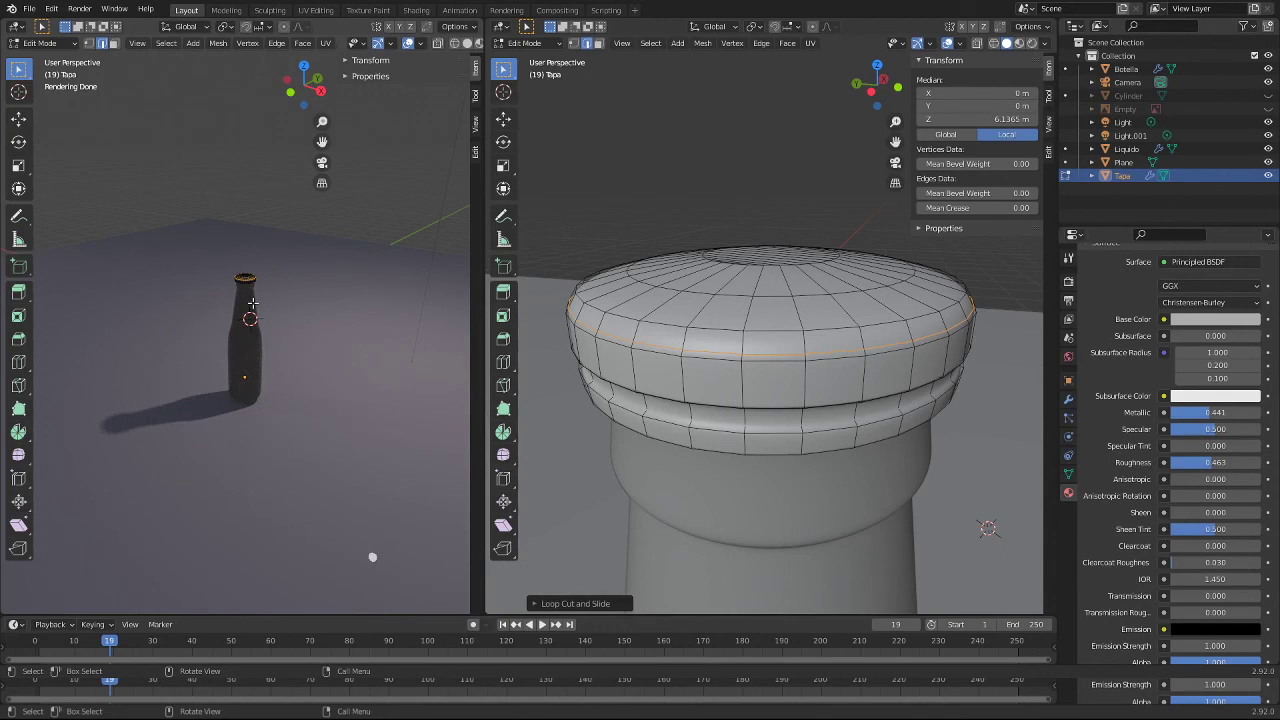
Step: In Output properties, enter 1920*2 and 1080*2 to make the resolution 3840 × 2160
click(1069, 298)
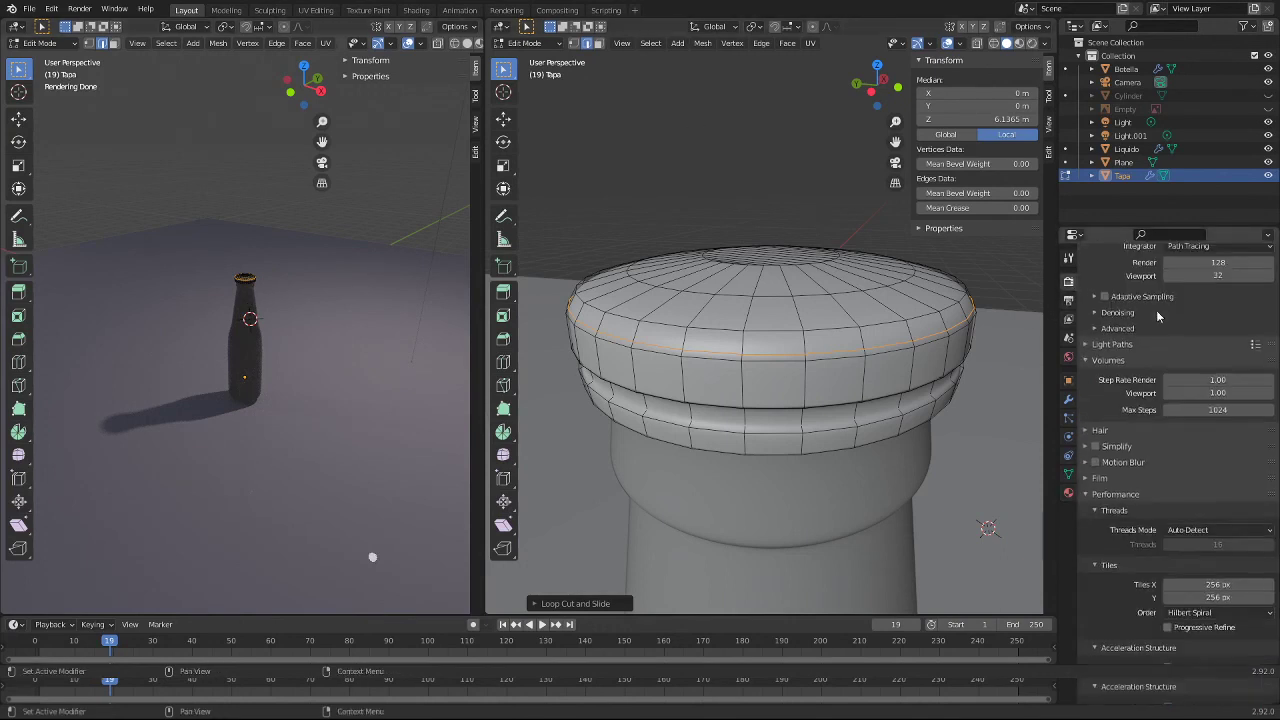
click(1069, 282)
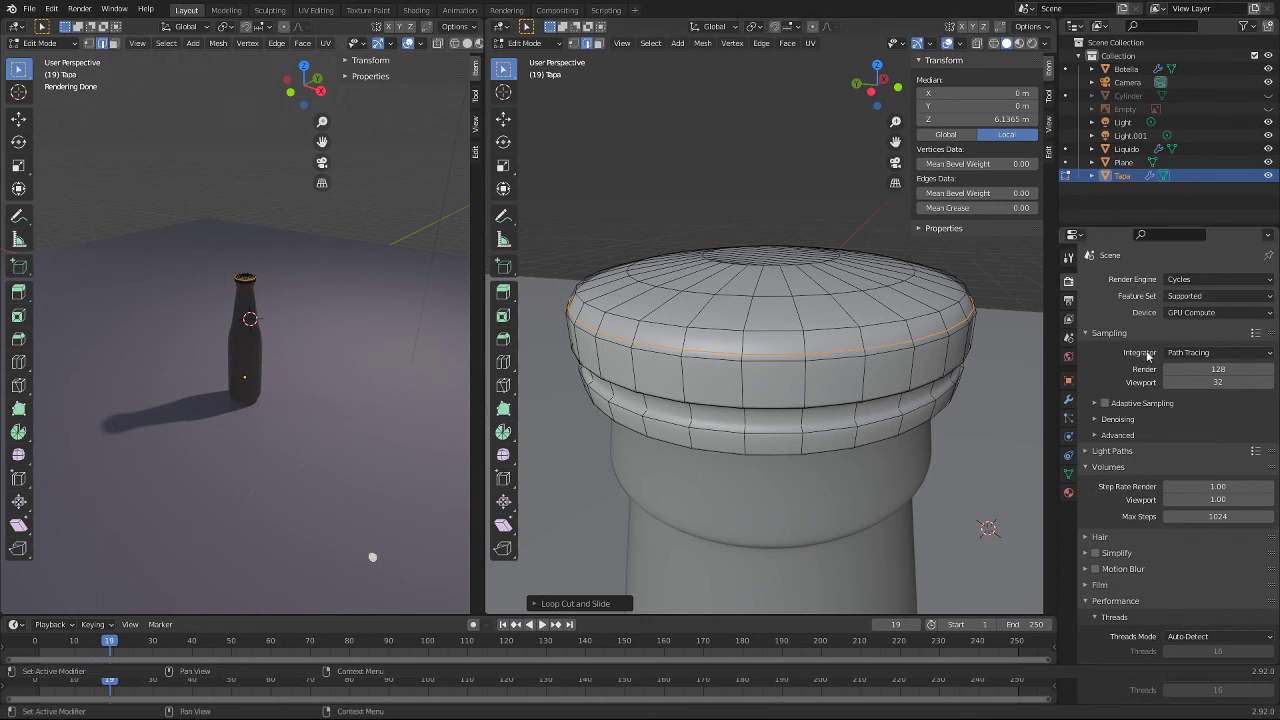
click(1069, 300)
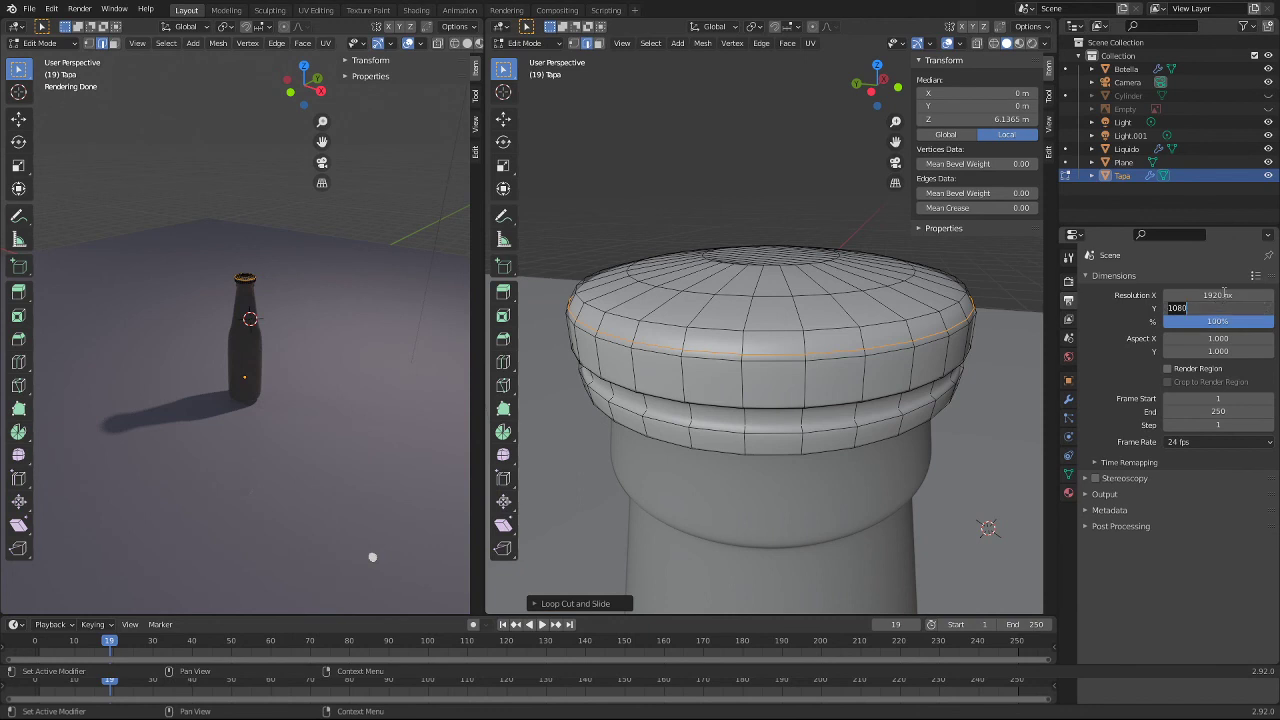
click(1227, 293)
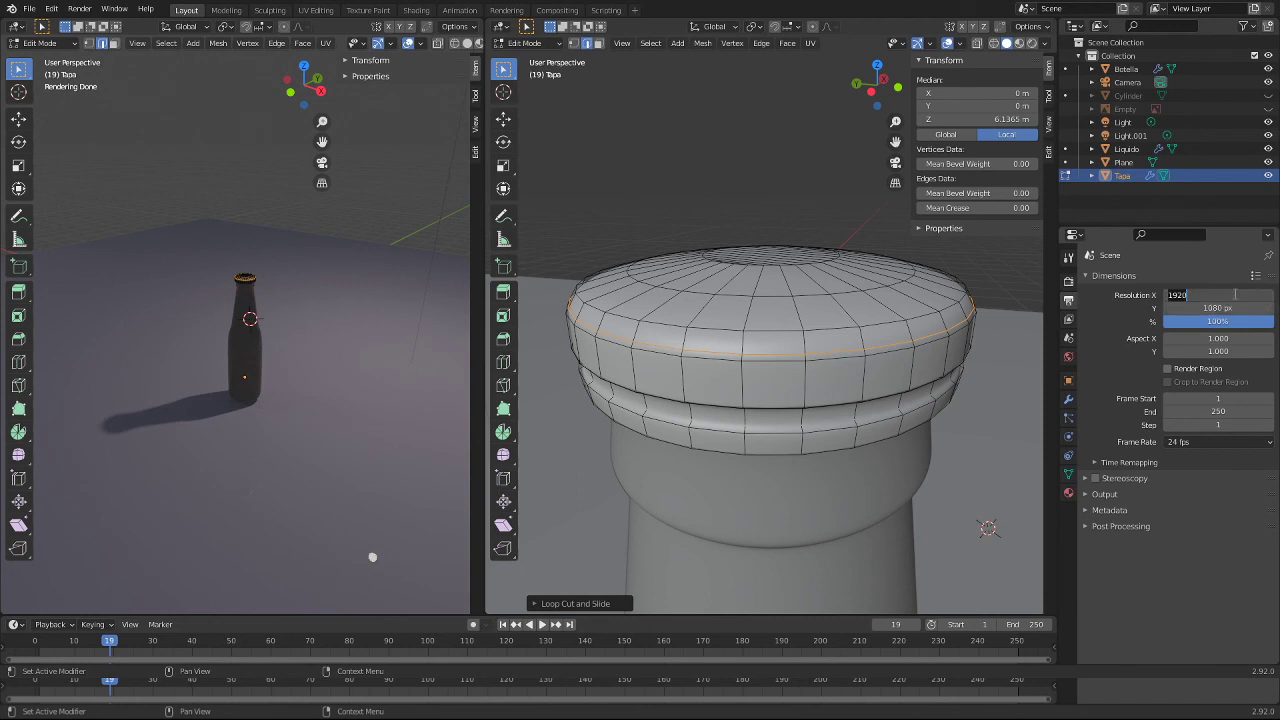
click(1235, 294)
text(*)
text(2)
key(Return)
click(1233, 309)
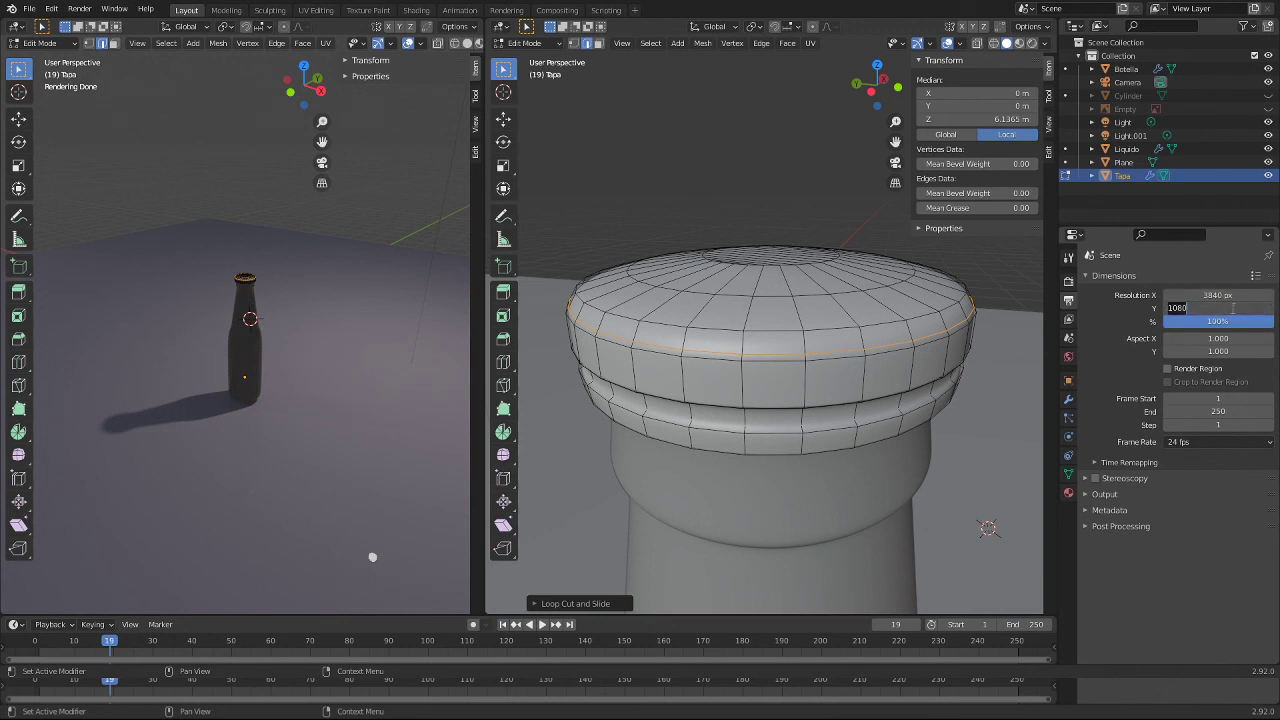
click(1233, 309)
text(*2)
key(Return)
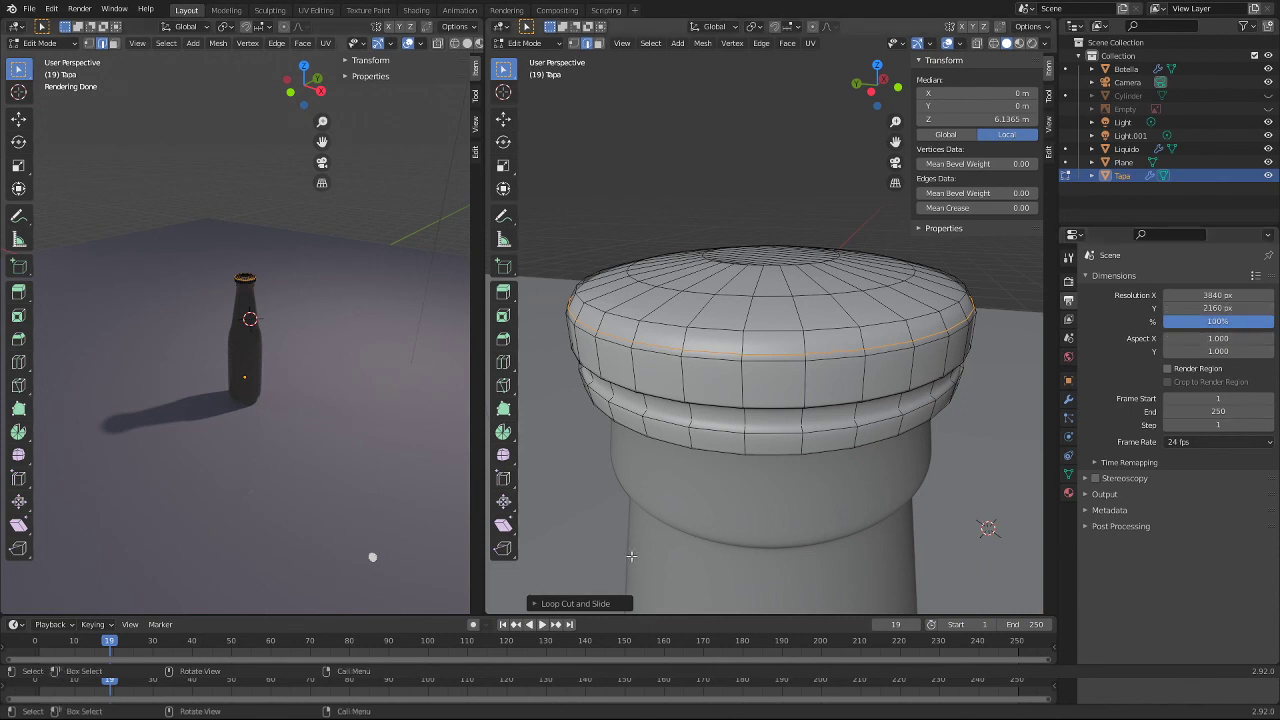